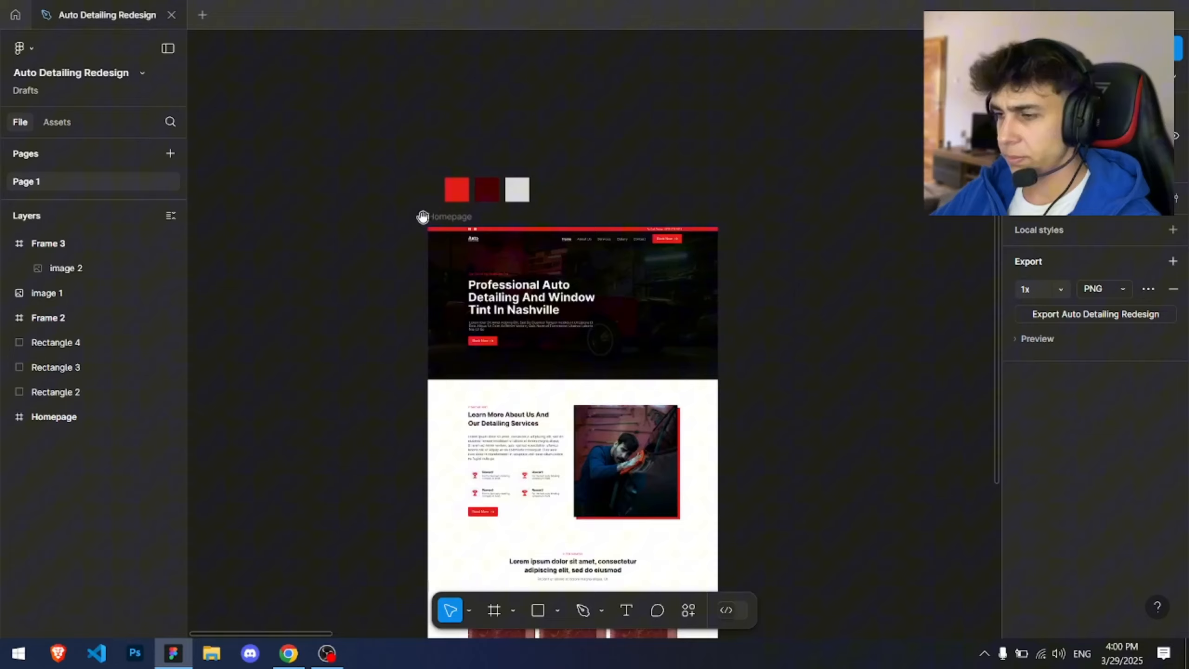
Step: Zoom in on the Homepage design's hero section to examine its layout
scroll(425, 218, "up", 3)
left_click_drag(526, 192, 498, 150)
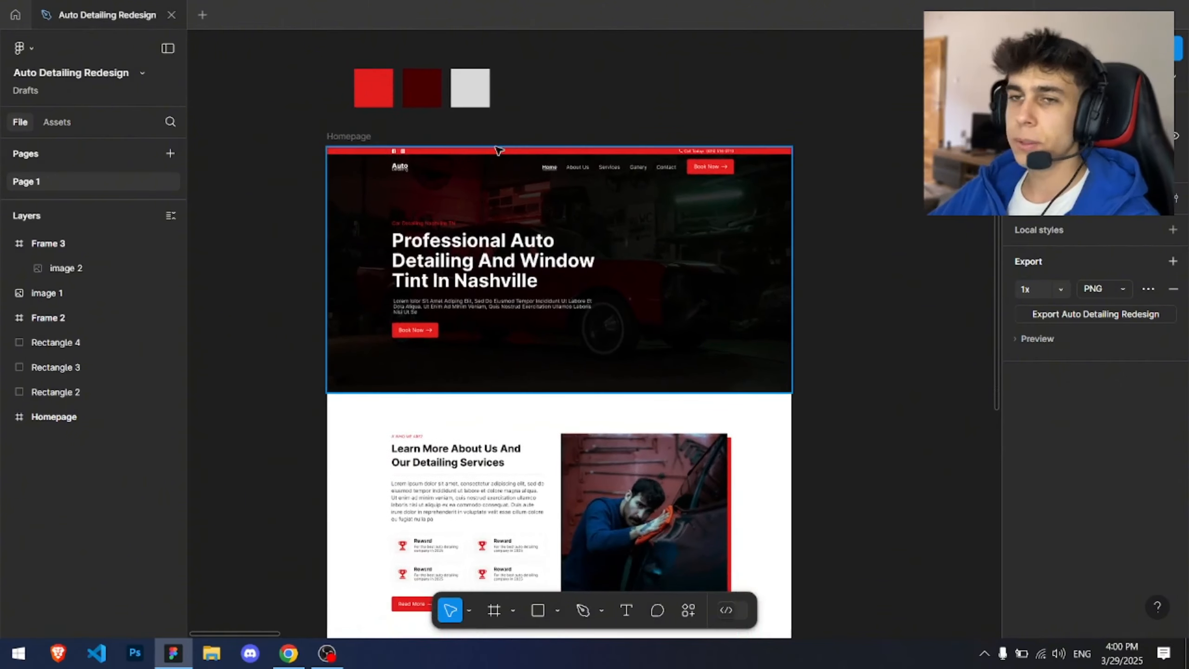
scroll(497, 153, "up", 5)
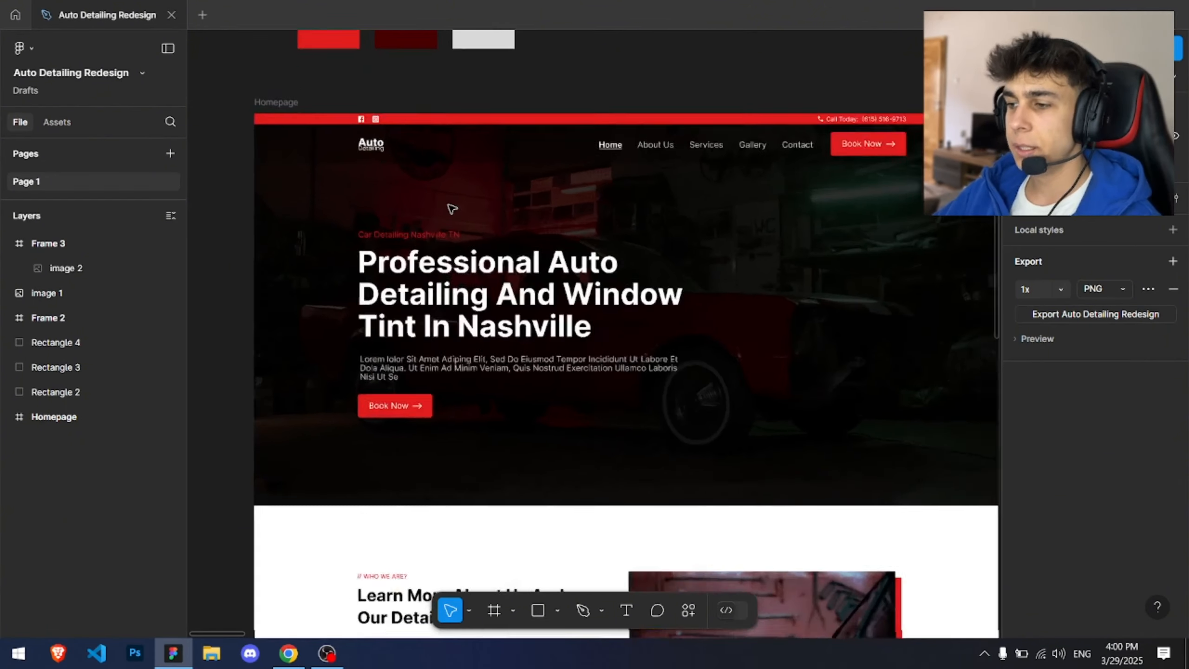
left_click_drag(608, 223, 626, 194)
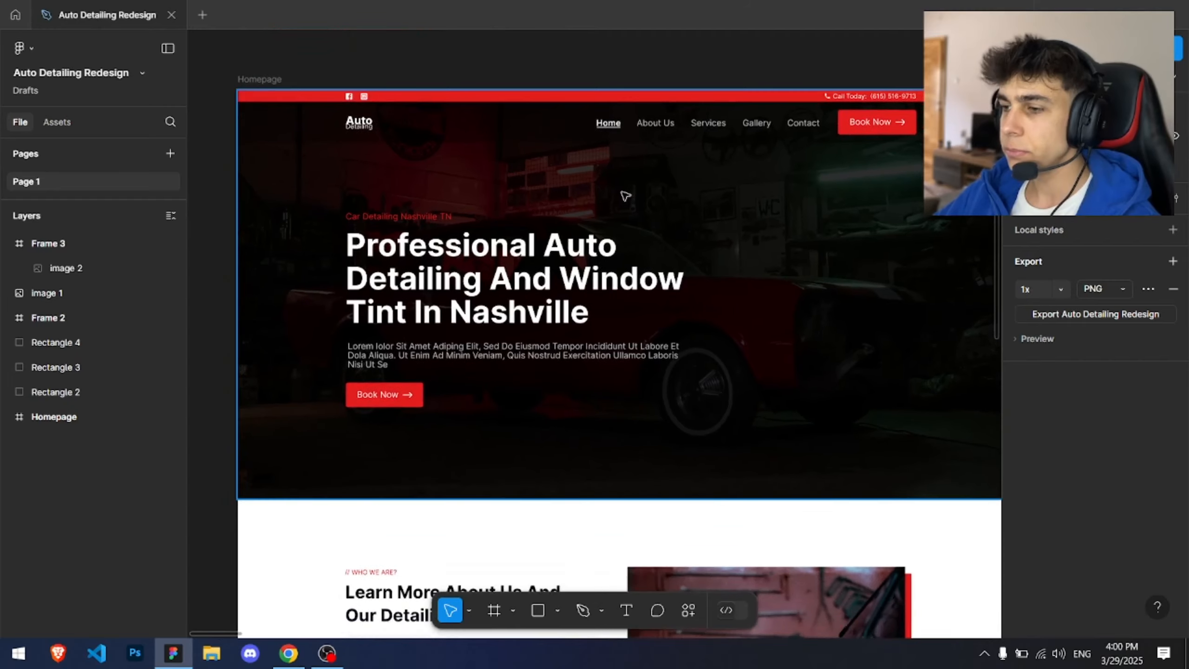
scroll(621, 197, "up", 1)
left_click_drag(757, 229, 725, 212)
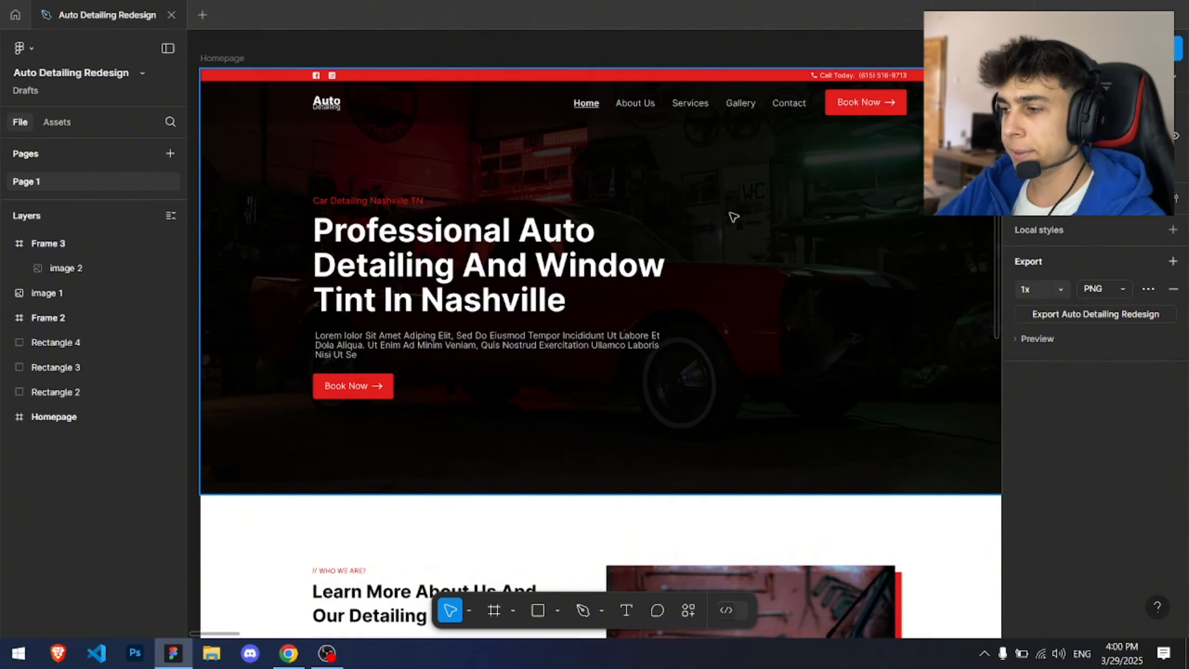
scroll(734, 217, "up", 1)
scroll(734, 217, "right", 1)
scroll(734, 217, "down", 1)
scroll(733, 217, "left", 1)
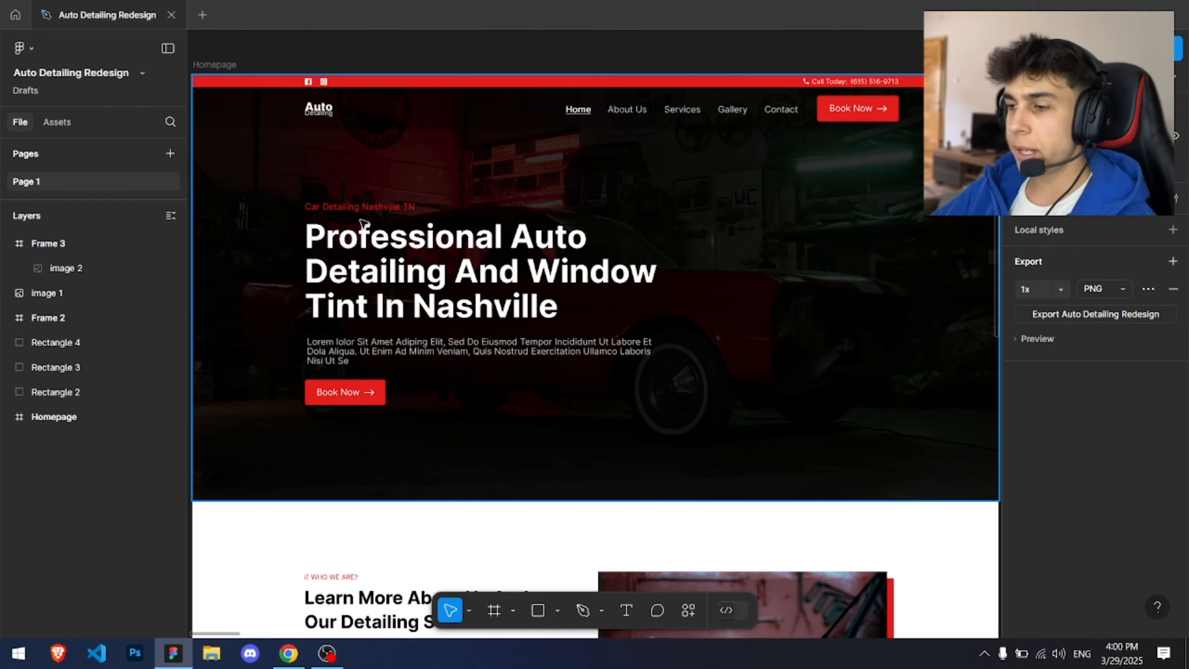
Step: Select the hero frame and inspect its layers, text and navigation bar up close
left_click_drag(290, 194, 693, 373)
left_click(800, 322)
left_click_drag(751, 338, 756, 353)
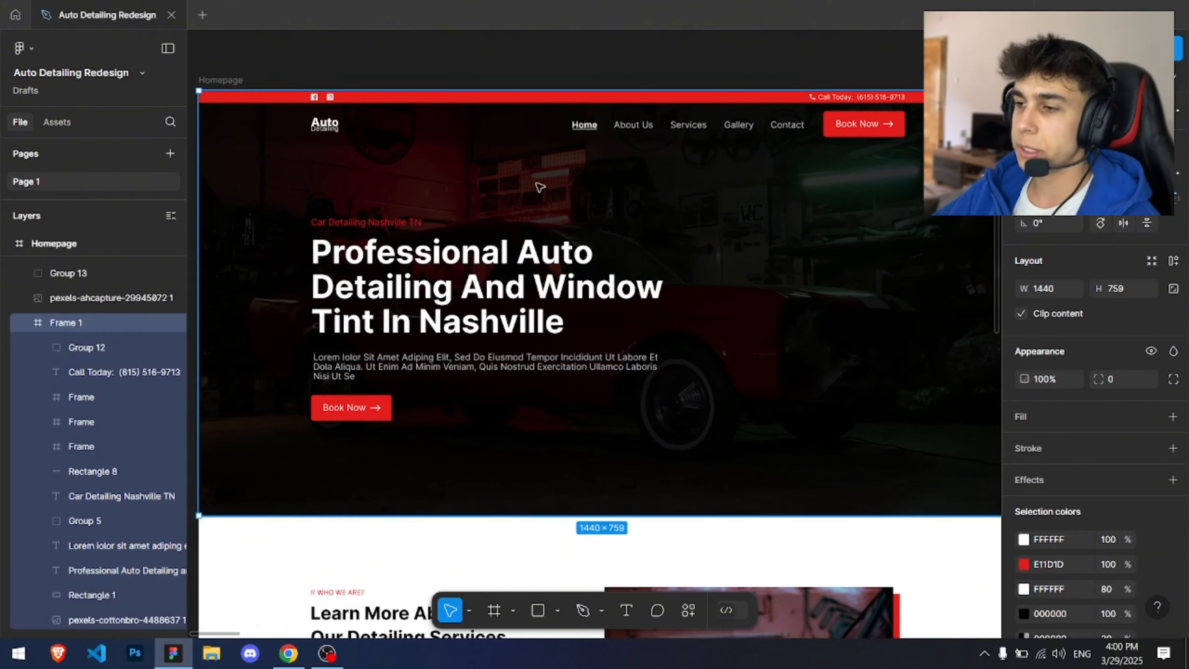
left_click(452, 80)
left_click_drag(482, 96, 461, 80)
scroll(351, 93, "down", 1)
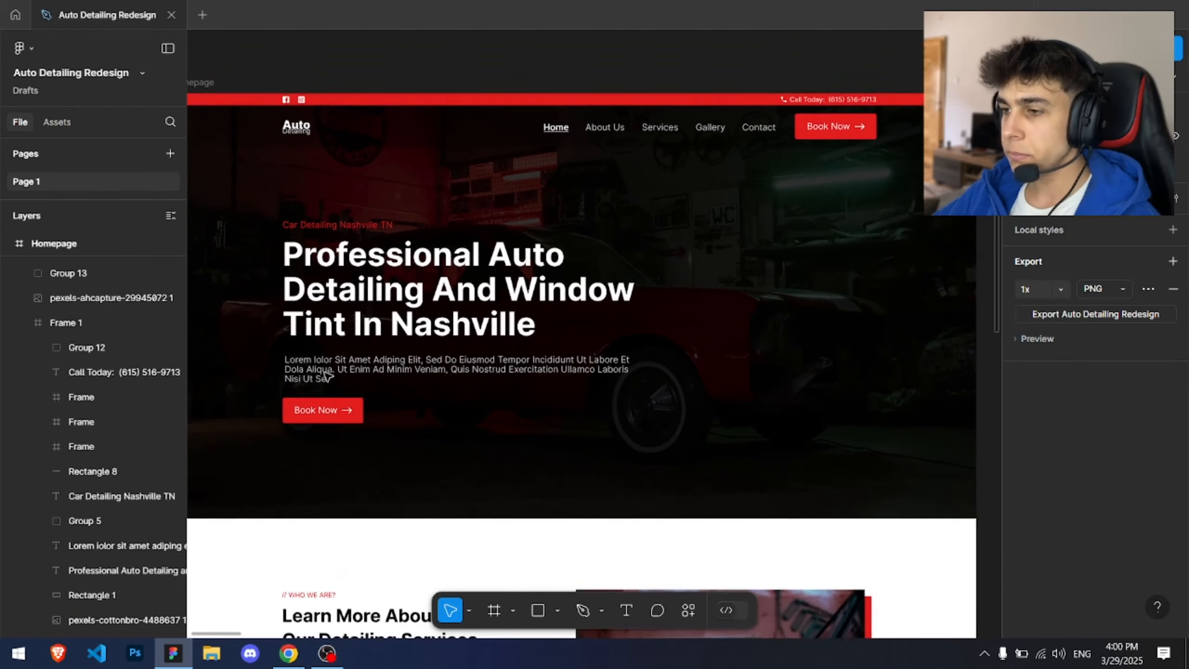
scroll(342, 139, "up", 3)
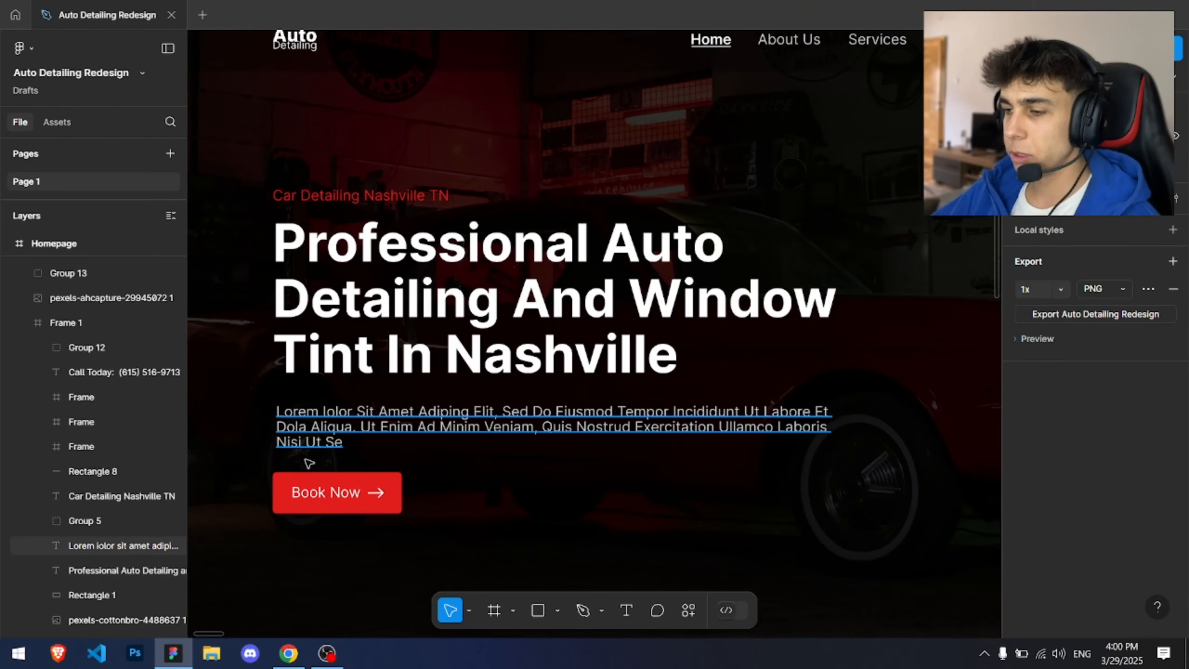
scroll(536, 543, "down", 3)
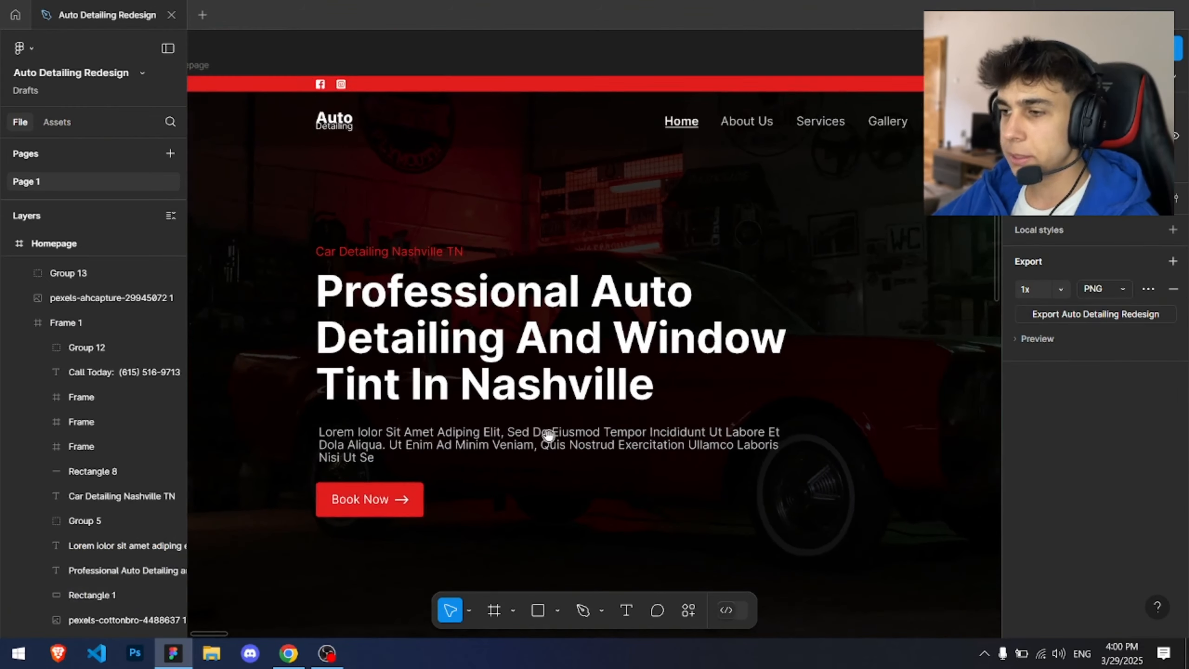
scroll(562, 327, "up", 1)
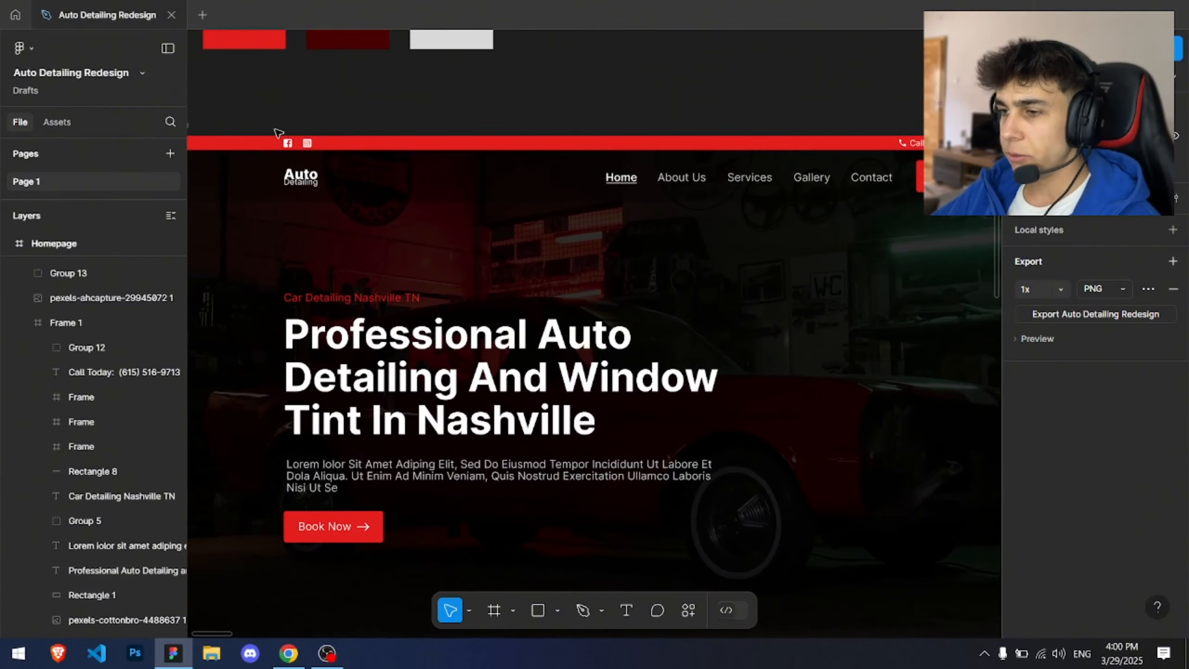
scroll(709, 88, "right", 4)
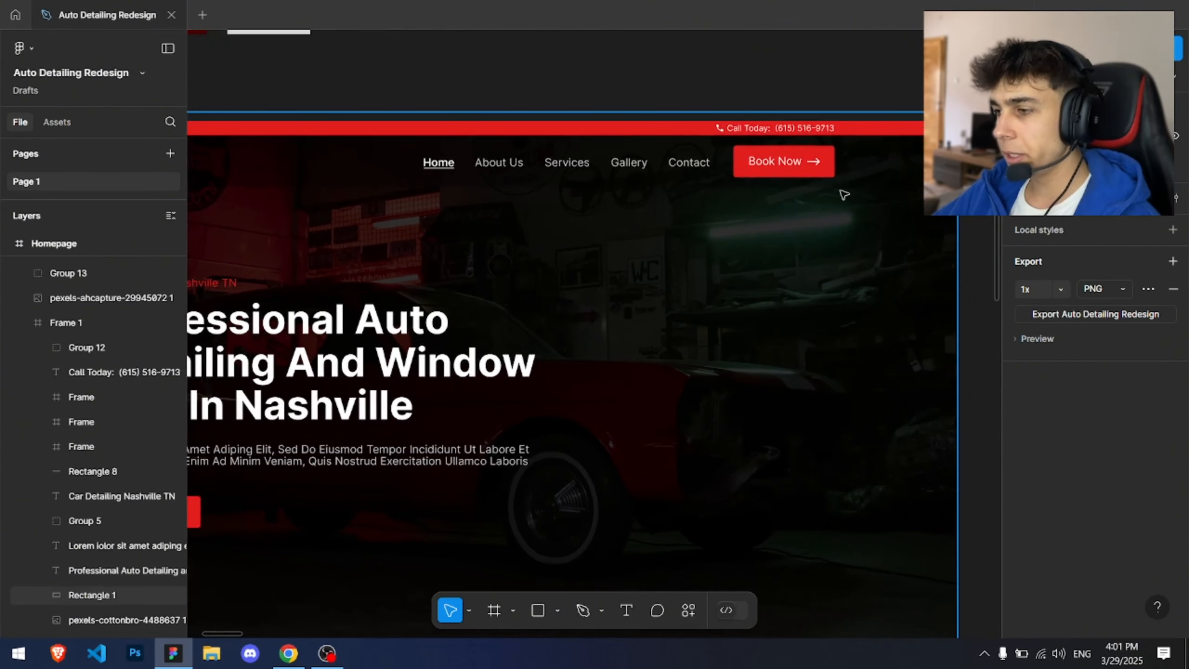
scroll(671, 319, "down", 3)
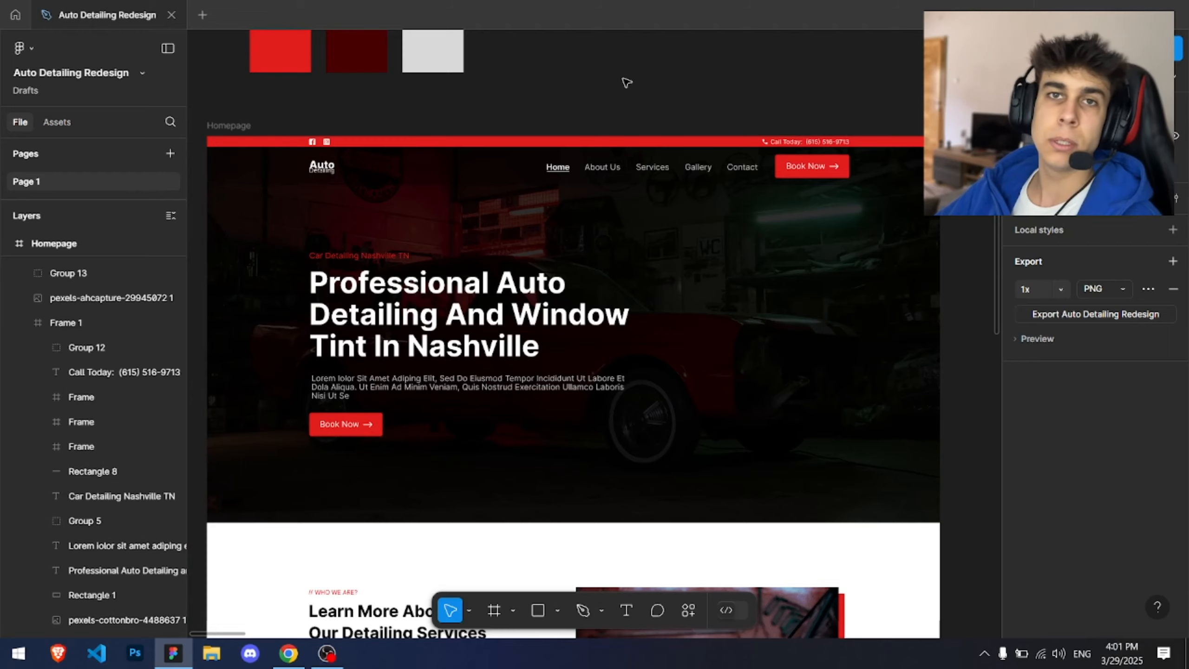
scroll(627, 82, "left", 1)
scroll(627, 83, "up", 1)
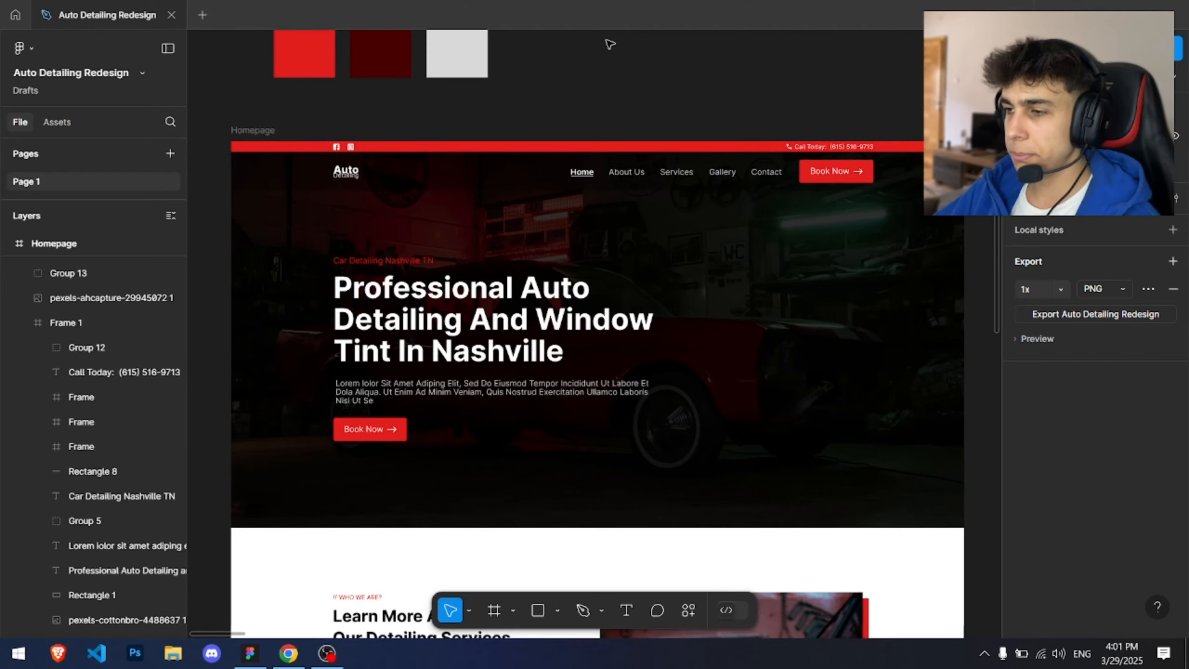
Step: Create a new desktop folder named AD Website Assets and move it to the top-left corner
key("super+d")
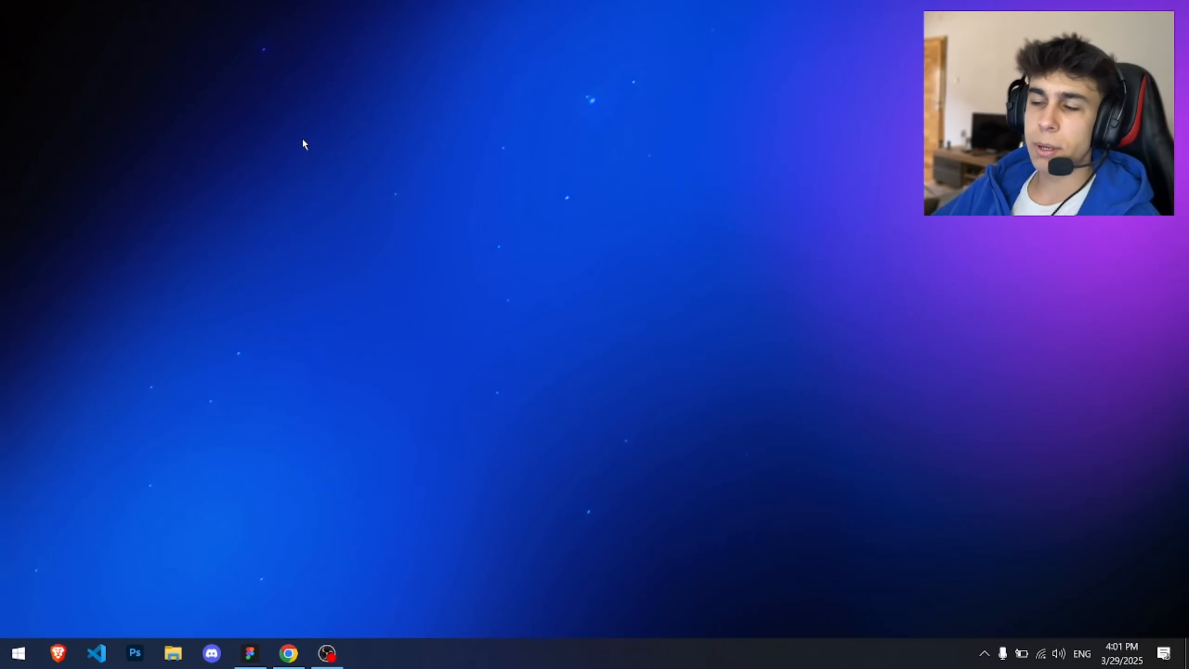
right_click(304, 137)
mouse_move(398, 289)
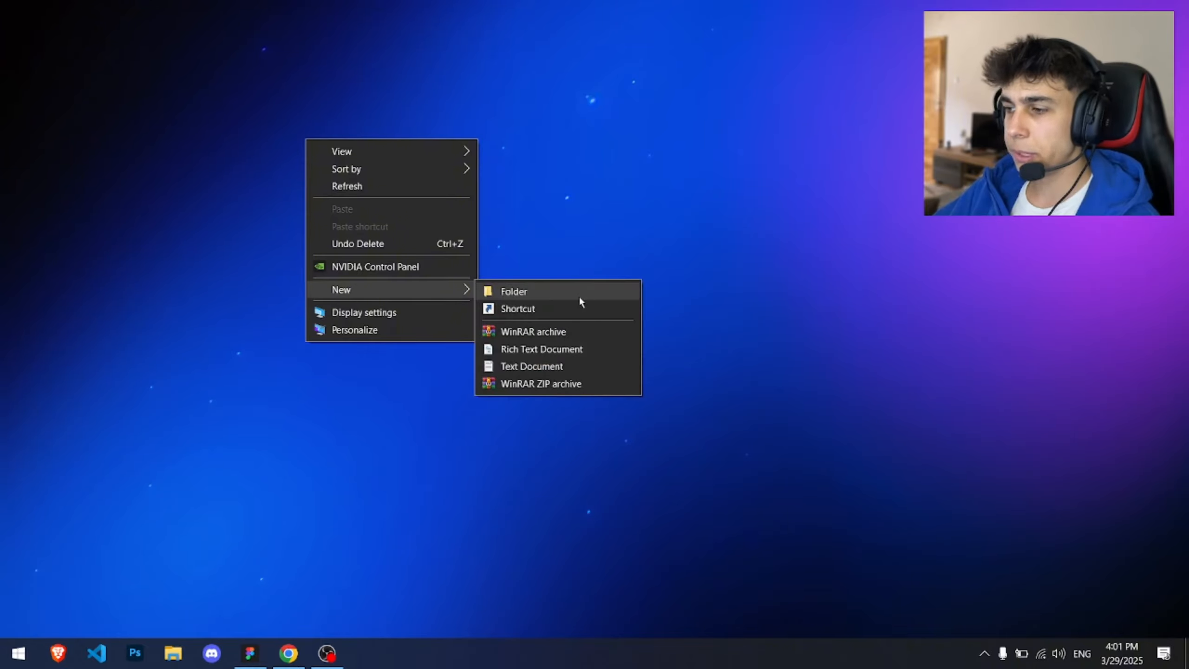
left_click(574, 296)
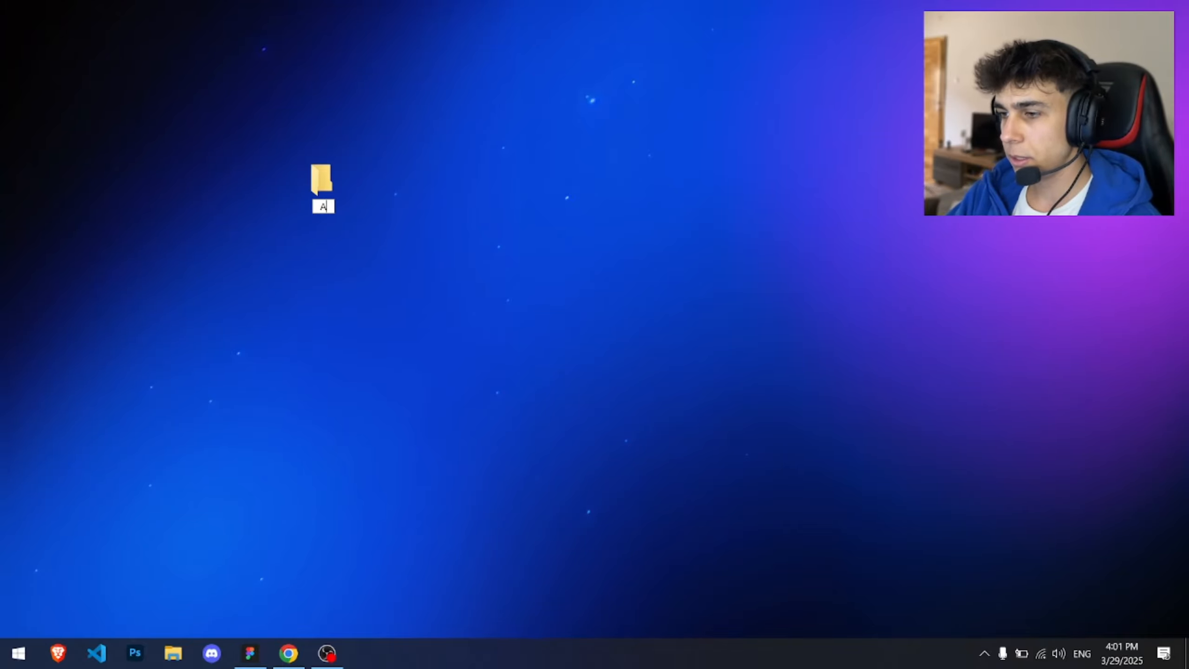
type("AD Website ")
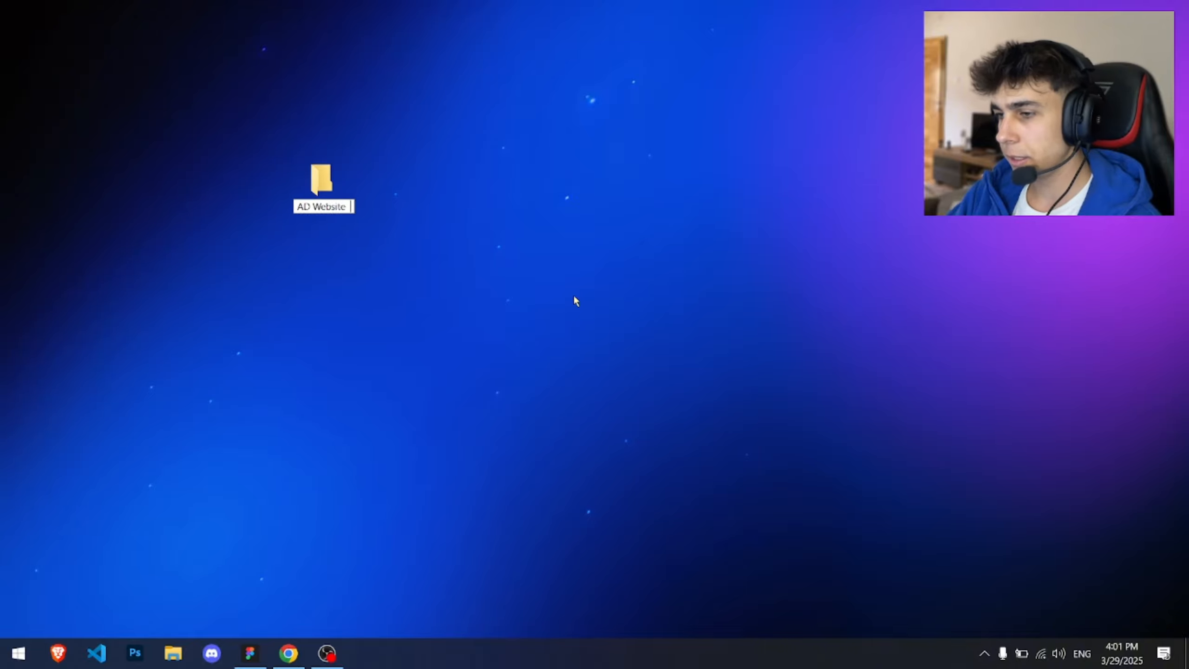
type("Assets")
key("Return")
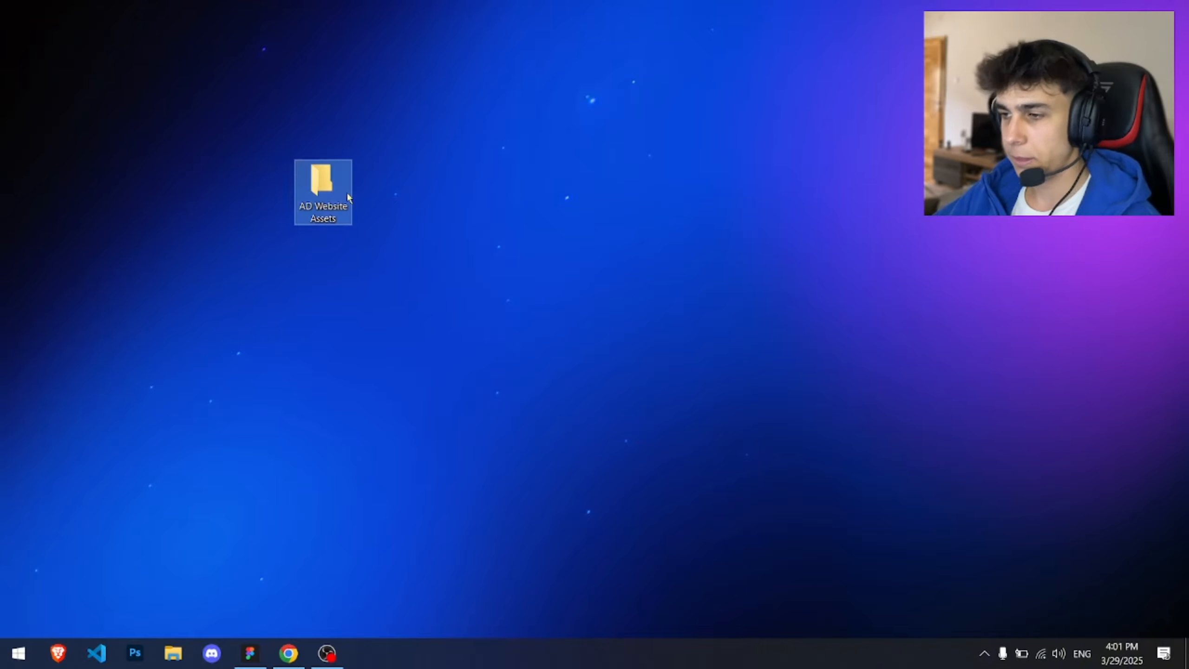
left_click_drag(347, 192, 170, 115)
left_click(305, 521)
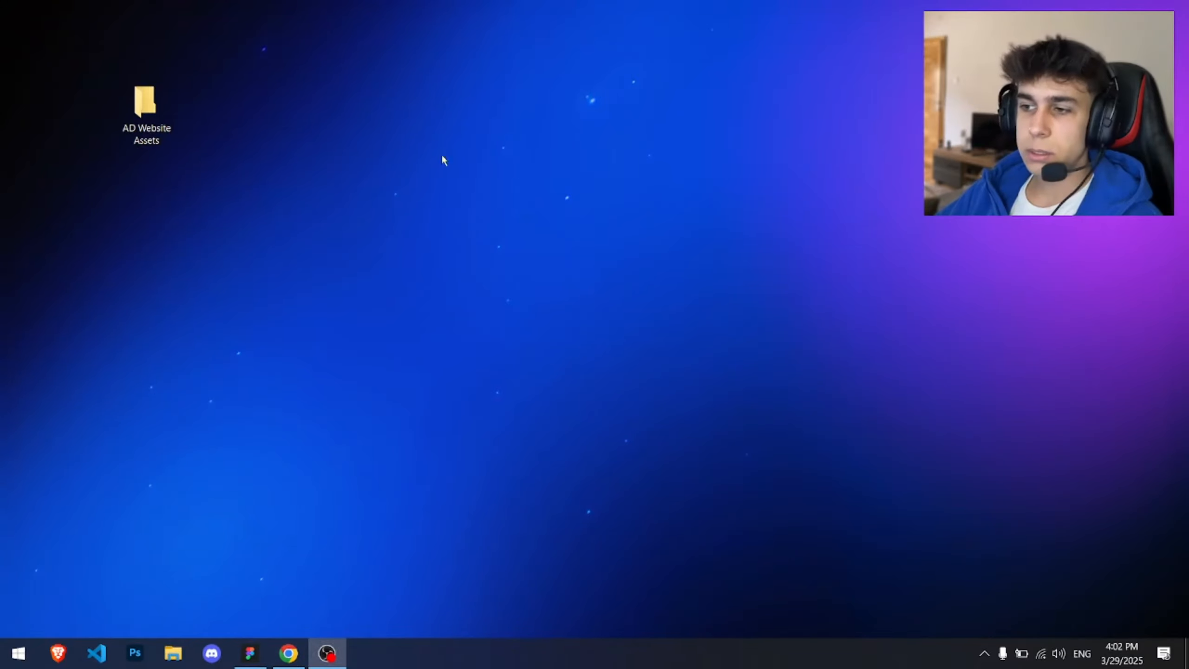
Step: Open the Webflow dashboard in Chrome and open the Auto Detailing Example site in the Designer
left_click_drag(350, 254, 148, 96)
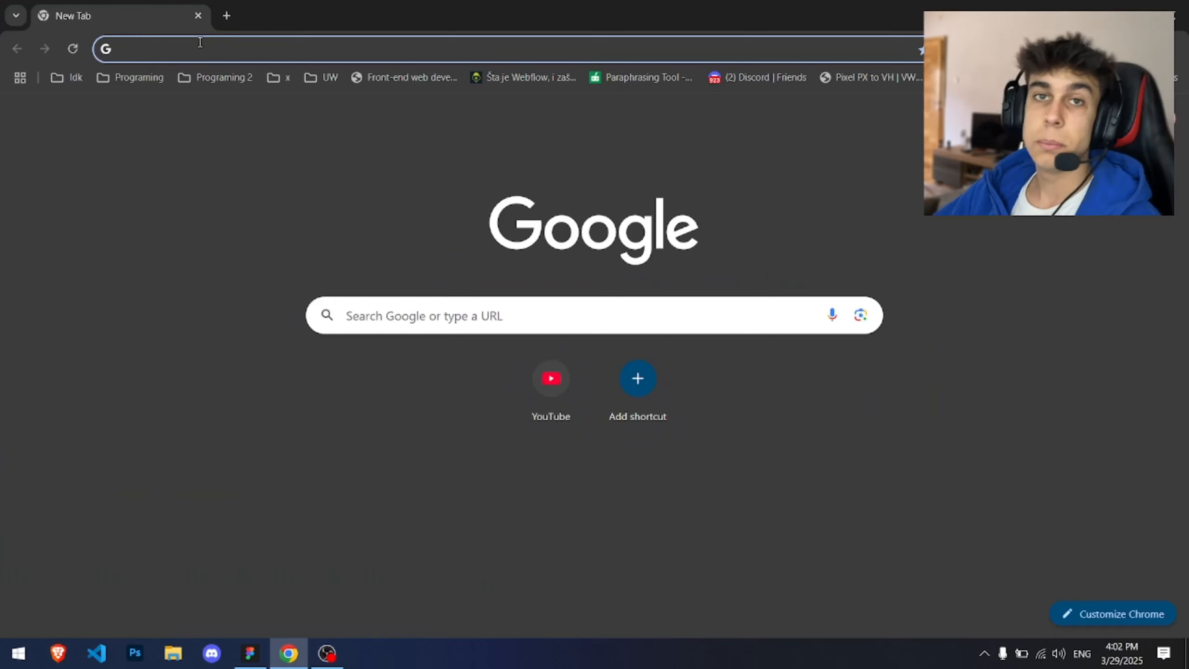
type("we")
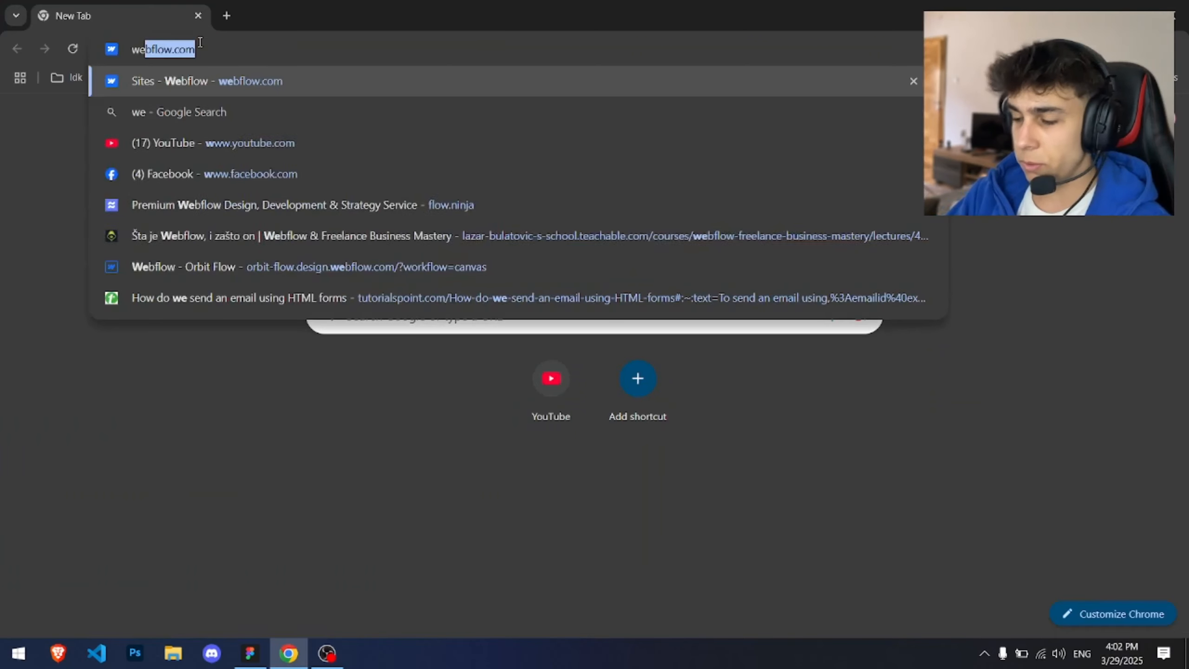
key("Escape")
type("webflow.com")
key("Return")
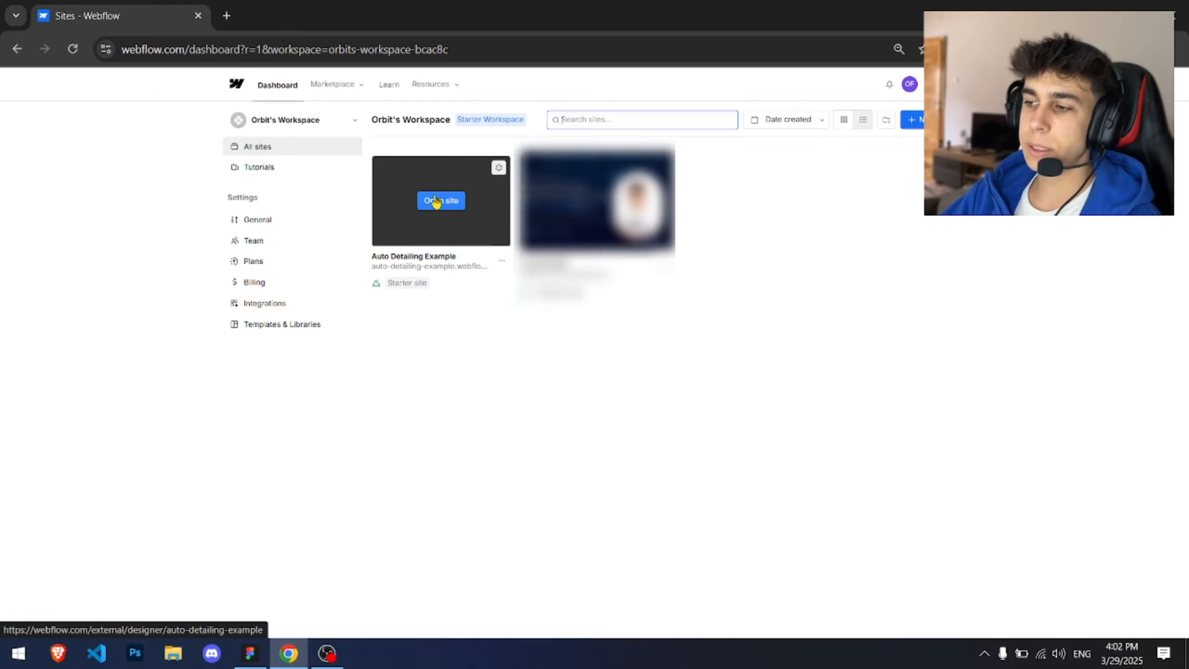
left_click(435, 200)
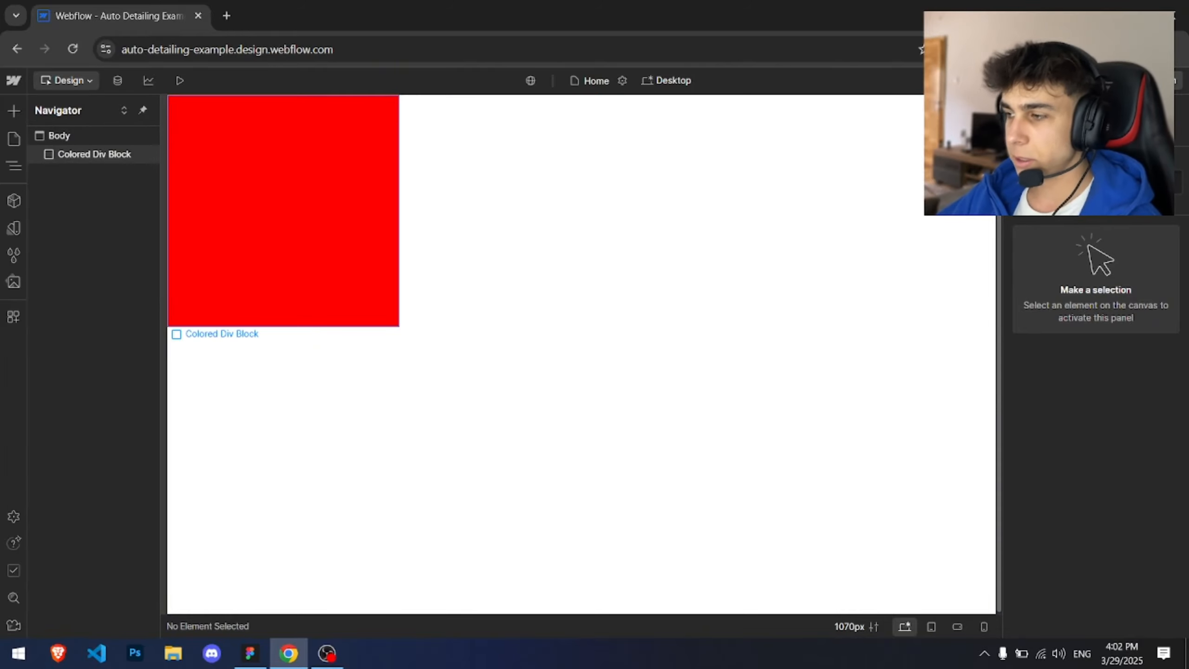
Step: Delete the Colored Div Block from the page and select the Body
left_click(260, 213)
key("Delete")
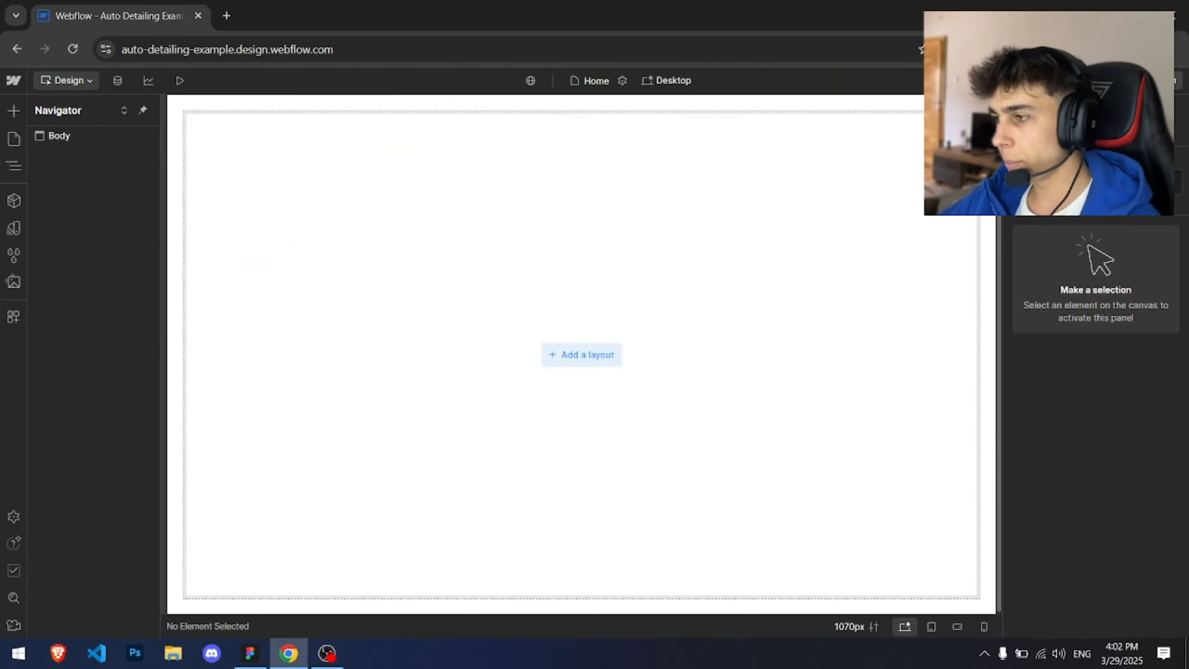
left_click(304, 409)
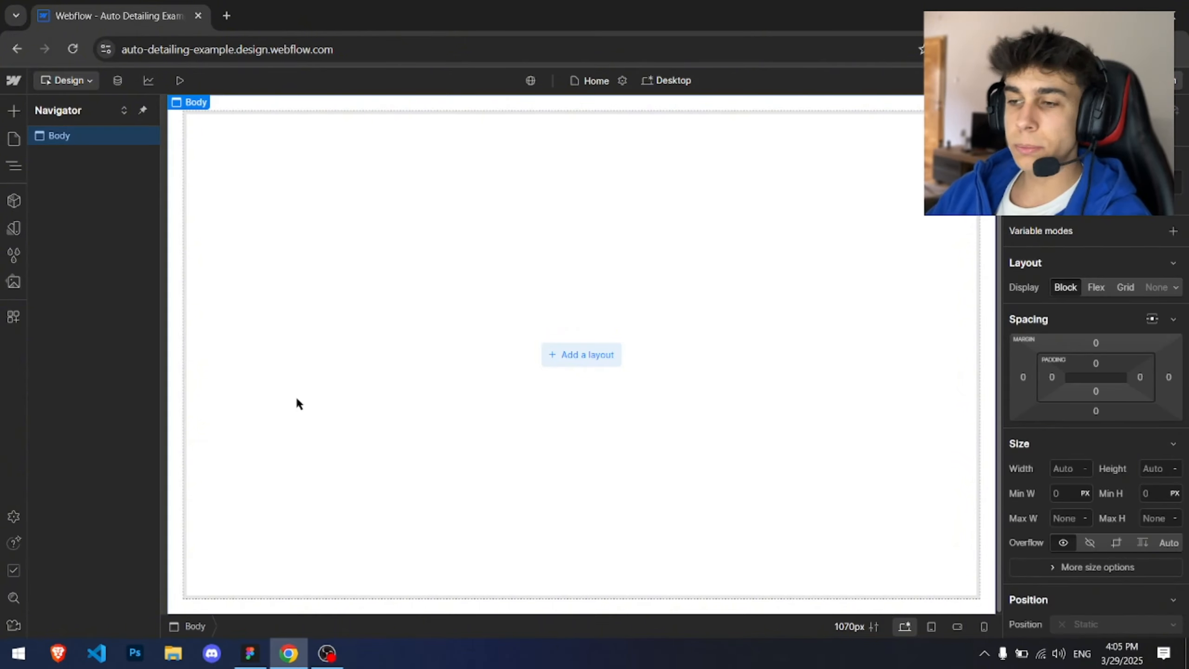
Step: Search the elements for navbar and add a Navbar to the top of the Body
key("a")
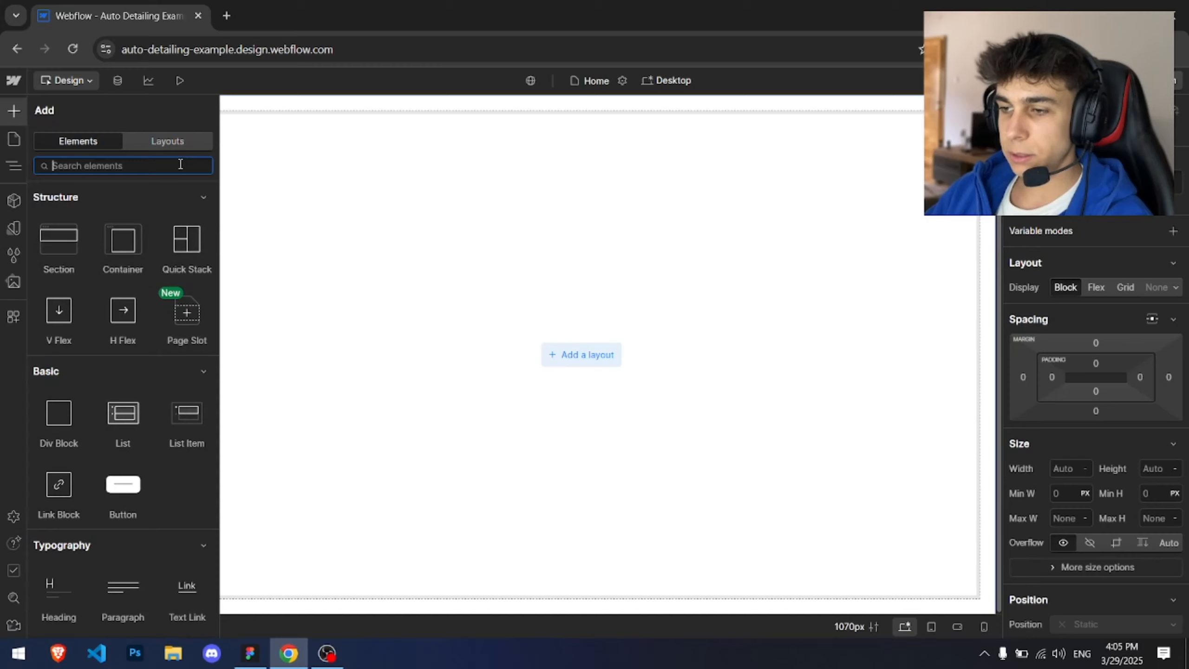
type("navbar")
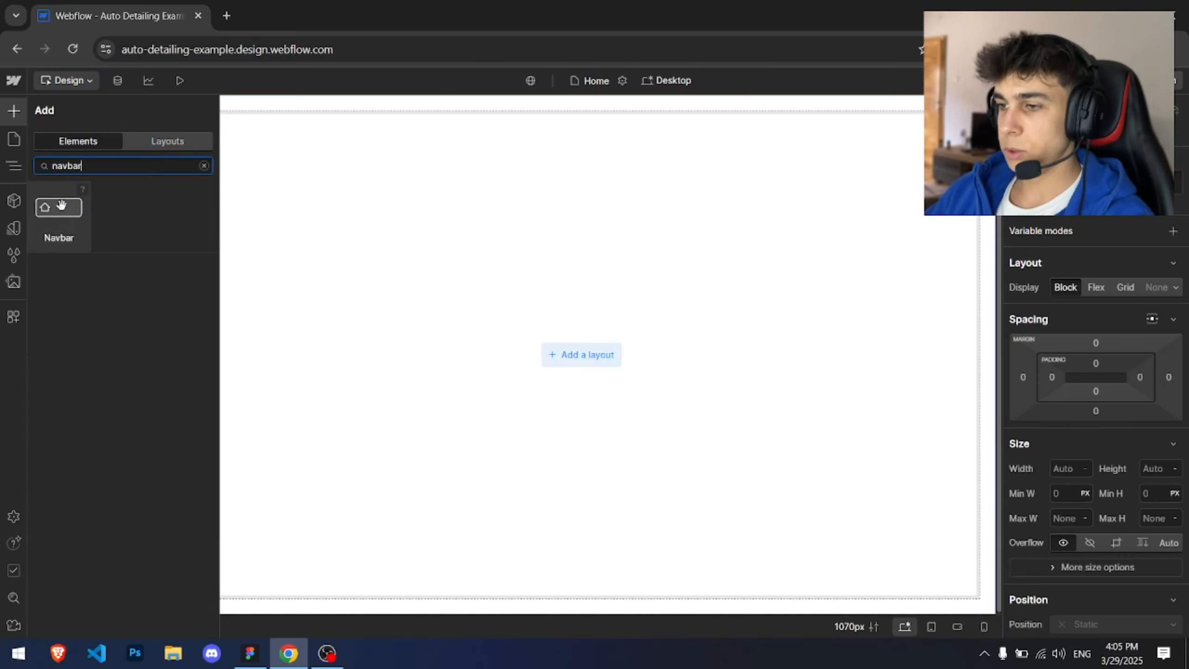
left_click_drag(61, 205, 247, 125)
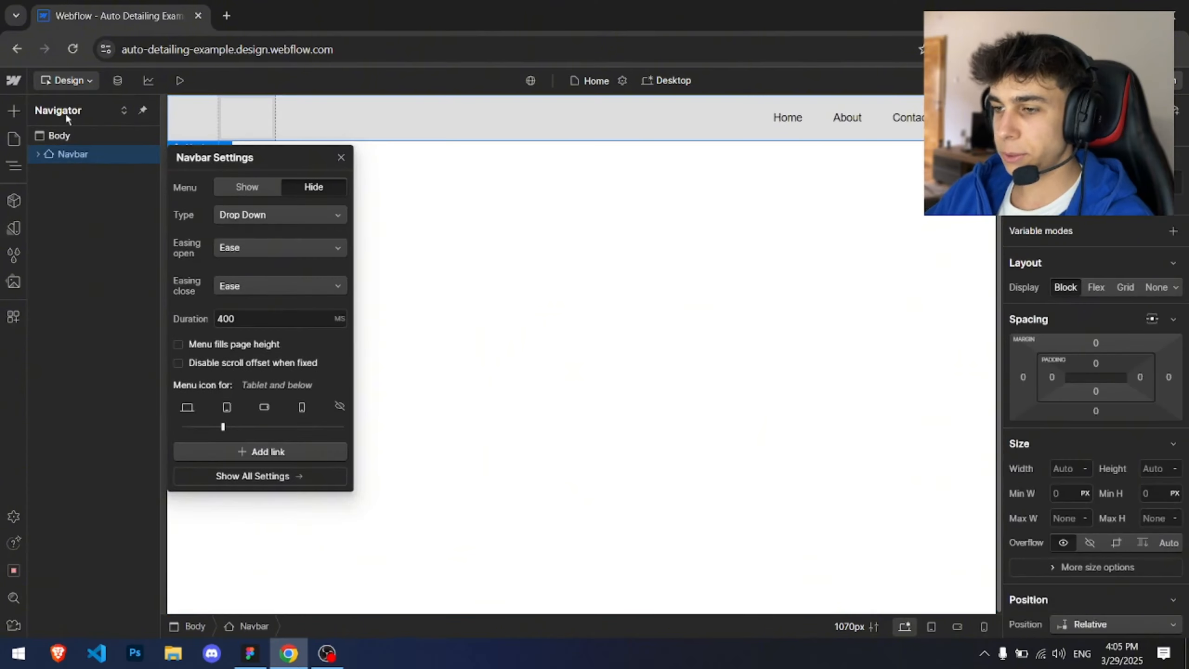
left_click(340, 158)
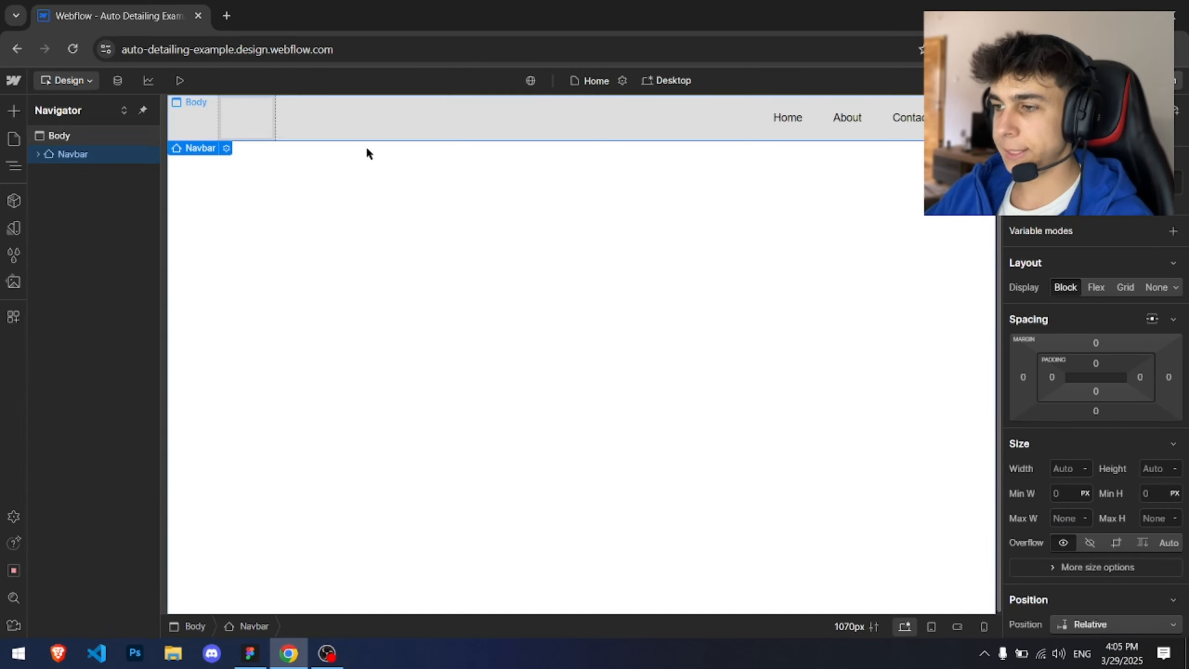
Step: Compare the Figma hero design and colour swatches with the new Webflow navbar
key("alt+Tab")
scroll(472, 127, "up", 5)
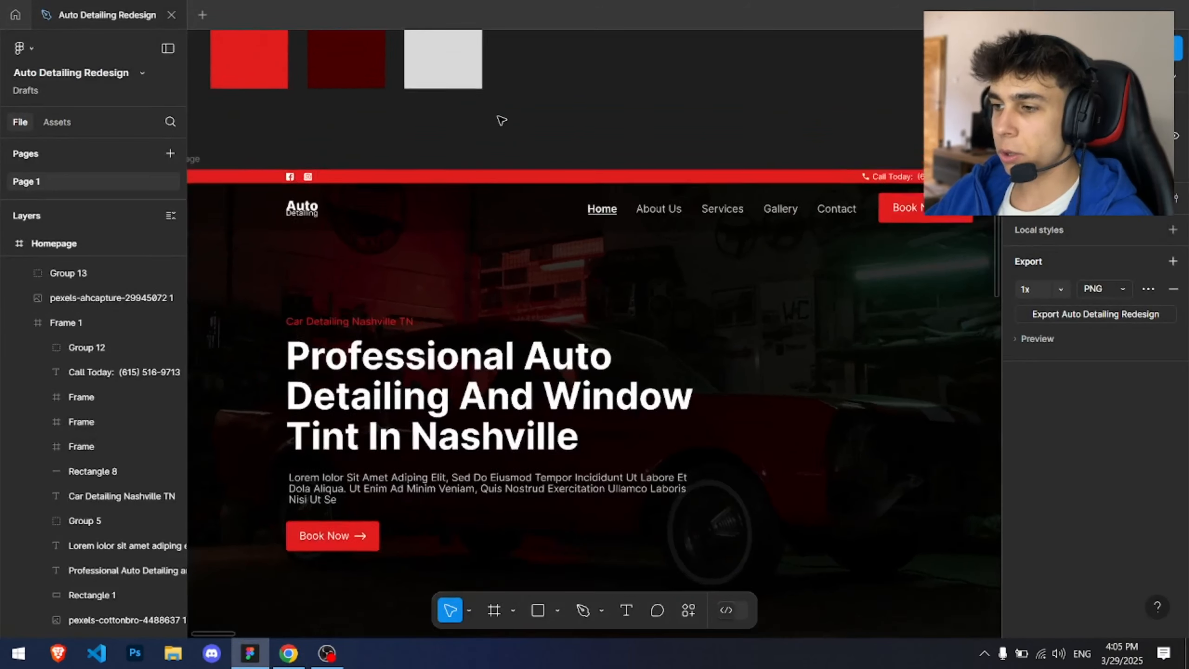
key("alt+Tab")
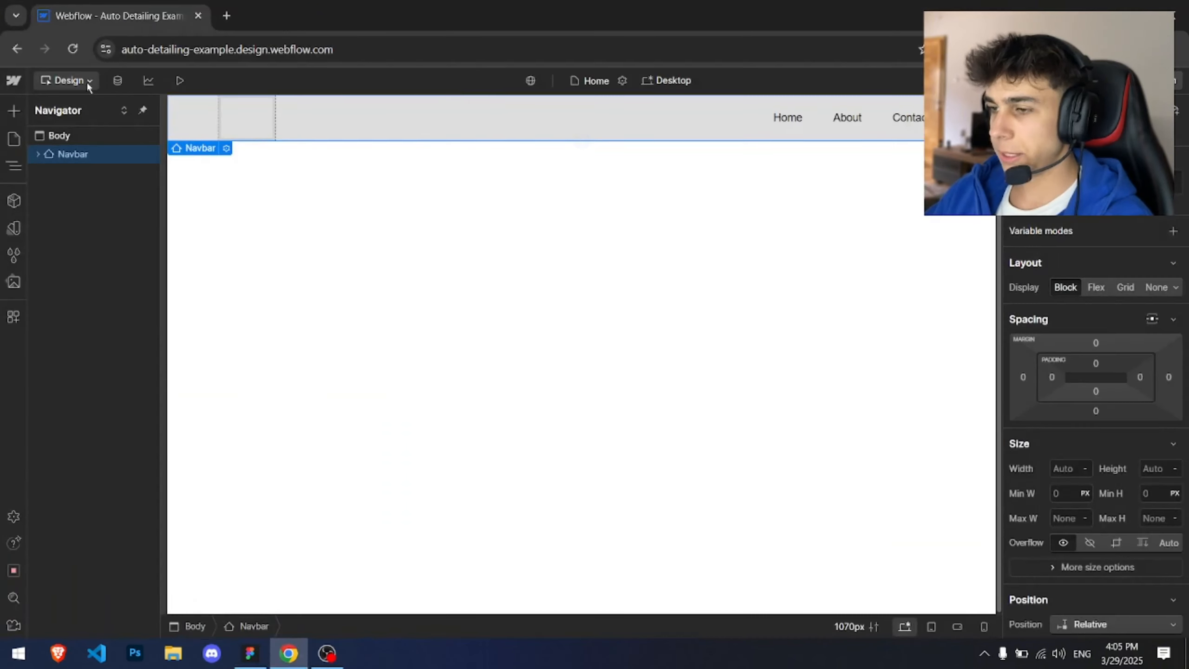
key("alt+Tab")
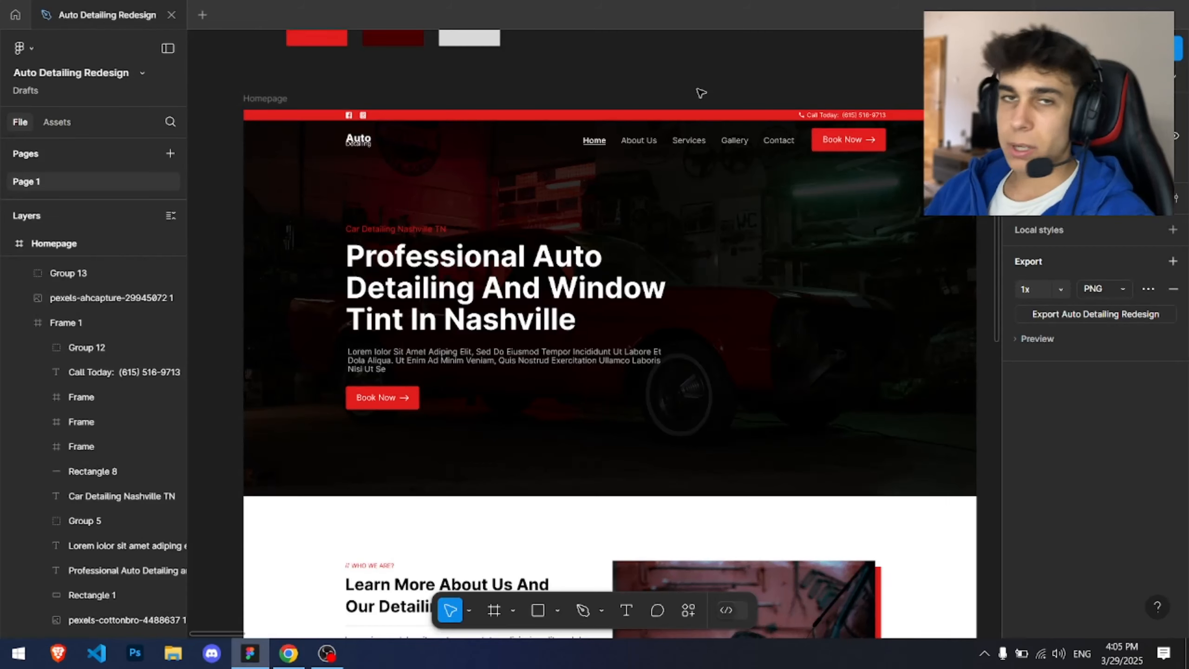
left_click_drag(684, 102, 643, 213)
scroll(650, 129, "down", 1)
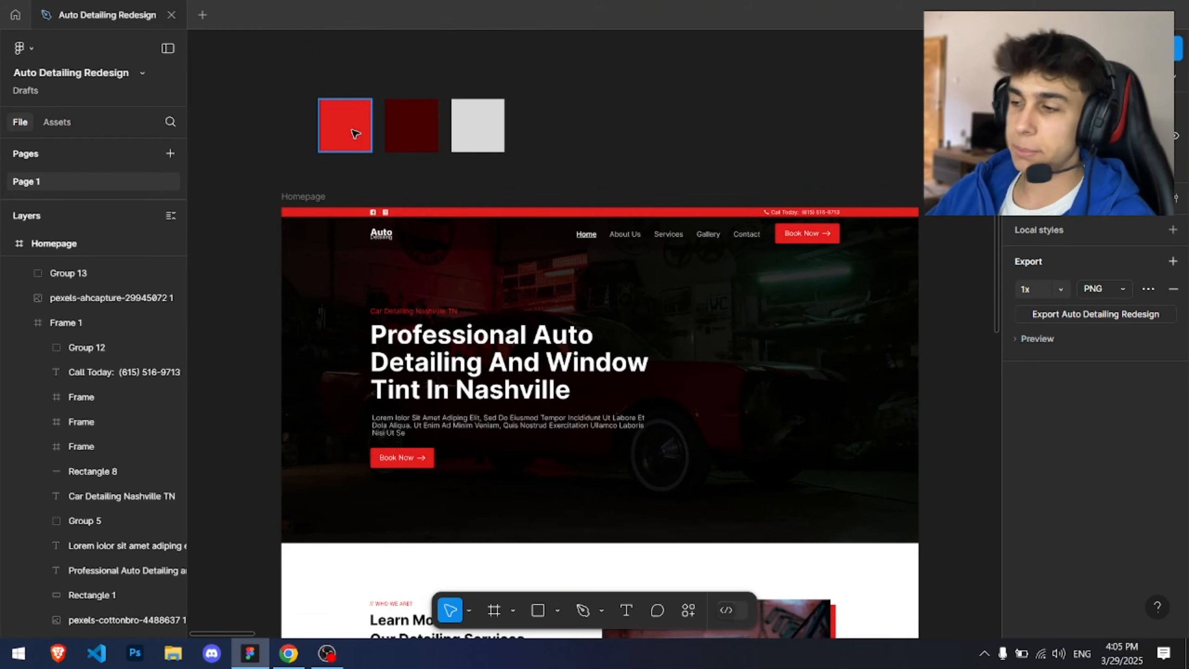
scroll(577, 148, "down", 1)
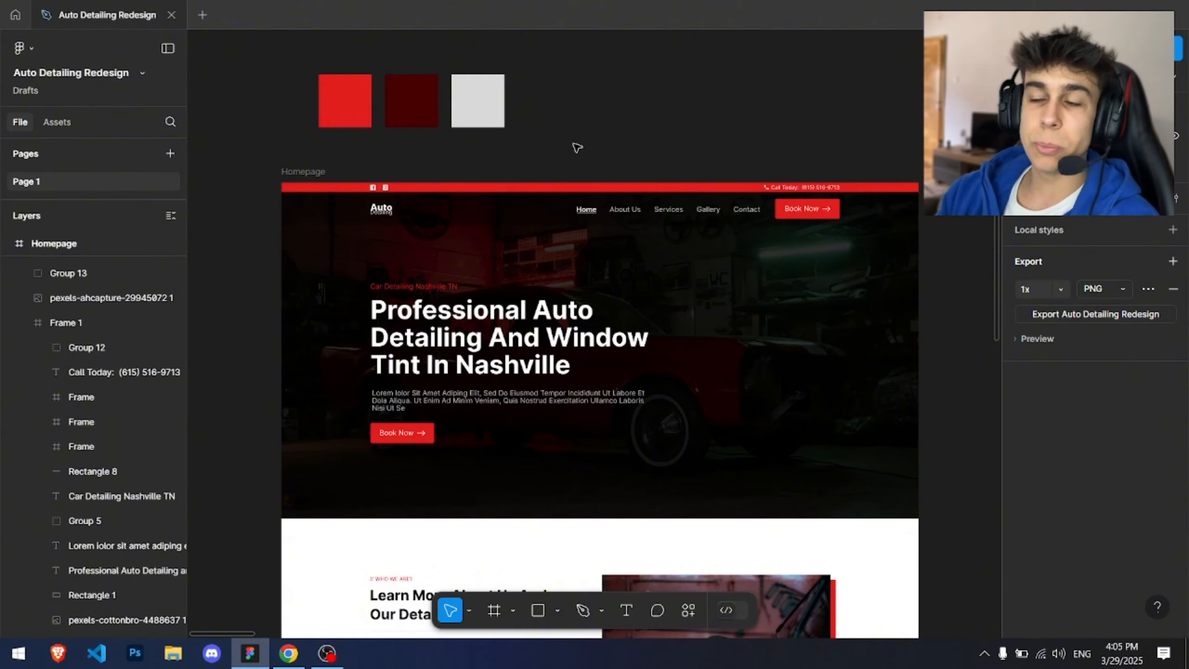
key("alt+Tab")
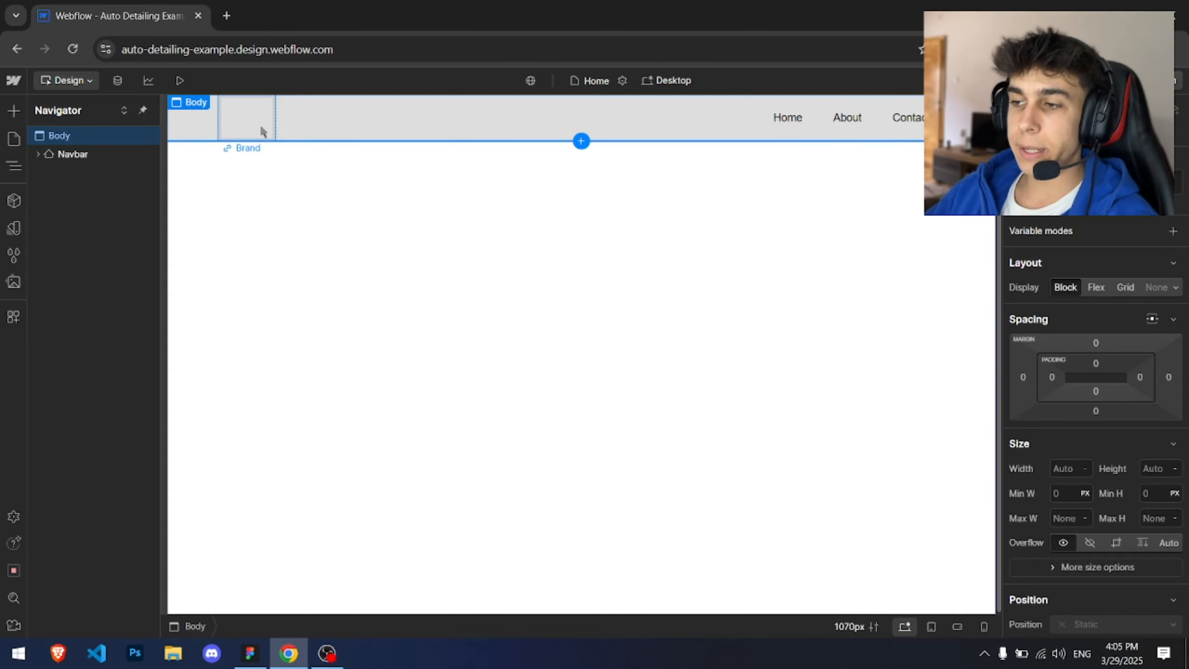
key("alt+Tab")
scroll(434, 147, "down", 2)
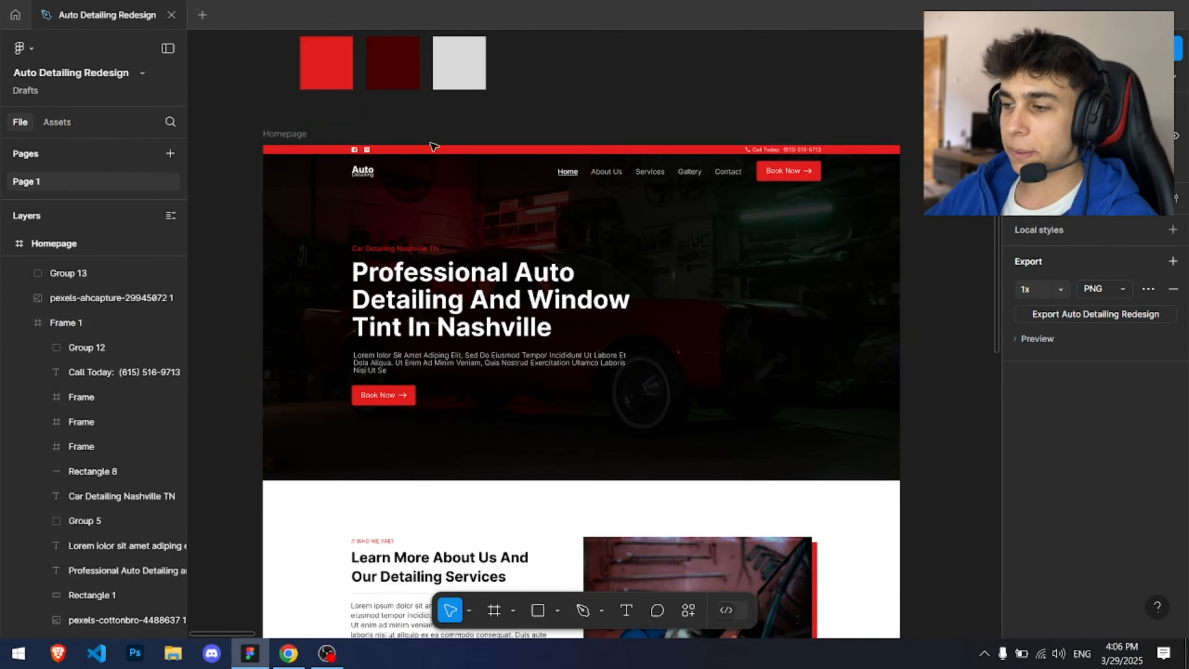
Step: Recolour the top announcement bar's fill from red to green in the Figma design
left_click_drag(418, 174, 388, 234)
scroll(405, 141, "down", 2)
scroll(368, 214, "up", 2)
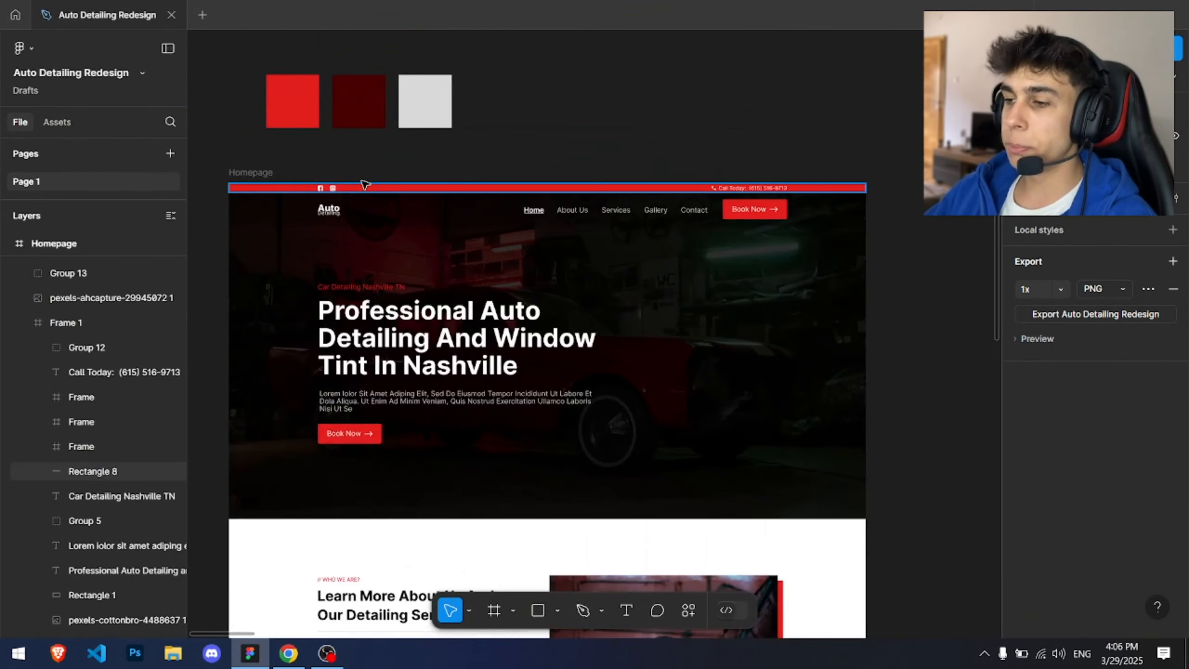
left_click(365, 185)
left_click(1023, 421)
left_click_drag(988, 256, 904, 247)
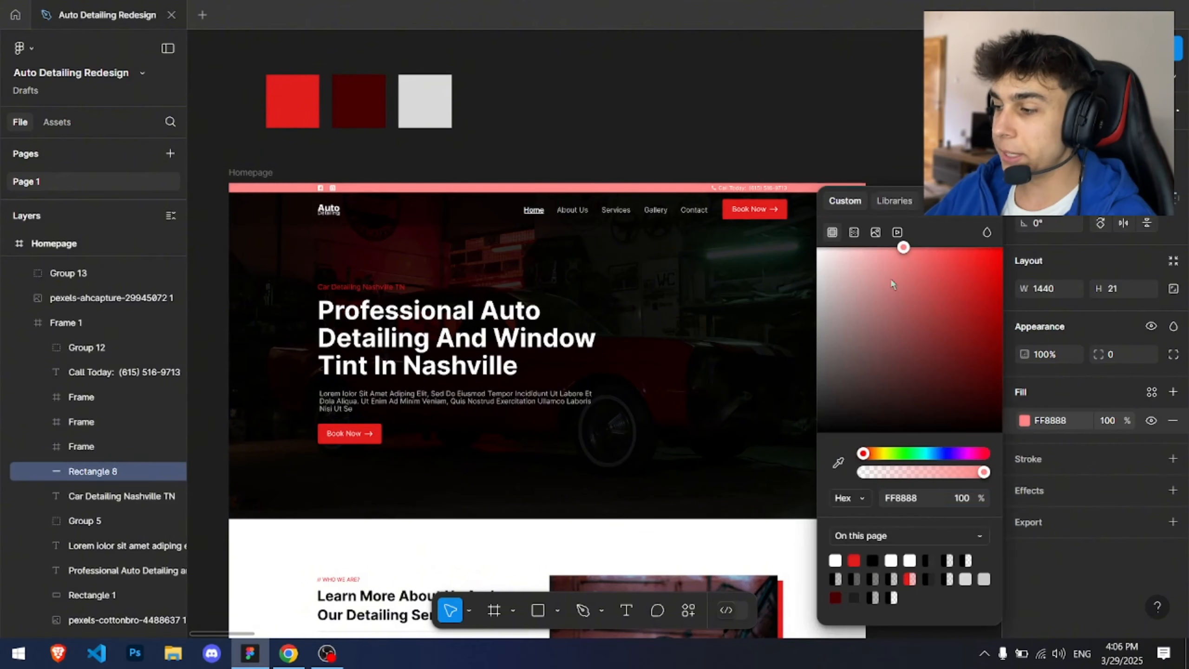
left_click(905, 452)
left_click(751, 155)
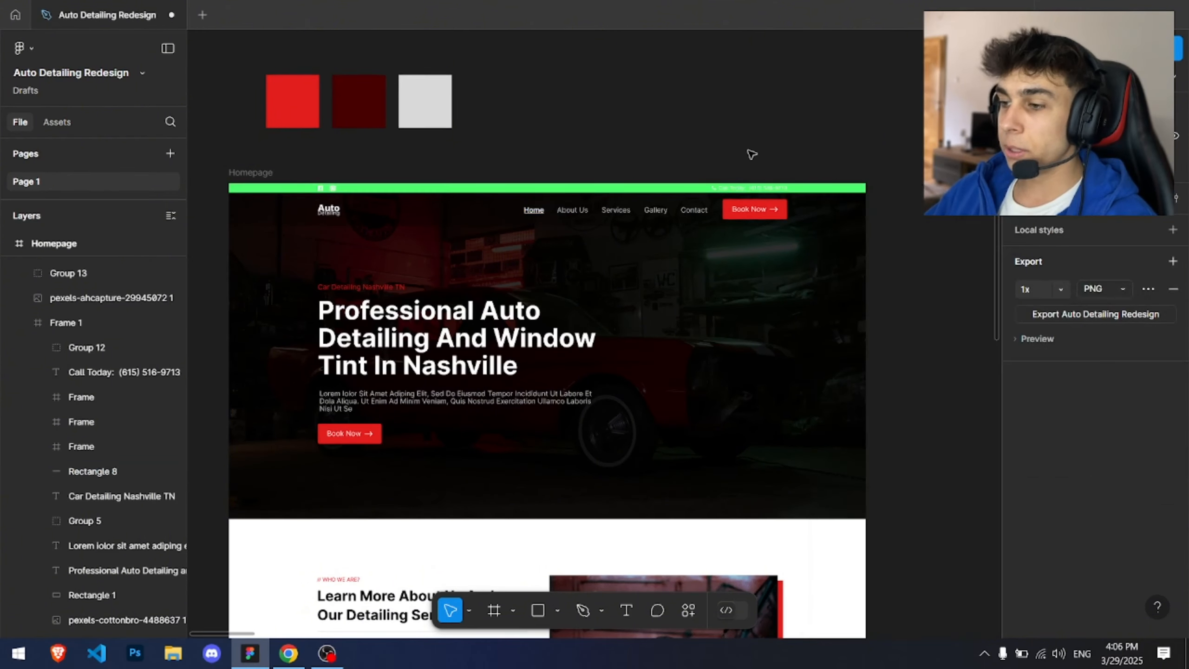
Step: Recolour the navbar's Book Now button fill to green as well
scroll(763, 155, "left", 2)
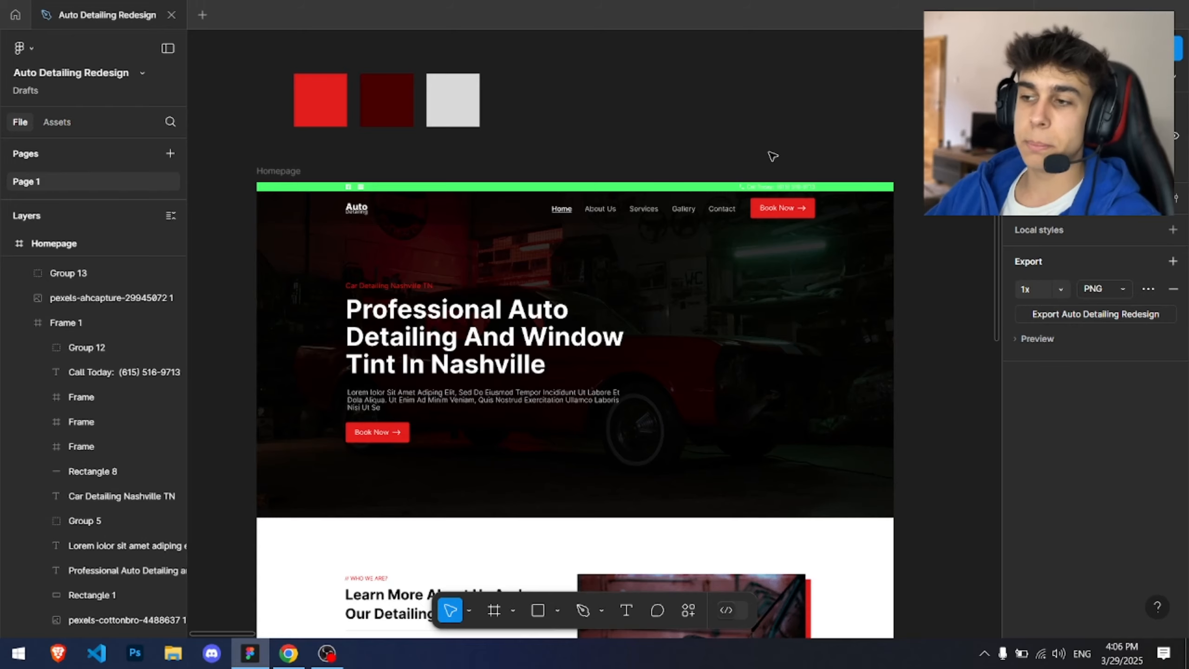
left_click_drag(704, 197, 715, 139)
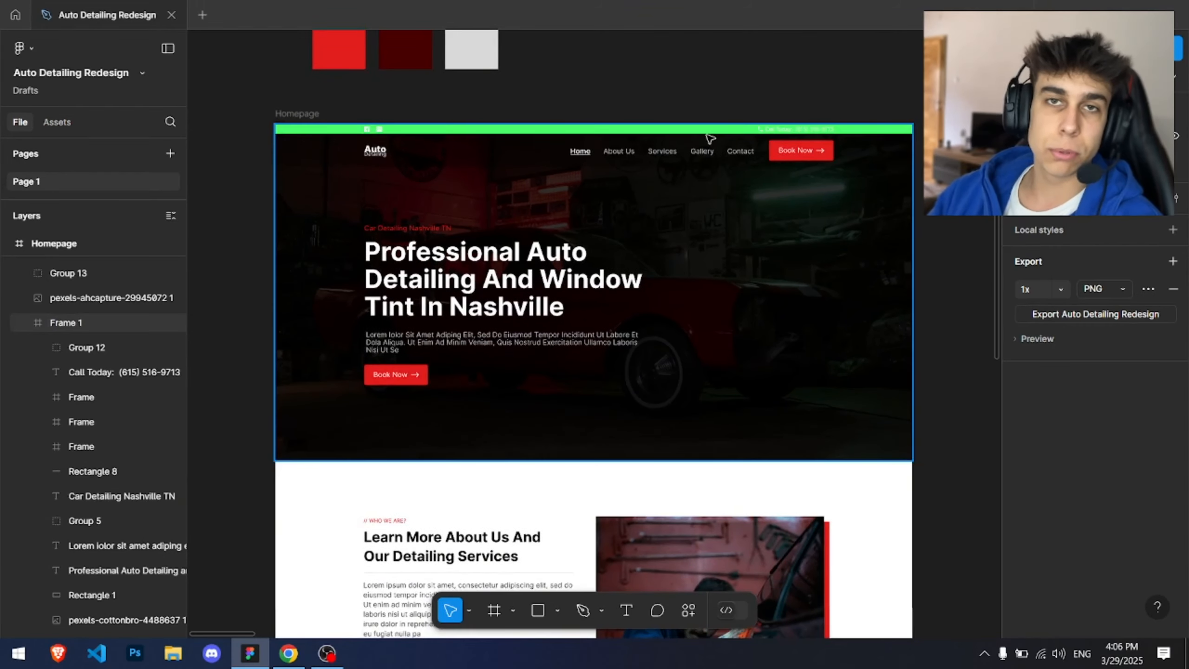
scroll(523, 140, "up", 3)
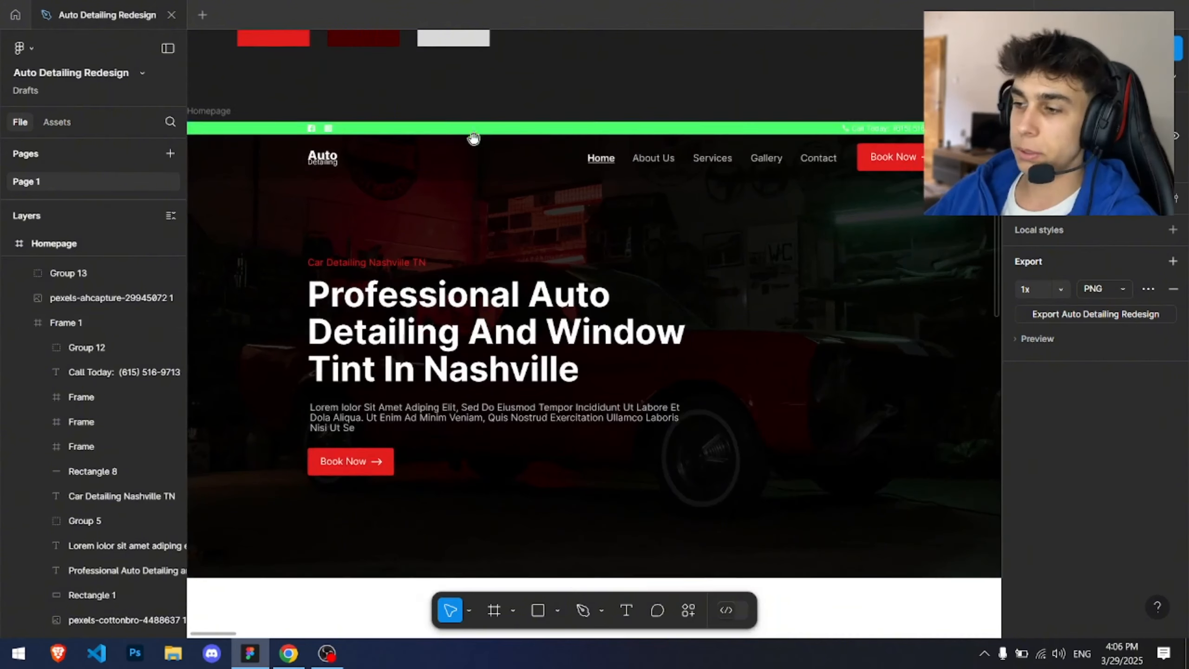
left_click_drag(474, 138, 487, 112)
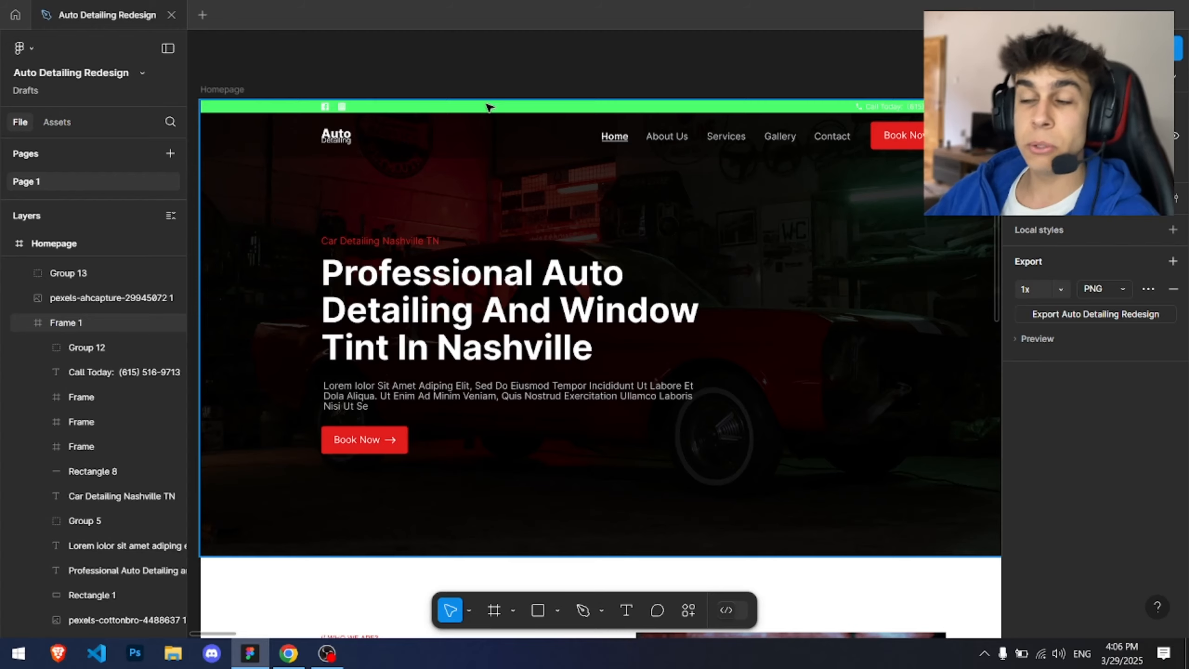
scroll(508, 90, "right", 2)
left_click(424, 99)
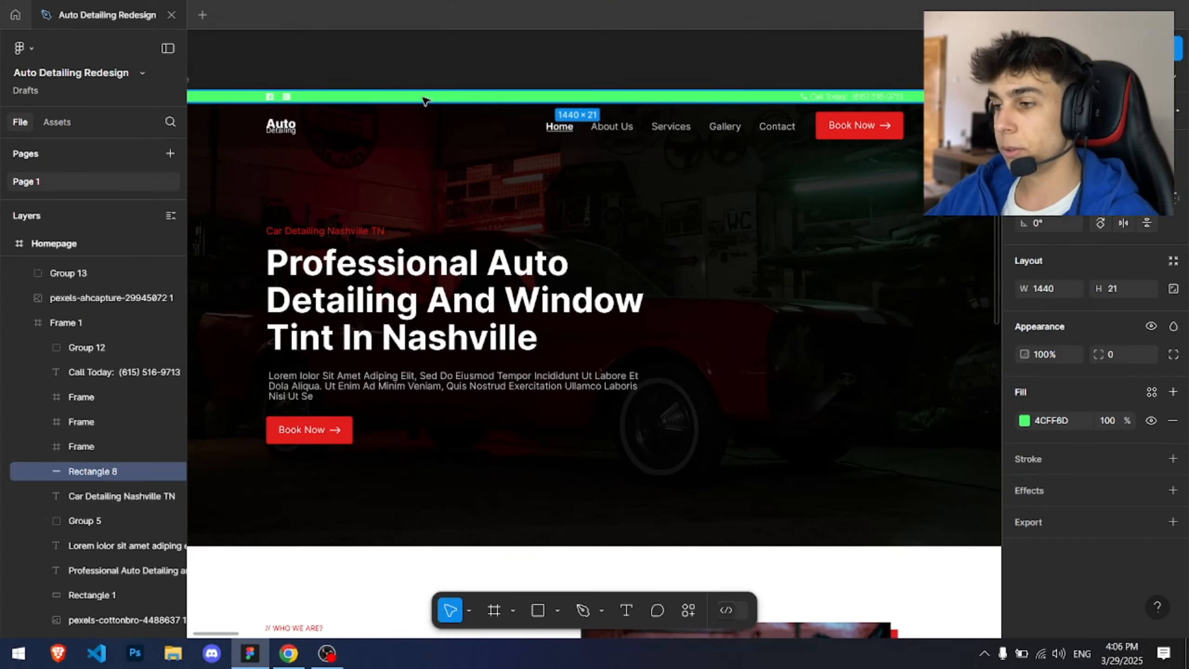
scroll(435, 100, "right", 2)
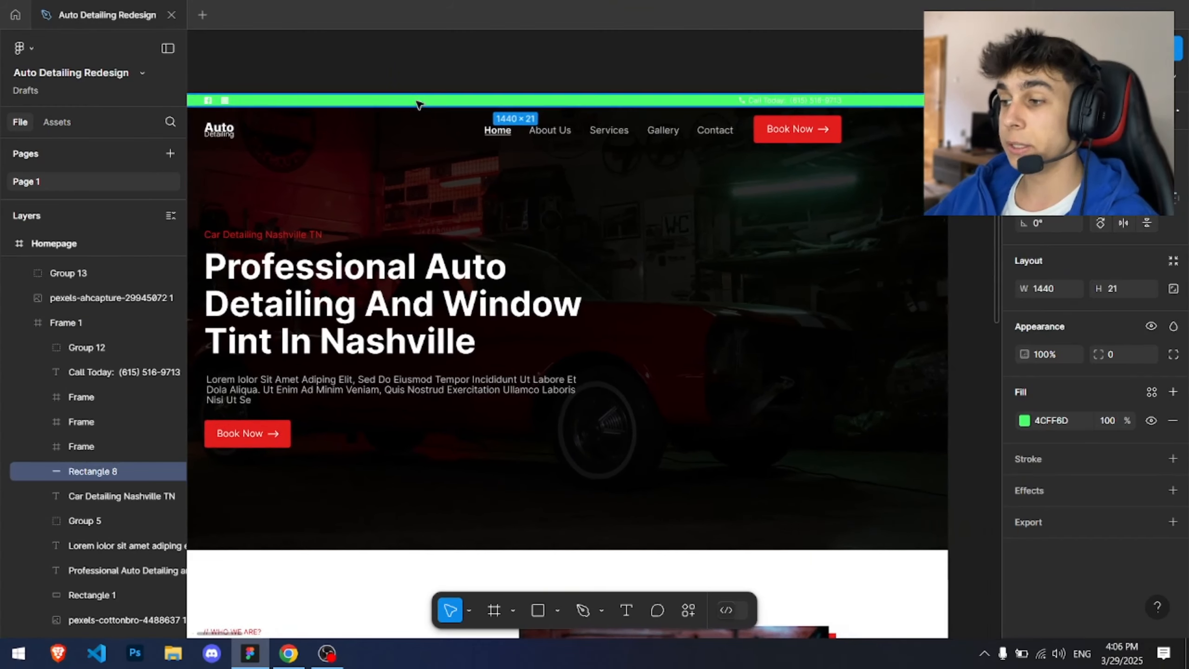
left_click(425, 72)
left_click(420, 100)
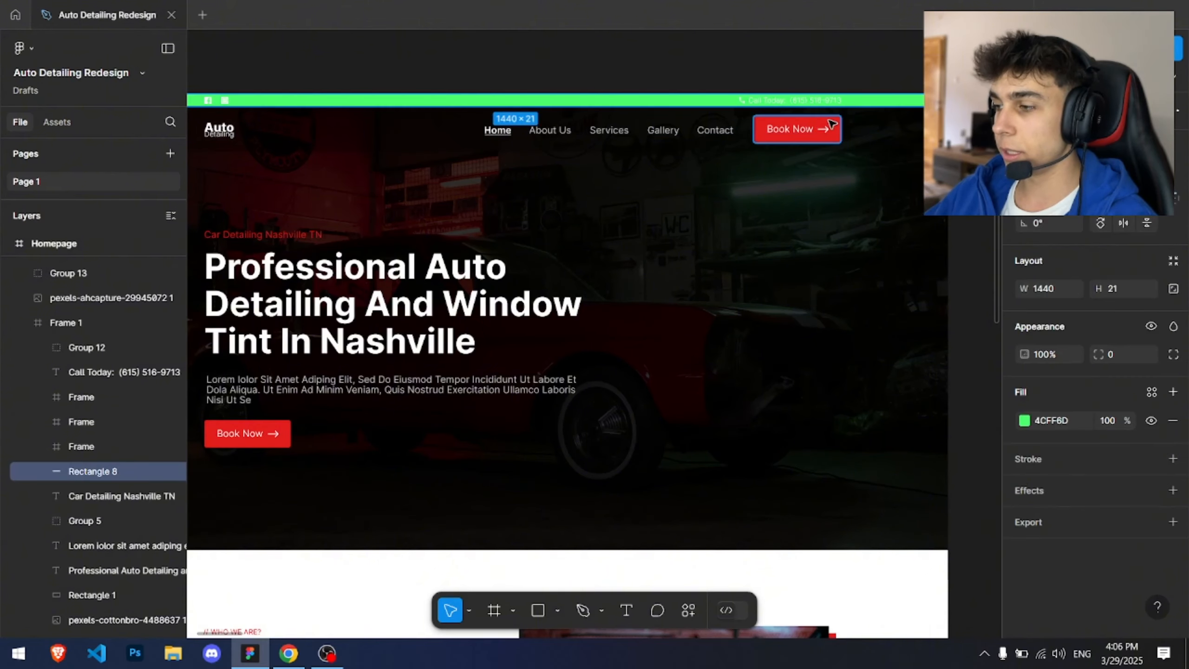
left_click(831, 124, "ctrl")
left_click(1024, 420)
left_click_drag(899, 453, 910, 453)
left_click(690, 79)
Step: Scroll through the full Figma homepage design to review its sections
scroll(691, 93, "down", 3)
scroll(573, 352, "up", 2)
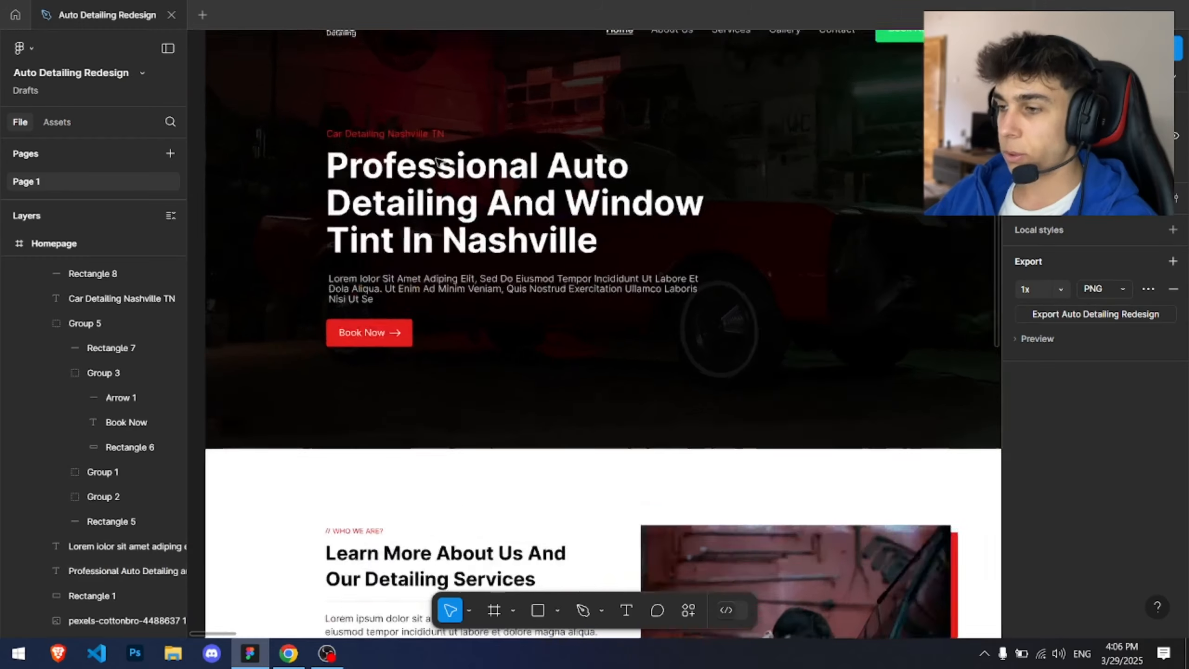
scroll(482, 281, "down", 8)
scroll(387, 218, "down", 10)
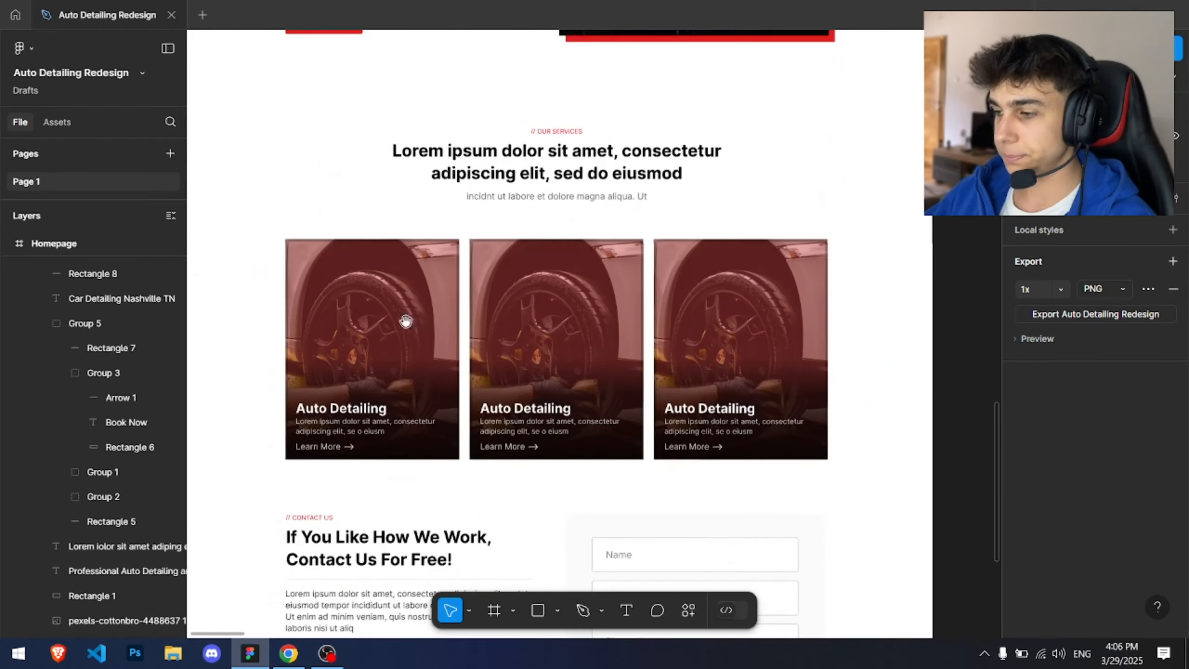
scroll(404, 229, "down", 2)
scroll(401, 231, "up", 15)
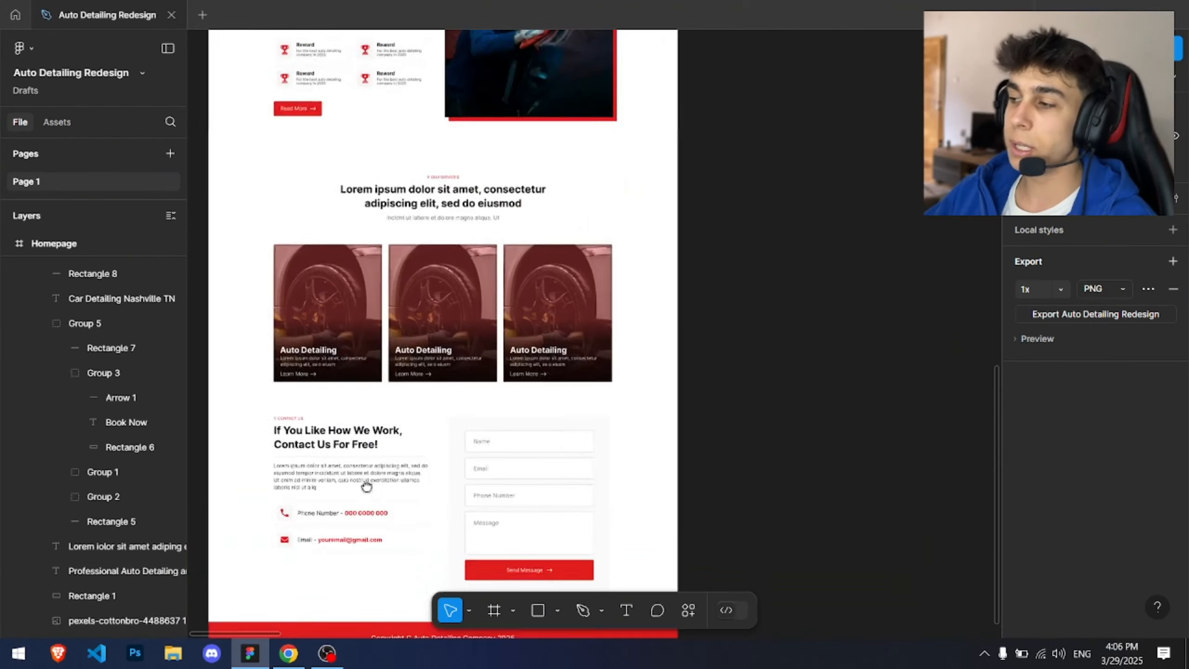
scroll(528, 273, "up", 4)
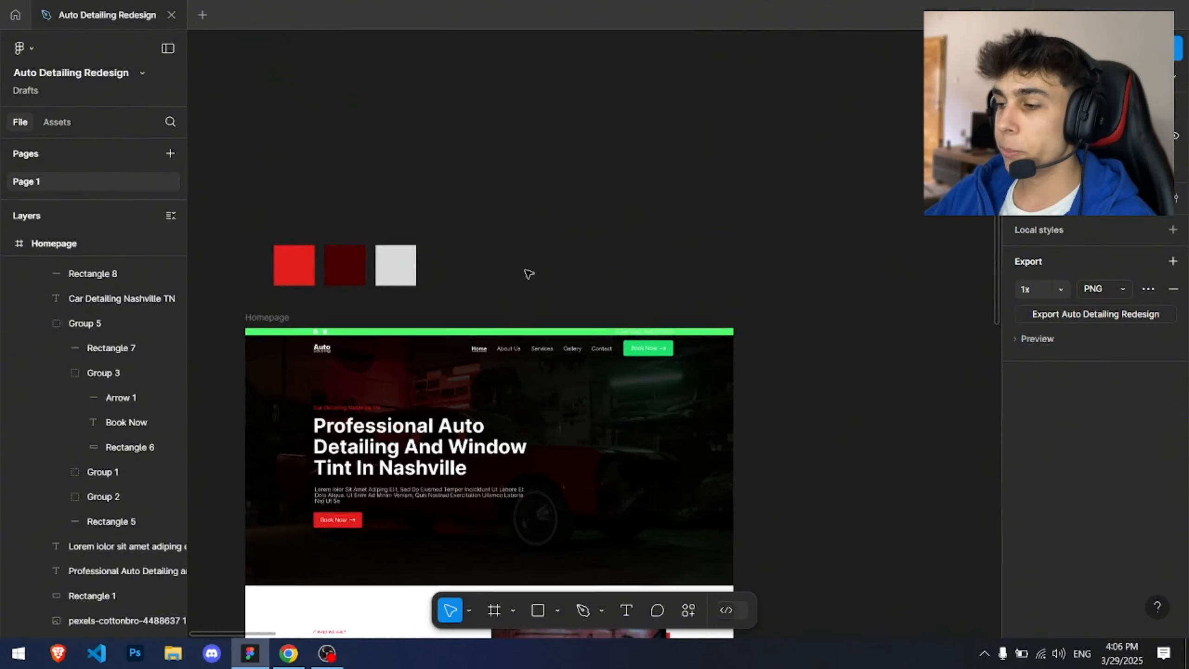
Step: Undo the green recolouring of the top bar and the Book Now button
left_click_drag(494, 330, 550, 239)
key("ctrl+z")
key("ctrl+z")
key("ctrl+z")
key("ctrl+z")
key("ctrl+z")
key("ctrl+z")
key("ctrl+z")
key("ctrl+z")
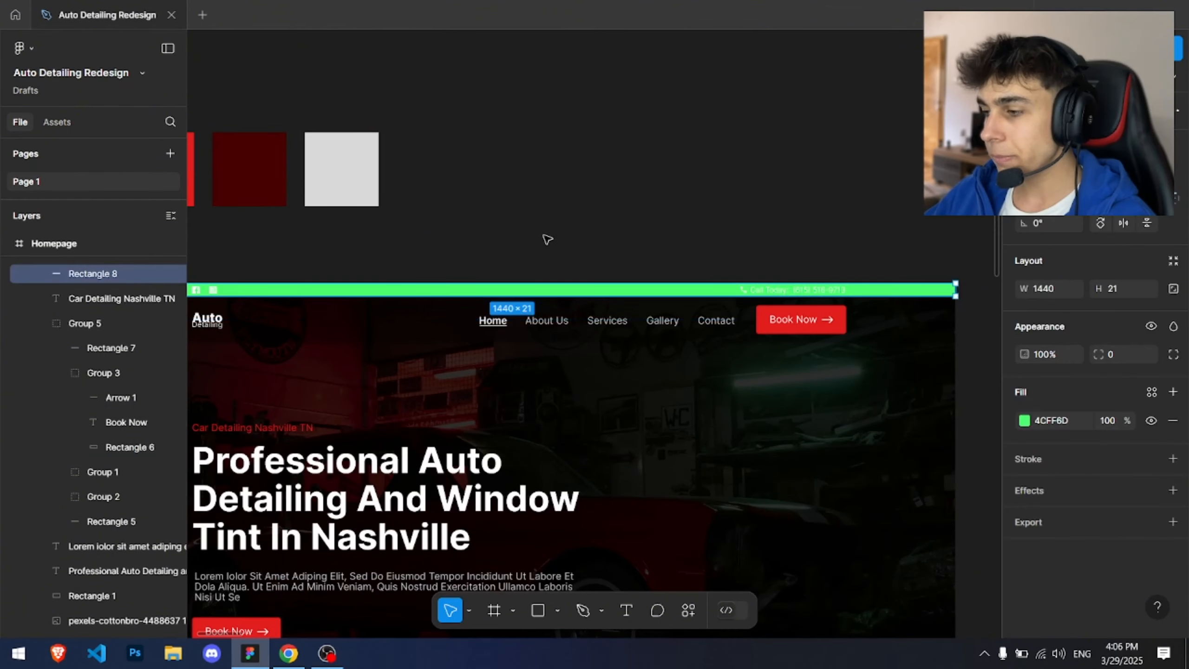
key("ctrl+z")
key("ctrl+z")
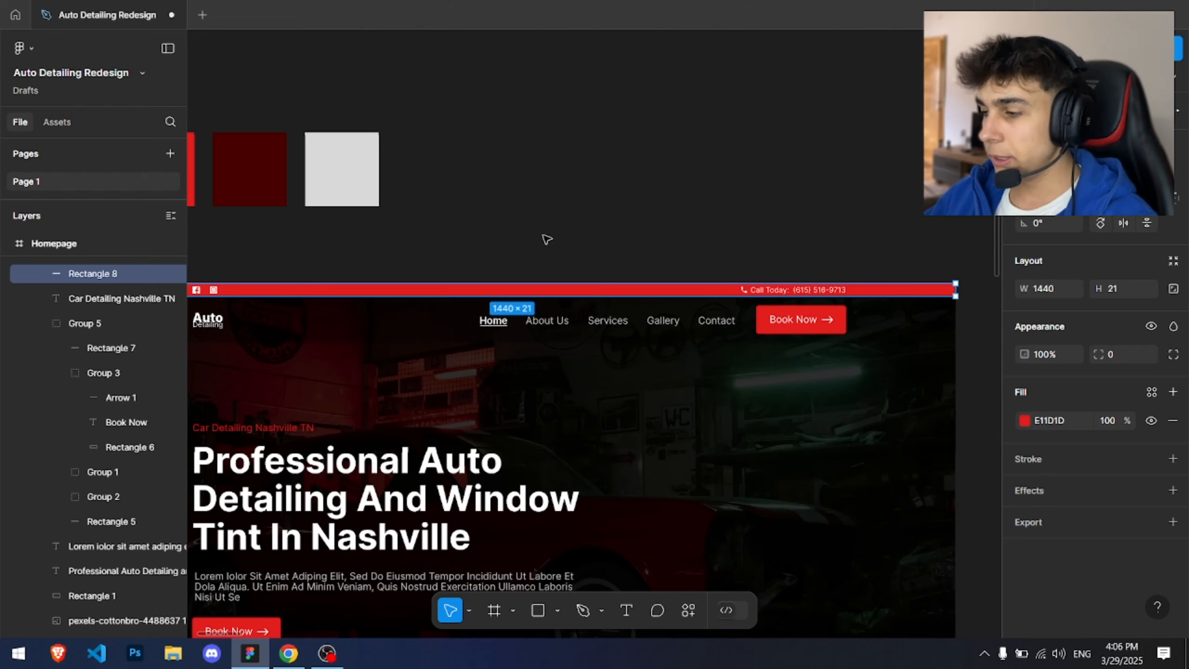
Step: Copy the red fill hex code E11D1D from the top bar in the Figma design
left_click_drag(540, 236, 685, 190)
left_click(314, 135)
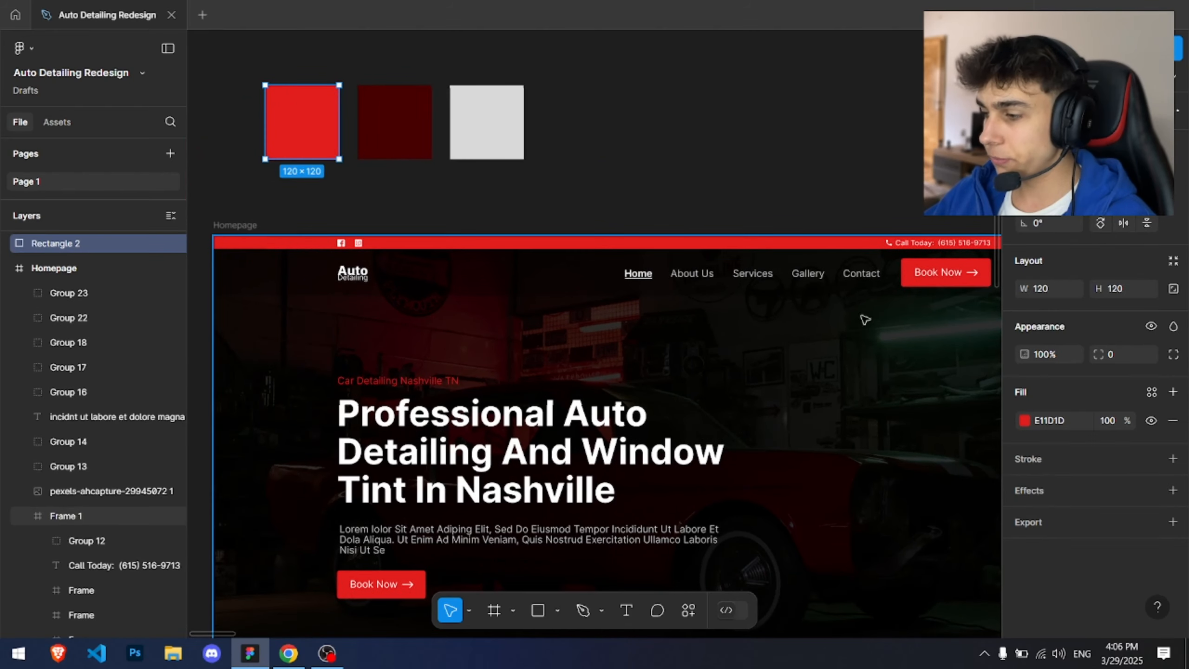
scroll(512, 212, "right", 2)
left_click(488, 238)
left_click(1053, 422)
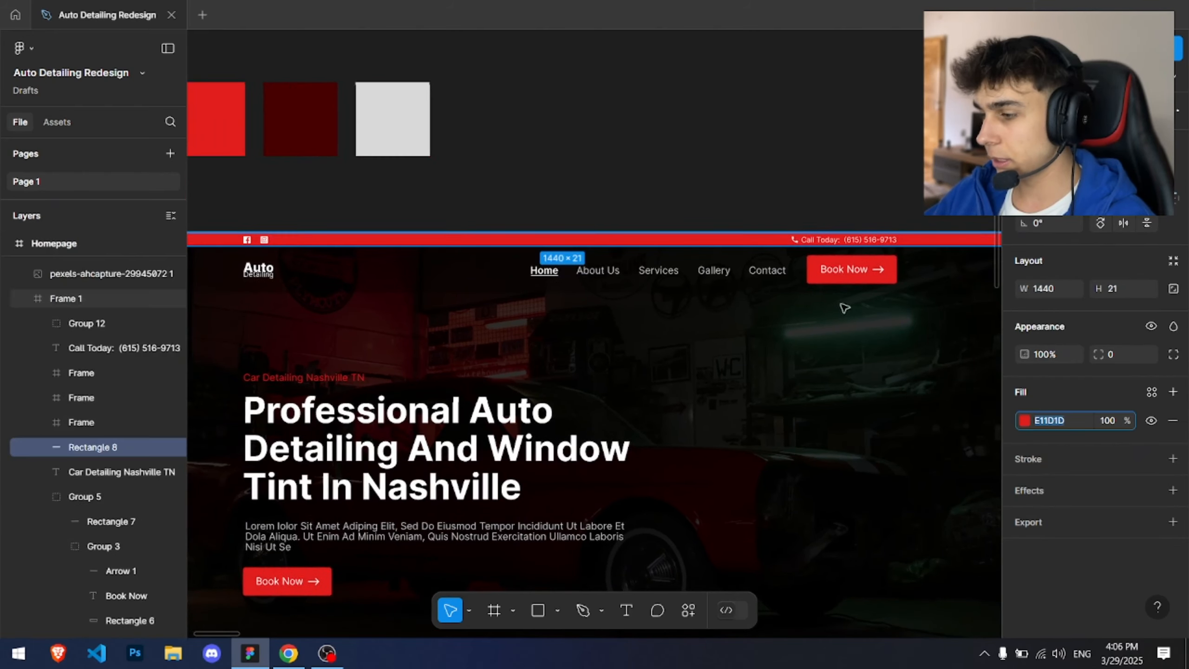
left_click(597, 194)
Step: Switch to the Webflow Designer and open the Variables panel
key("alt+Tab")
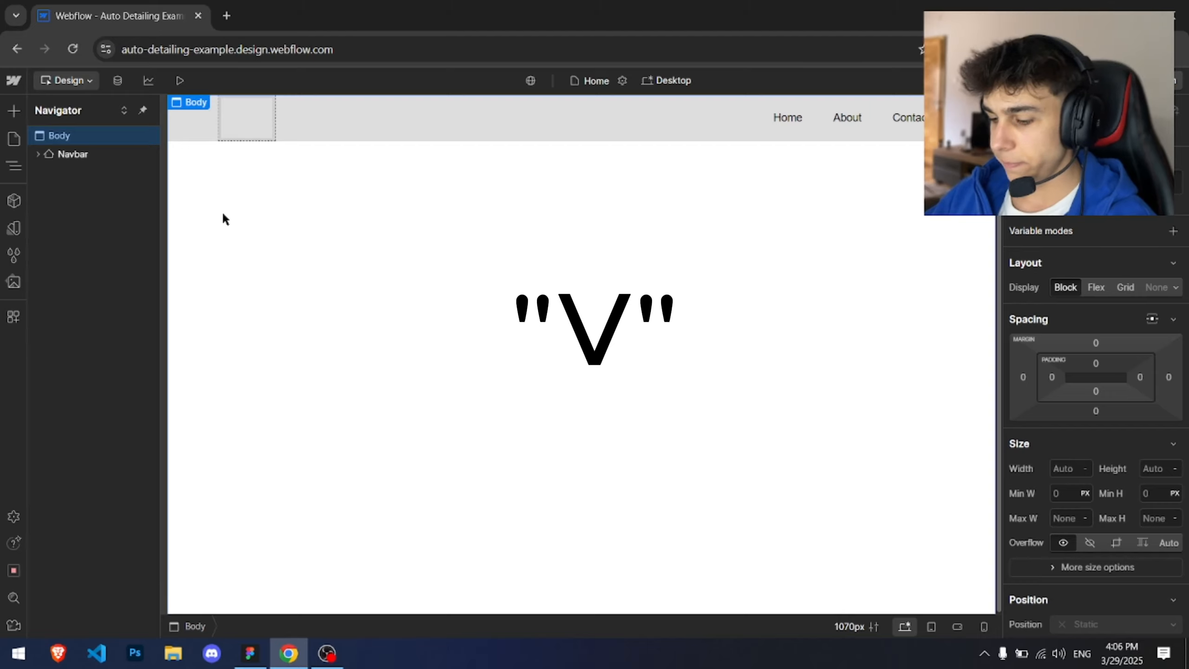
key("v")
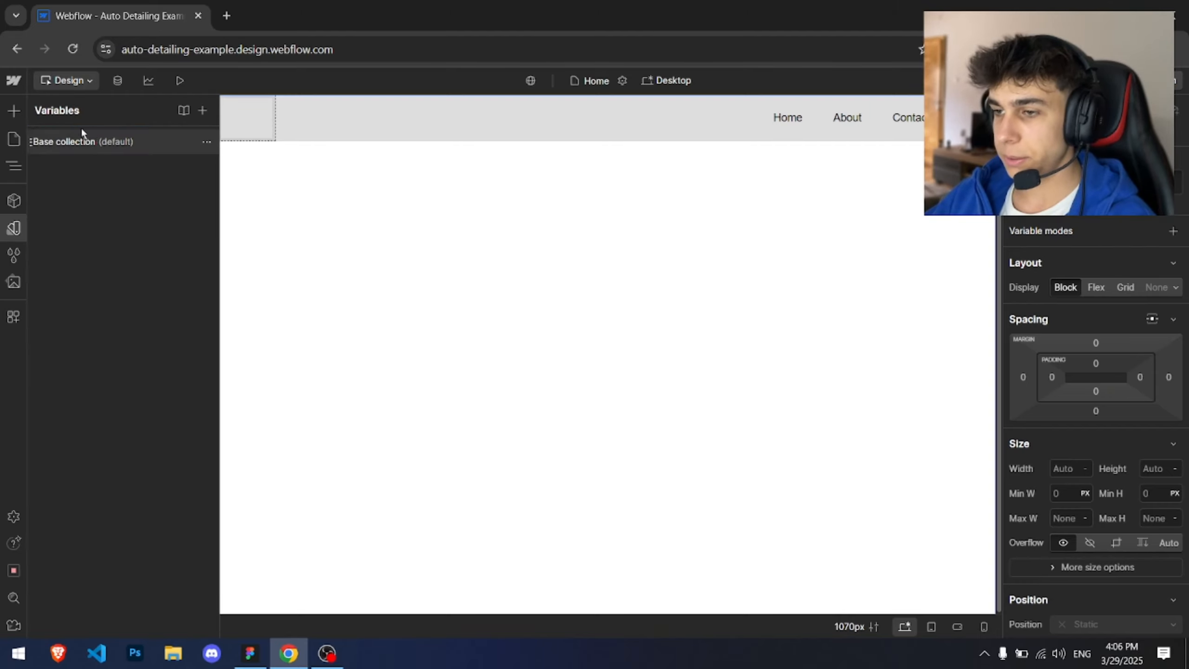
left_click(203, 113)
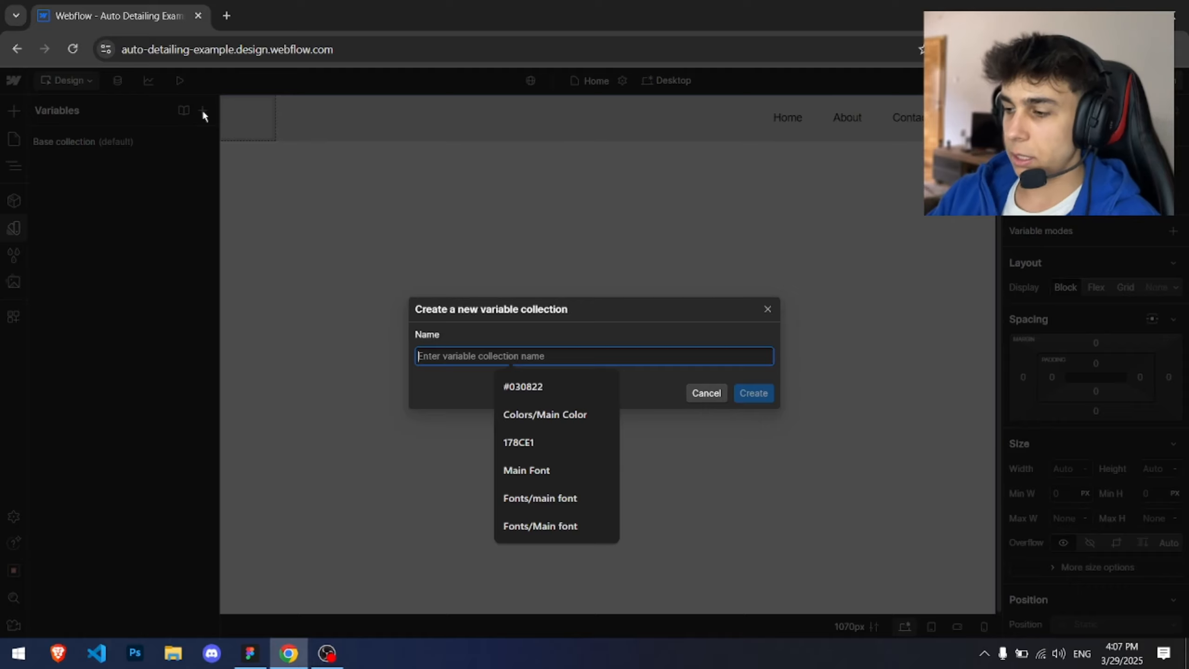
type("Co")
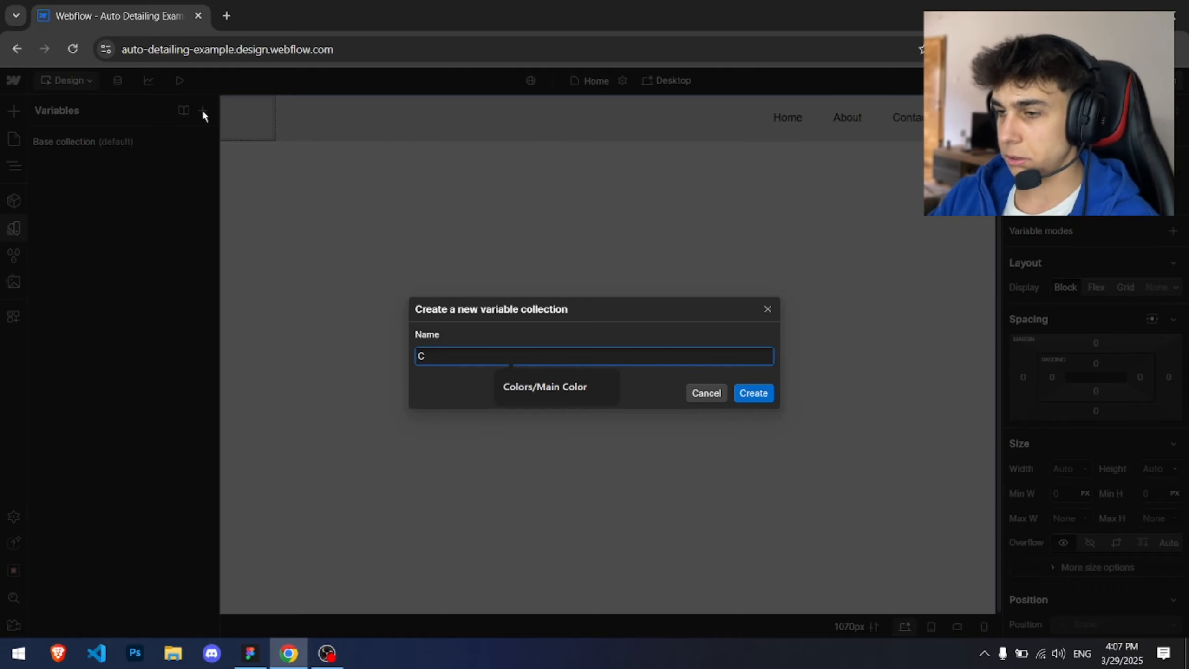
key("BackSpace")
key("BackSpace")
type("Colo")
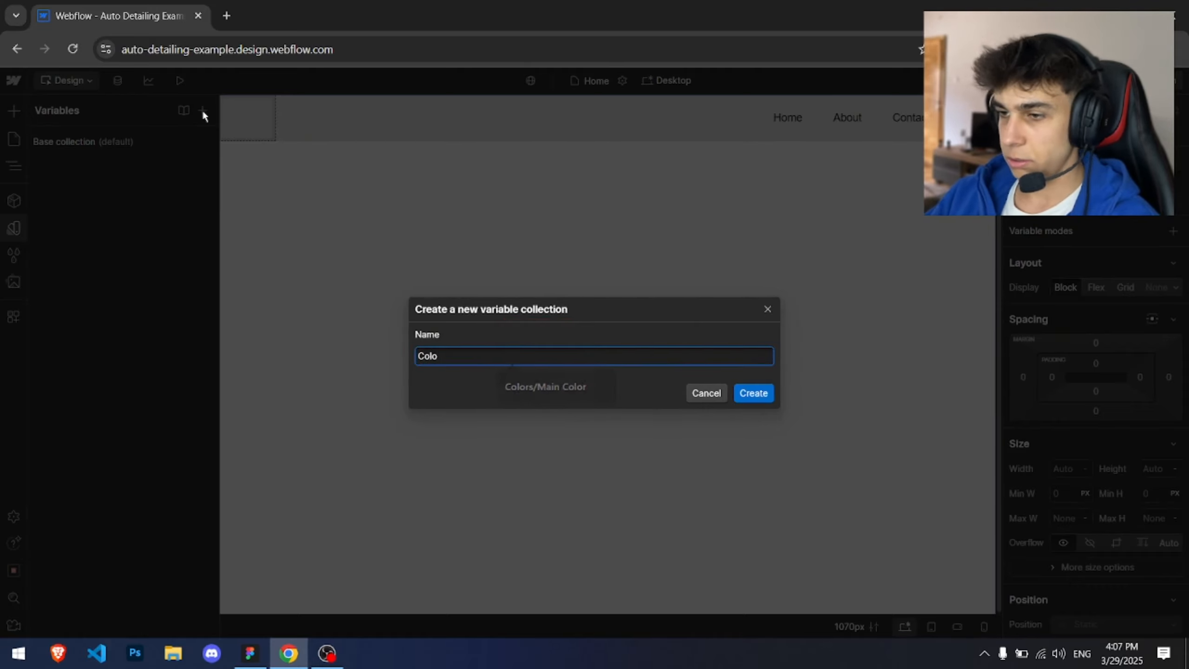
left_click(700, 395)
Step: Open the Base collection and add a new colour variable, dismissing the Collections tip
left_click(155, 142)
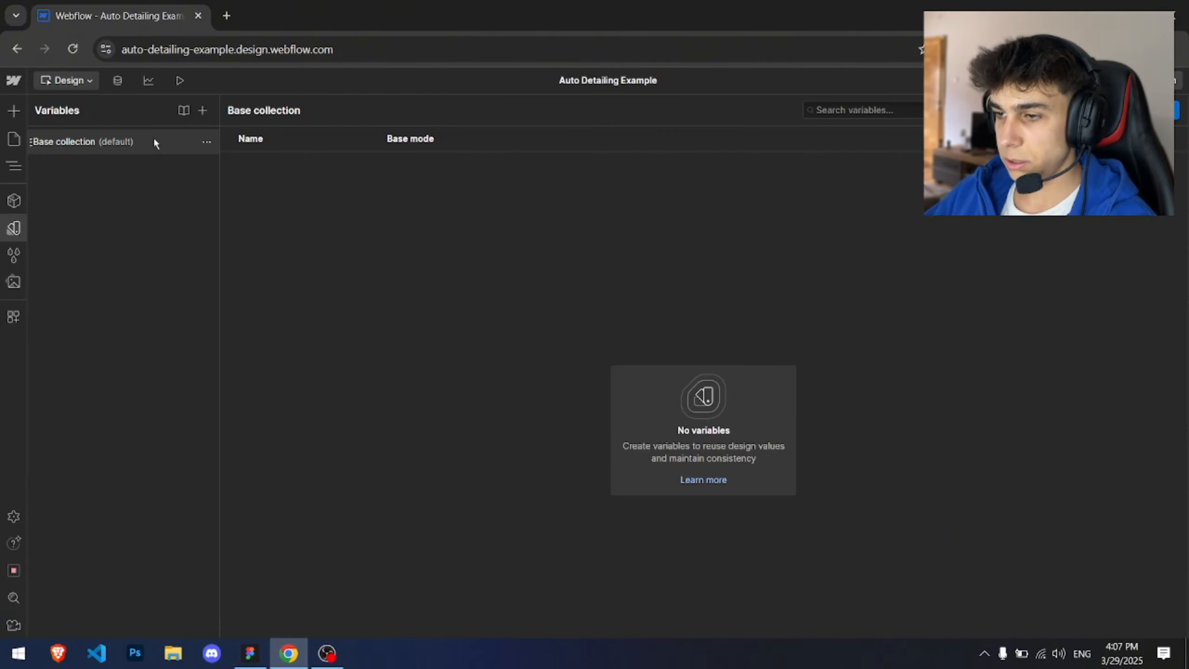
key("Escape")
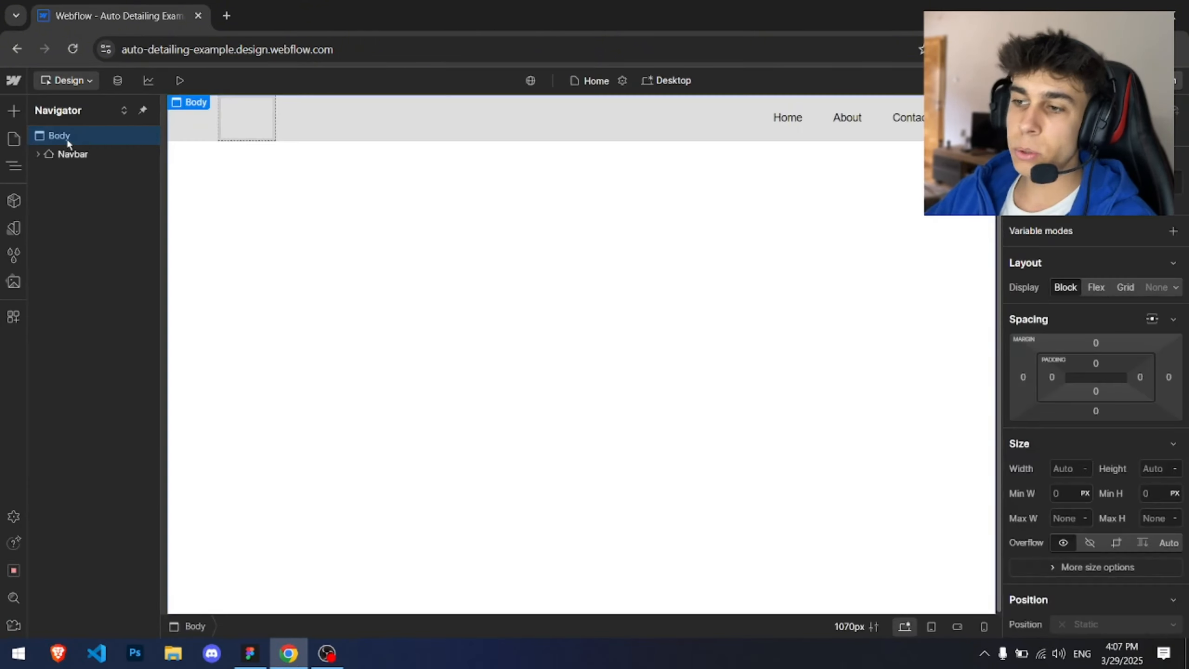
left_click(14, 228)
left_click(64, 149)
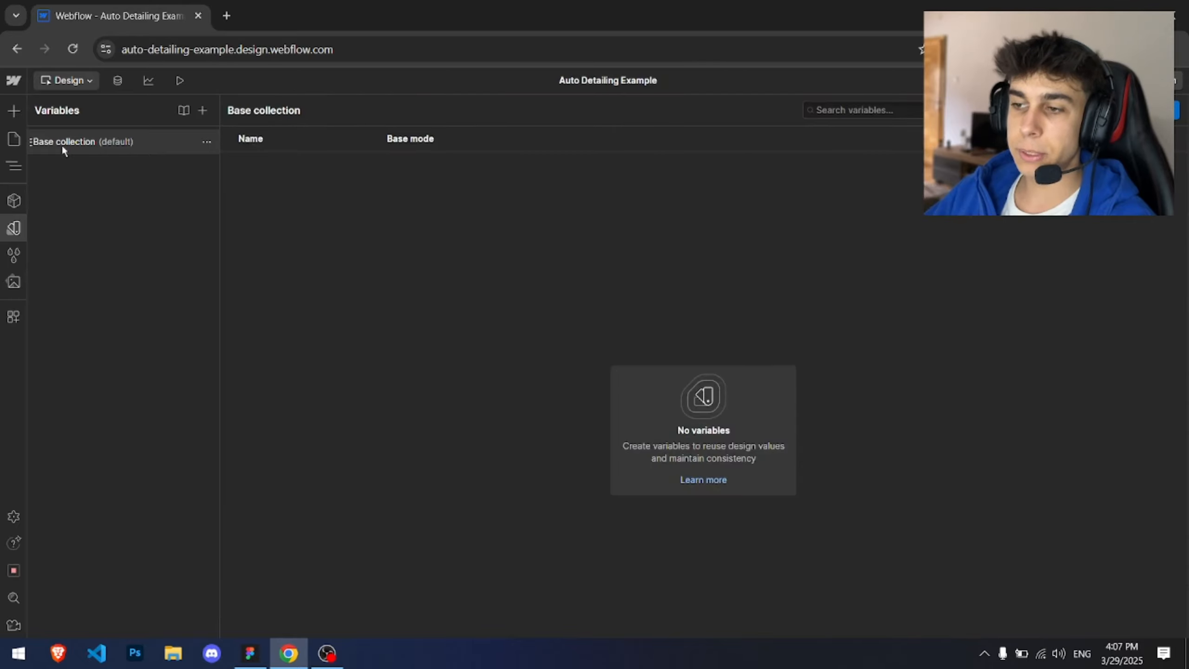
left_click(1138, 110)
left_click(1009, 243)
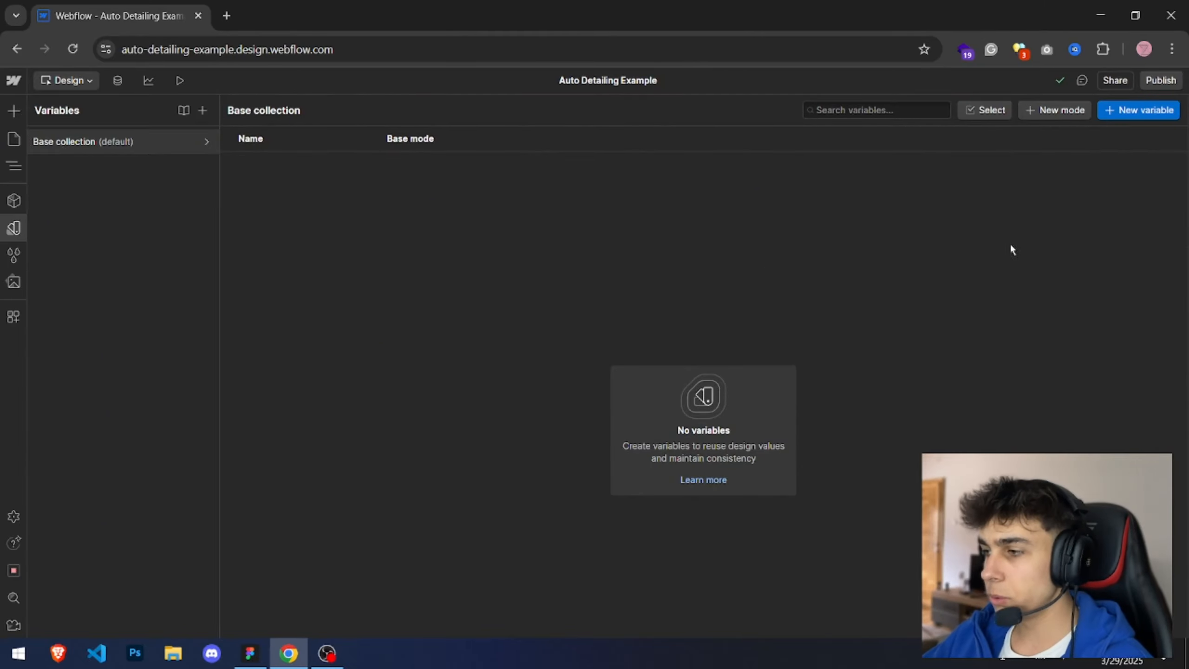
left_click(1136, 110)
left_click(1133, 133)
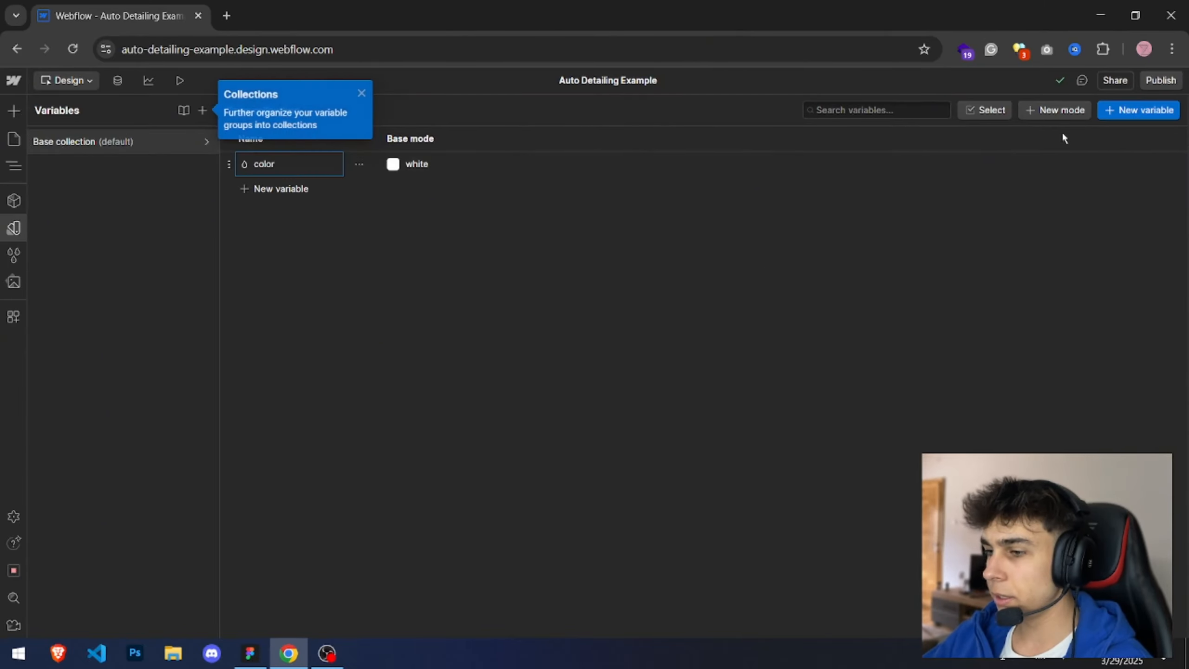
left_click(357, 94)
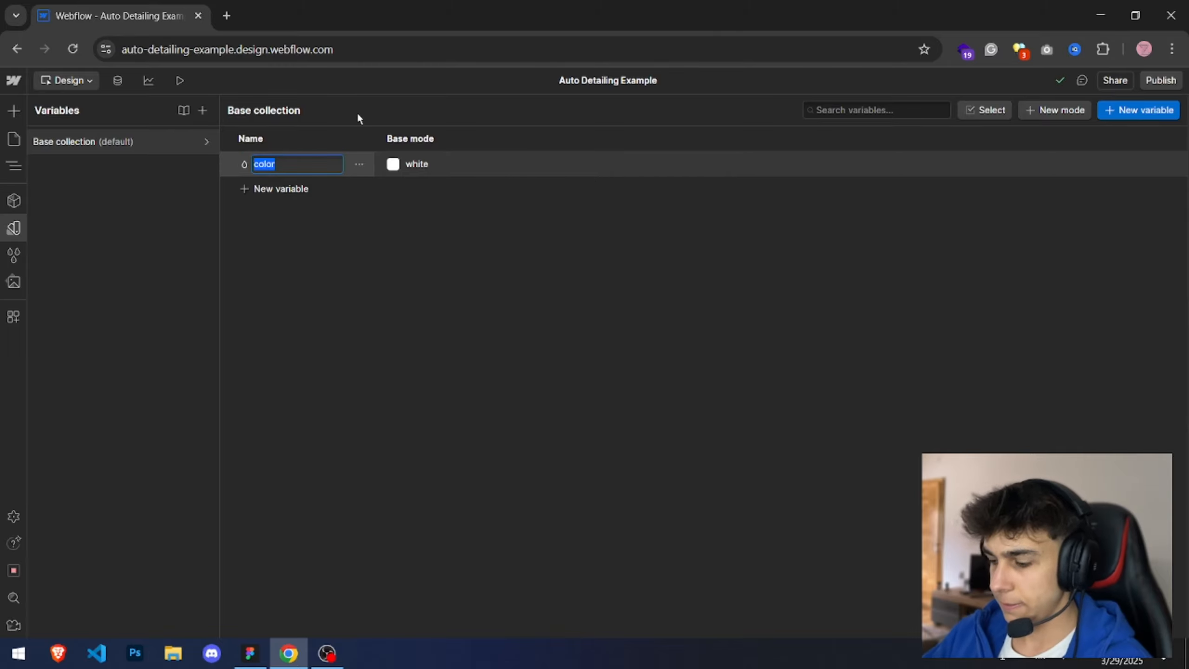
Step: Name the new colour variable Colors/Main Color
type("Colors/Main Color")
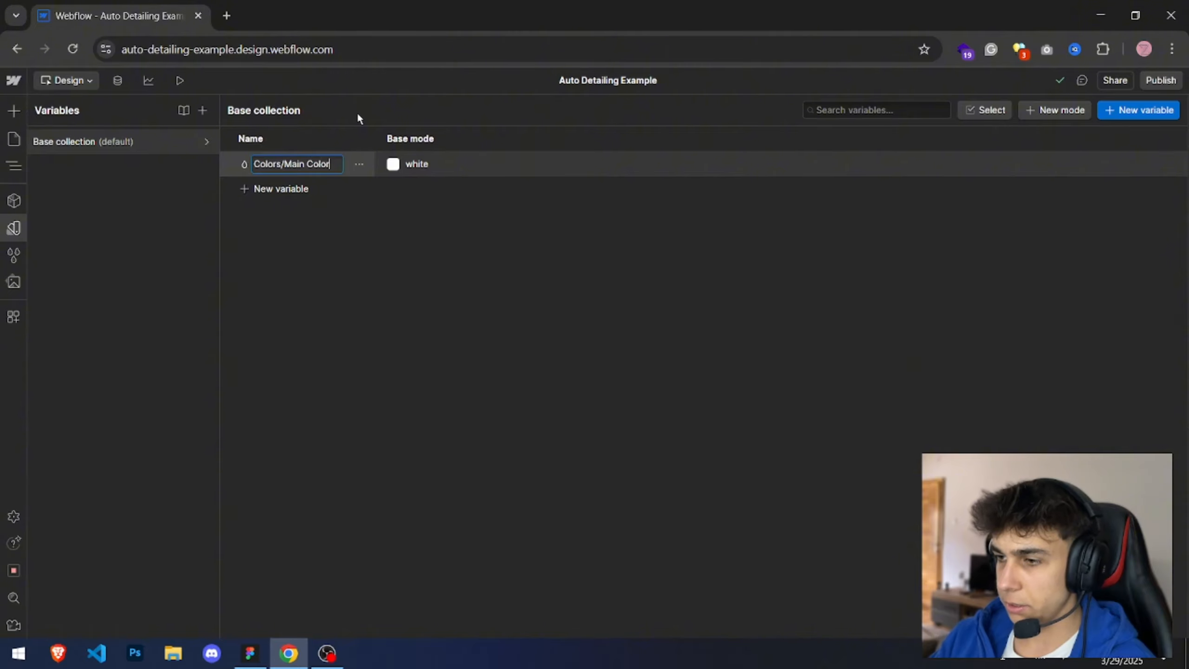
key("Return")
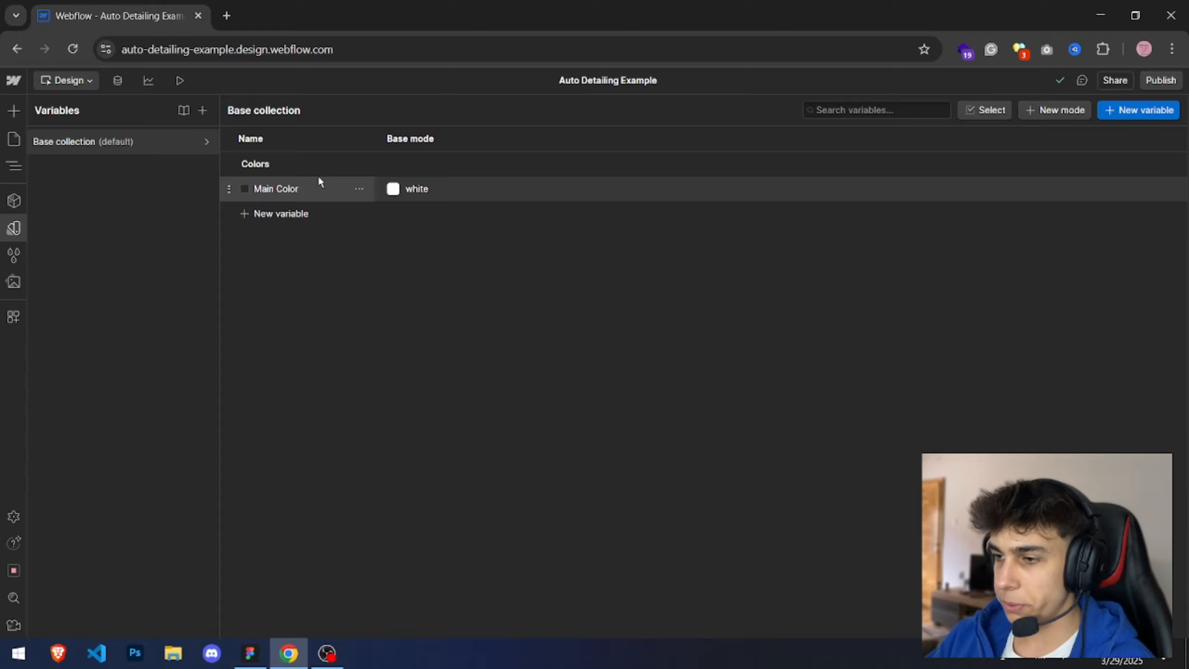
double_click(270, 186)
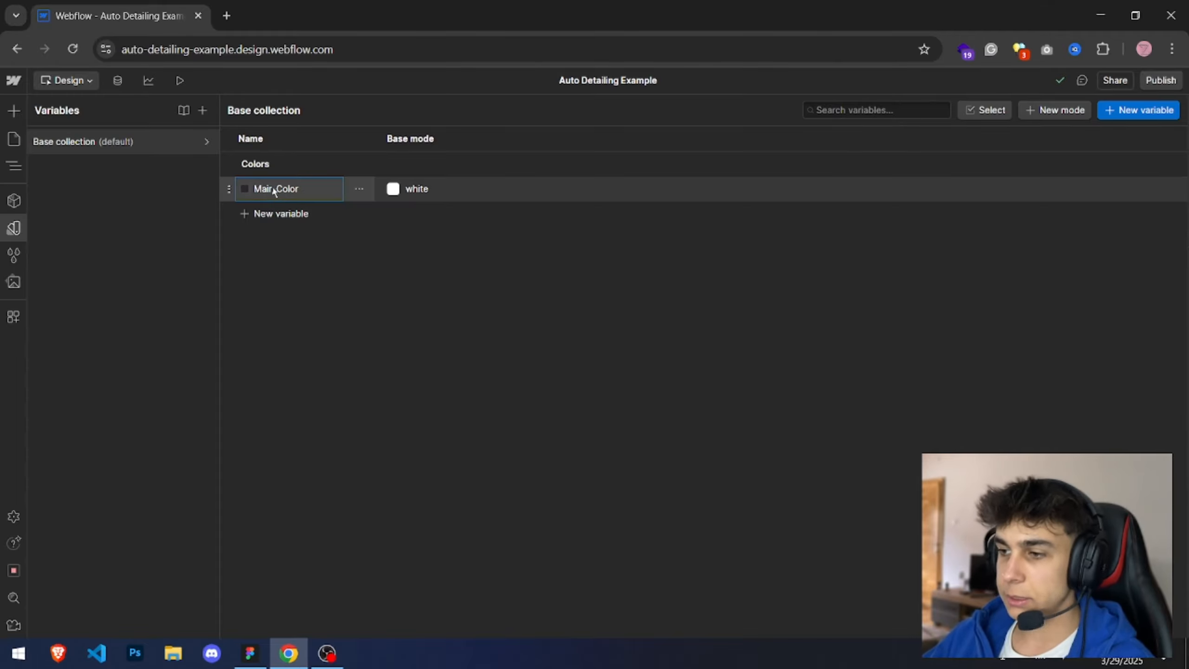
double_click(273, 188)
Step: Set the Main Color variable's value to the copied hex #e11d1d and close the Variables panel
double_click(415, 188)
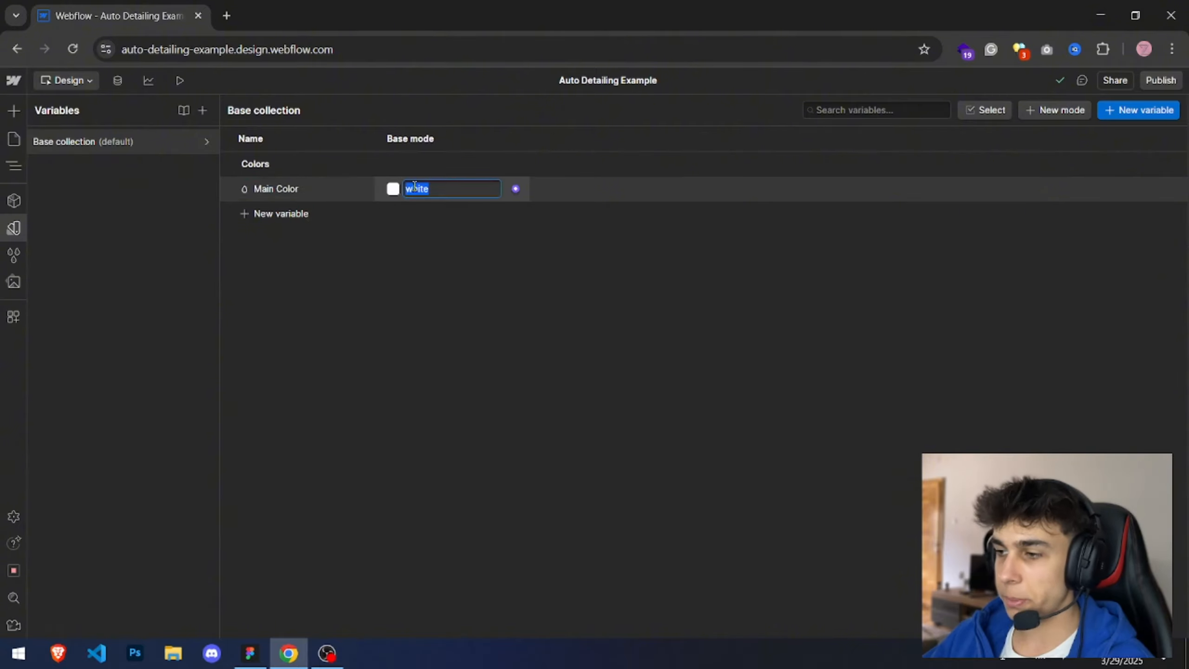
type("#e11d1d")
key("Return")
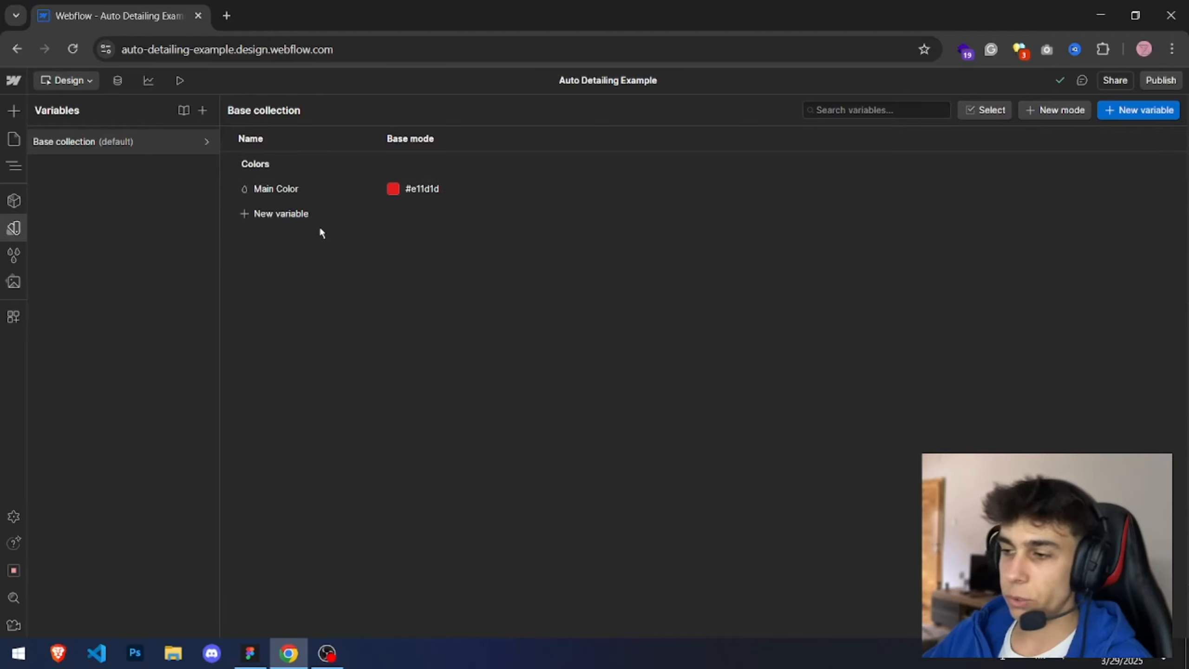
key("Escape")
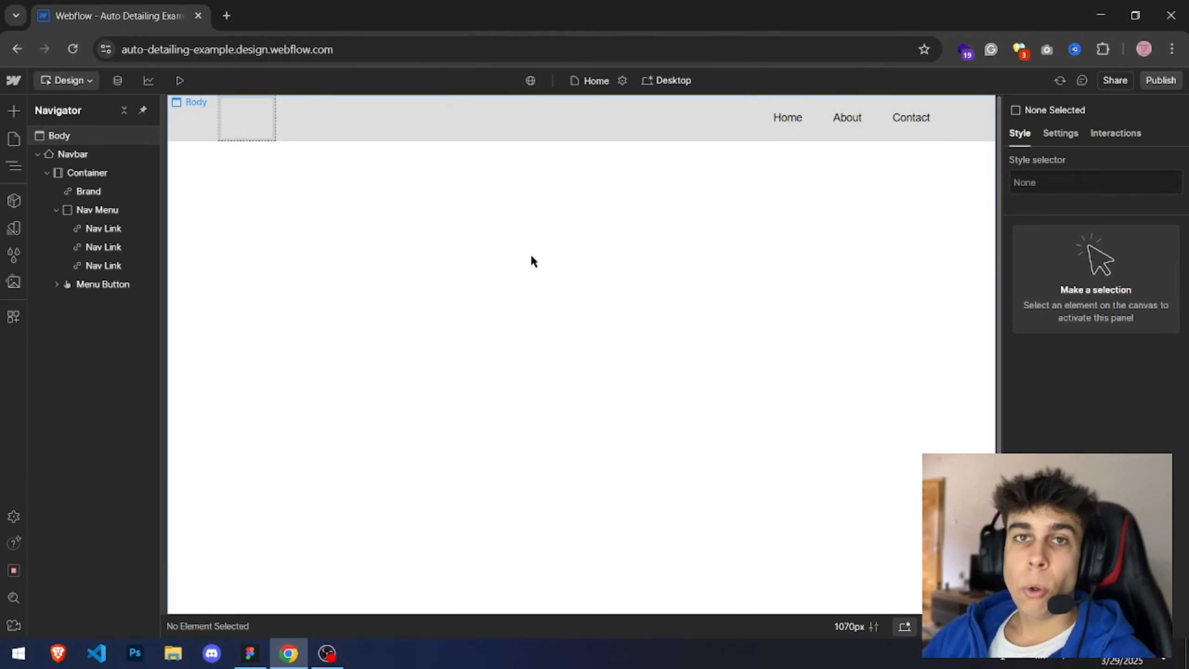
Step: Inspect the Home nav link's text and typography in the Figma design
key("alt+Tab")
left_click_drag(523, 143, 565, 237)
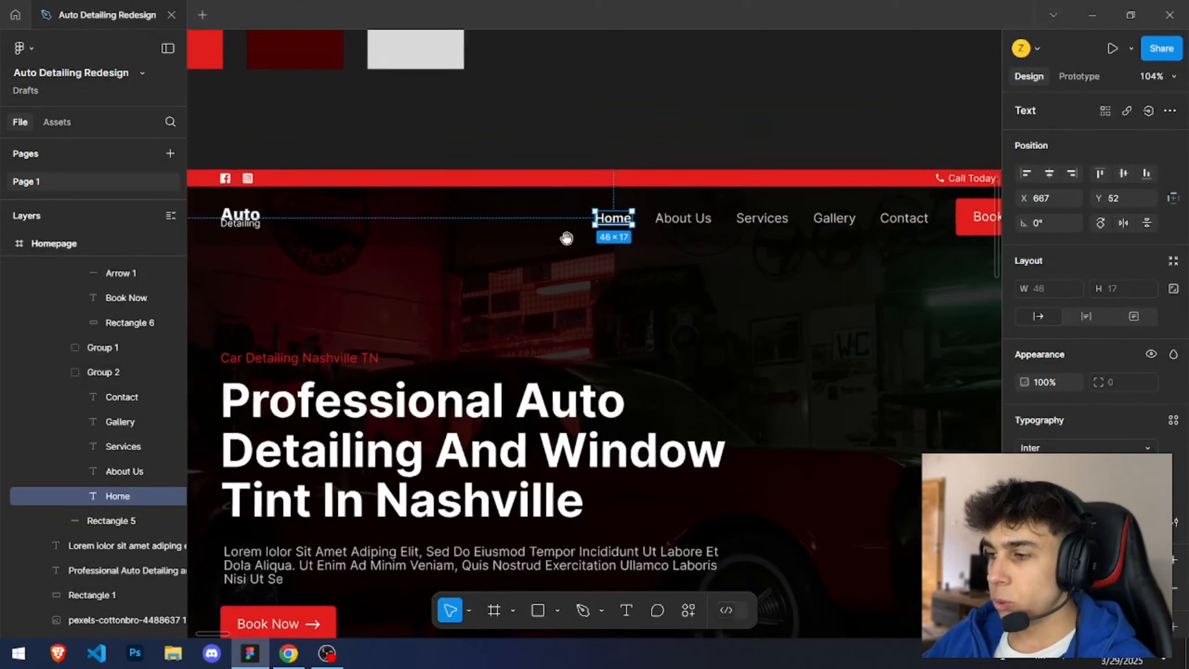
scroll(539, 174, "down", 1)
left_click(524, 146)
scroll(528, 150, "down", 1)
scroll(597, 138, "down", 1)
left_click(659, 149)
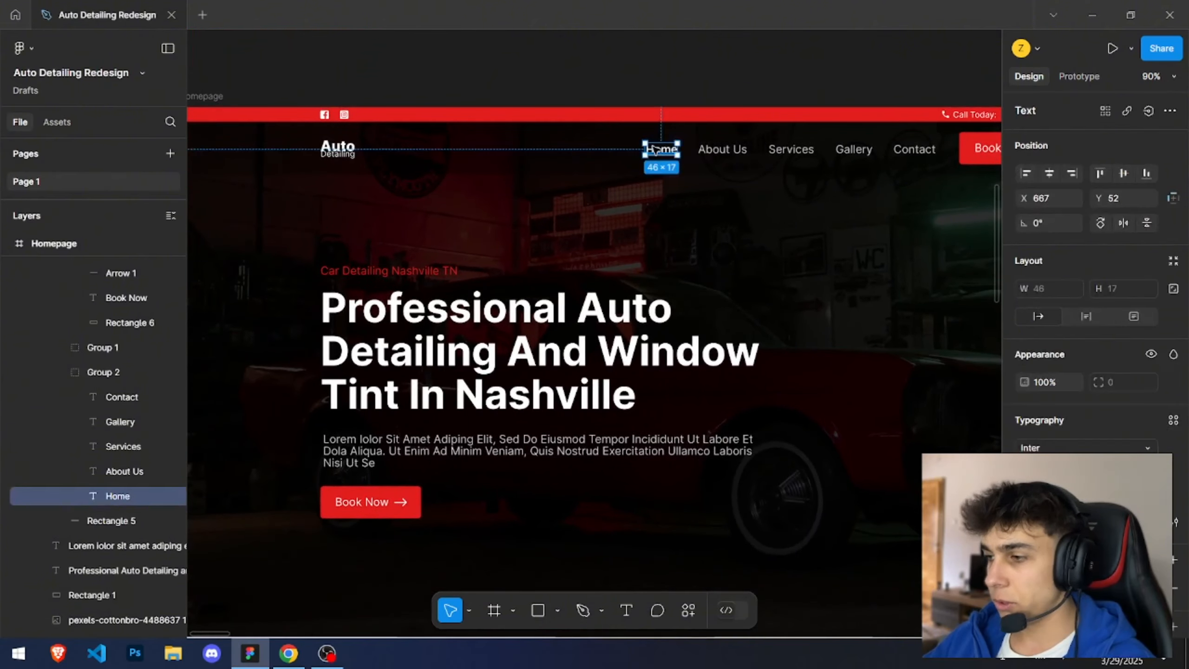
scroll(732, 344, "right", 2)
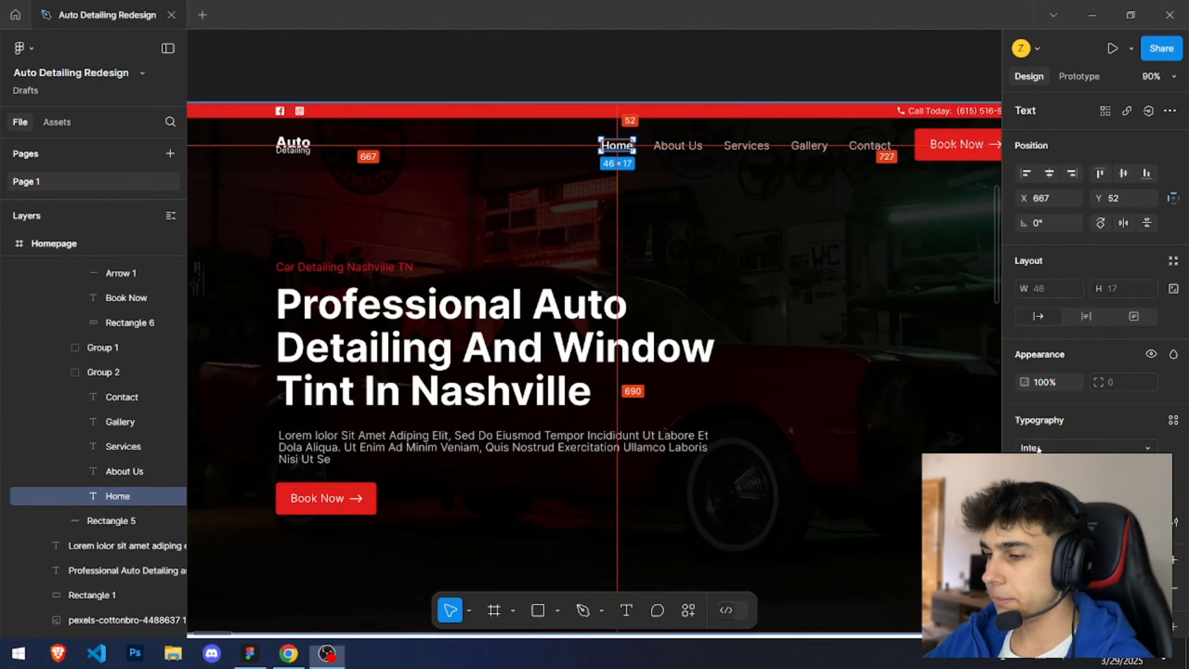
Step: Select the Home nav link in the Designer and browse its available fonts
key("alt+Tab")
left_click(773, 120)
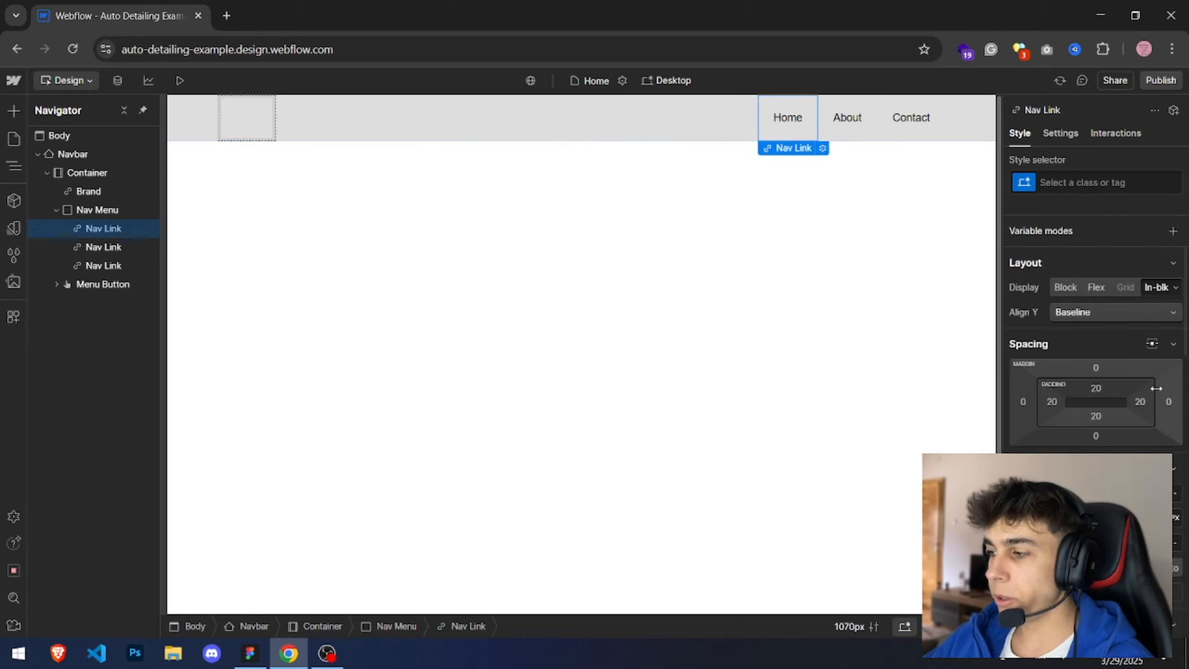
scroll(1142, 395, "down", 3)
scroll(1142, 396, "down", 3)
left_click(1126, 433)
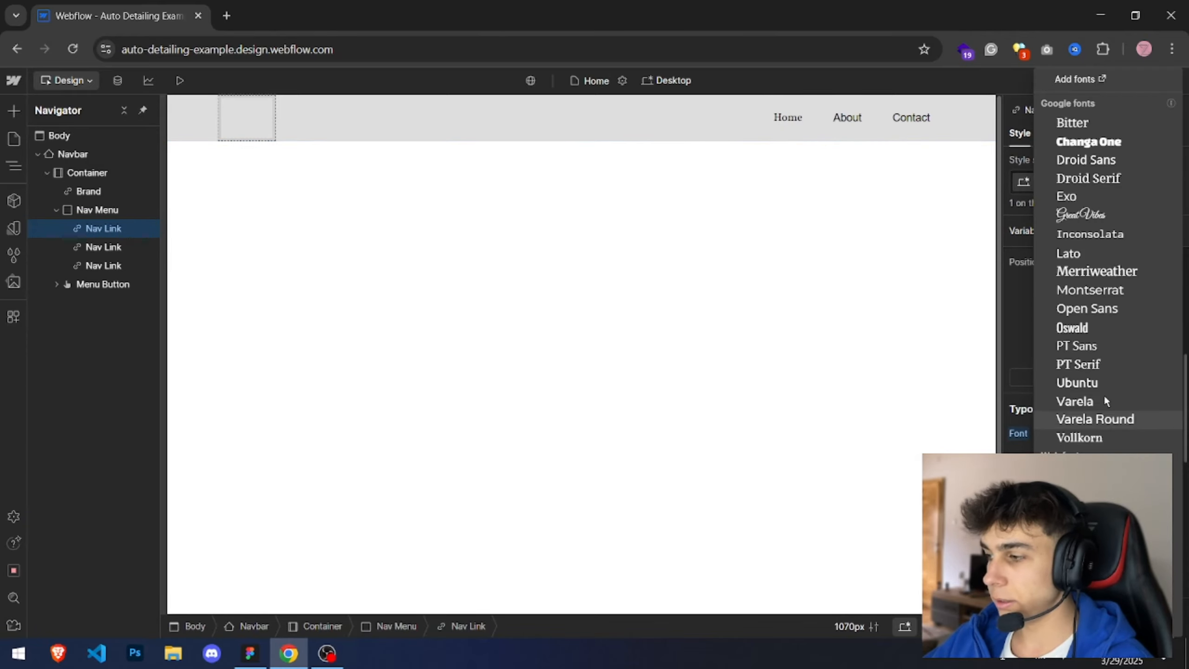
left_click(503, 326)
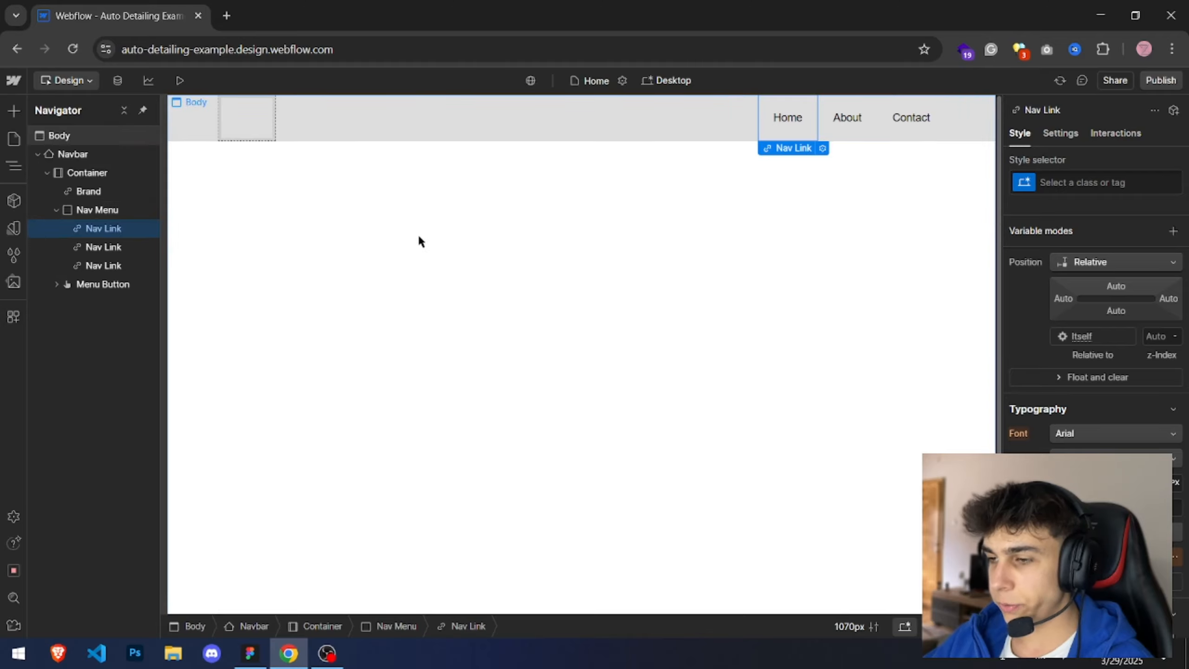
Step: Add a Font Family variable to the Base collection named Fonts/Main Font
left_click(13, 228)
left_click(139, 141)
left_click(1139, 110)
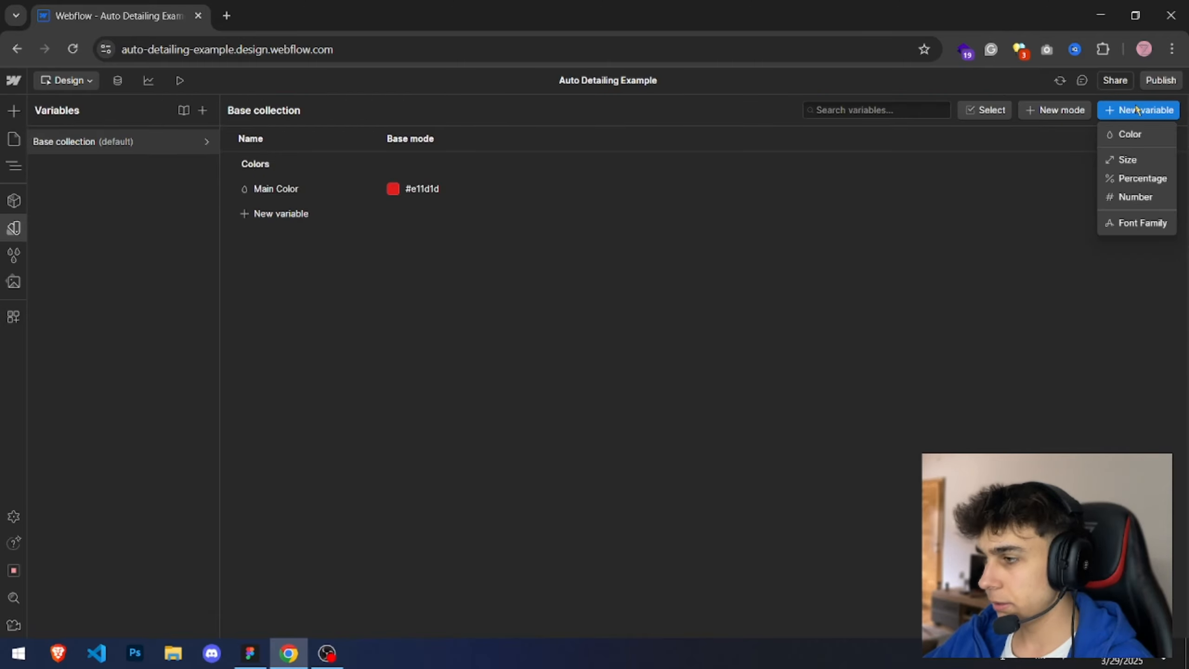
left_click(1138, 223)
type("Fo")
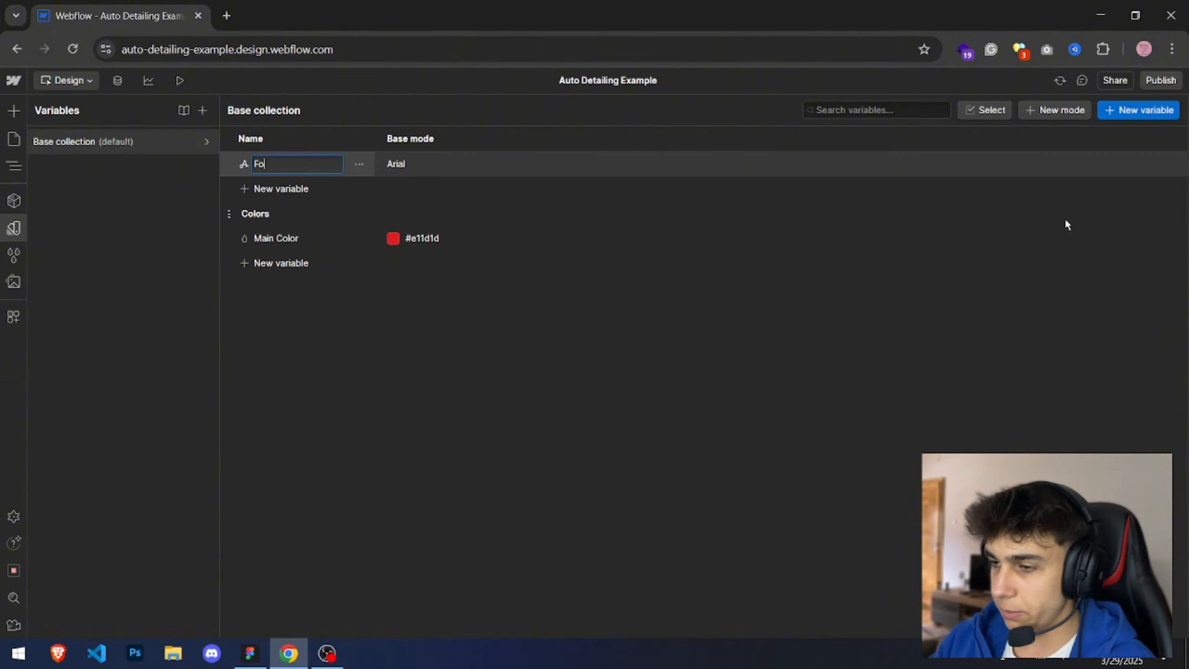
type("nts/Main ")
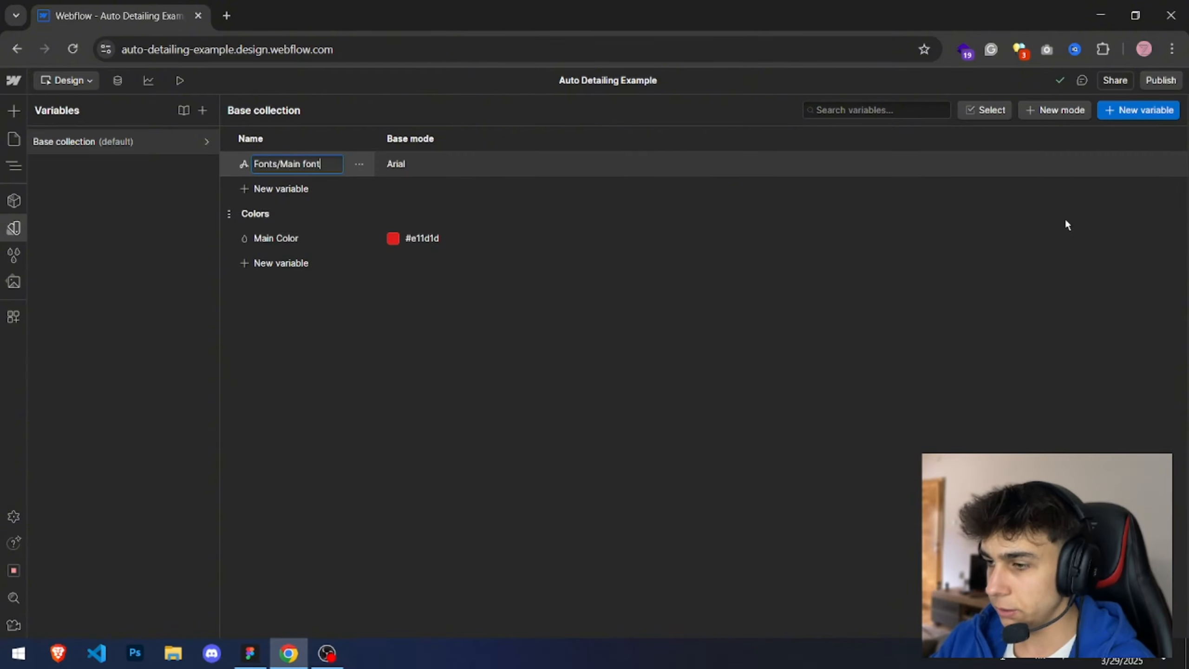
type("Font")
key("Return")
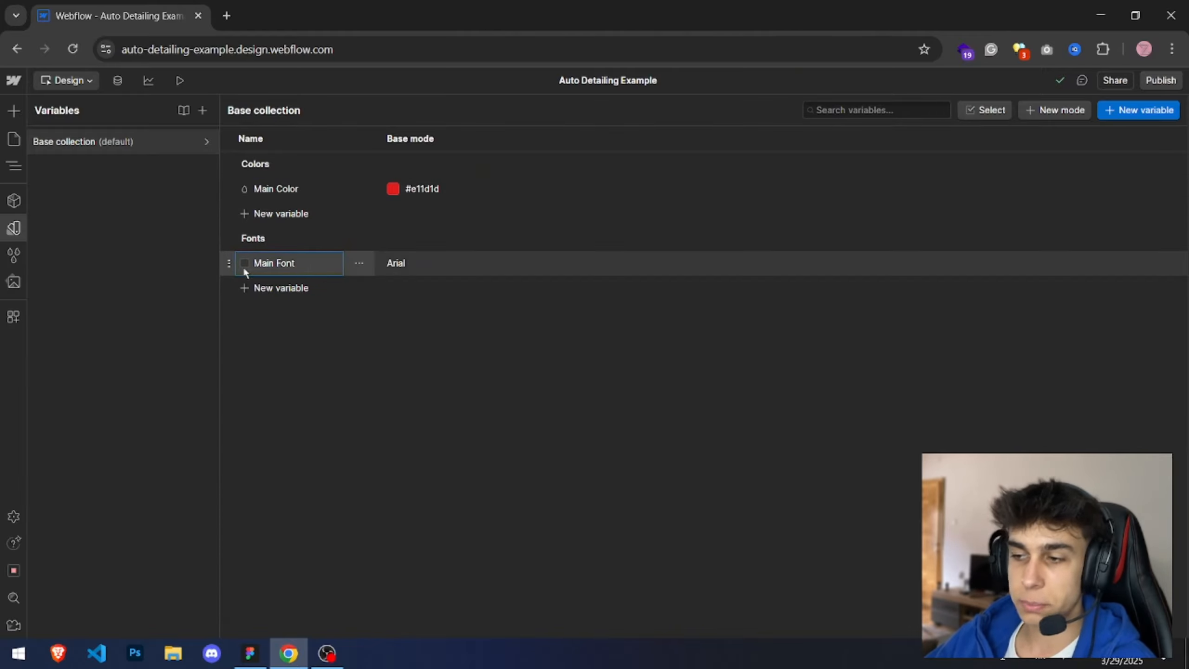
Step: Add the Google font Inter with weights 100 through 900 in the site's font settings
left_click(396, 263)
left_click(433, 268)
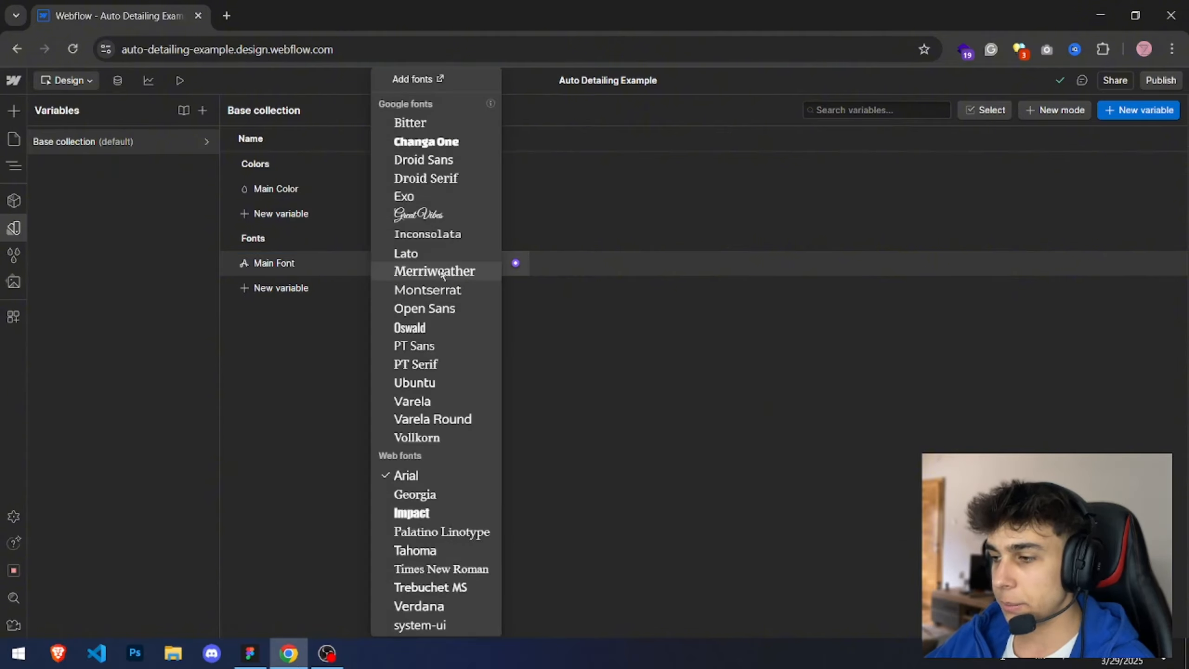
left_click(402, 80)
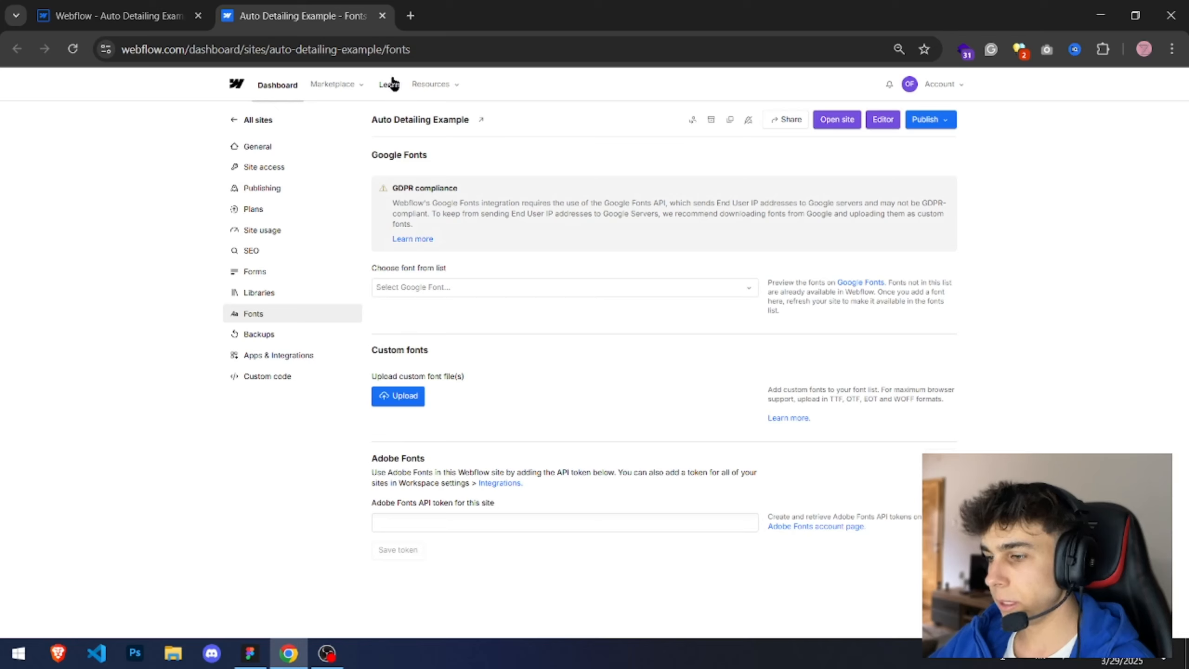
left_click(450, 288)
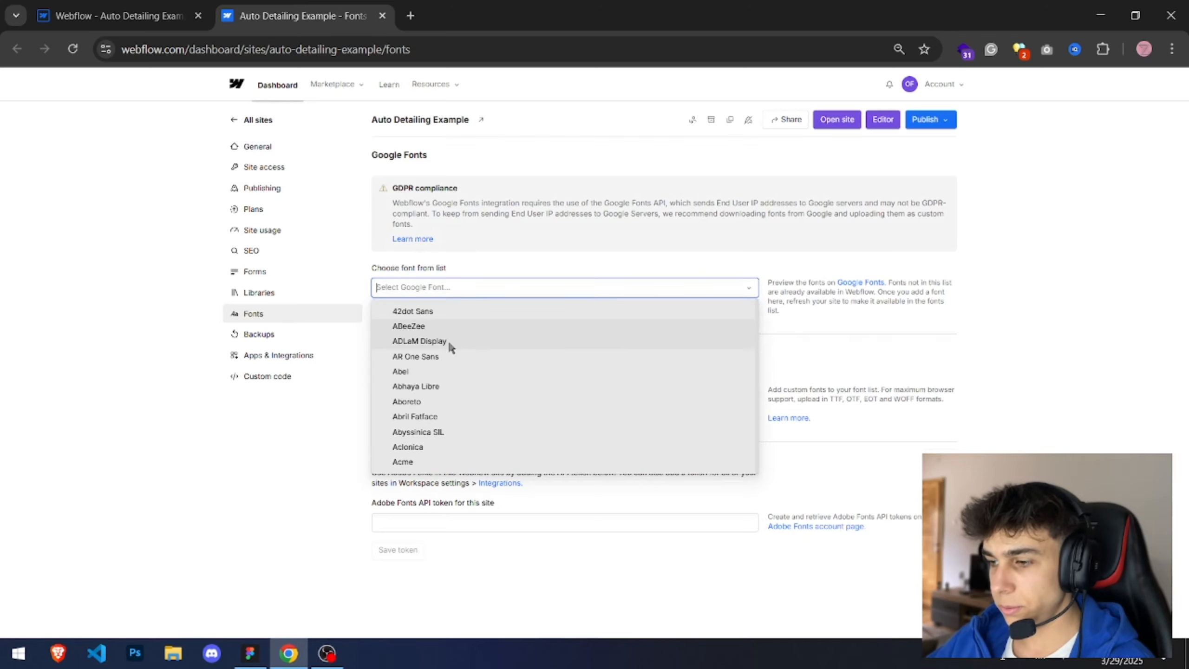
type("int")
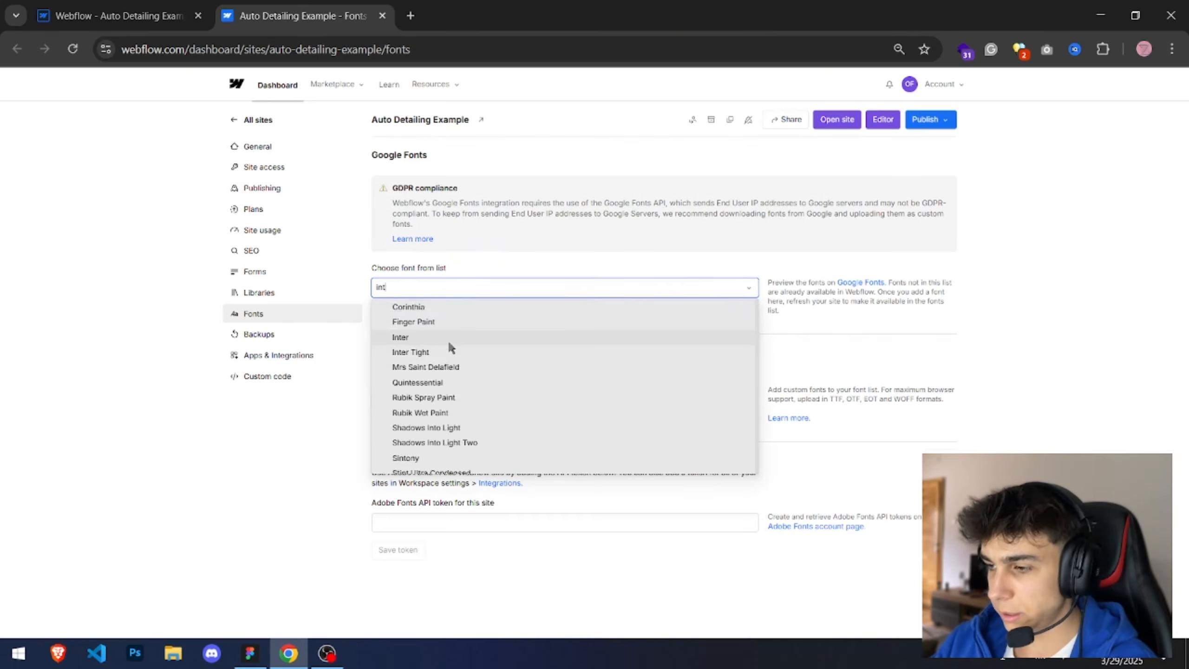
type("er")
left_click(425, 310)
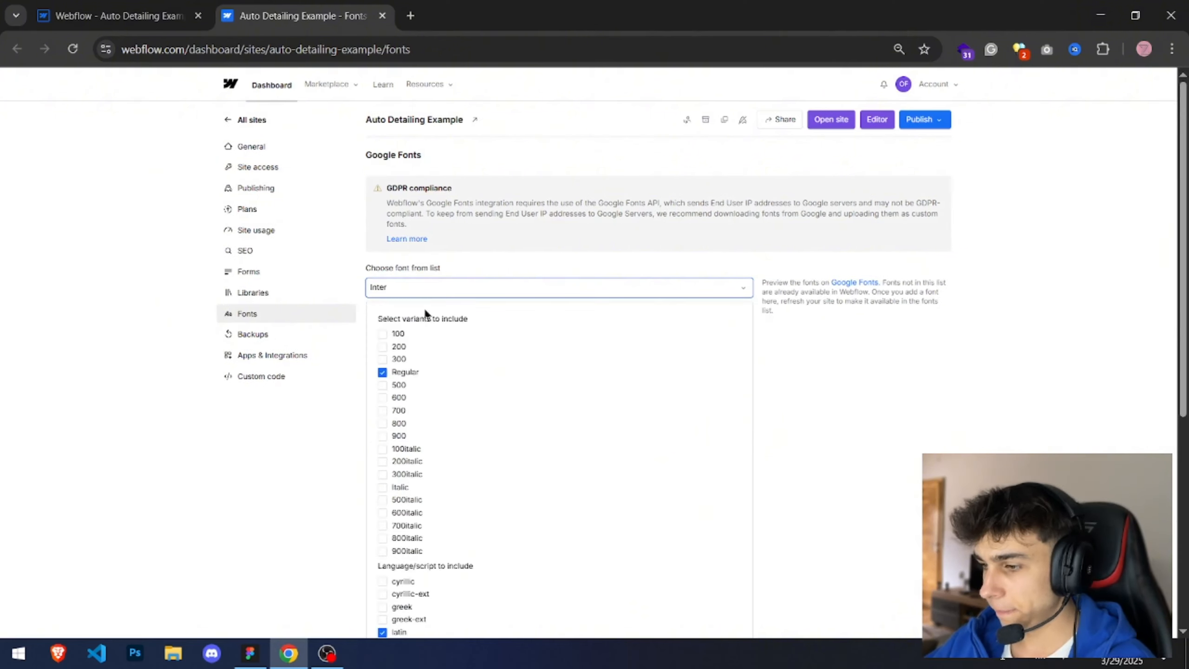
left_click(382, 334)
left_click(382, 346)
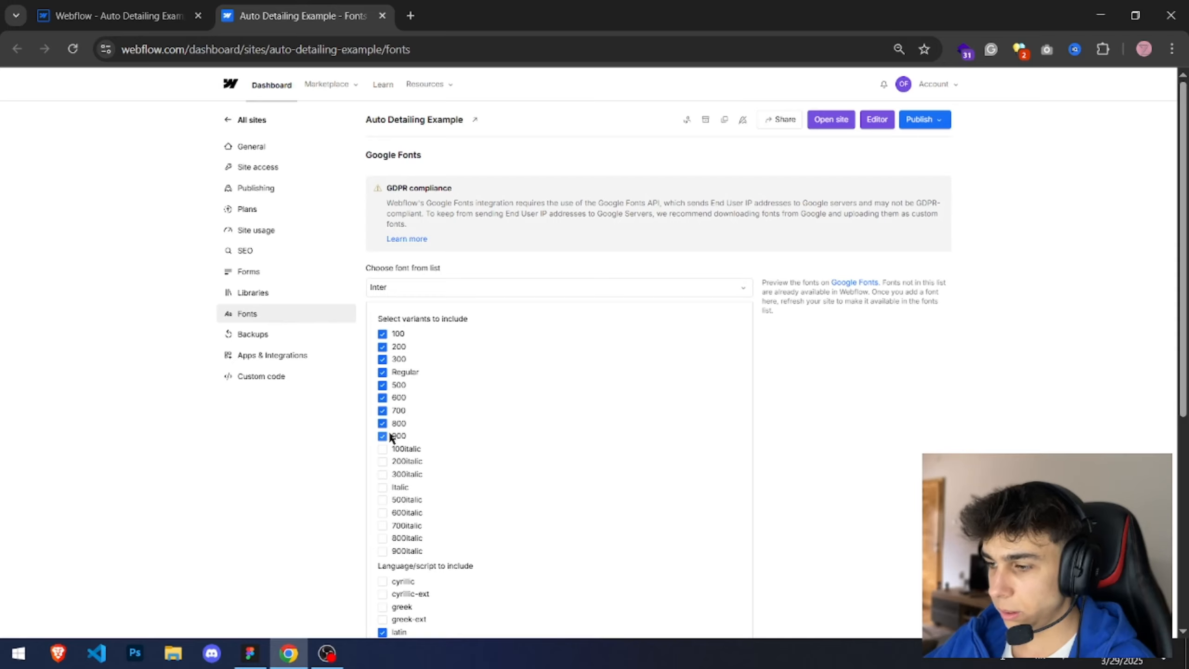
scroll(458, 437, "down", 5)
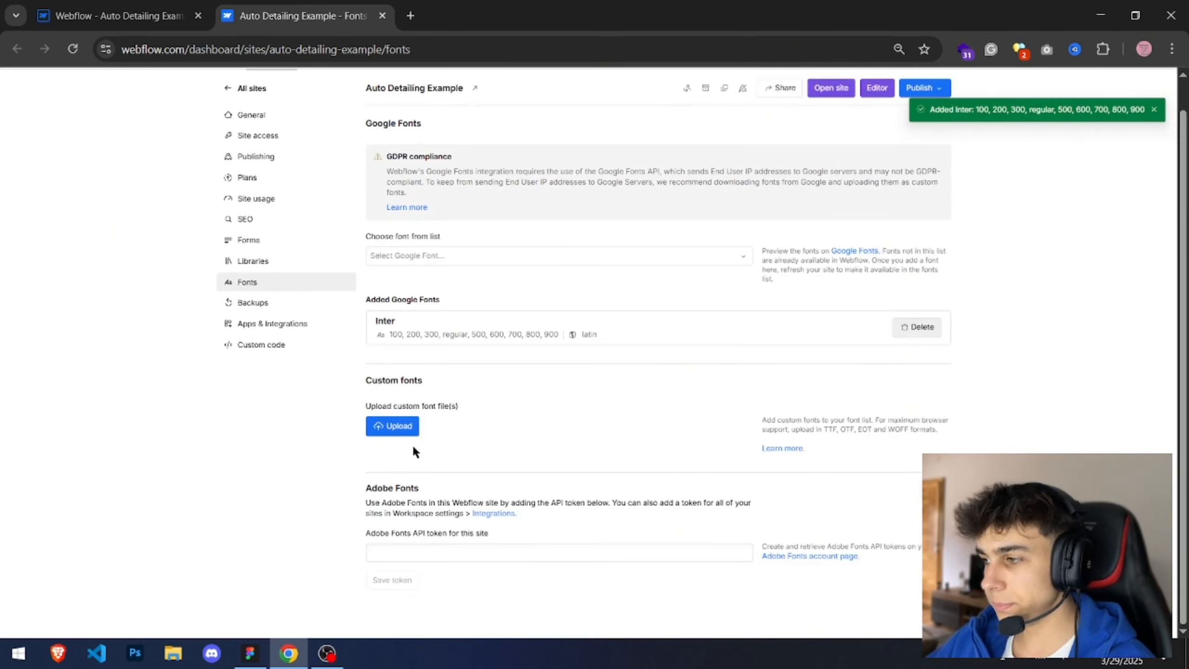
Step: Reload the Designer and close the site font settings tab
left_click(117, 16)
left_click(286, 400)
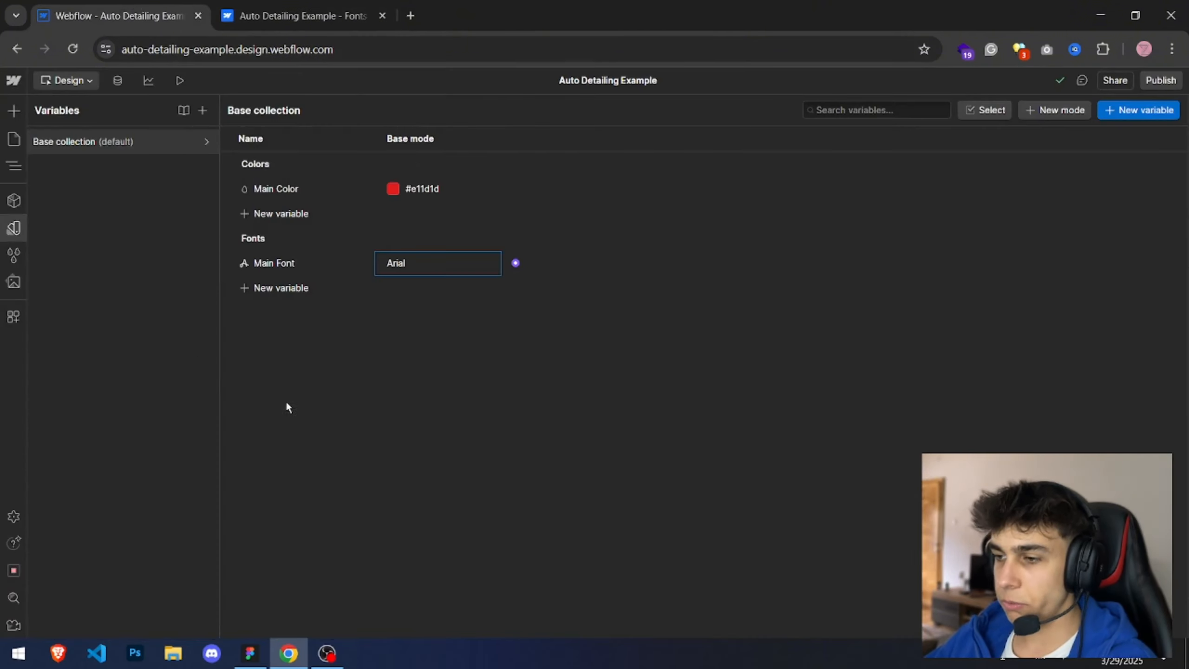
left_click(73, 49)
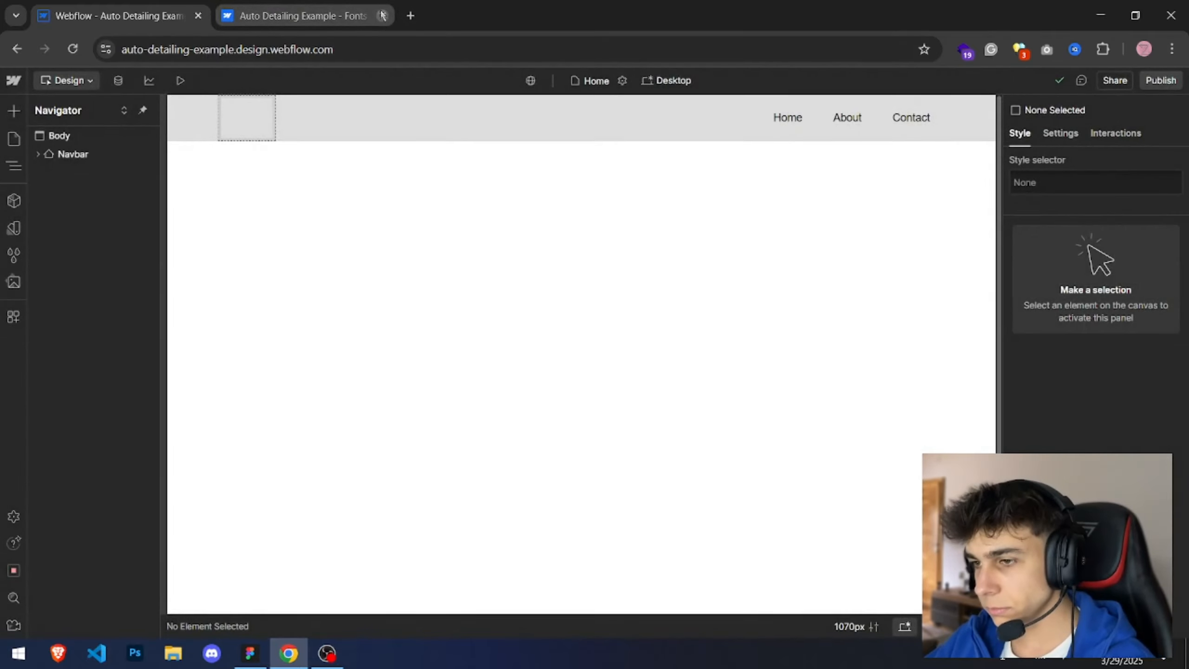
left_click(382, 16)
Step: Set the Main Font variable's value to Inter and close the Variables panel
left_click(13, 228)
left_click(89, 142)
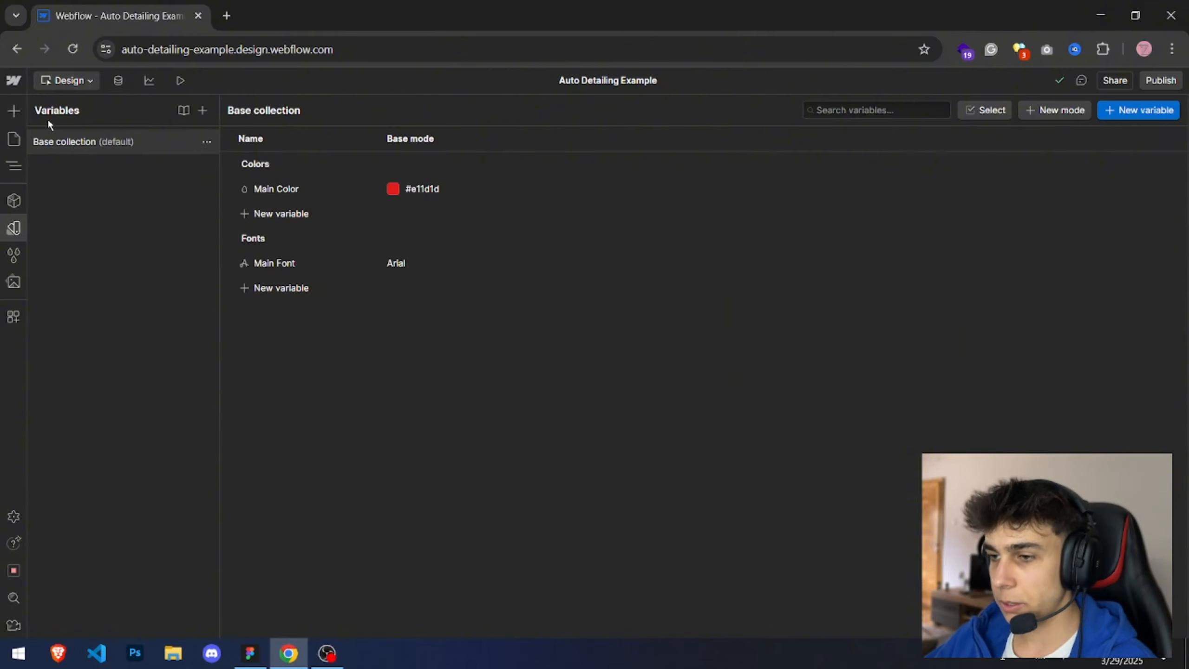
left_click(416, 260)
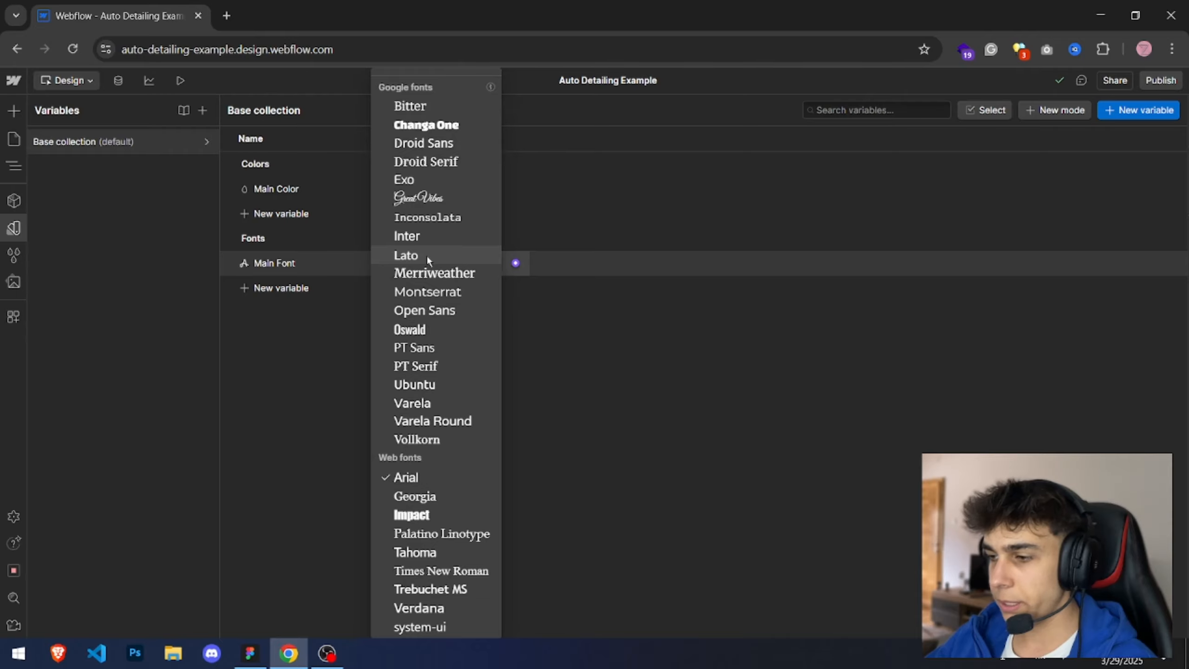
left_click(421, 234)
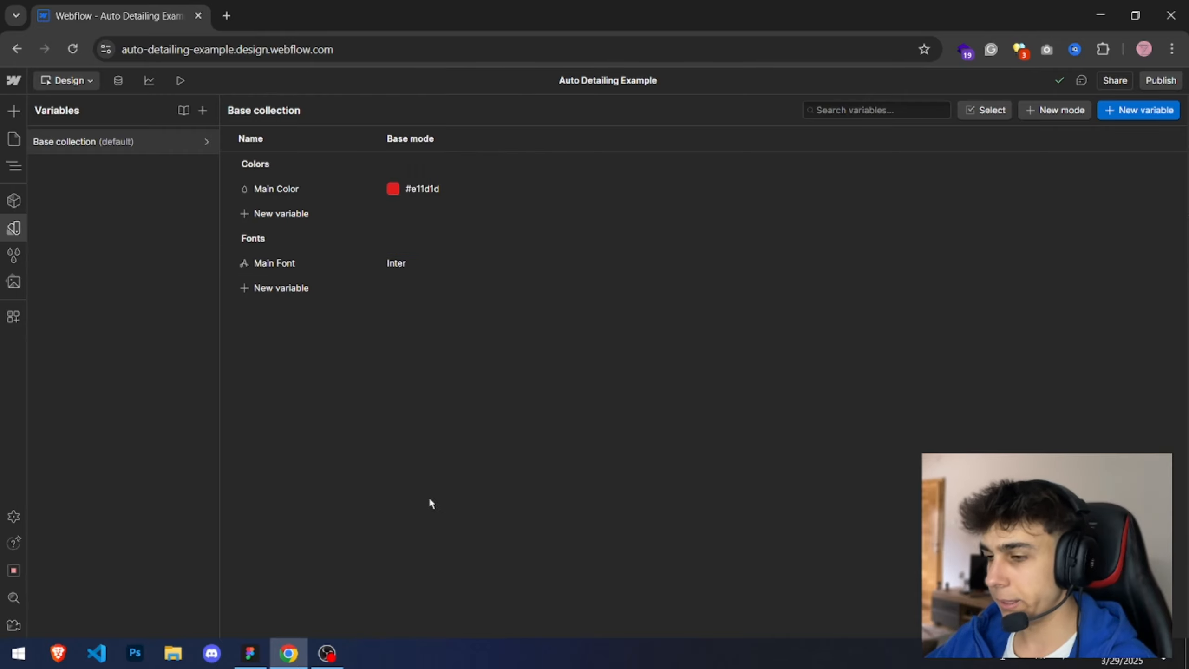
key("Escape")
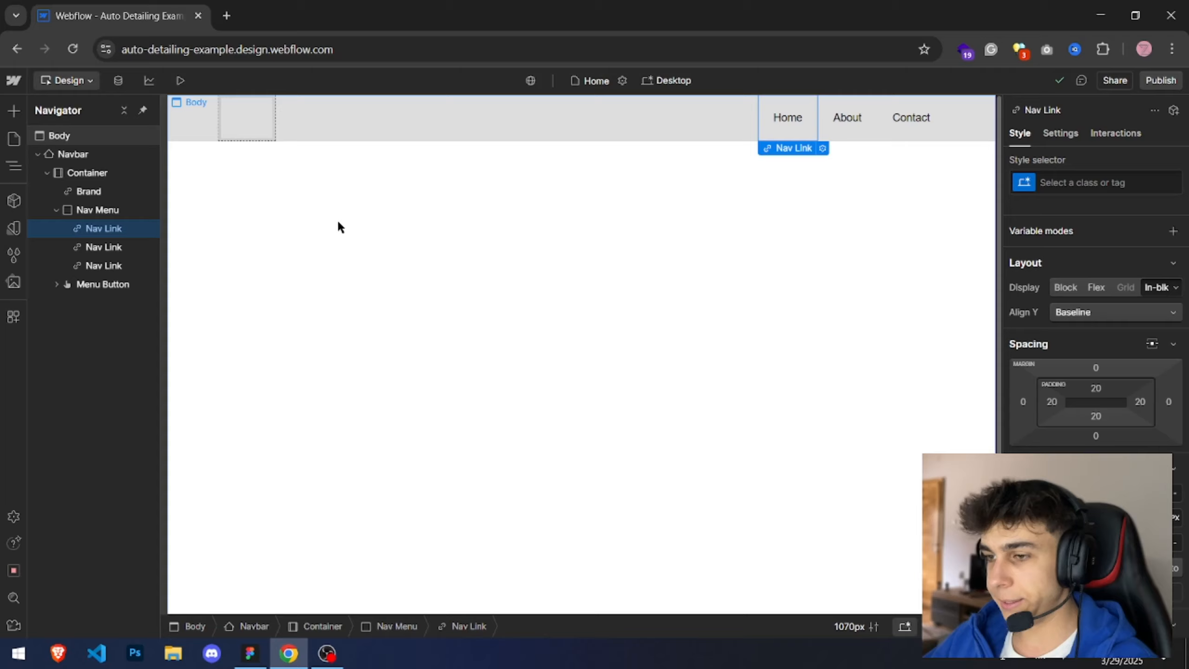
Step: Select the Body and set its font to the Main Font variable
left_click(338, 221)
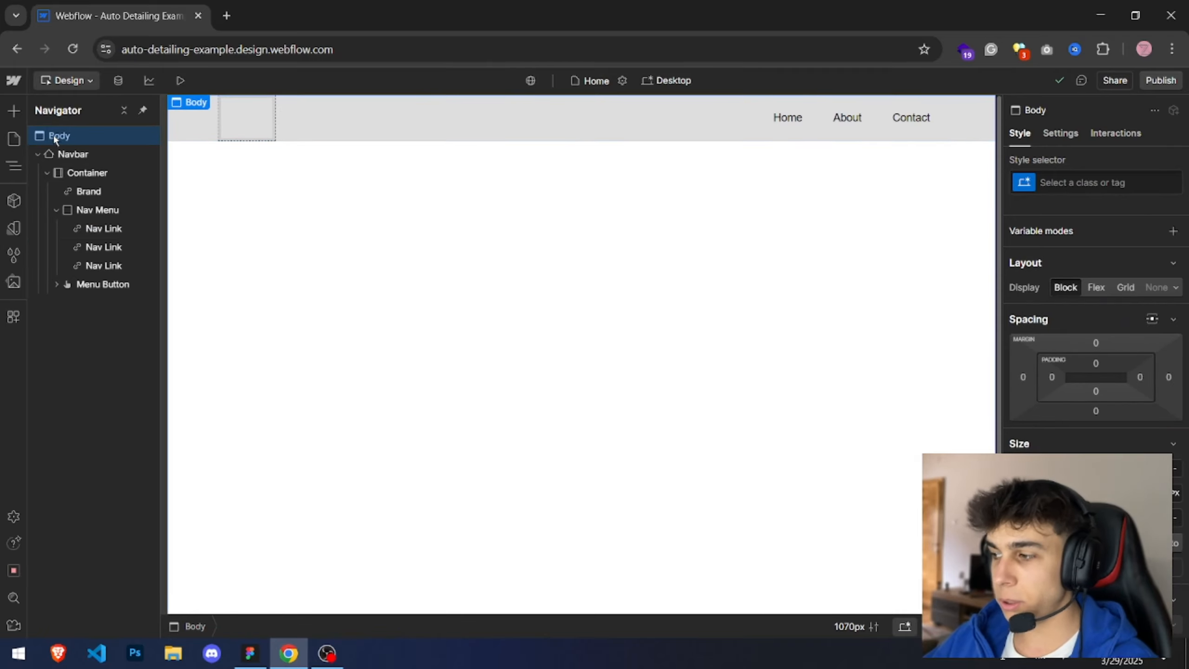
scroll(1051, 312, "down", 5)
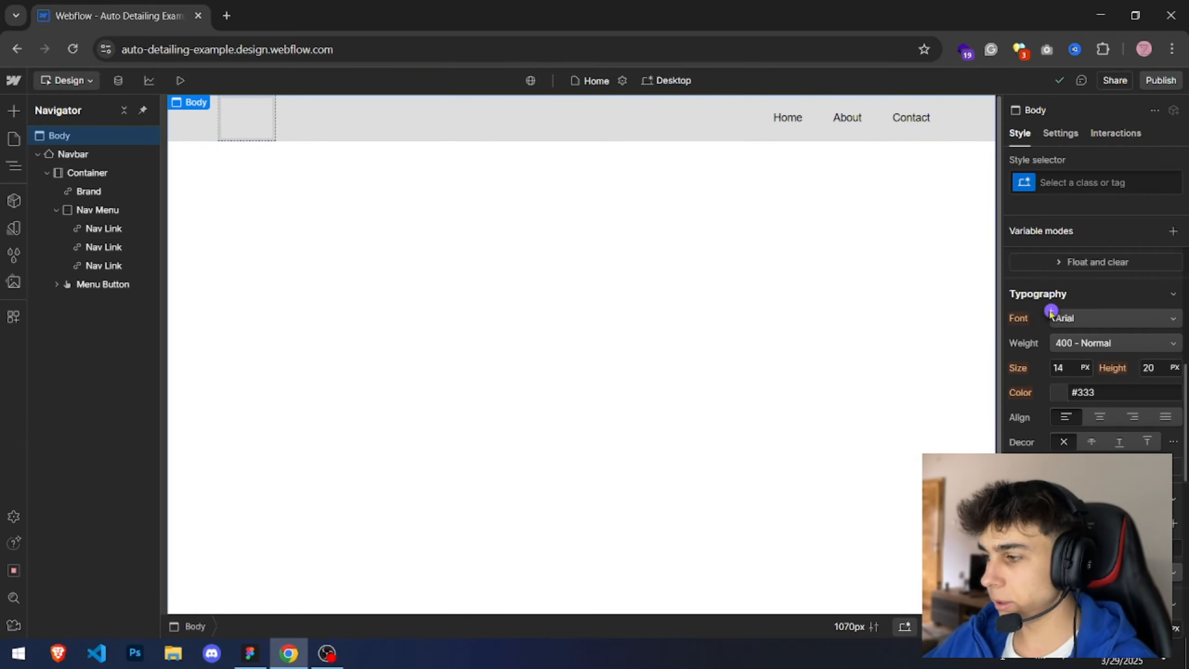
left_click(1051, 312)
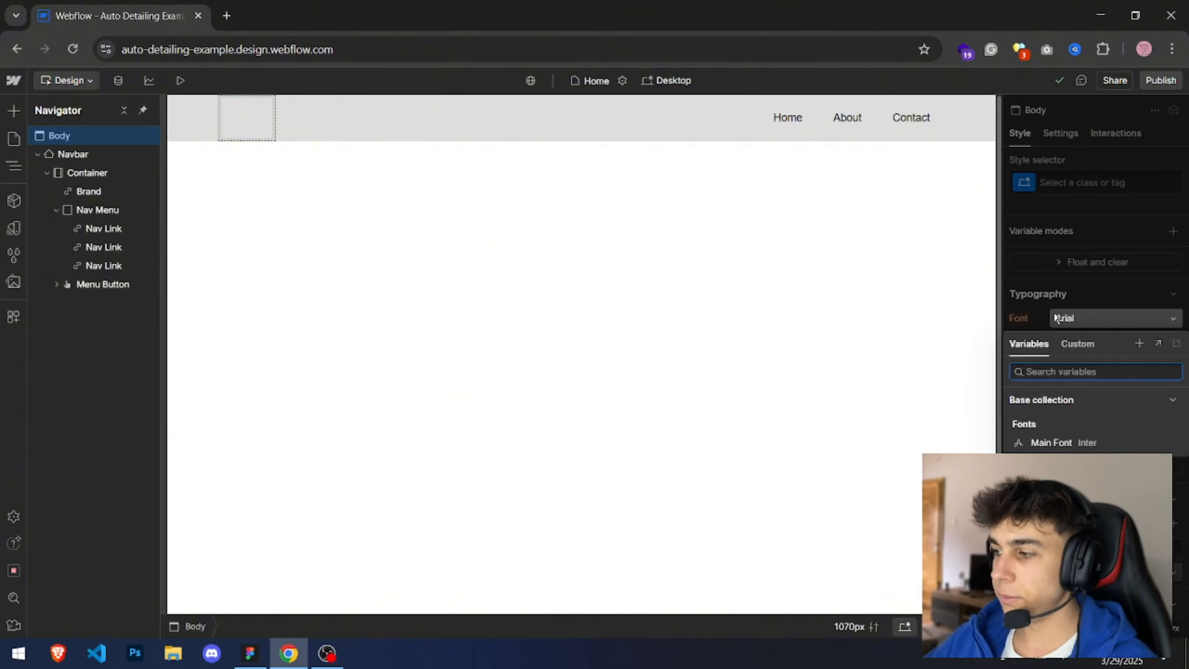
left_click(1052, 444)
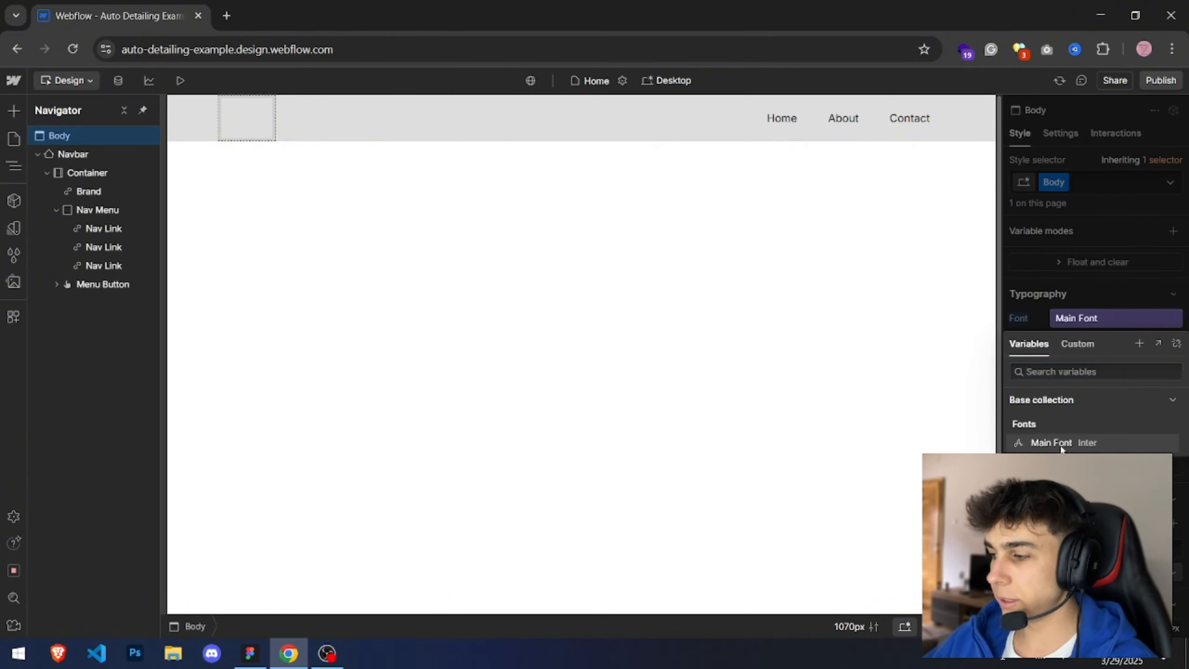
left_click(1053, 318)
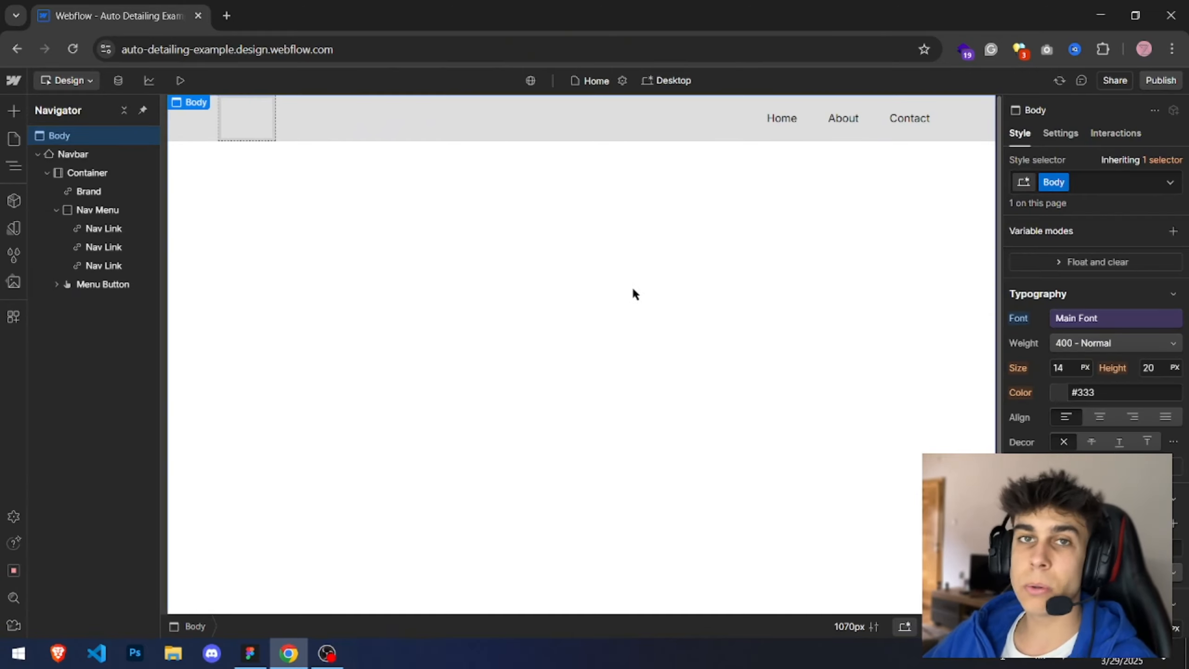
left_click(1098, 183)
left_click(520, 181)
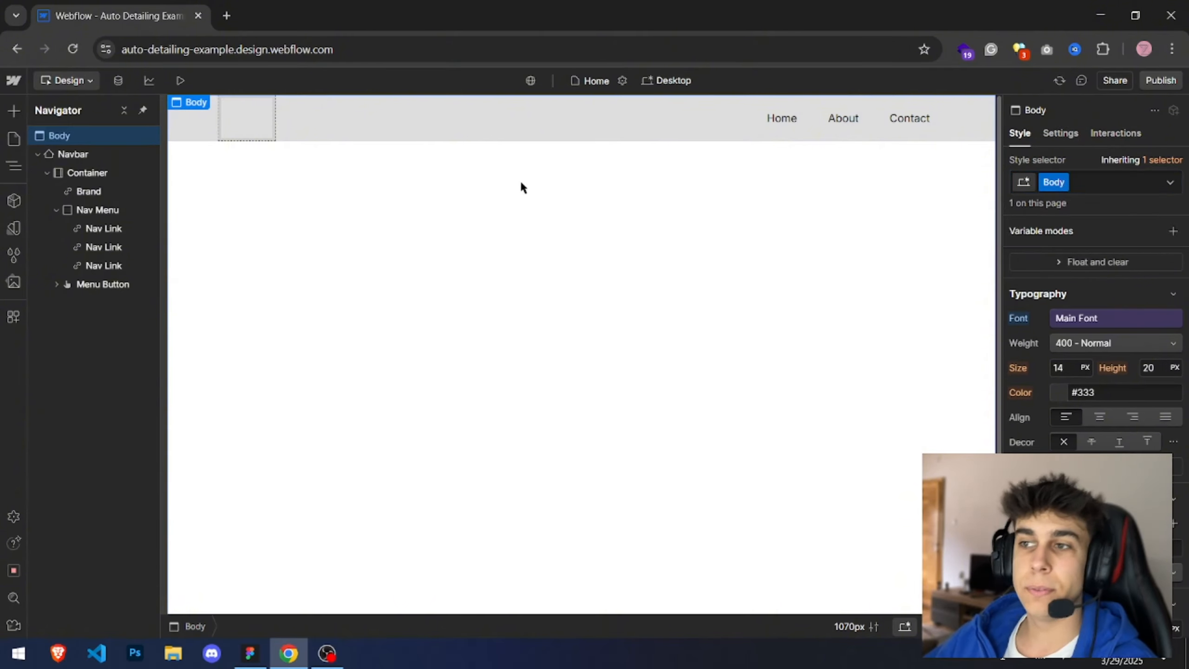
left_click(1078, 319)
left_click(1066, 276)
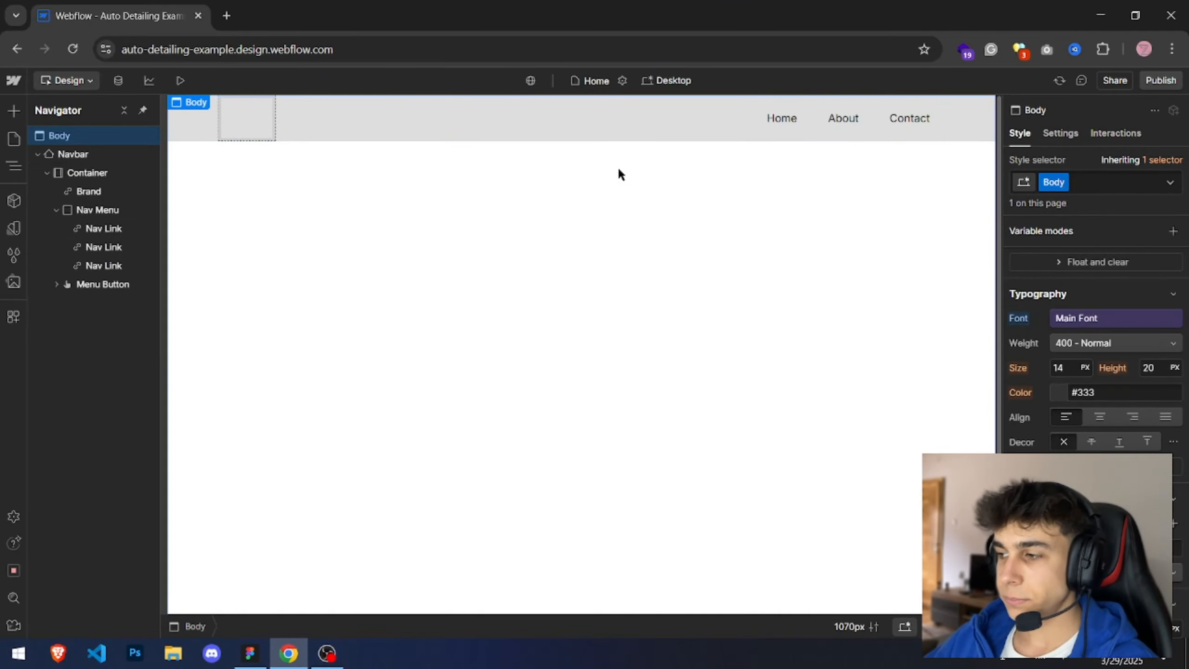
key("alt+Tab")
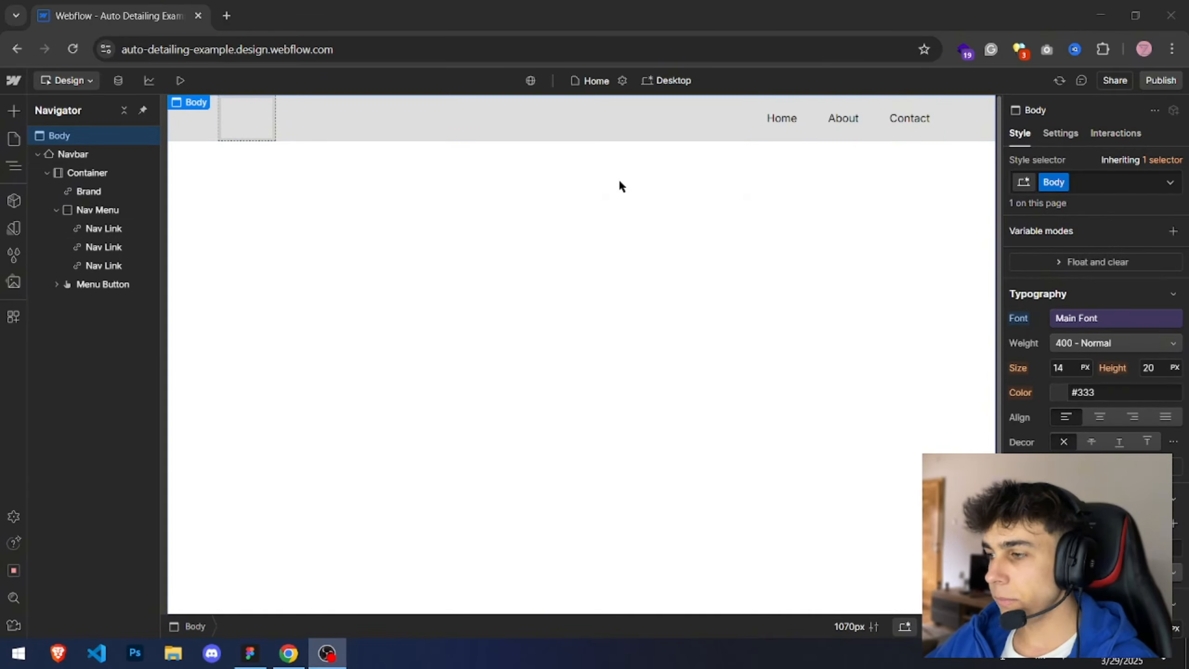
left_click(200, 125)
left_click(121, 171)
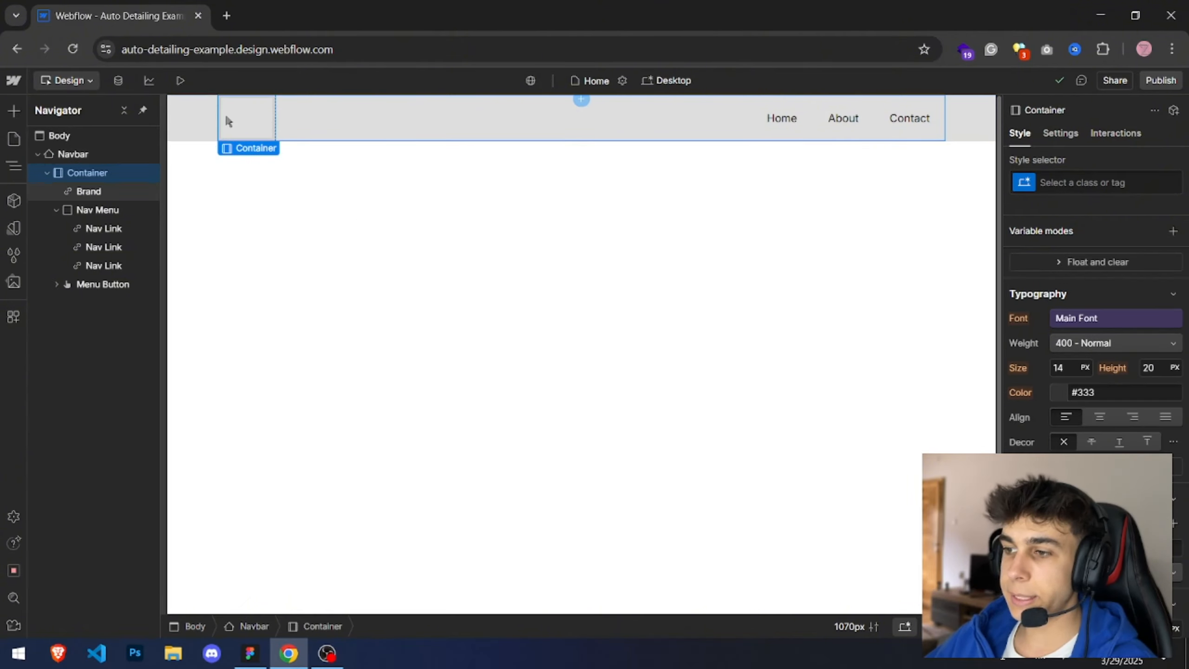
Step: Switch to Figma and draw a rectangle about 1071 × 38 over the design's navbar
left_click(259, 650)
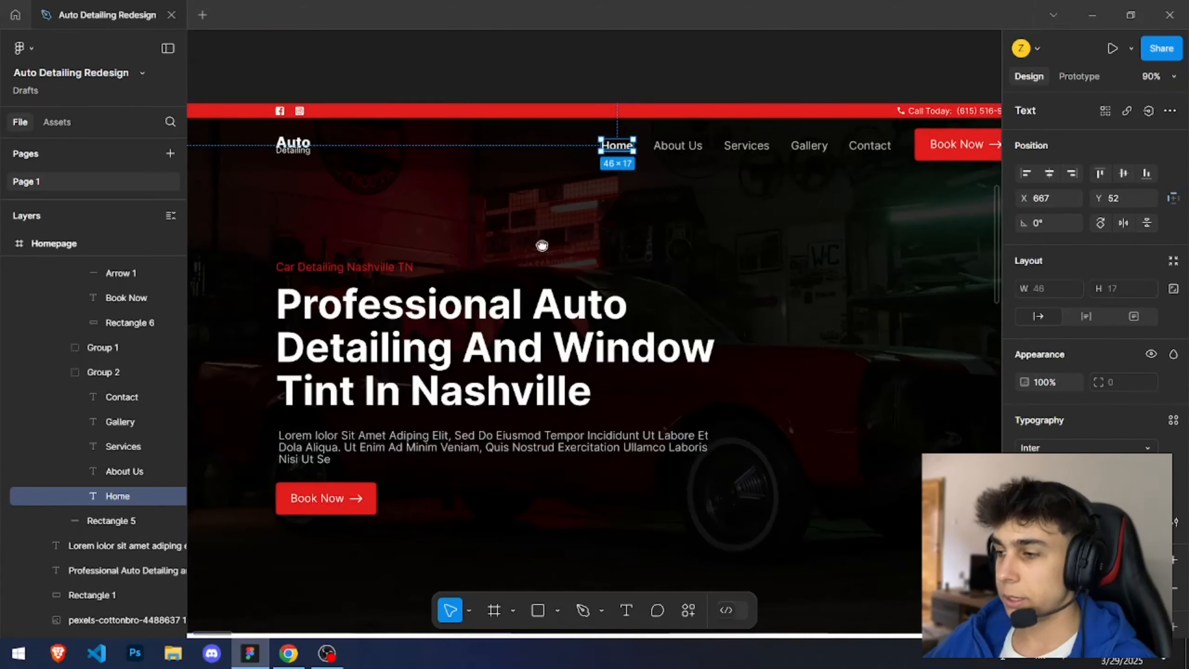
left_click_drag(542, 243, 542, 45)
left_click(525, 122)
scroll(526, 122, "down", 1)
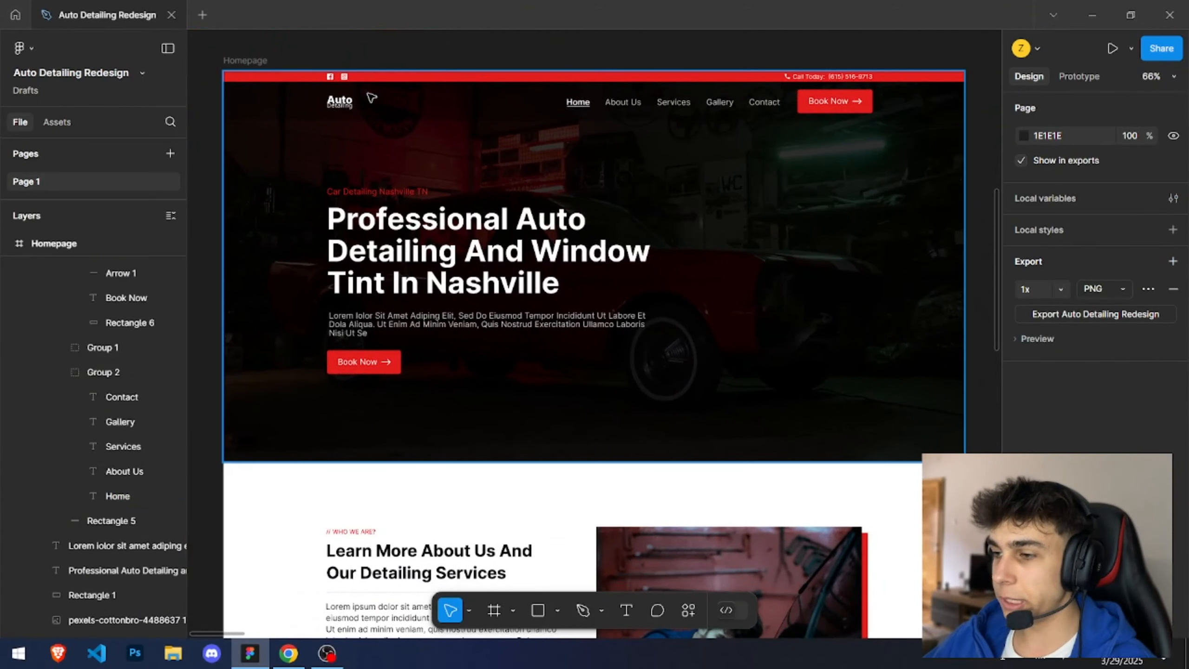
key("r")
left_click_drag(321, 94, 873, 113)
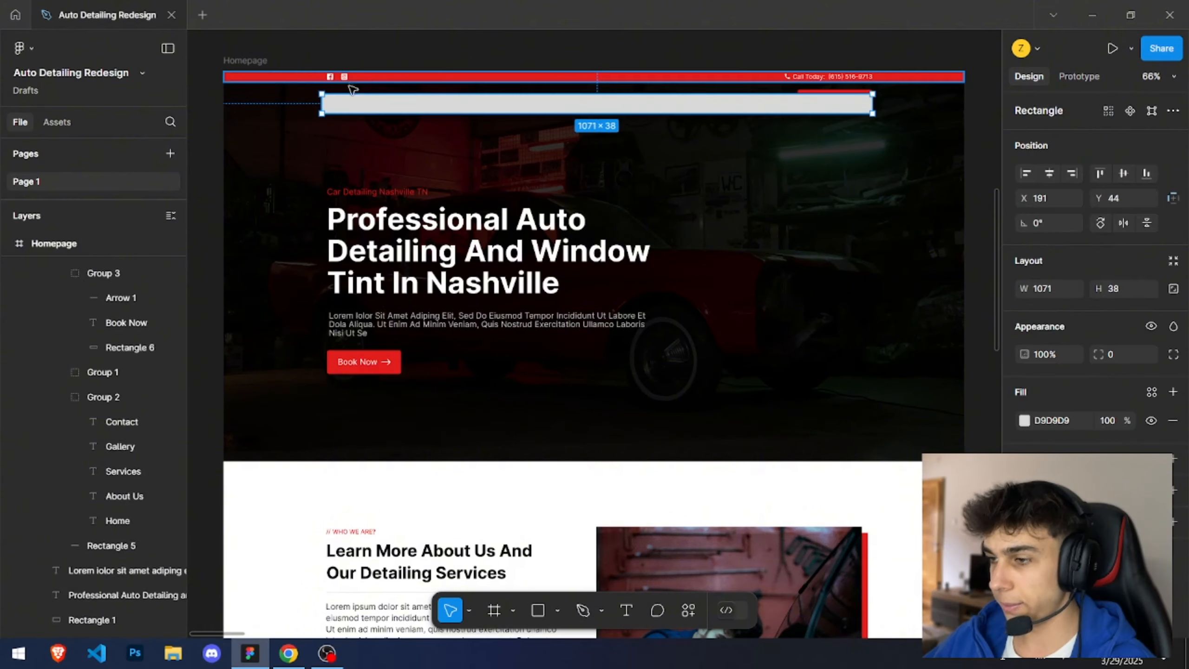
Step: Adjust the measuring rectangle's left edge to line up with the logo to gauge the navbar content width
scroll(332, 95, "up", 7)
left_click_drag(276, 125, 296, 126)
left_click_drag(347, 82, 398, 294)
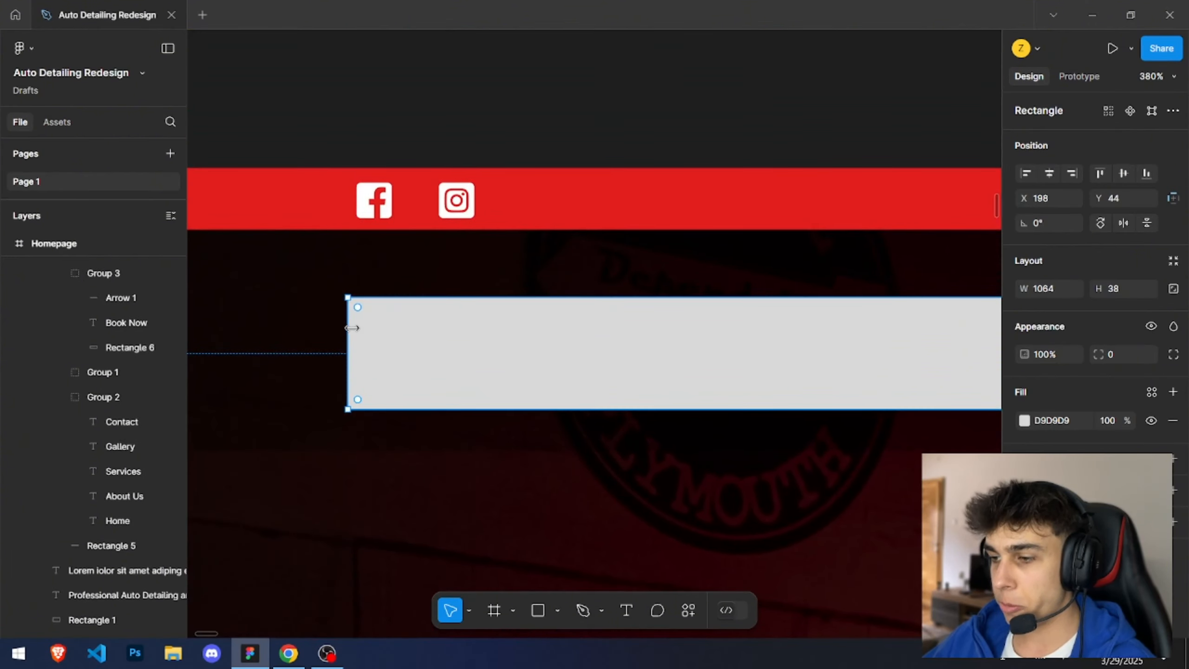
left_click_drag(348, 329, 357, 328)
left_click(1045, 289)
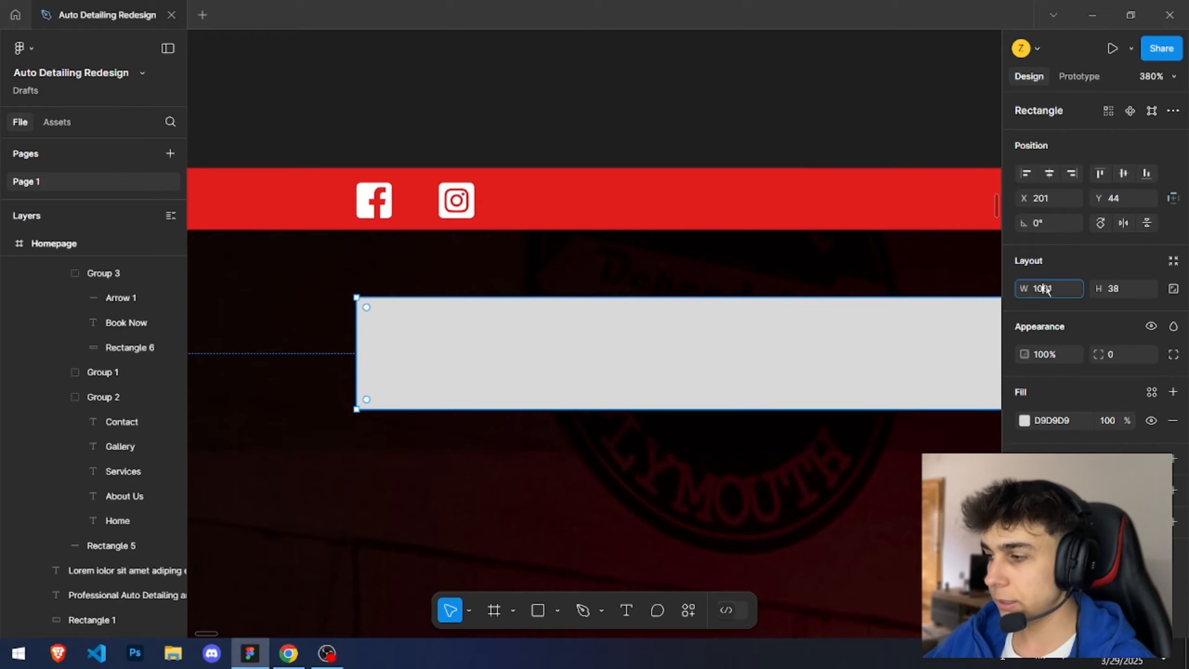
left_click(713, 96)
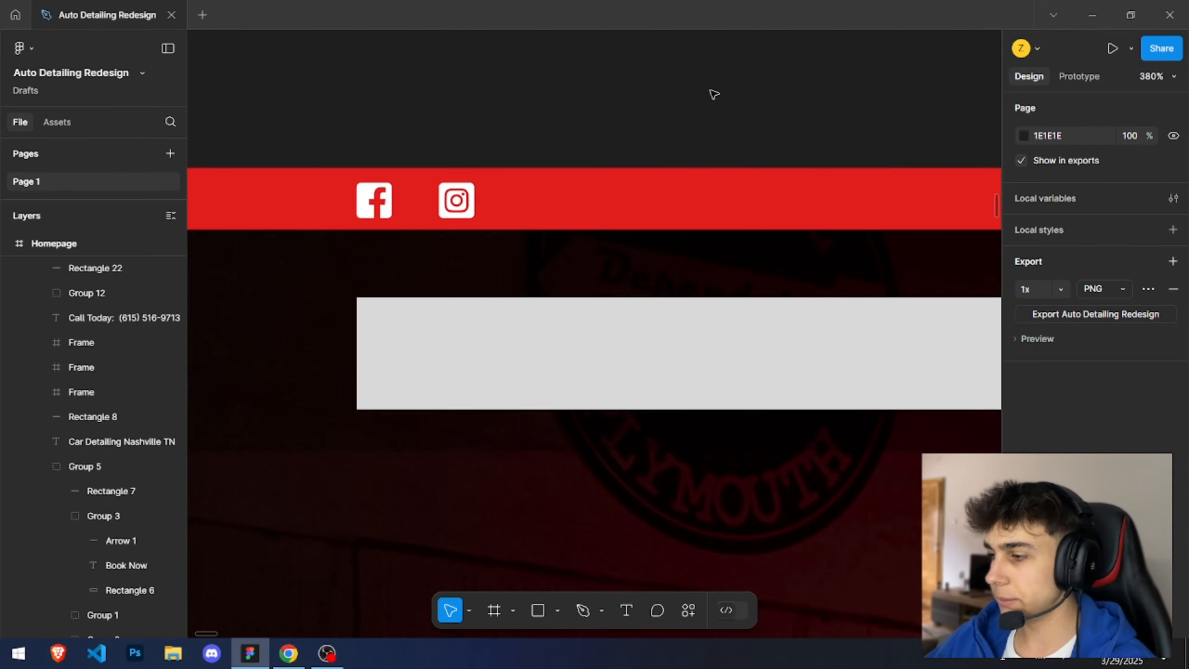
Step: Switch to Webflow and give the navbar's container a new class named Container
scroll(713, 95, "down", 2)
scroll(713, 95, "down", 3)
key("alt+Tab")
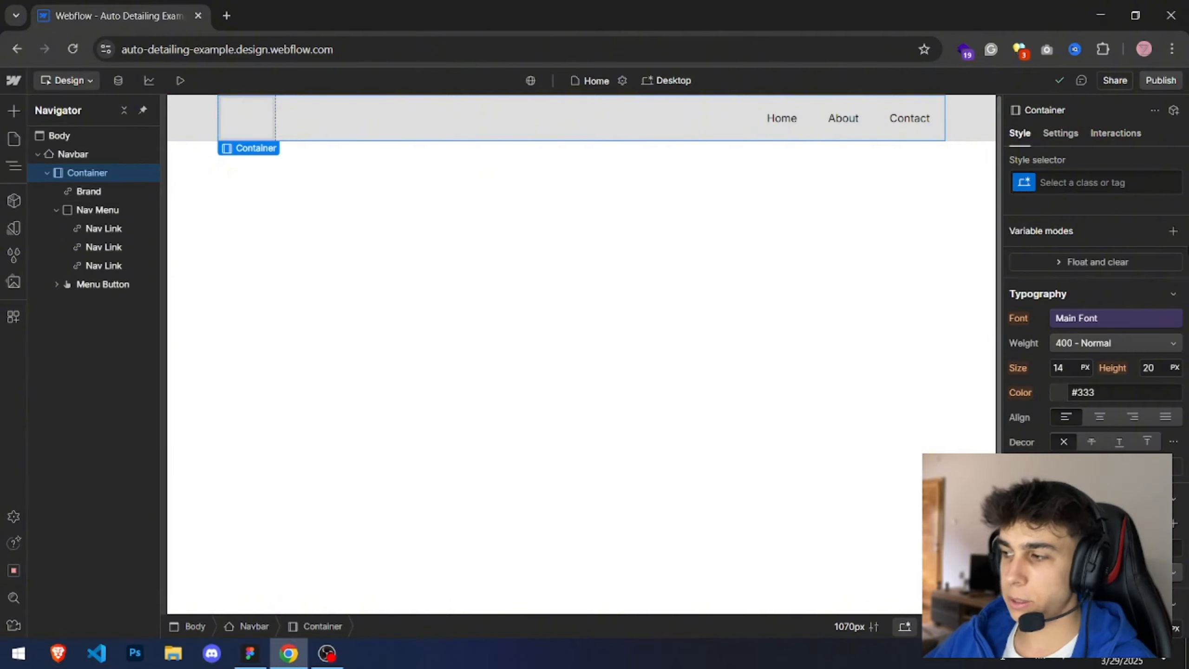
scroll(1073, 200, "up", 5)
left_click(1076, 183)
type("Container")
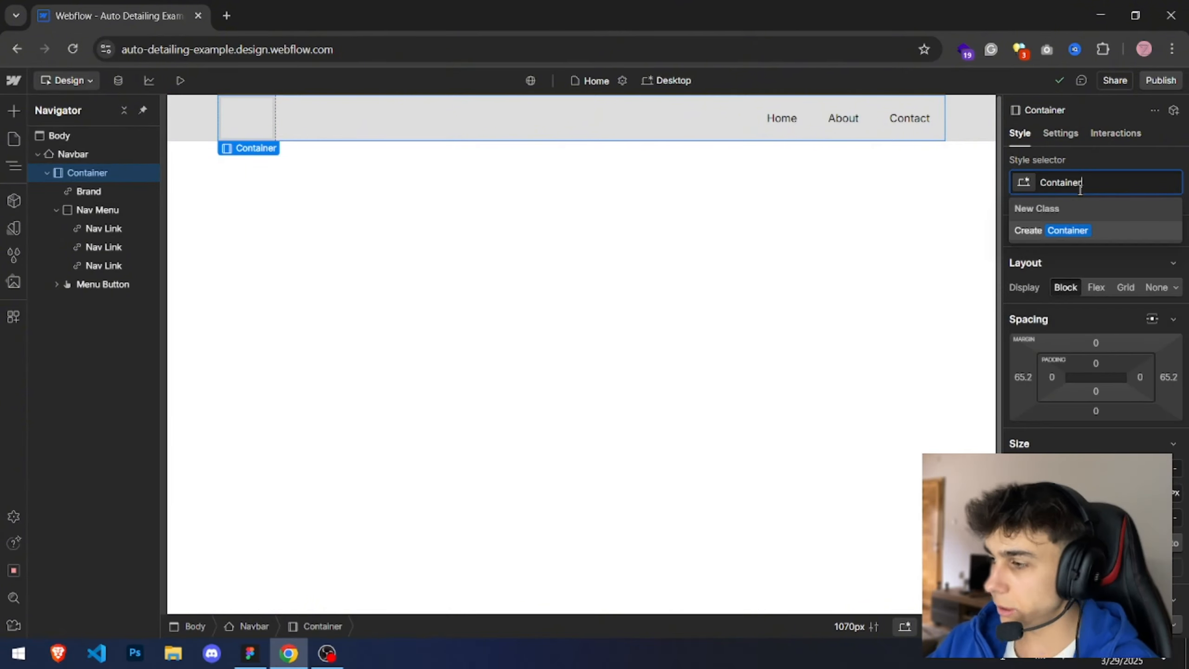
key("Return")
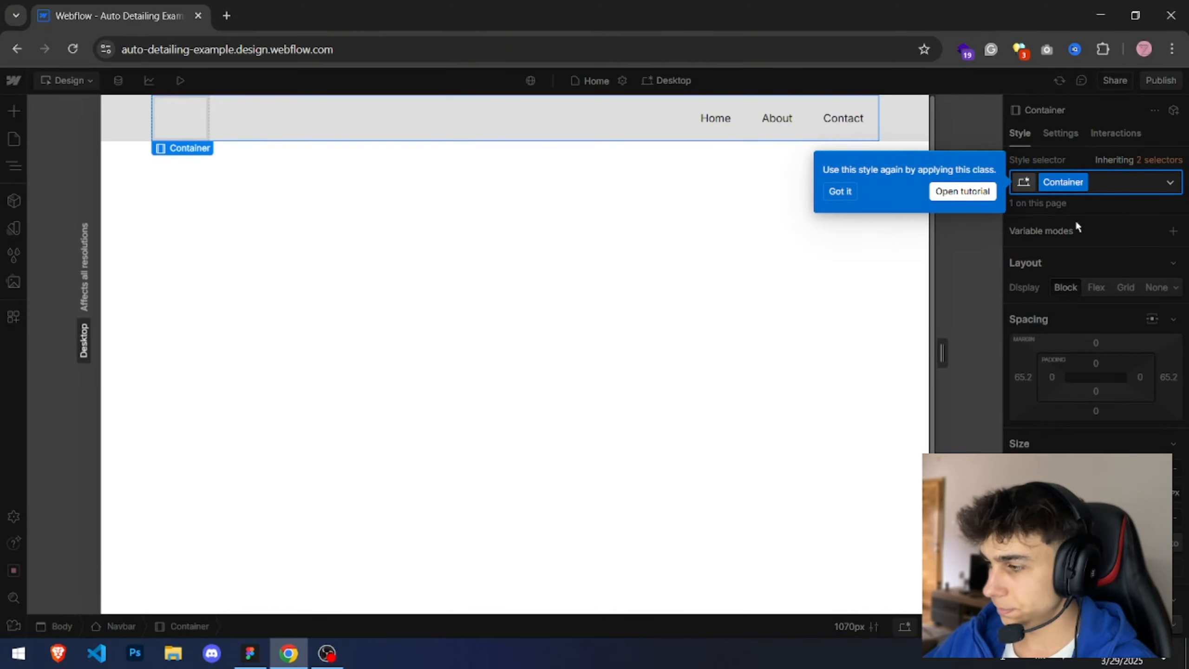
left_click(840, 192)
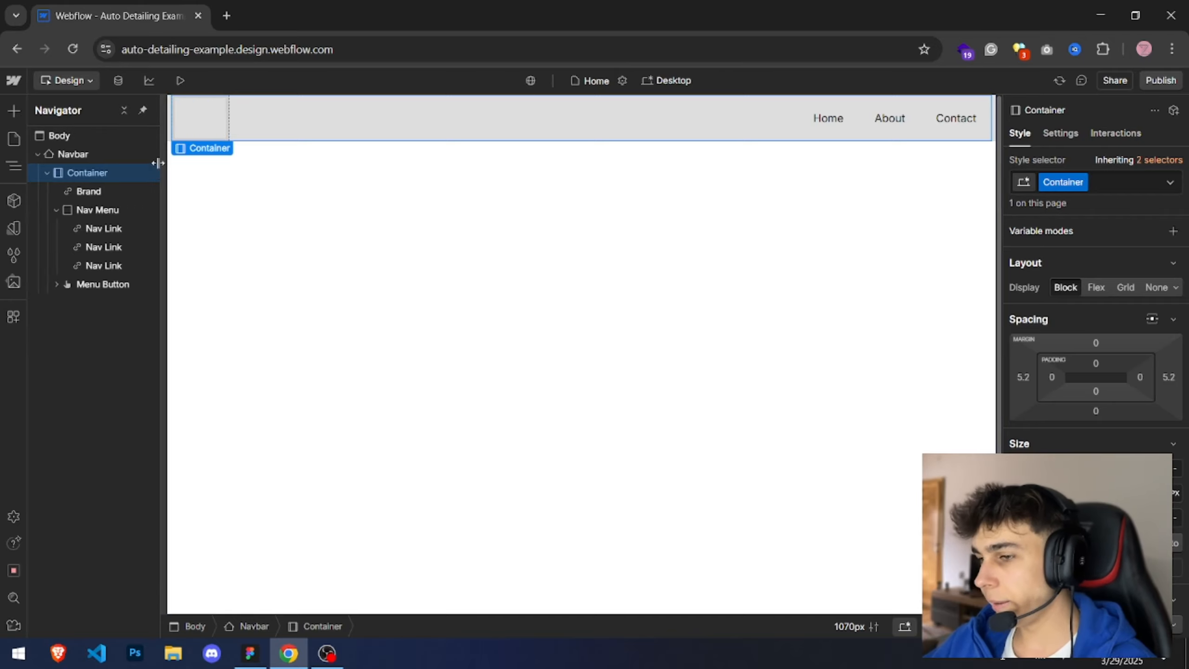
Step: Switch to Figma and delete the measuring rectangle over the design's navbar
key("ctrl+minus")
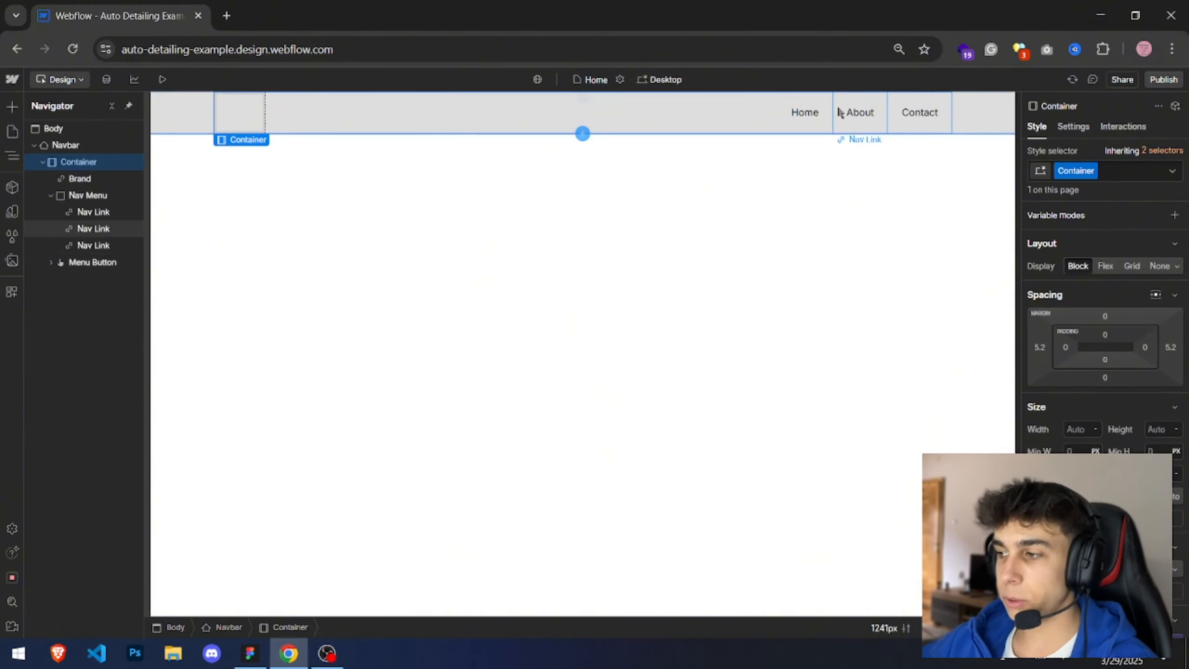
key("alt+Tab")
left_click(639, 239)
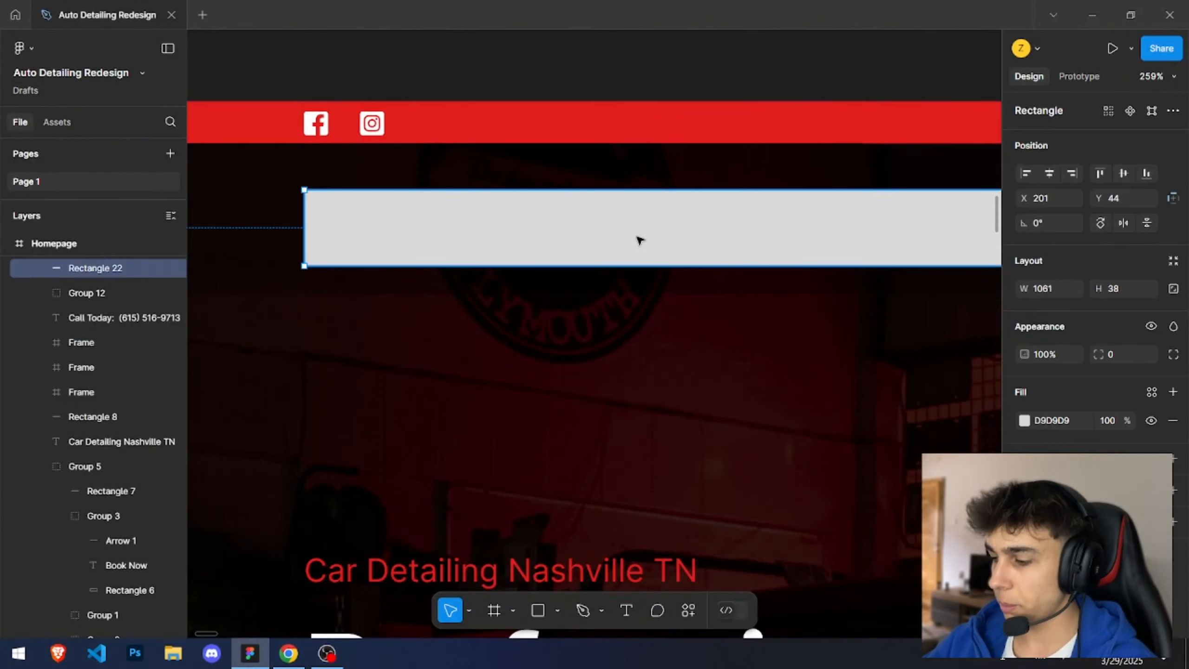
key("Delete")
Step: Examine the design's navbar logo and the navbar bar dimensions in Figma
scroll(637, 239, "down", 10)
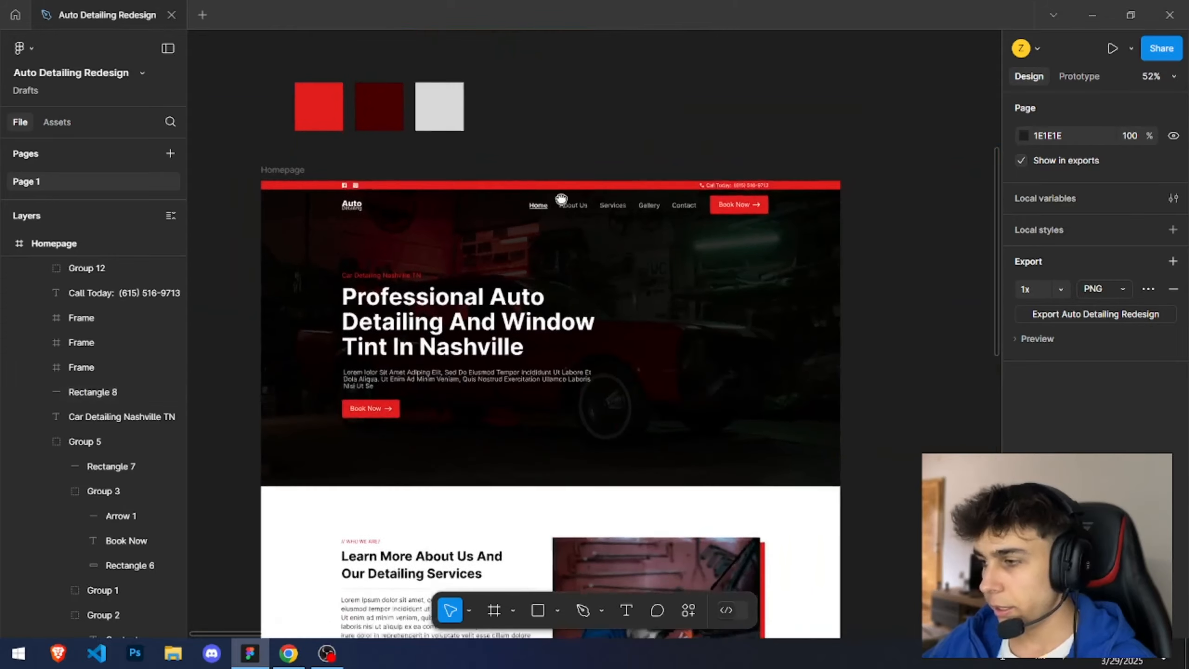
scroll(560, 199, "up", 4)
scroll(338, 188, "up", 3)
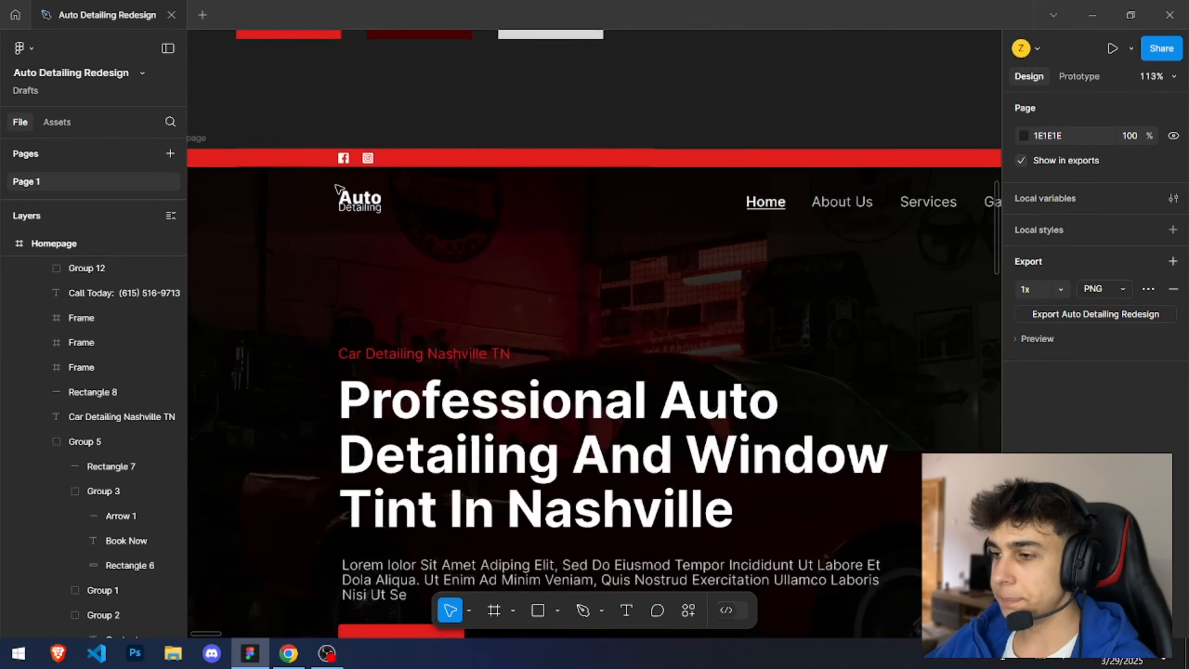
scroll(324, 185, "down", 1)
left_click_drag(319, 183, 388, 221)
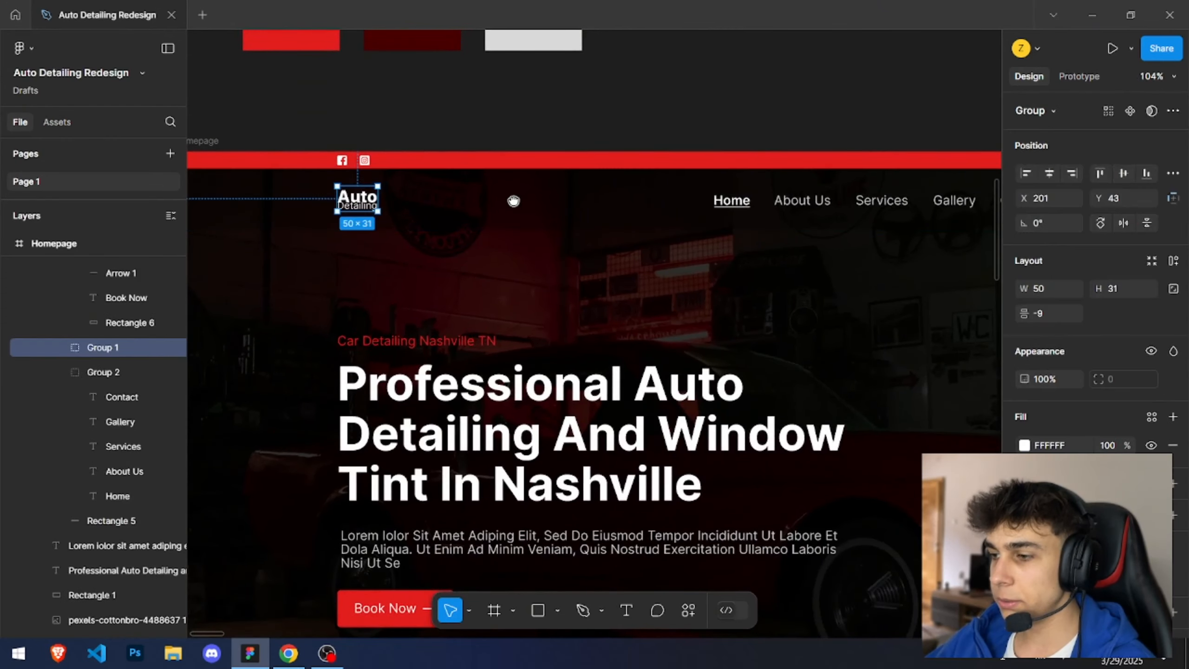
left_click_drag(514, 201, 311, 208)
scroll(338, 205, "down", 2)
left_click(413, 191)
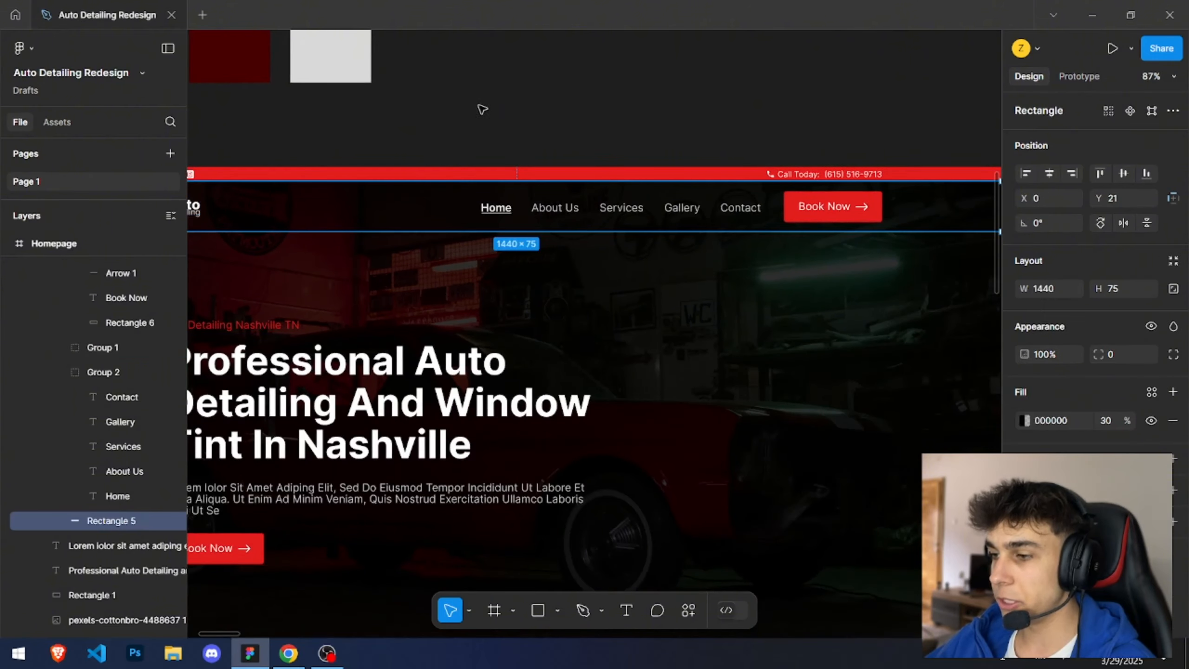
left_click(480, 108)
Step: Inspect the Webflow navbar's brand, nav menu and links, and compare them with the design's nav links
key("alt+Tab")
left_click(242, 115)
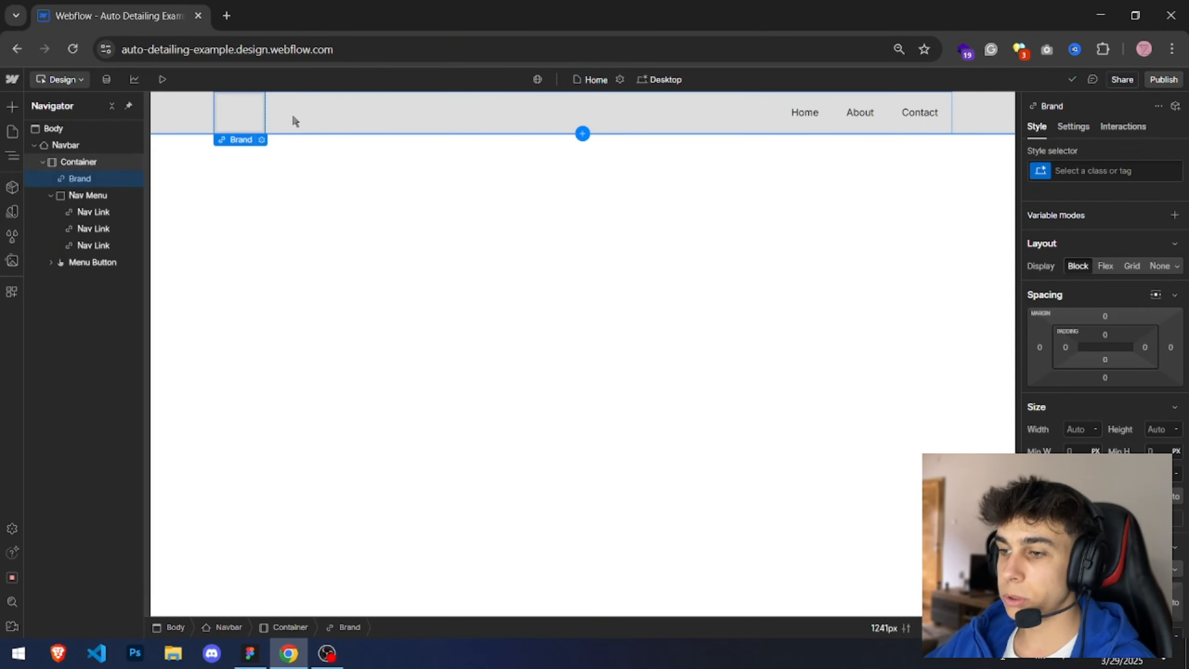
left_click(841, 116)
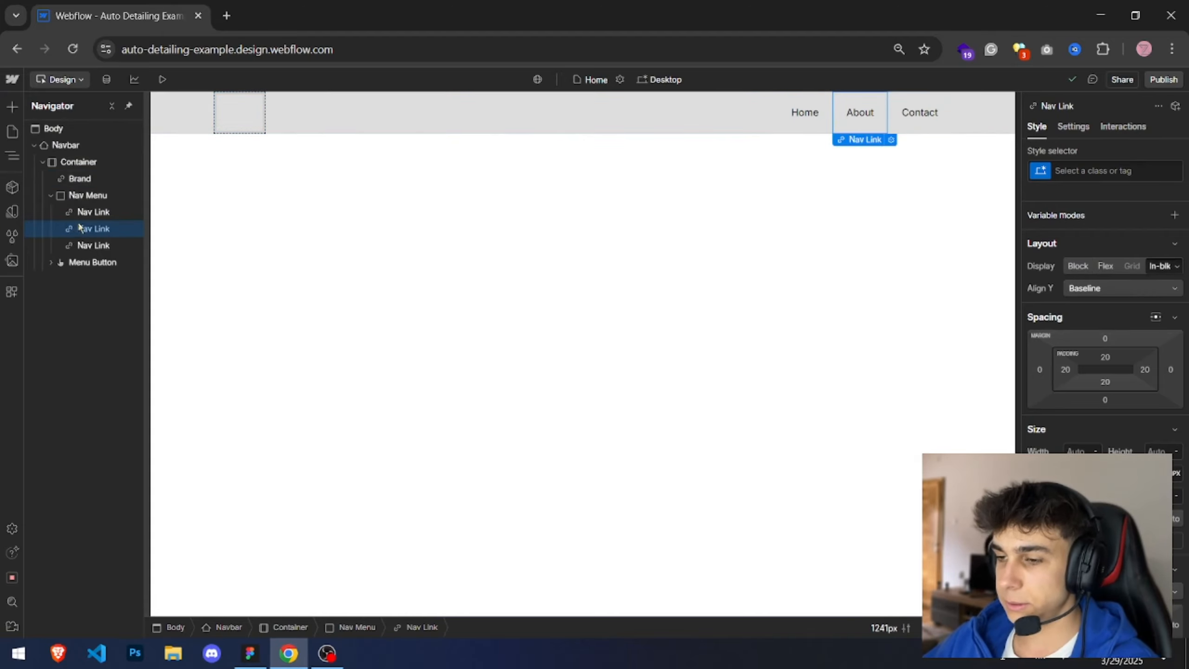
left_click(75, 160)
left_click(74, 146)
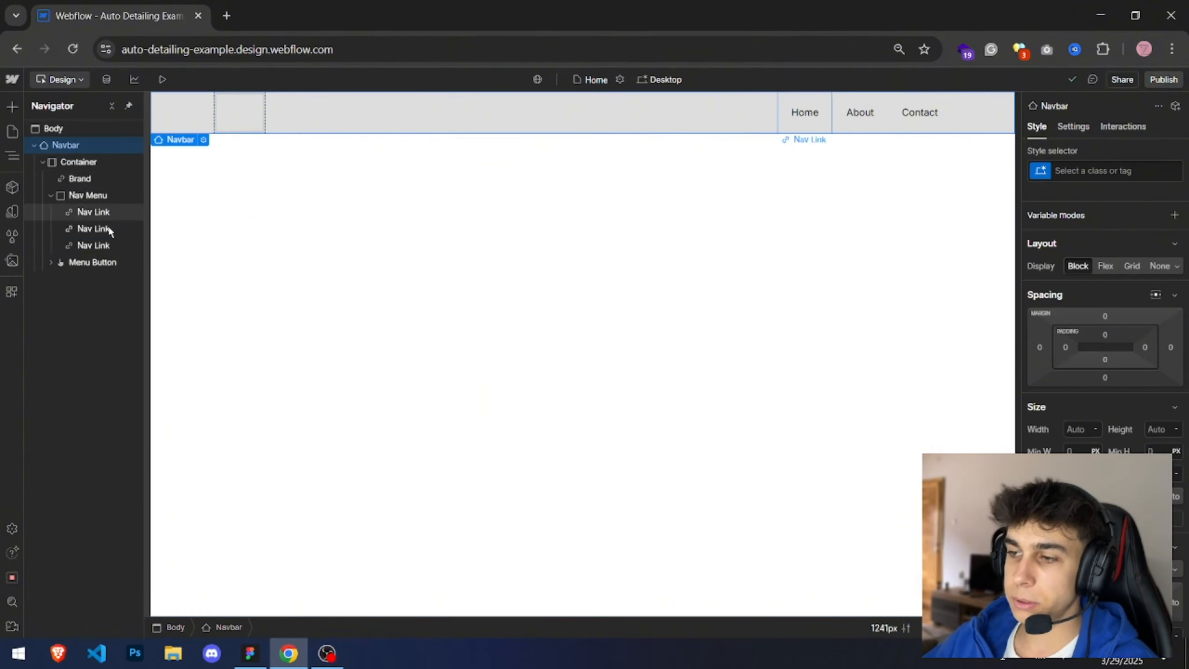
left_click(108, 228)
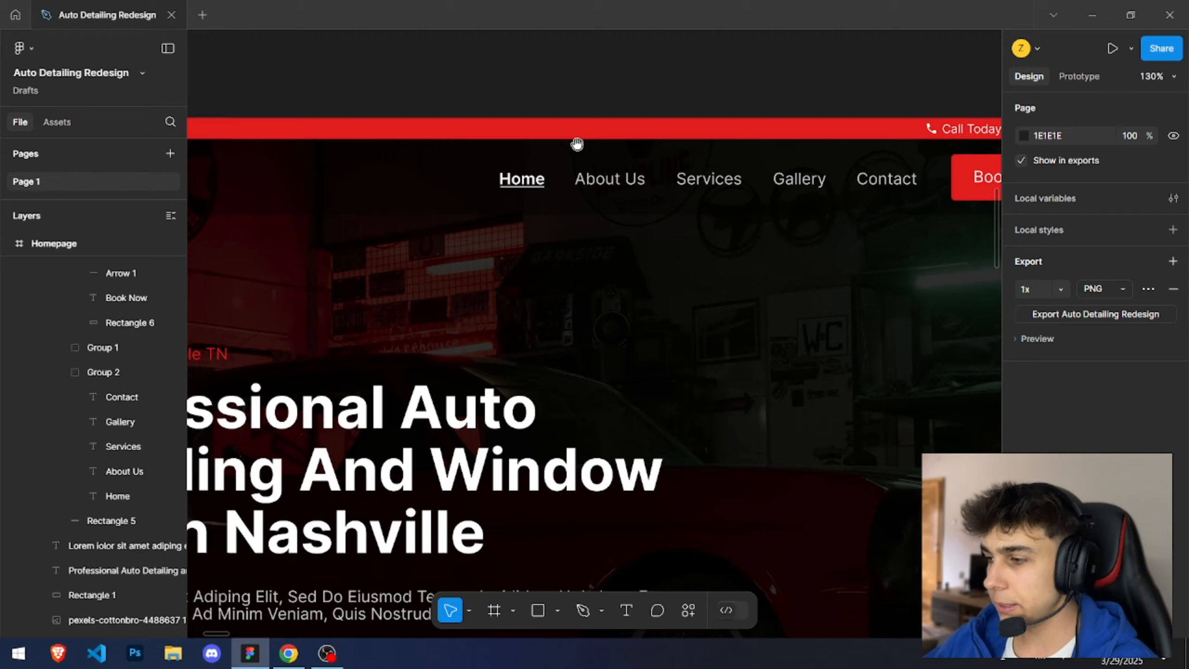
left_click_drag(577, 144, 411, 186)
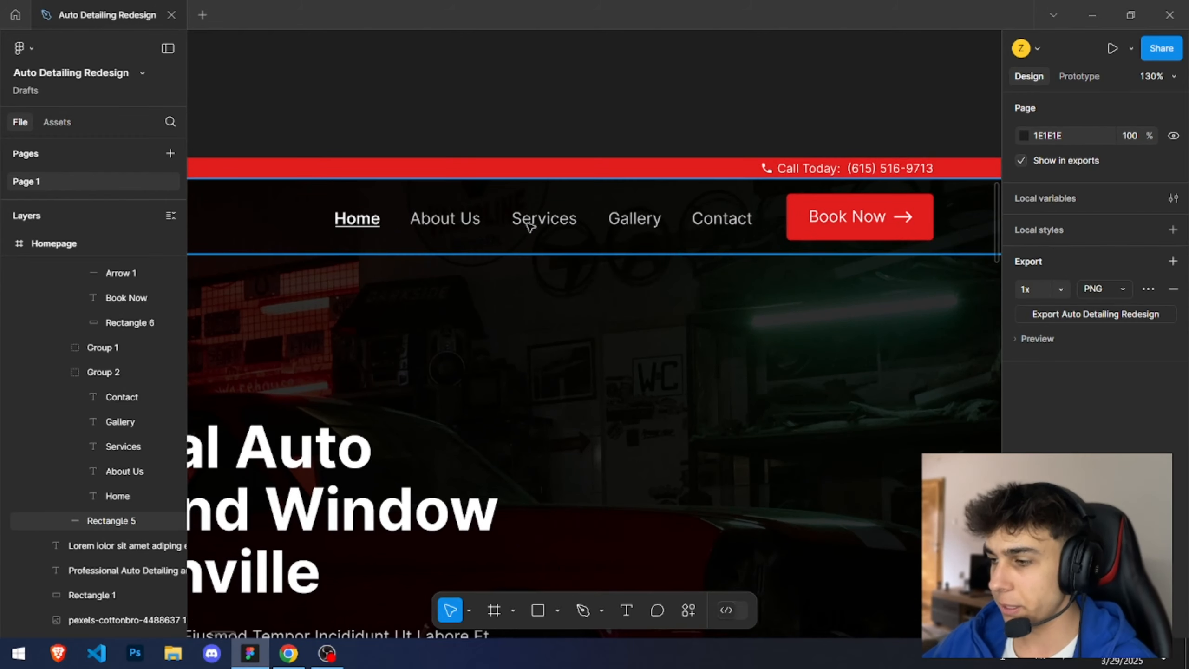
left_click_drag(311, 191, 772, 240)
left_click_drag(662, 213, 514, 224)
left_click(606, 133)
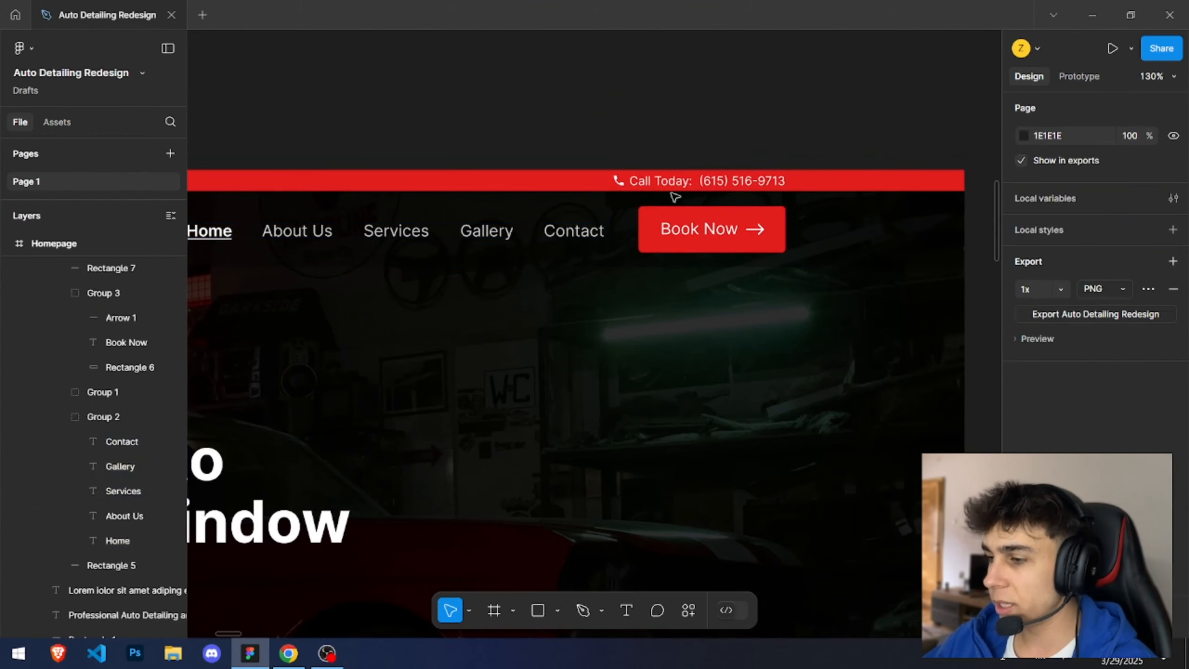
left_click(765, 244, "ctrl")
key("alt+Tab")
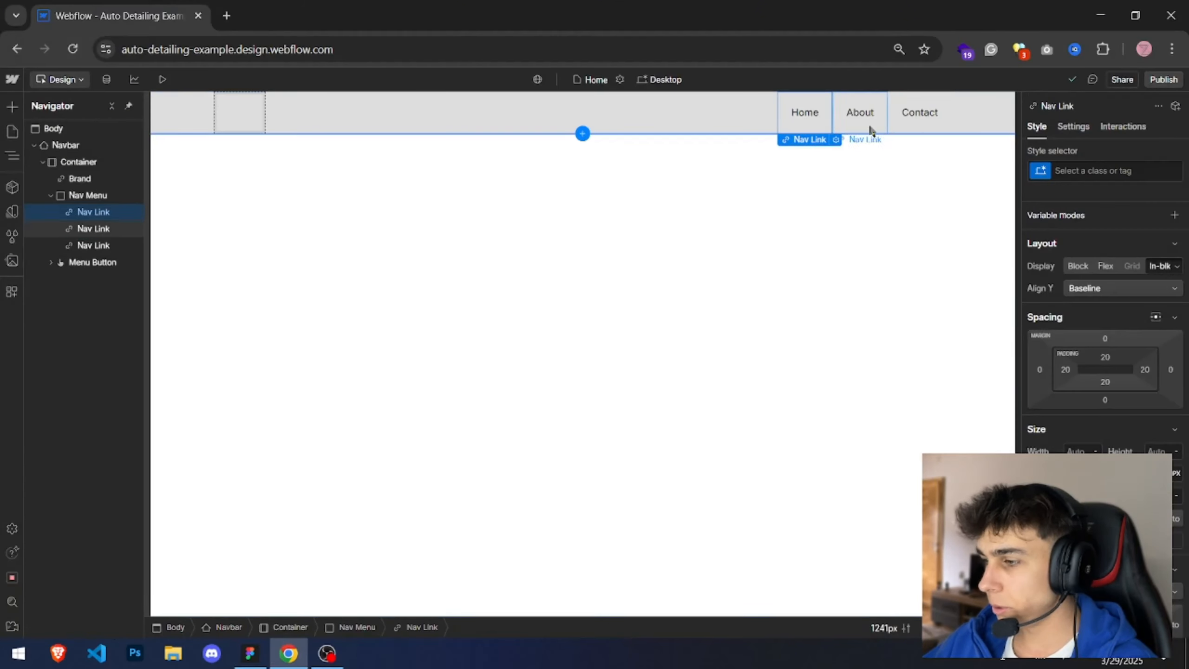
Step: Delete the extra nav links, keeping Home, and give it a new class named Nav Link
left_click(111, 229, "shift")
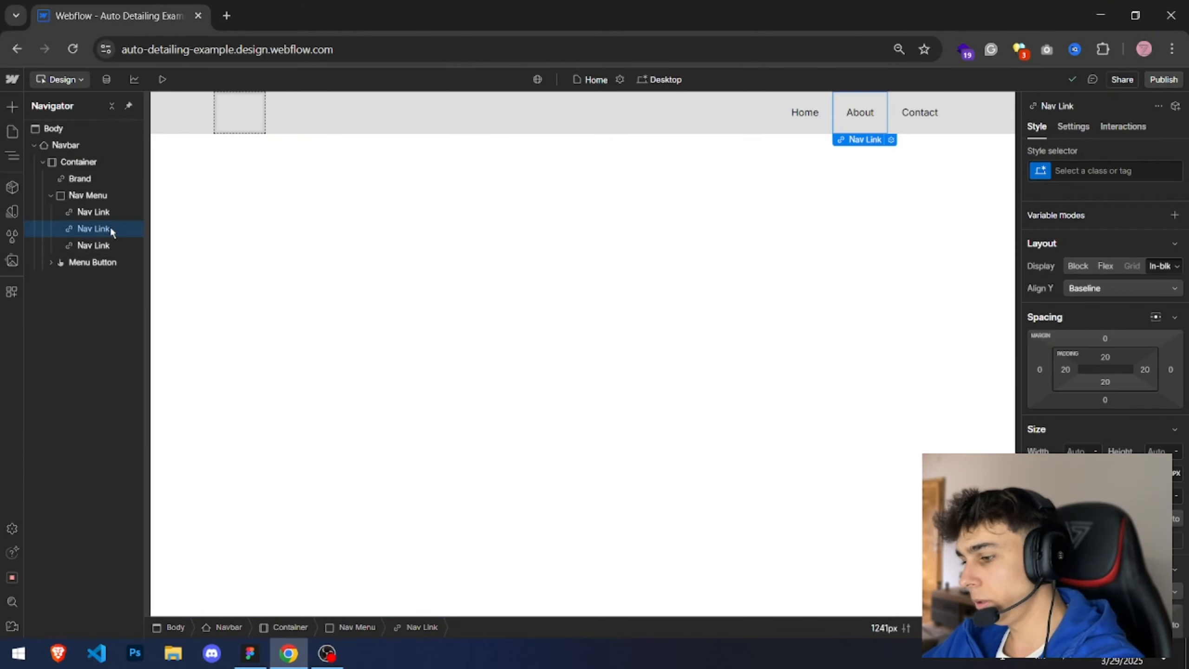
key("Delete")
left_click(1107, 170)
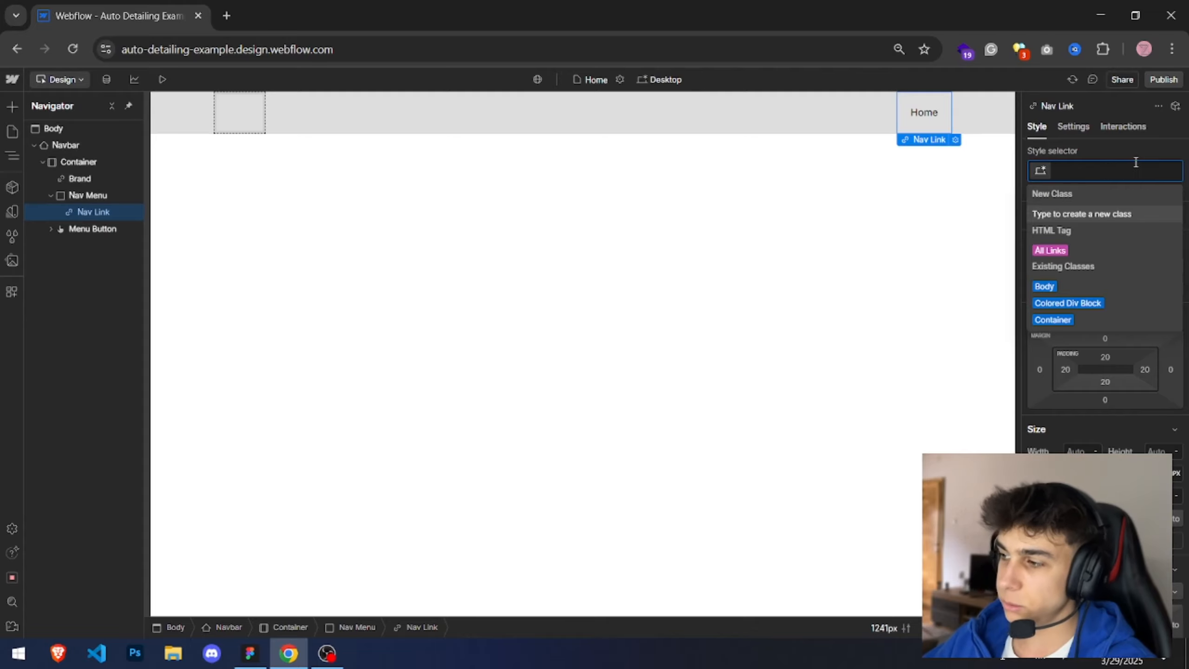
type("Nav Link")
key("Return")
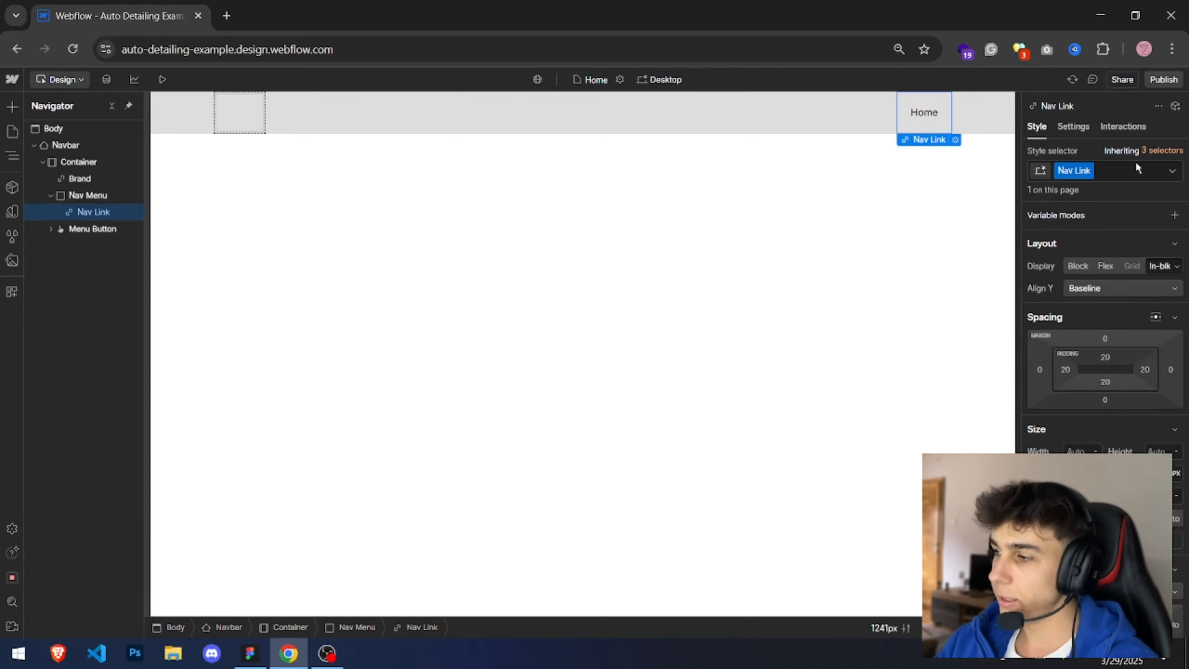
Step: Duplicate the Nav Link until the nav menu holds five links
key("ctrl+d")
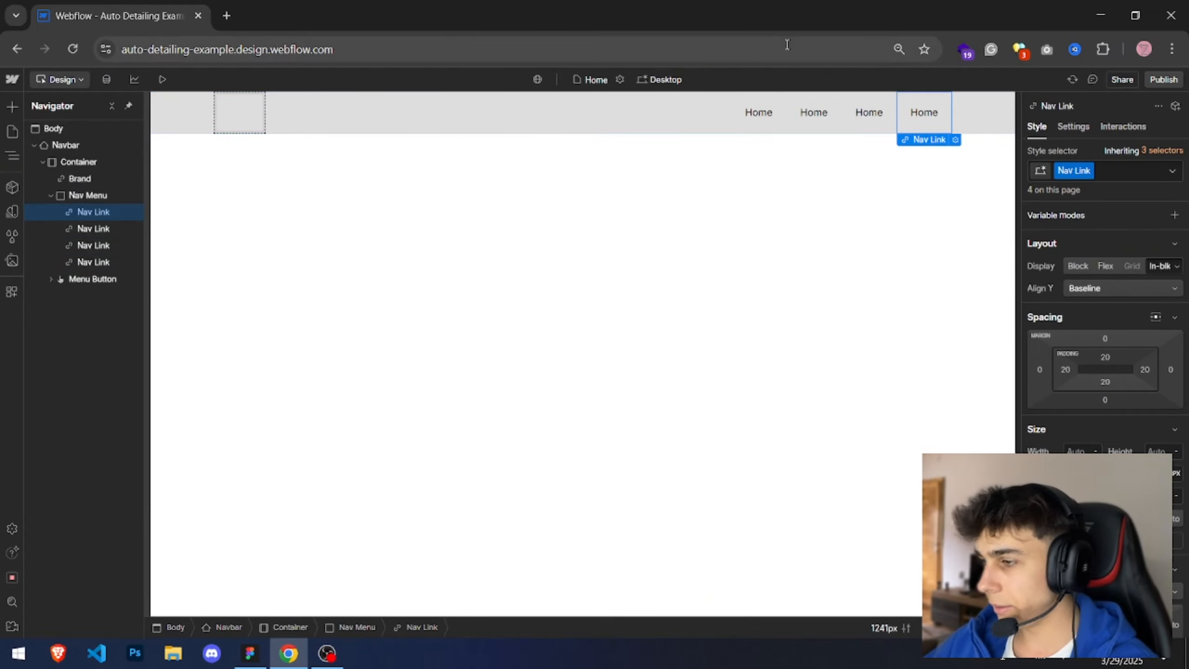
left_click(759, 112)
key("alt+Tab")
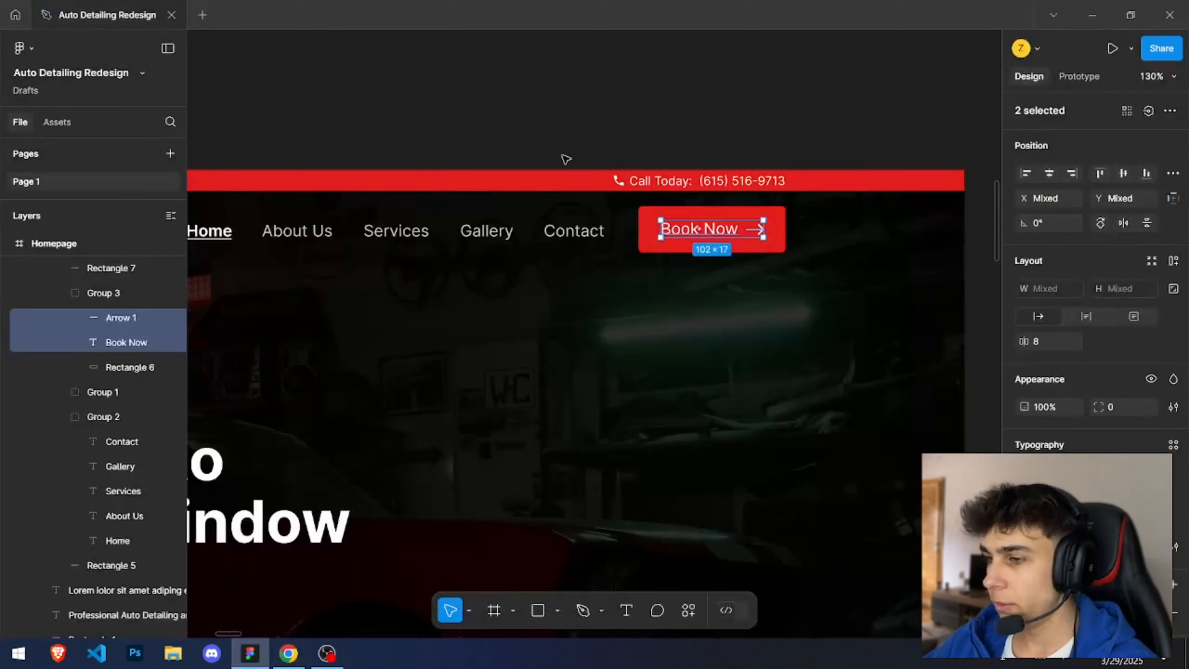
scroll(498, 101, "left", 5)
key("alt+Tab")
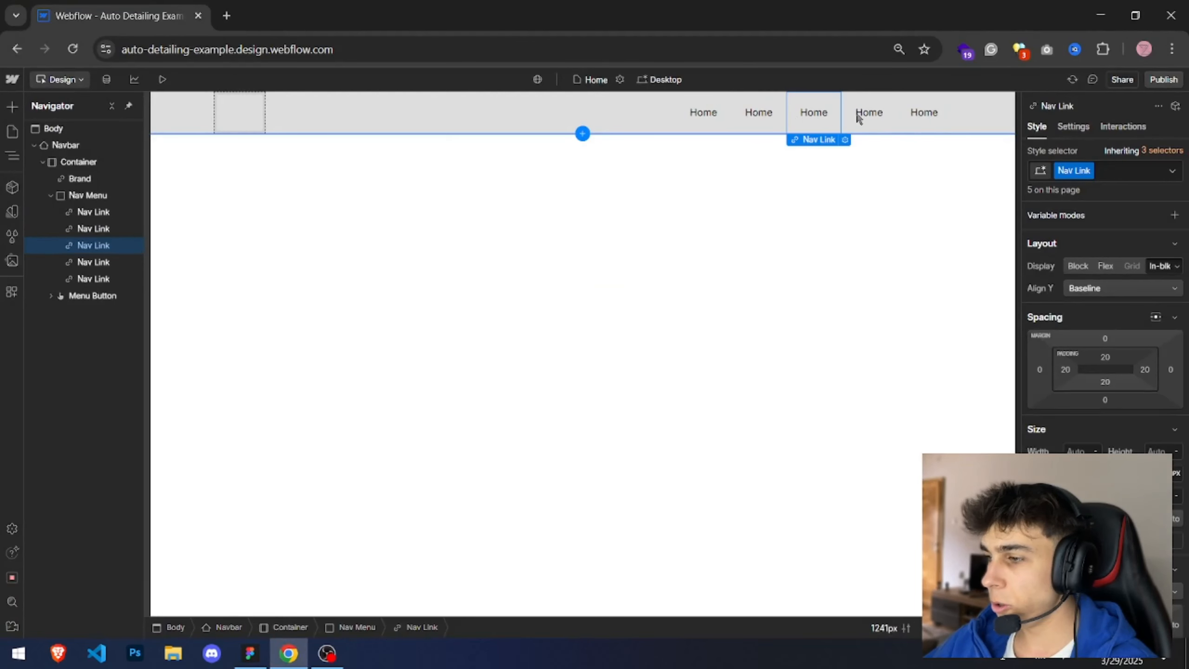
Step: Rename the duplicated links to About US, Services, Gallery and Contact
left_click(767, 128)
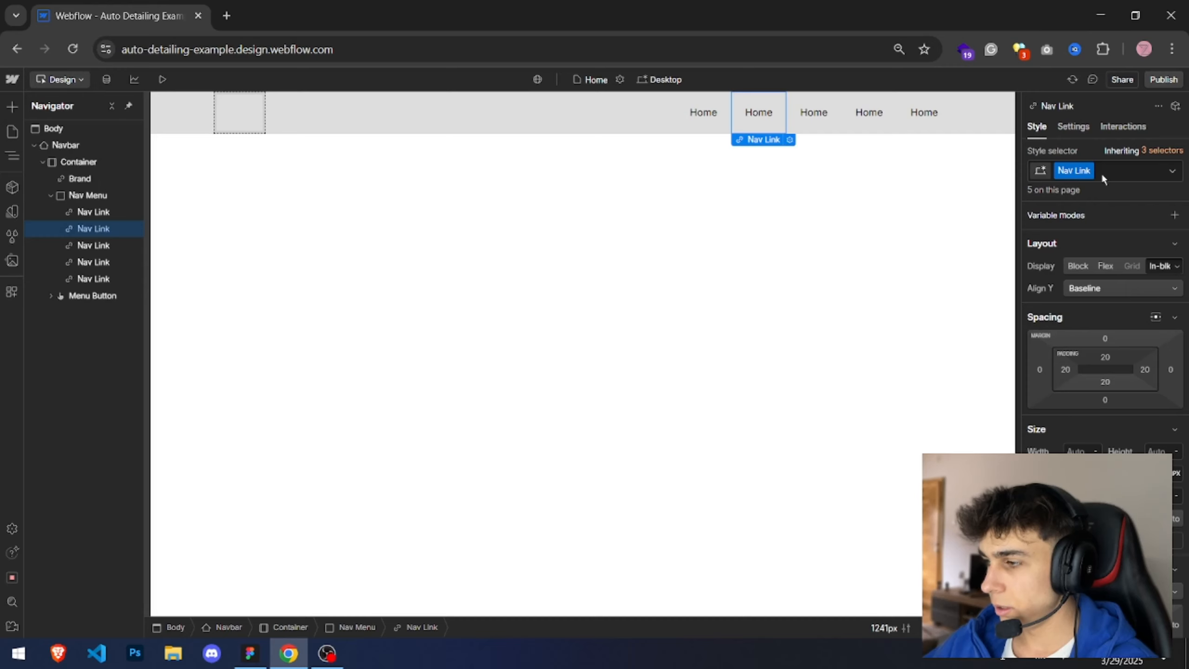
double_click(763, 109)
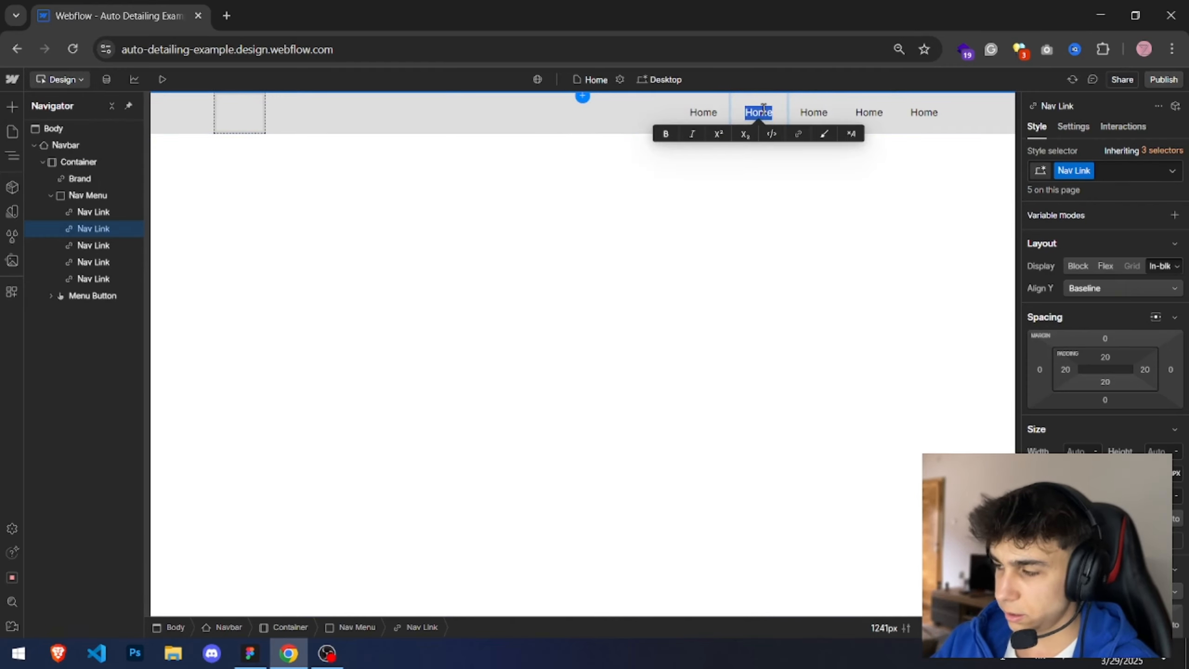
type("About Us")
key("alt+Tab")
key("alt+Tab")
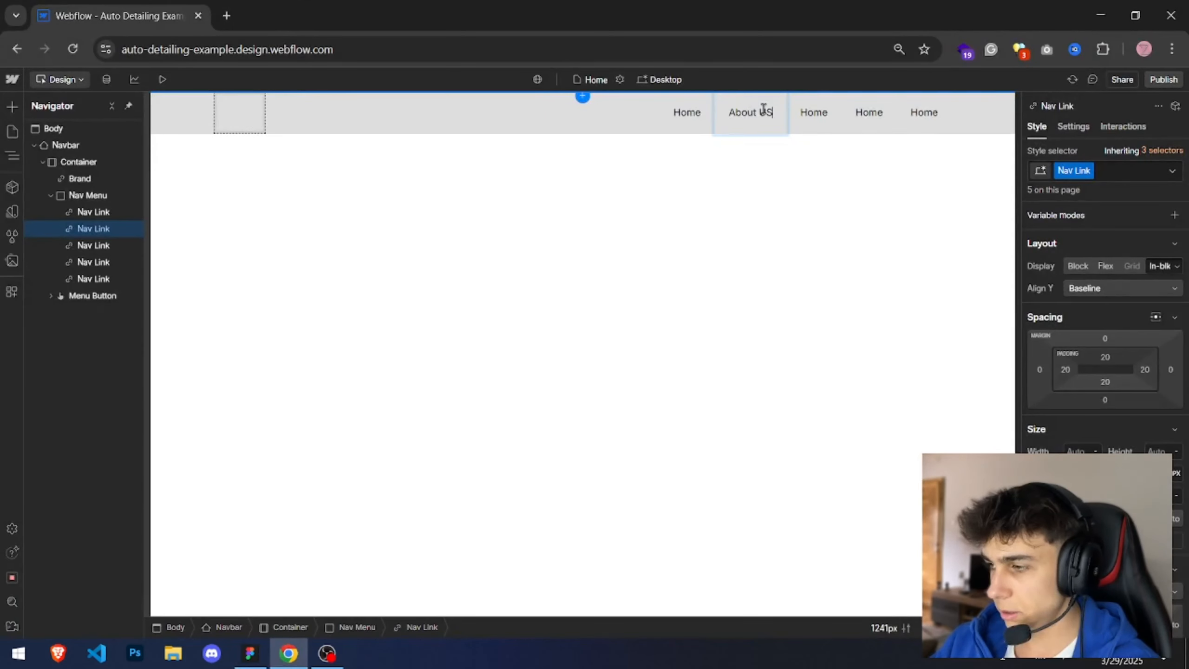
key("alt+Tab")
key("alt+Tab")
double_click(797, 113)
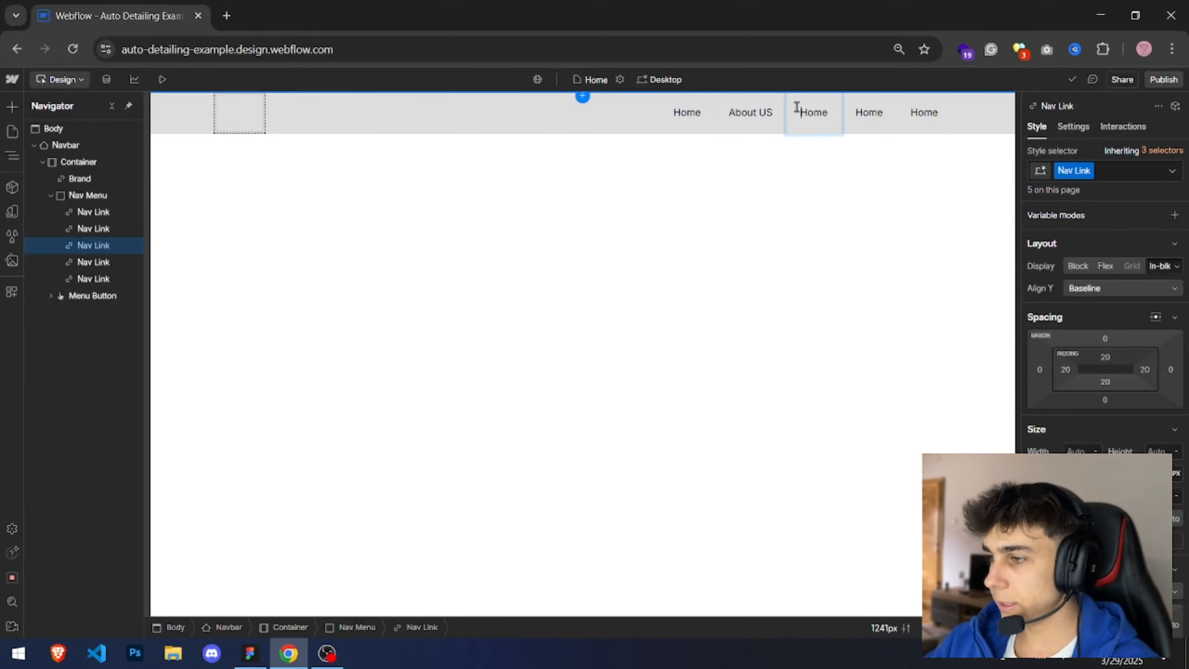
type("Services")
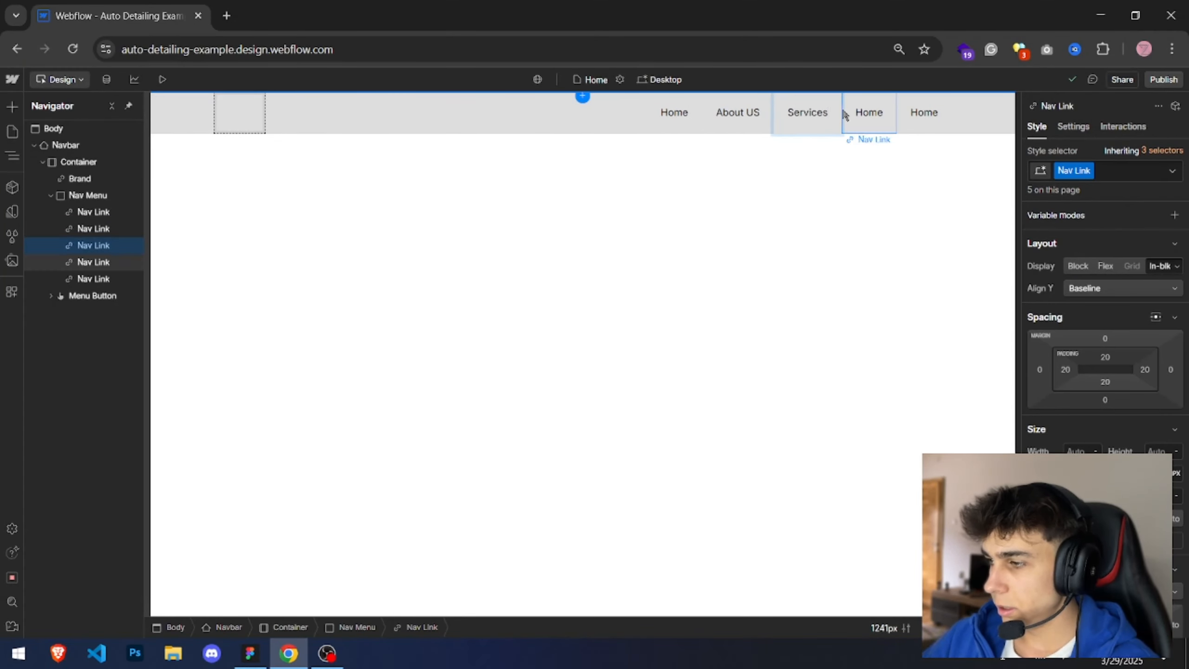
double_click(856, 112)
type("Gallery")
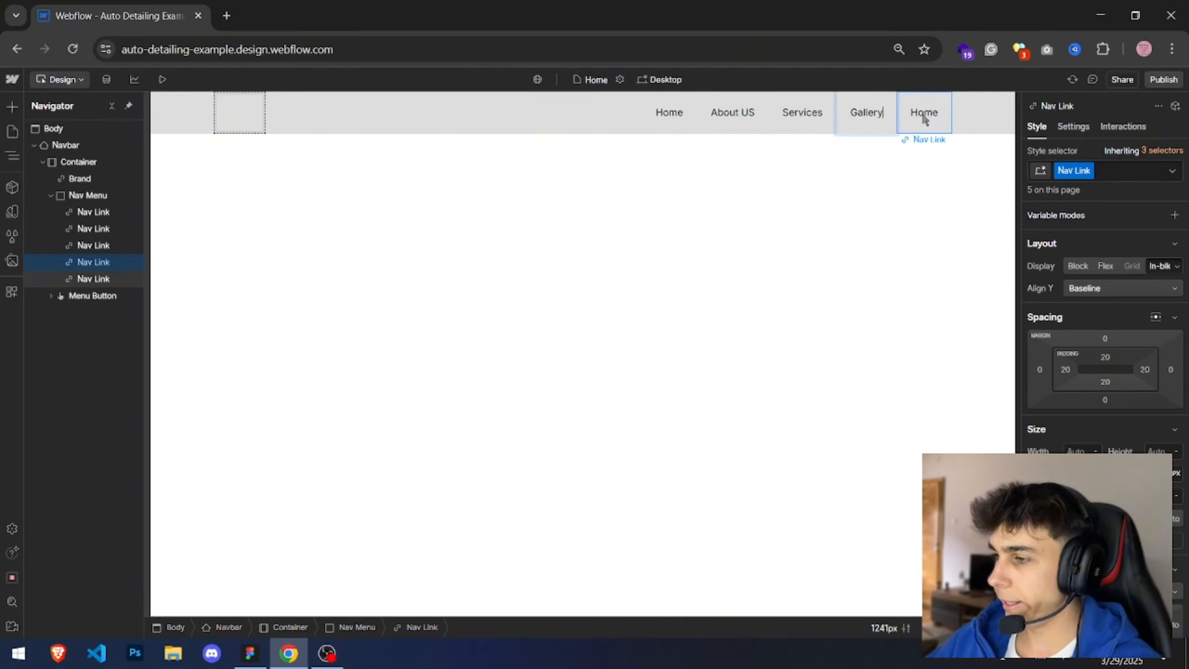
left_click(923, 115)
double_click(923, 114)
type("C")
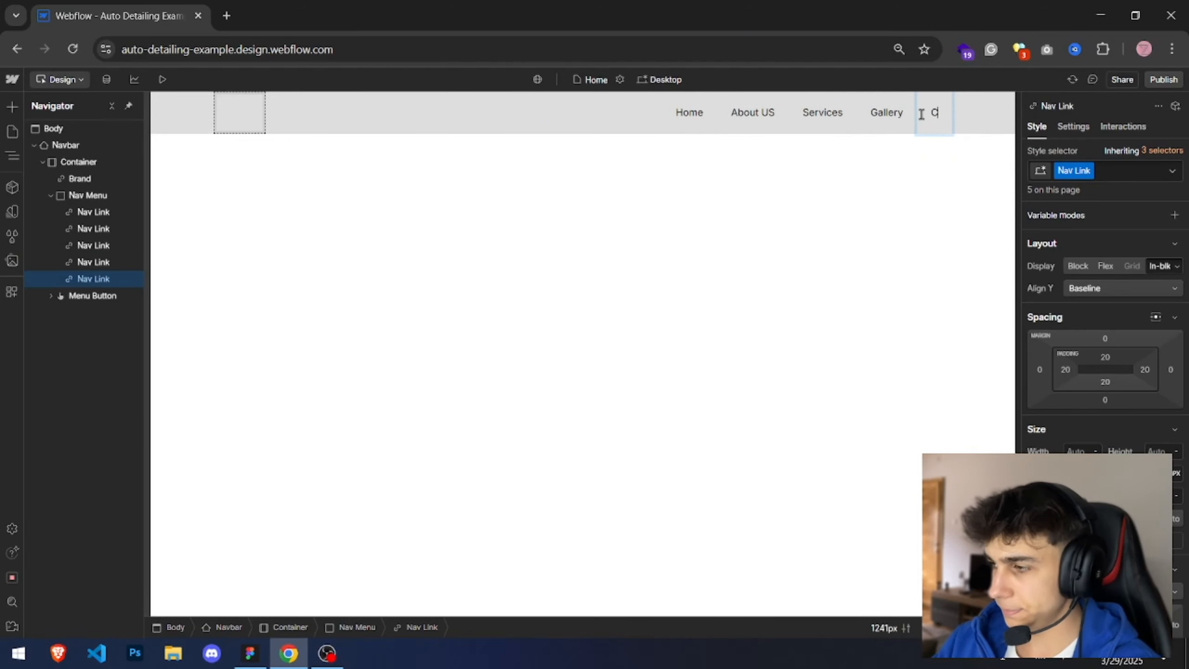
type("ontact")
key("Escape")
key("alt+Tab")
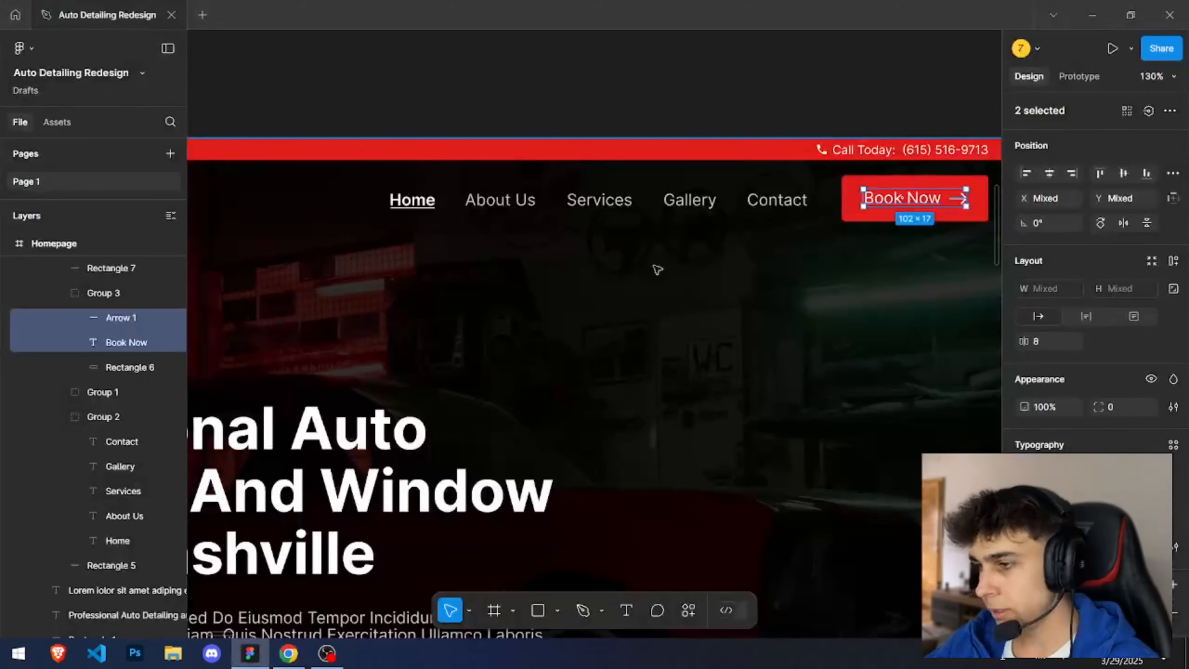
left_click(552, 128)
key("alt+Tab")
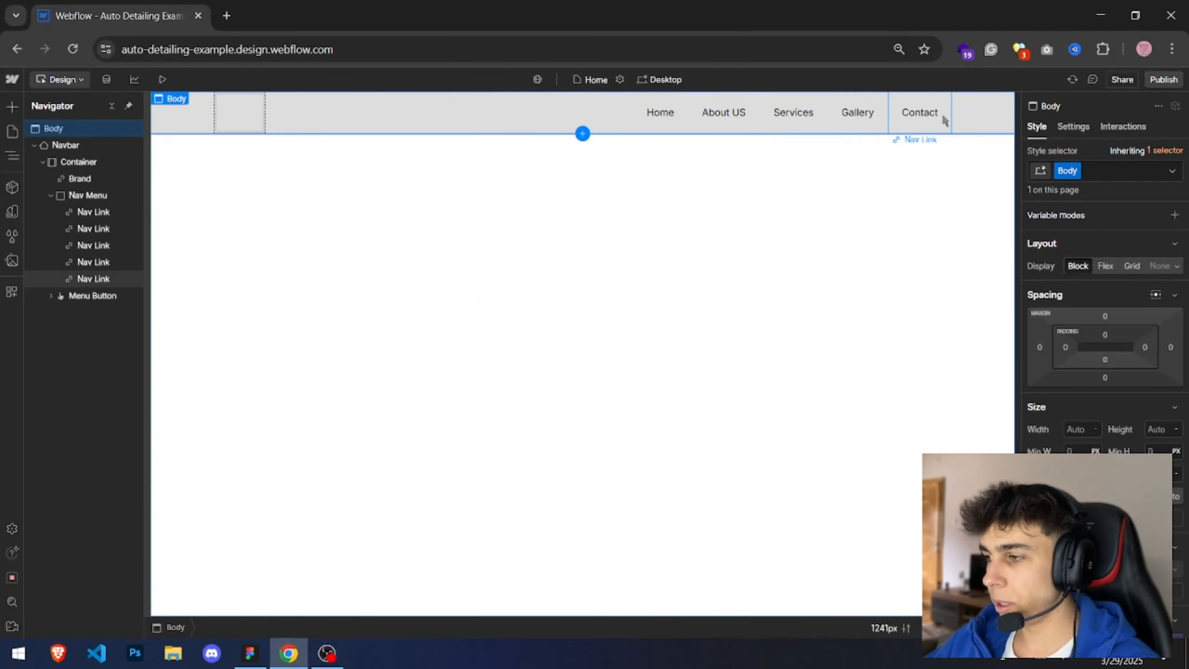
Step: Switch to the Figma design and inspect the navbar's Book Now button and its arrow icon
key("alt+Tab")
scroll(523, 108, "down", 3)
left_click_drag(462, 114, 714, 48)
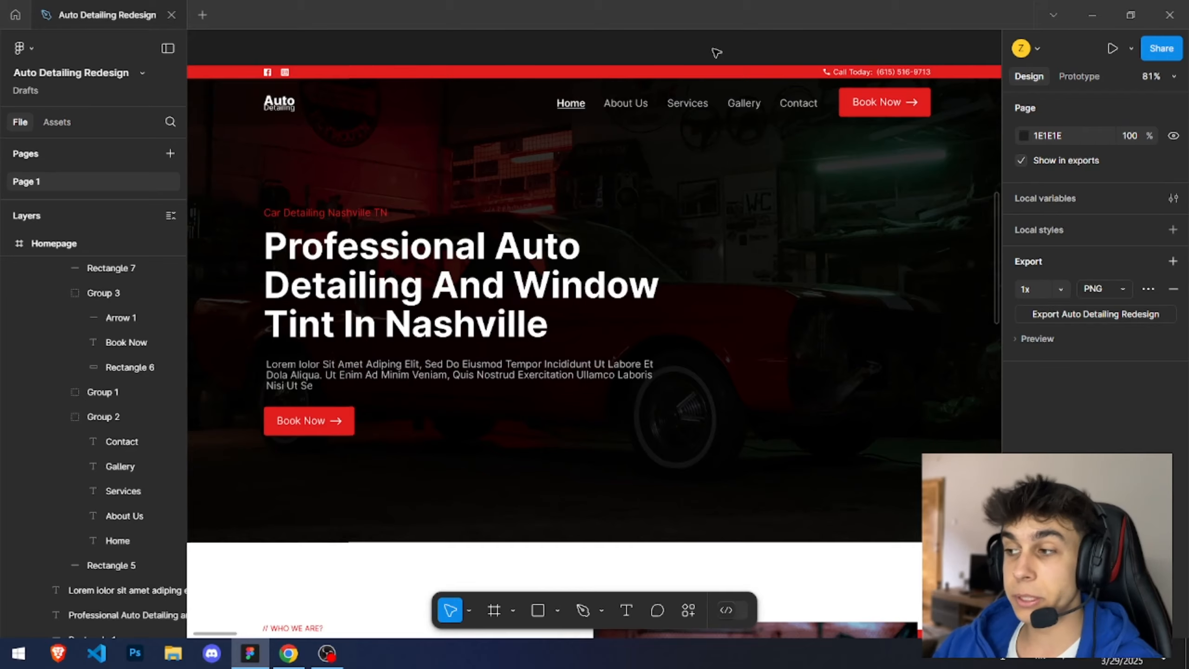
scroll(656, 131, "up", 7)
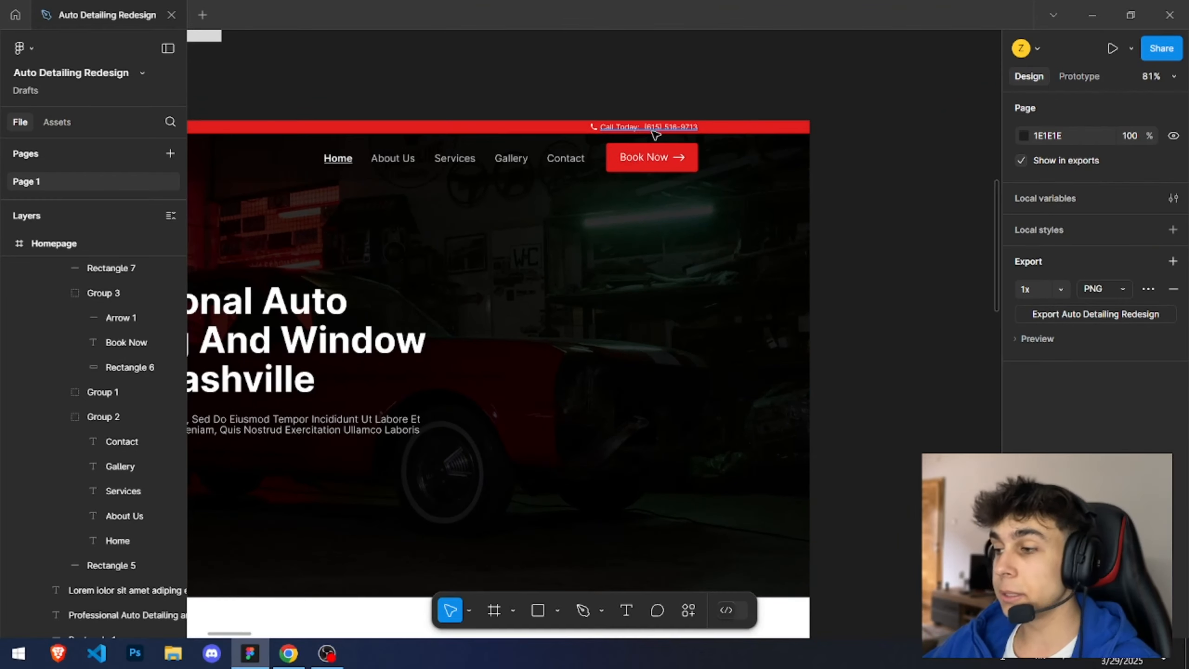
scroll(656, 164, "up", 3)
left_click(725, 220)
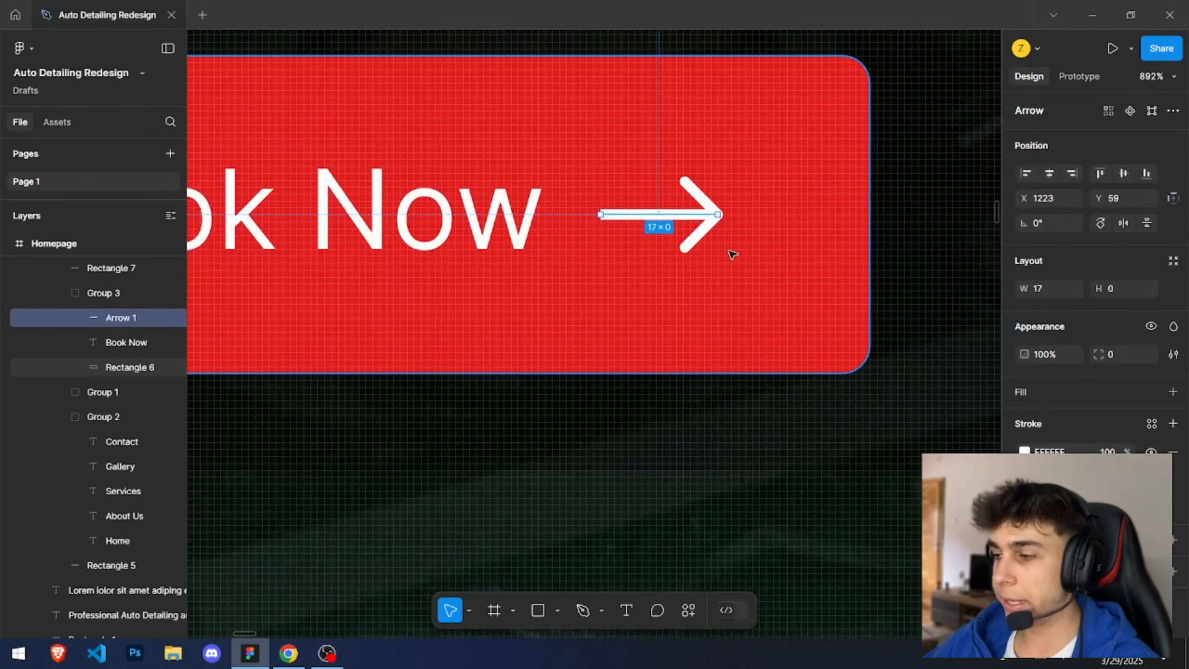
scroll(716, 230, "down", 2)
scroll(723, 222, "down", 3)
scroll(723, 223, "down", 5)
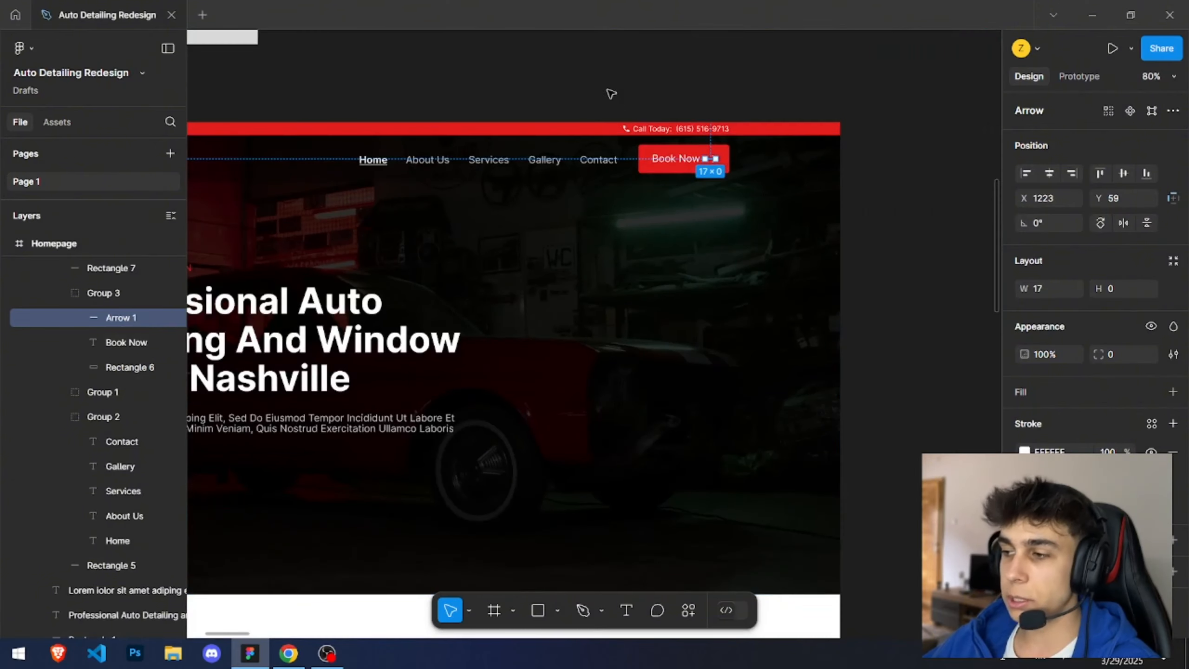
left_click(587, 77)
left_click_drag(586, 76, 483, 122)
scroll(582, 204, "up", 2)
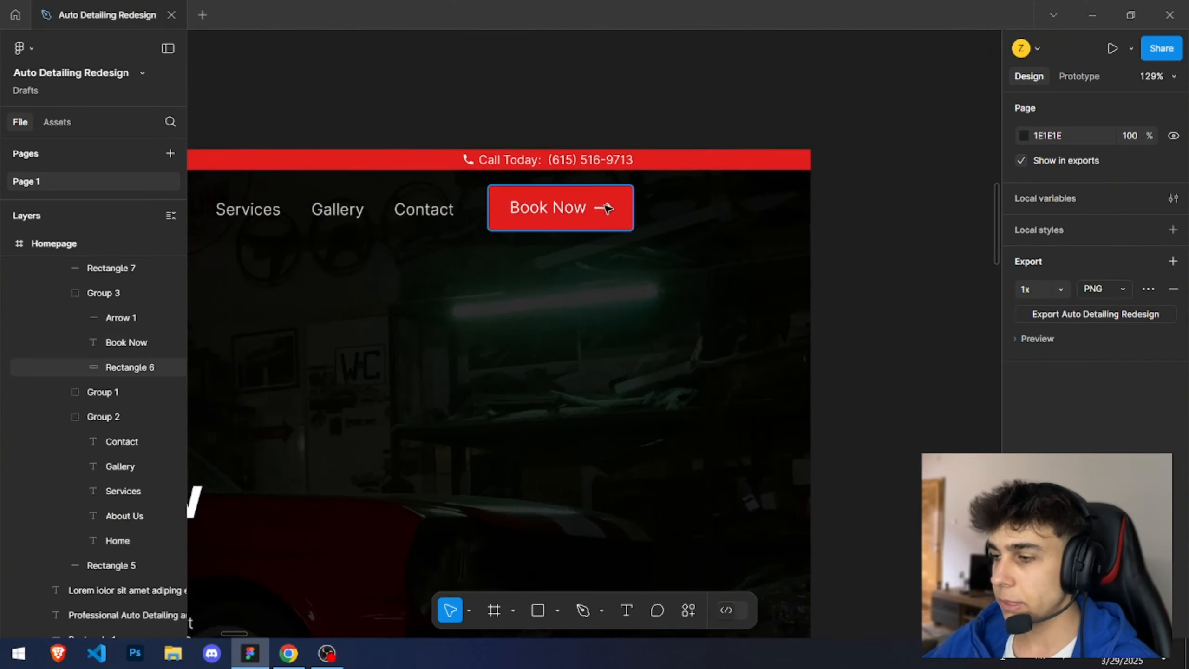
left_click(1092, 14)
left_click(1116, 9)
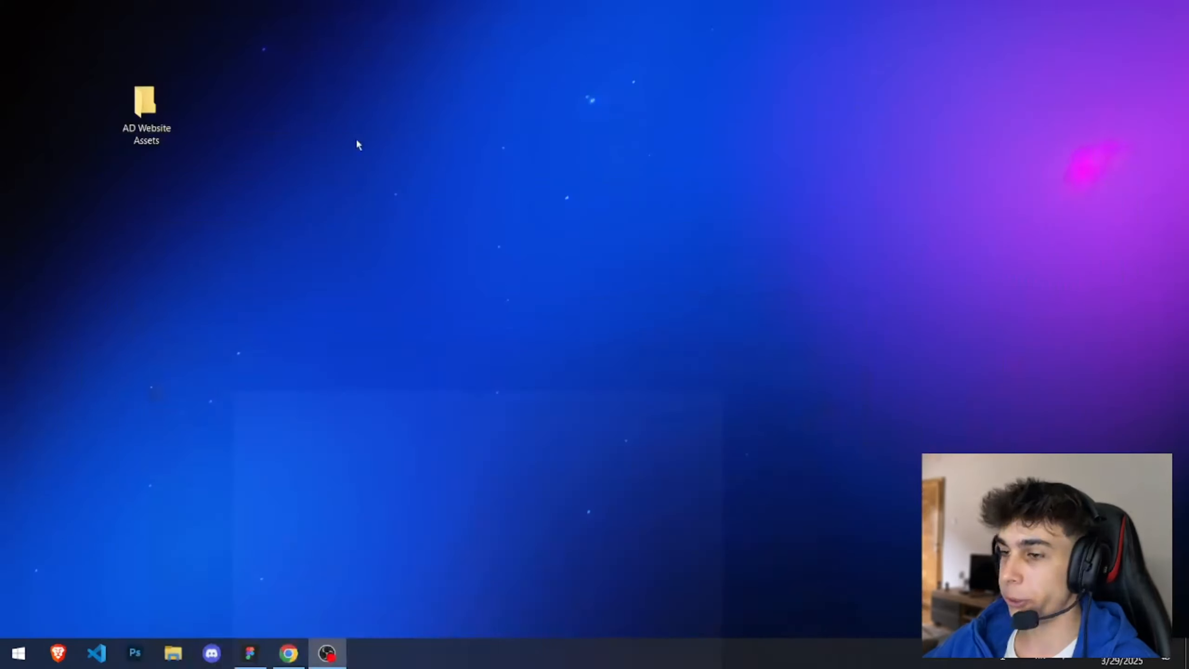
left_click_drag(155, 117, 42, 29)
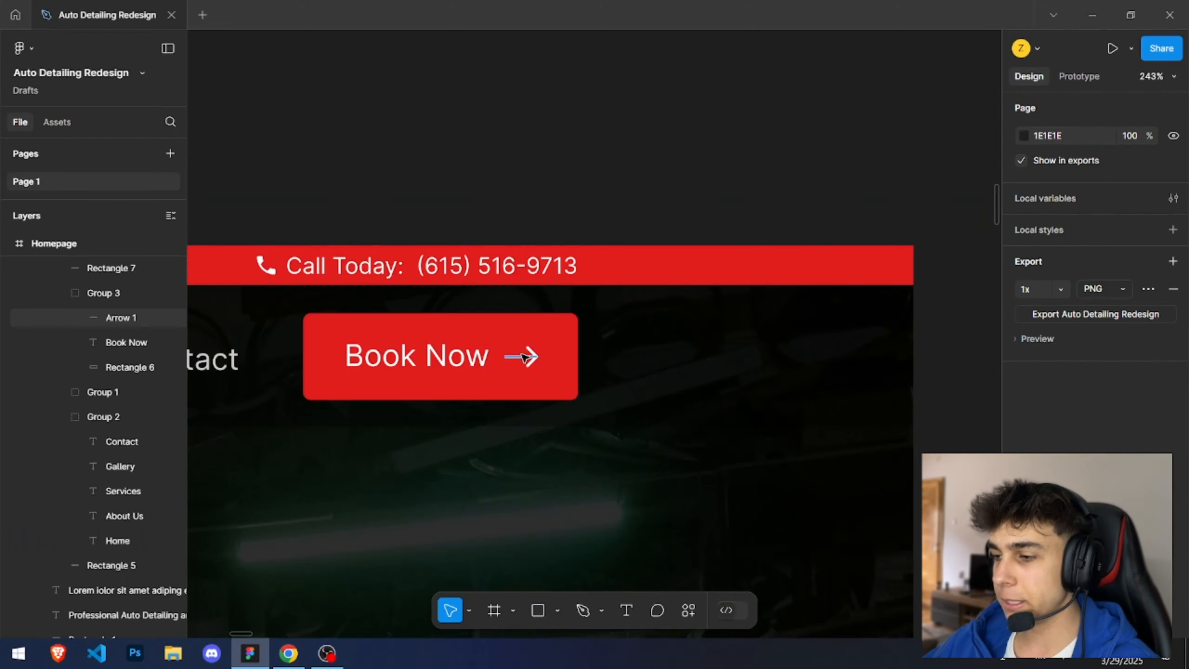
Step: Export the Book Now arrow as an SVG file named arrow-icon into the AD Website Assets folder
left_click(521, 356, "ctrl")
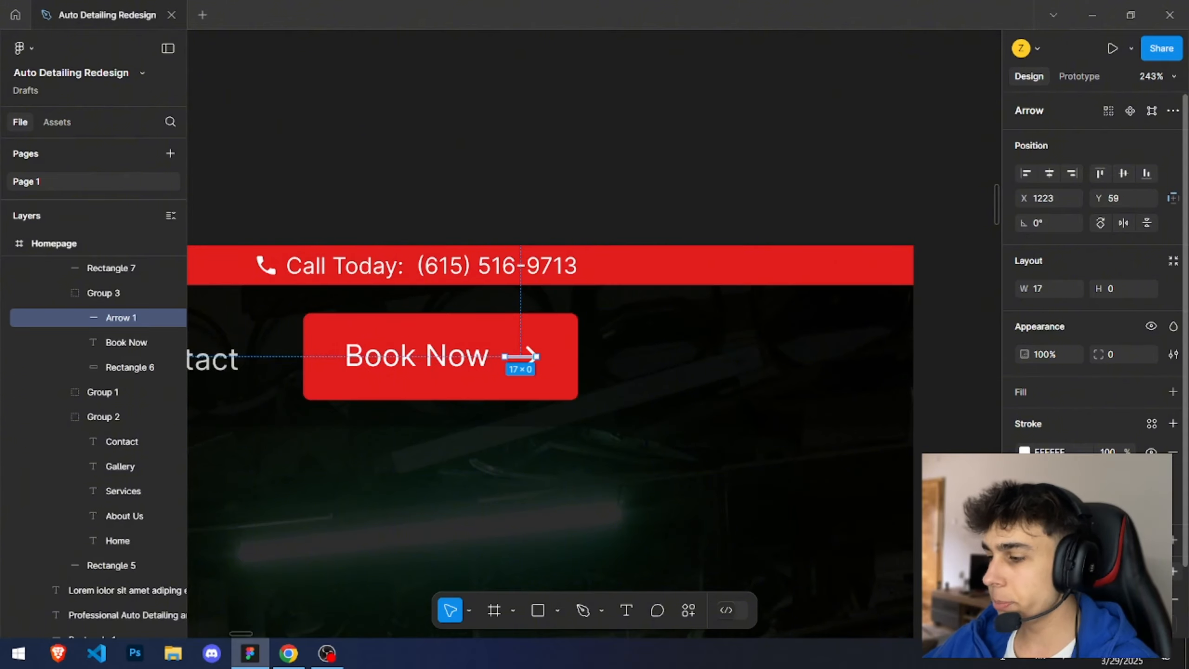
scroll(550, 328, "down", 3)
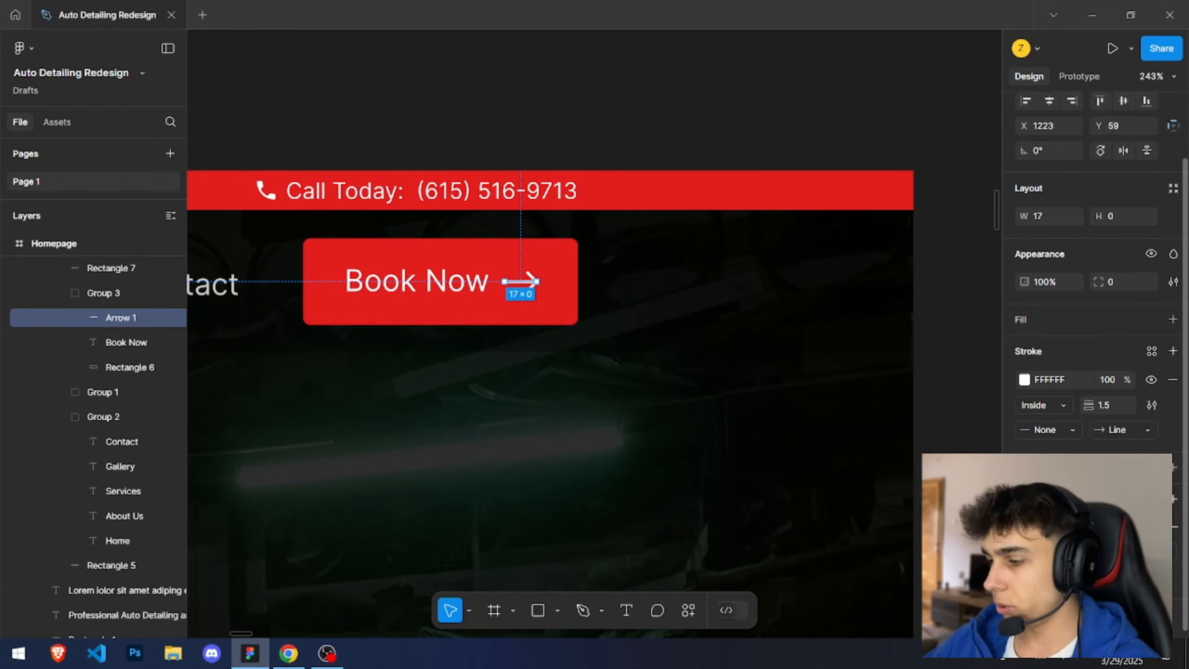
left_click(1086, 552)
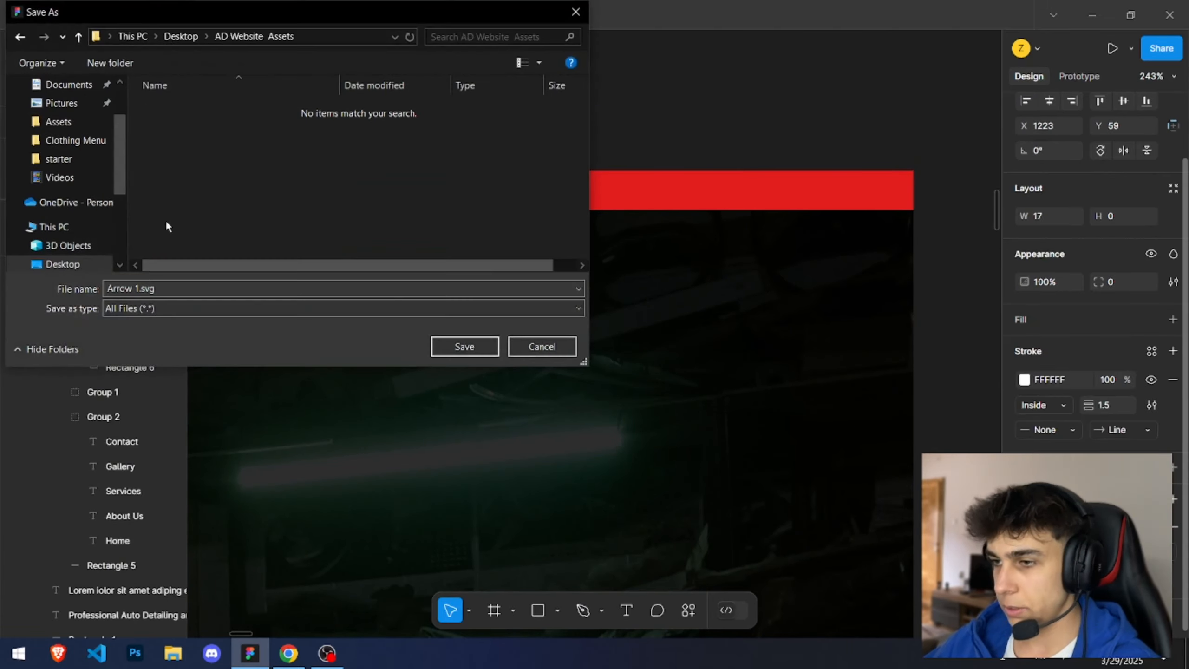
left_click(122, 289)
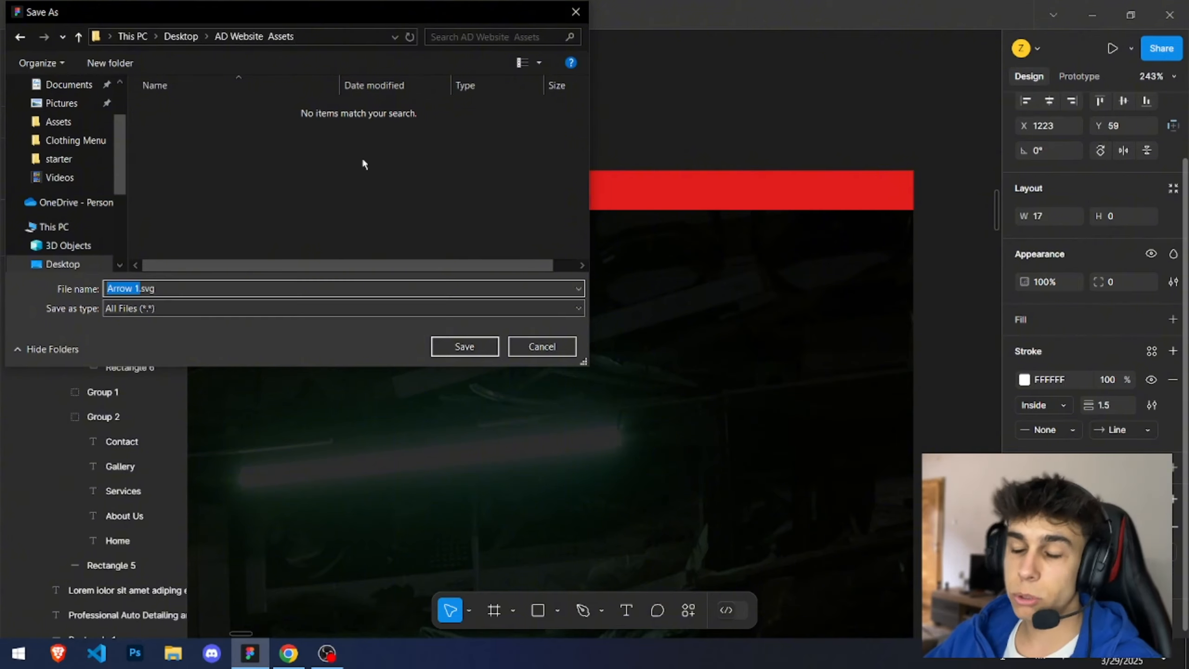
type("arrow-s")
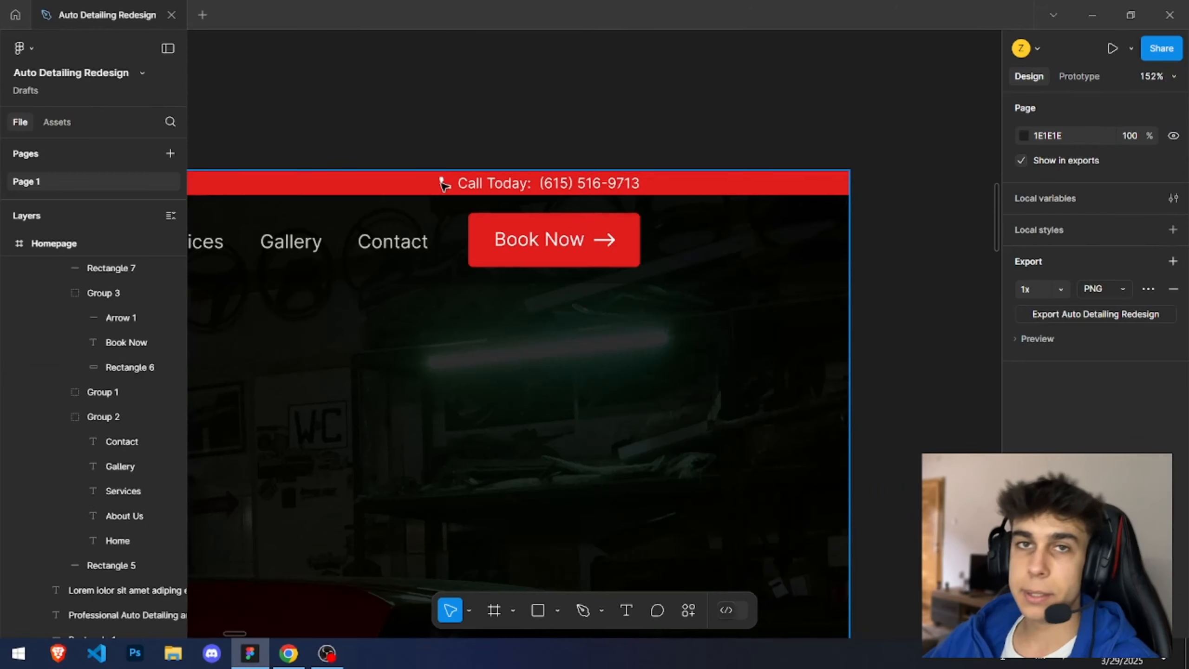
Step: Export the top bar's Facebook icon as an SVG named facebook-icon
scroll(443, 184, "down", 5)
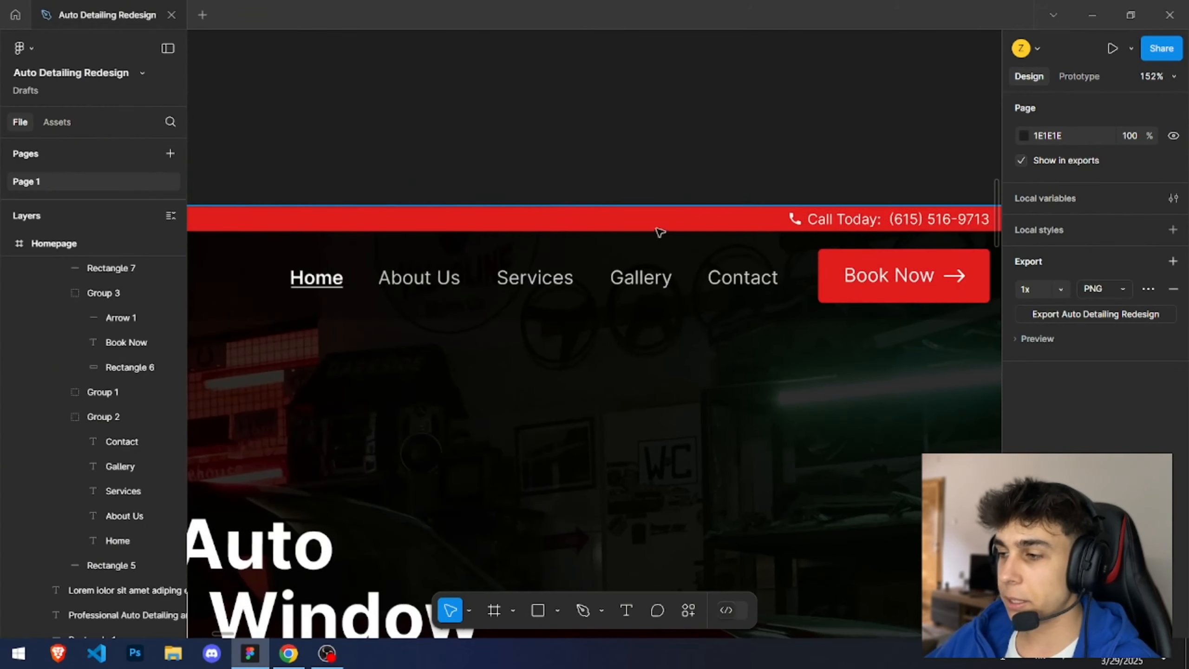
scroll(374, 164, "up", 10)
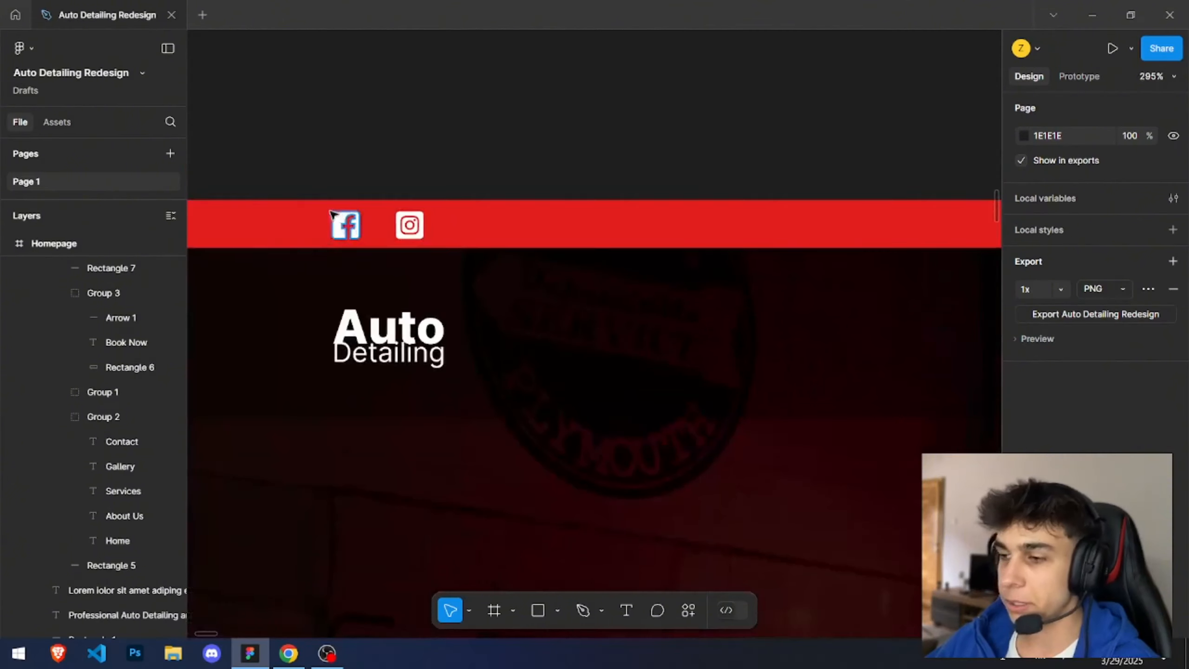
left_click(342, 224)
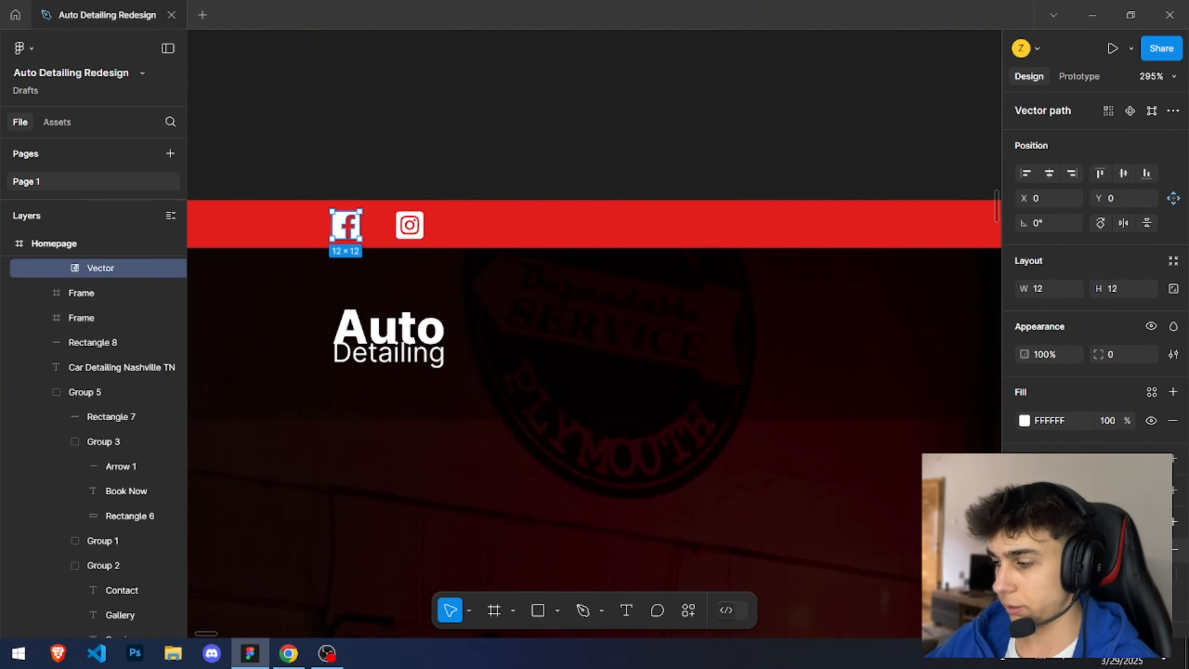
key("ctrl+shift+e")
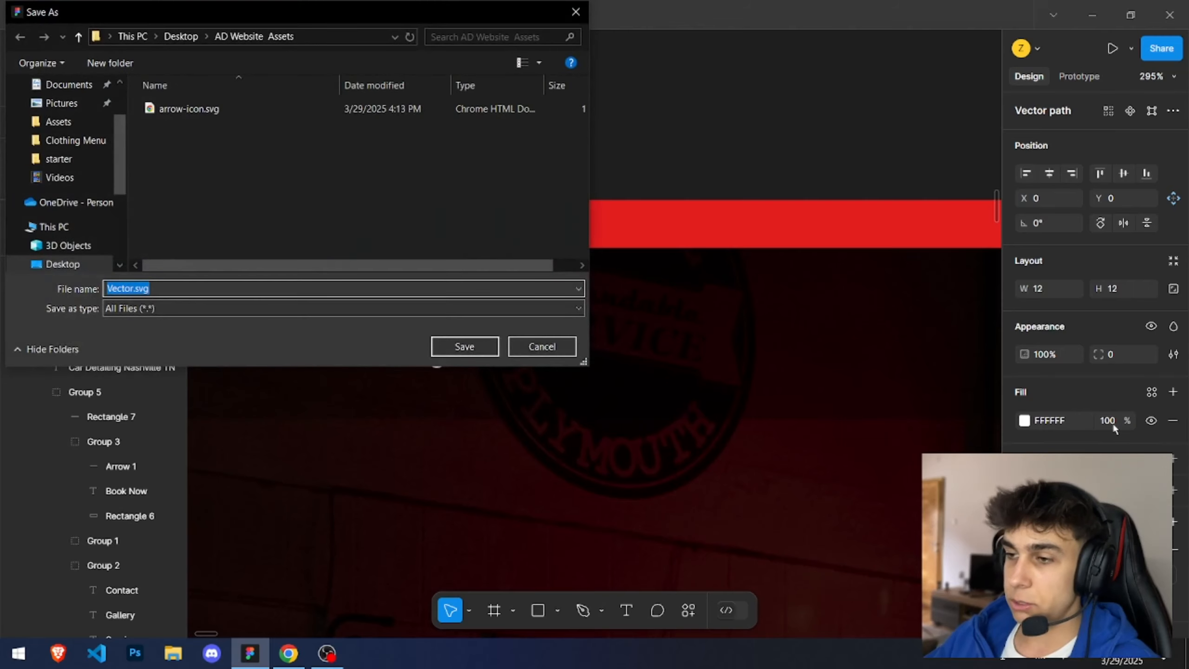
type("face")
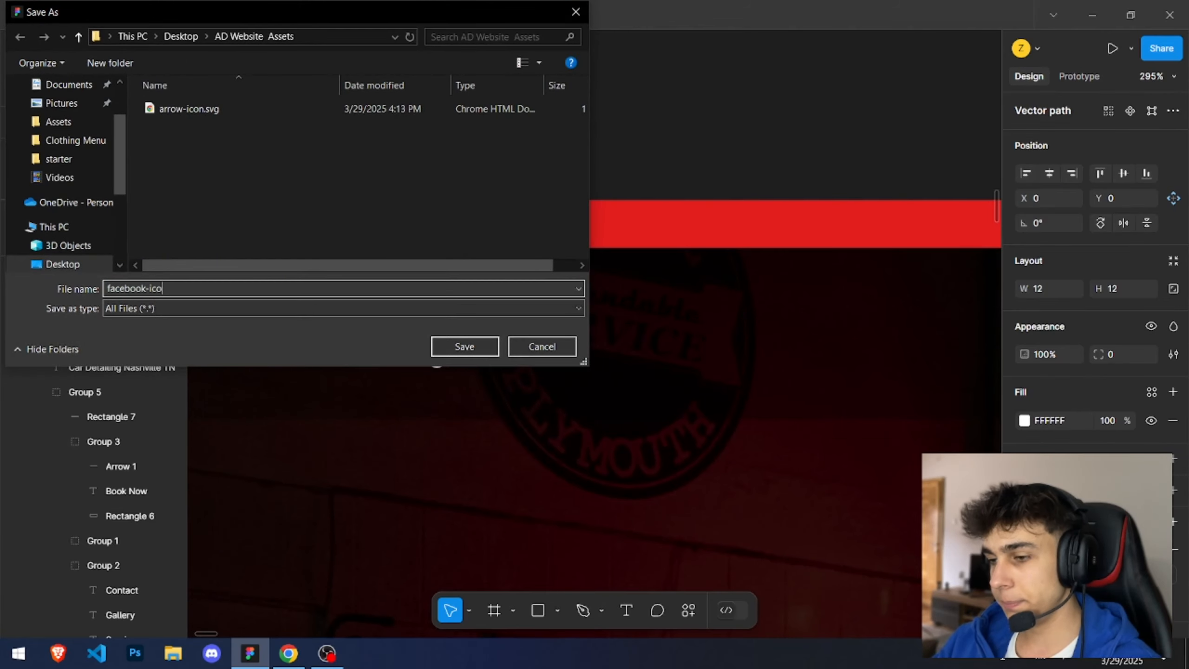
type("book-ico")
key("Return")
Step: Export the Instagram icon as an SVG named instagram-icon
left_click(1098, 550)
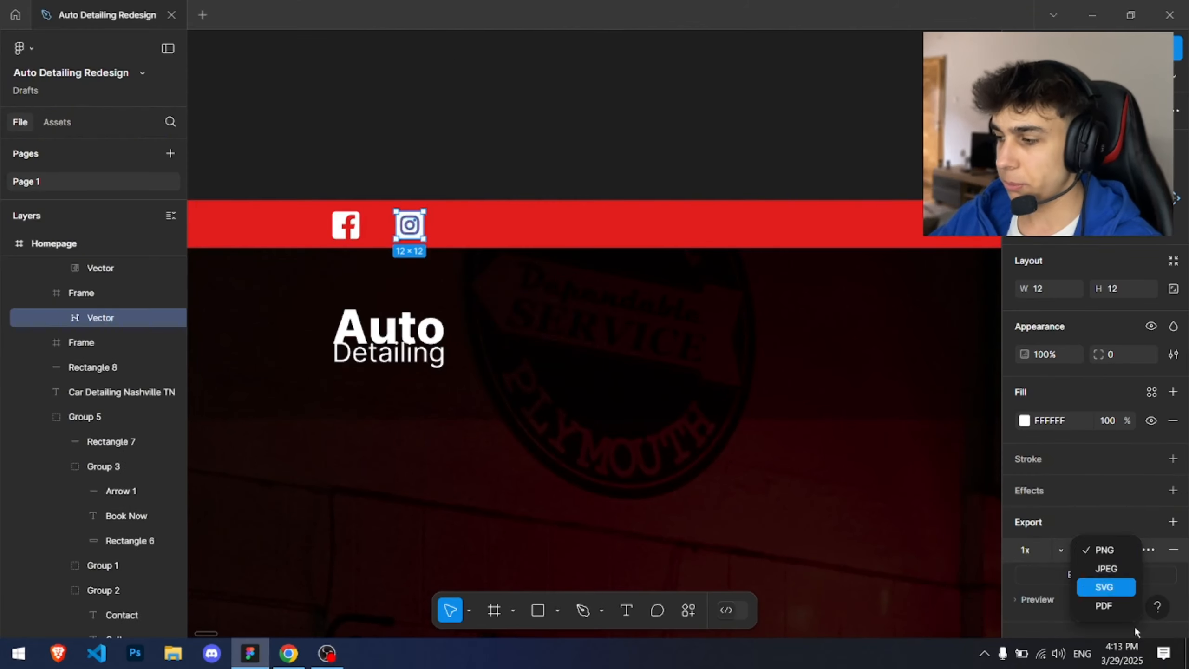
left_click(1106, 587)
left_click(1095, 575)
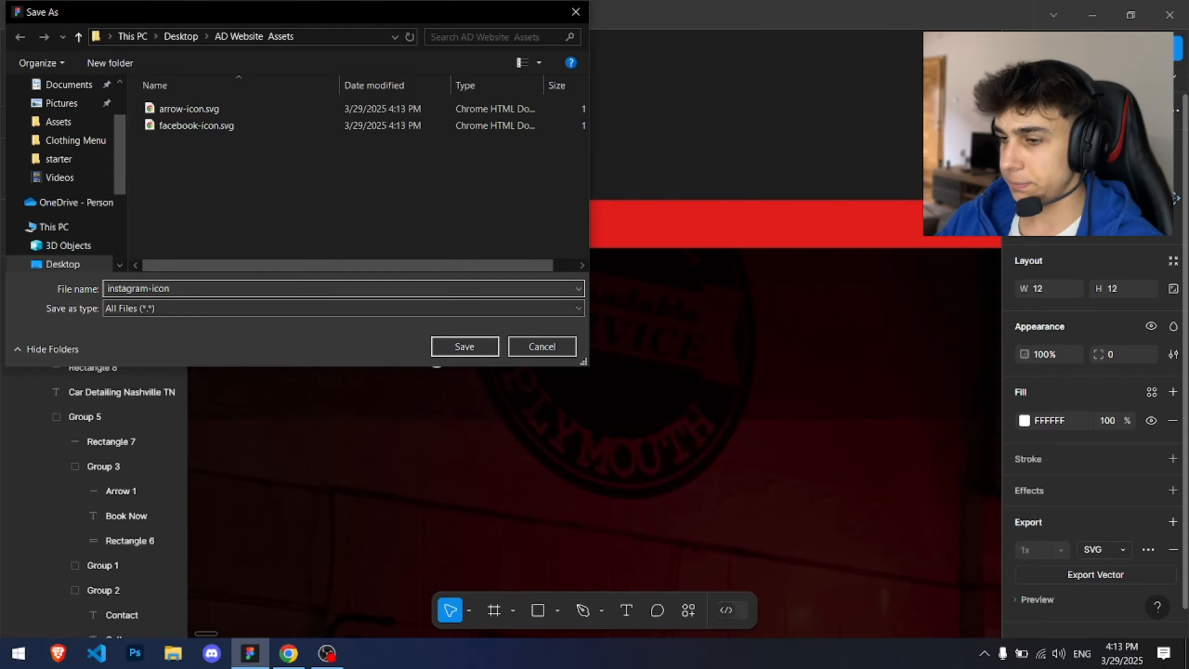
key("Return")
key("Escape")
Step: Export the Call Today phone icon as an SVG named phone-icon
scroll(783, 244, "down", 1)
left_click_drag(780, 262, 598, 364)
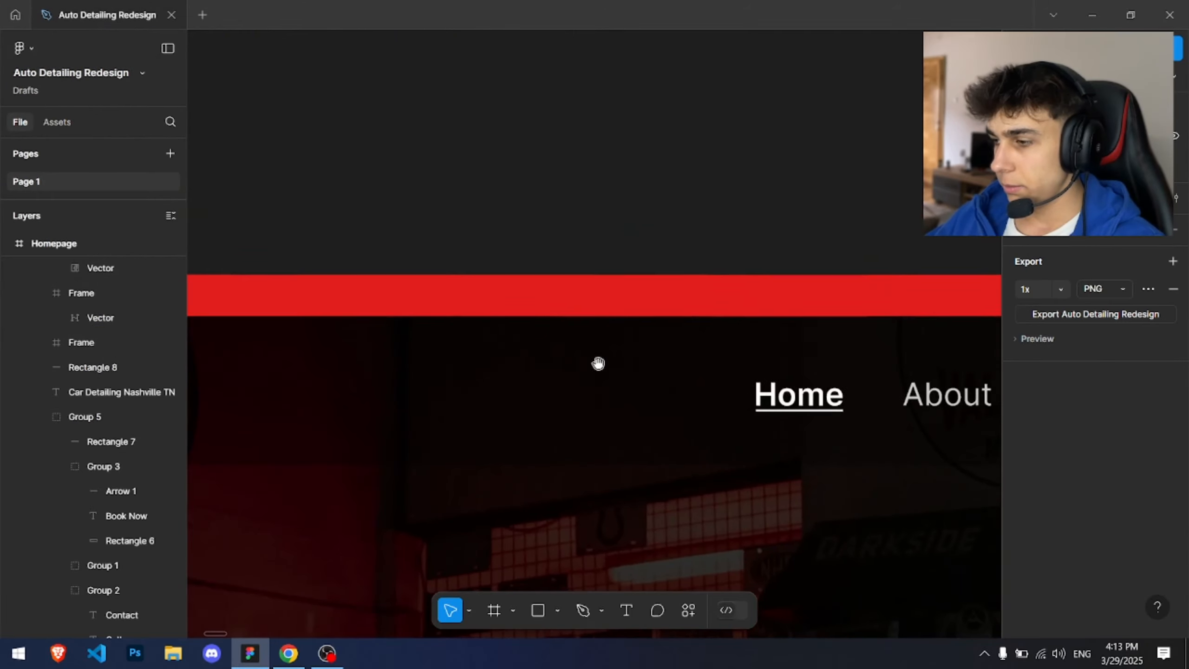
scroll(469, 300, "down", 3)
scroll(518, 300, "up", 3)
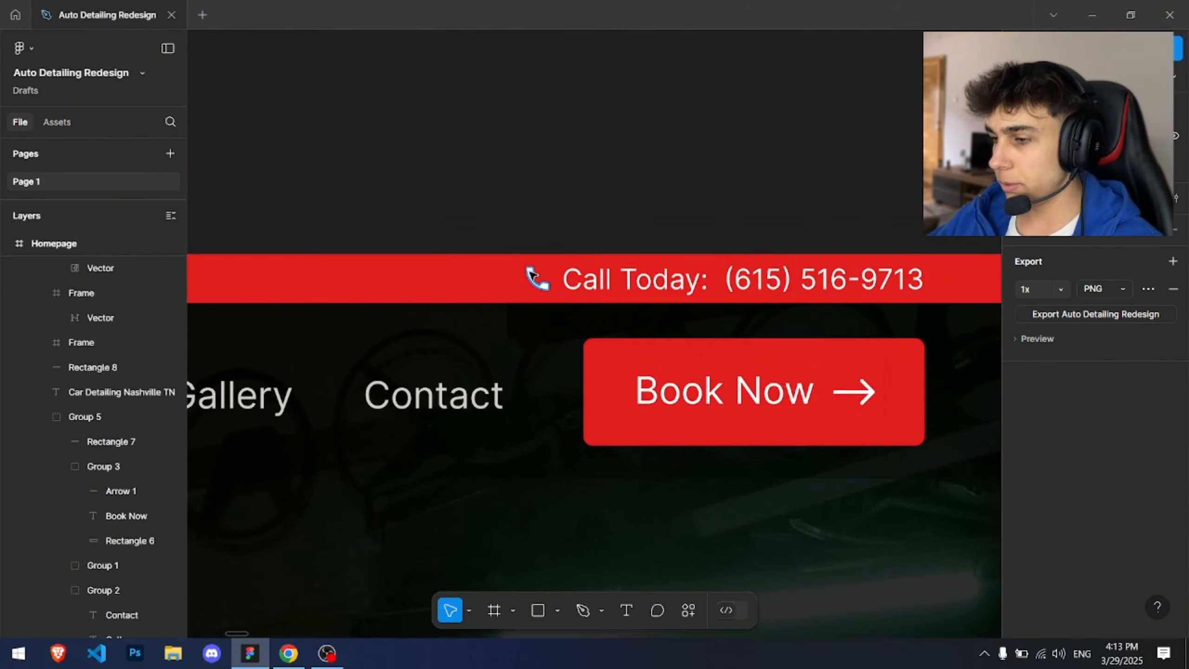
left_click(533, 276)
left_click(1104, 549)
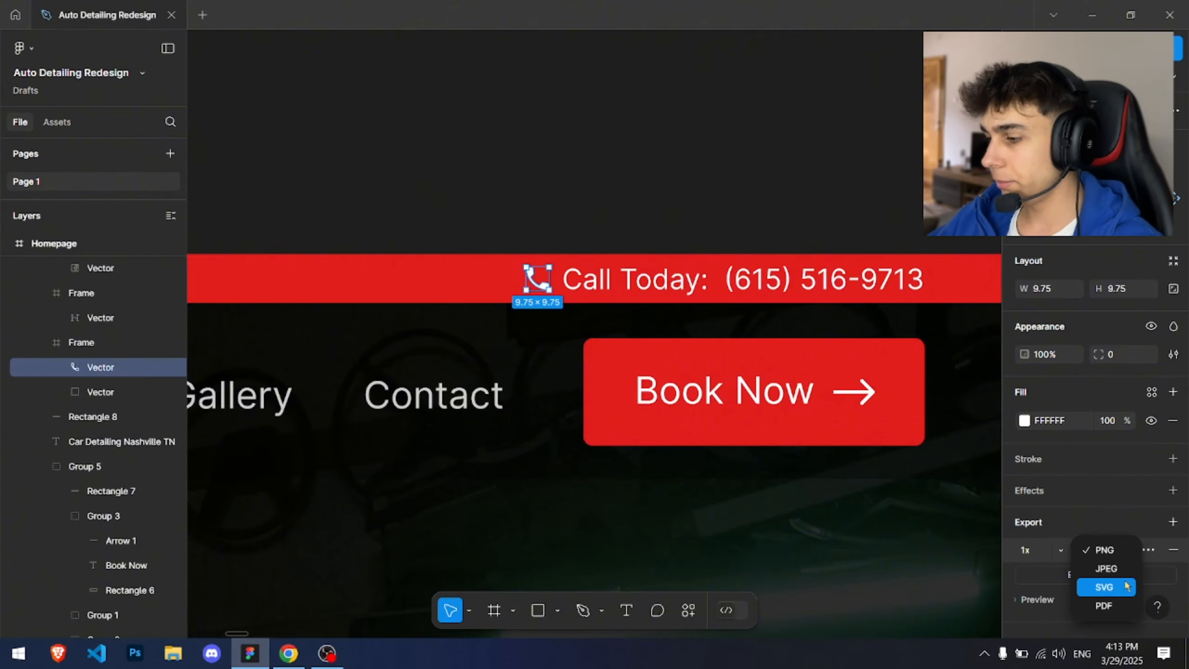
left_click(1125, 587)
left_click(1096, 574)
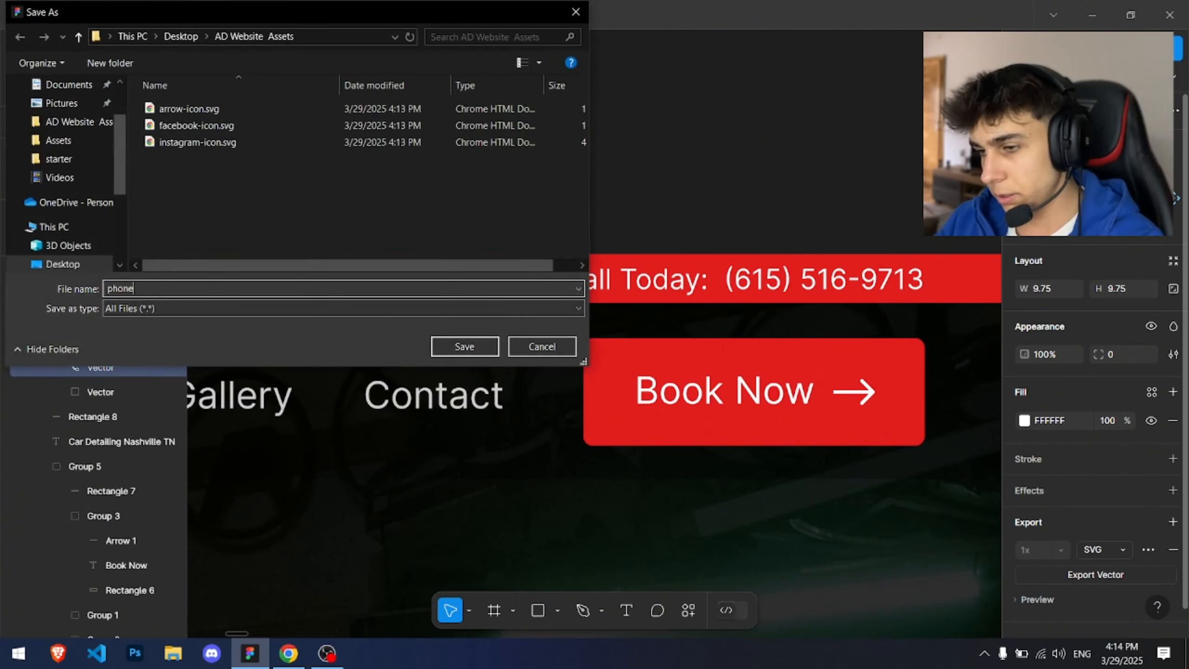
key("Return")
Step: Export the trophy icon from the Reward cards as an SVG named reward-icon
left_click(388, 189)
scroll(388, 188, "down", 7)
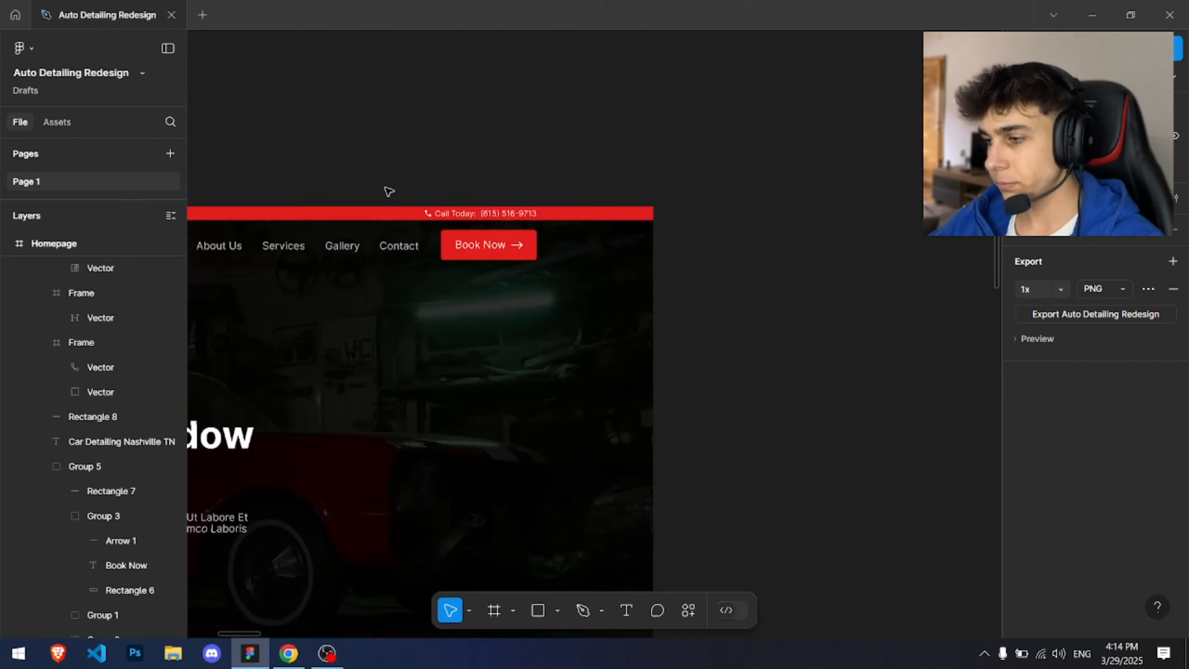
left_click_drag(389, 197, 750, 155)
scroll(329, 91, "up", 5)
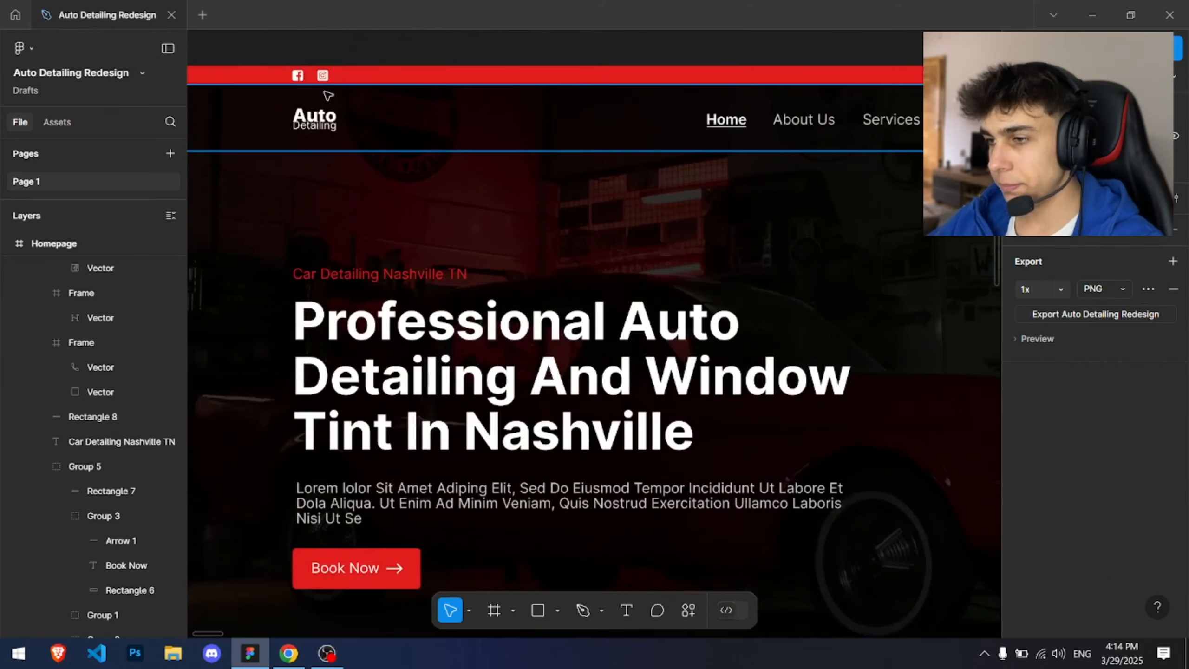
scroll(328, 93, "down", 5)
scroll(323, 122, "down", 10)
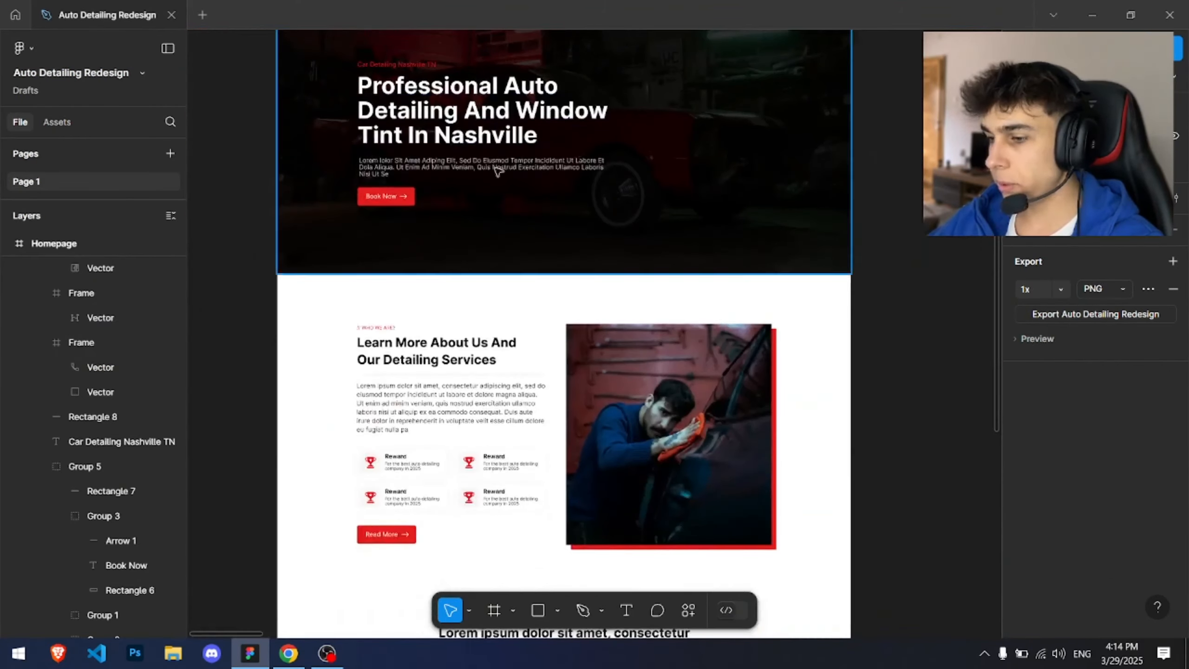
scroll(332, 174, "up", 5)
scroll(320, 145, "down", 1)
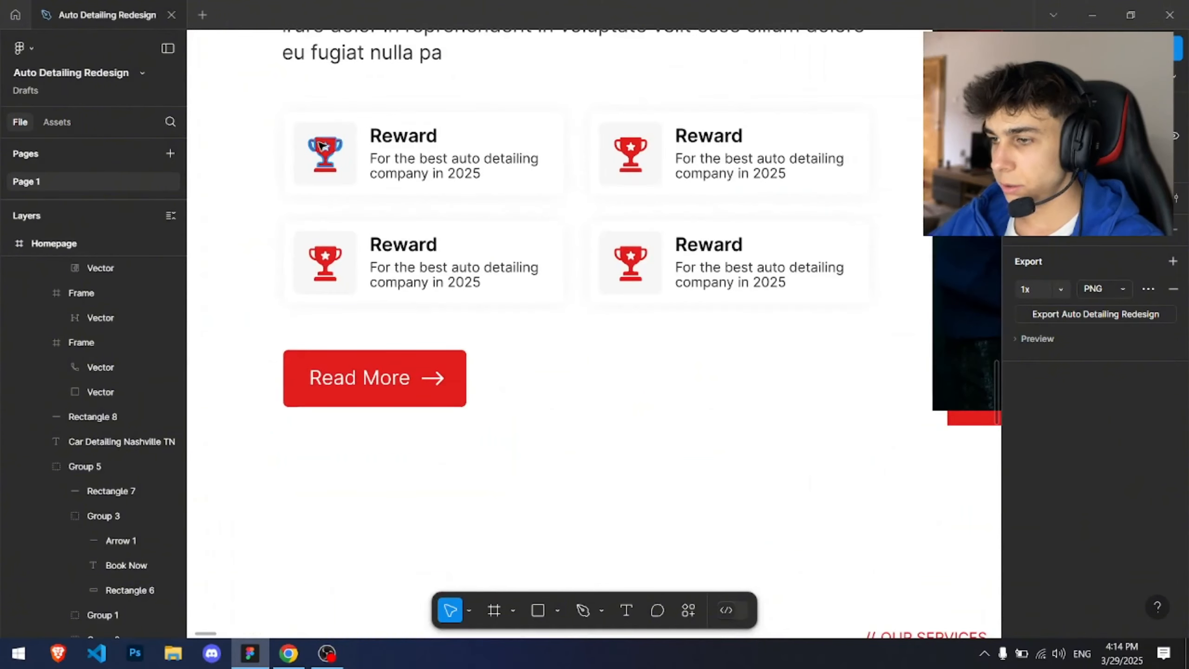
left_click(319, 144, "ctrl")
left_click(1173, 522)
left_click(1104, 549)
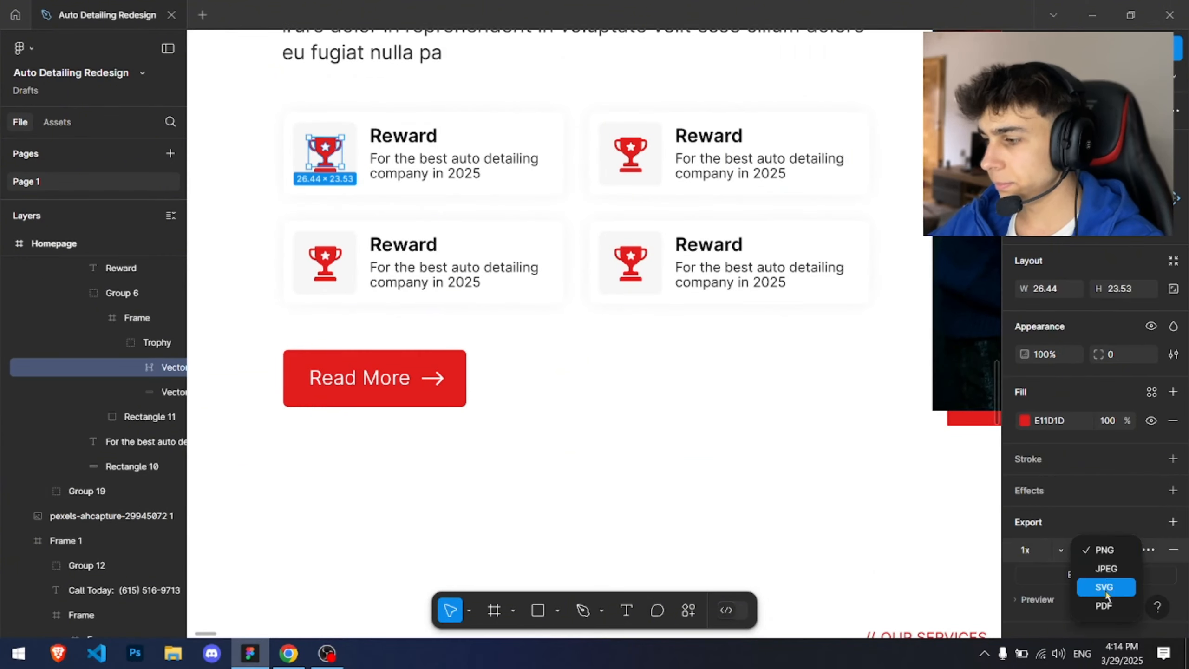
left_click(1101, 581)
left_click(1094, 574)
type("rewar")
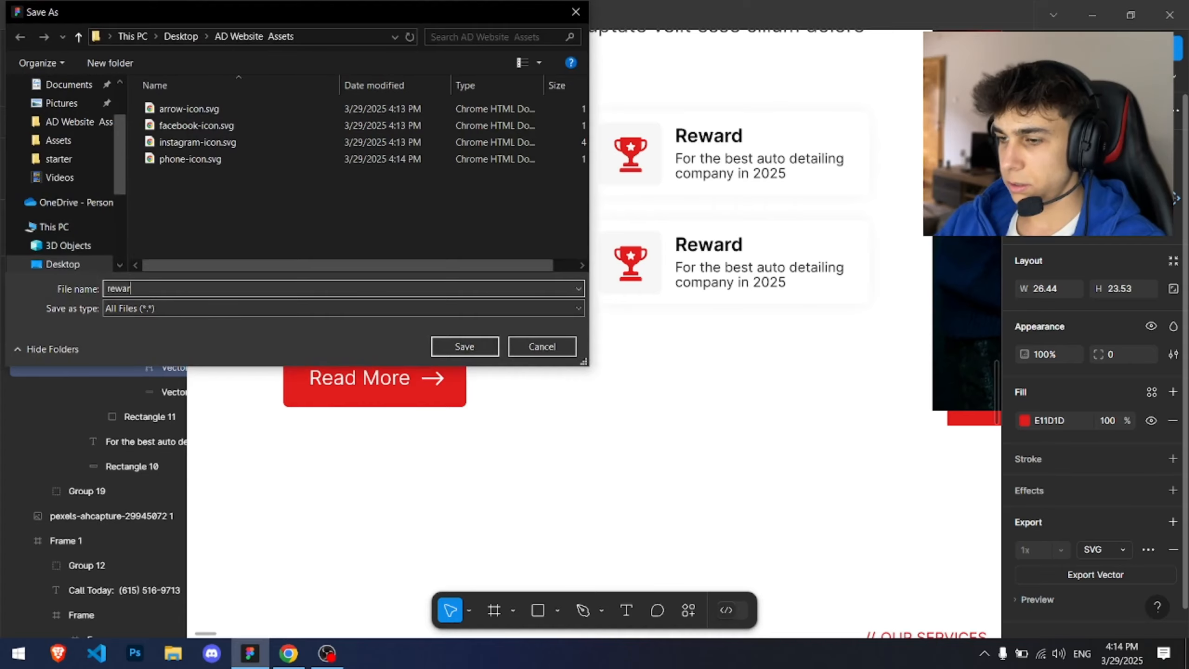
type("d-icon")
key("Return")
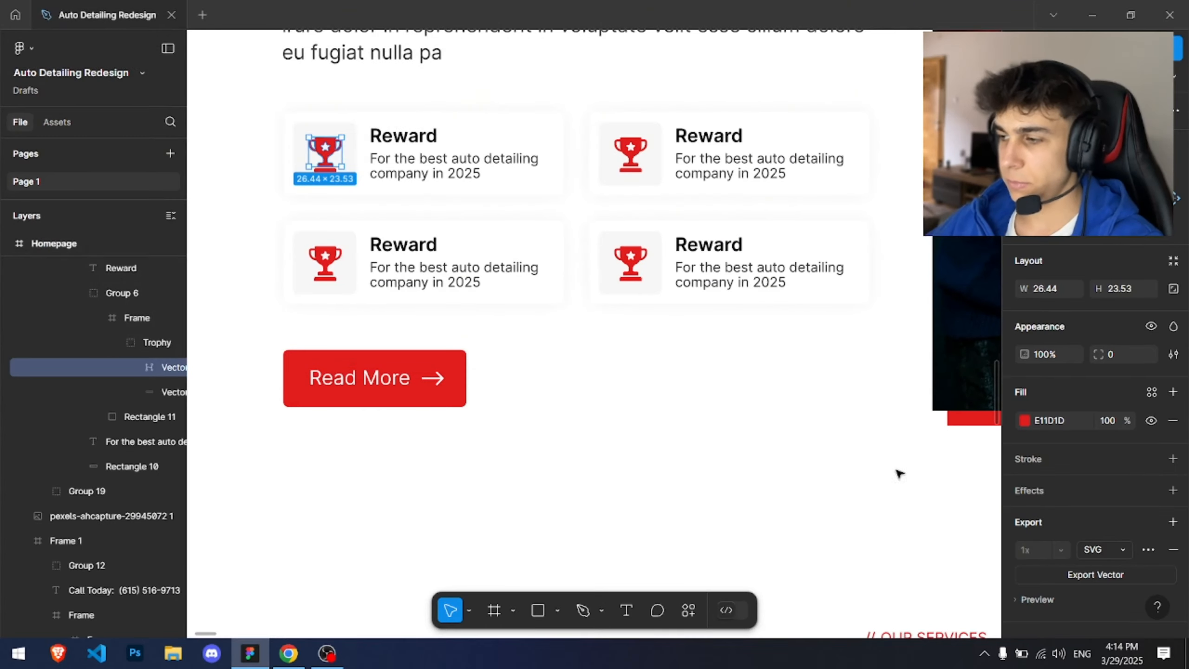
Step: Browse the design's about, services and contact sections for further icons to export
scroll(867, 427, "down", 3)
left_click_drag(854, 411, 636, 359)
left_click(453, 365, "ctrl")
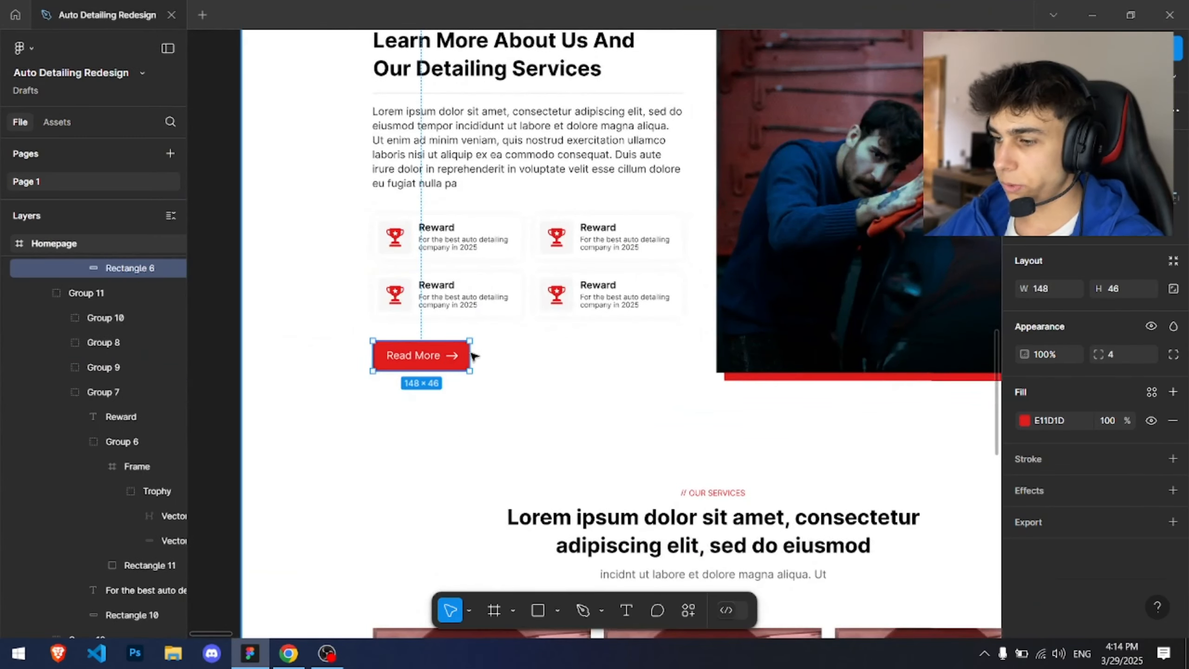
left_click(452, 357, "ctrl")
scroll(674, 393, "down", 5)
left_click_drag(759, 372, 618, 182)
scroll(617, 182, "down", 5)
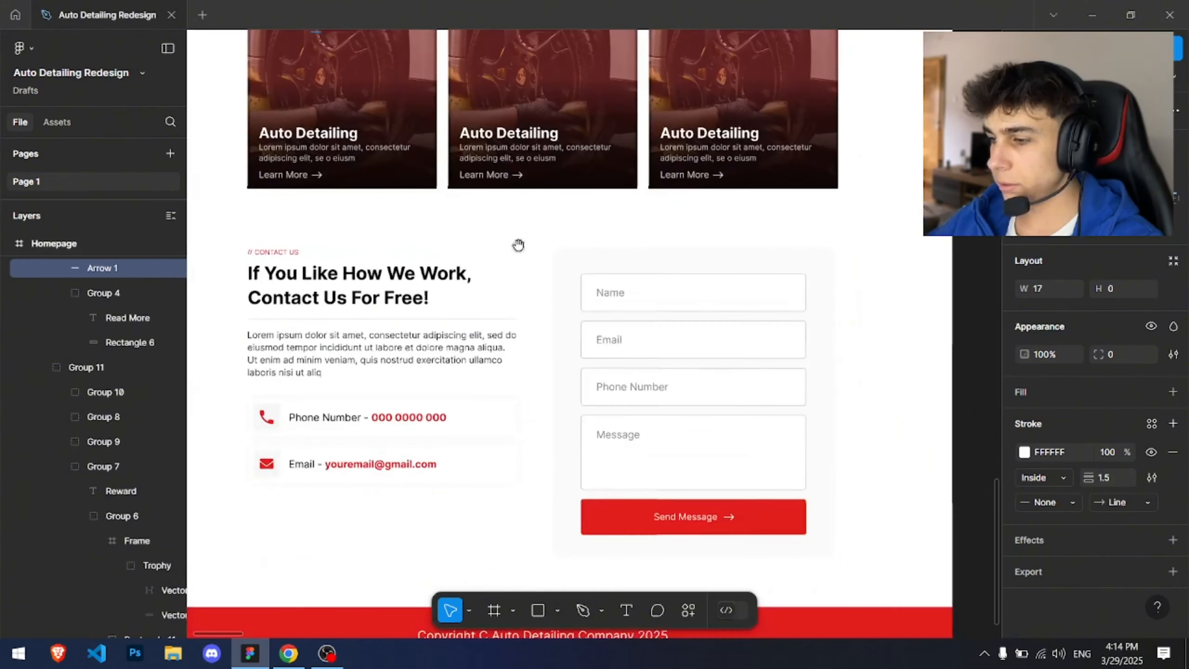
scroll(293, 46, "up", 1)
left_click(306, 164)
scroll(312, 178, "down", 1)
mouse_move(316, 243)
left_mouse_down()
mouse_move(355, 265)
mouse_move(331, 261)
left_mouse_up()
scroll(307, 290, "up", 1)
Step: Export the email envelope icon from the contact section as an SVG named email-icon
scroll(306, 290, "down", 3)
scroll(306, 293, "up", 6)
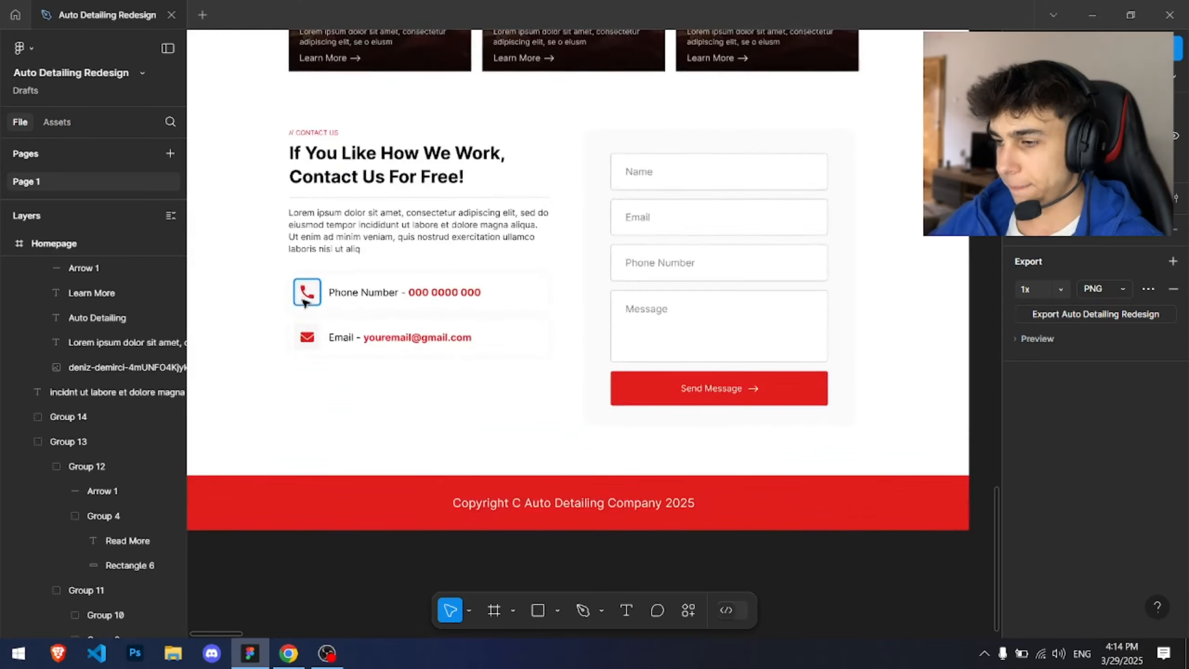
left_click(312, 370, "ctrl")
scroll(383, 305, "down", 2)
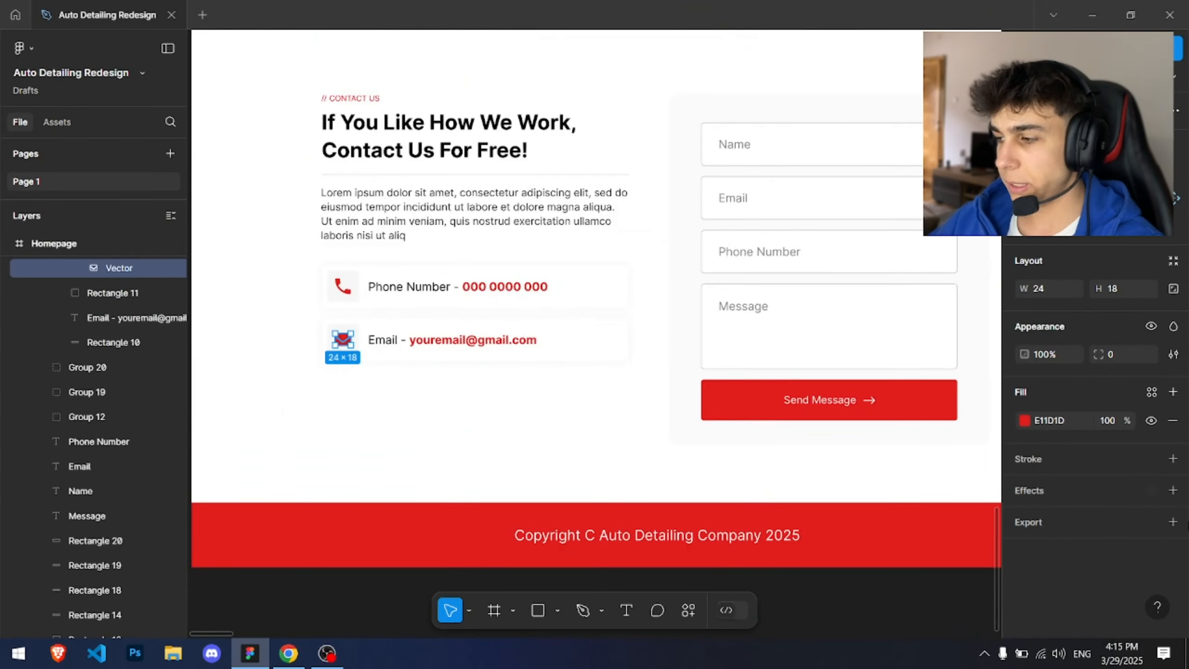
left_click(1172, 521)
left_click(1105, 550)
left_click(1106, 580)
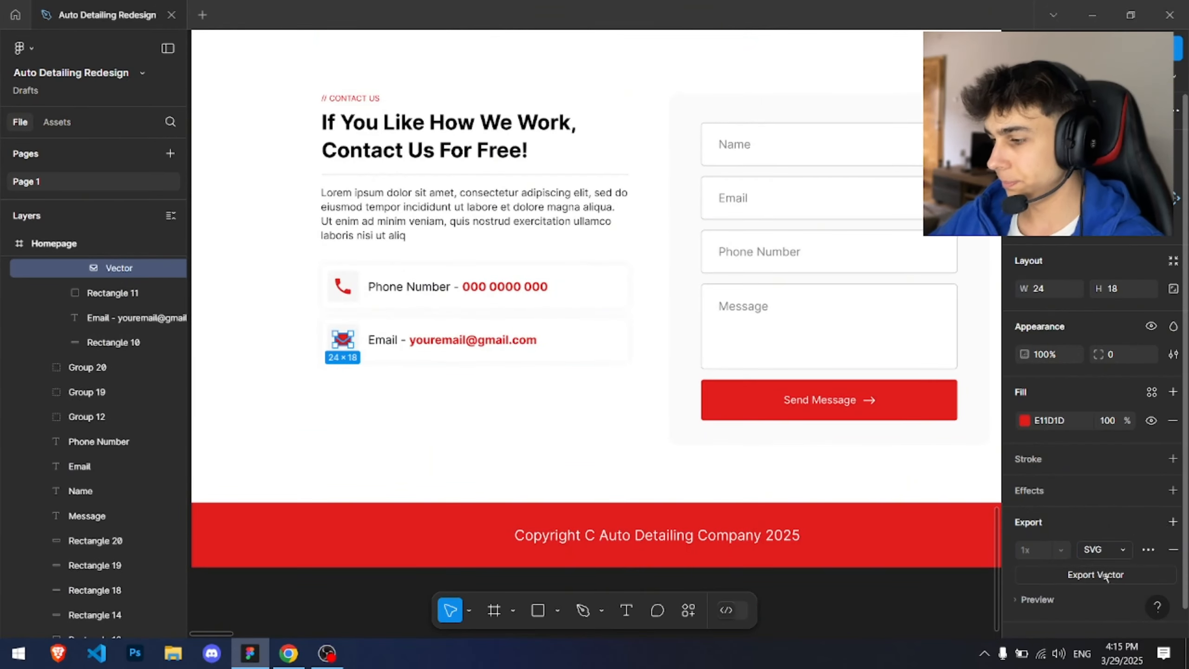
left_click(1105, 575)
type("email-icon")
key("Return")
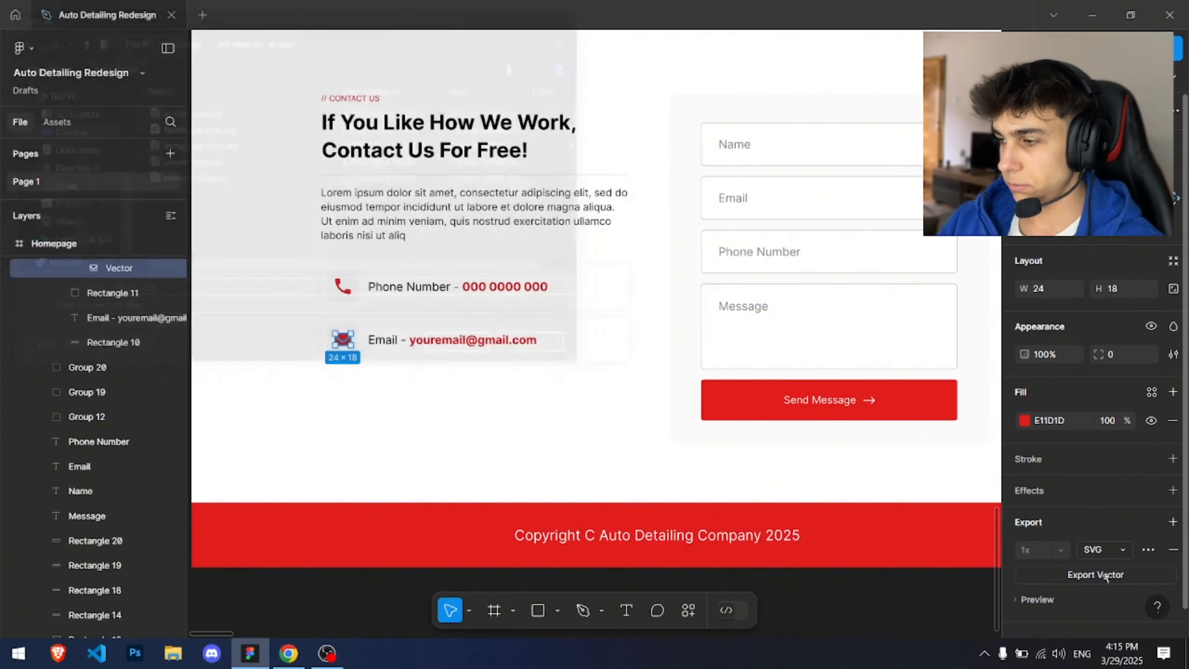
Step: Export the Auto Detailing logo group from the navbar as an SVG named logo
scroll(734, 356, "down", 5)
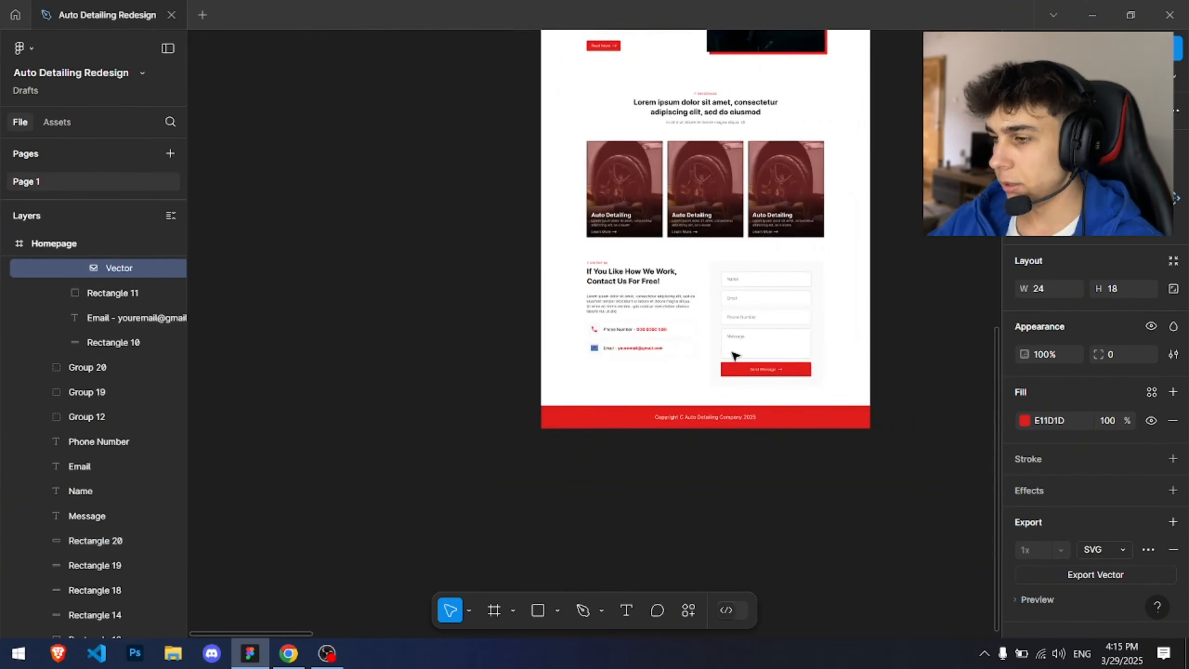
scroll(734, 356, "up", 10)
scroll(734, 356, "up", 2)
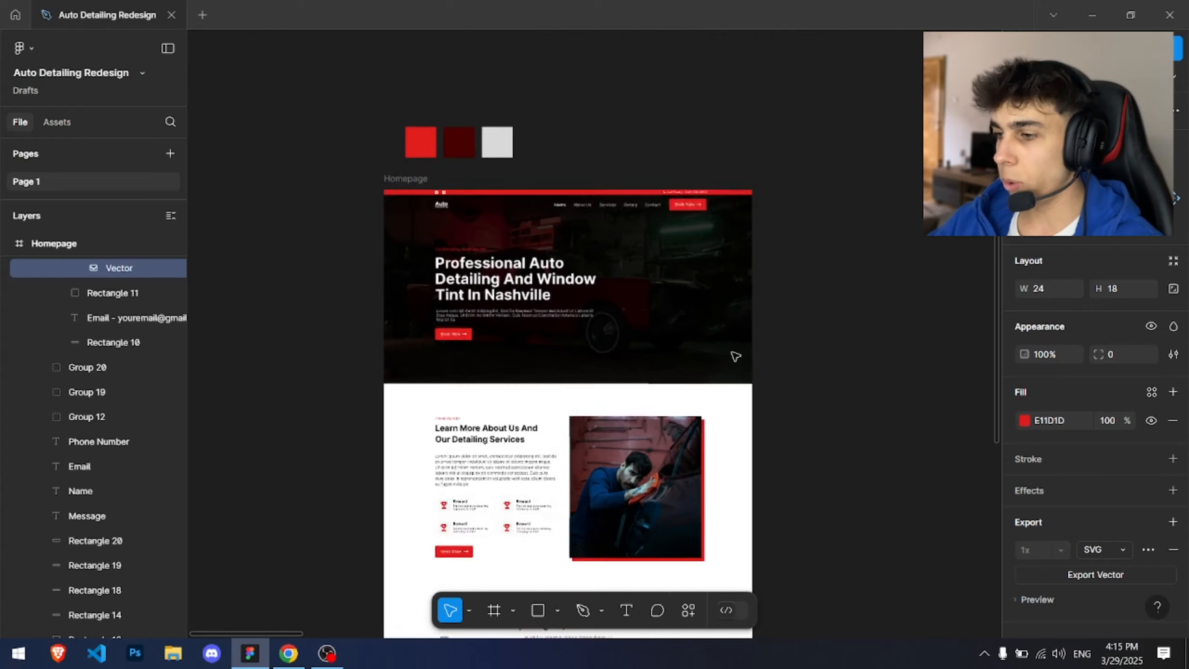
scroll(733, 356, "up", 4, "ctrl")
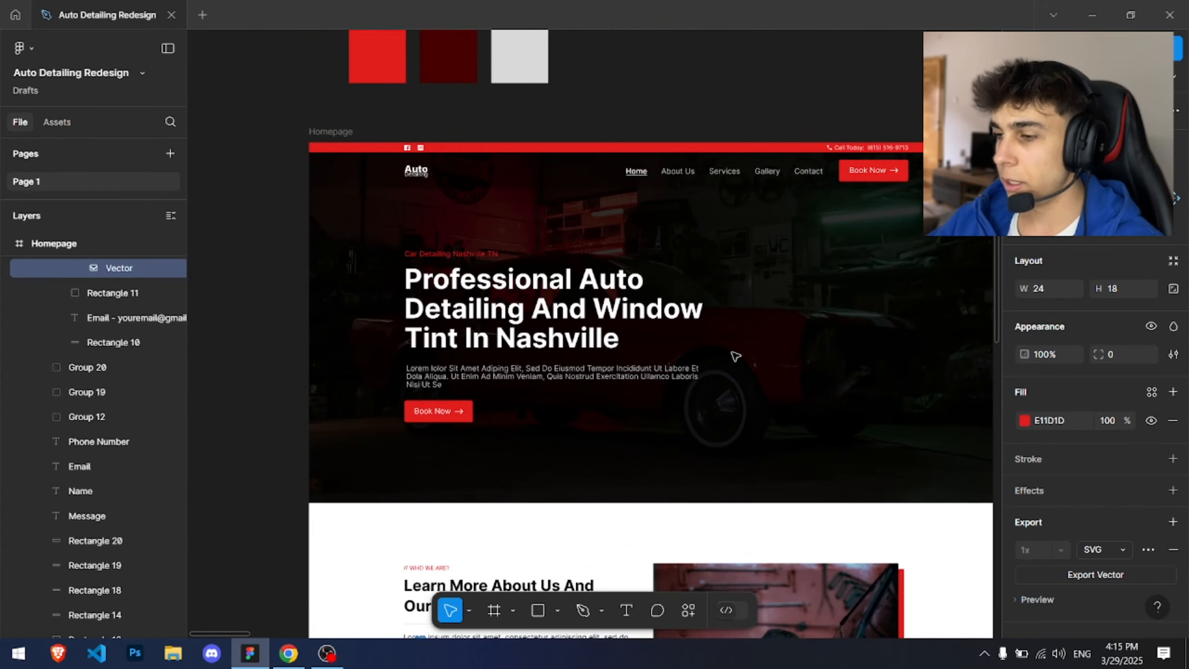
scroll(735, 356, "up", 3)
scroll(735, 356, "left", 3)
scroll(735, 356, "up", 5, "ctrl")
scroll(735, 356, "left", 5)
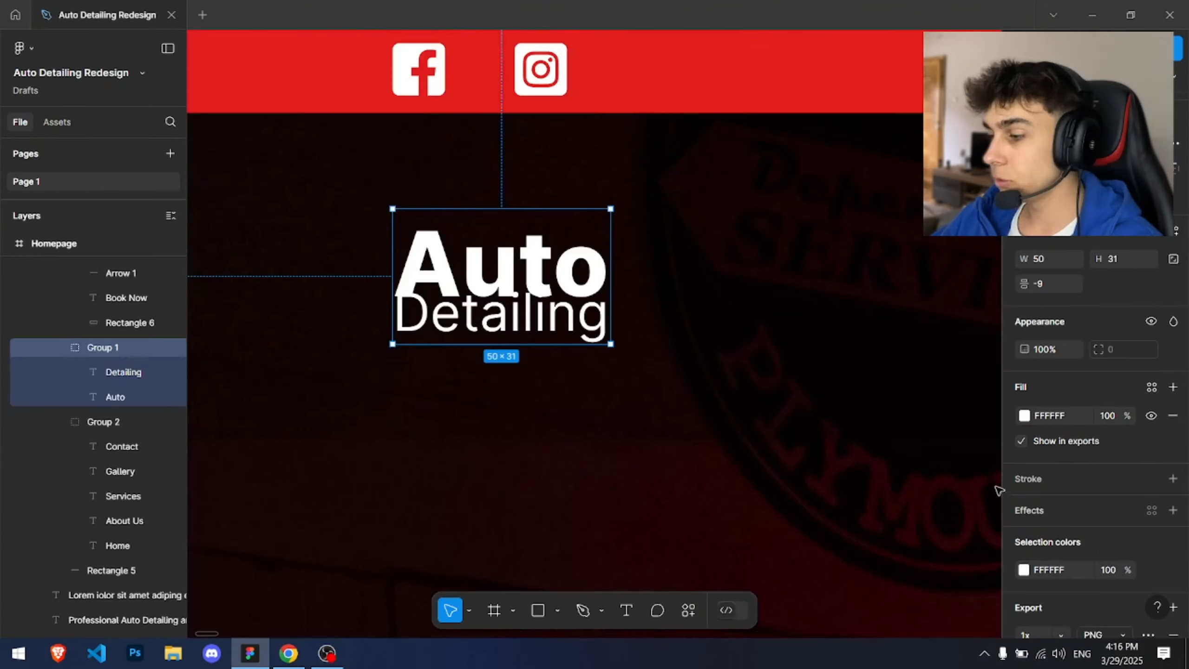
scroll(998, 489, "down", 2)
scroll(1091, 500, "down", 3)
left_click(1098, 526)
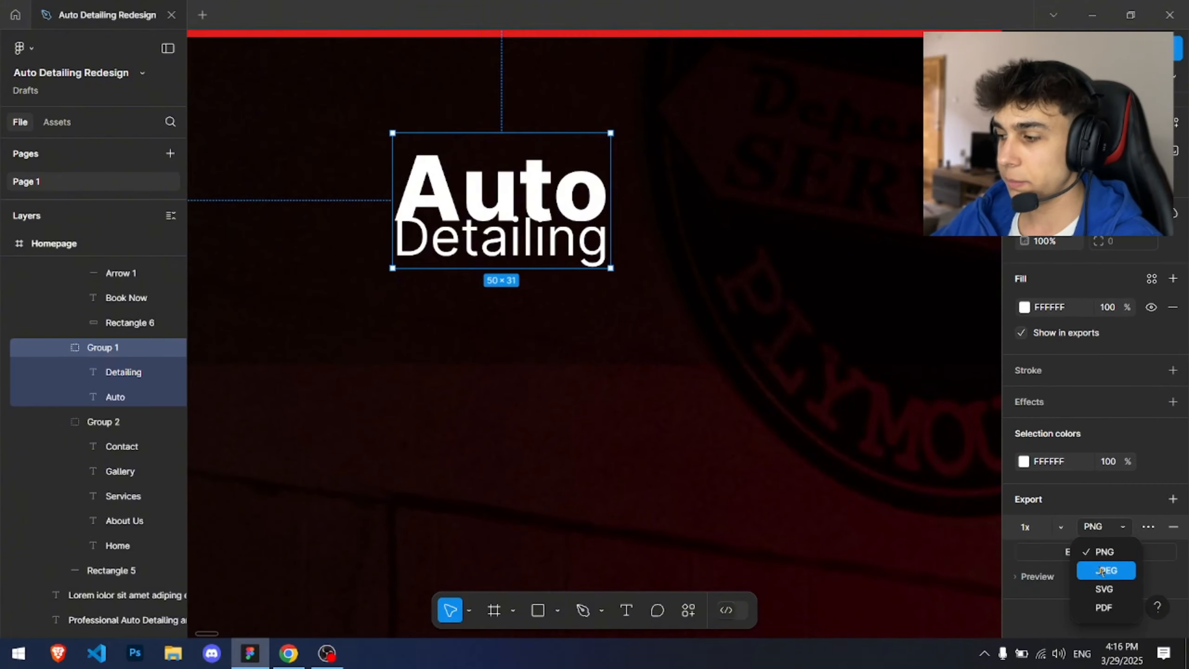
left_click(1104, 588)
left_click(1126, 551)
type("logo")
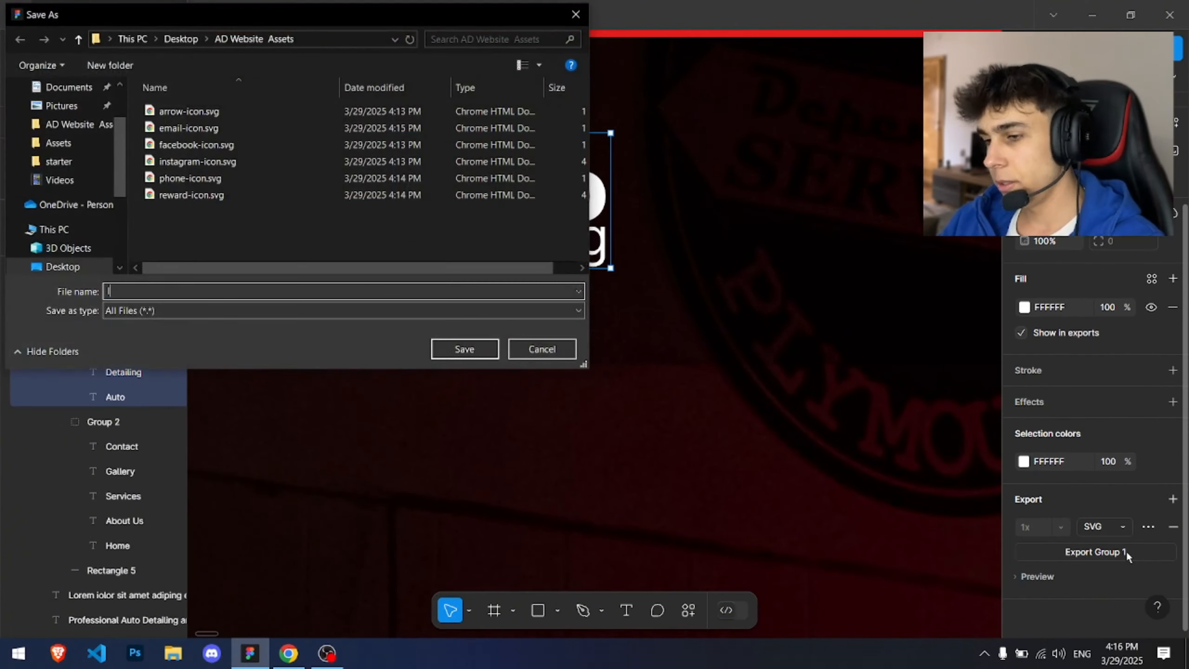
key("Return")
Step: Switch to Webflow and add a Link Block to the nav menu after the nav links
scroll(551, 212, "down", 4)
left_click_drag(727, 359, 552, 213)
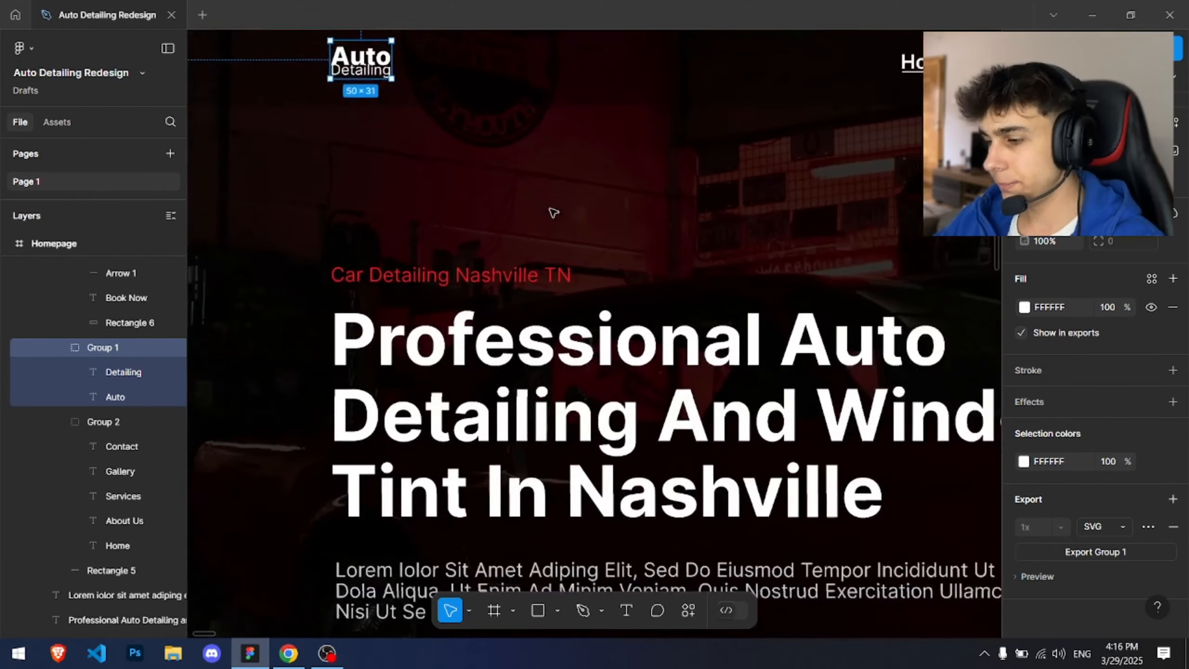
scroll(552, 212, "down", 4)
key("alt+Tab")
key("alt+Tab")
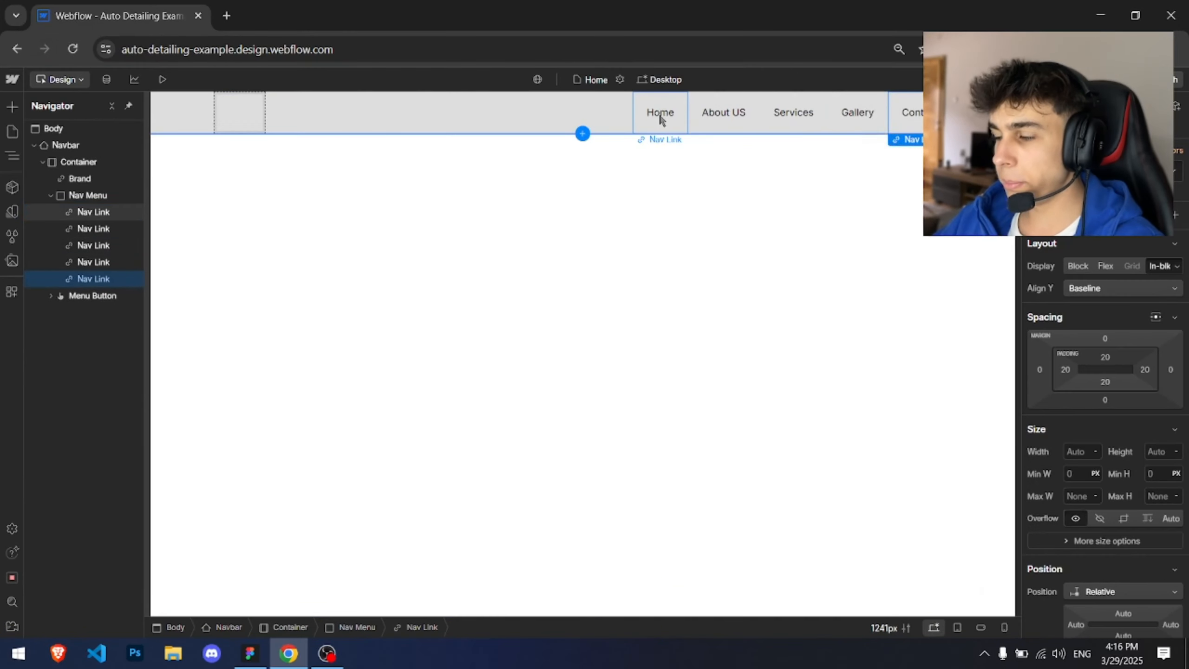
key("ctrl+k")
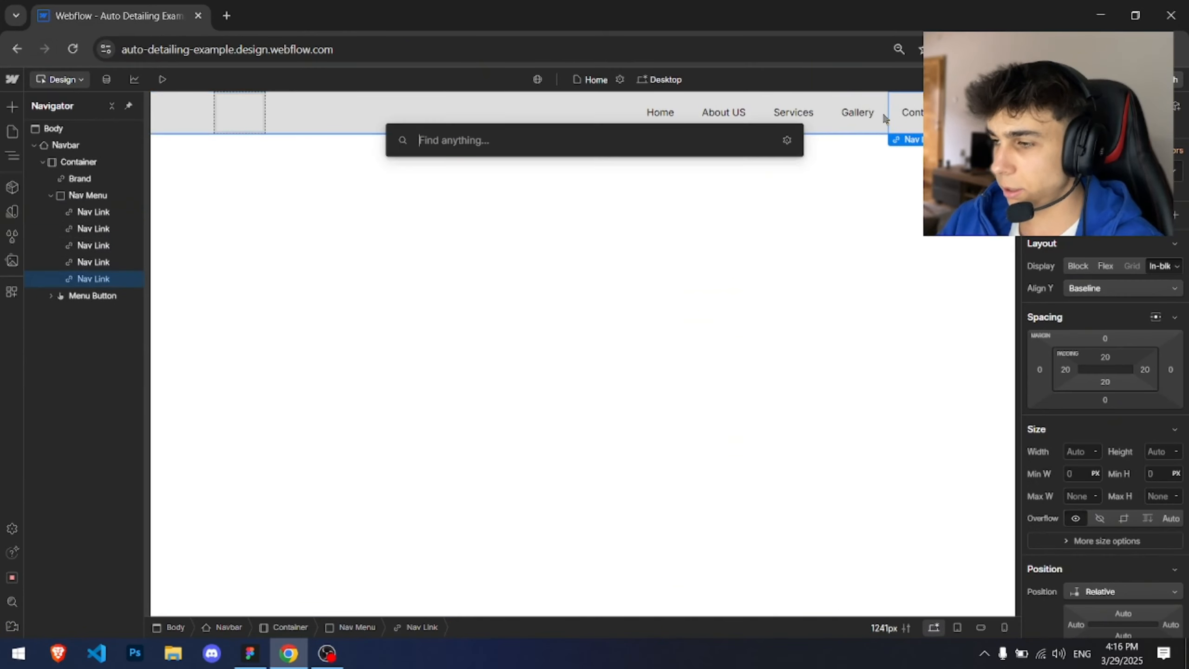
type("link block")
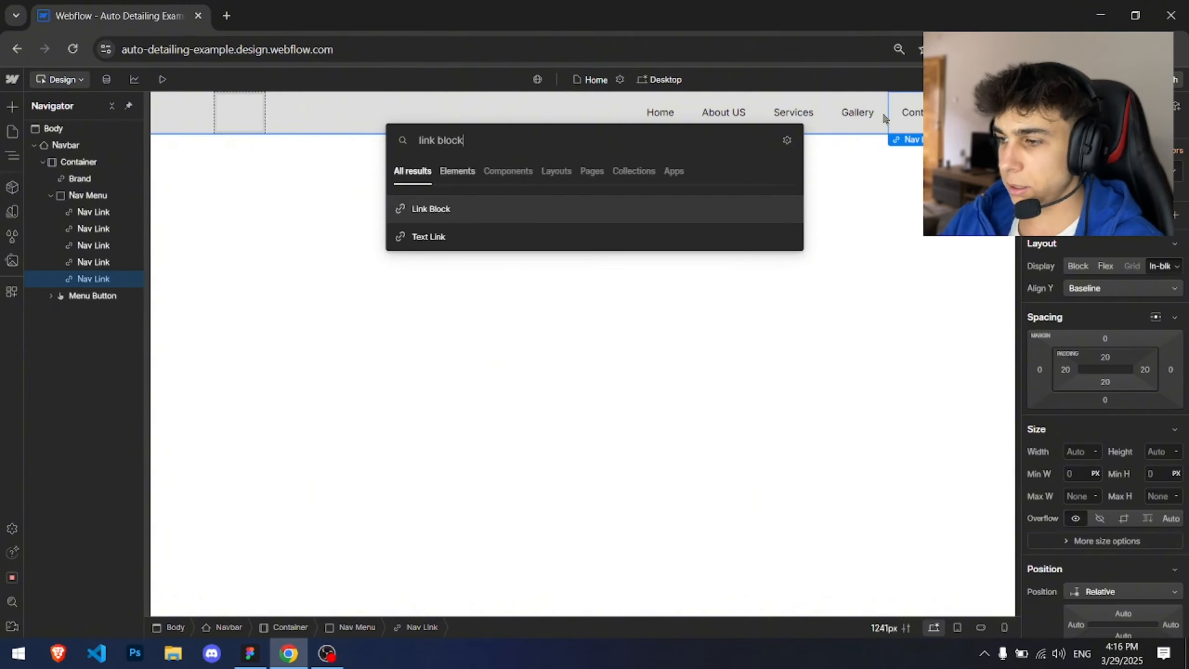
key("Return")
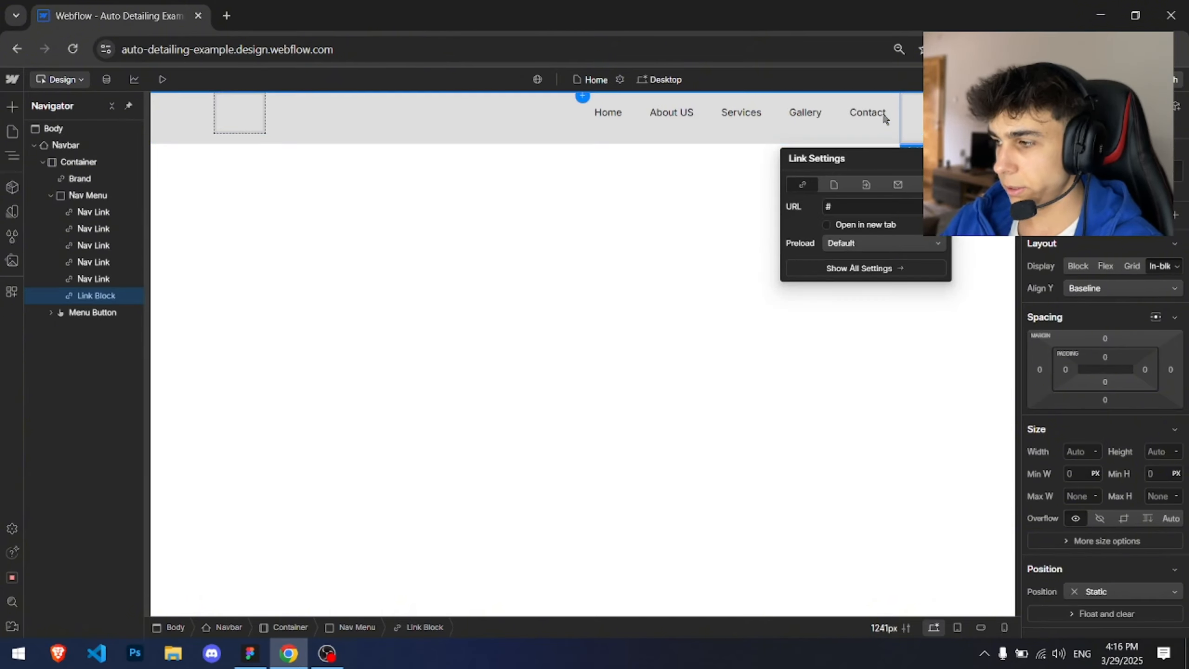
Step: Assign the new link block the CTA Button class
key("ctrl+Return")
type("cta")
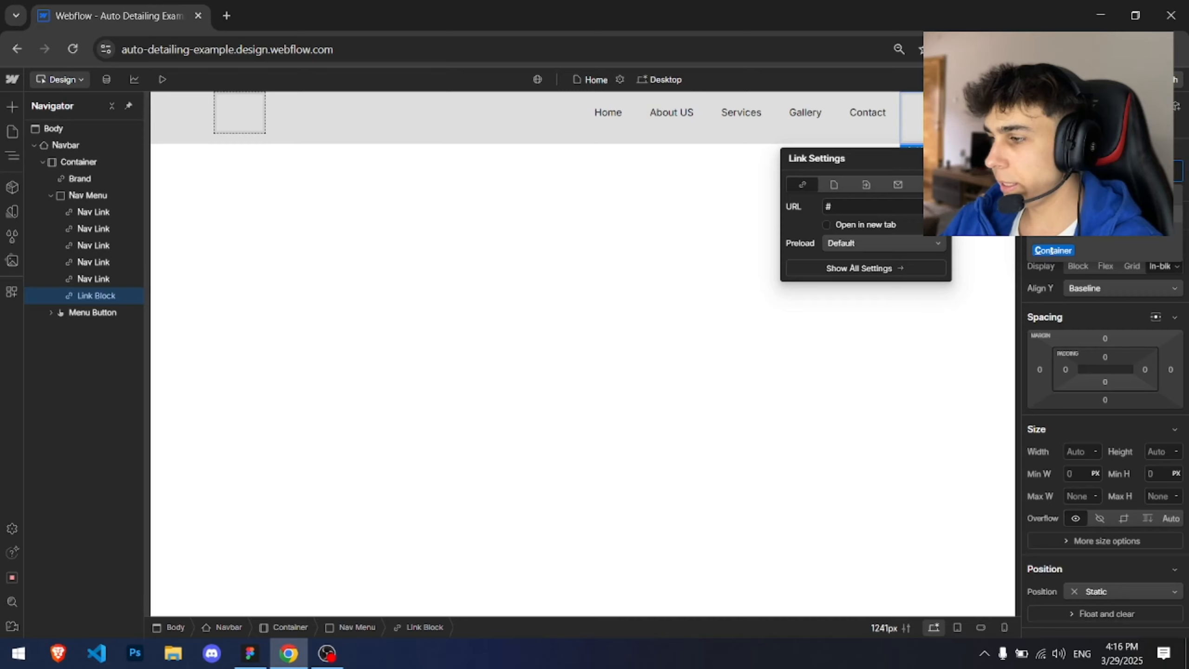
key("Return")
Step: Add a Text Block inside the CTA button and change its text to Book Now
key("ctrl+k")
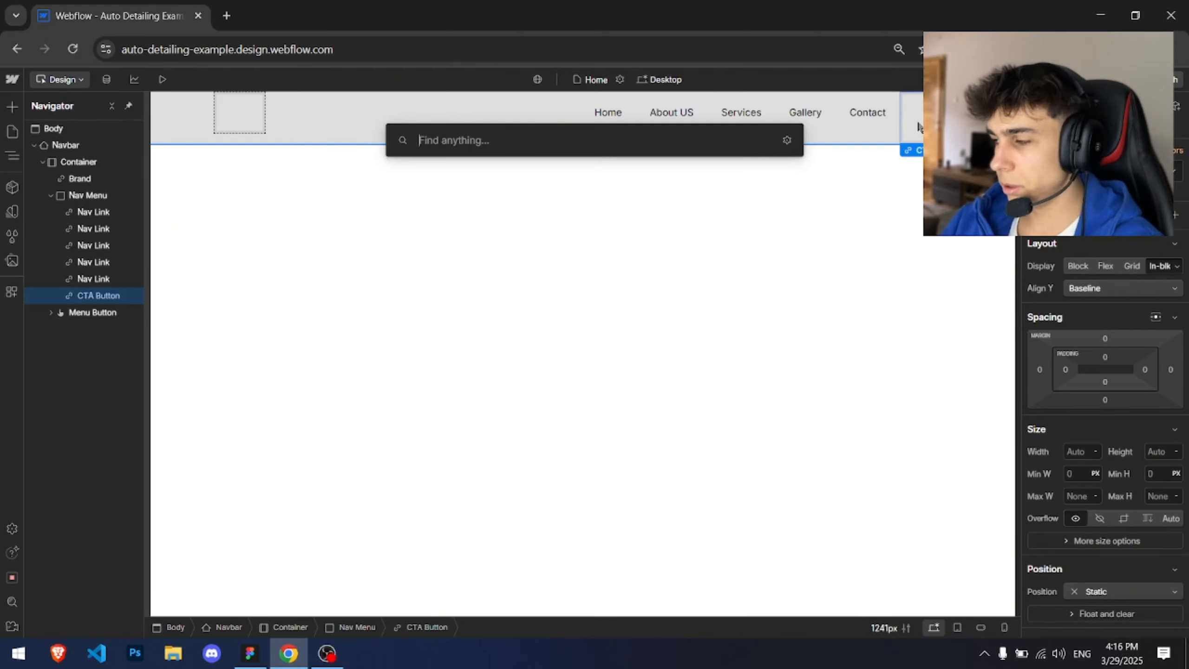
type("text block")
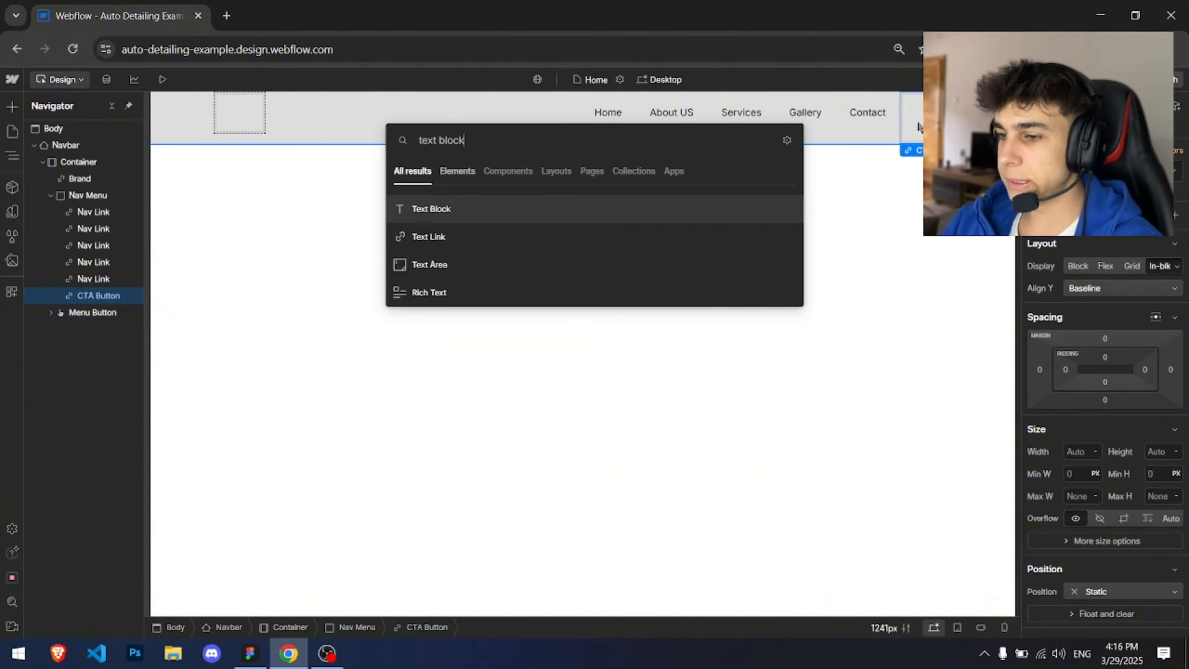
key("Return")
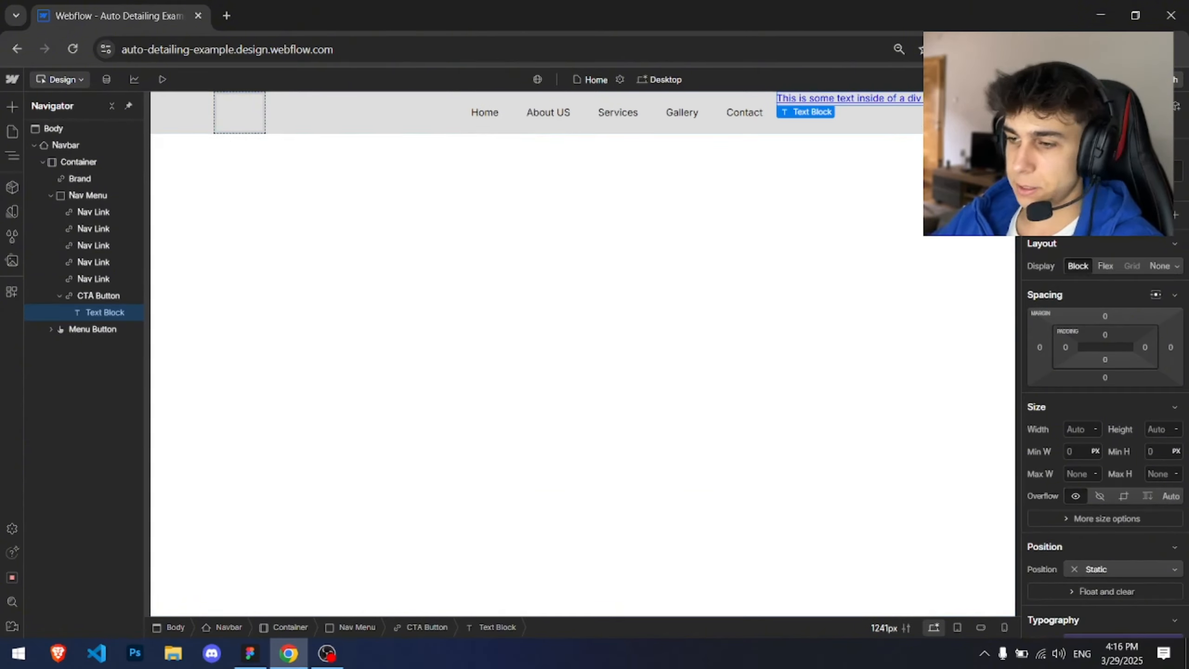
left_click(112, 299)
left_click(105, 313)
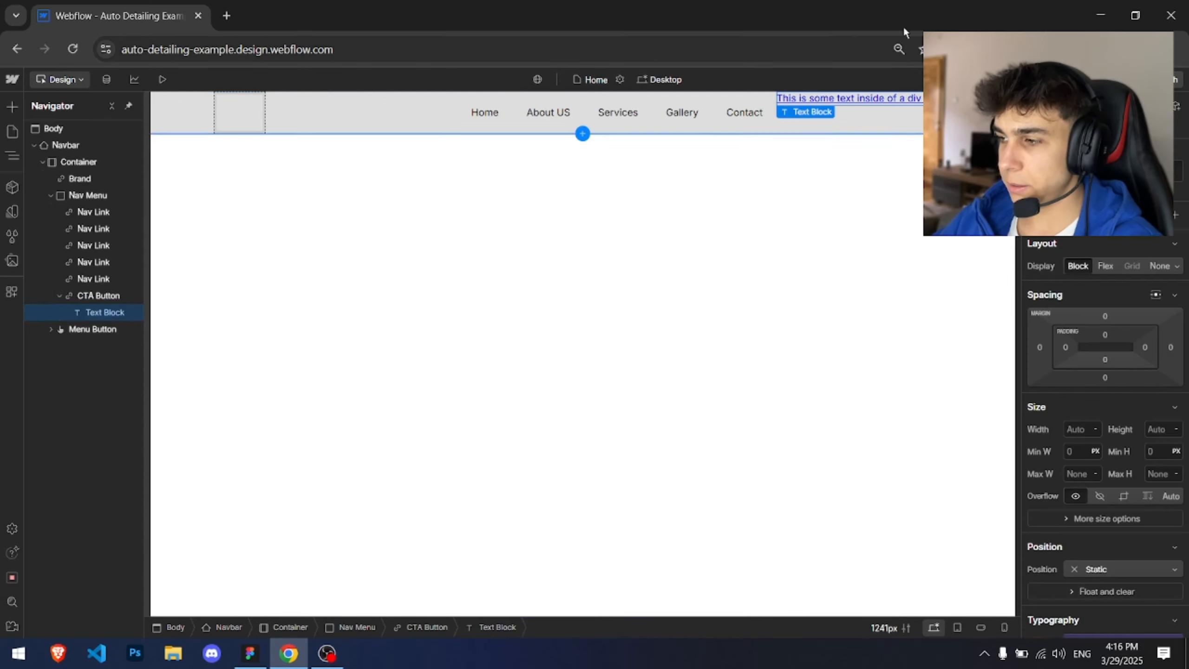
double_click(867, 97)
left_click(664, 192)
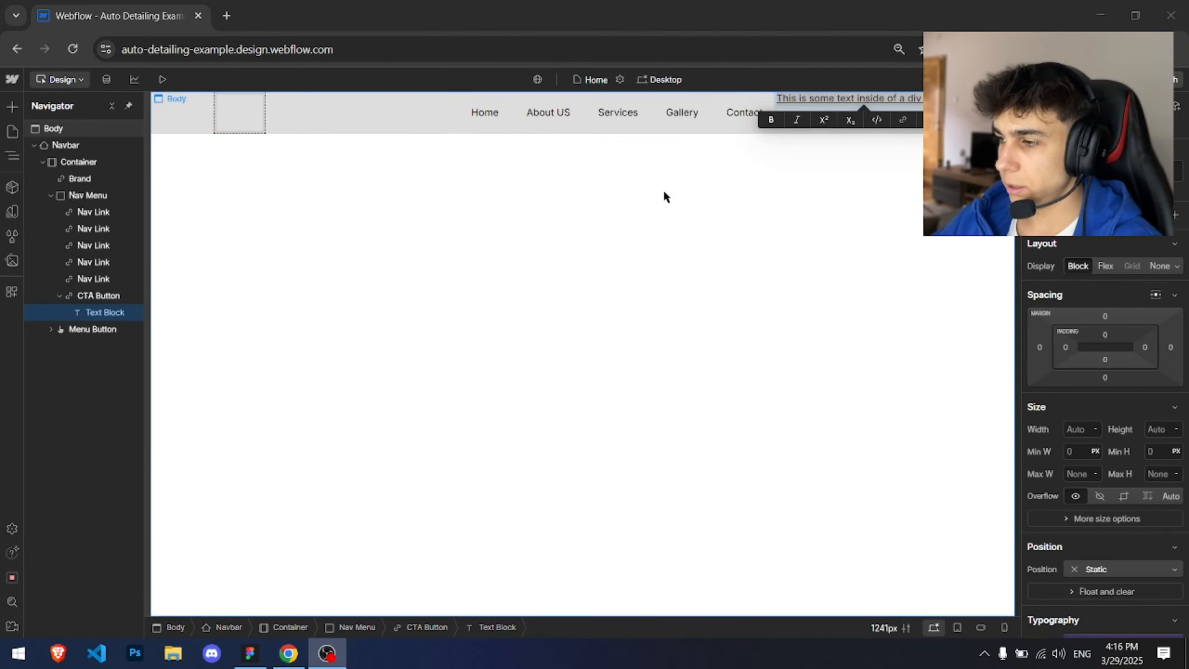
key("alt+Tab")
scroll(813, 232, "up", 5)
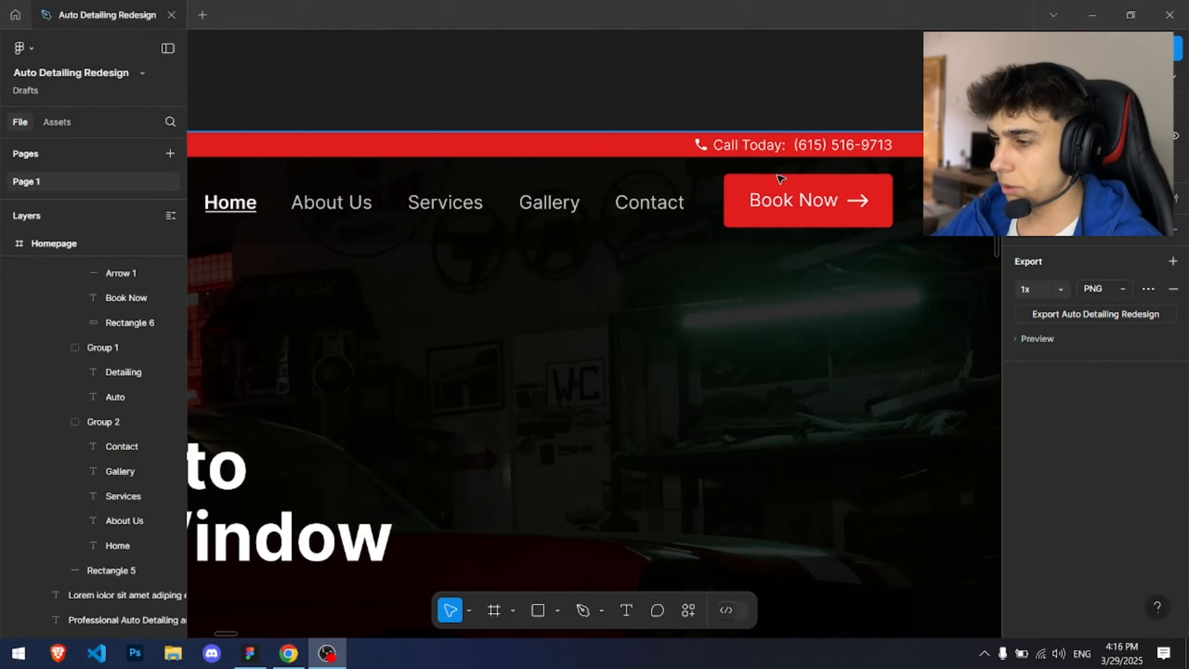
key("alt+Tab")
type("Book Now")
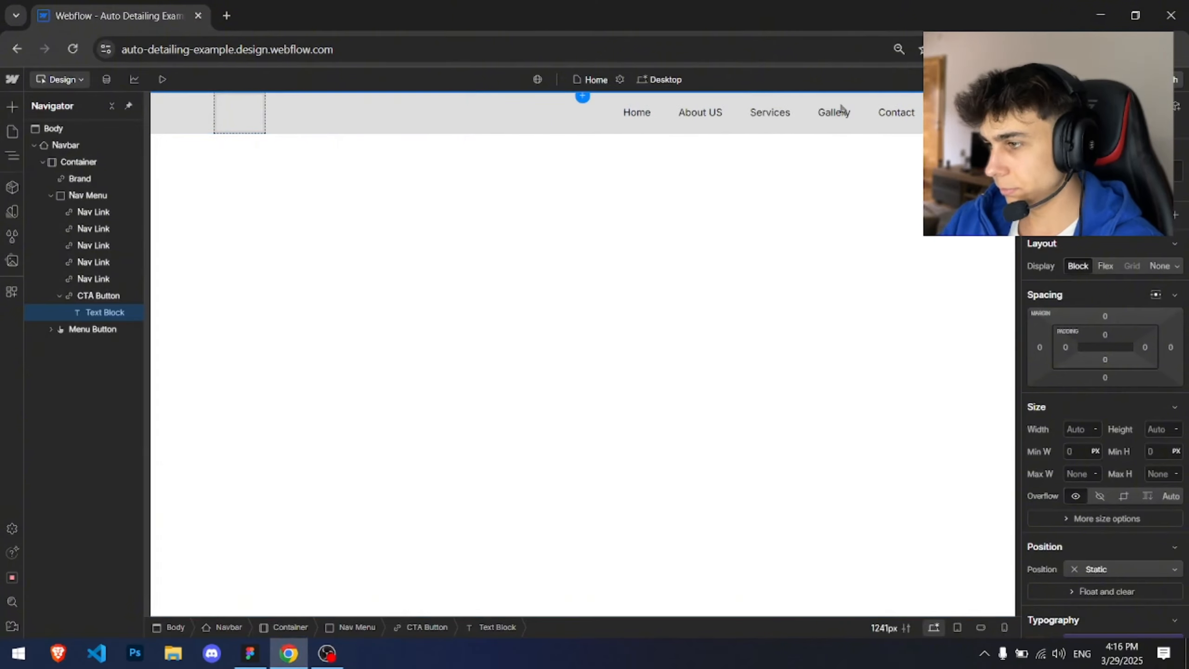
Step: Set the CTA button's text colour to white, matching the Figma Book Now button
left_click(401, 345)
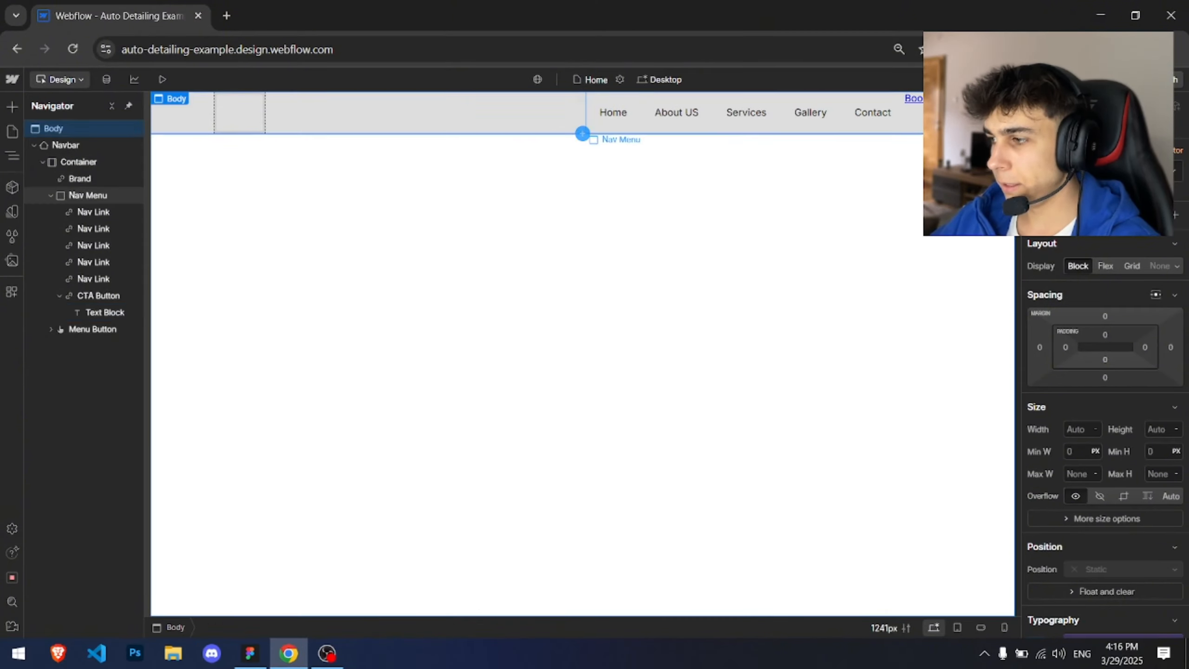
left_click(917, 104)
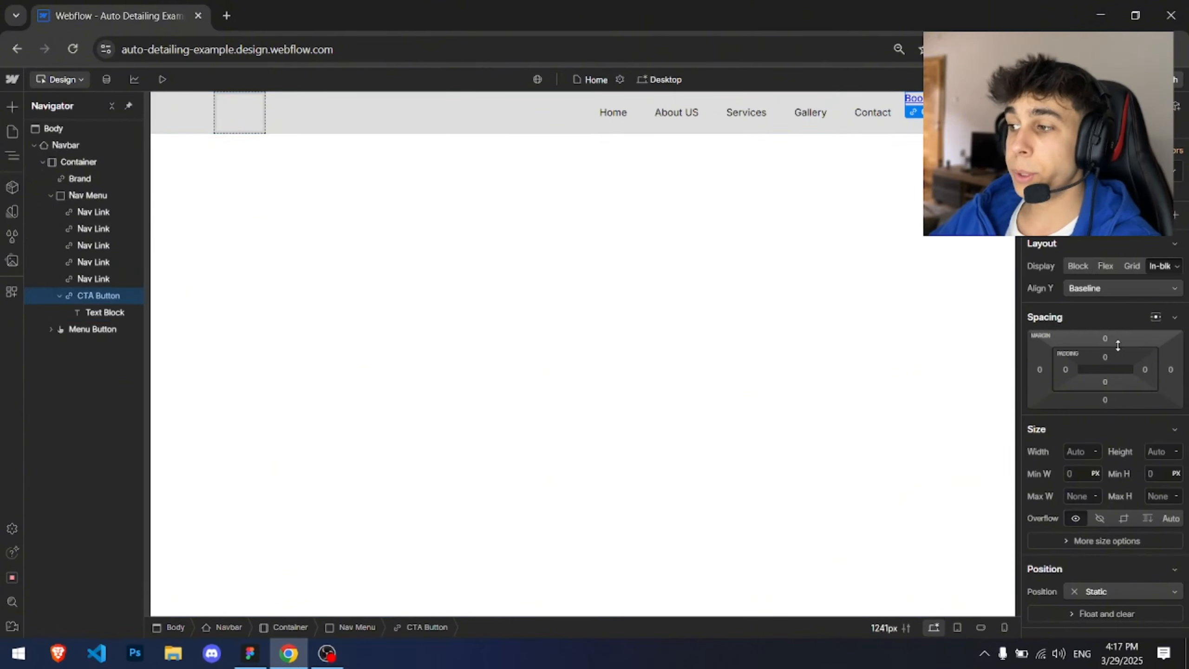
key("alt+Tab")
key("alt+Tab")
key("alt+Tab")
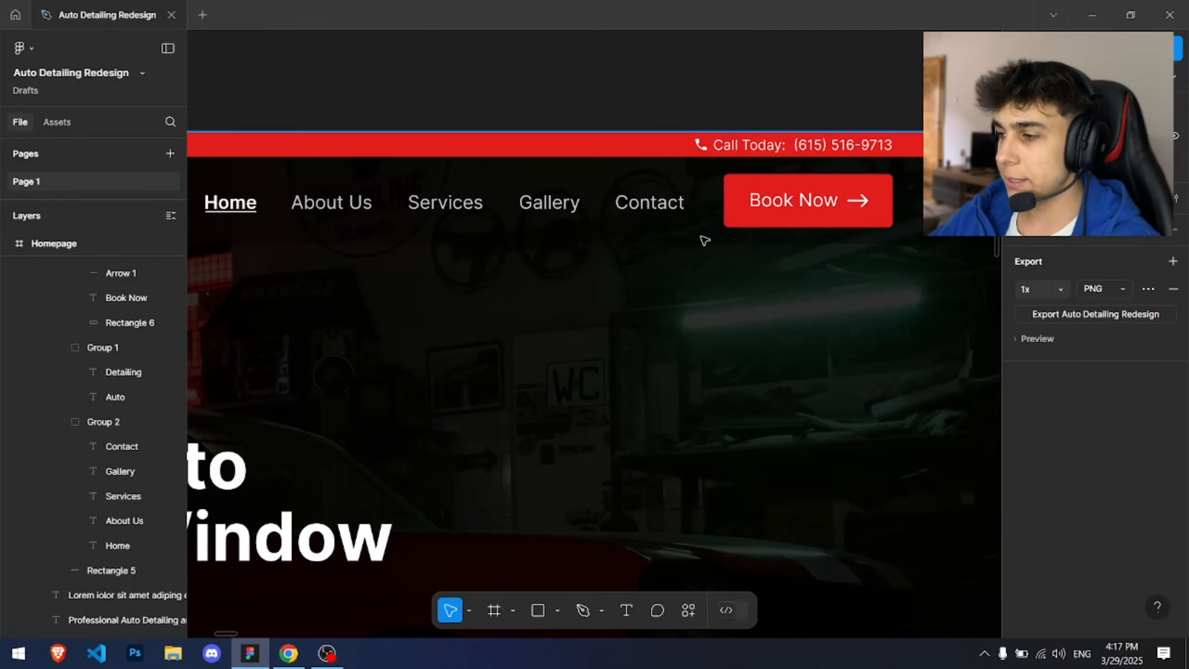
left_click_drag(741, 218, 589, 265)
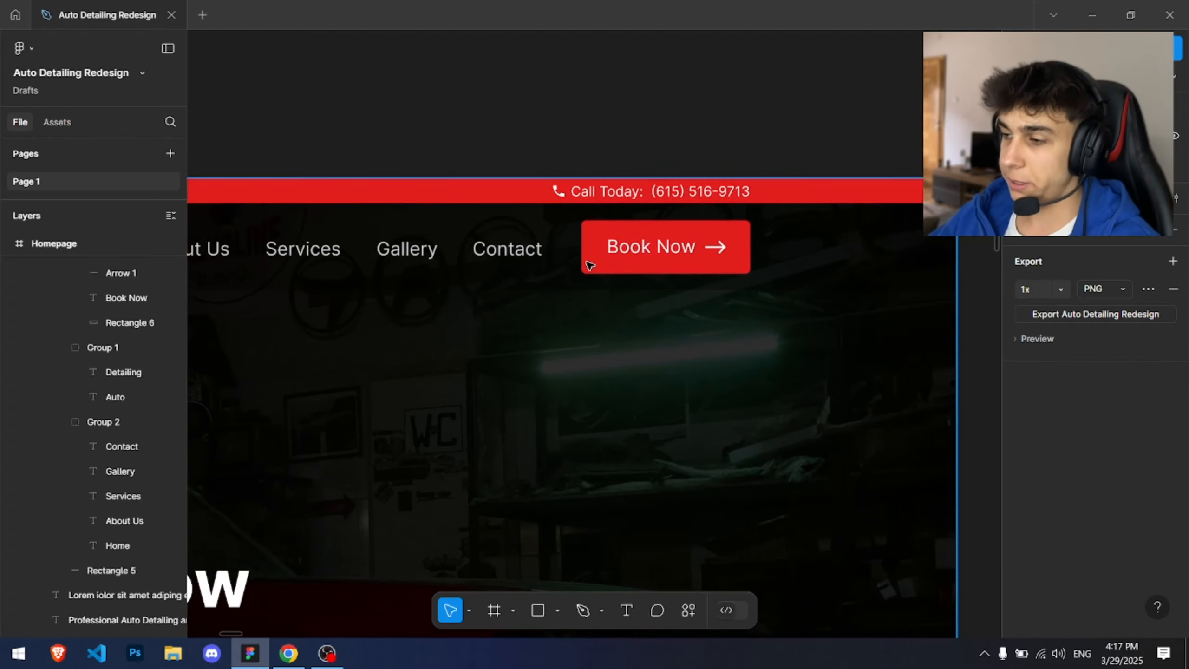
key("alt+Tab")
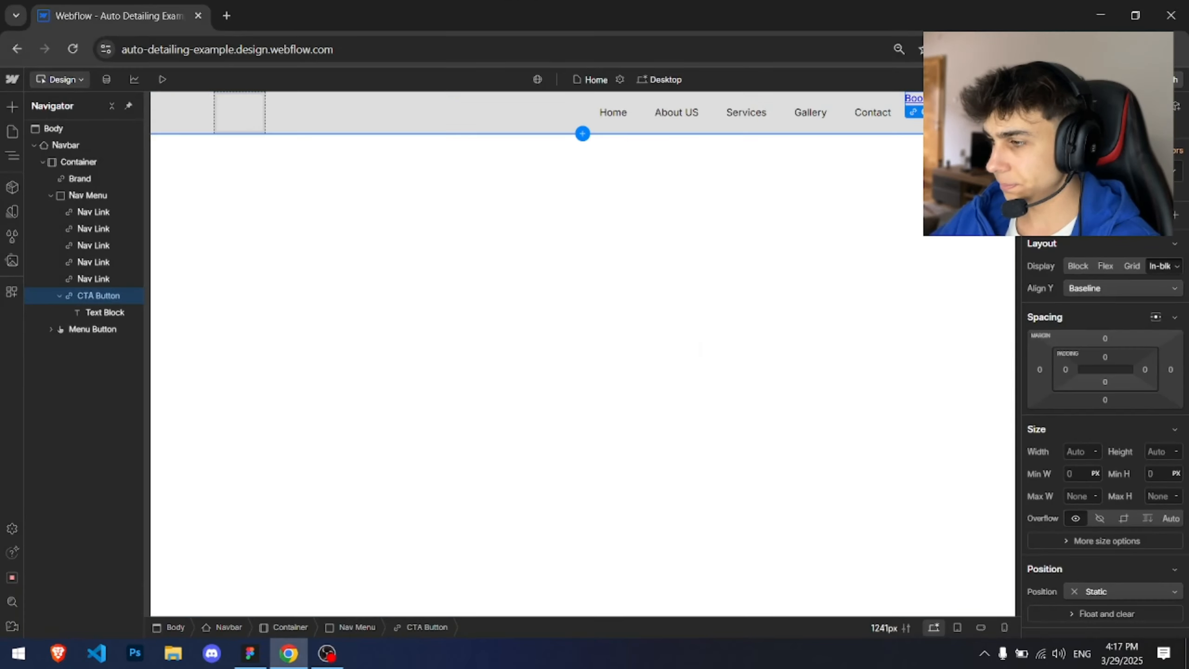
key("alt+Tab")
key("alt+Tab")
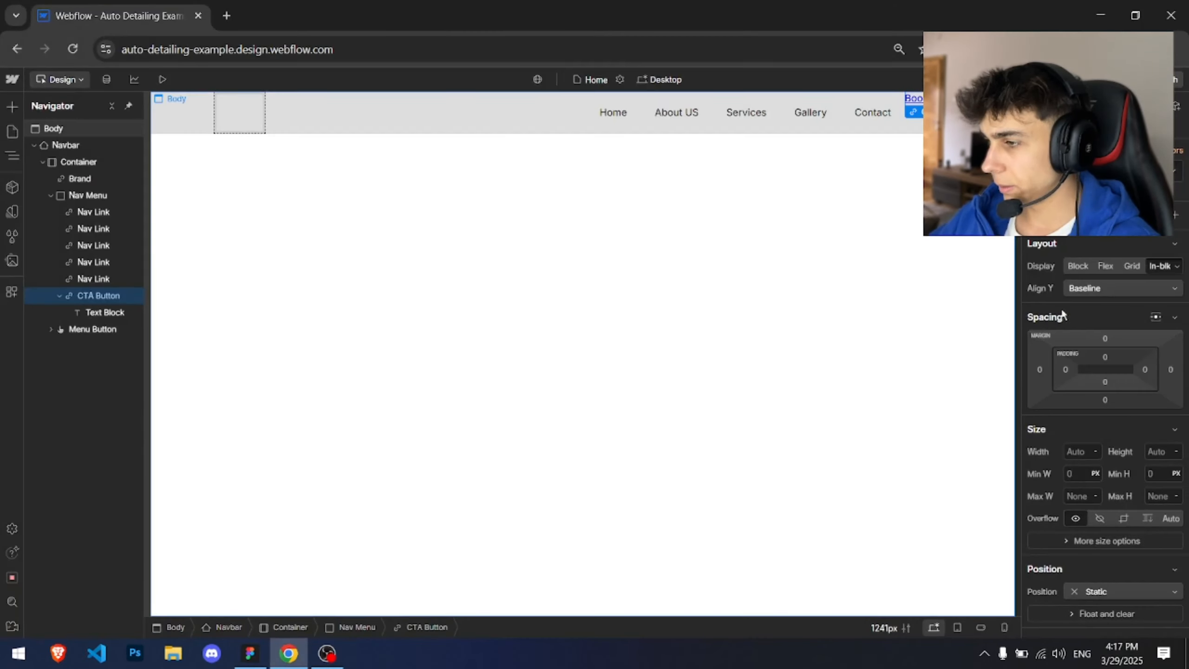
scroll(1123, 375, "down", 5)
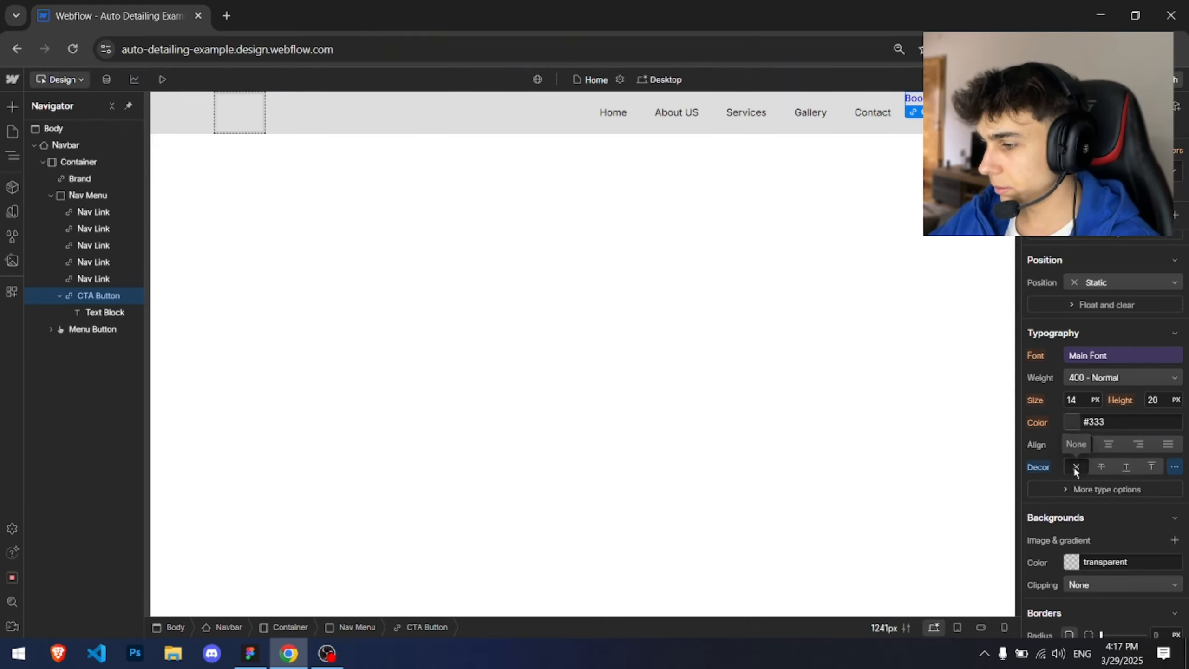
left_click(1076, 423)
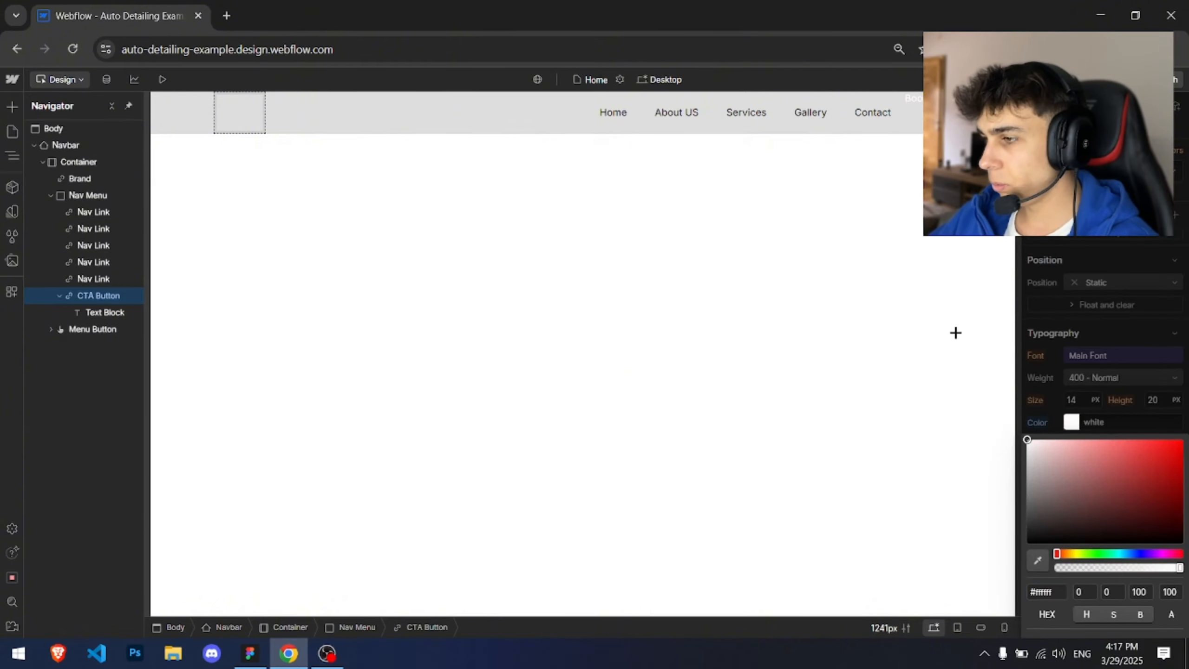
left_click(1030, 335)
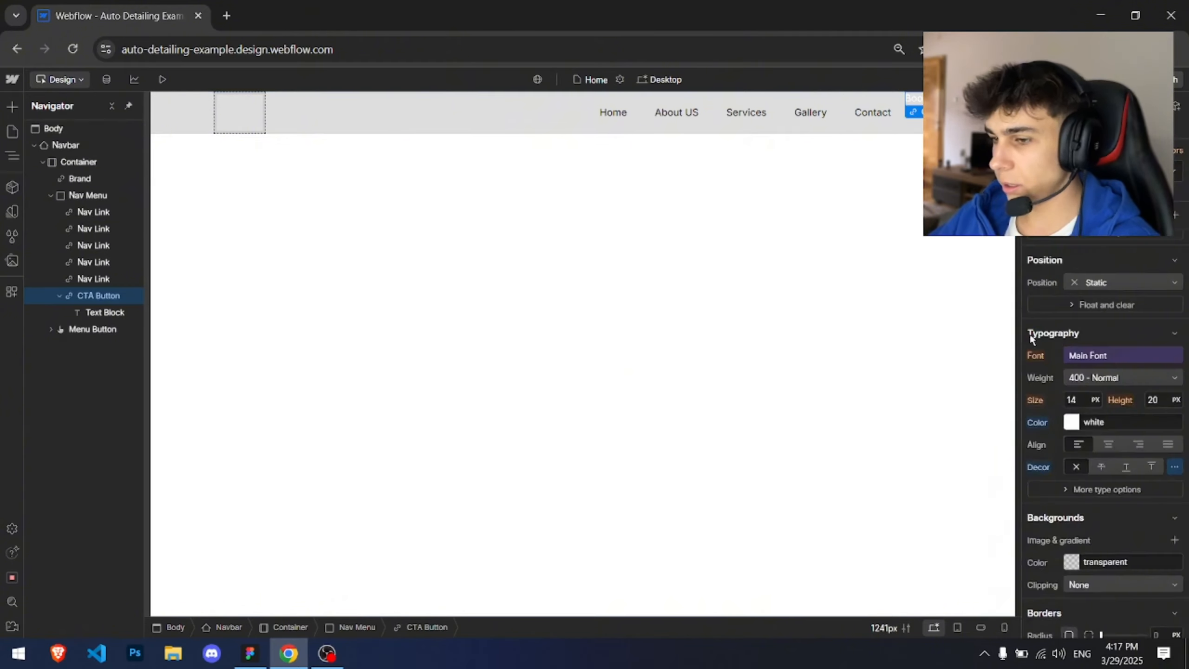
Step: Set the CTA button's background colour to Main Color
left_click(1074, 544)
left_click(1070, 541)
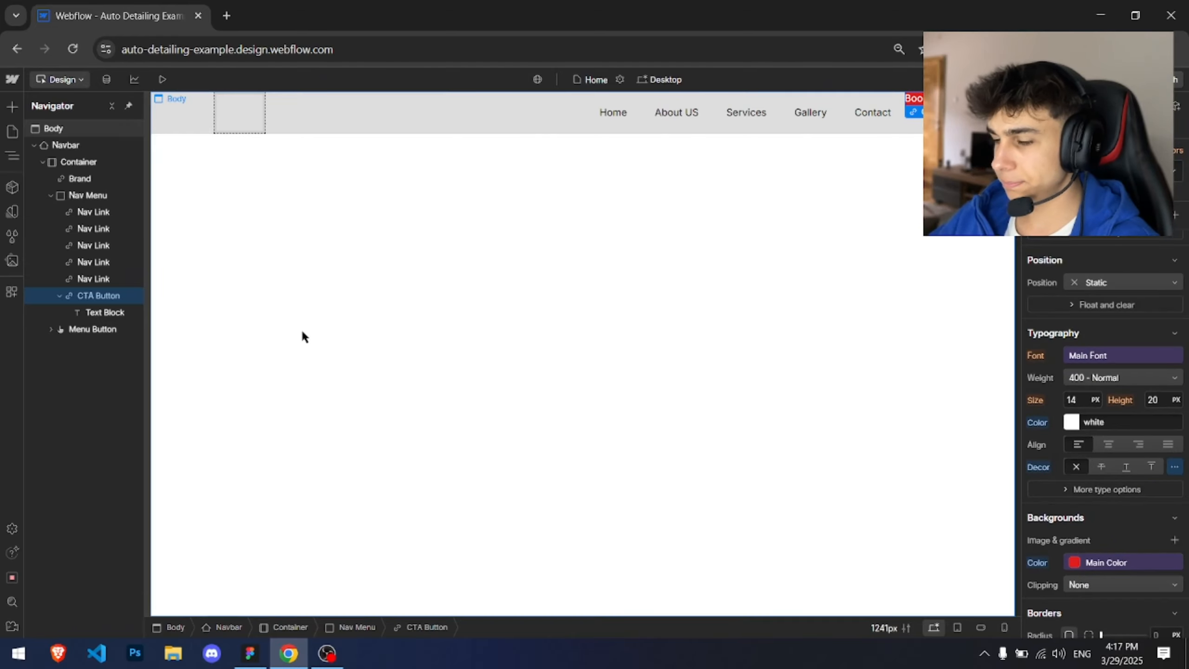
left_click(88, 195)
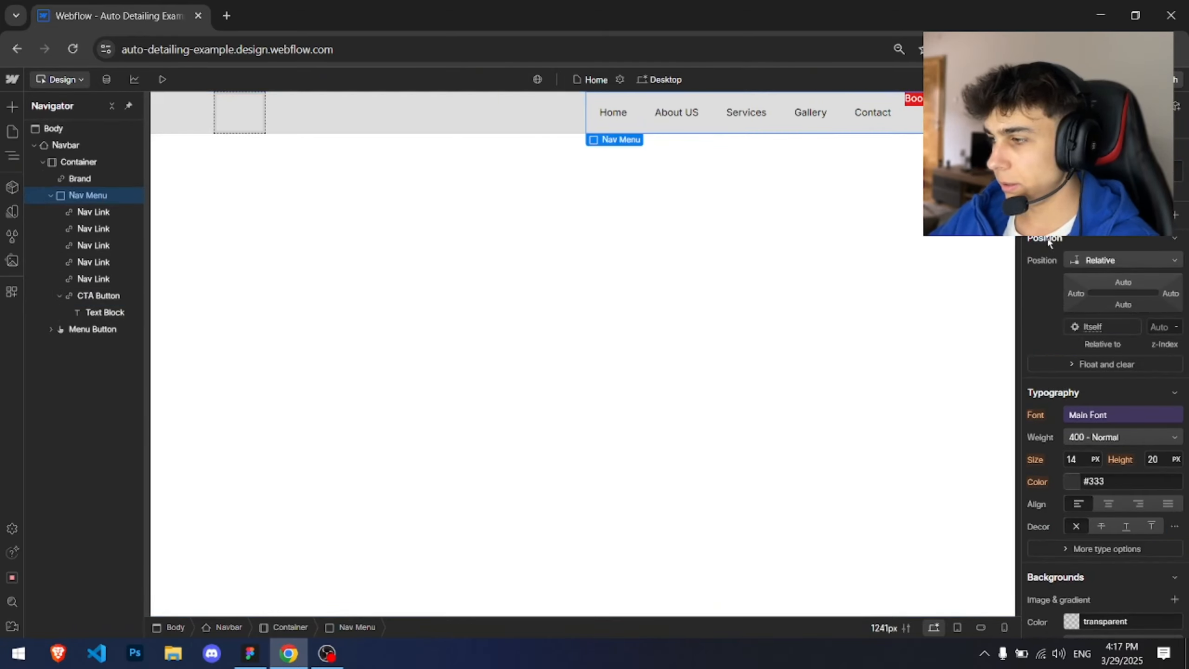
scroll(1069, 289, "up", 5)
left_click(910, 103)
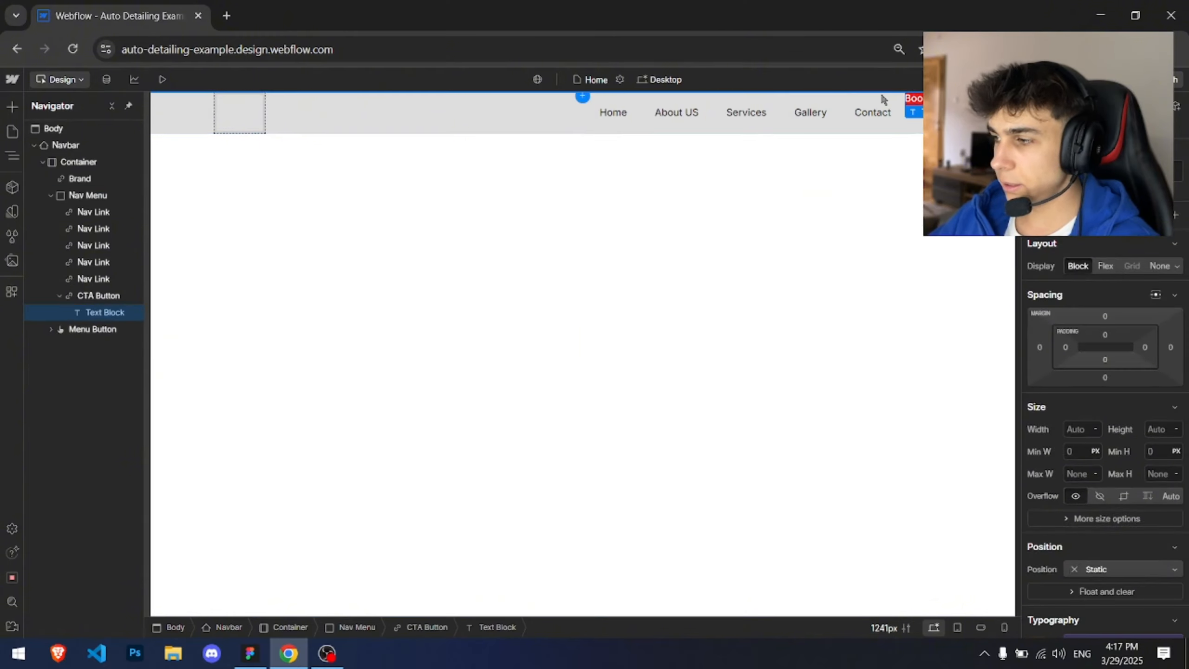
left_click(118, 297)
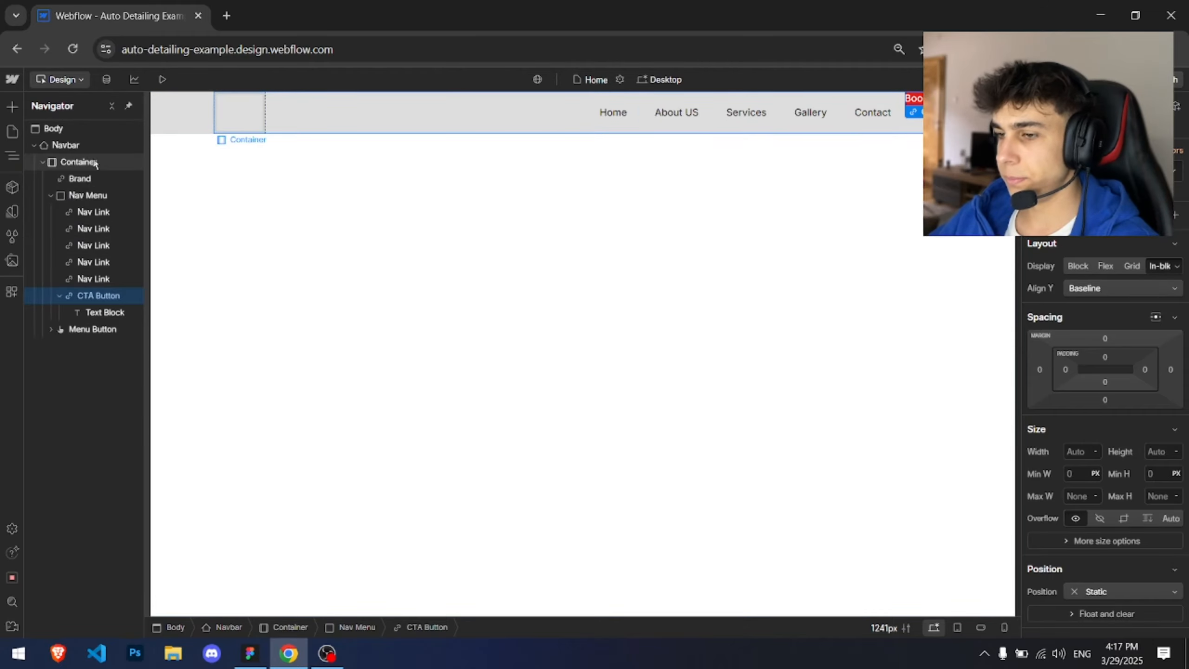
Step: Set the Nav Menu to Flex display and centre its items horizontally and vertically
left_click(103, 197)
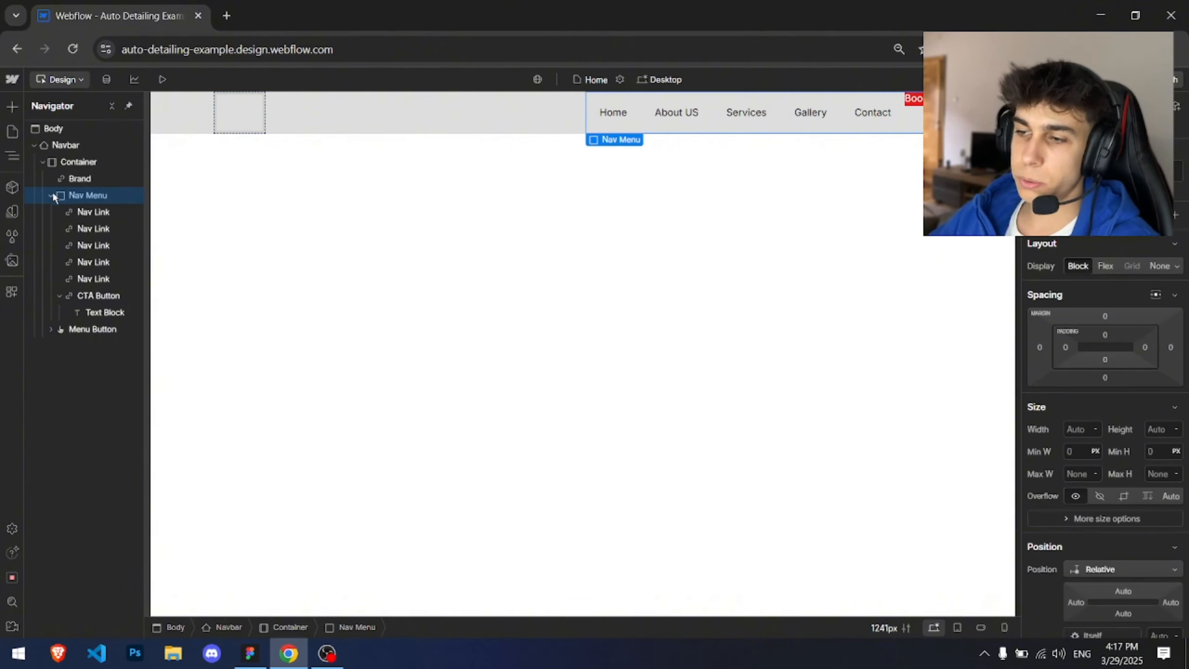
left_click(1108, 267)
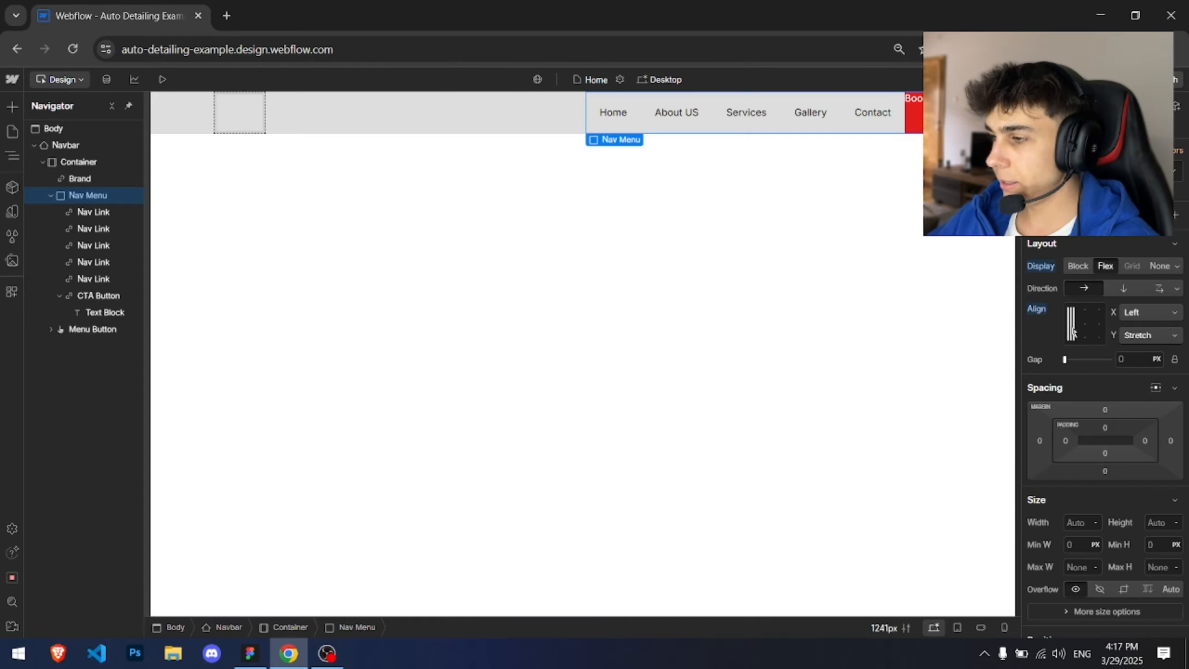
mouse_move(1073, 331)
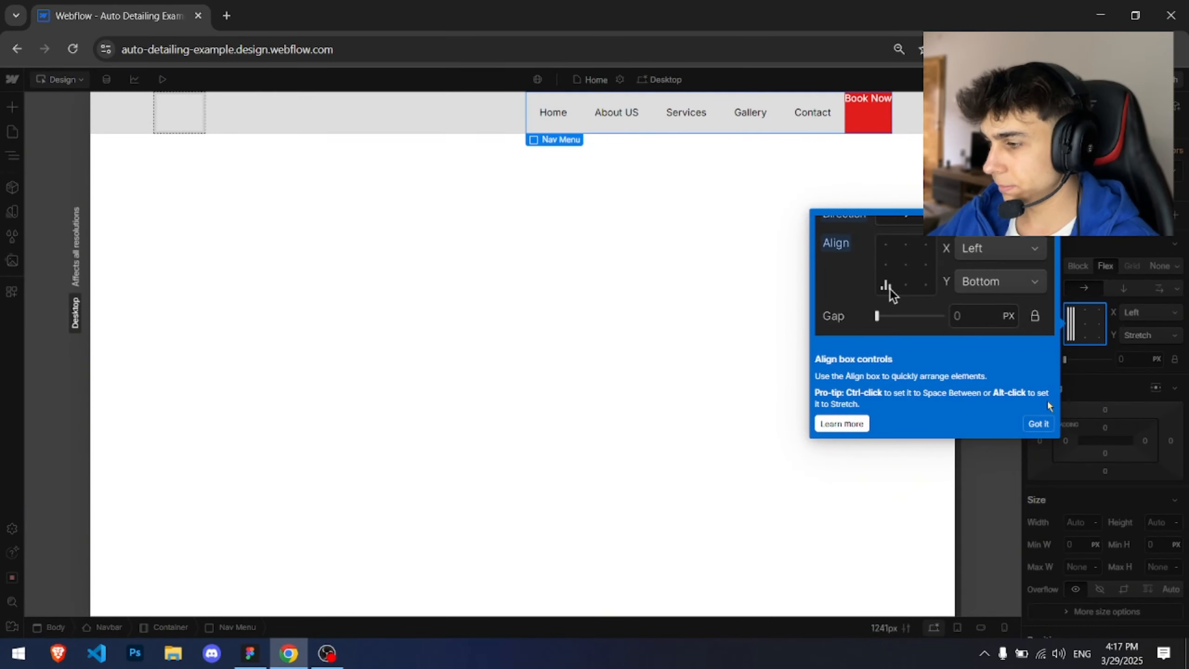
left_click(1038, 424)
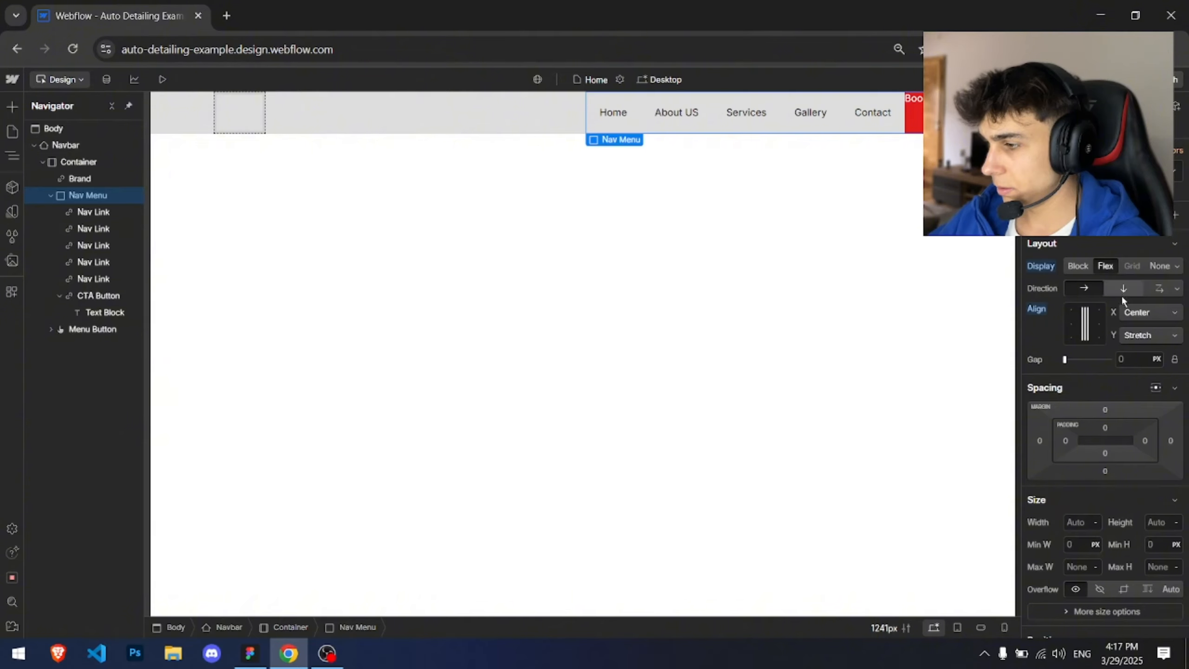
left_click(1149, 334)
left_click(1135, 295)
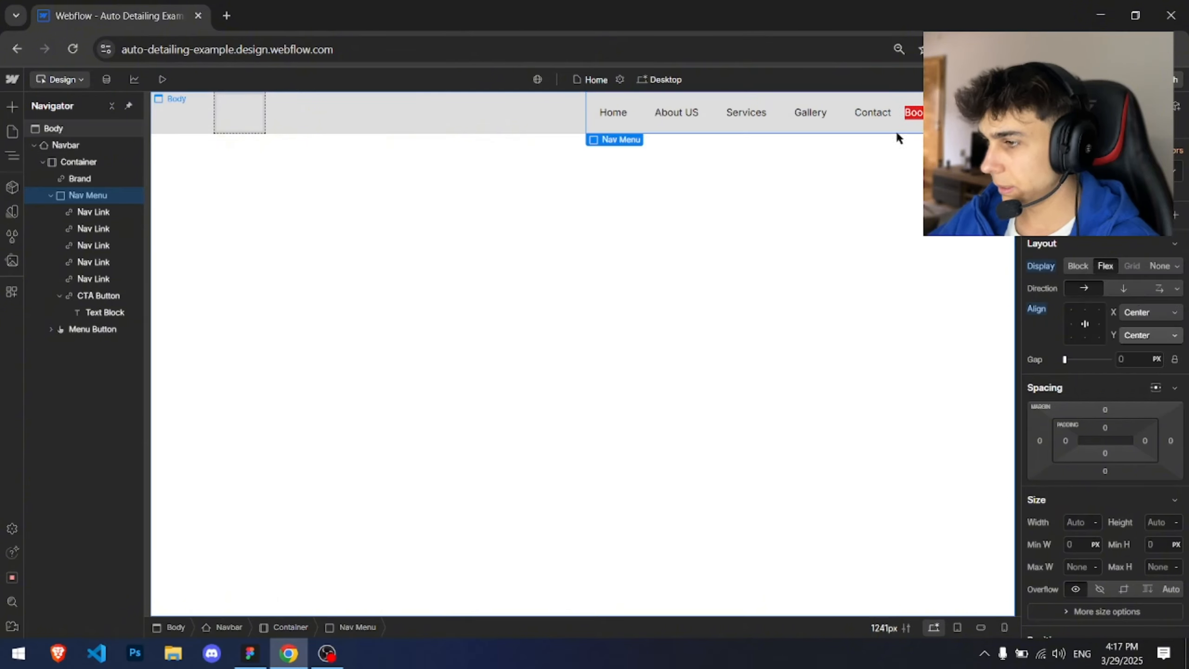
Step: Inspect the padding of the About US nav link and the CTA button
left_click(103, 312)
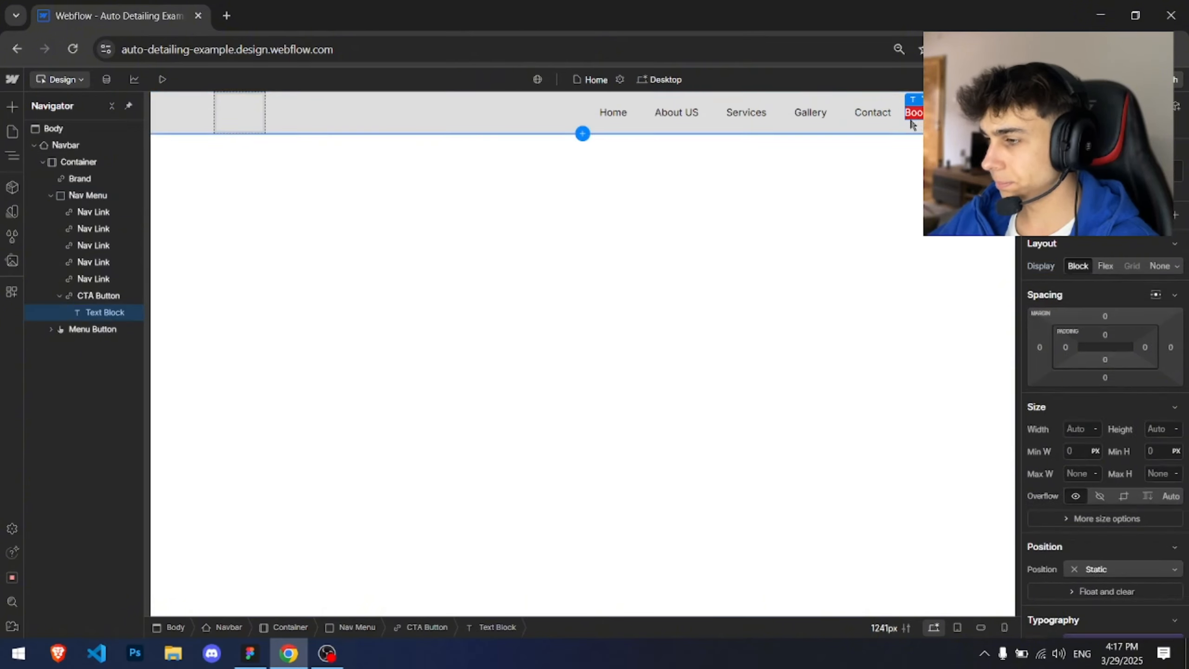
left_click(691, 115)
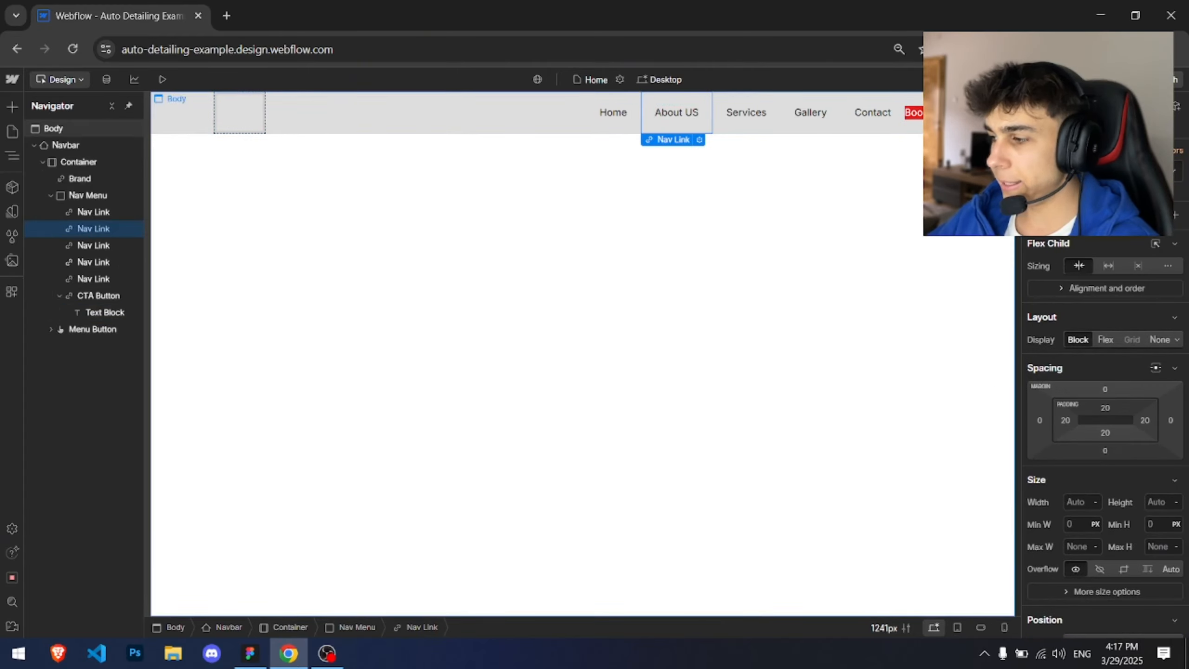
left_click(100, 298)
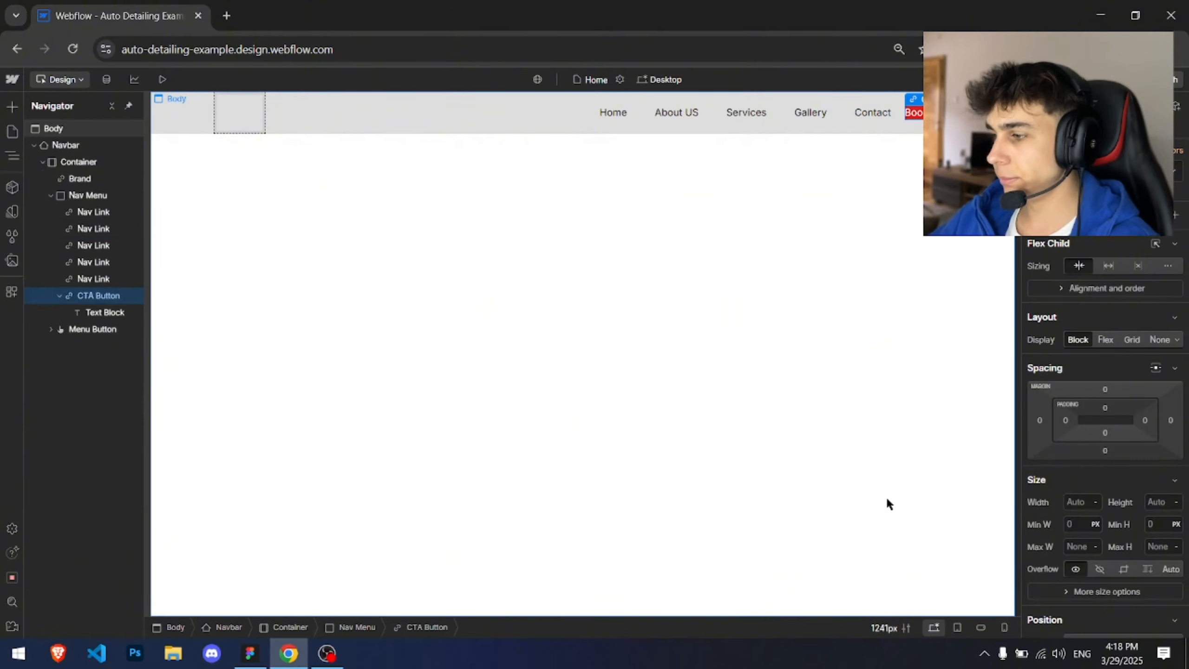
key("alt+Tab")
key("alt+Tab")
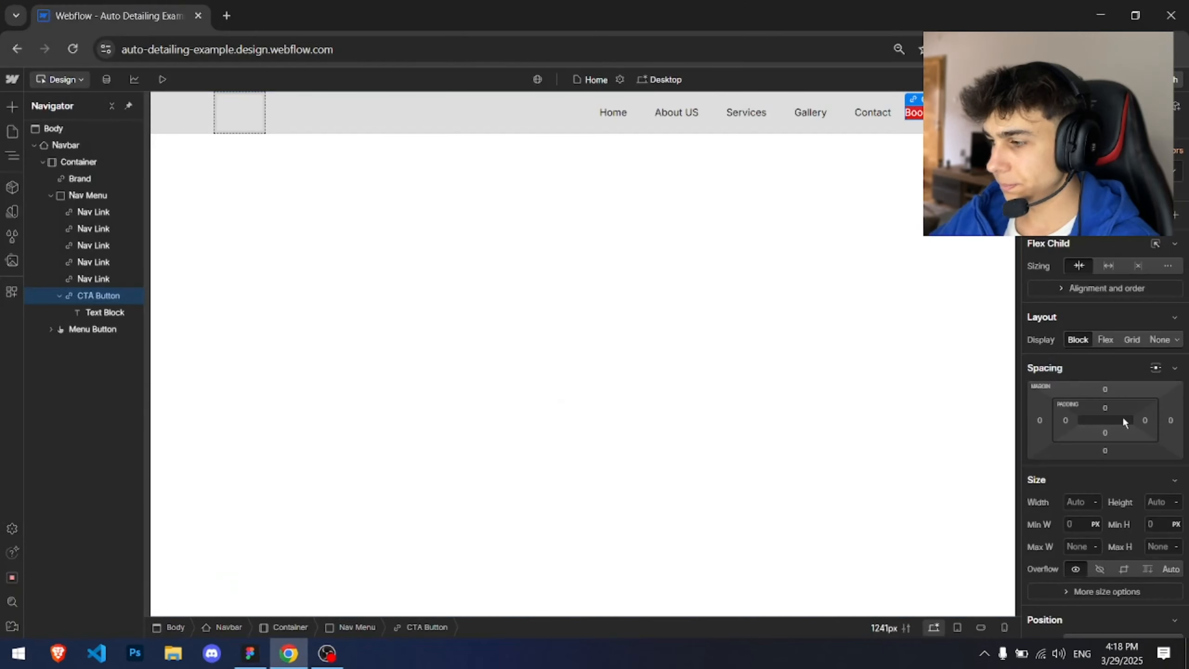
Step: Give the CTA button padding of 20 px top and bottom and 60 px left and right
left_click(1101, 407)
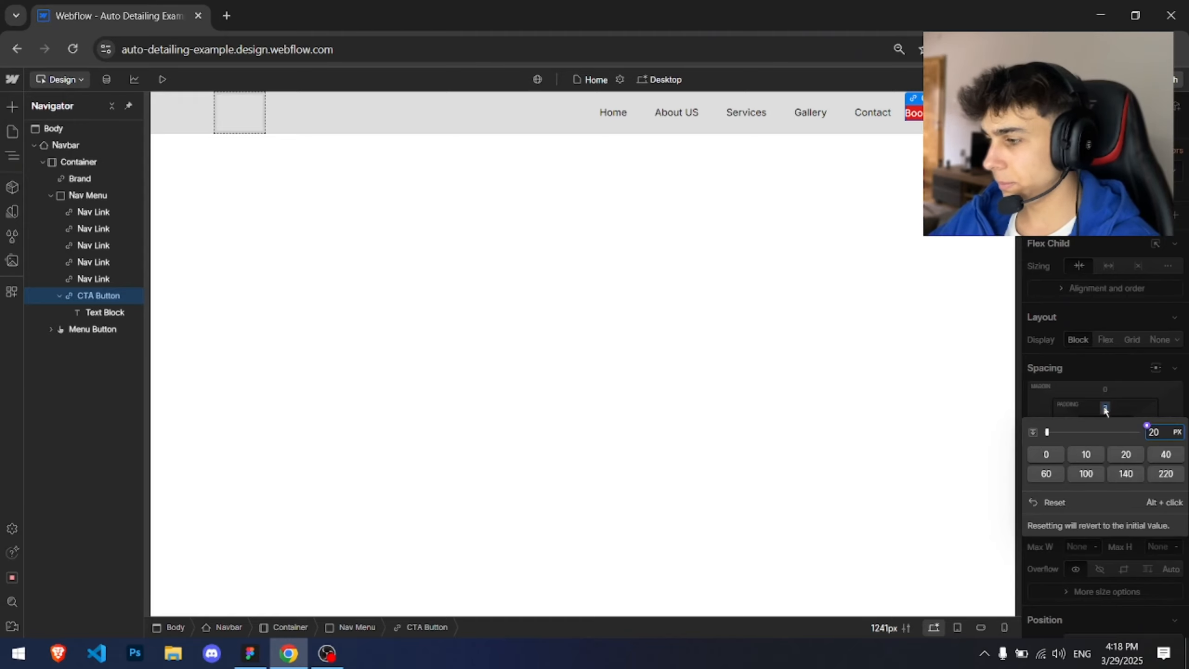
key("Return")
left_click(1106, 432)
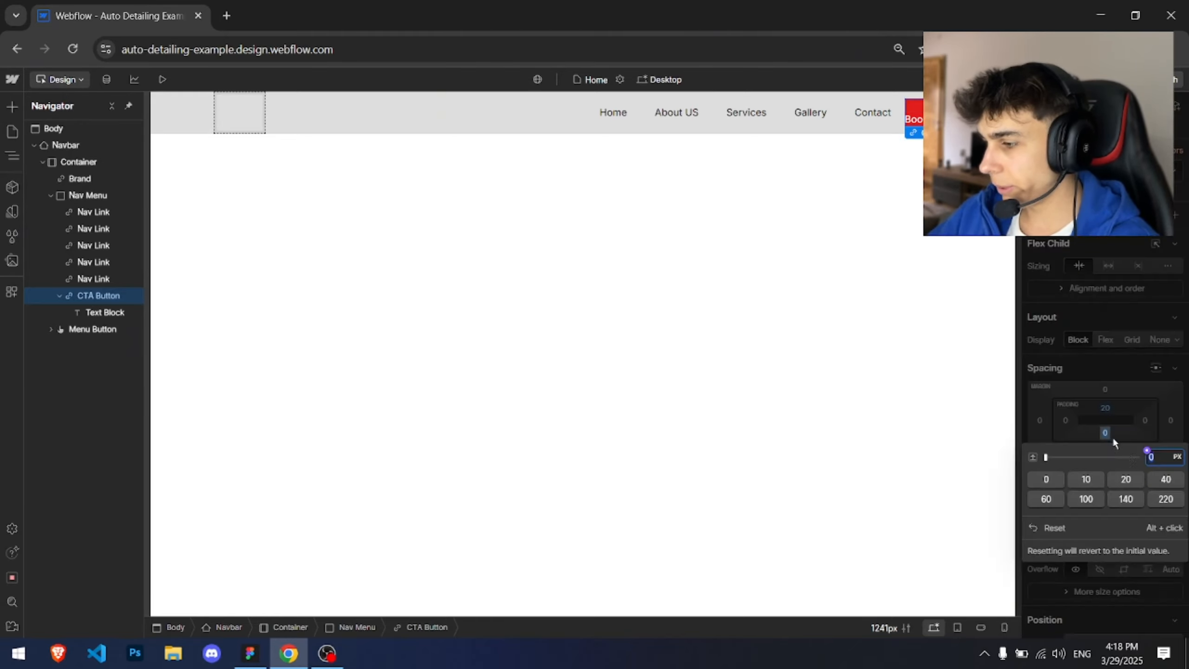
left_click(1136, 485)
left_click(1075, 423)
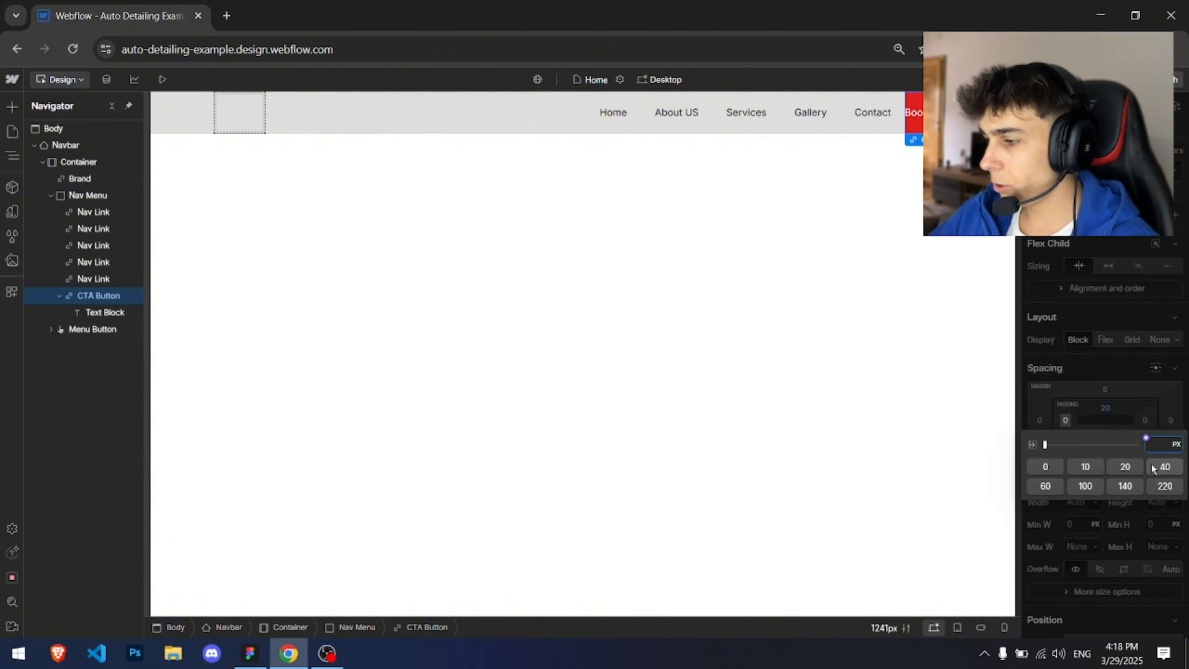
left_click(1045, 486)
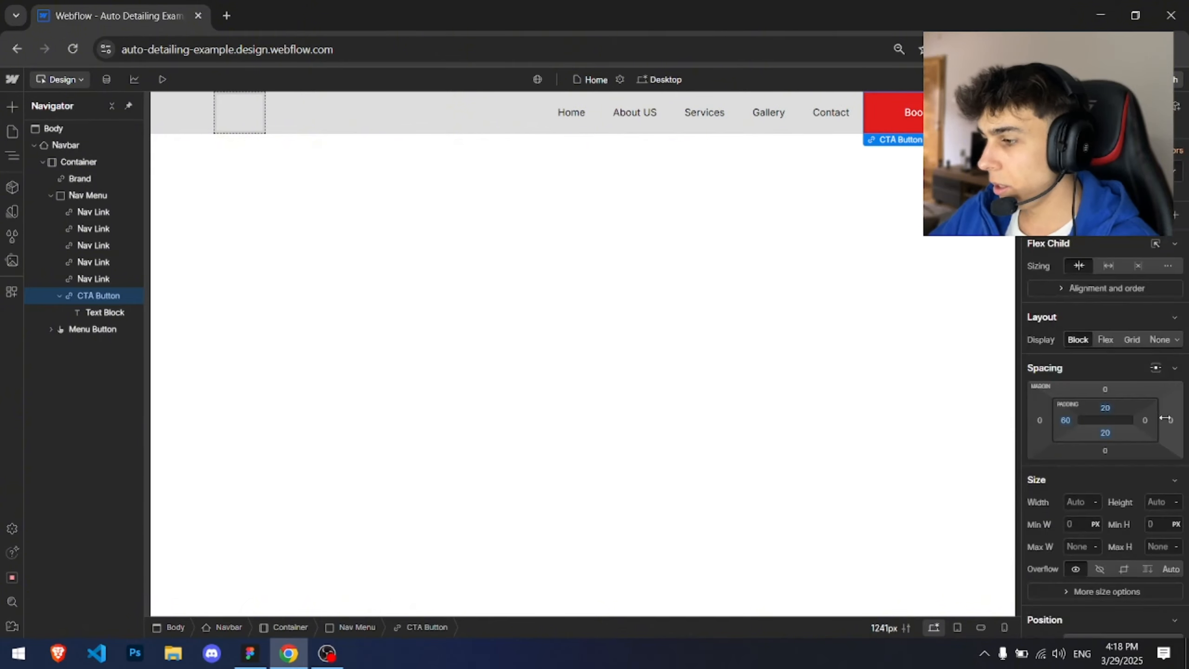
left_click(1167, 421)
left_click(1083, 486)
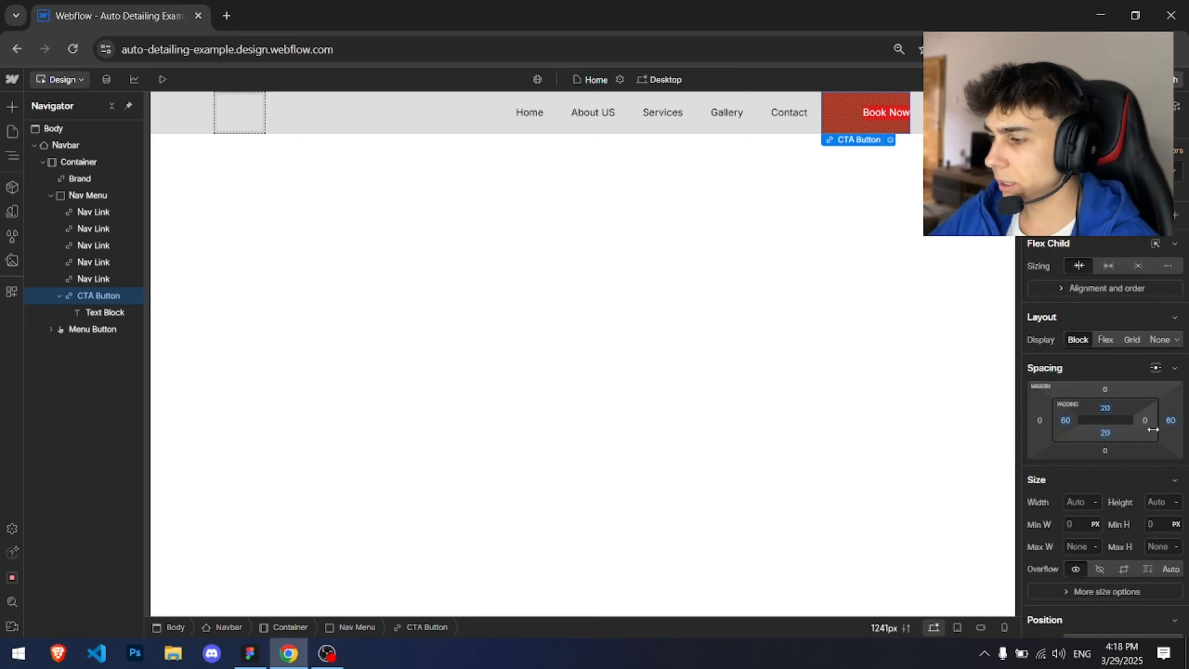
key("ctrl+z")
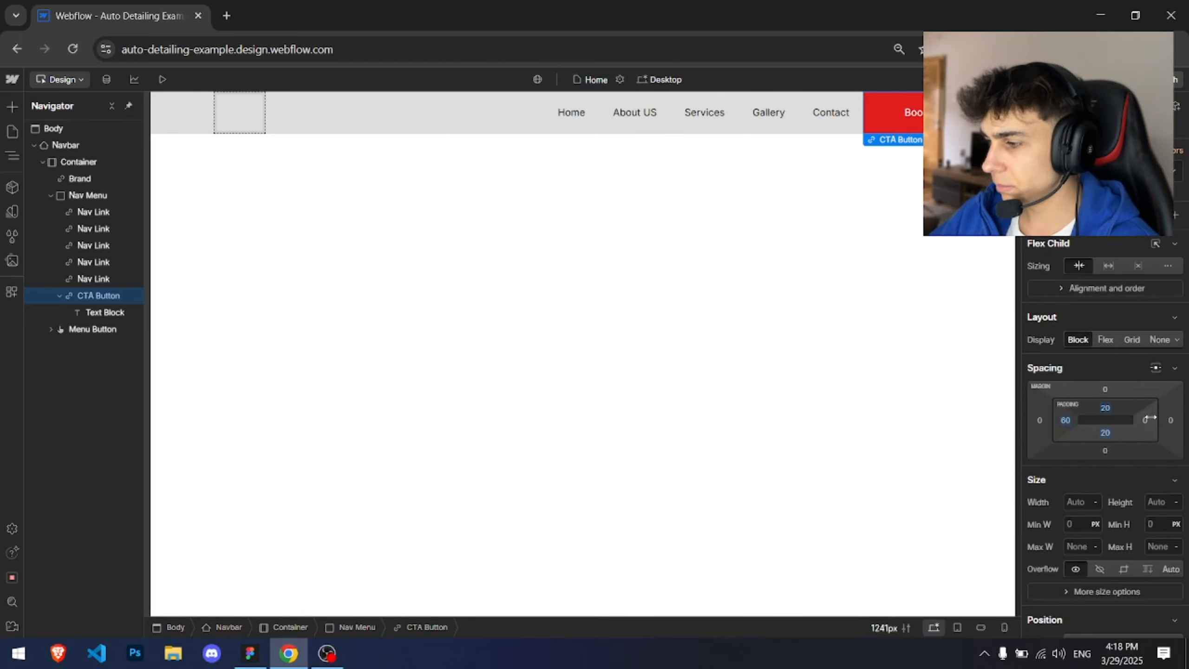
left_click(1146, 419)
left_click(1046, 485)
Step: Set the CTA button's top and bottom padding to 15 px
left_click(1080, 413)
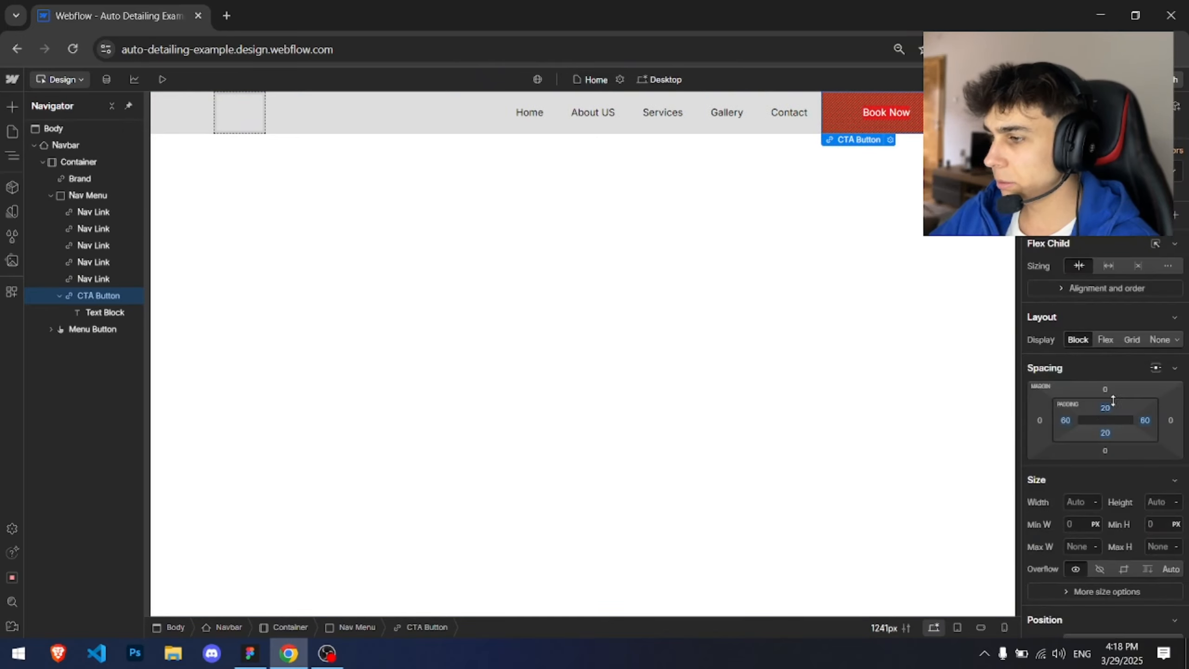
left_click(1106, 409)
type("15")
key("Return")
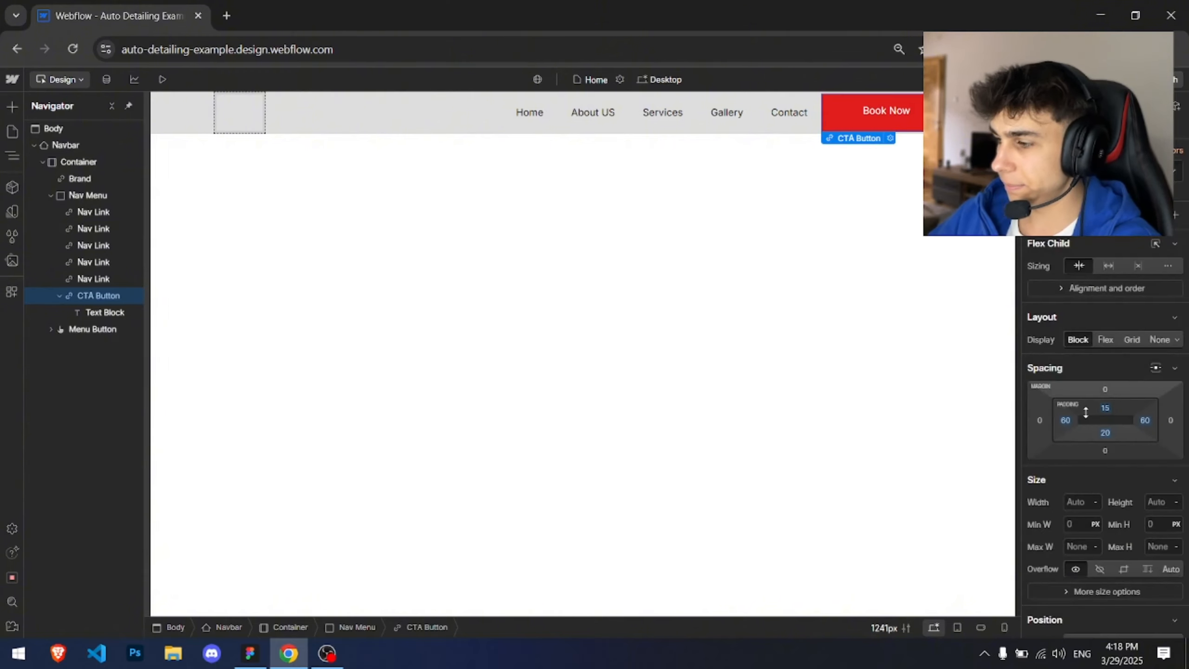
left_click(1100, 433)
type("15")
key("Return")
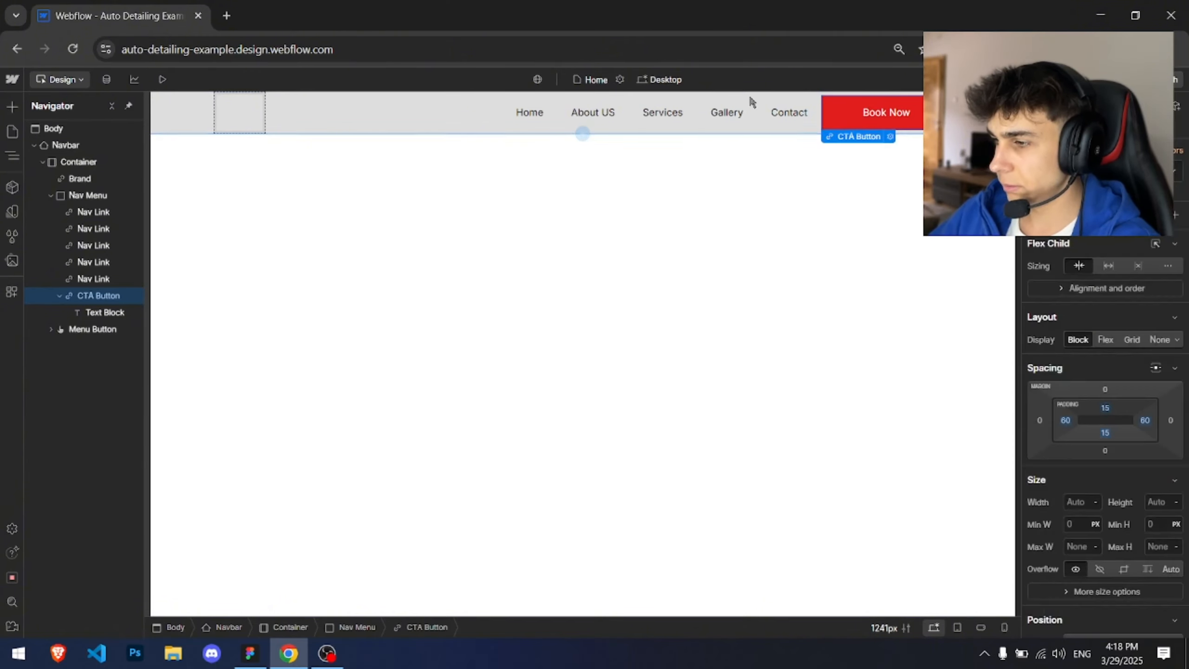
Step: Set the Contact nav link's top and bottom padding to 15 px
left_click(763, 107)
left_click(1107, 408)
type("15")
key("Return")
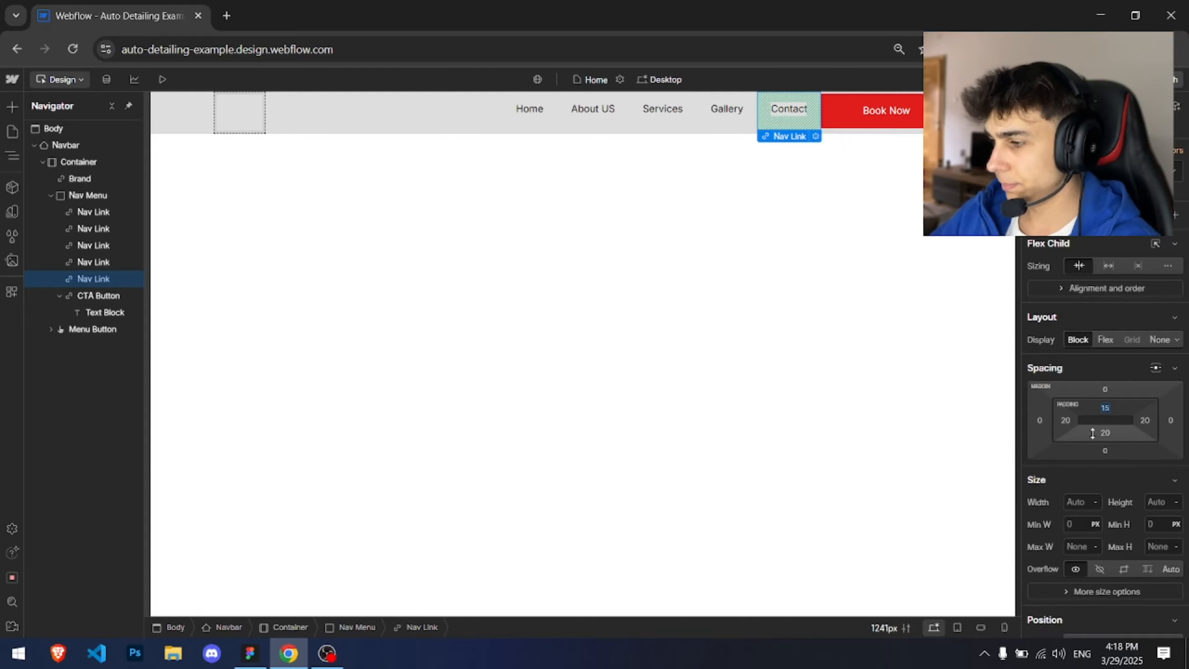
left_click(1103, 435)
type("15")
key("Return")
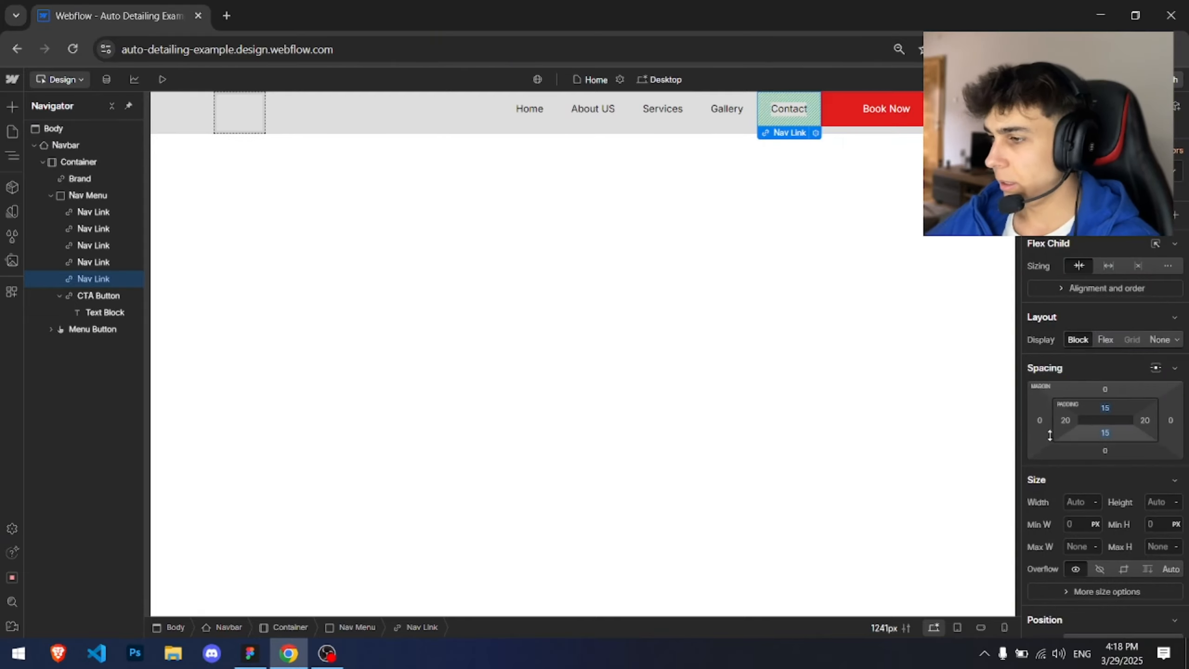
Step: Compare with the Figma design and set the CTA button's left and right padding to 30 px
key("alt+Tab")
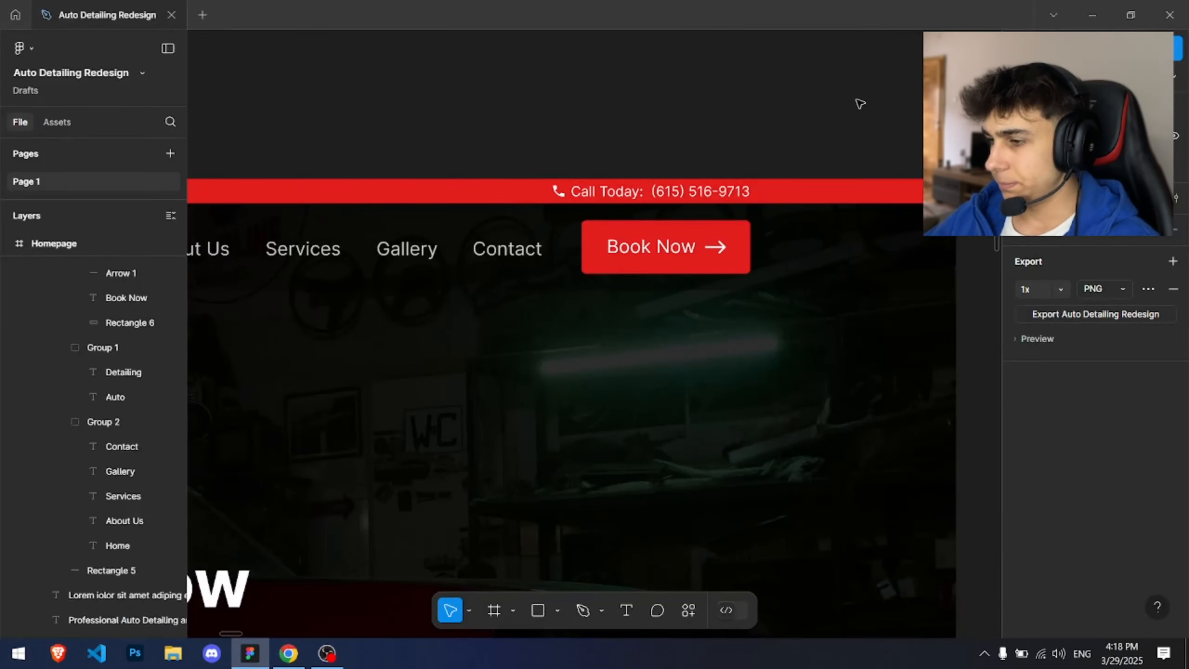
key("alt+Tab")
left_click(859, 103)
left_click(1066, 420)
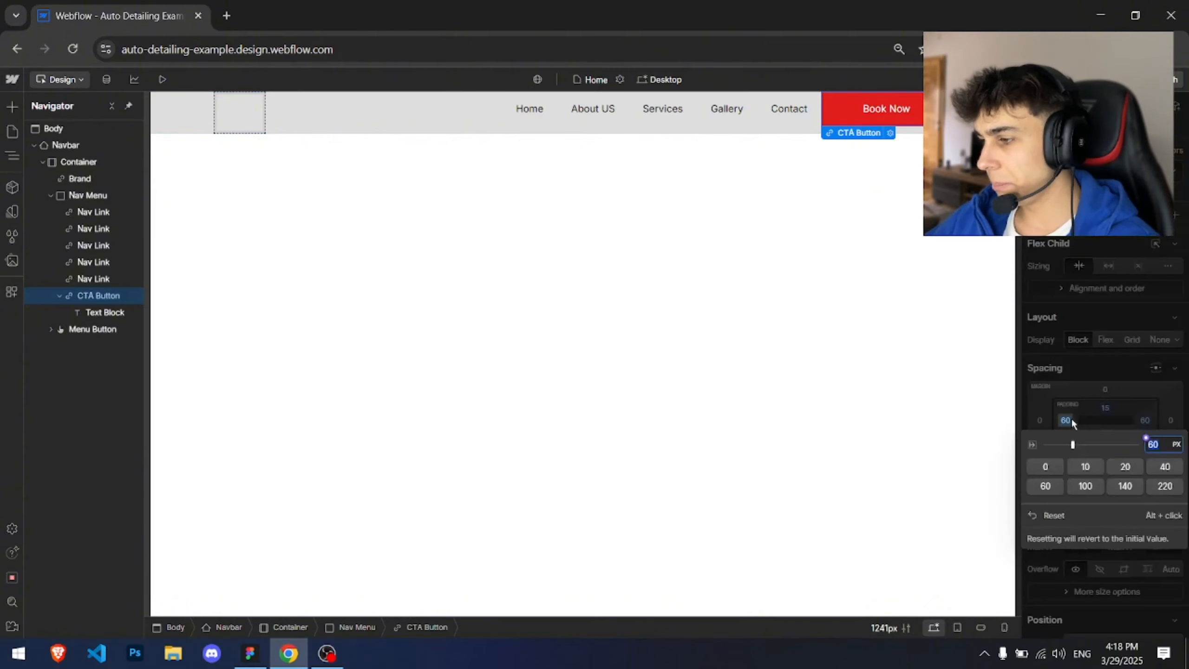
left_click(1155, 465)
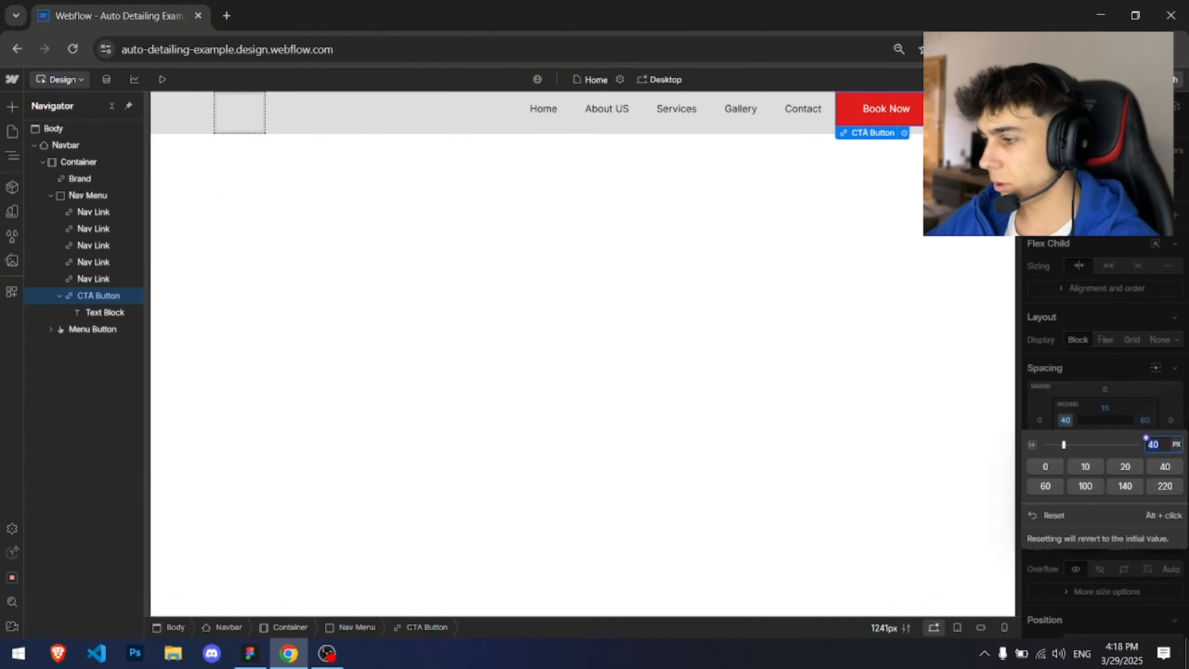
type("30")
key("Return")
left_click(1146, 421)
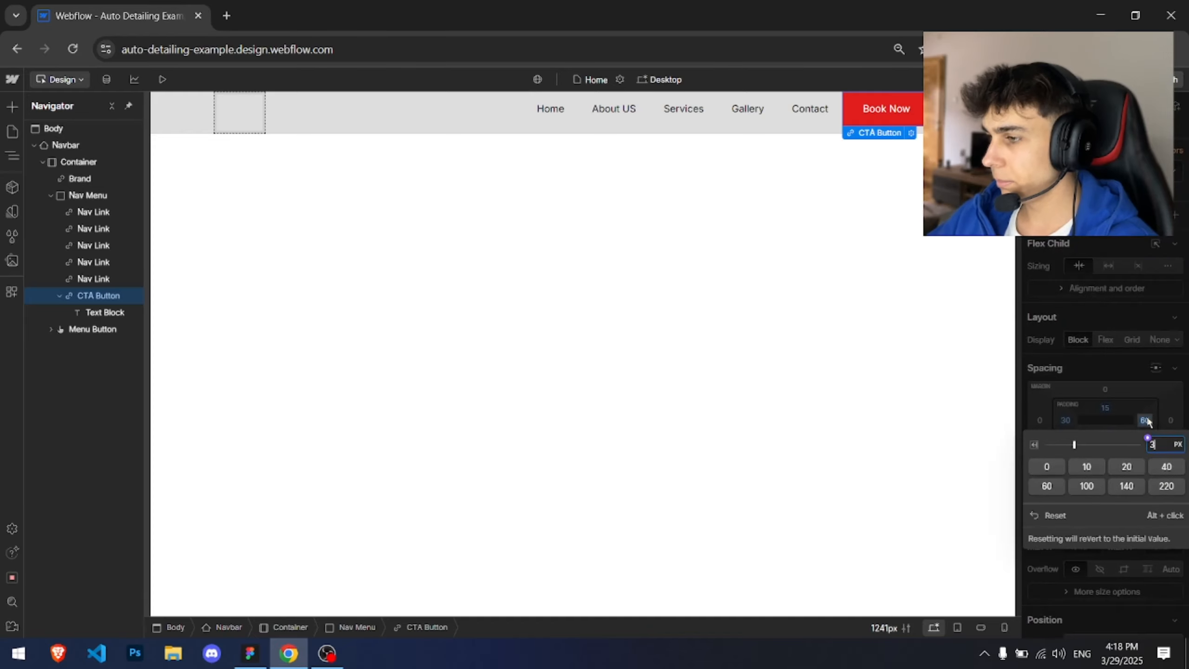
type("30")
key("Return")
Step: Check the corner radius of the Book Now button rectangle in the Figma design
key("alt+Tab")
scroll(564, 236, "up", 1)
scroll(568, 239, "up", 10)
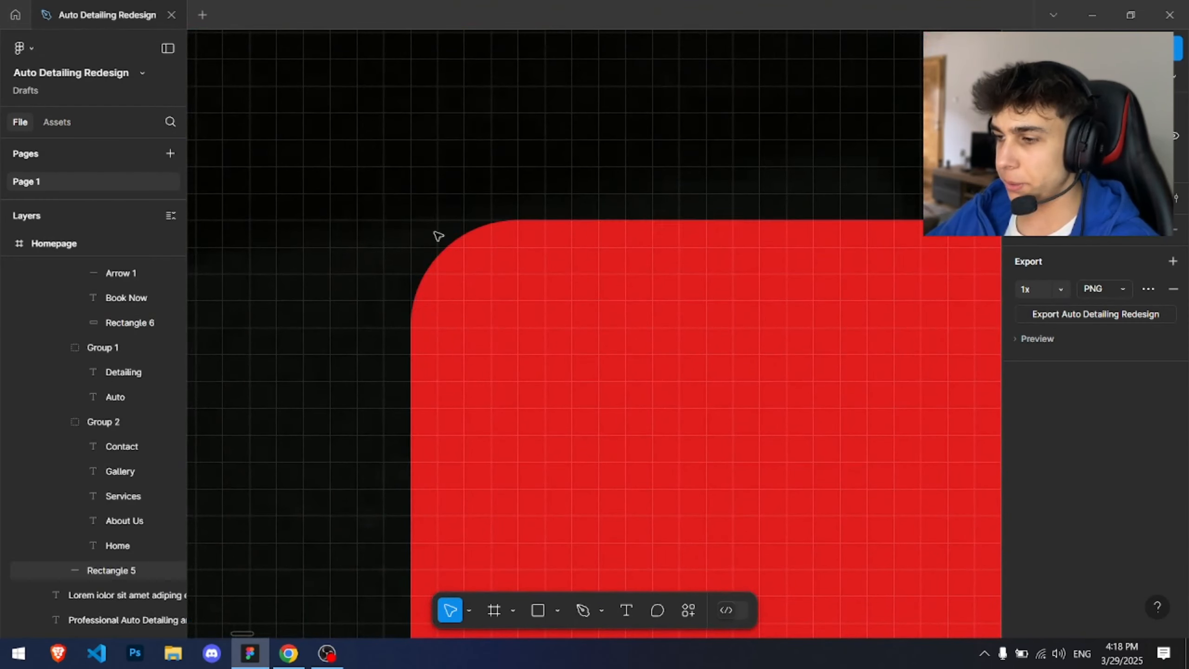
left_click(512, 266)
scroll(855, 356, "down", 3)
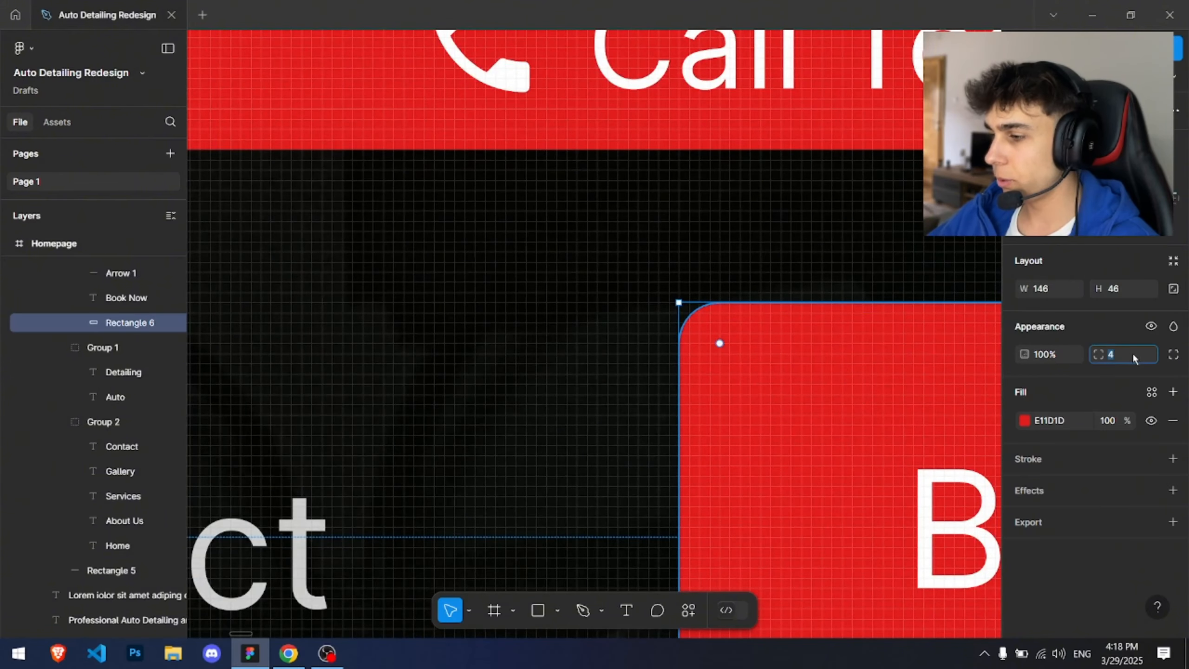
Step: Set the CTA button's corner radius to 4 px
key("alt+Tab")
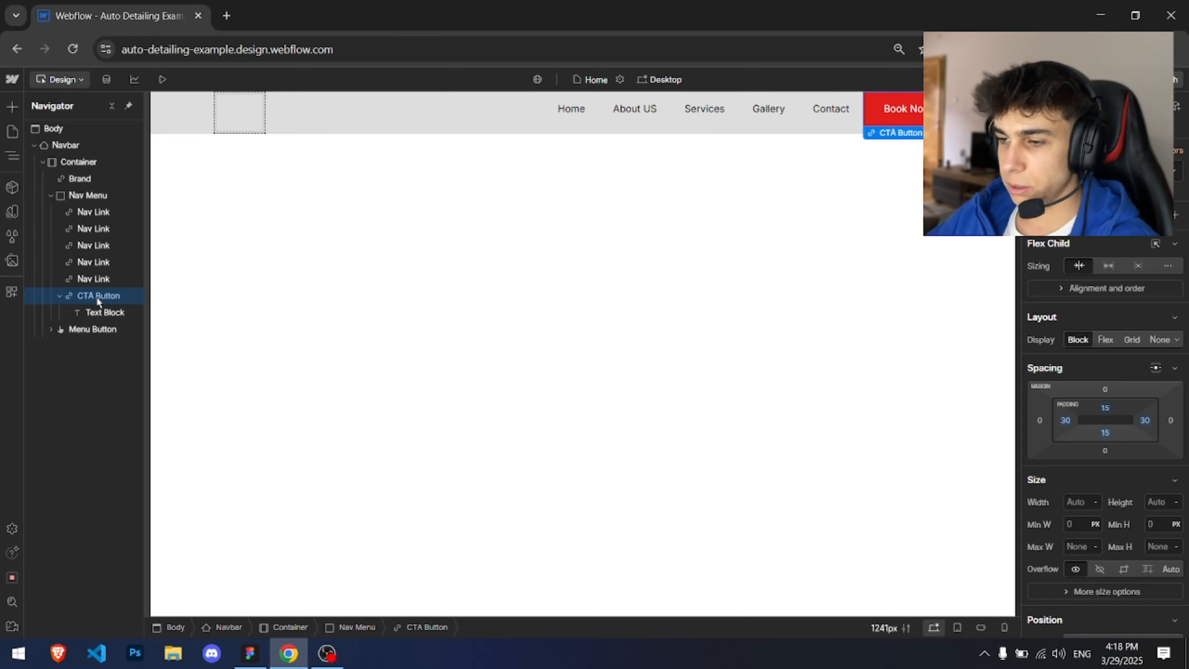
scroll(1117, 354, "down", 5)
scroll(1116, 354, "down", 3)
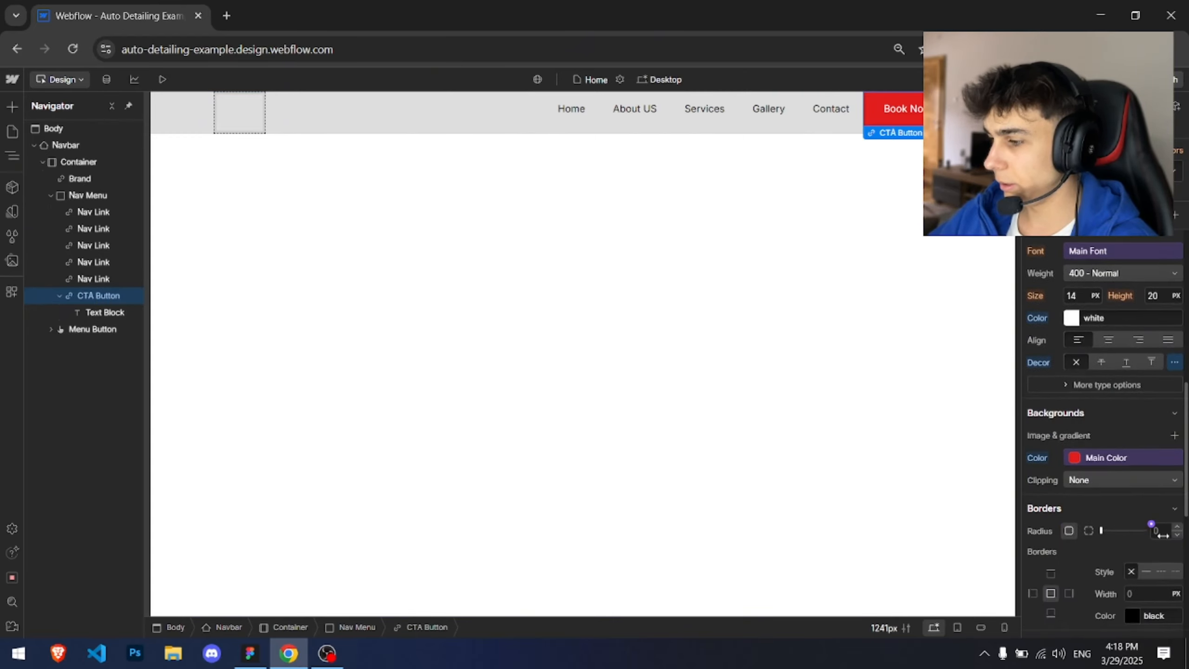
key("BackSpace")
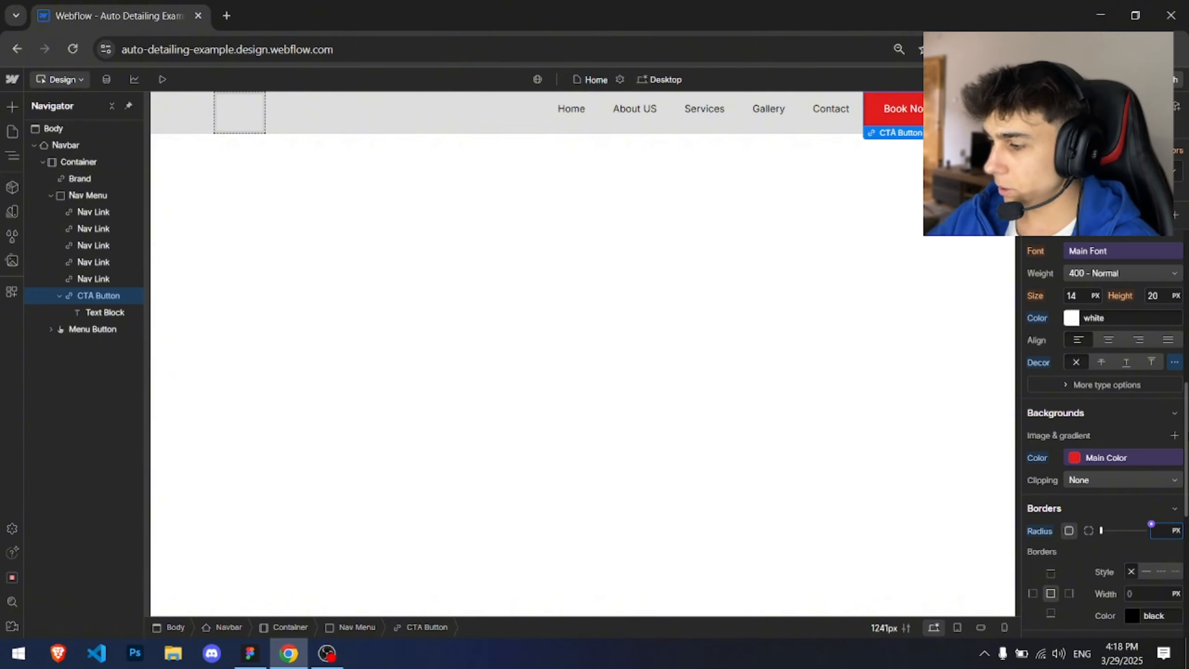
type("4")
key("Return")
left_click(769, 374)
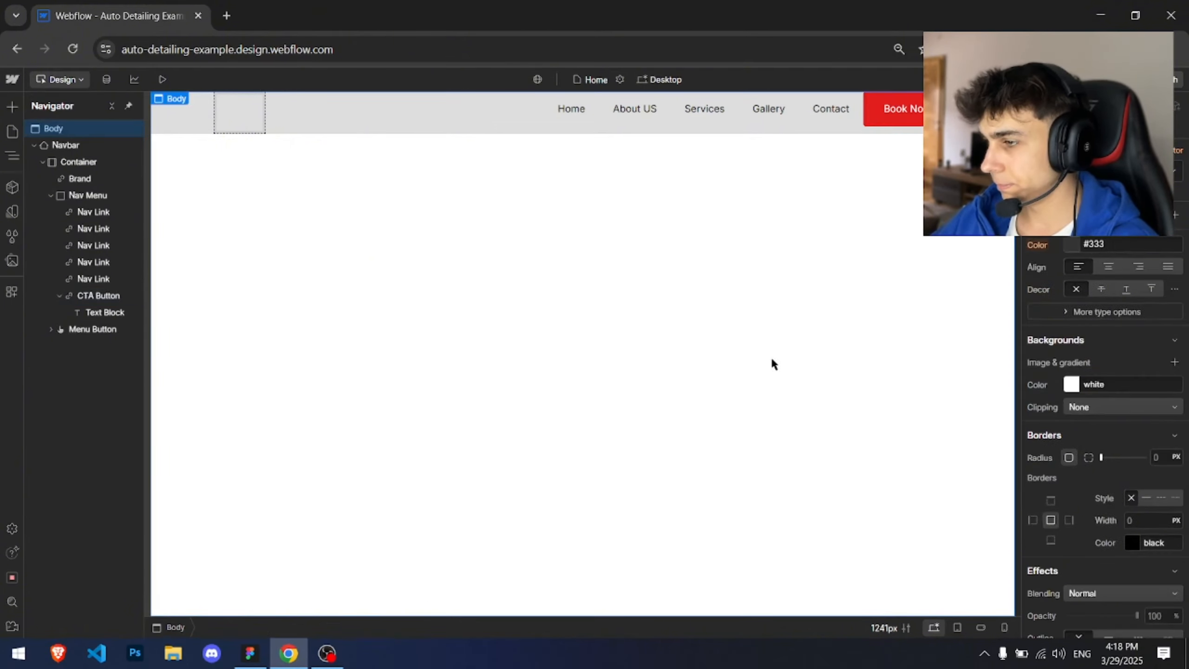
Step: Select the button's Text Block and check the Book Now text's font settings in the Figma design
left_click(901, 109)
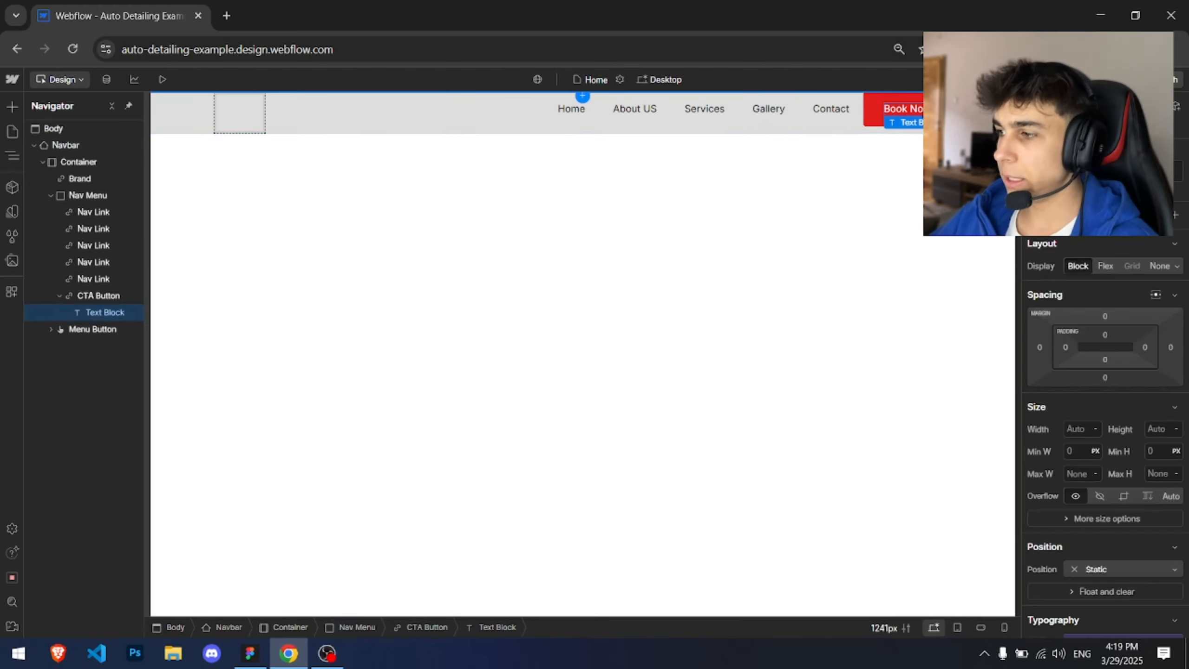
key("alt+Tab")
left_click(585, 187)
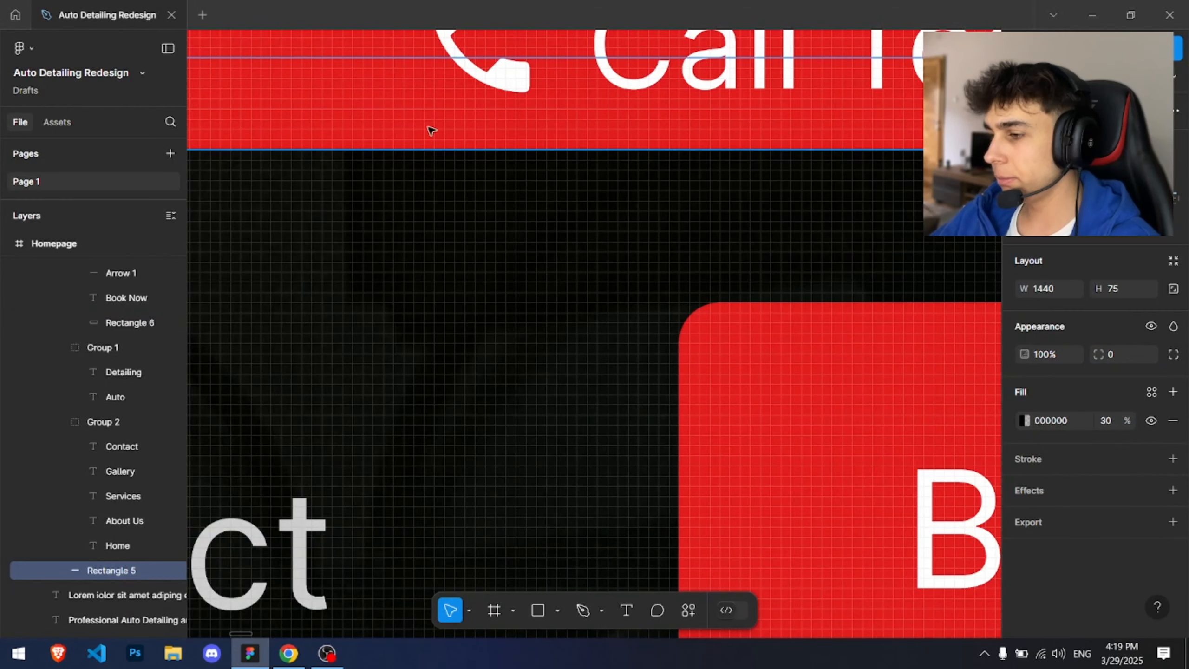
key("Escape")
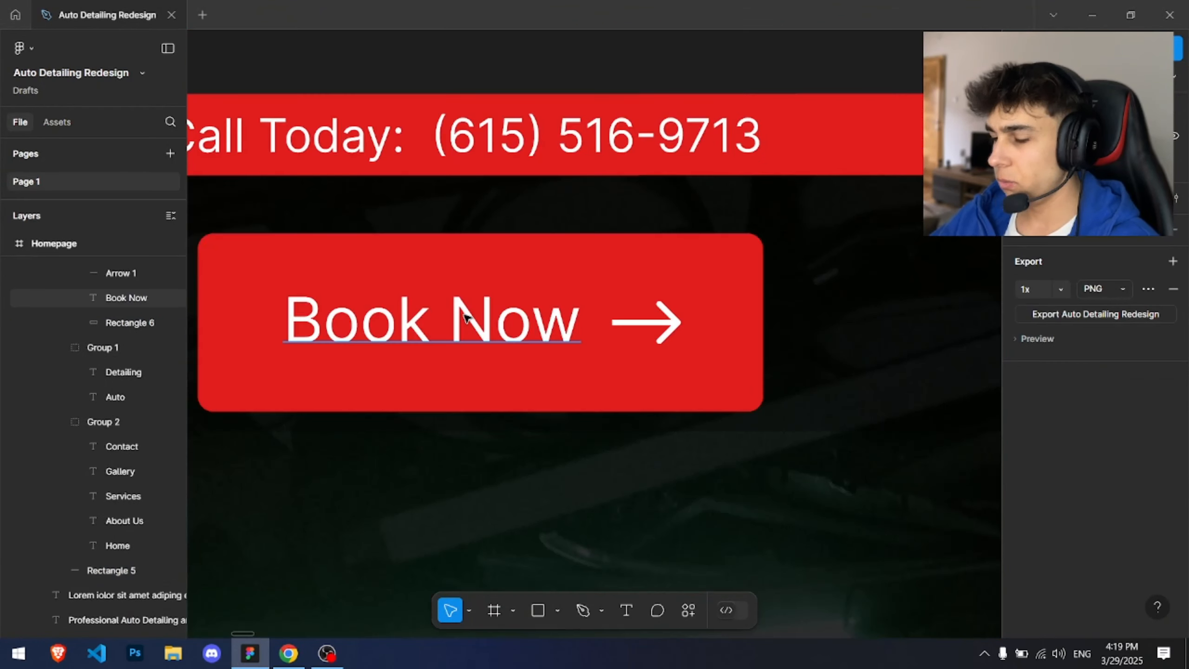
left_click(465, 318)
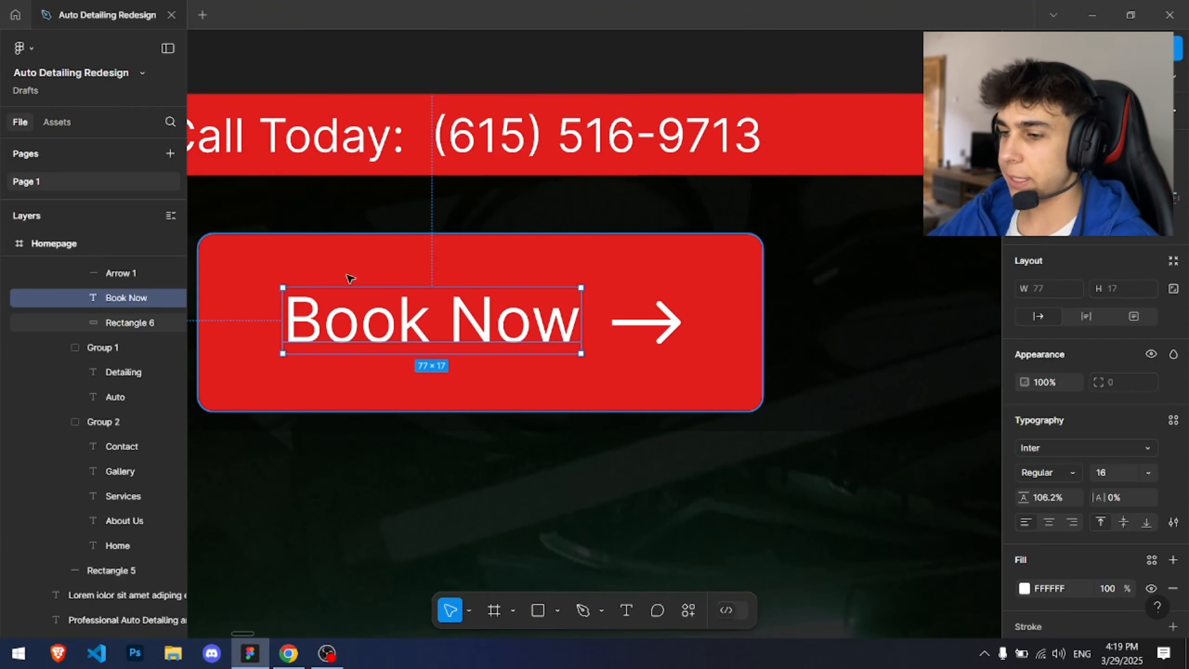
key("alt+Tab")
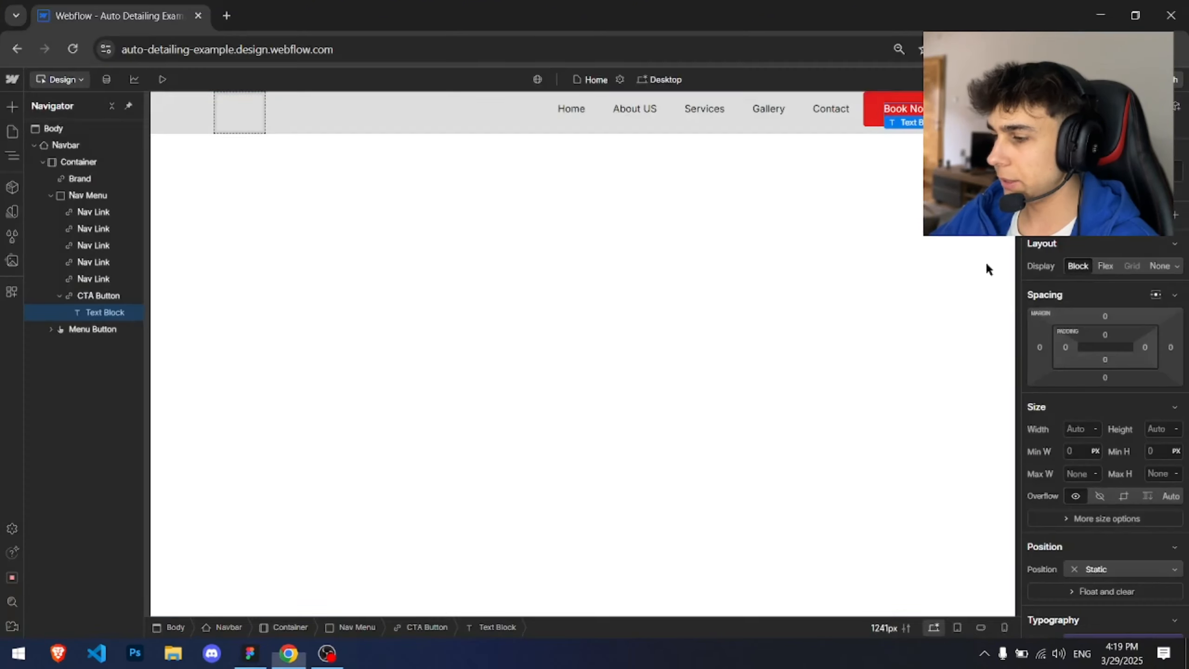
scroll(1144, 446, "down", 3)
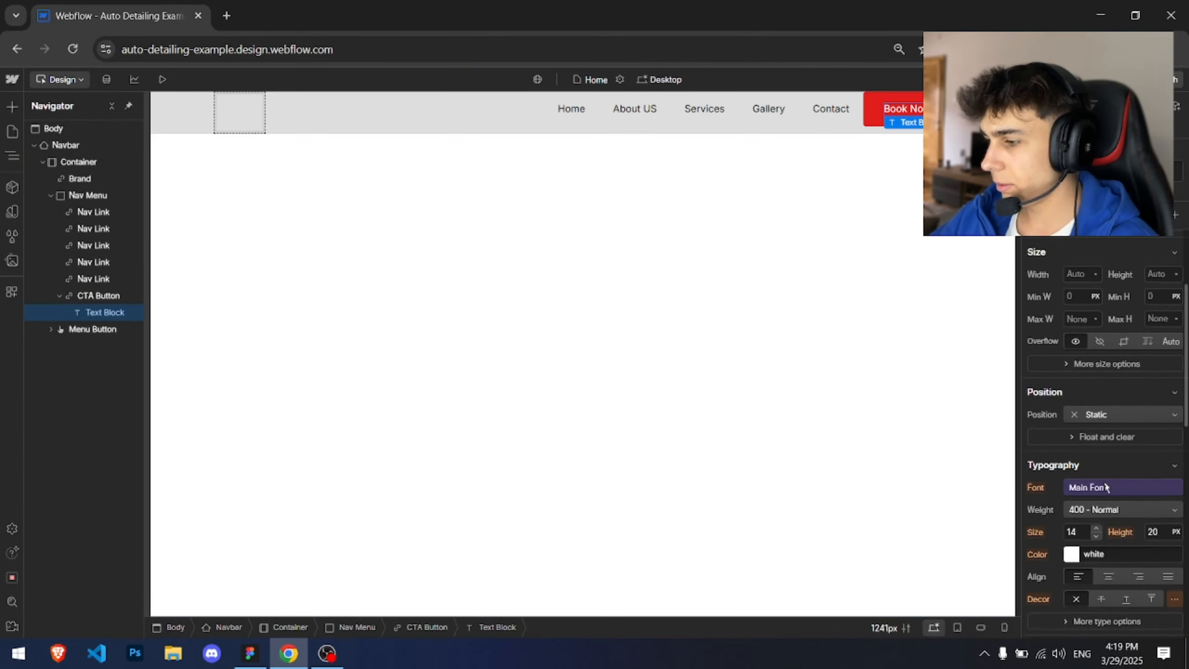
Step: Set the Body's font size to 16 px
left_click(47, 129)
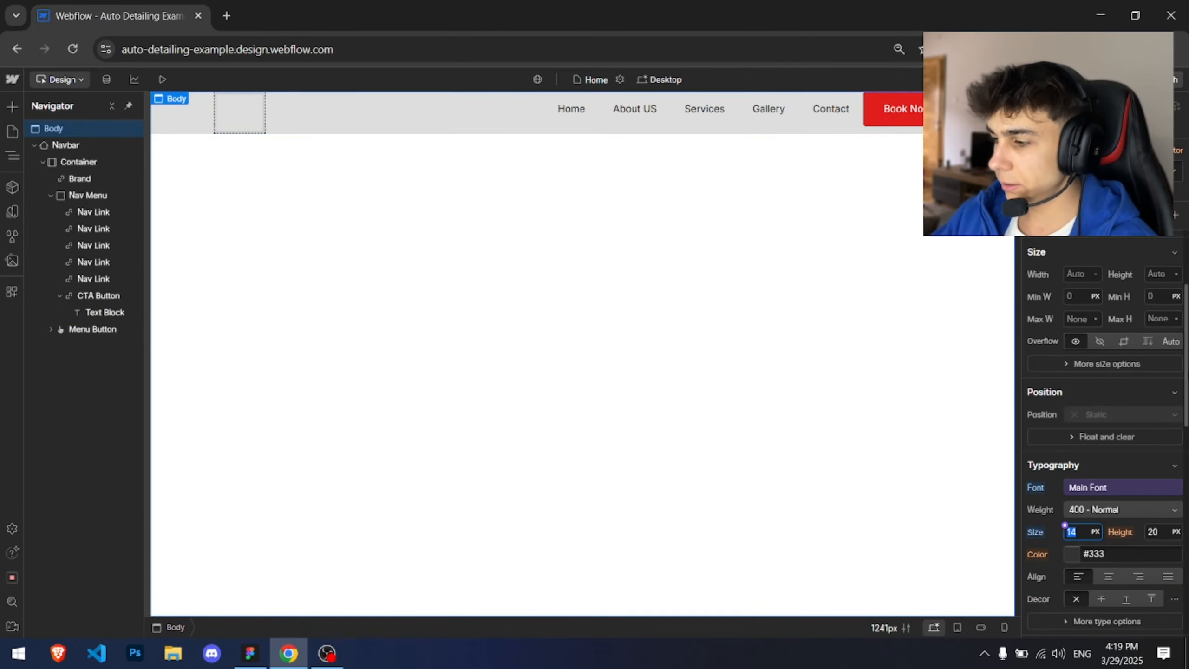
type("17")
key("Down")
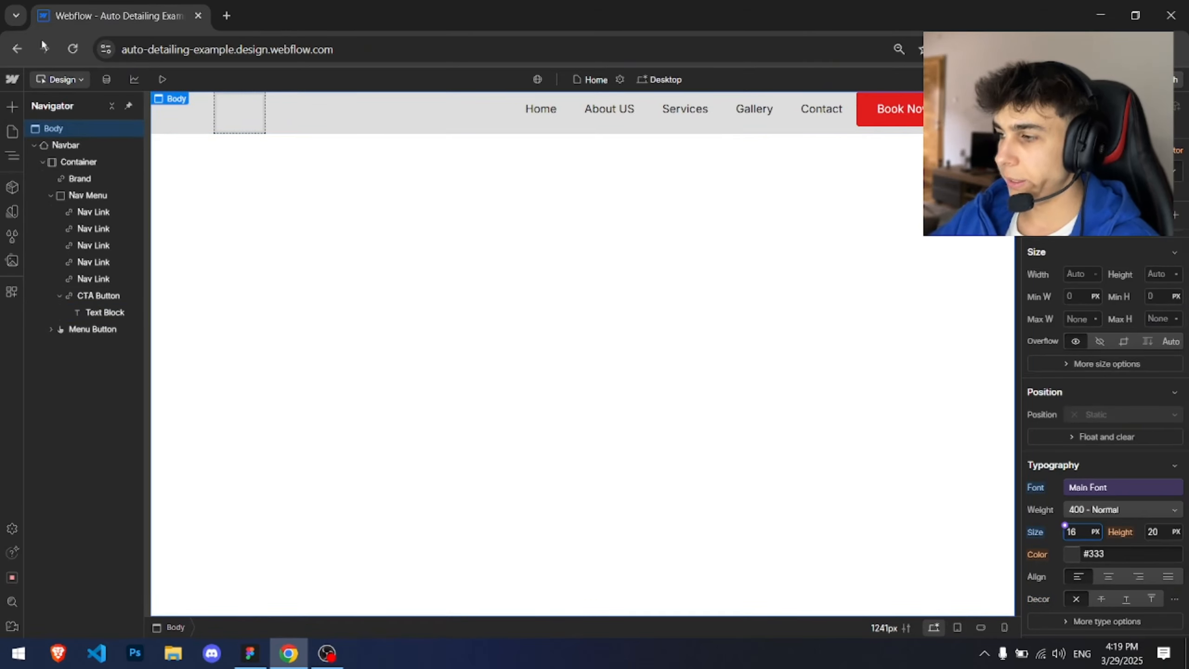
Step: Give the button's text block the class CTA Button Text Content
left_click(105, 312)
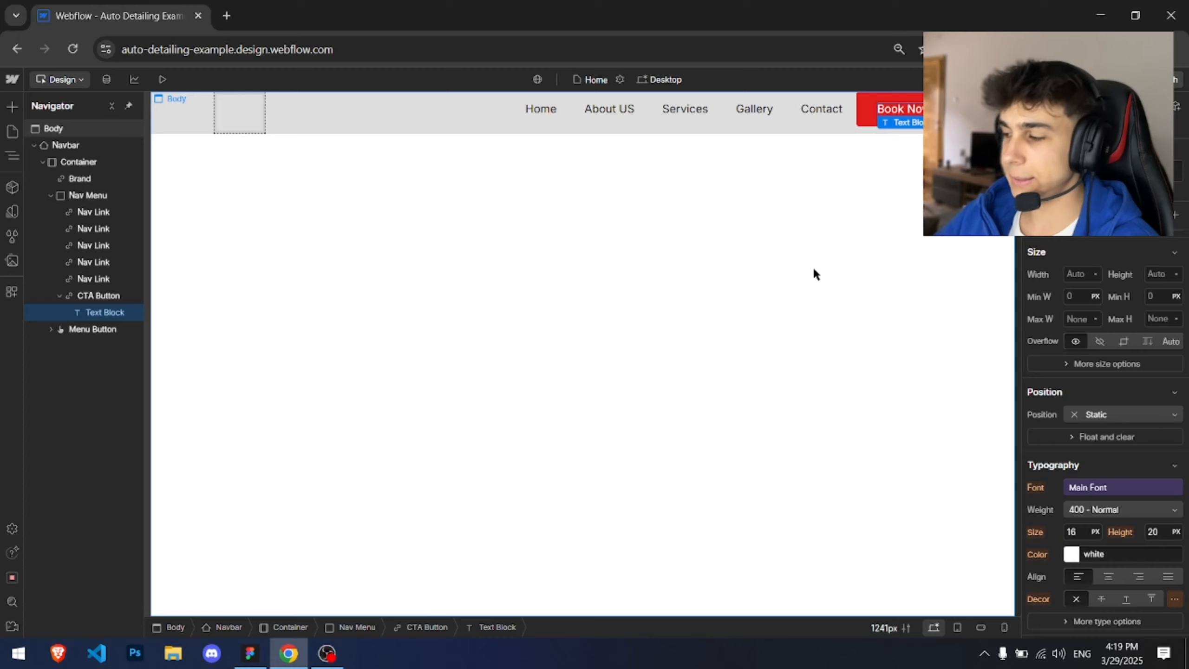
scroll(1104, 422, "up", 3)
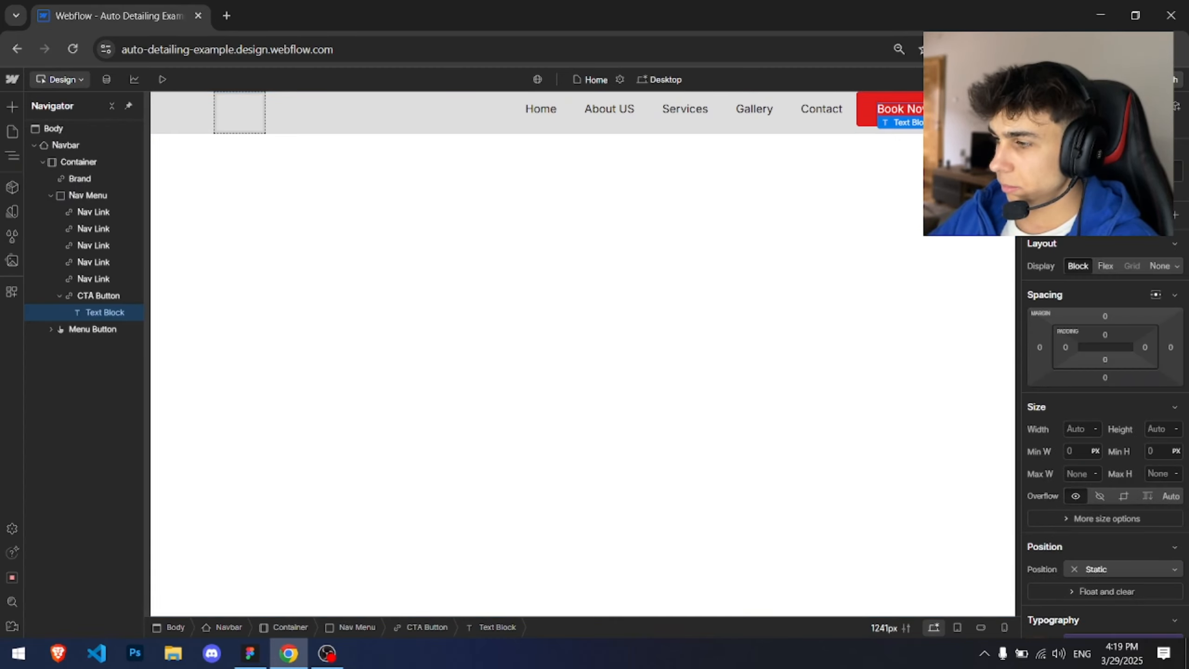
left_click(1101, 171)
type("CTA")
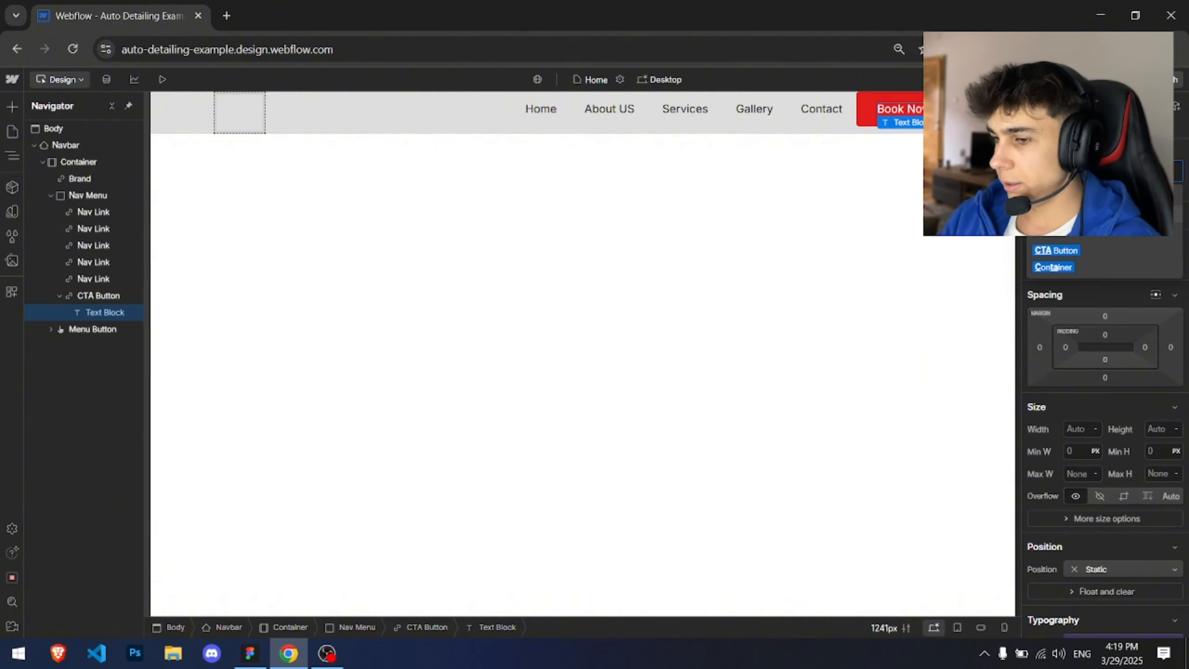
type(" Text")
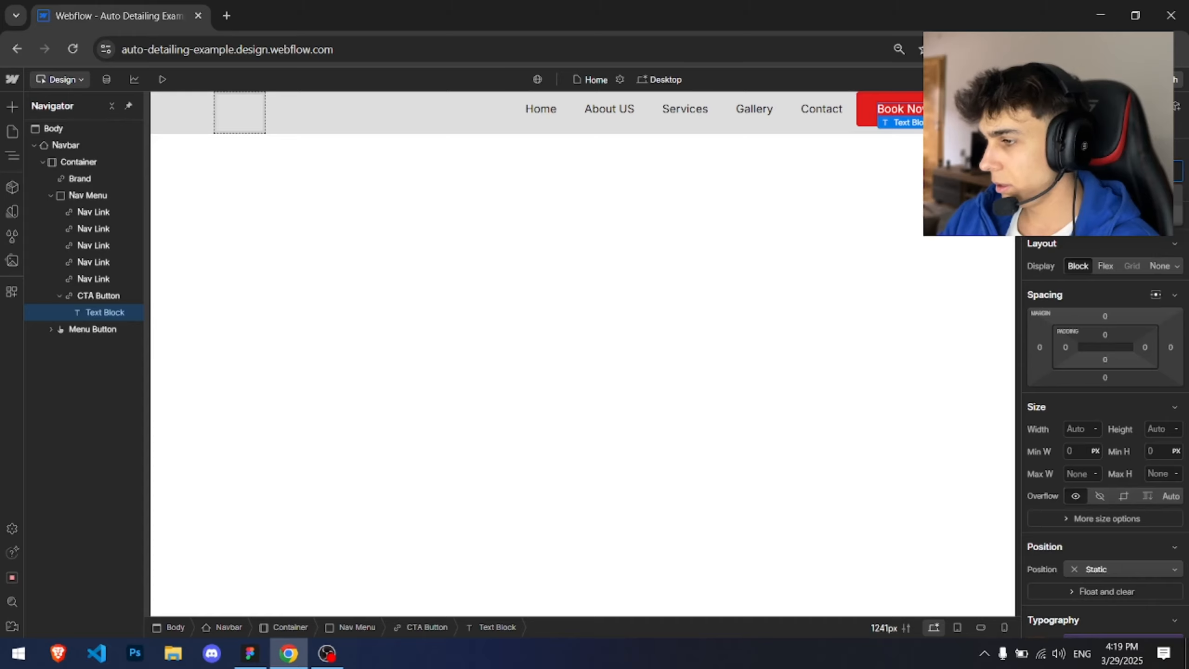
key("Return")
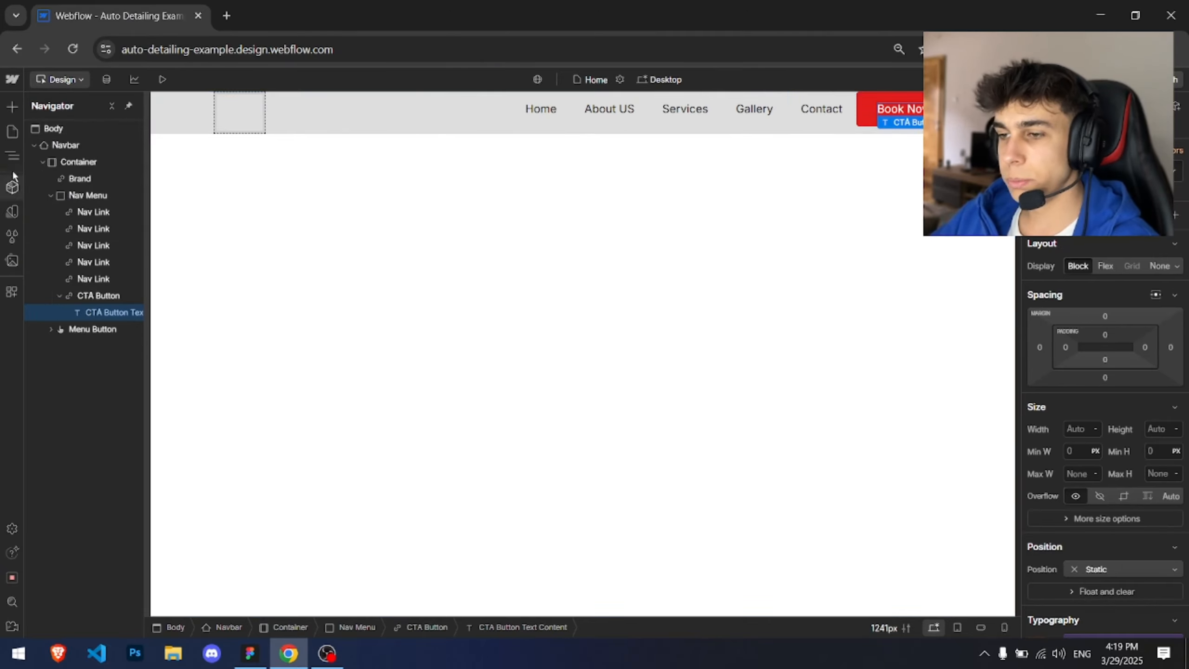
Step: Upload all seven SVG files from the AD Website Assets folder to the site's assets
left_click(13, 107)
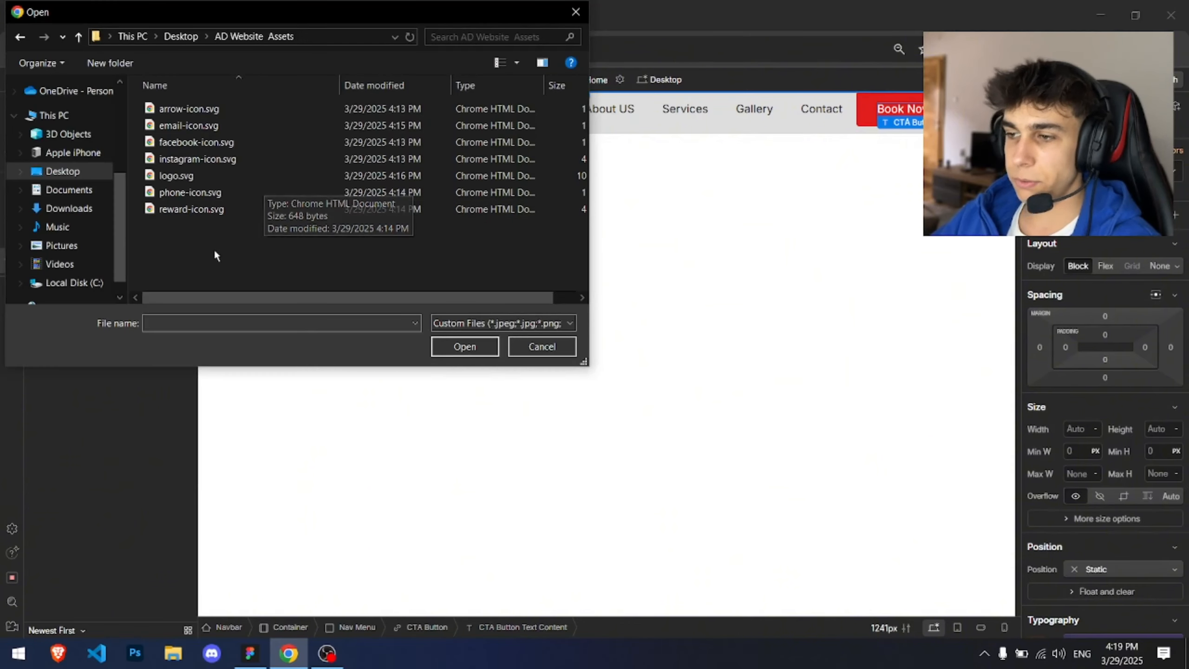
left_click_drag(201, 246, 183, 111)
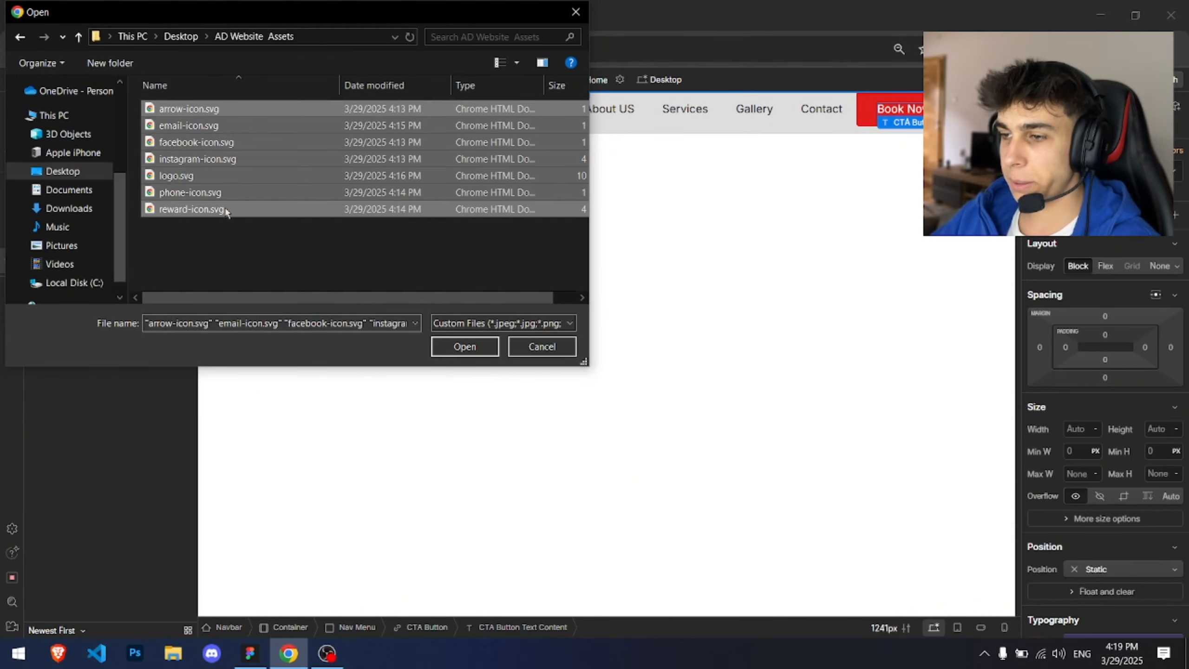
left_click_drag(240, 244, 228, 108)
left_click(463, 345)
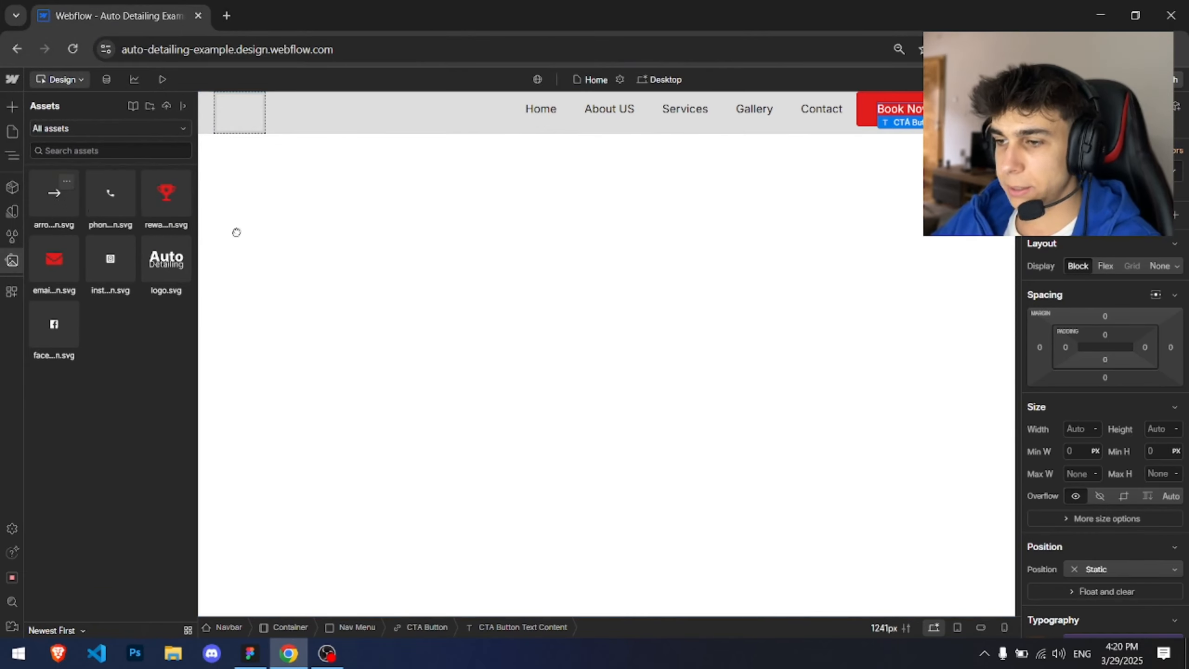
Step: Add arrow-icon.svg inside the CTA button after its text and give it the class CTA Arrow Icon
left_click_drag(236, 232, 877, 110)
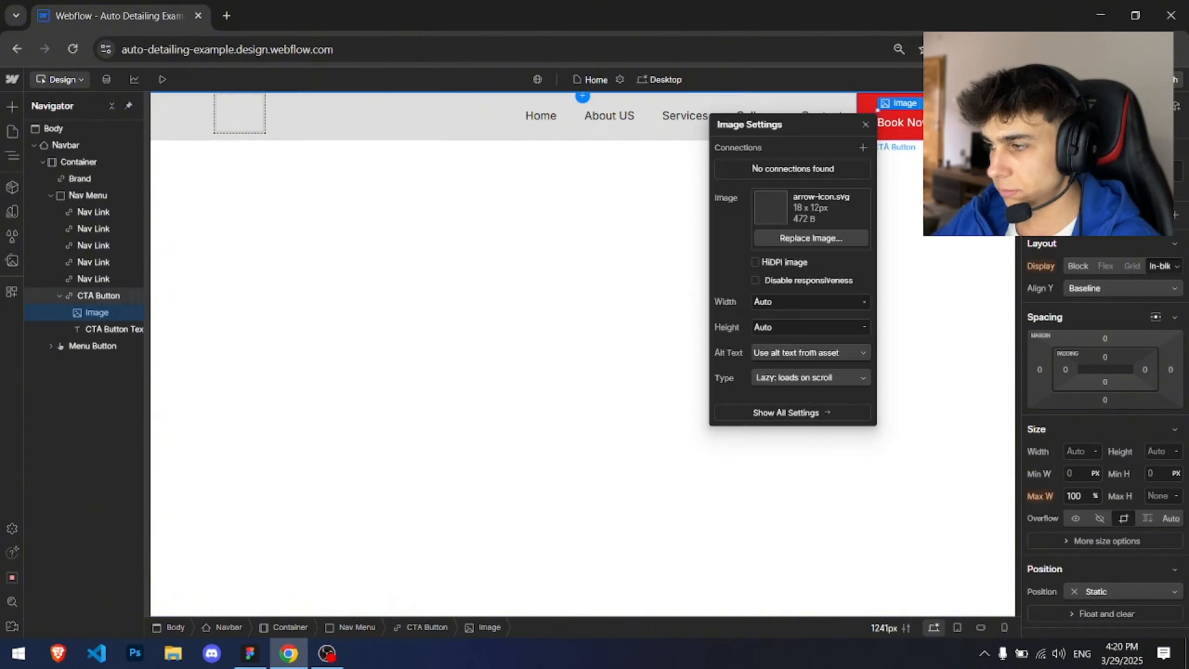
mouse_move(106, 313)
left_mouse_down()
mouse_move(107, 333)
mouse_move(96, 332)
left_mouse_up()
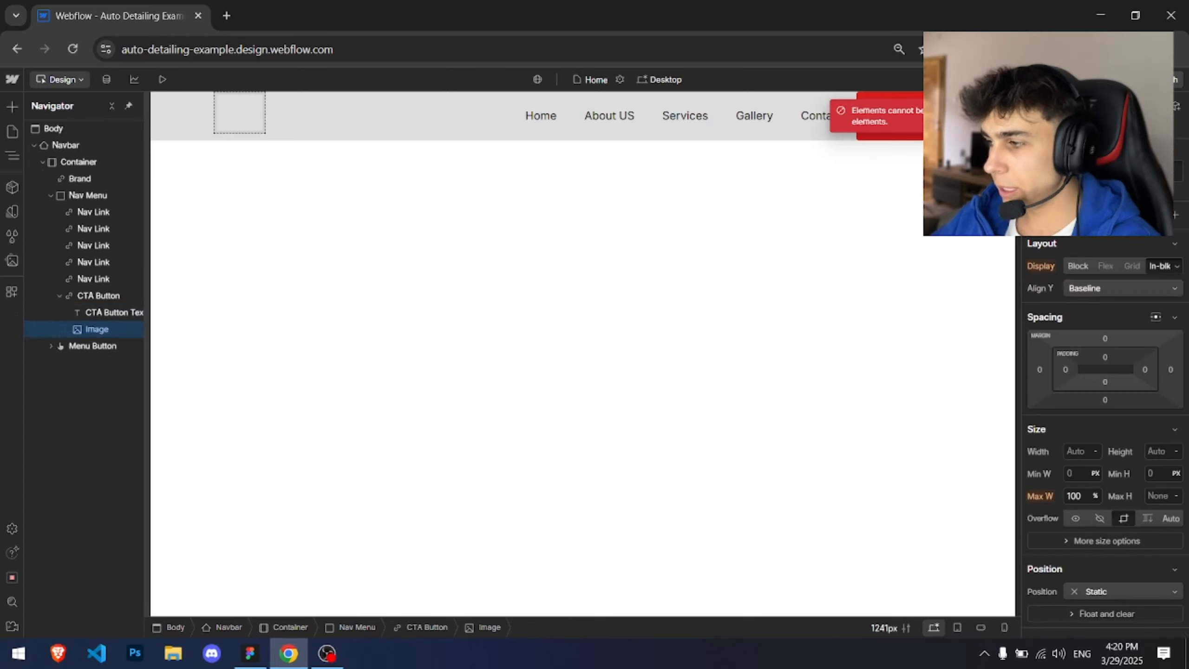
left_click(1095, 171)
type("Arrow")
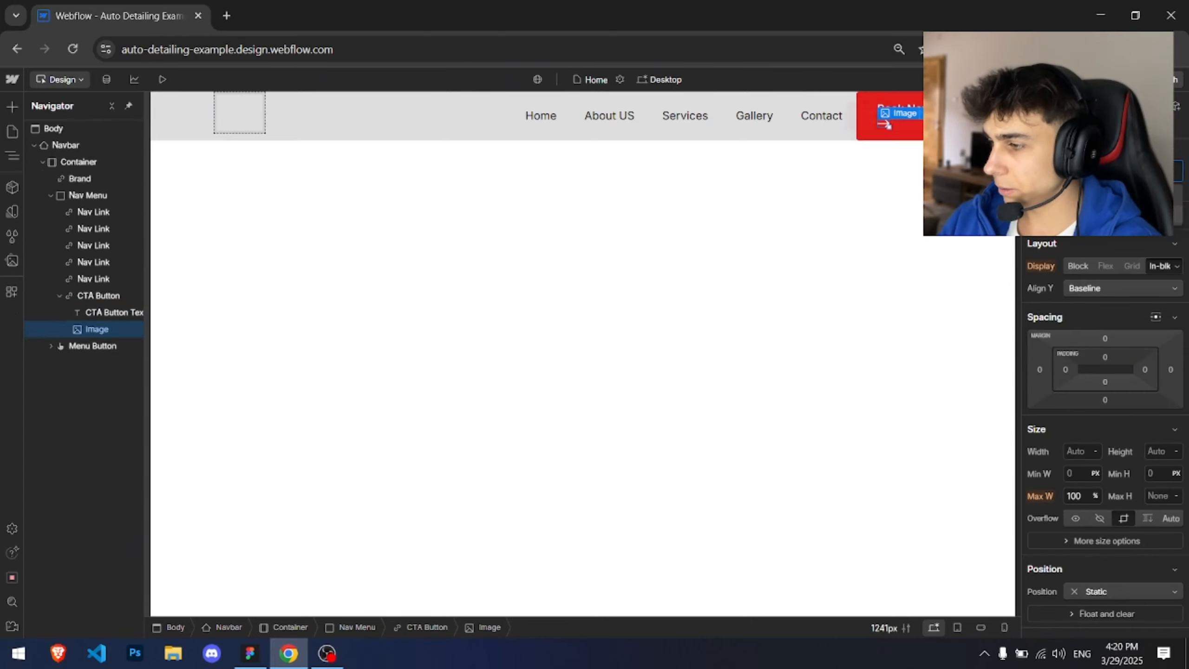
key("Return")
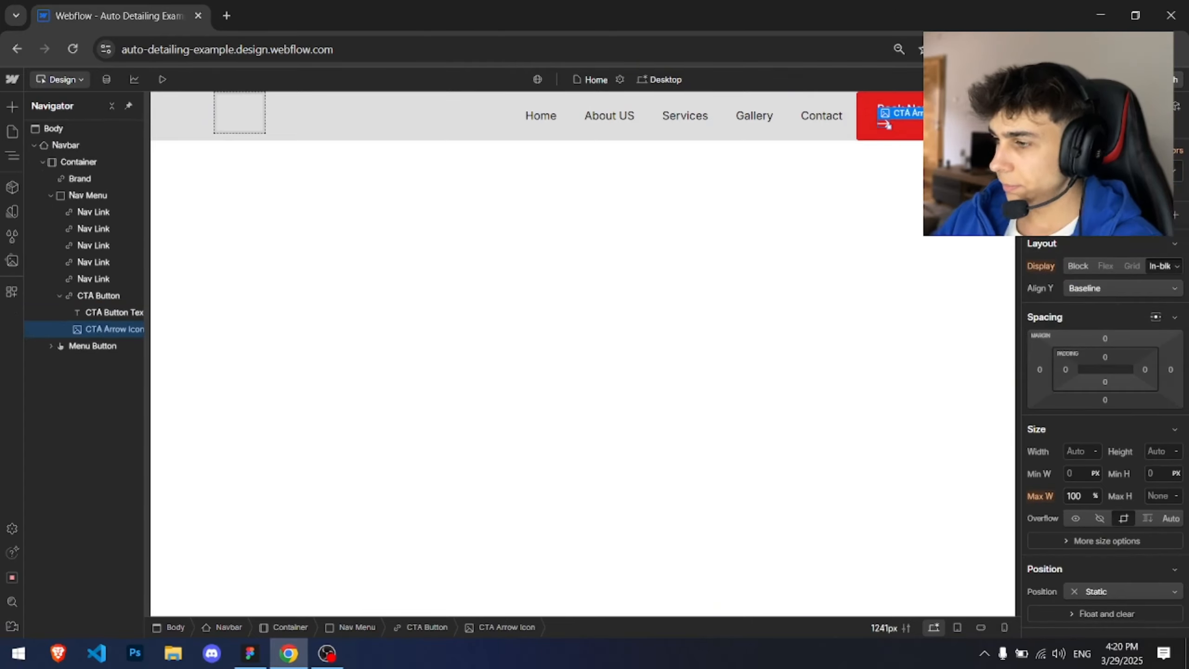
Step: Set the CTA button's display to Flex
left_click(97, 298)
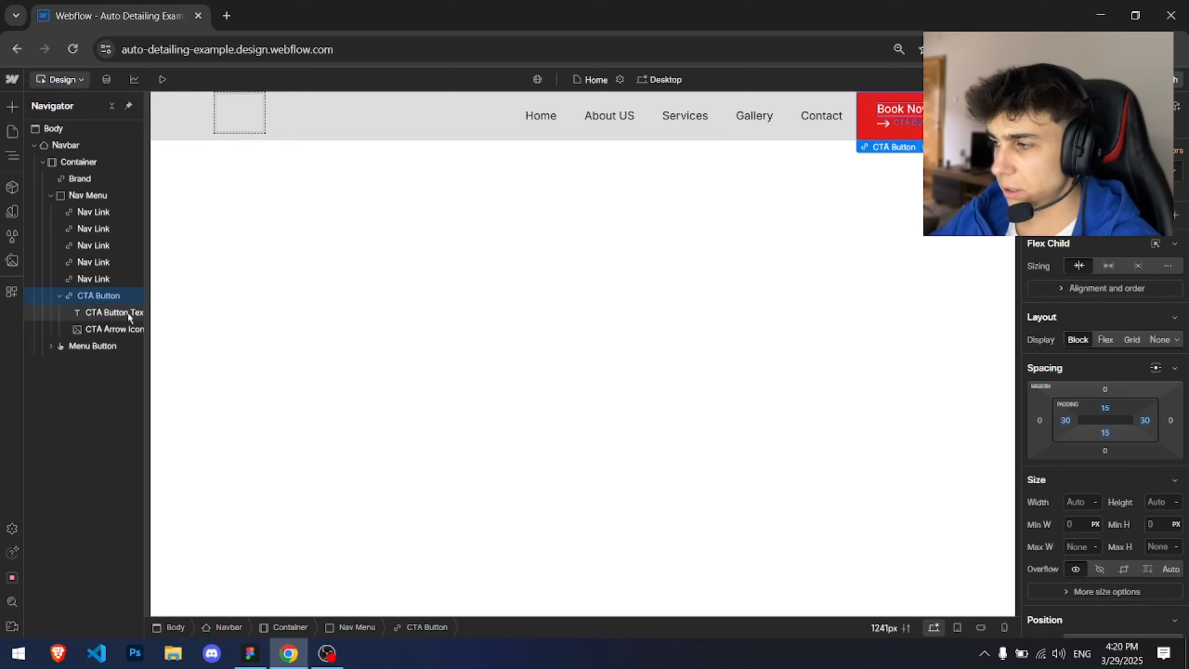
left_click(1106, 340)
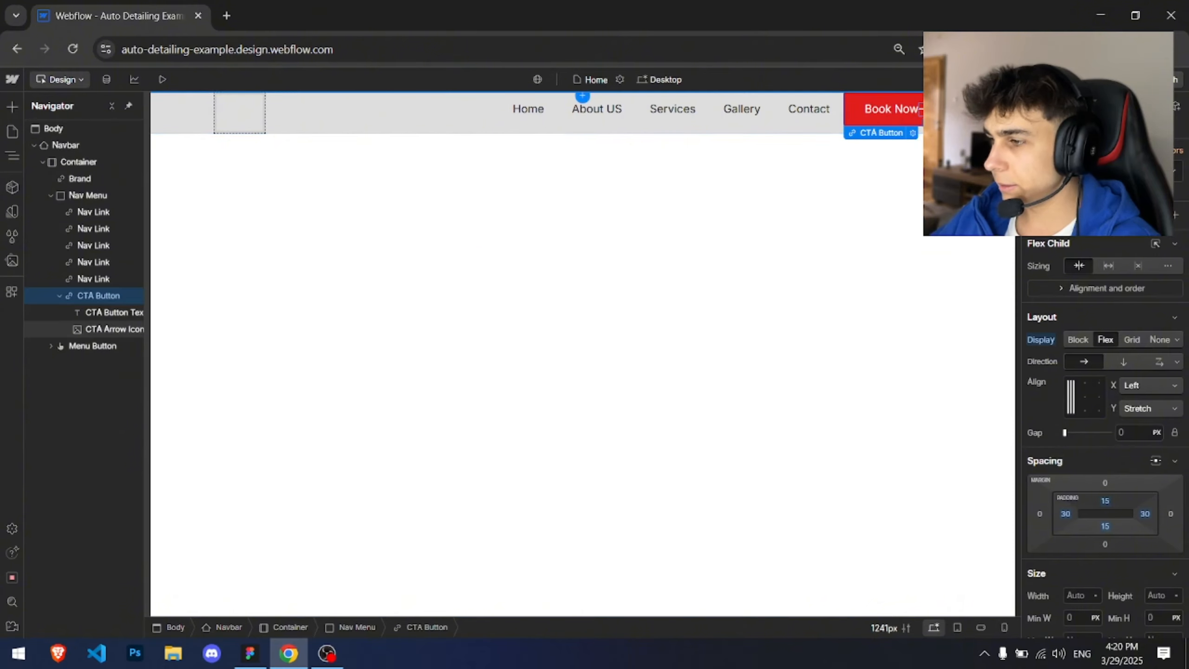
Step: Give the arrow icon a left margin of 10 px
left_click(112, 329)
left_click(1040, 442)
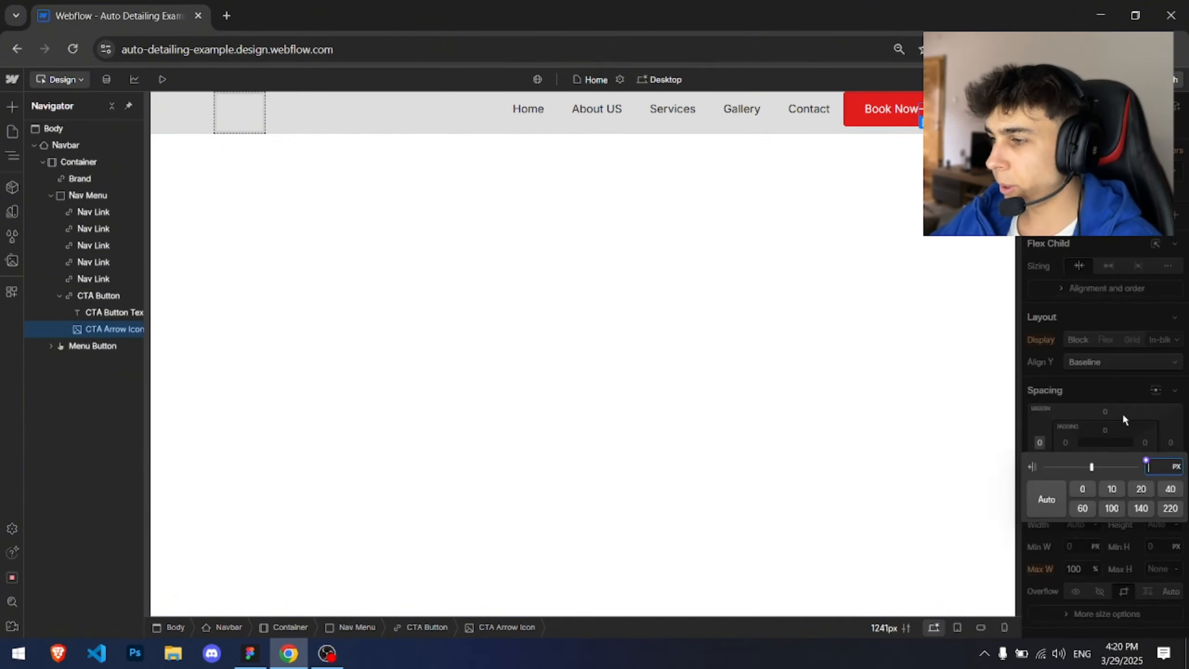
type("5")
key("Return")
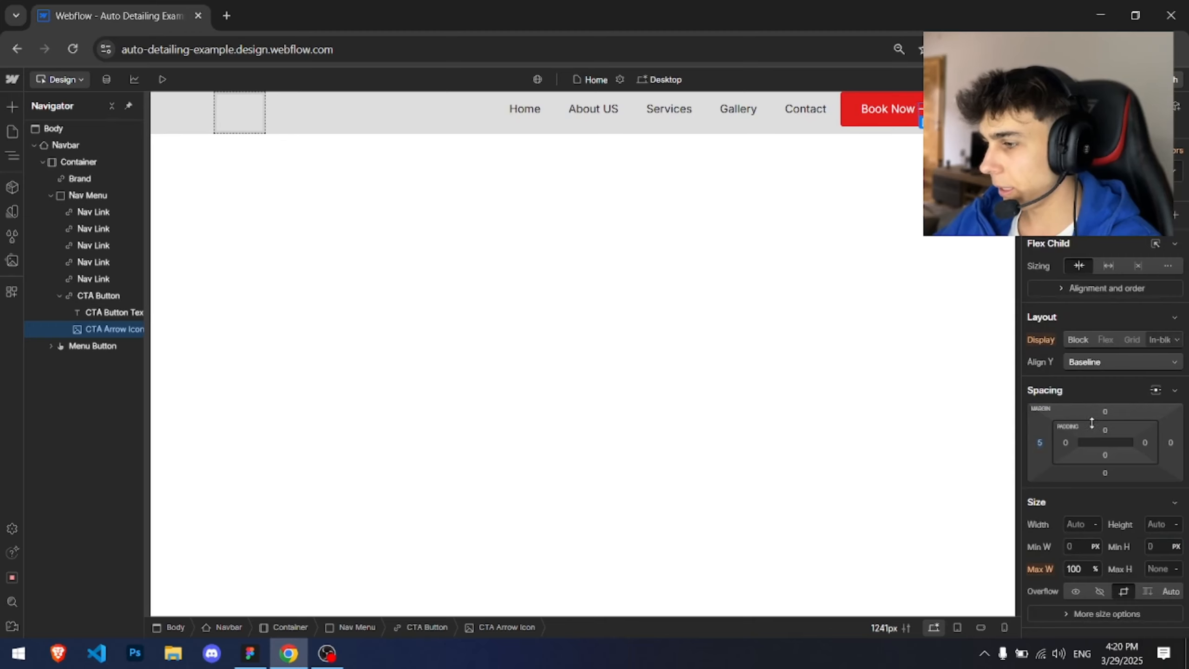
left_click(1039, 442)
type("1")
key("Return")
Step: Compare with the Figma design and set the CTA button's left and right padding to 20 px
left_click(886, 295)
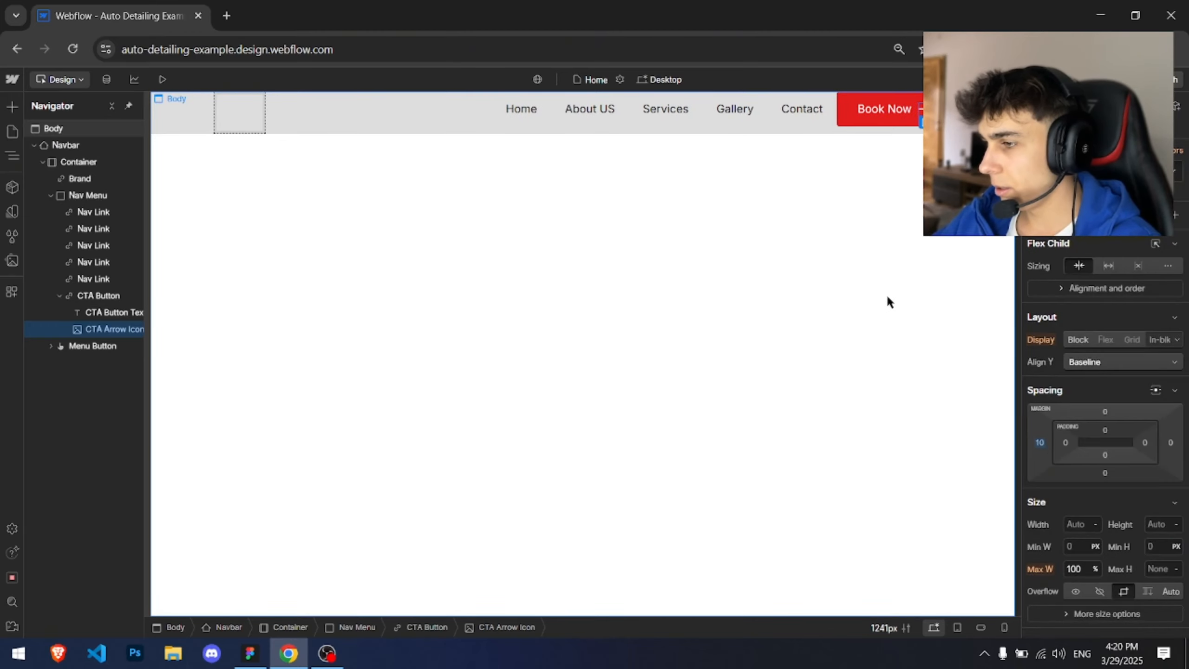
left_click(900, 113)
key("alt+Tab")
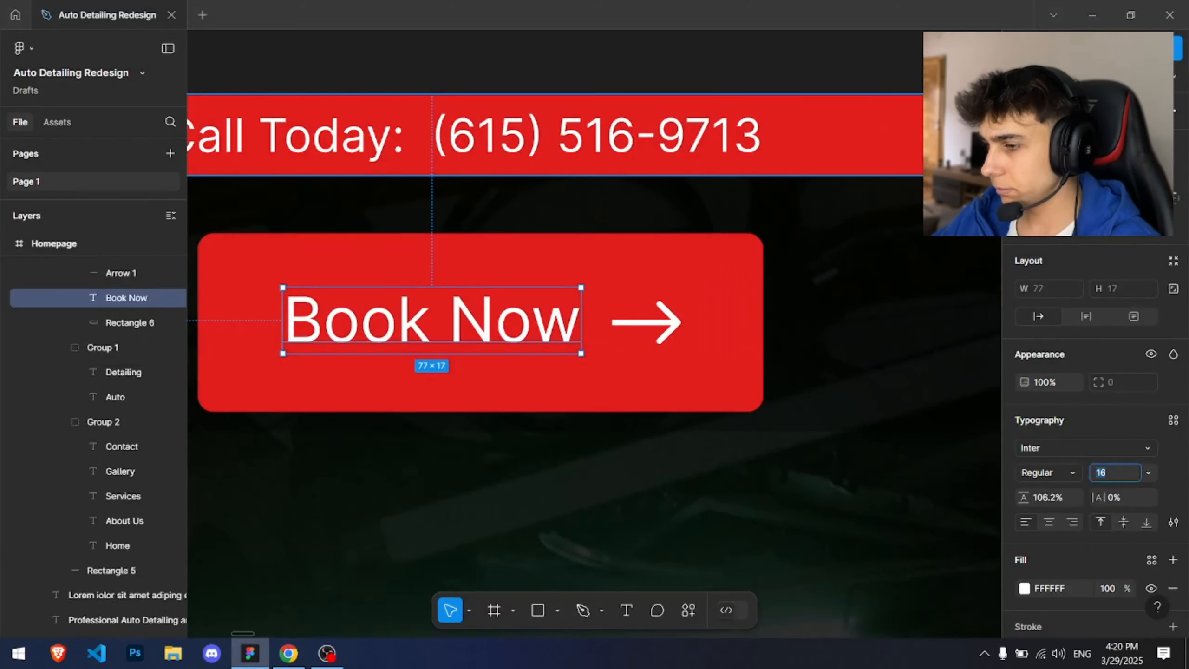
key("alt+Tab")
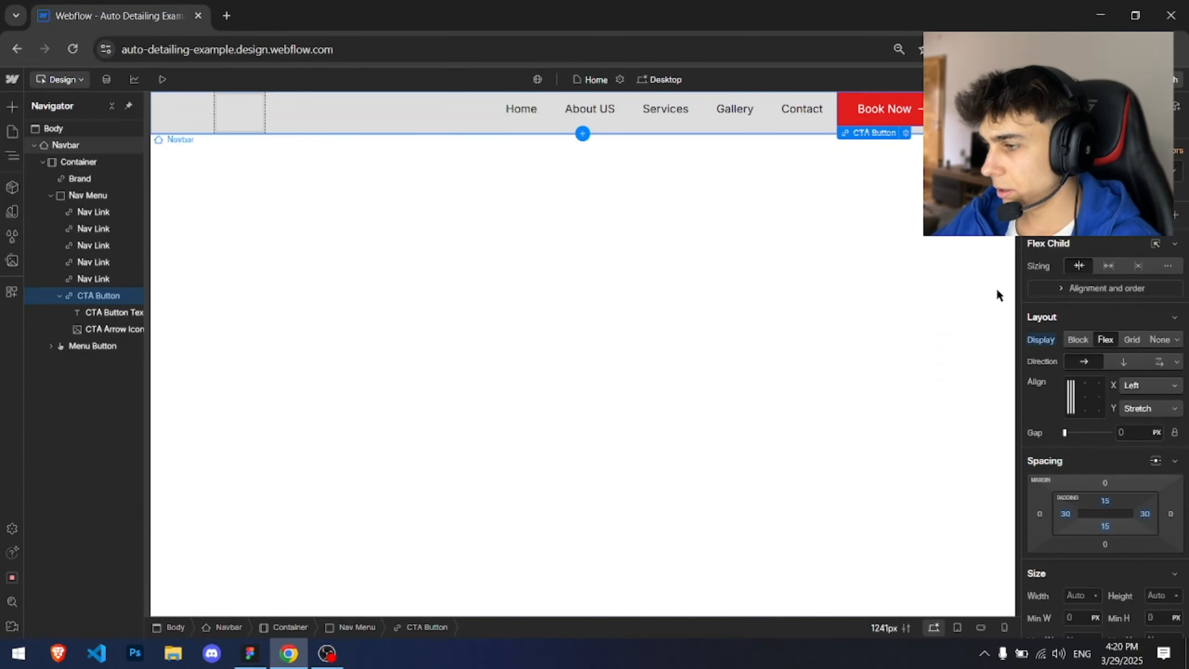
left_click(1145, 513)
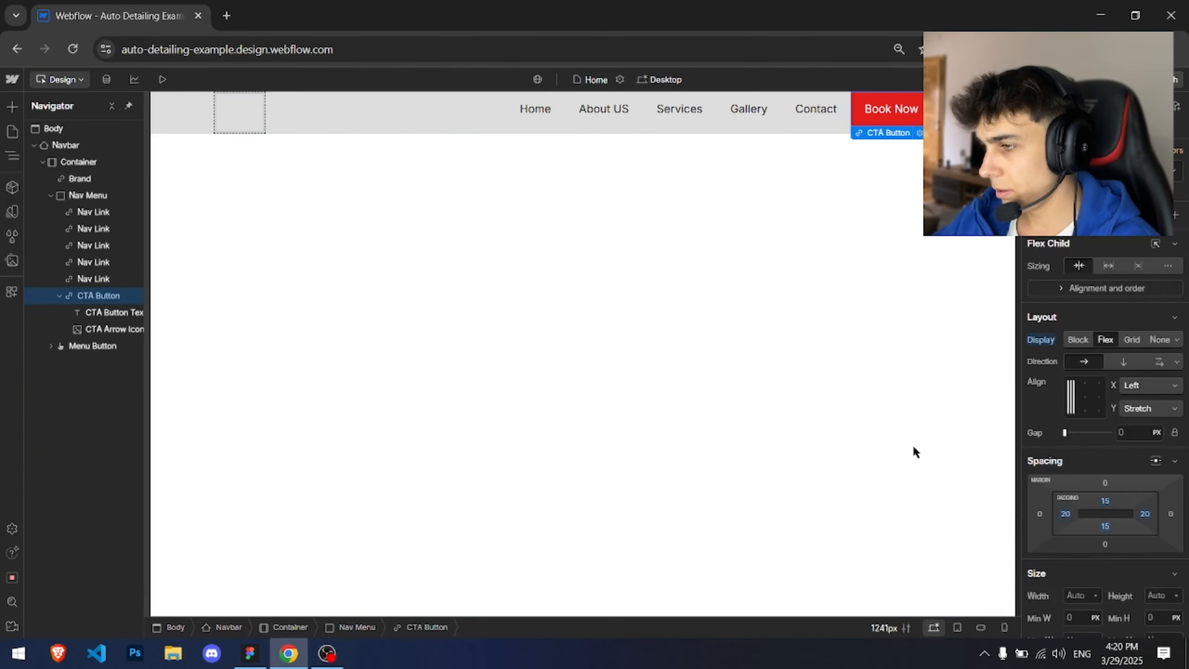
left_click(793, 382)
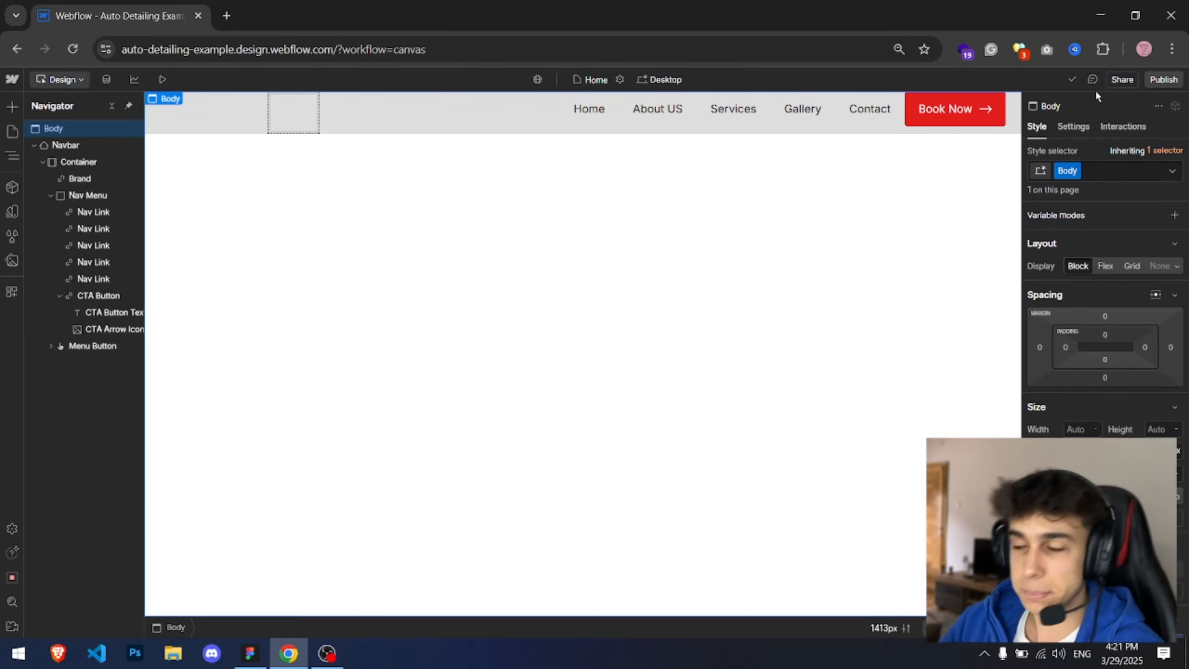
Step: Publish the site to the staging domain and open the live site
left_click(1162, 80)
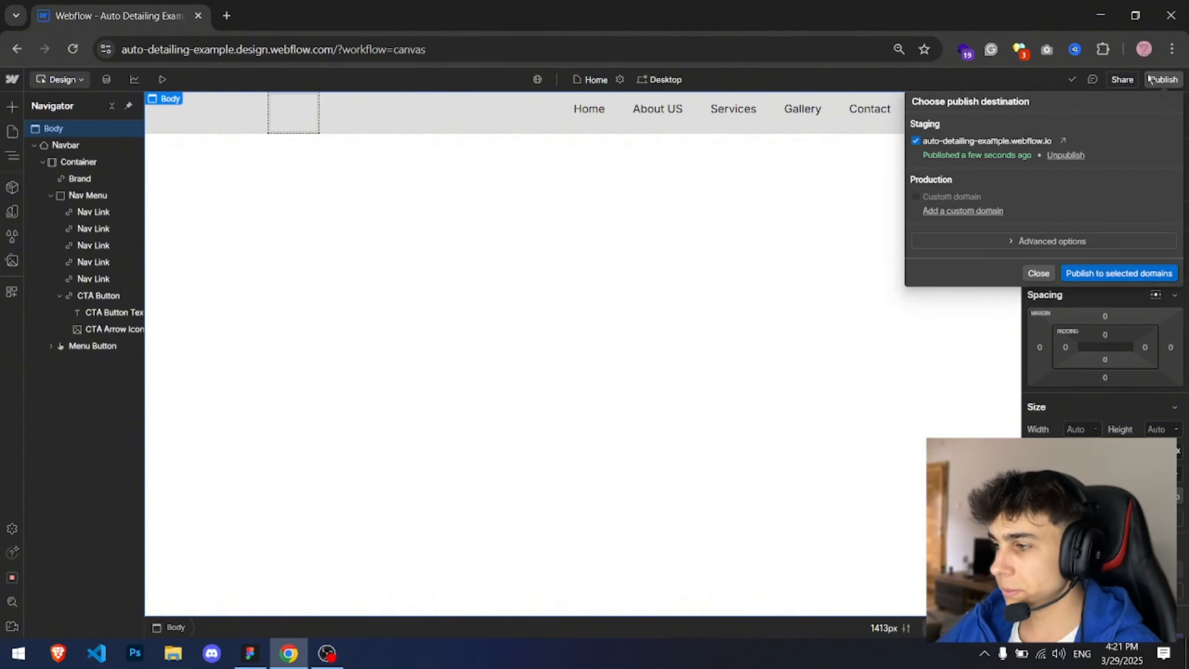
left_click(1079, 276)
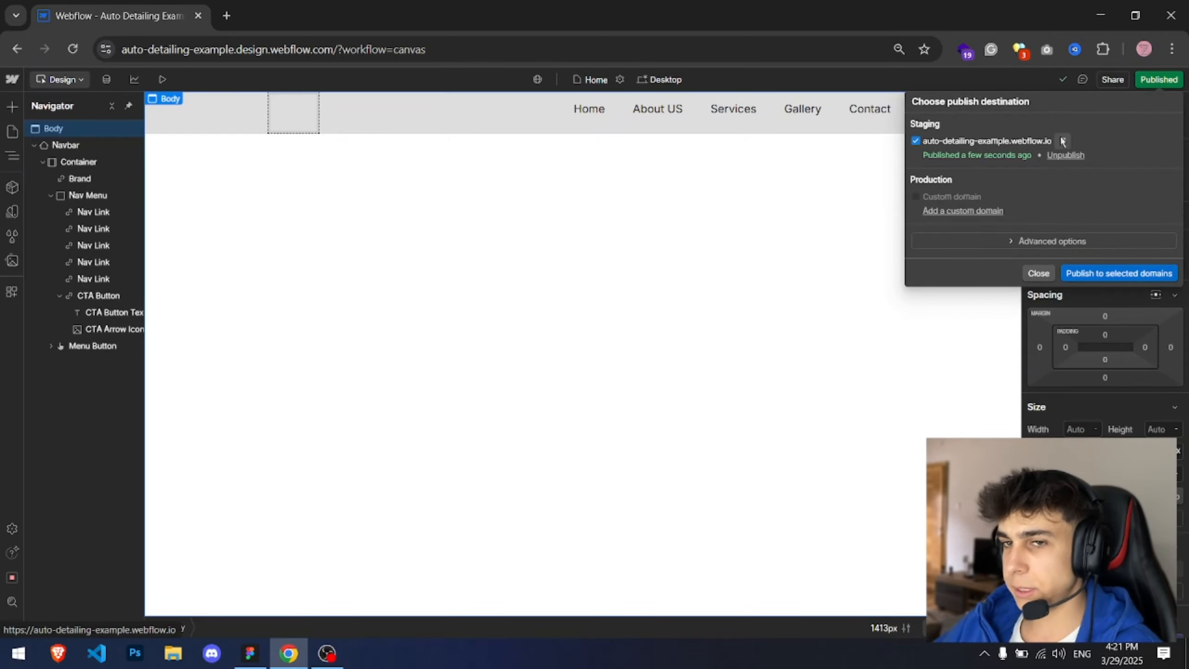
left_click(1066, 138)
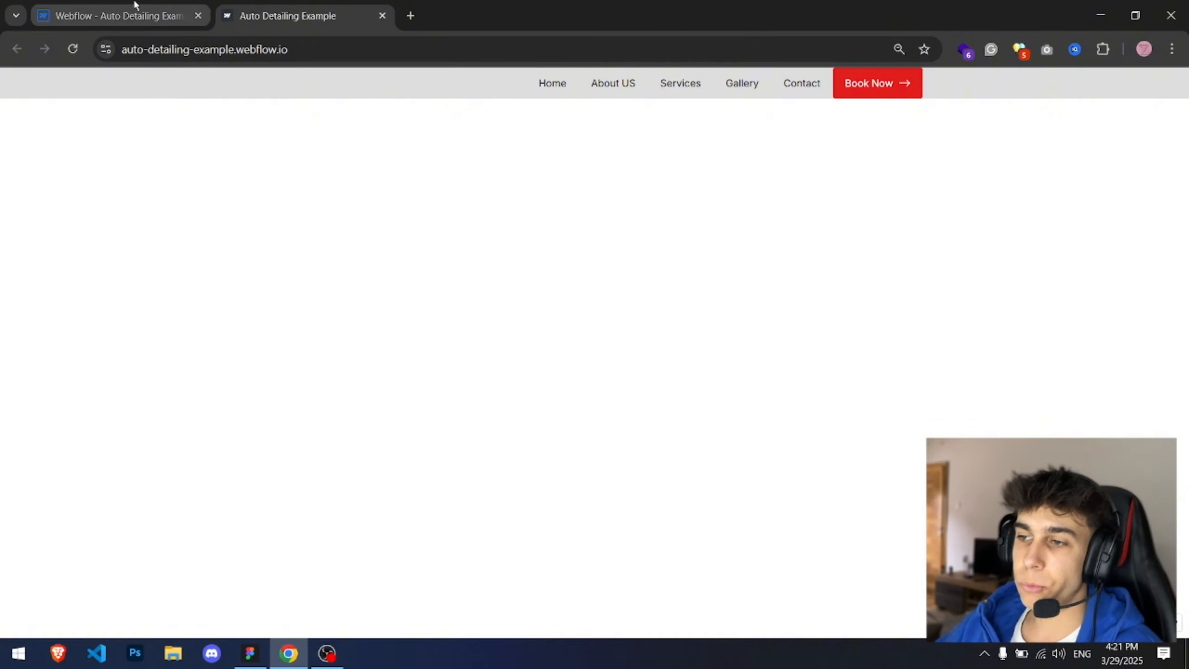
Step: Examine the navbar background rectangle and Book Now button in the Figma design
left_click(253, 651)
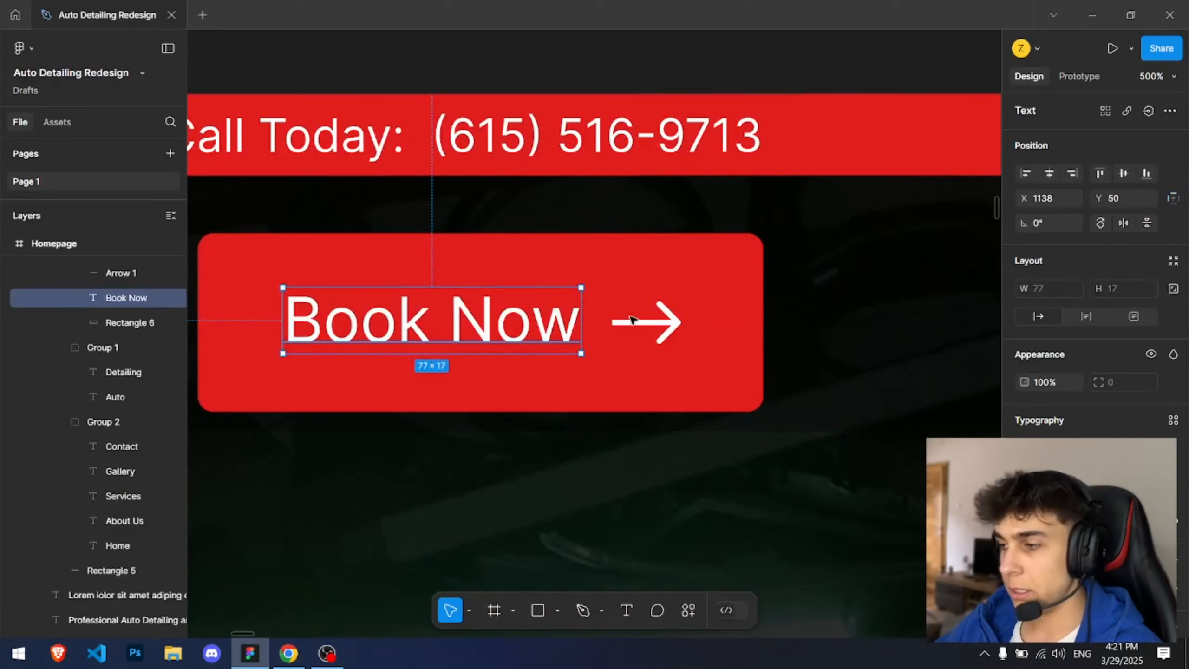
left_click_drag(435, 334, 602, 272)
key("ctrl+z")
left_click(783, 152)
scroll(796, 234, "down", 10)
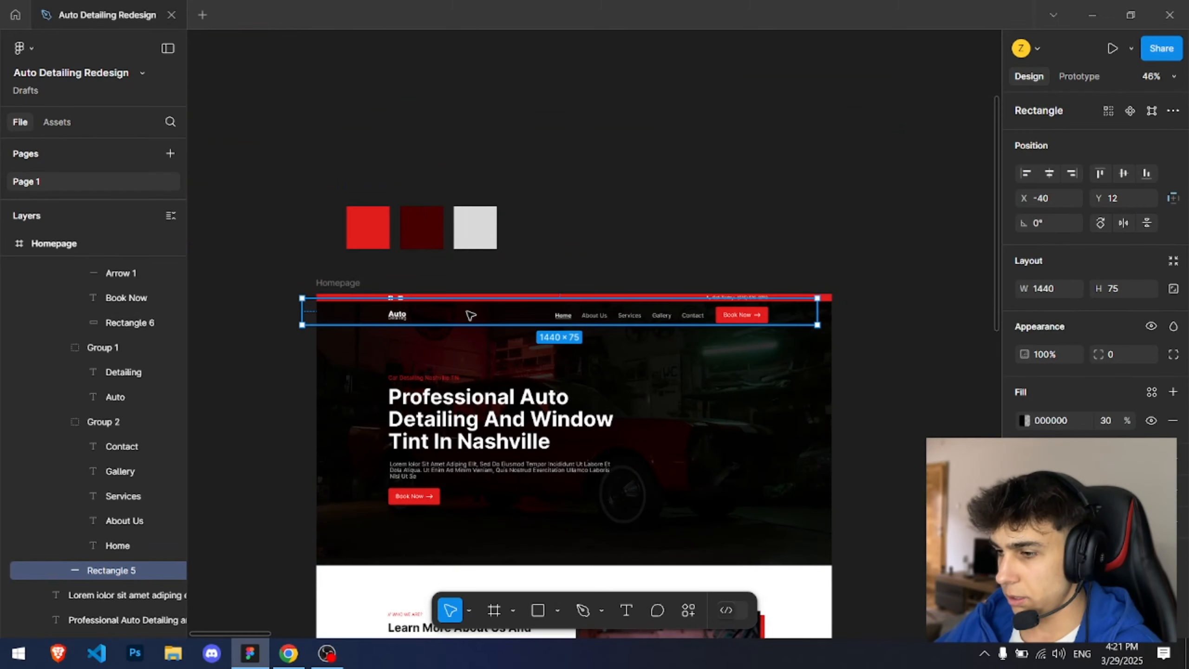
left_click_drag(474, 317, 487, 319)
scroll(772, 322, "up", 7)
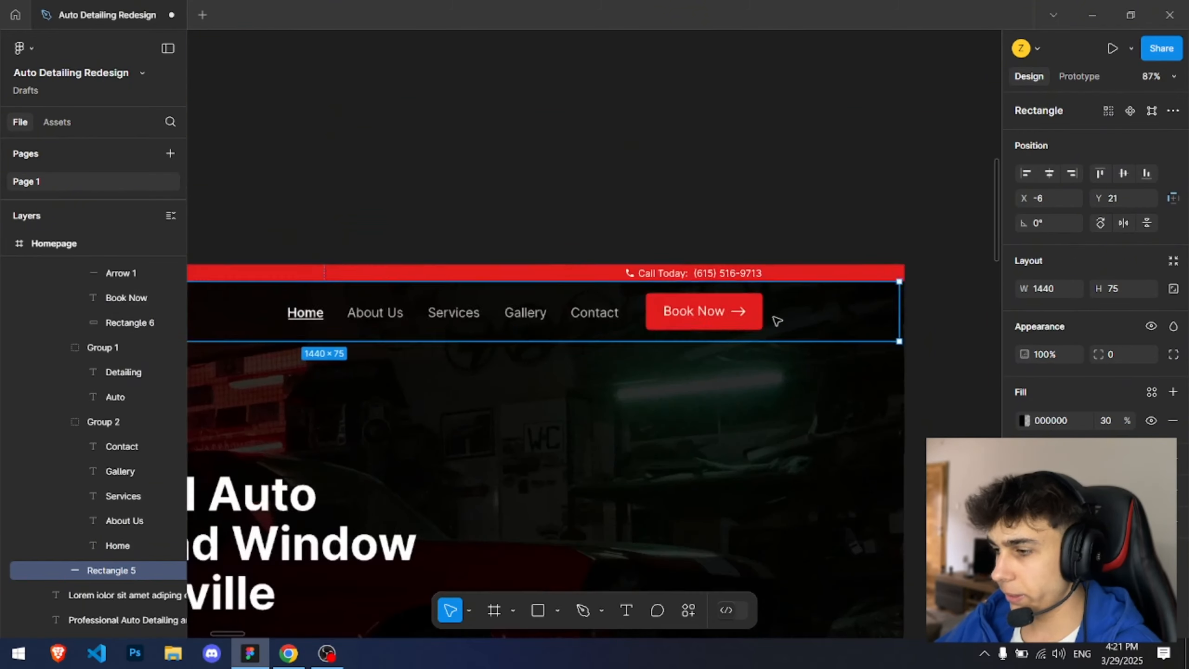
left_click_drag(786, 289, 793, 289)
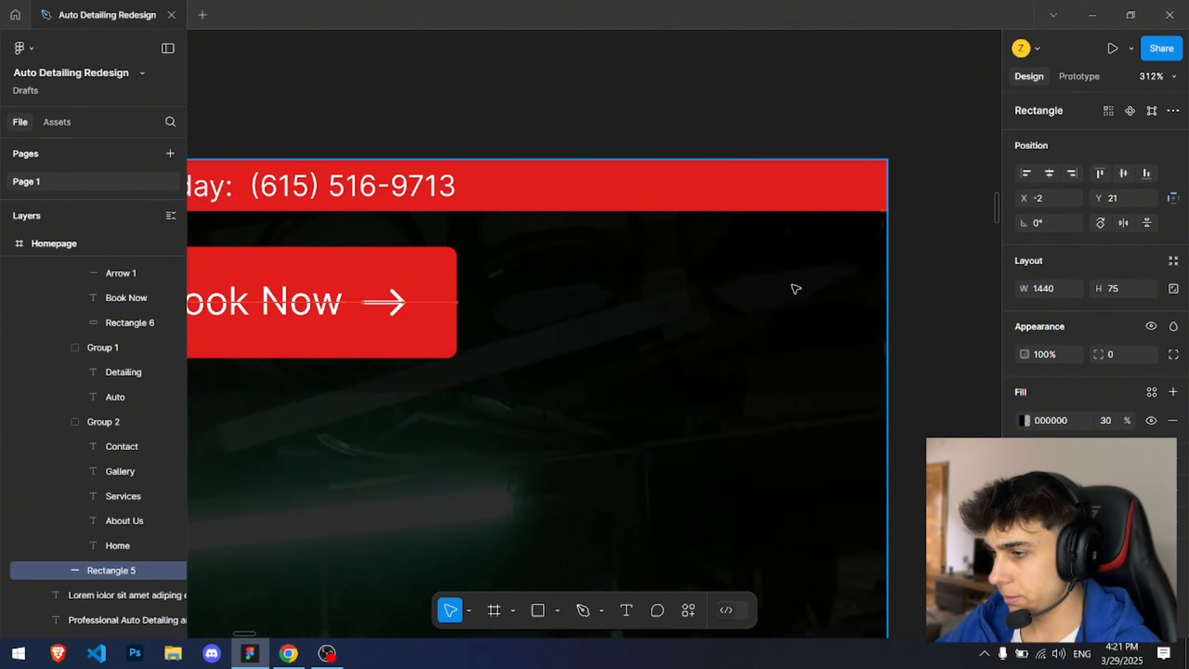
left_click(661, 120)
scroll(661, 119, "down", 3)
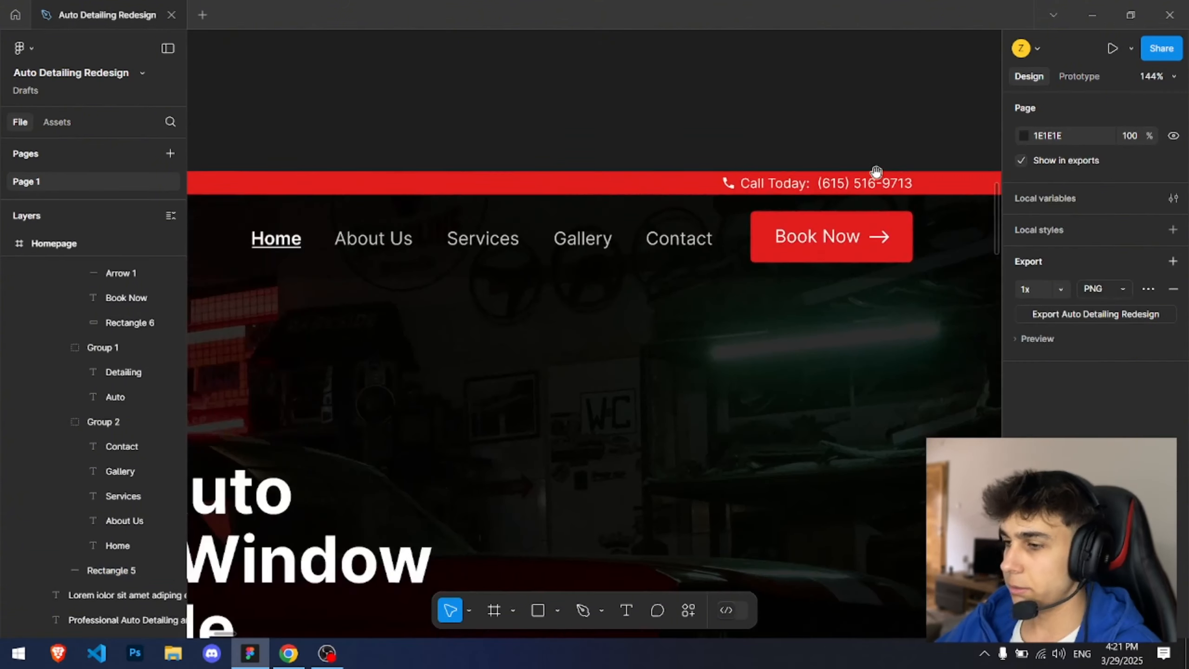
scroll(560, 272, "down", 3)
left_click(730, 281)
scroll(730, 281, "up", 10)
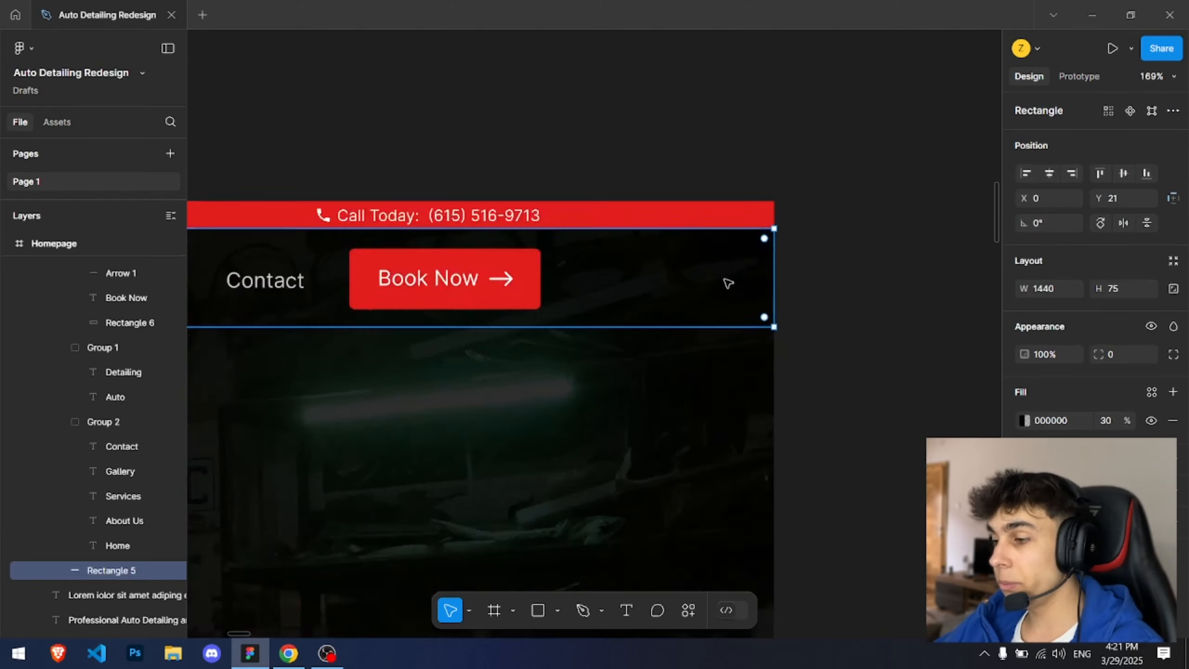
scroll(764, 253, "up", 2)
scroll(935, 403, "down", 4)
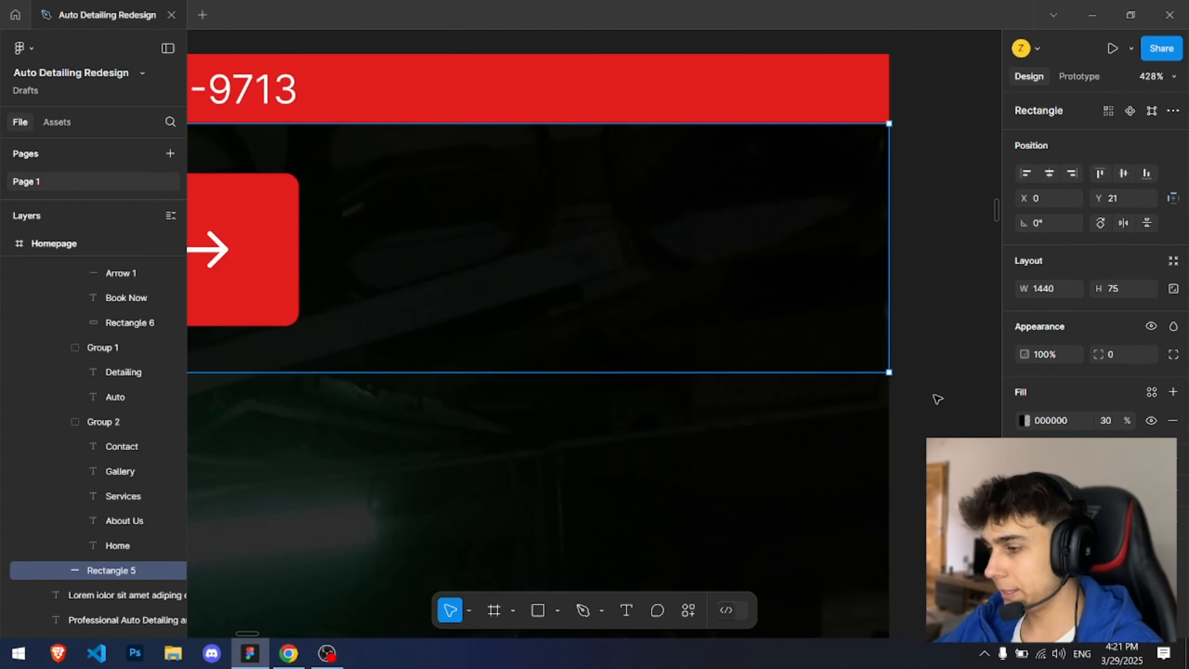
left_click_drag(935, 398, 804, 425)
key("alt+Tab")
left_click(126, 5)
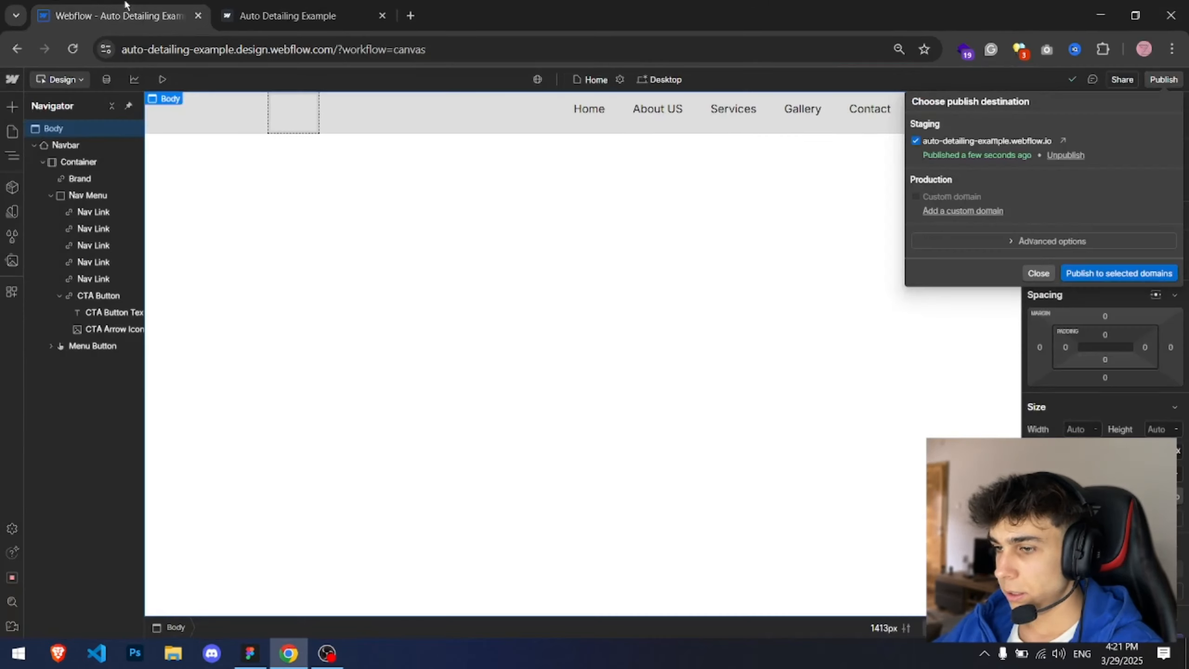
Step: Set the Navbar's background color to black at 30% opacity
left_click(85, 138)
left_click(86, 142)
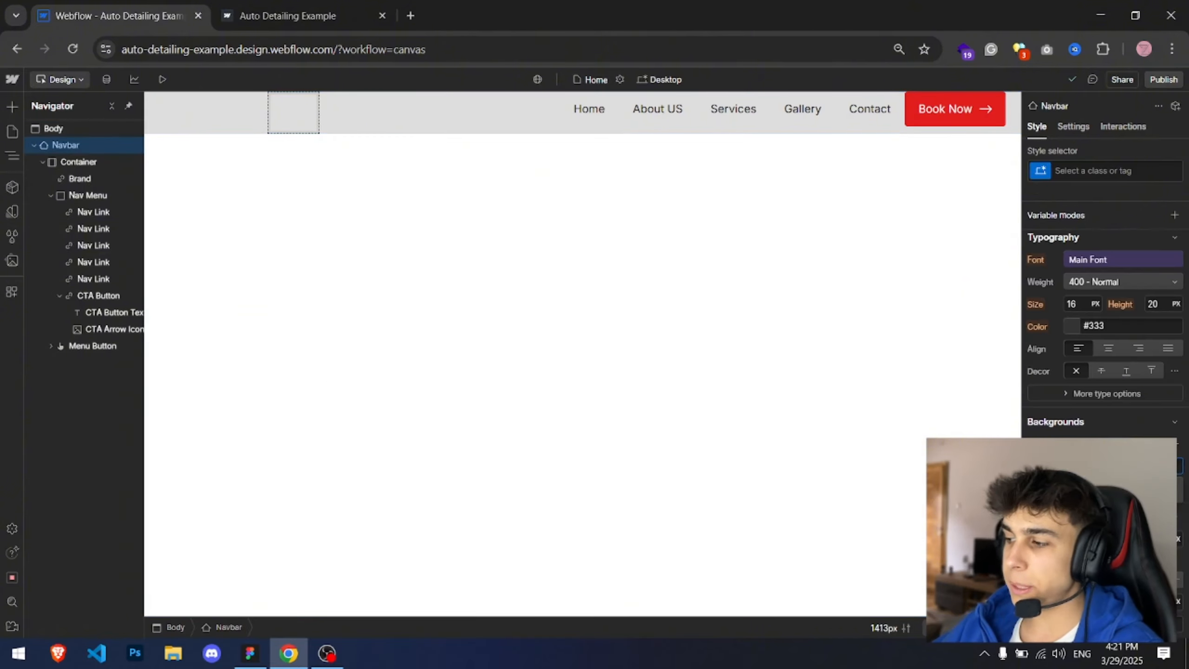
left_click(1072, 466)
left_click_drag(1062, 355, 945, 403)
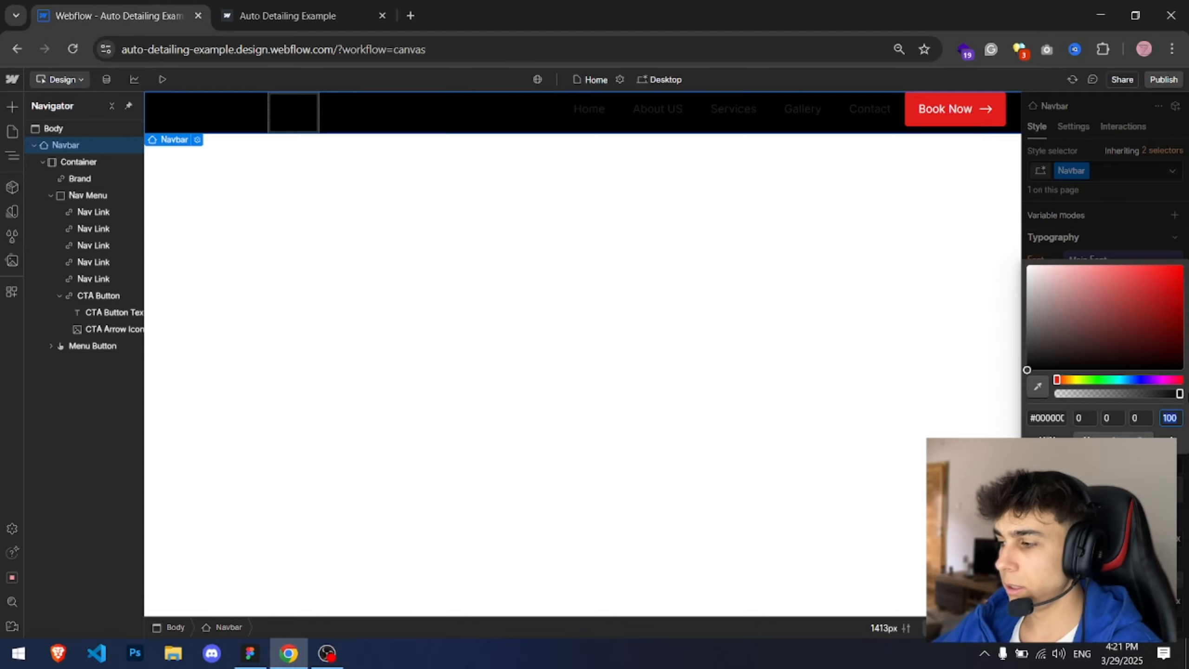
type("30")
key("Return")
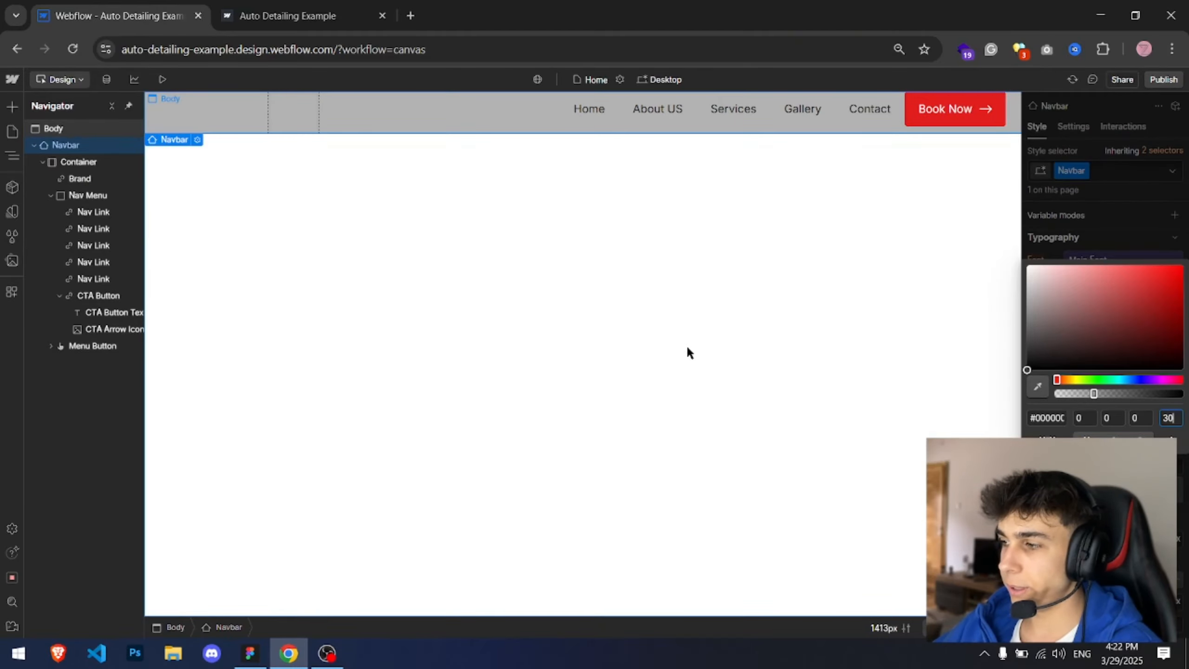
Step: Compare the Figma homepage hero with the published site
key("alt+Tab")
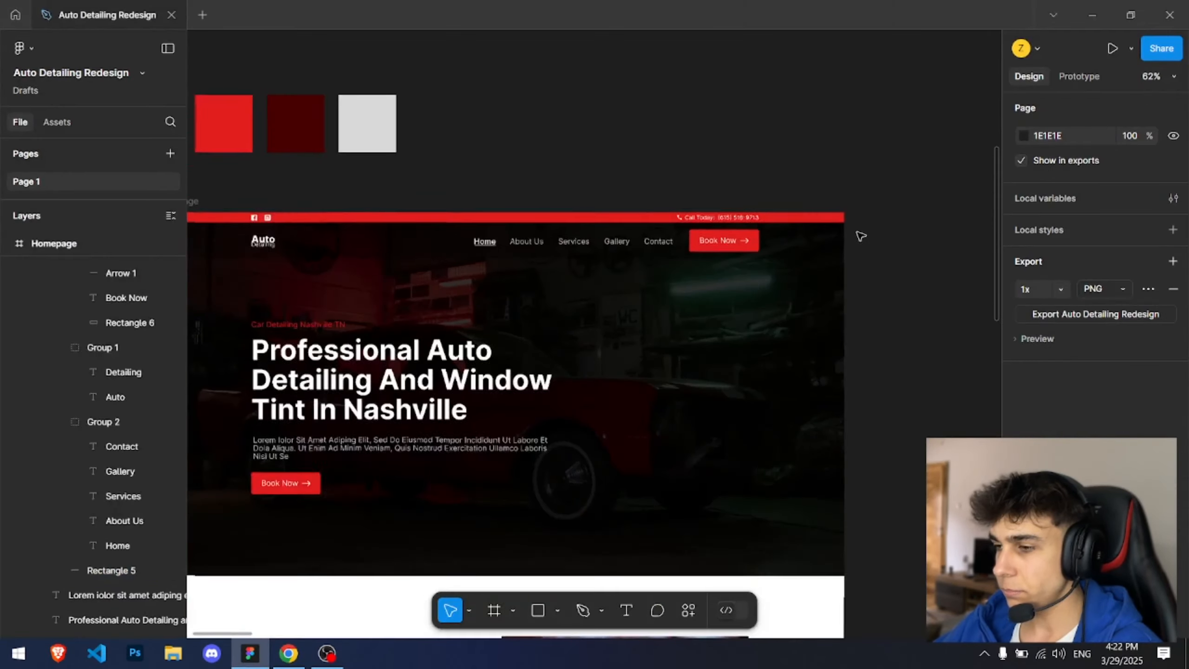
scroll(860, 235, "down", 3, "ctrl")
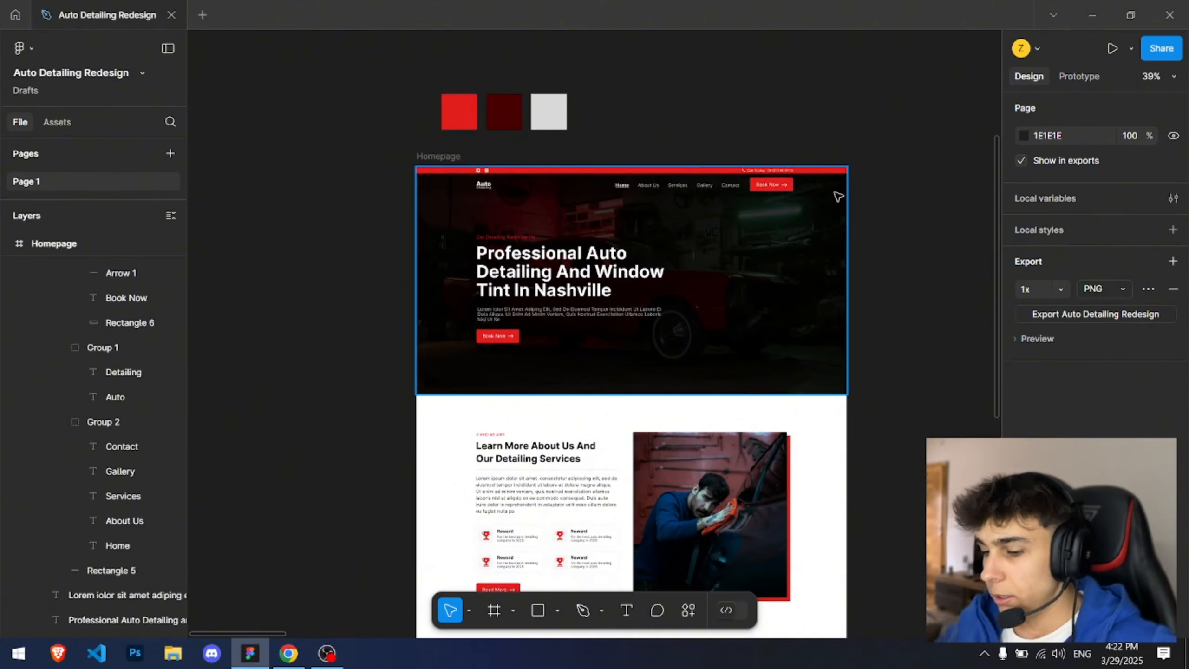
key("alt+Tab")
left_click(328, 16)
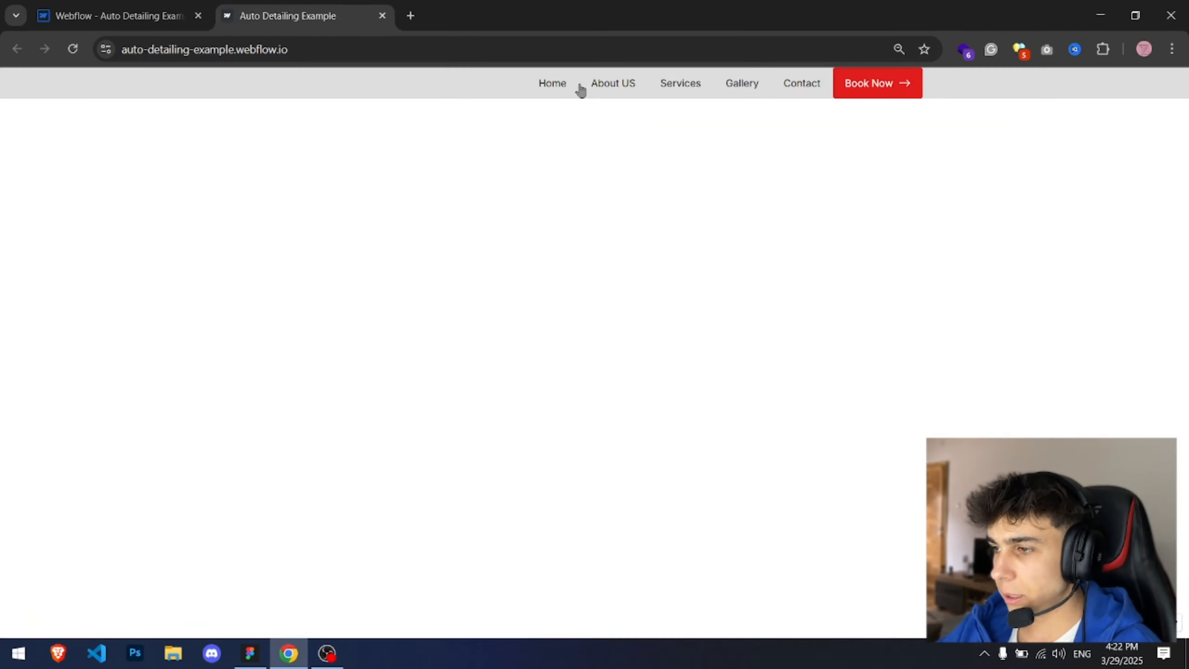
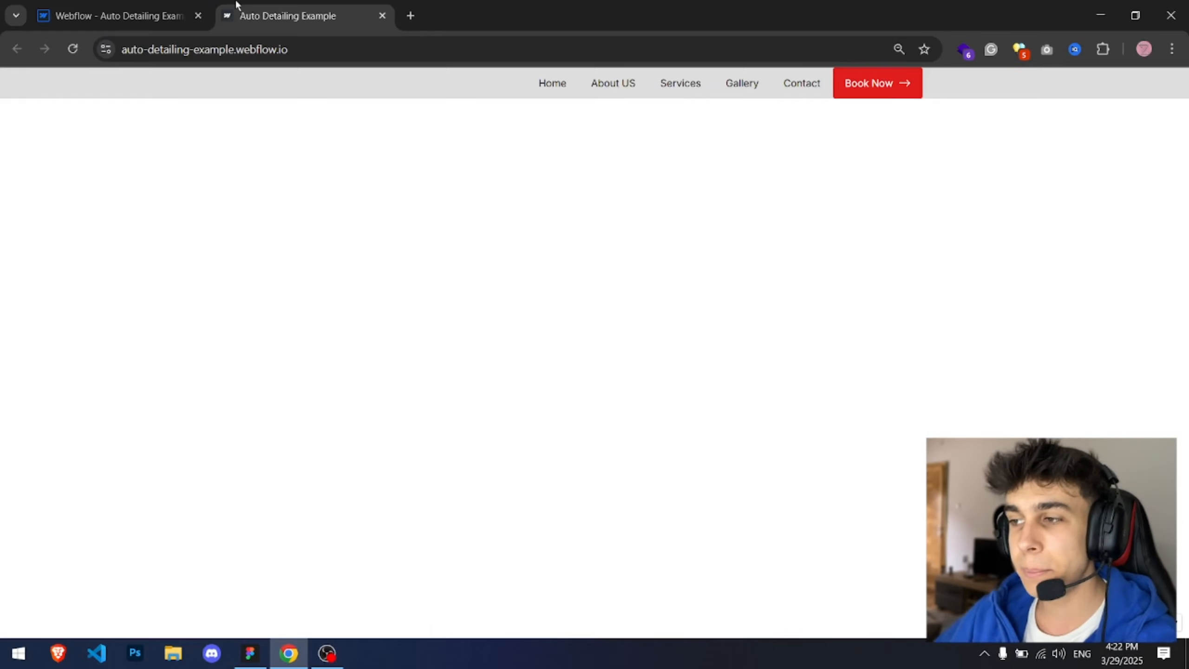
Step: Return to the designer and set the nav links' left and right padding to 10 px
key("ctrl+shift+Tab")
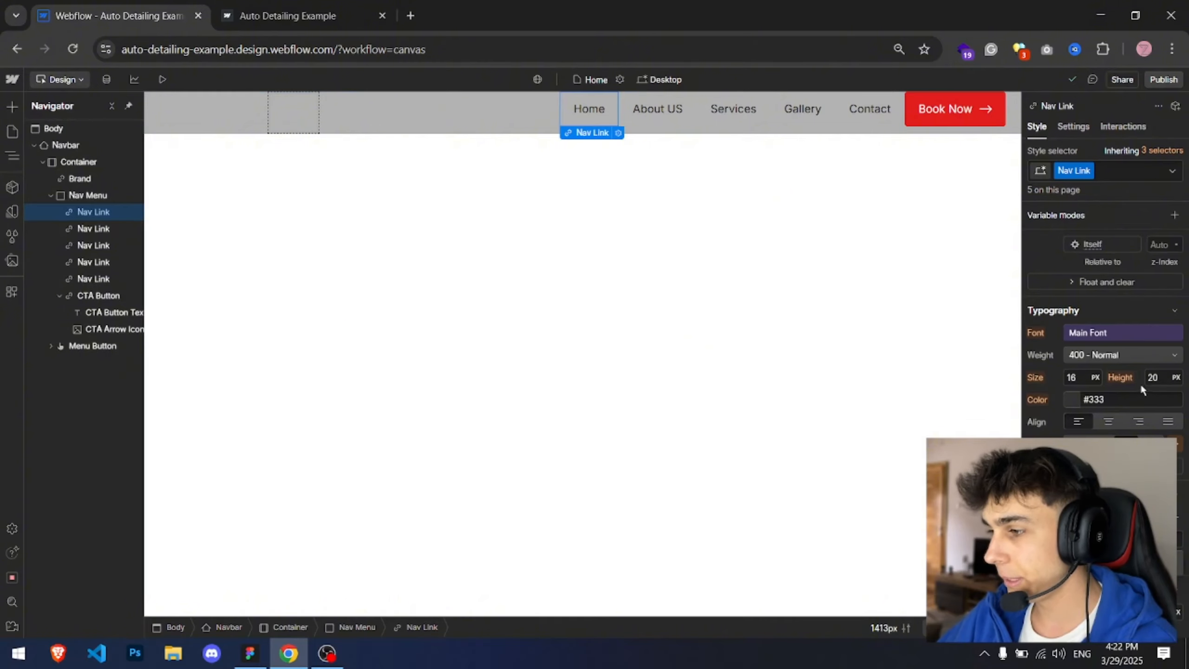
scroll(1140, 383, "up", 5)
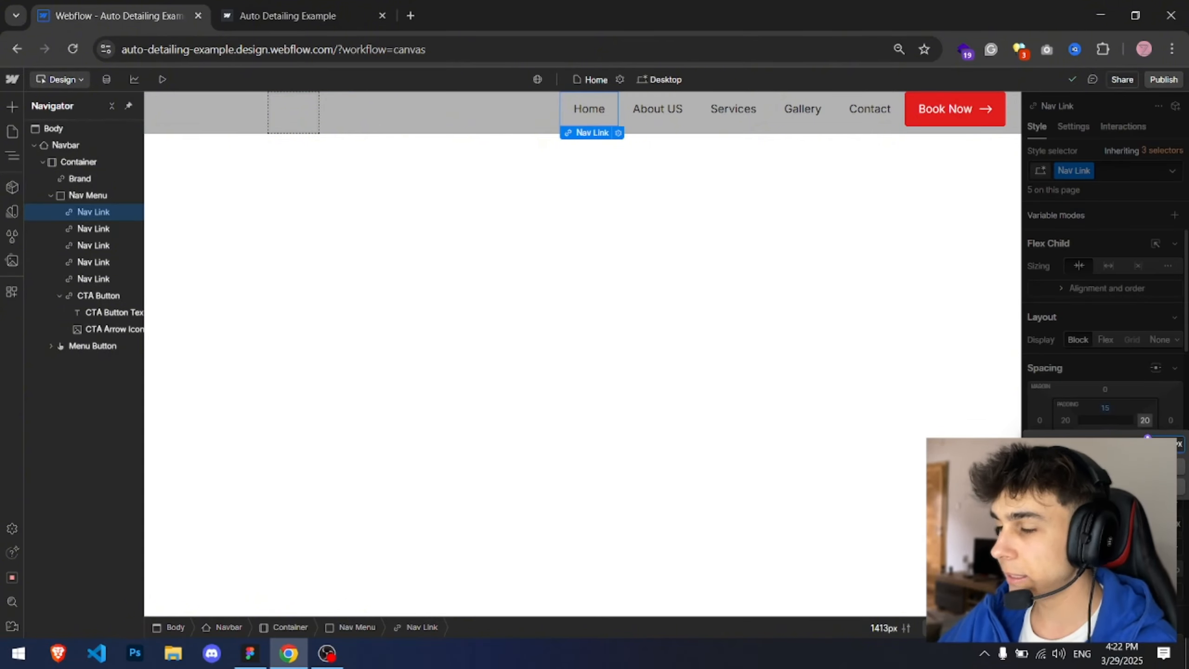
type("10")
key("Return")
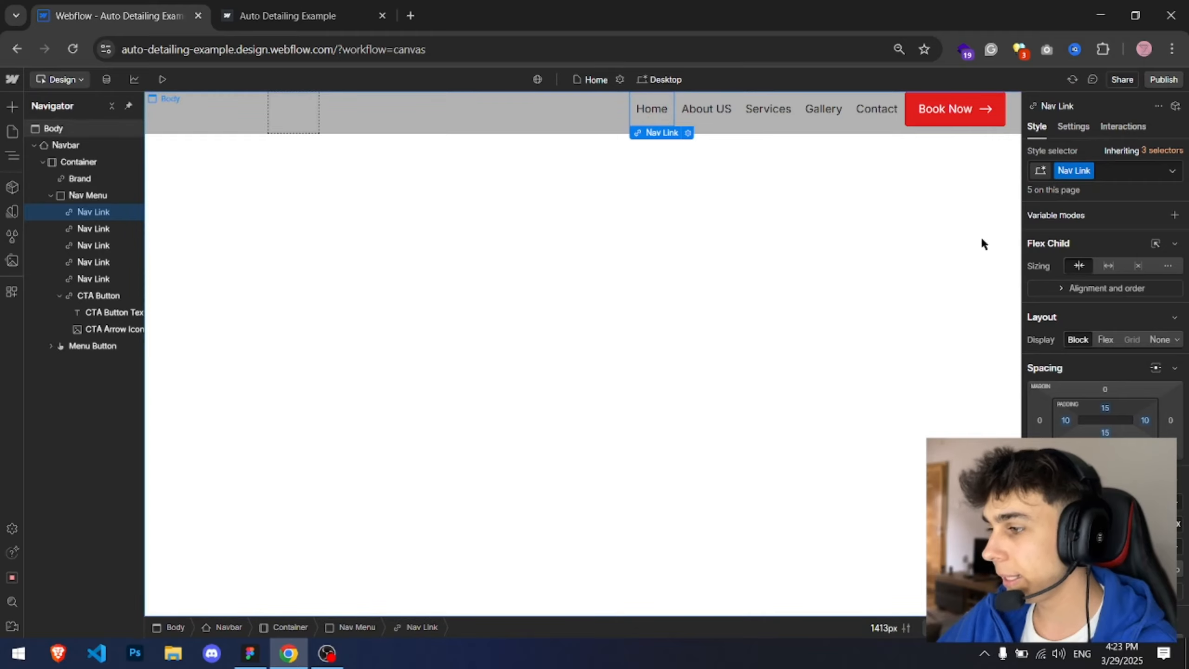
Step: Set the nav links' right margin to 10 px
left_click(1040, 419)
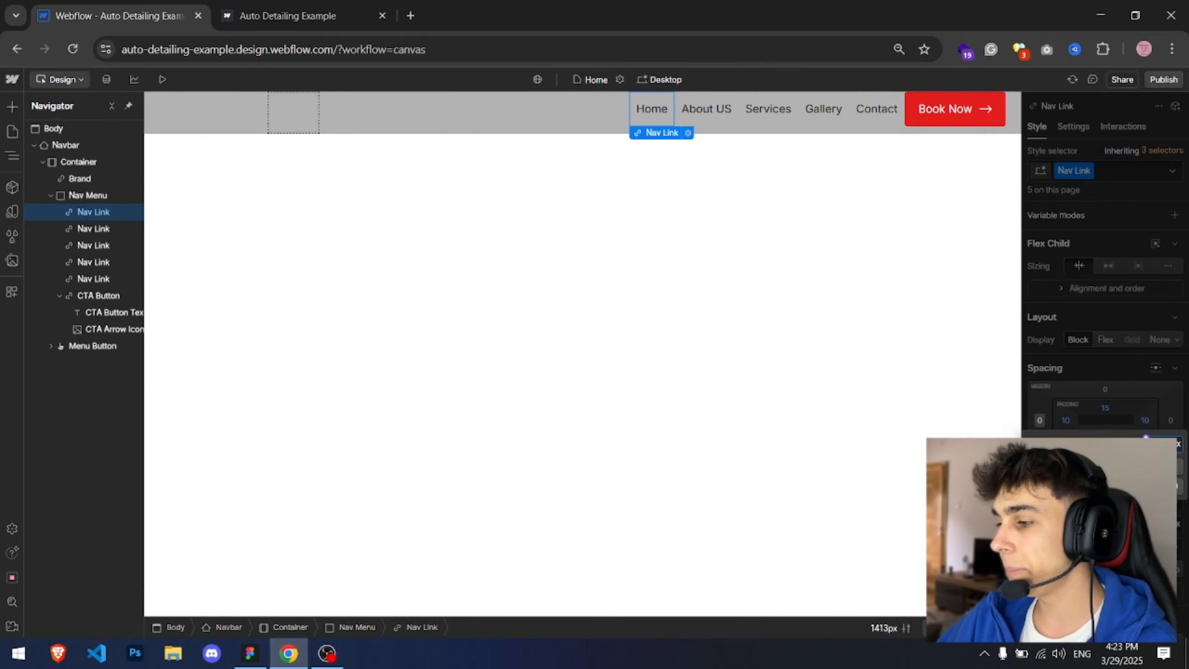
type("10")
key("Return")
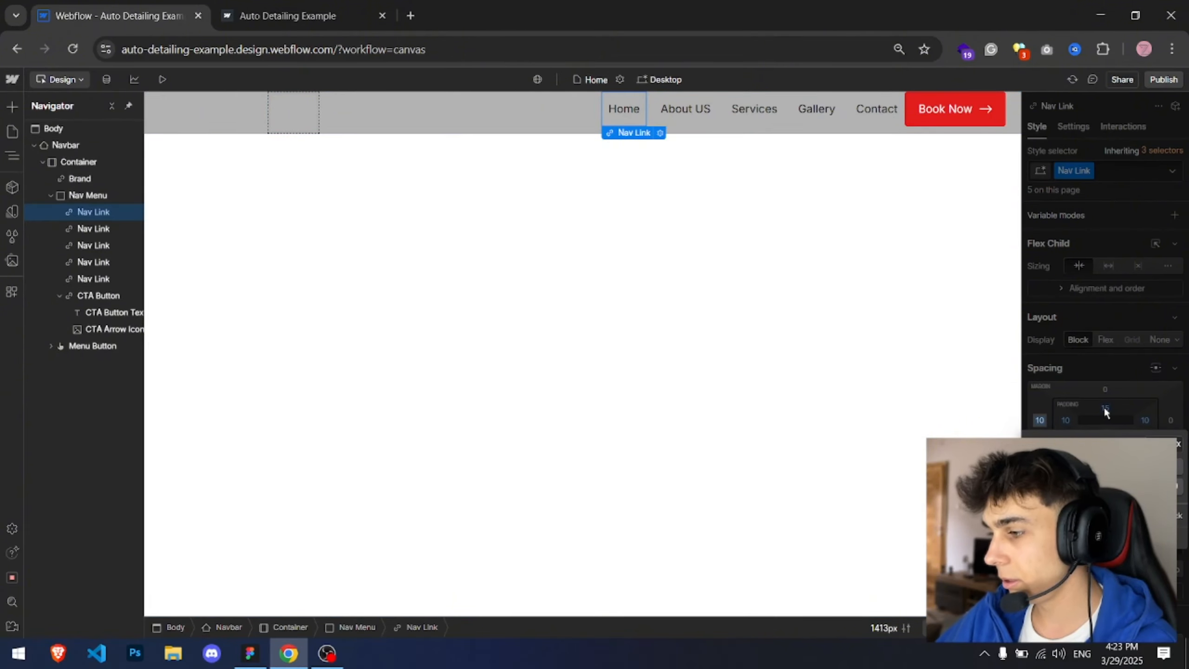
left_click(1039, 420, "alt")
left_click(1170, 420)
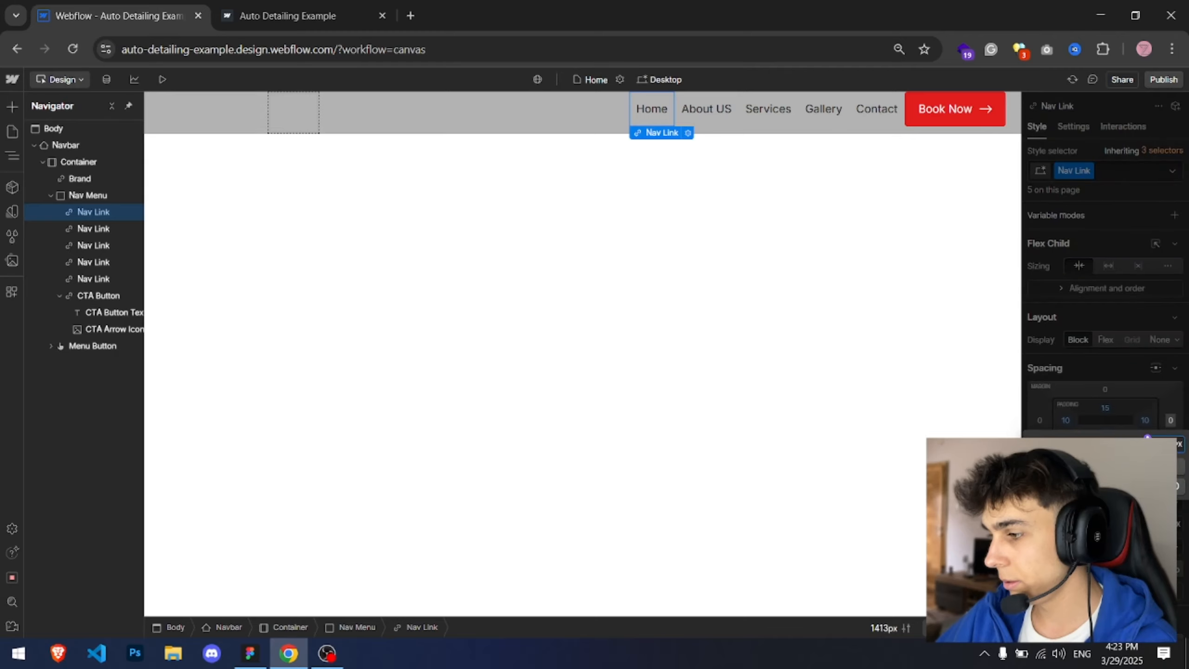
type("10")
key("Return")
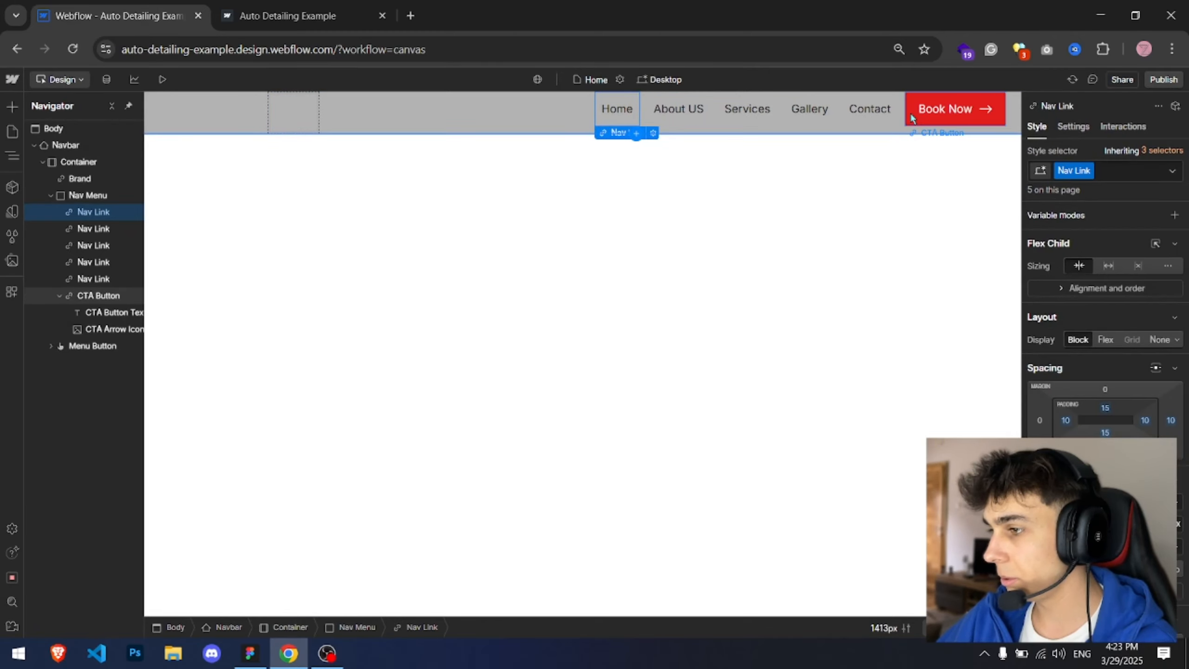
Step: Publish the site and compare the live navbar with the Figma design
left_click(910, 111)
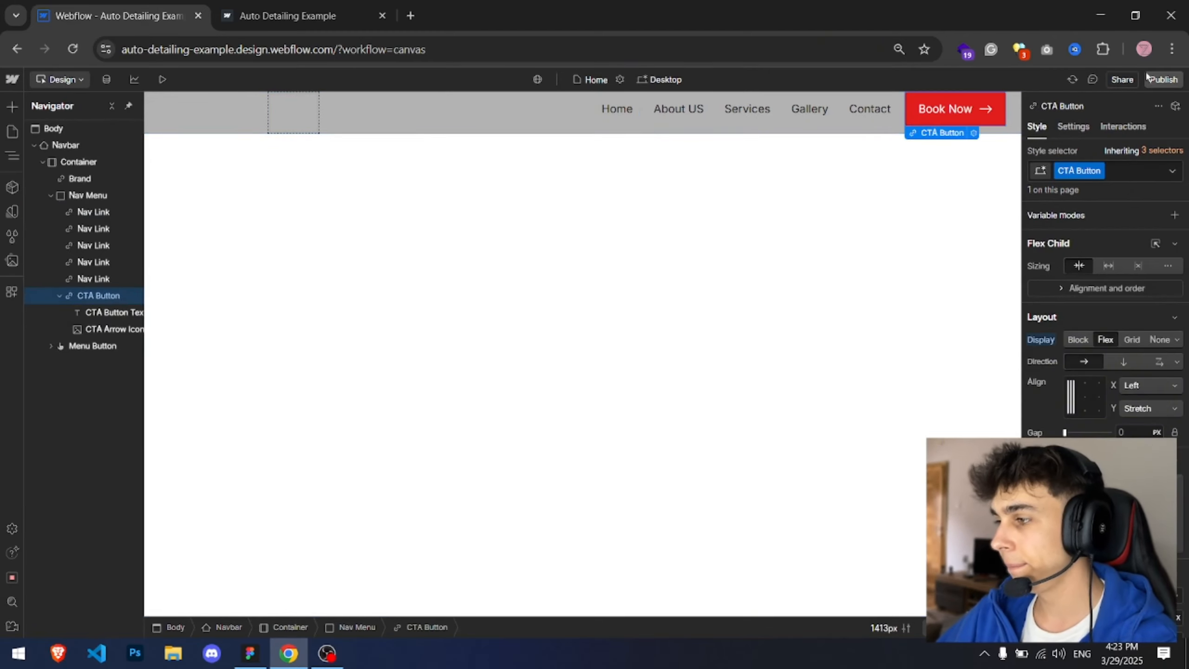
left_click(1163, 79)
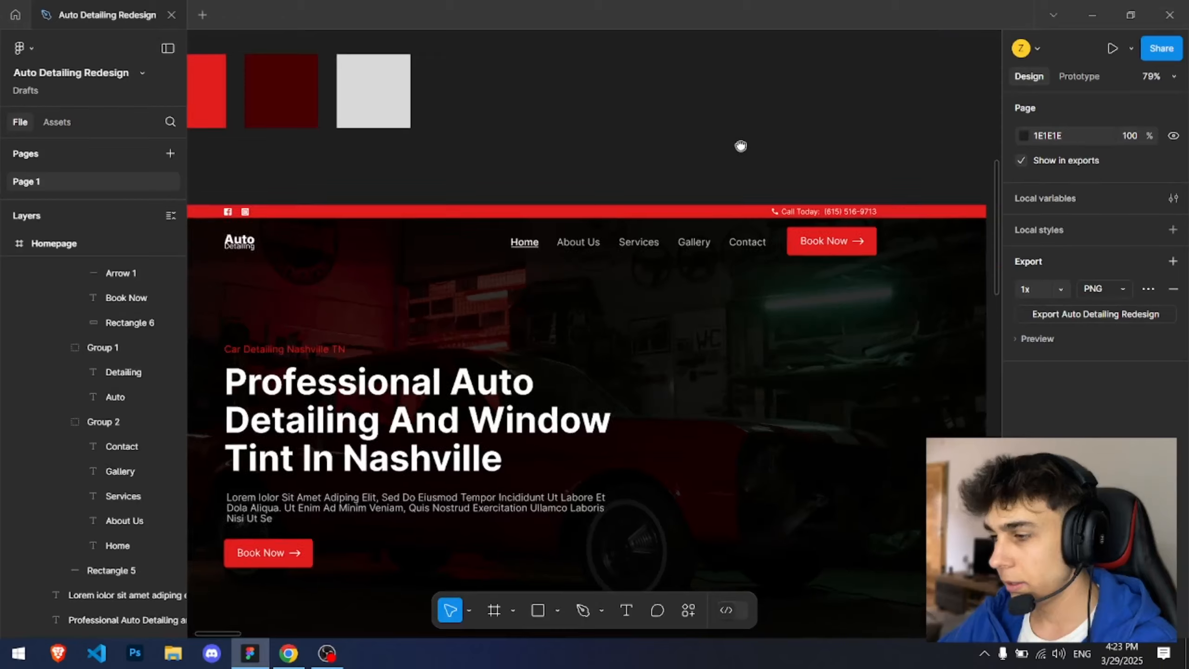
scroll(655, 148, "up", 5)
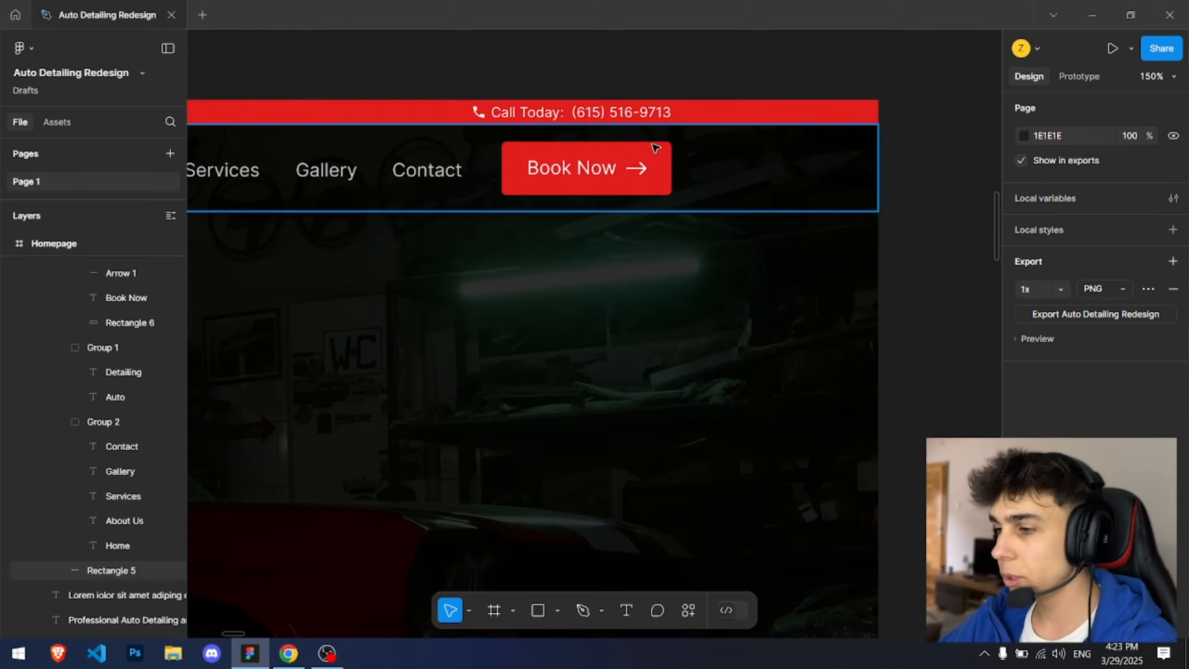
left_click_drag(605, 157, 645, 223)
left_click(655, 199)
key("alt+Tab")
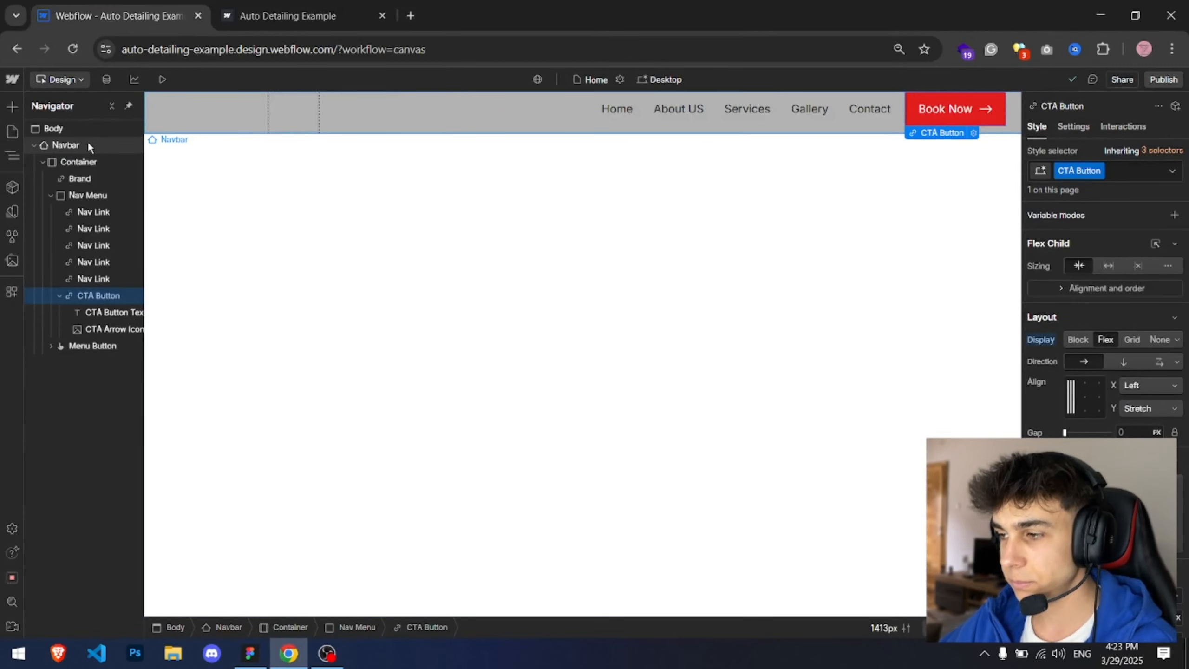
Step: Set the Navbar's top and bottom padding to 10 px
left_click(87, 144)
left_click(1108, 335, "alt")
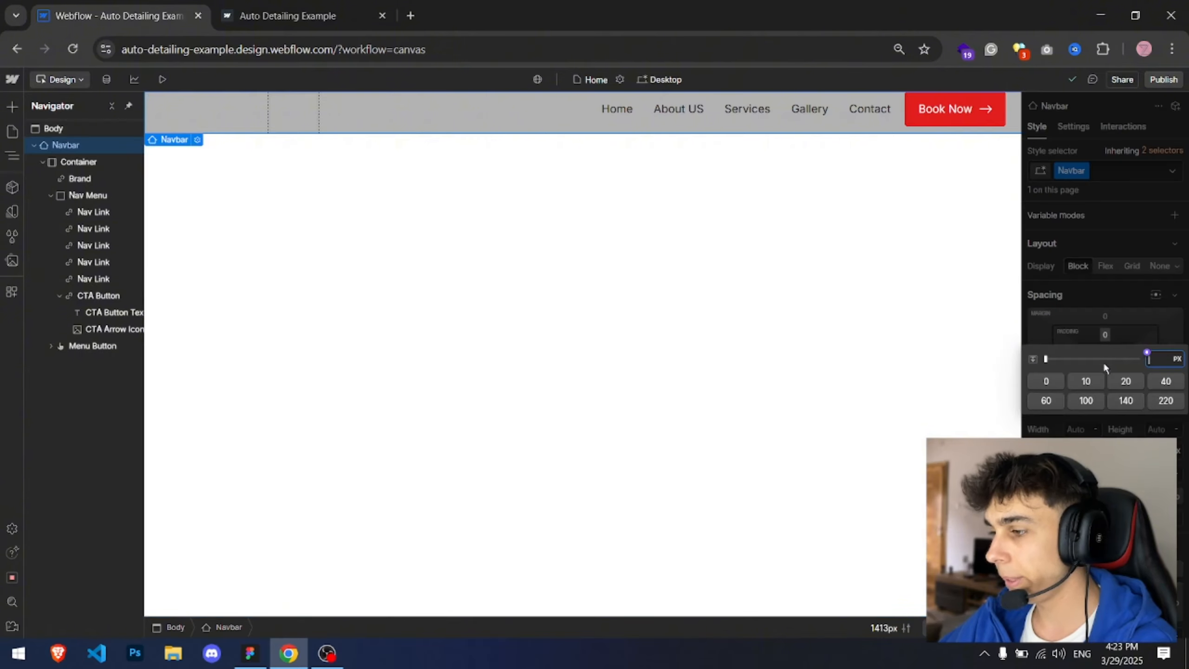
left_click(1086, 382)
left_click(927, 272)
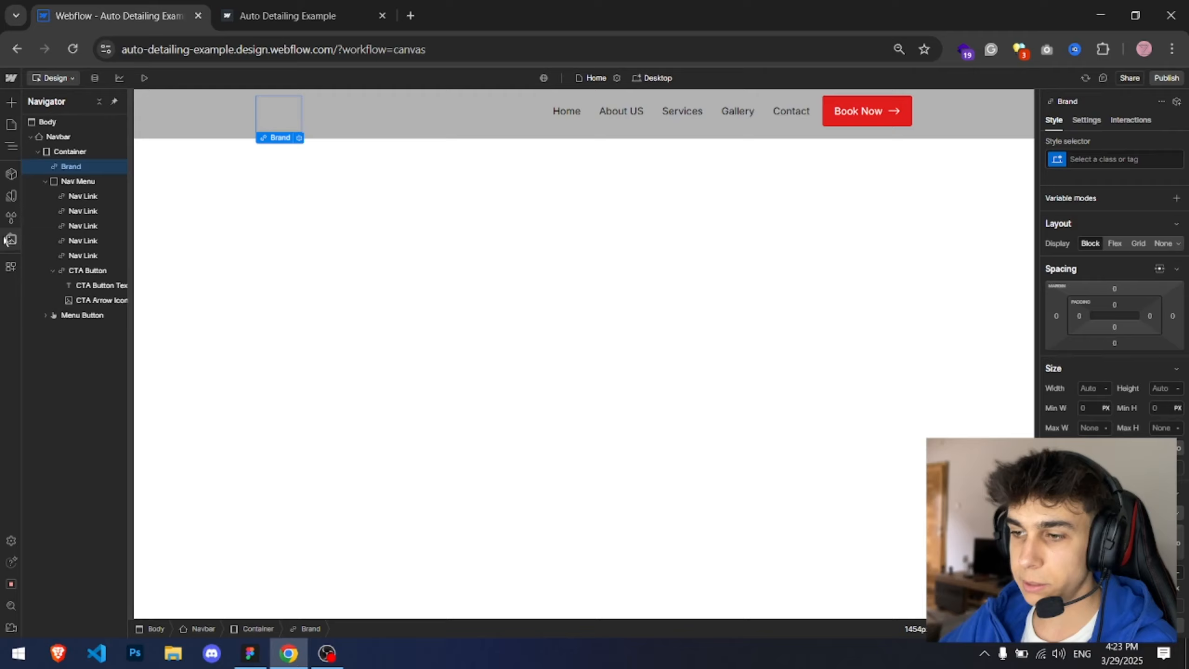
Step: Place the logo.svg asset inside the Brand link
left_click(10, 239)
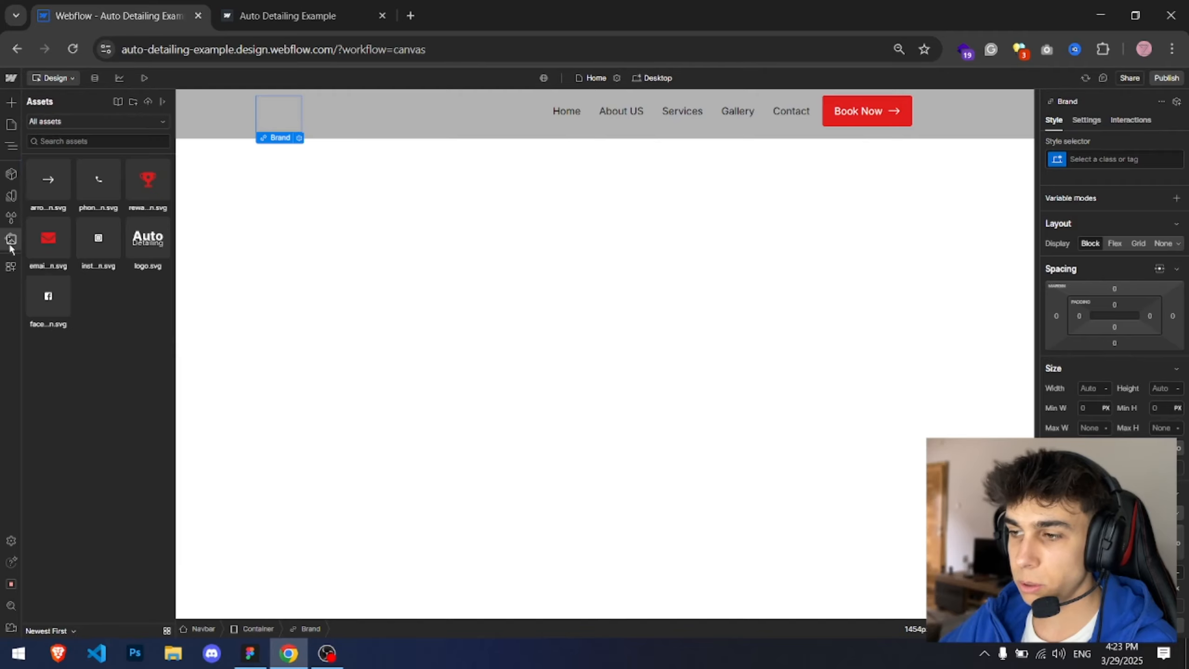
left_click_drag(129, 243, 262, 115)
key("Escape")
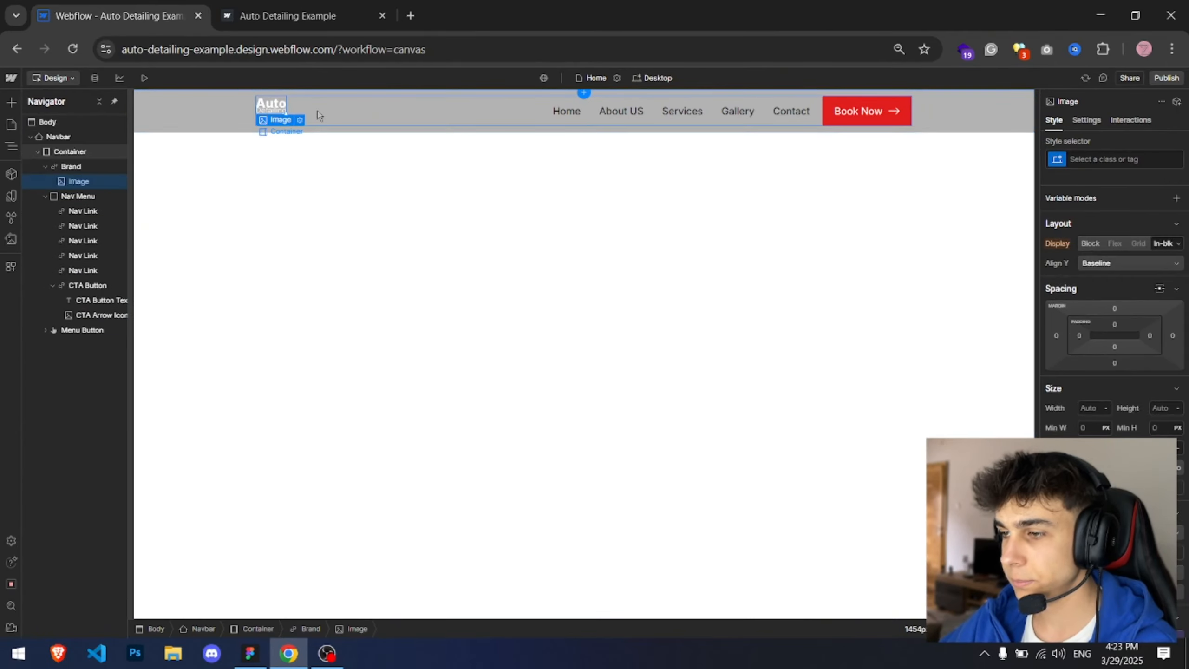
Step: Add a Div Block at the top of the navbar Container
left_click(317, 115)
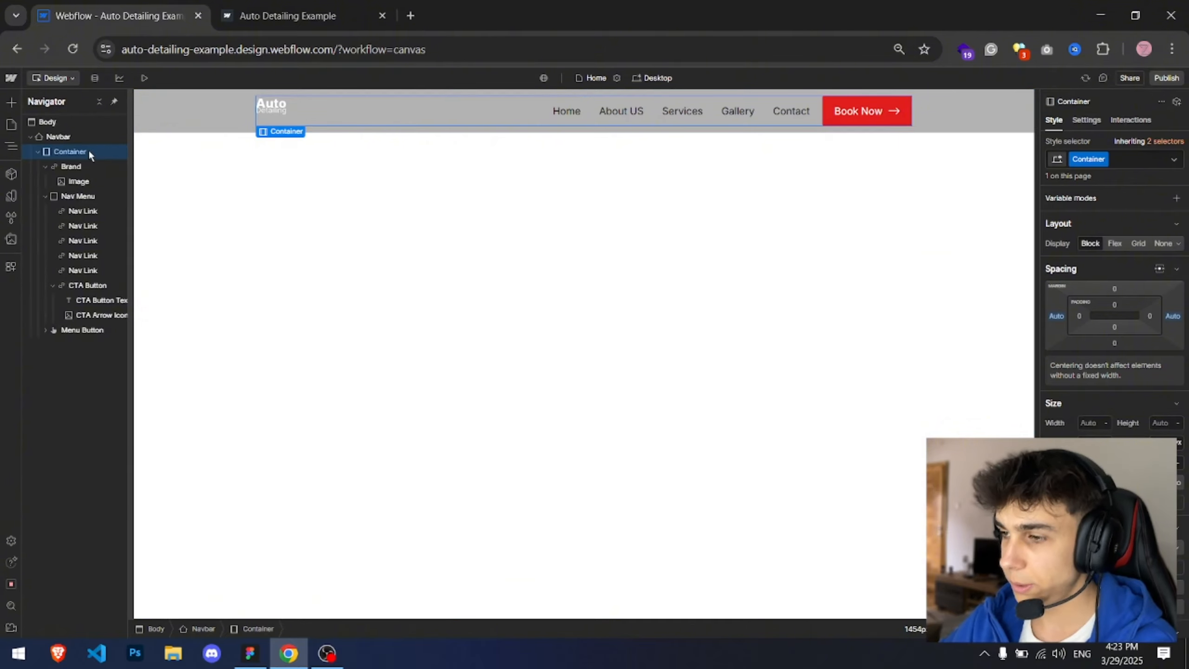
key("ctrl+e")
type("div")
key("Return")
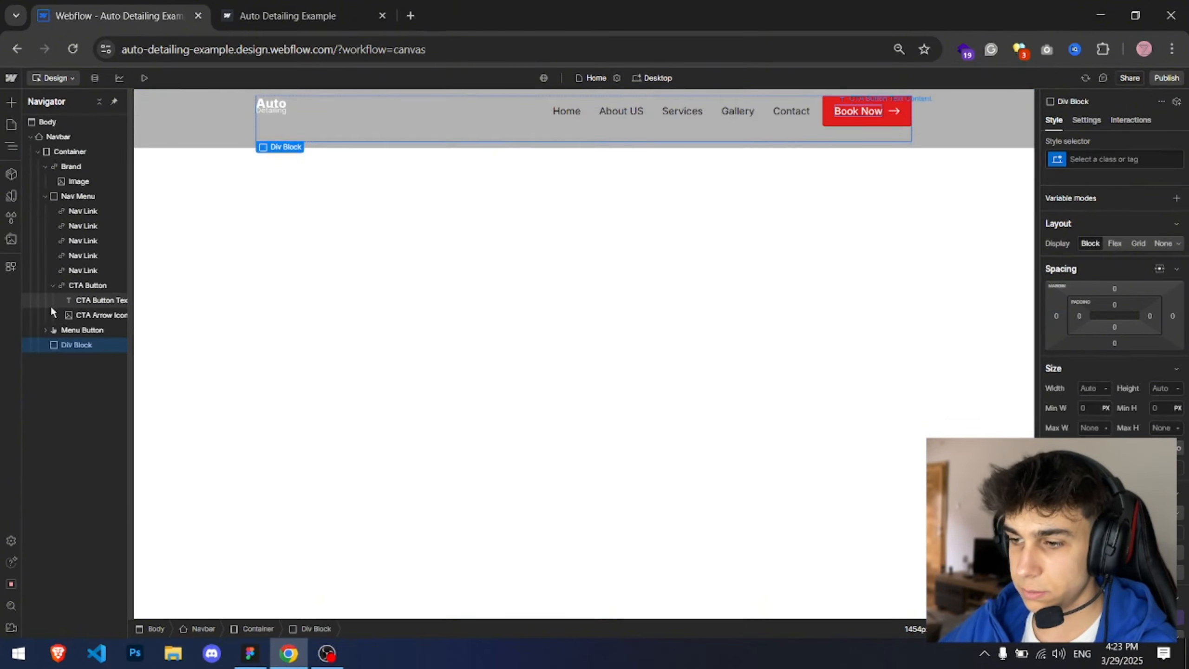
left_click_drag(74, 344, 68, 168)
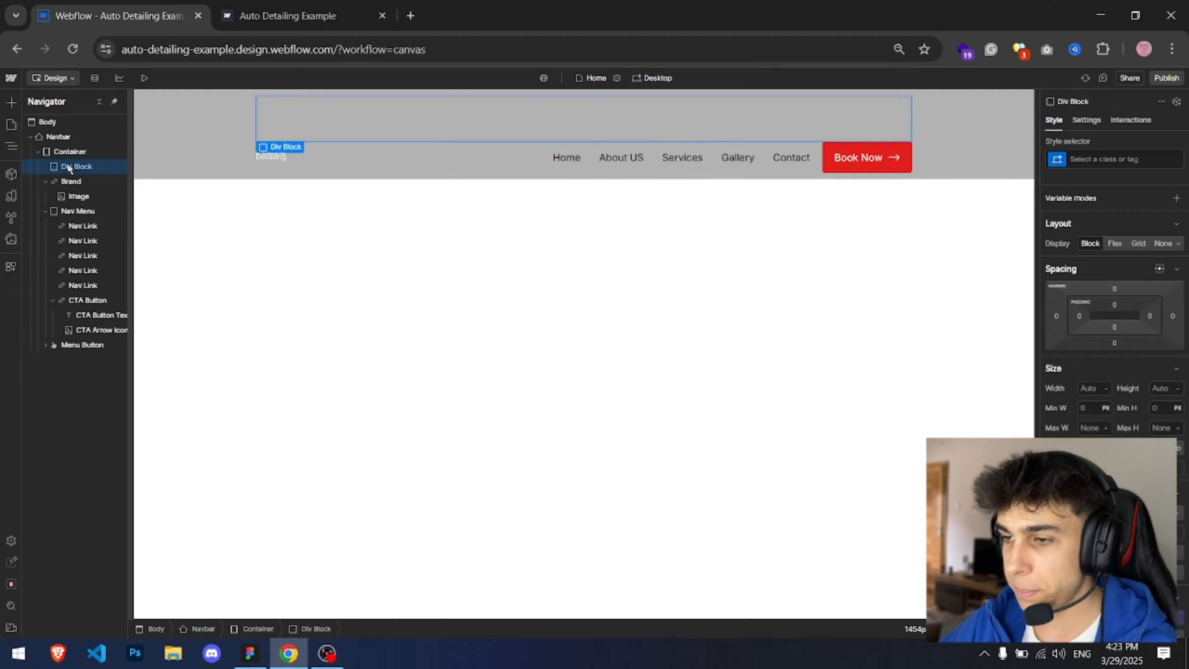
Step: Give the div block the class Nav Wrapper and move Brand, Nav Menu and Menu Button into it
left_click(1129, 160)
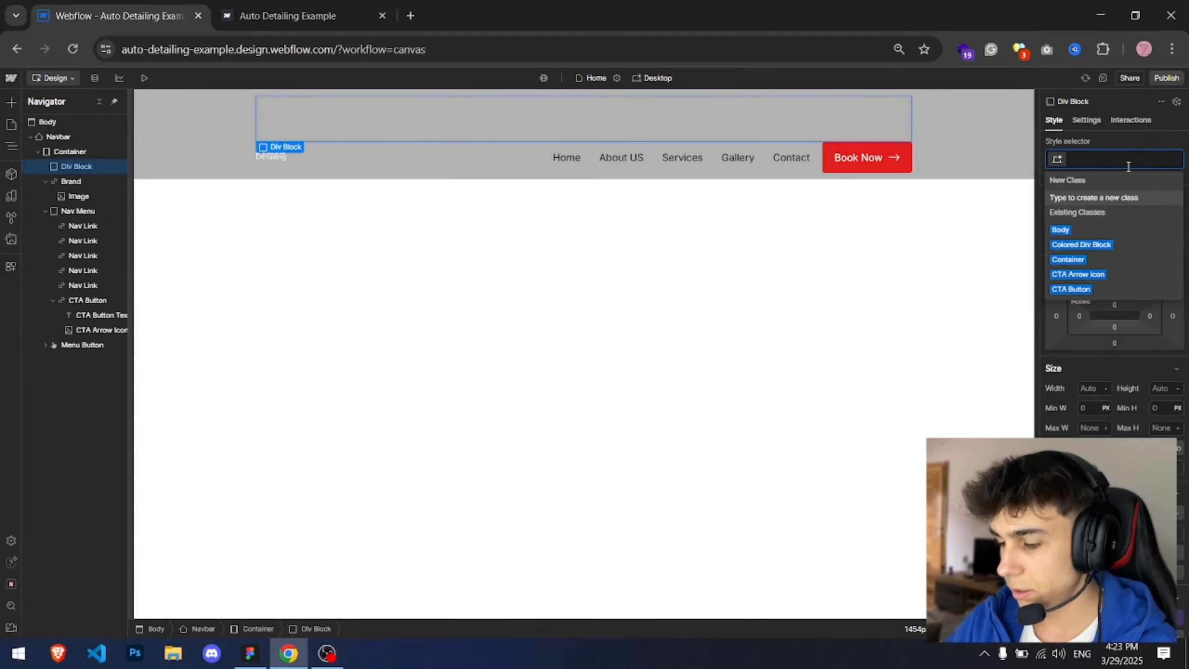
type("Nav Wrapper")
key("Return")
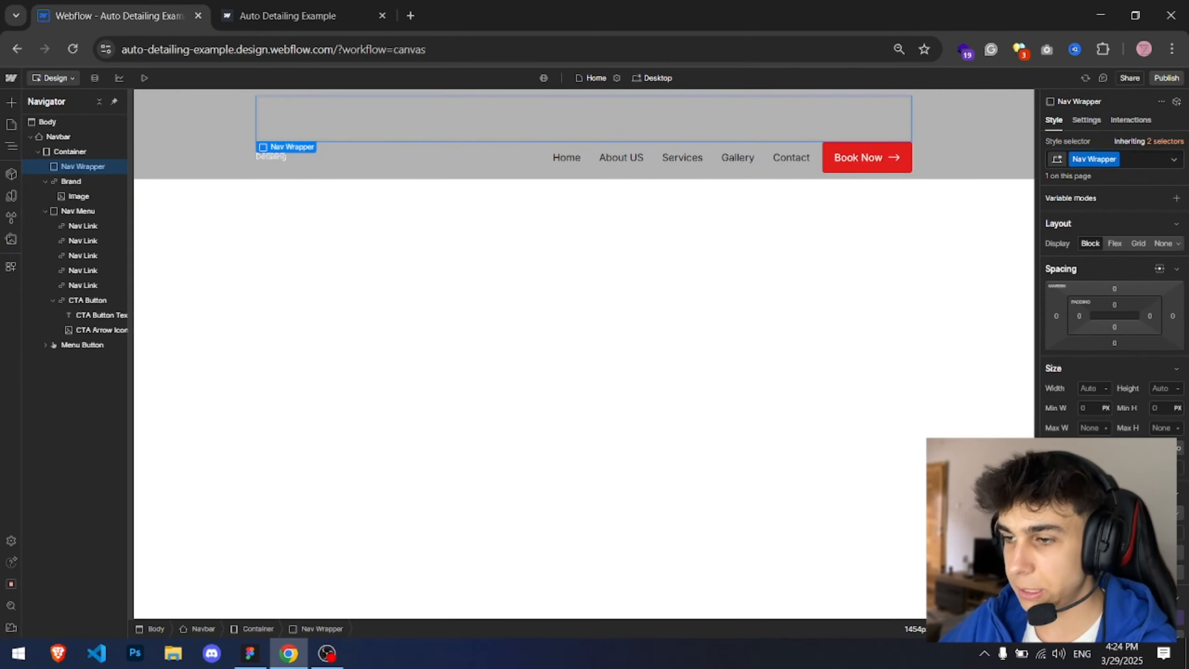
left_click_drag(70, 181, 101, 206)
left_click(87, 170)
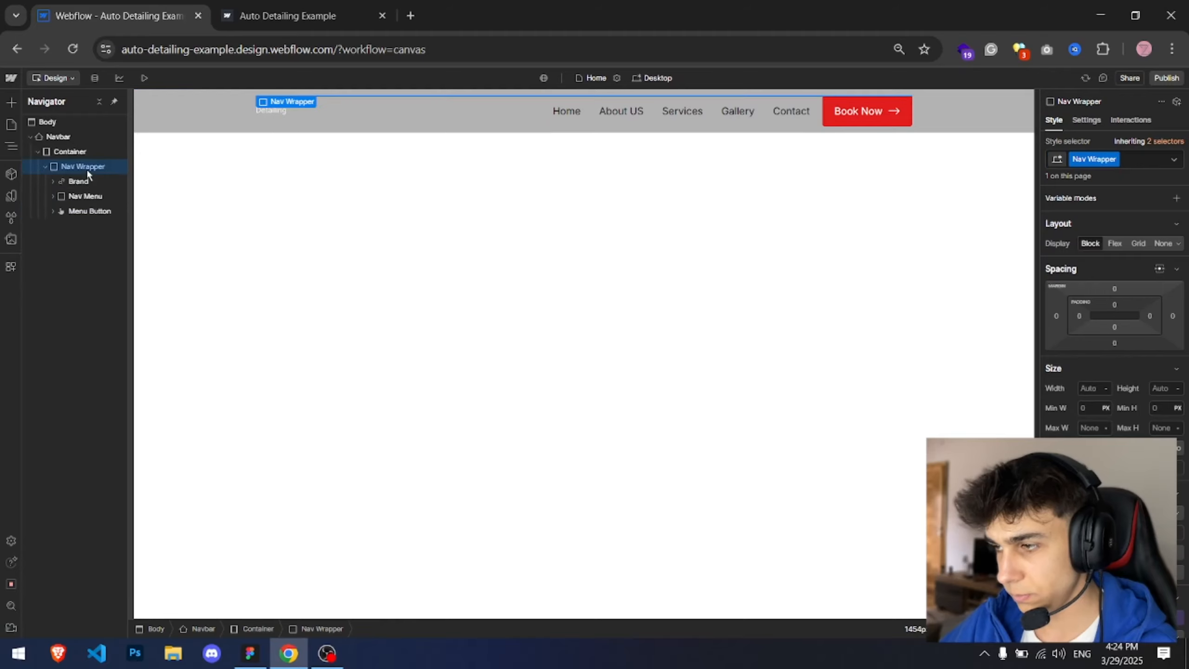
Step: Set Nav Wrapper to flex display with space-between horizontal alignment
left_click(1108, 244)
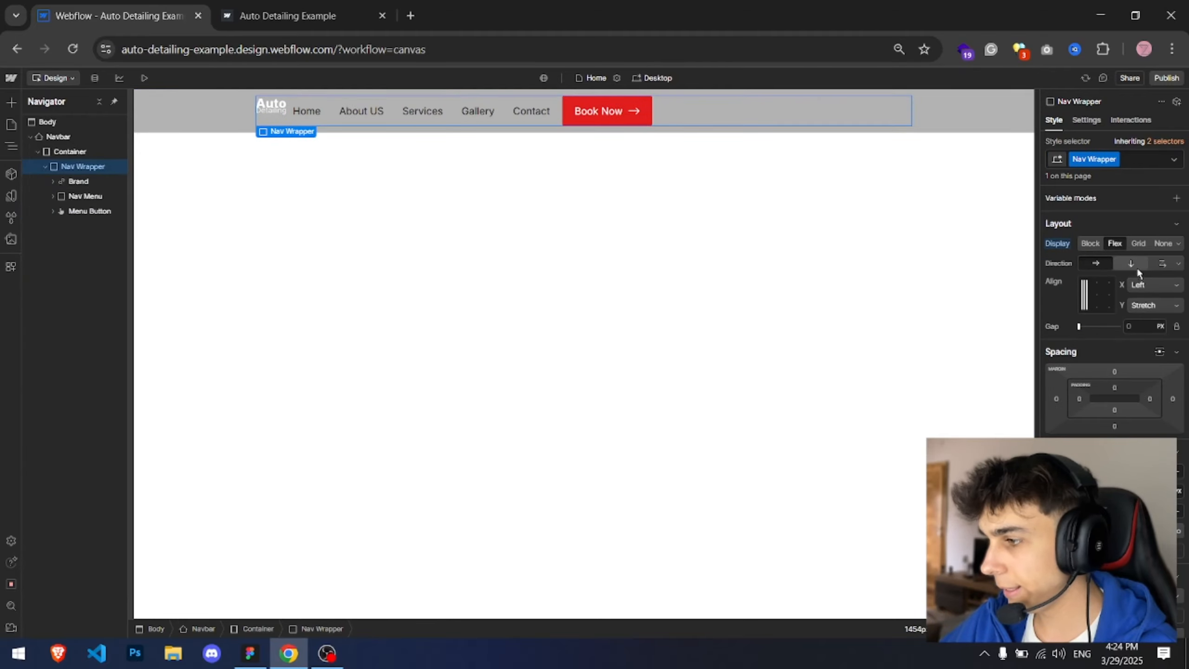
left_click(1144, 286)
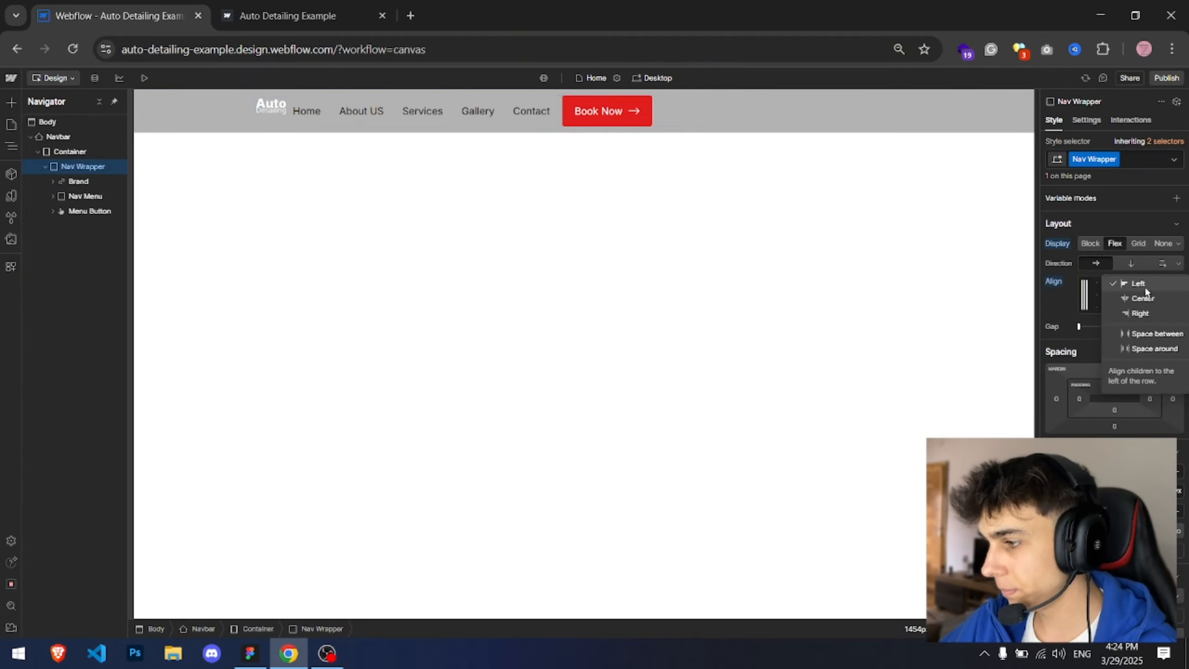
left_click(1145, 334)
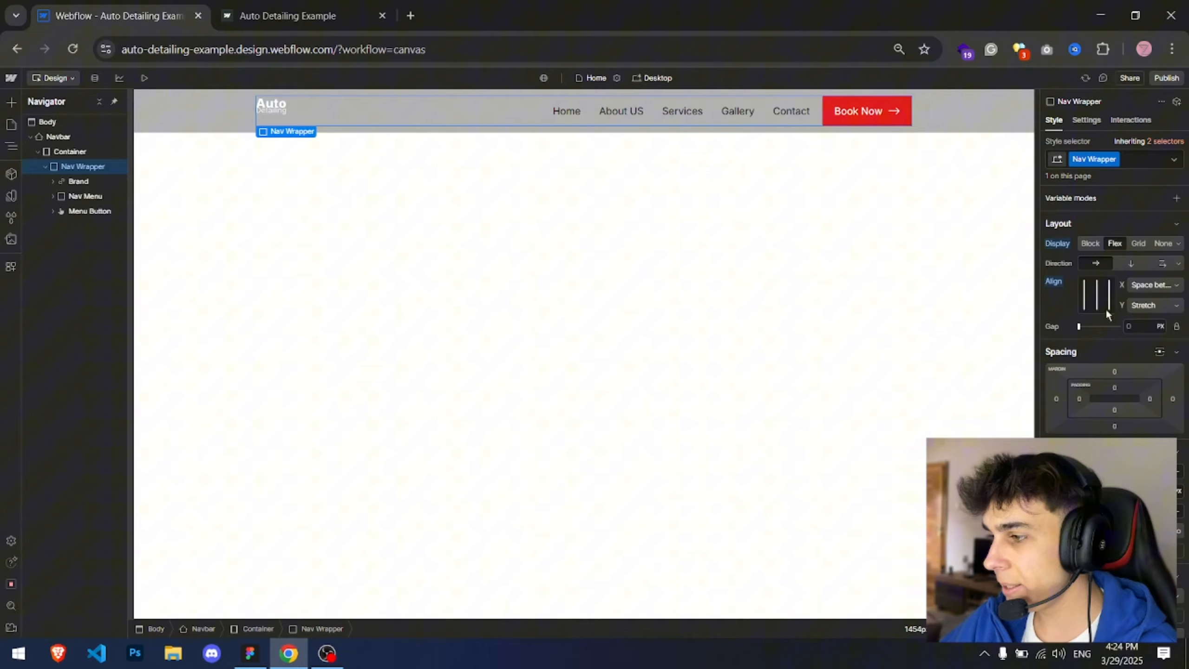
left_click(411, 136)
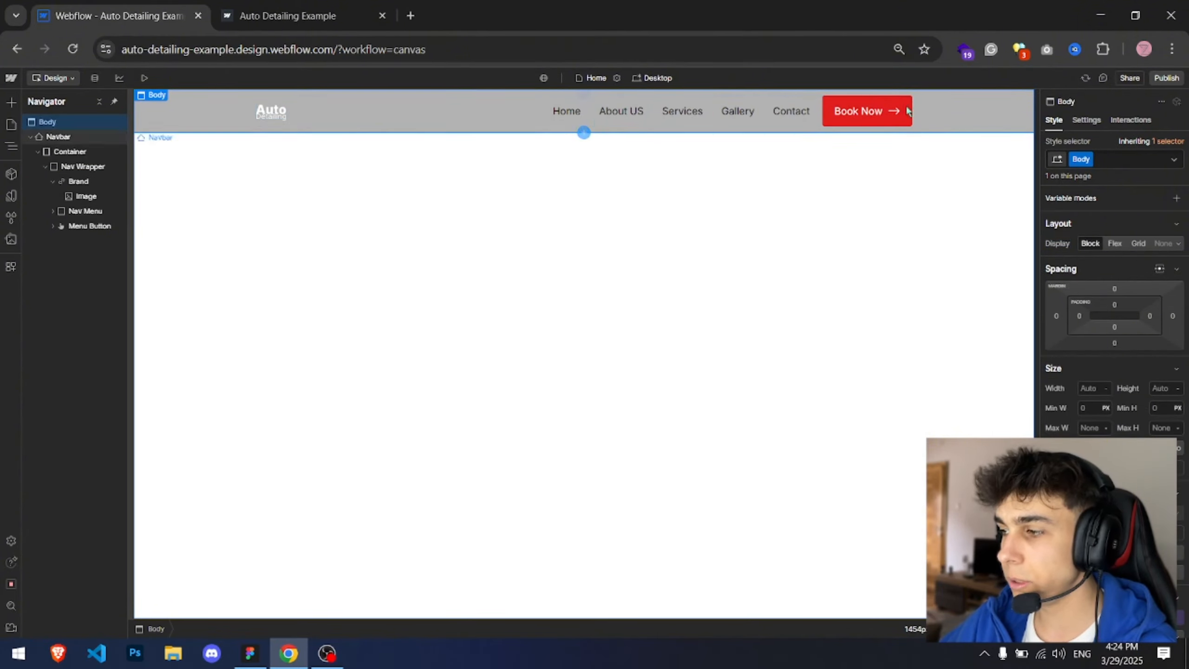
Step: Compare the Figma navbar layout with the designer canvas
key("alt+Tab")
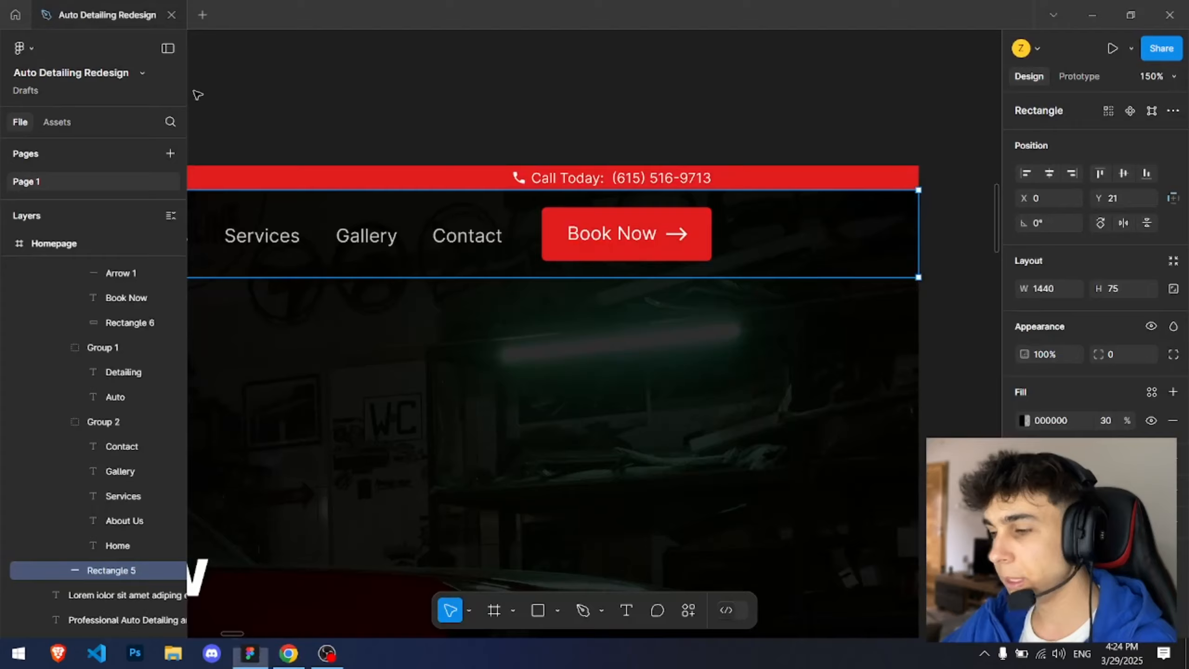
left_click(515, 108)
scroll(514, 108, "down", 6)
left_click_drag(475, 128, 627, 120)
scroll(580, 155, "up", 2)
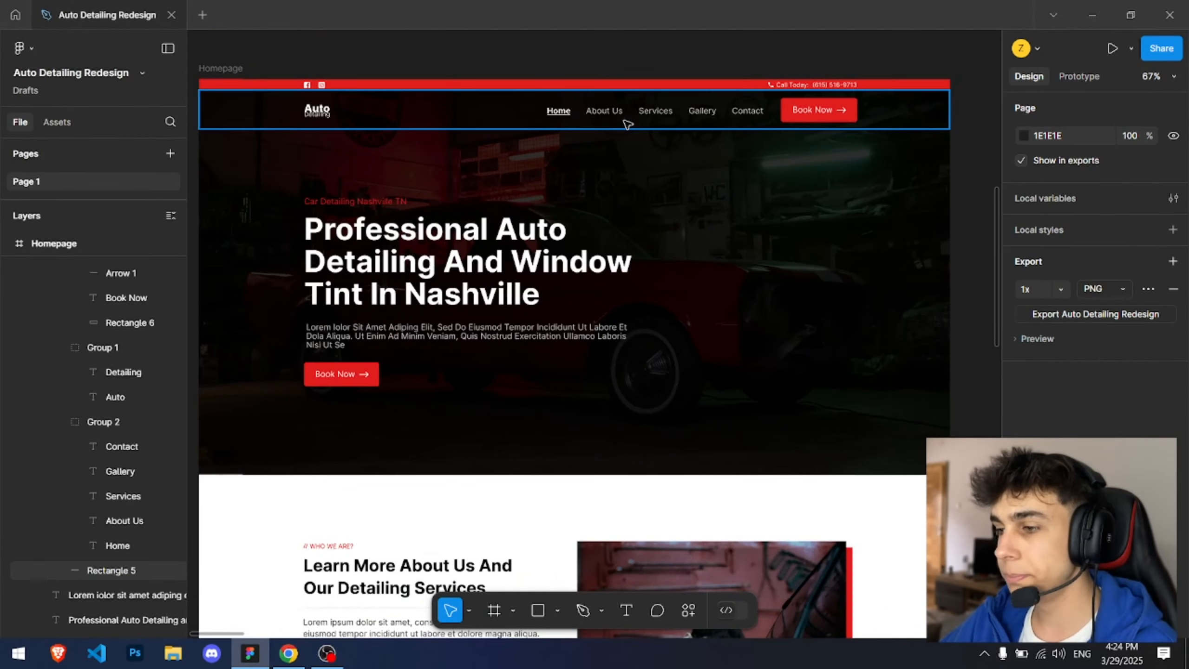
key("alt+Tab")
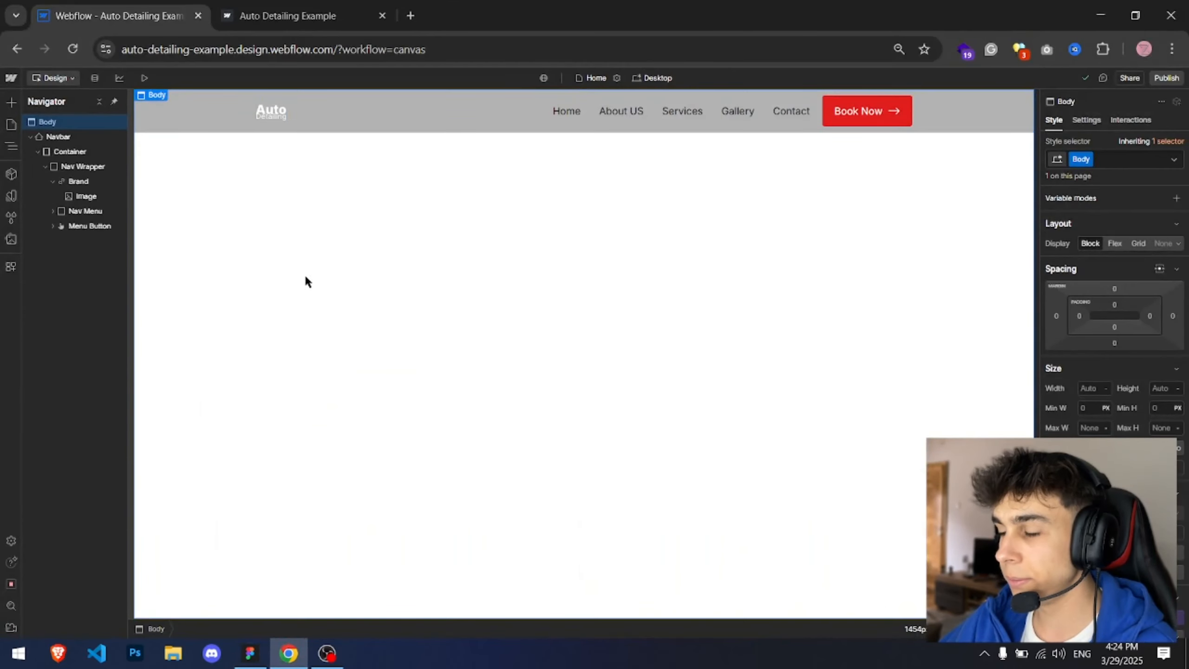
Step: Export the hero section's background photo from Figma as hero-background-img.jpg into the AD Website Assets folder
key("alt+Tab")
left_click(754, 248)
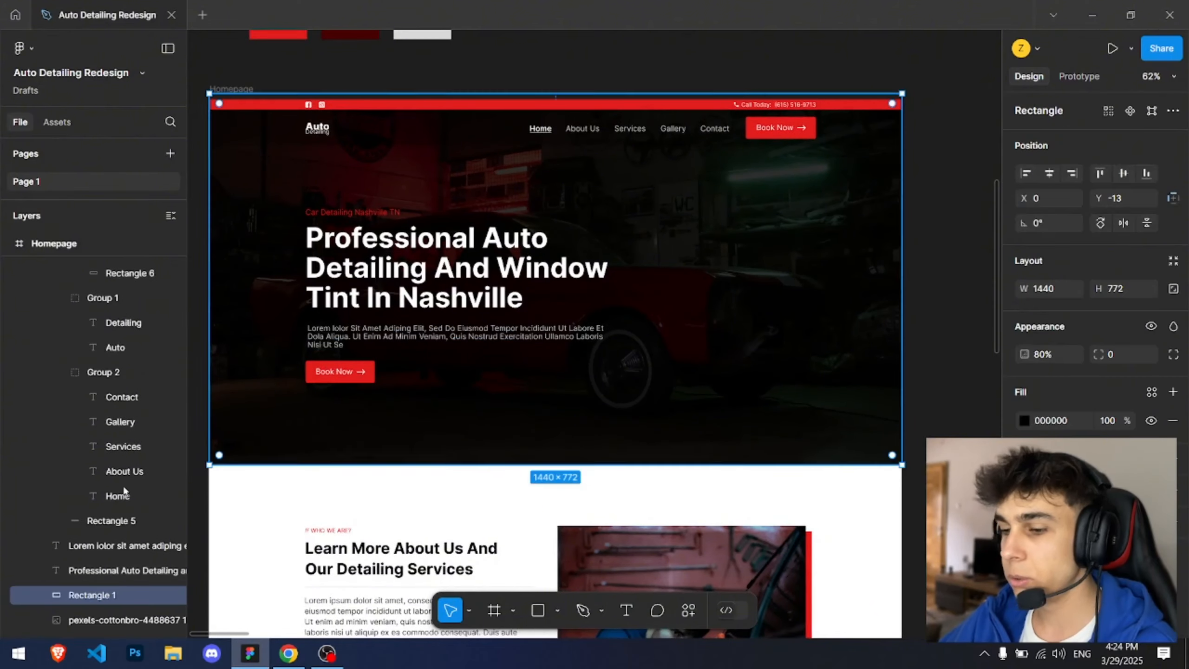
left_click(116, 623)
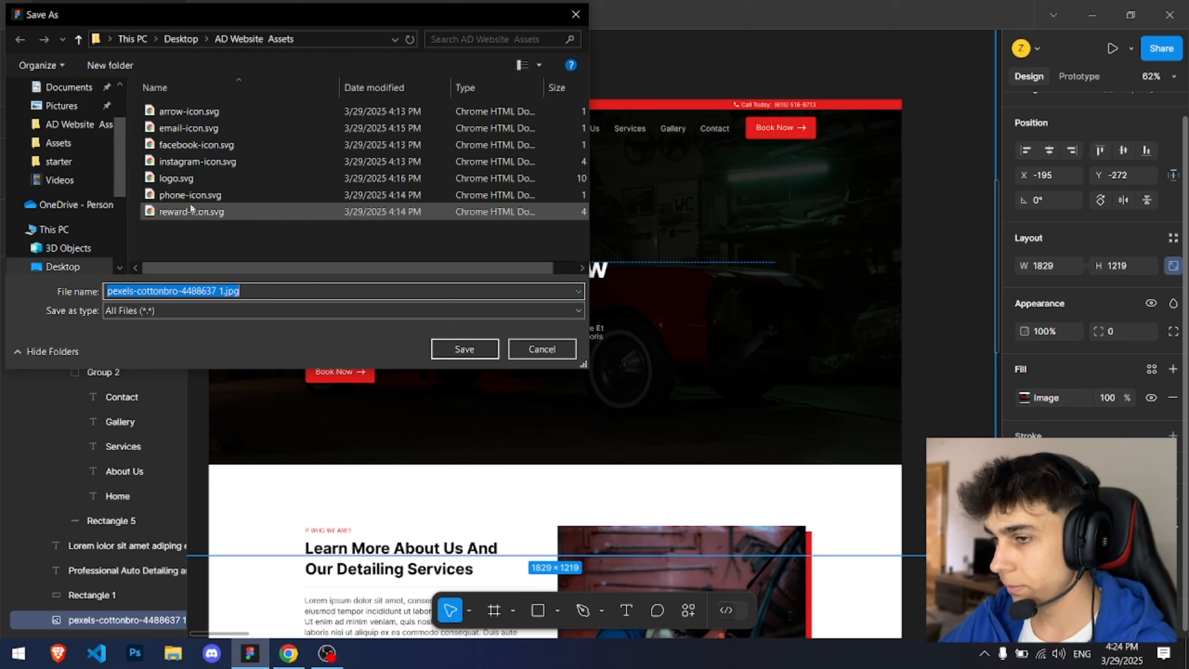
key("shift+Left")
key("shift+Left")
key("shift+Left")
key("shift+Left")
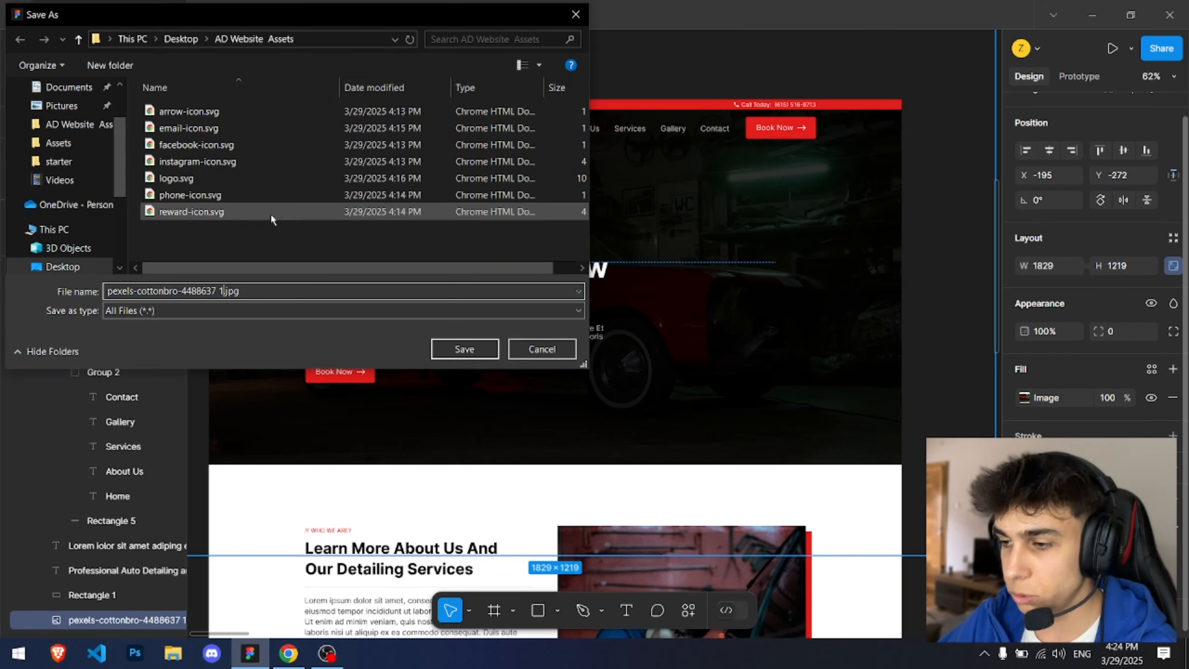
type("heto")
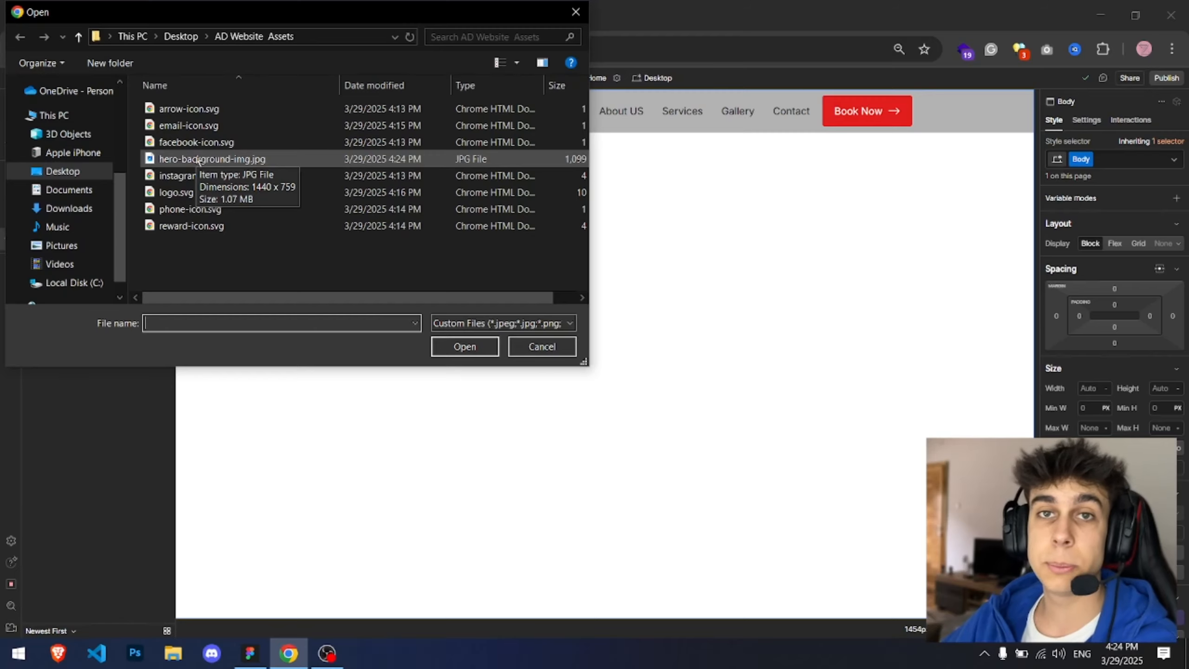
Step: Upload hero-background-img.jpg to the site's assets
double_click(198, 159)
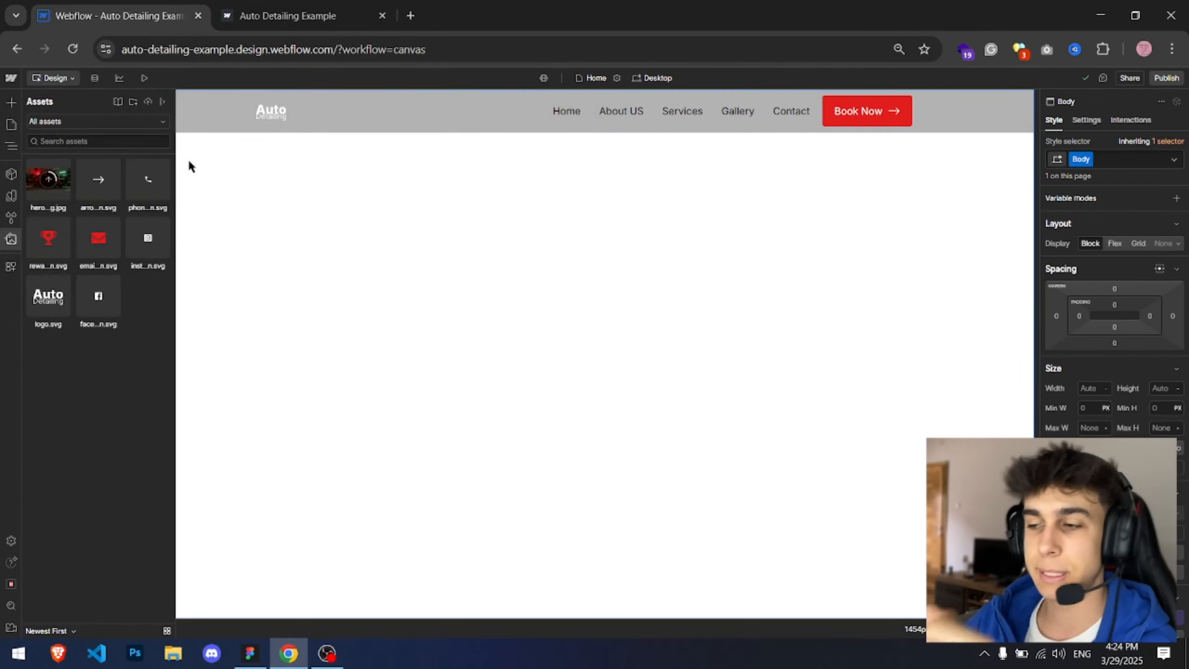
key("z")
Step: Add a Section below the navbar and give it the new class Hero Section
left_click(99, 102)
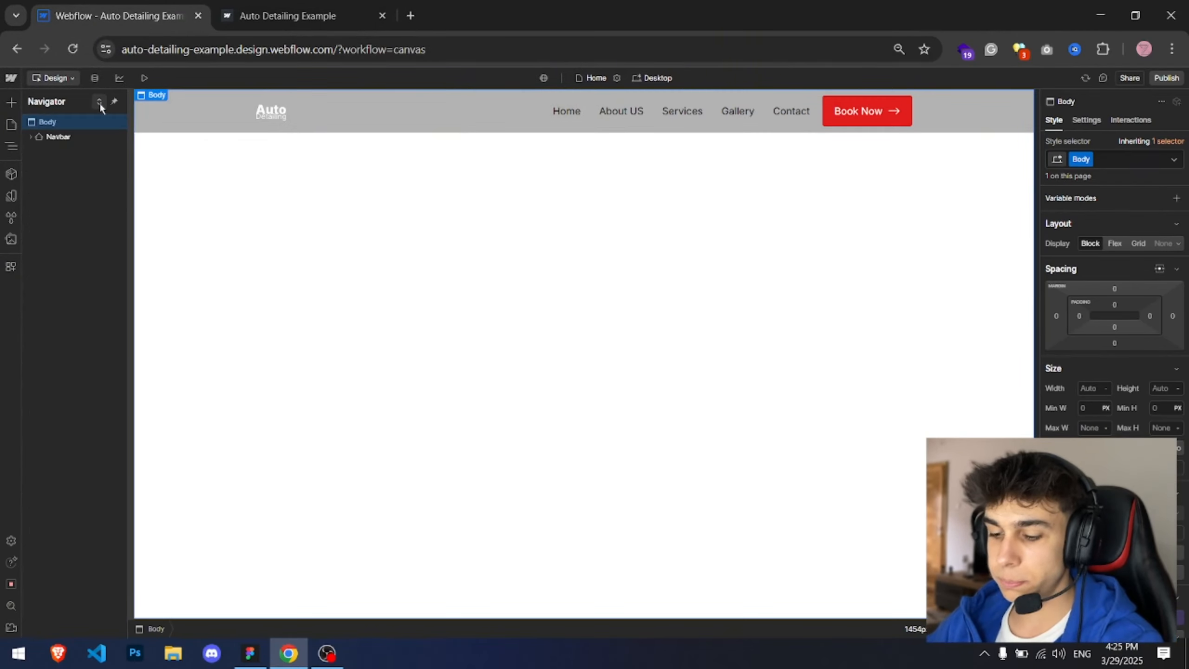
key("ctrl+e")
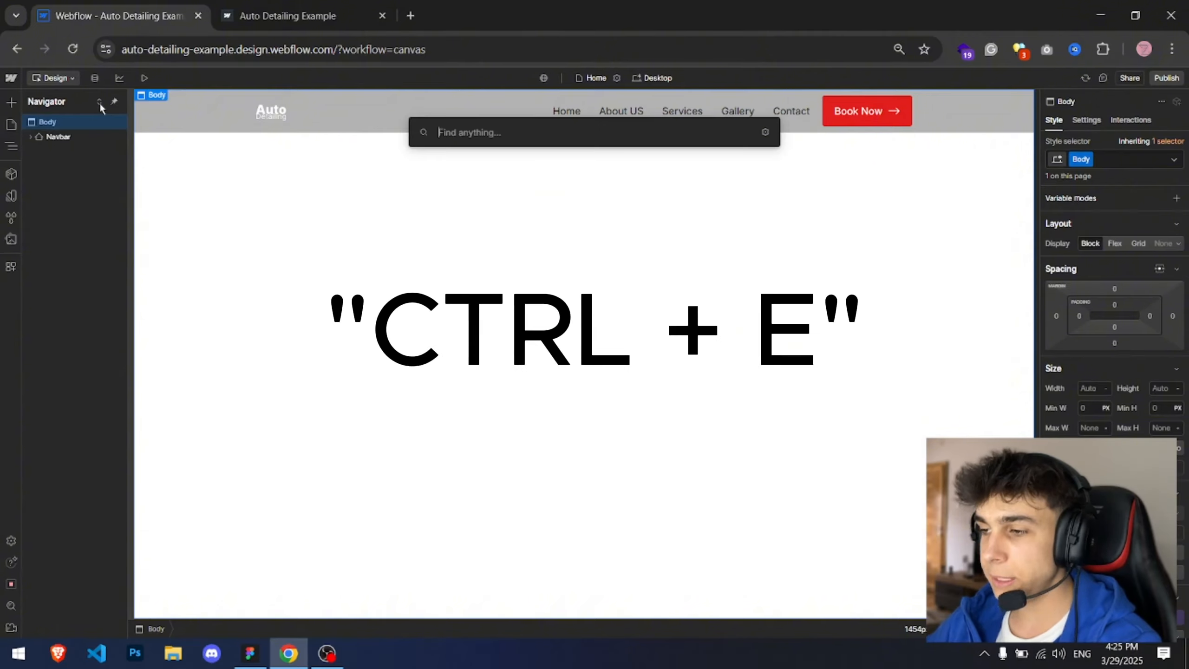
type("sectio")
key("Return")
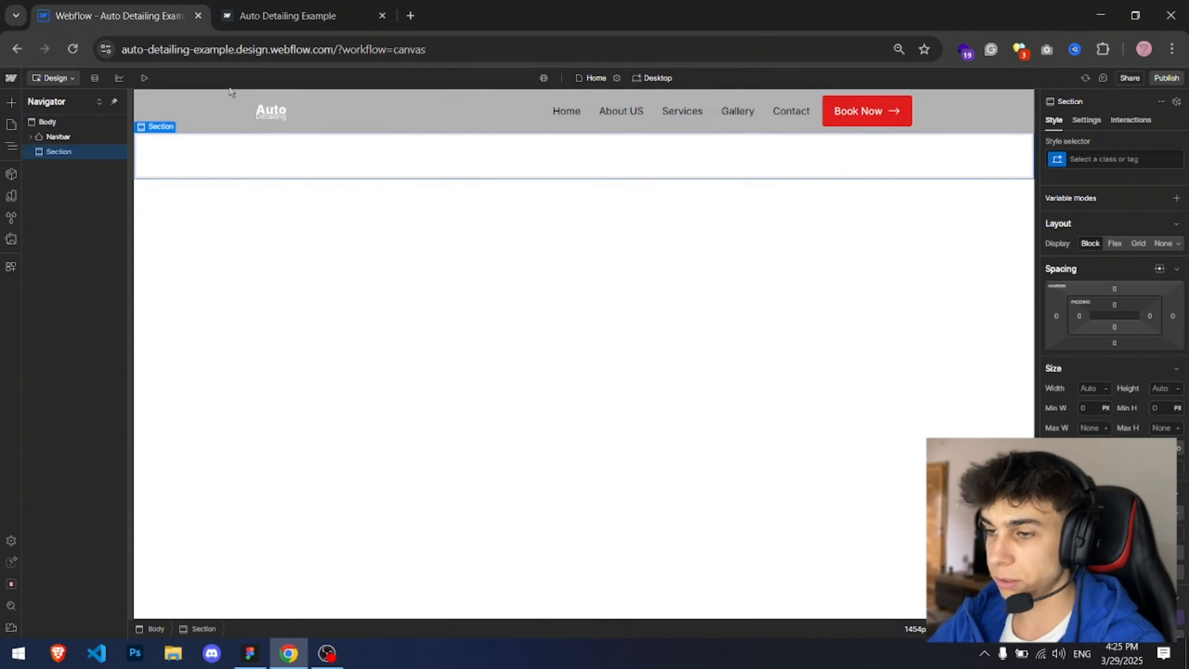
left_click(1123, 158)
type("He")
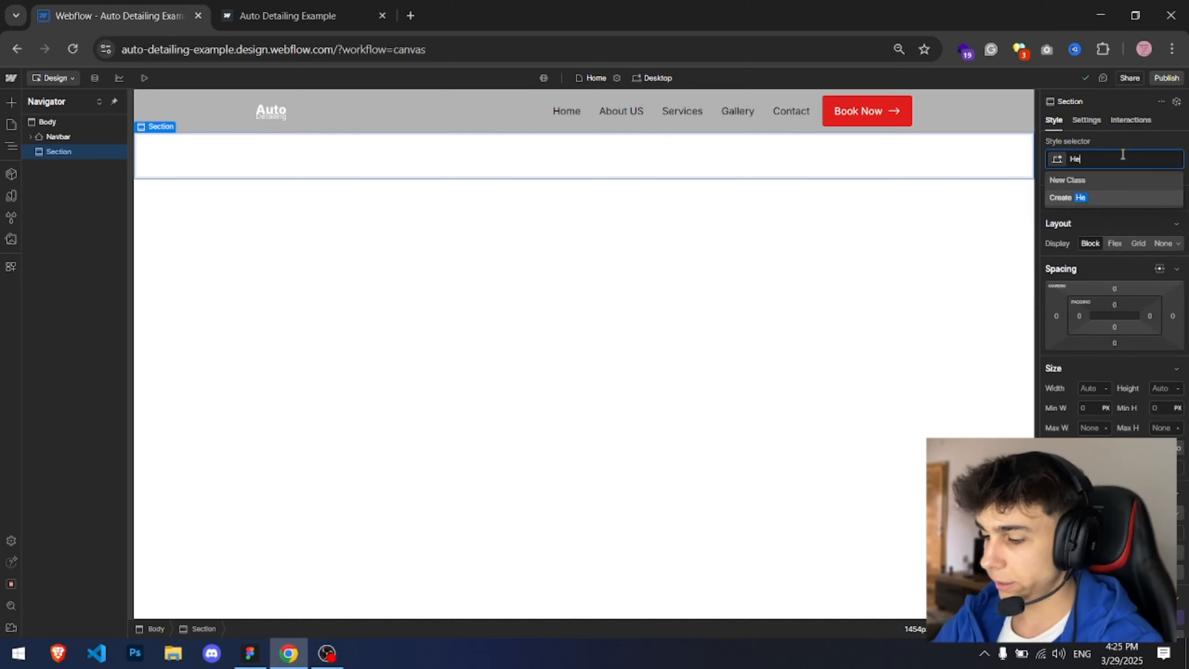
type("ro Section")
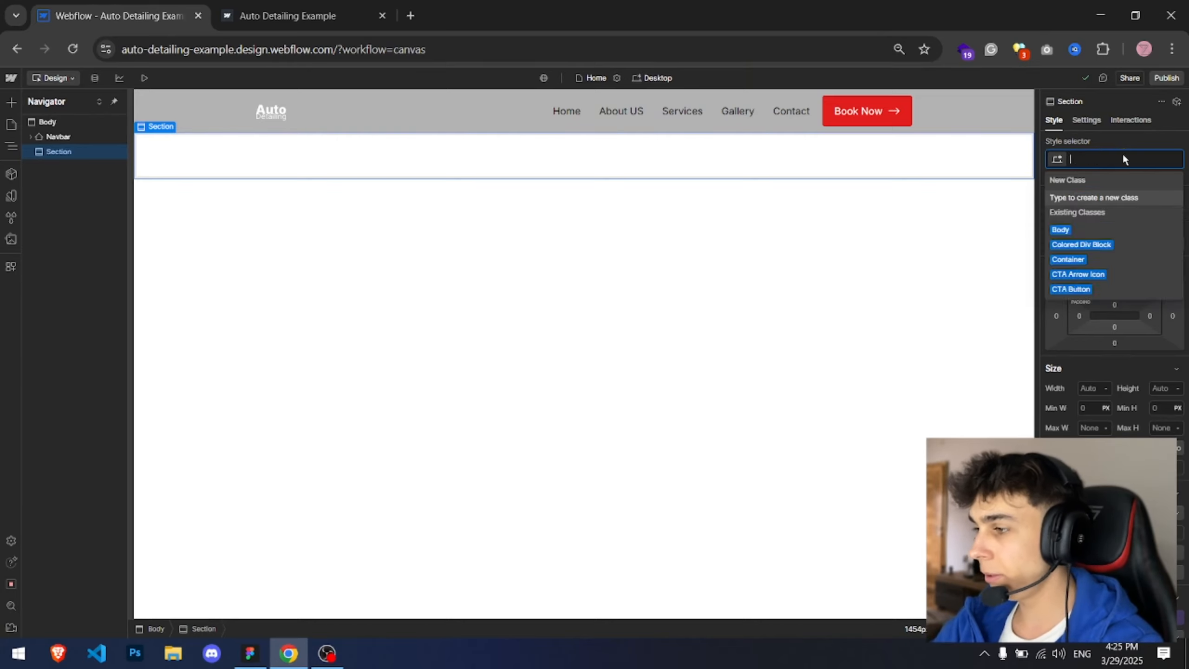
key("Return")
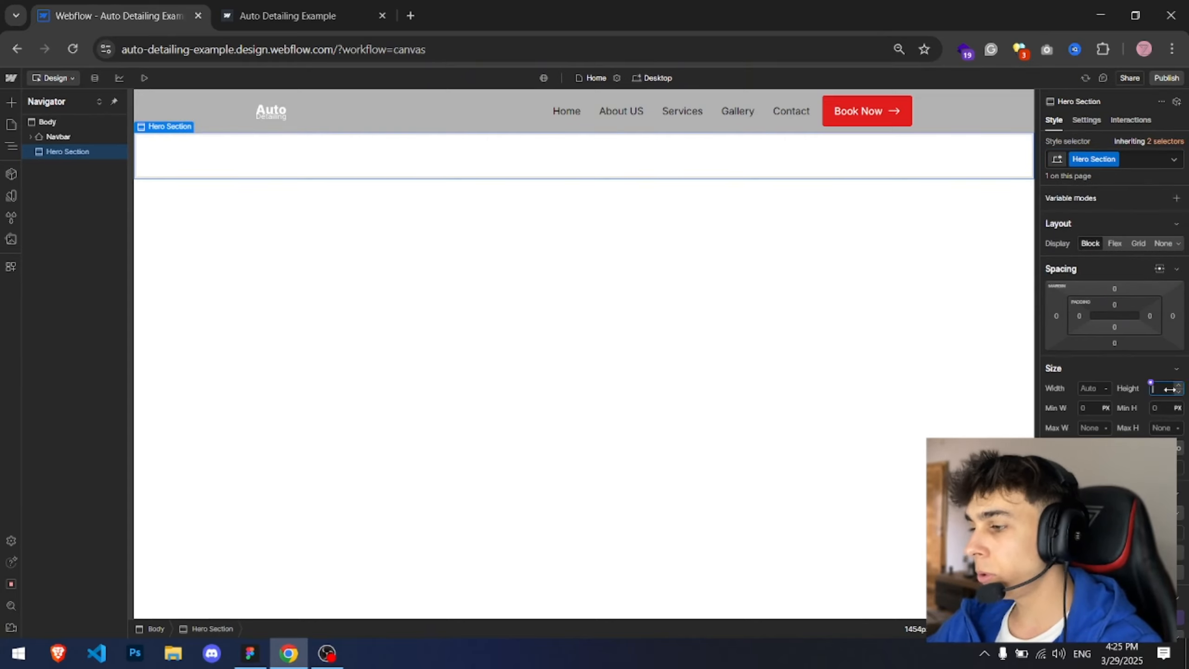
Step: Set the Hero Section's height to 100
type("75")
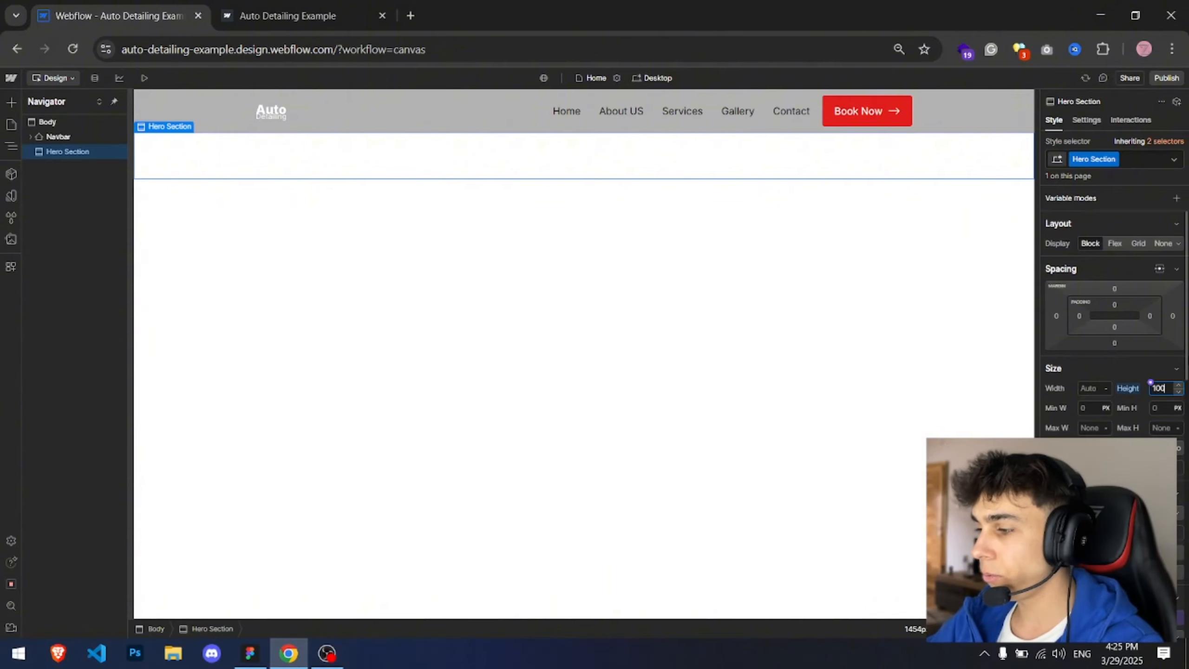
key("Return")
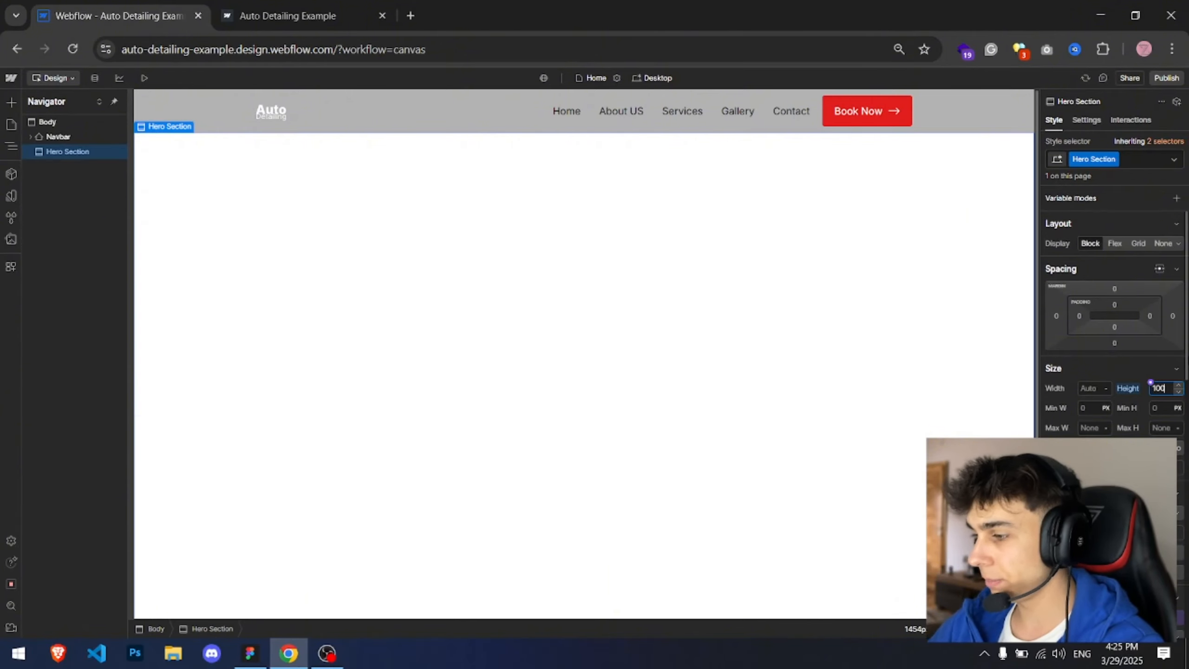
scroll(453, 371, "down", 2)
scroll(453, 370, "up", 2)
Step: Set the Navbar's position to Fixed, spanning the full width at the top
left_click(85, 137)
scroll(1118, 317, "down", 2)
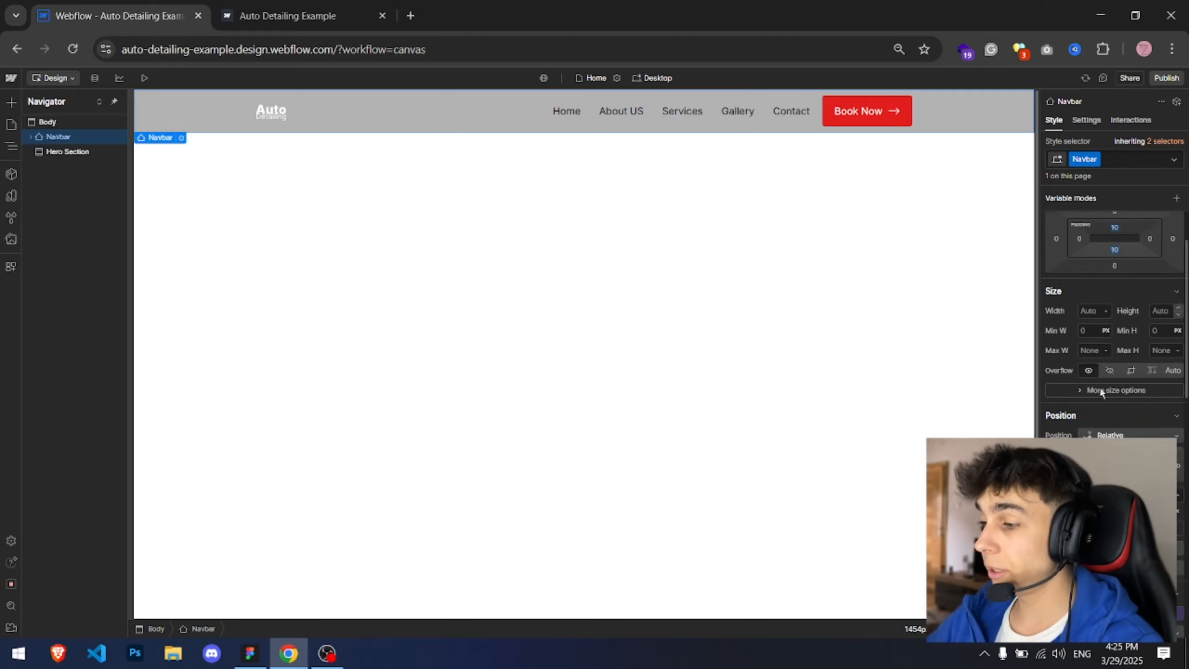
left_click(1091, 434)
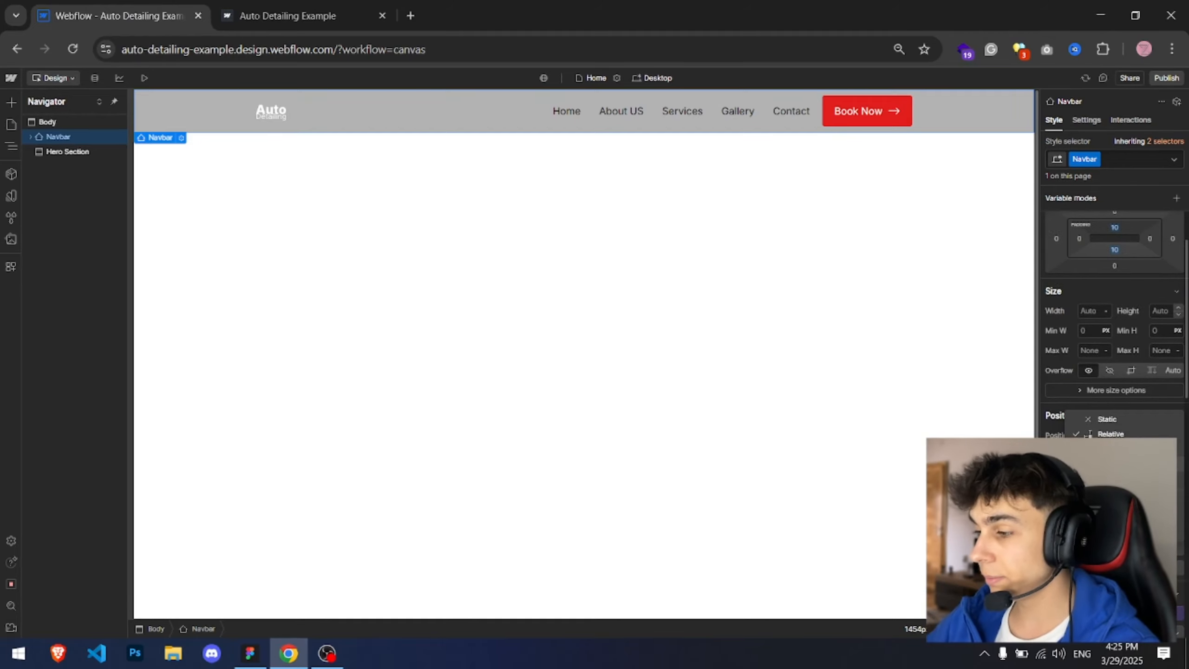
left_click(1090, 463)
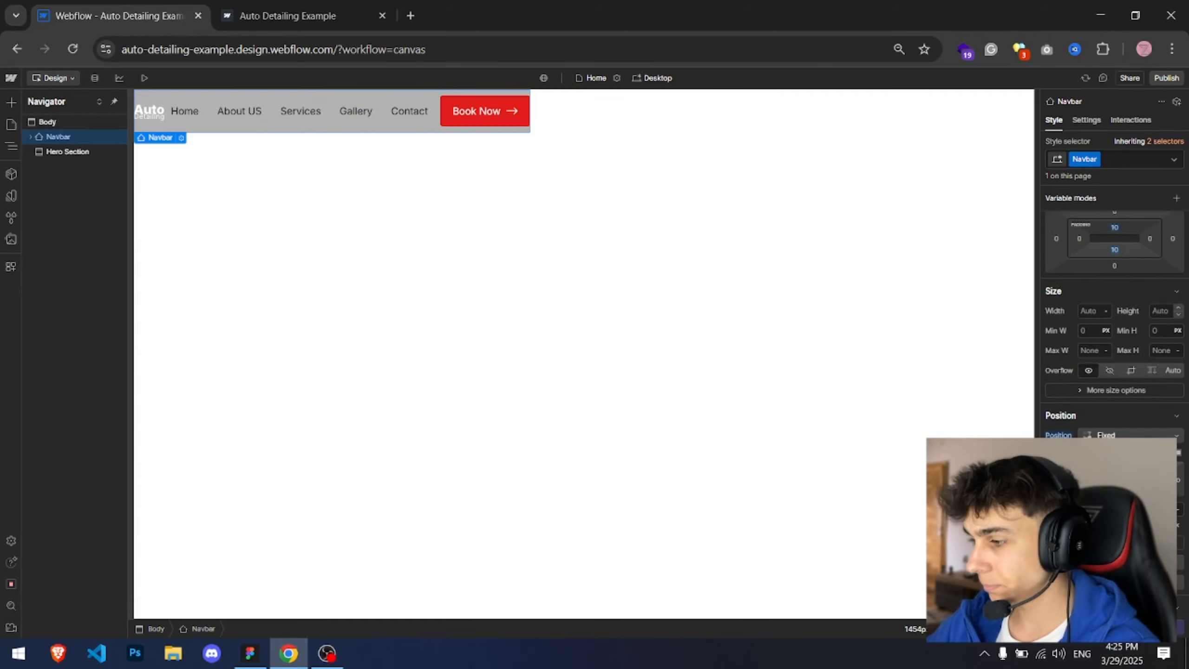
left_click(1166, 452)
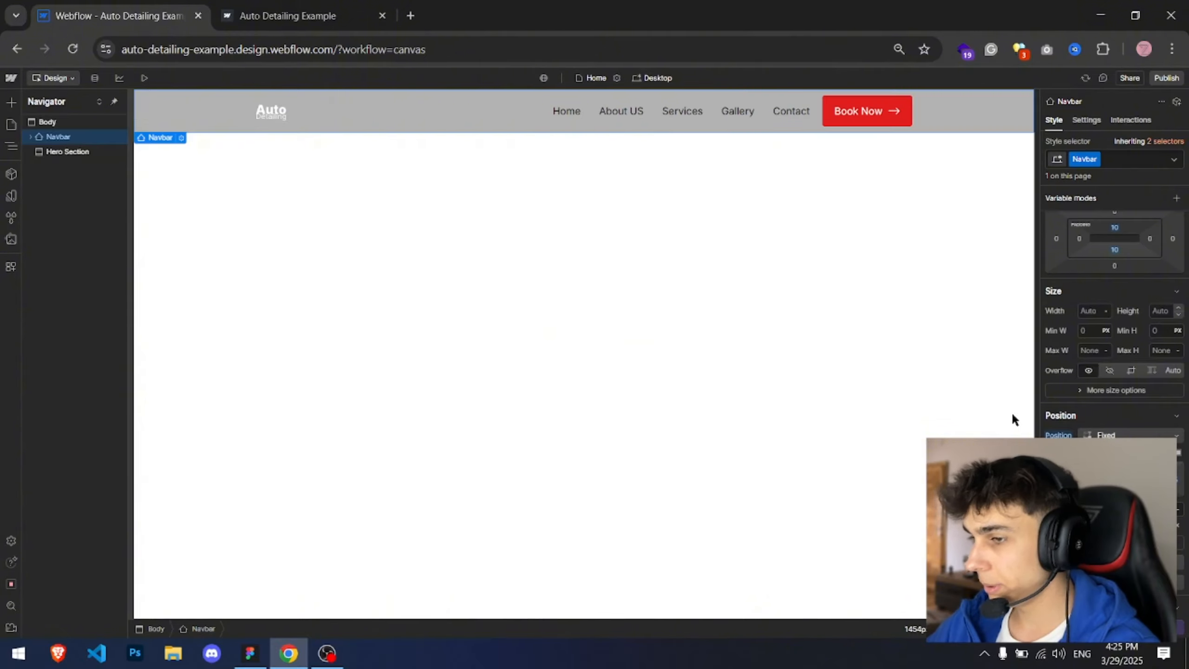
Step: Add hero-background-img.jpg as the Hero Section's background image, sized to Cover and centered
left_click(67, 151)
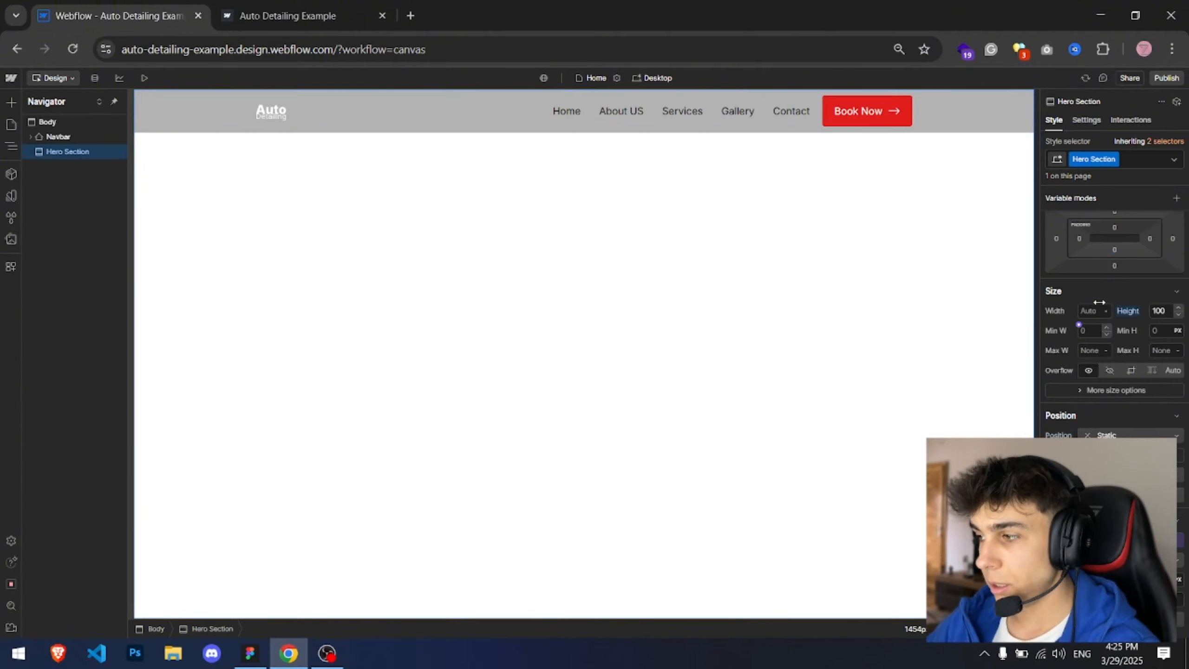
scroll(1074, 333, "down", 5)
left_click(1177, 480)
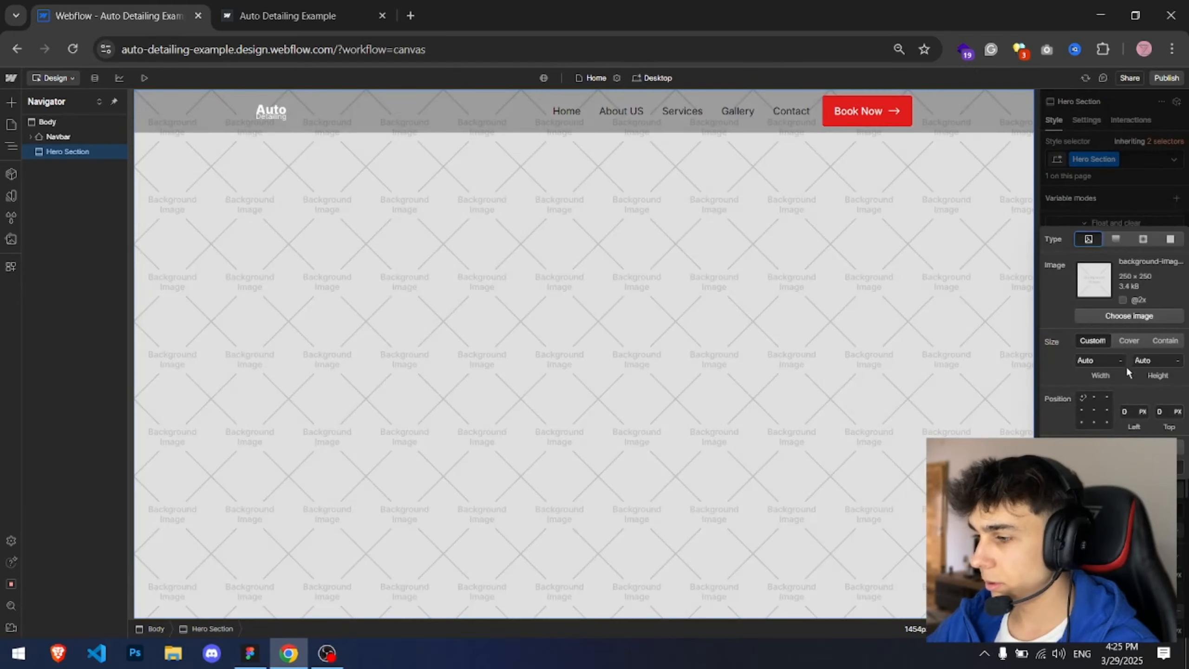
left_click(1126, 315)
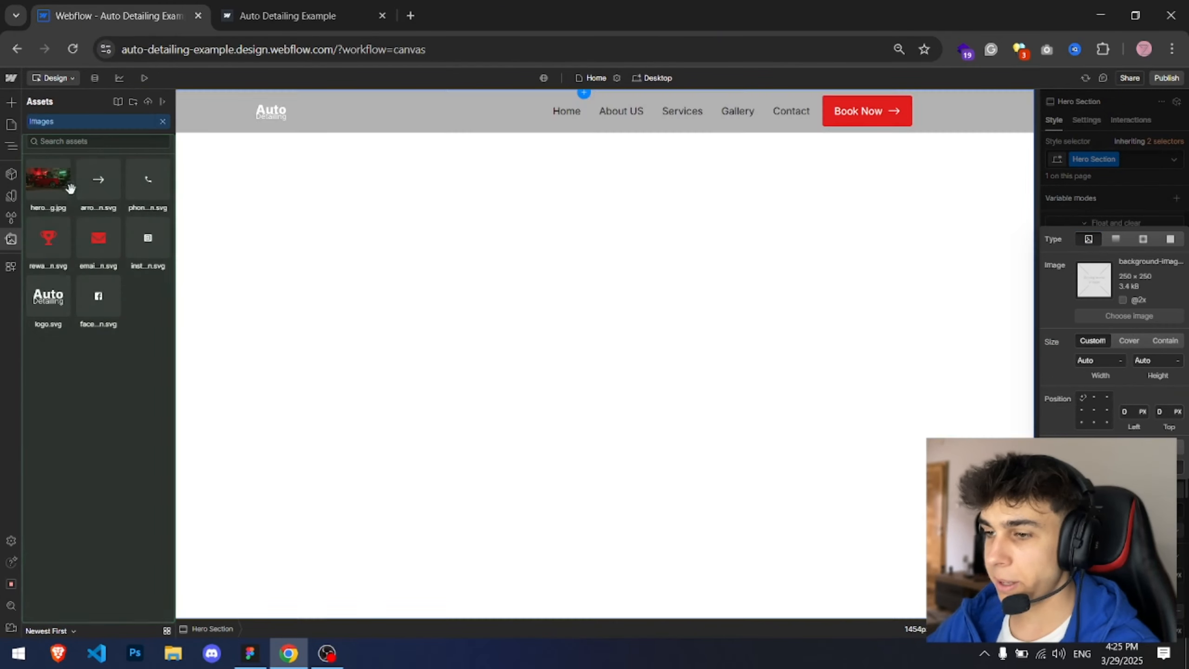
left_click(51, 177)
left_click(1129, 341)
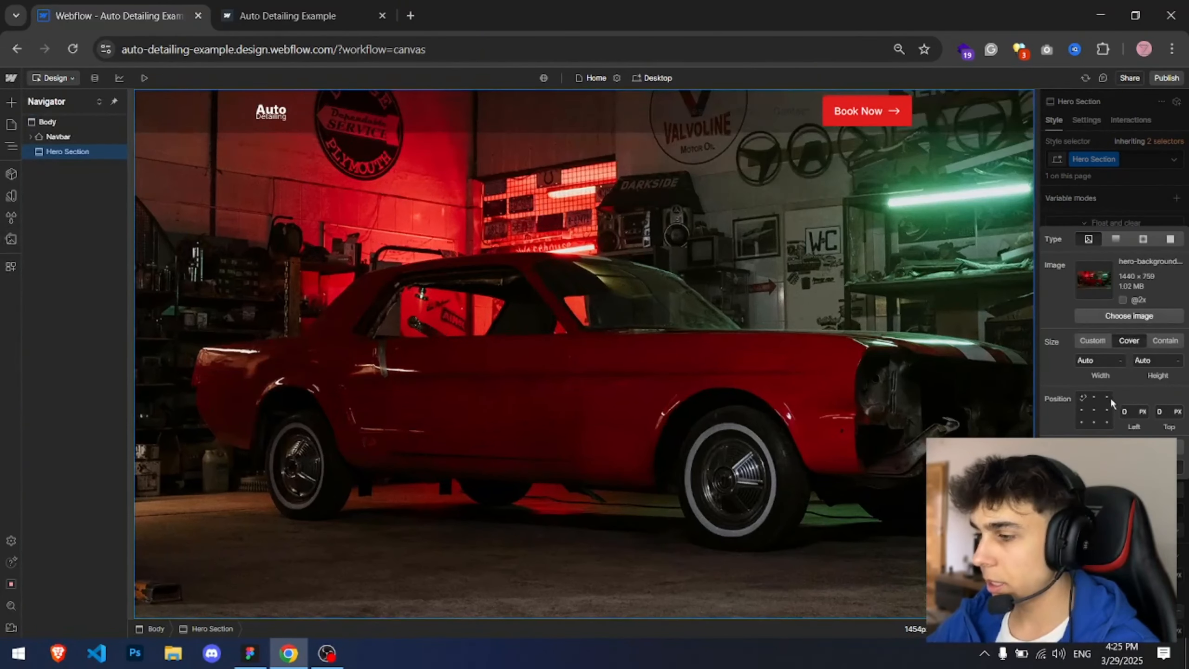
left_click(1094, 410)
left_click(784, 282)
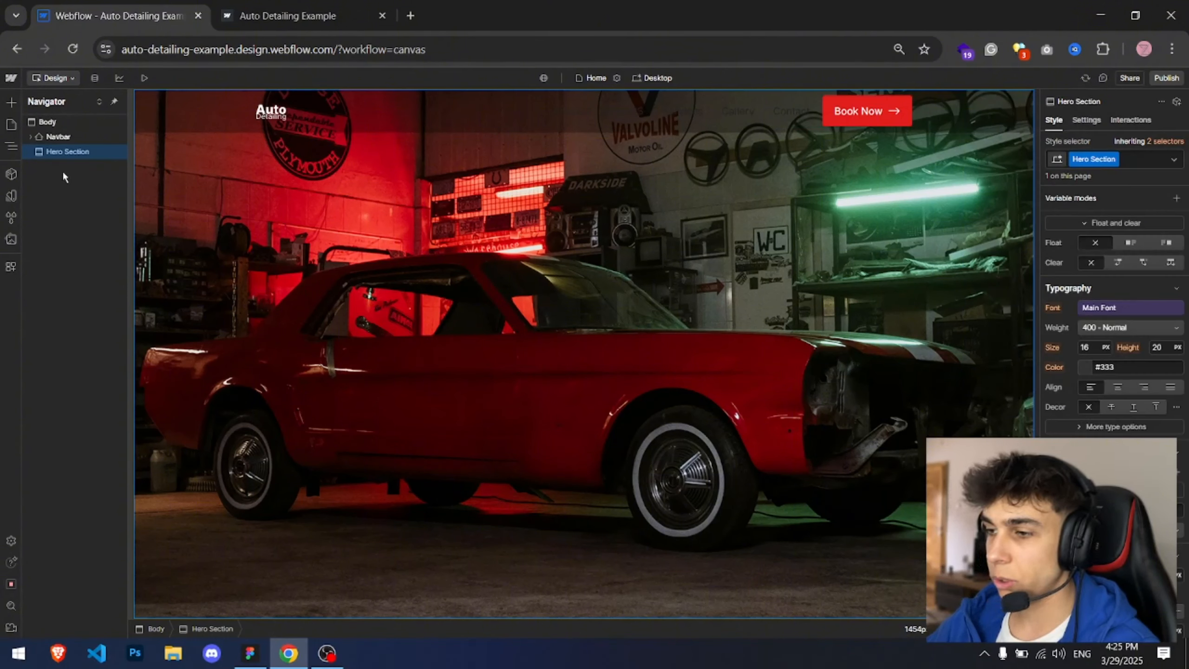
Step: Insert a Div Block inside the Hero Section
key("ctrl+k")
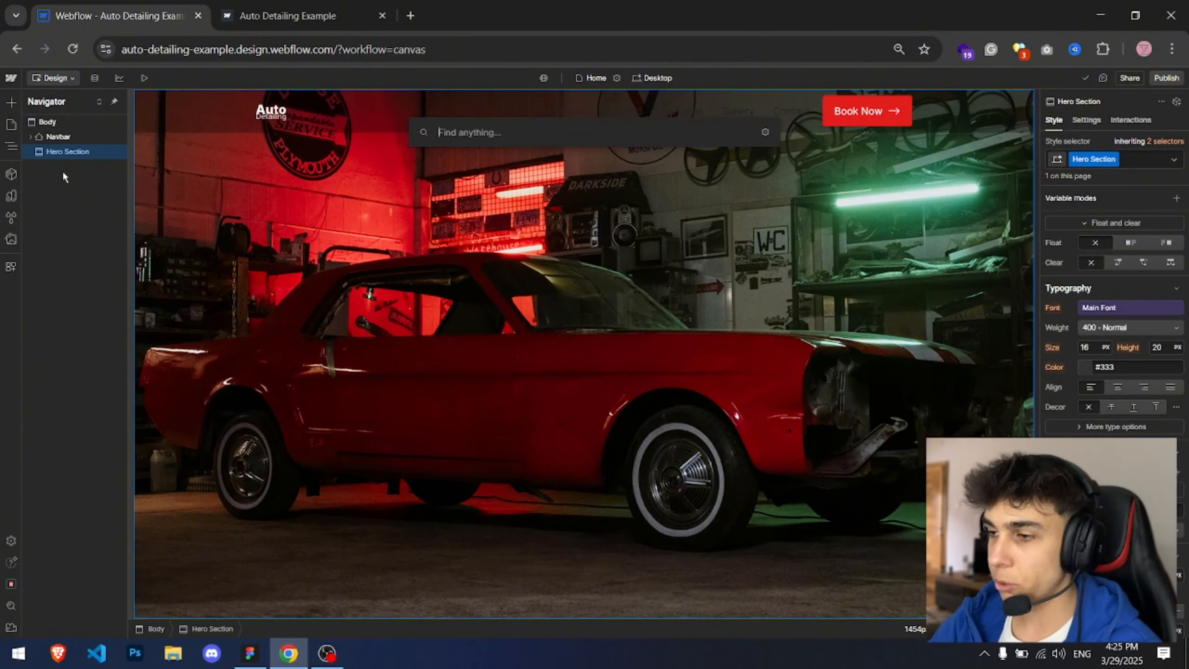
type("div")
key("Return")
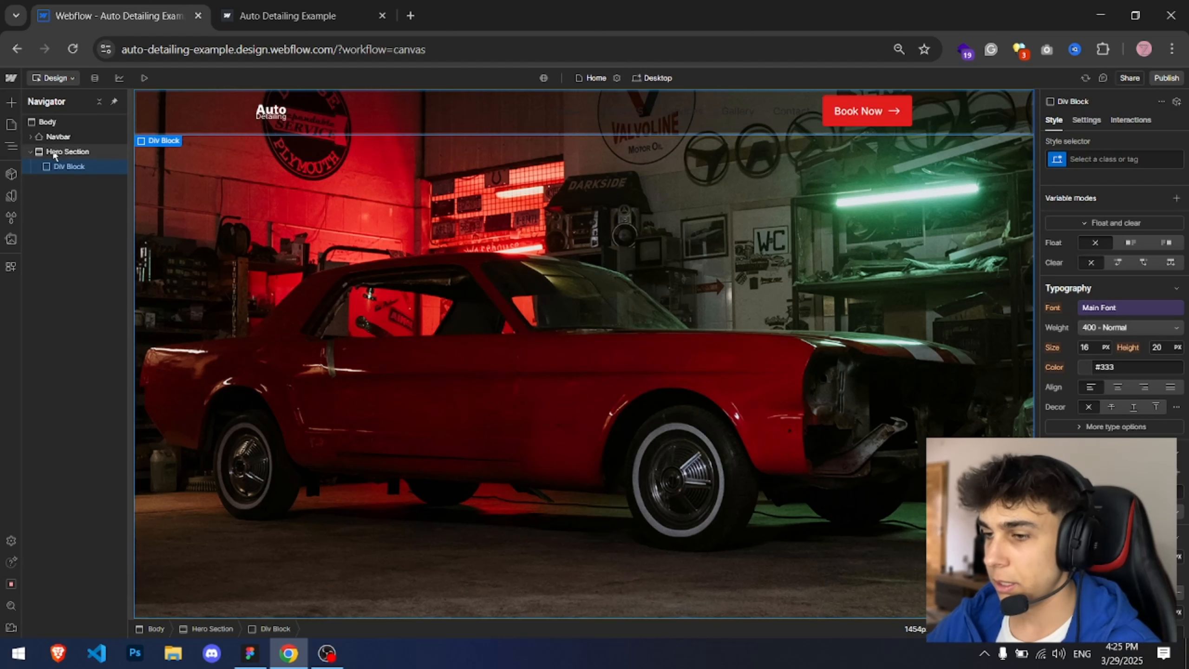
Step: Set the Hero Section's position to Relative
left_click(55, 156)
scroll(1075, 356, "up", 3)
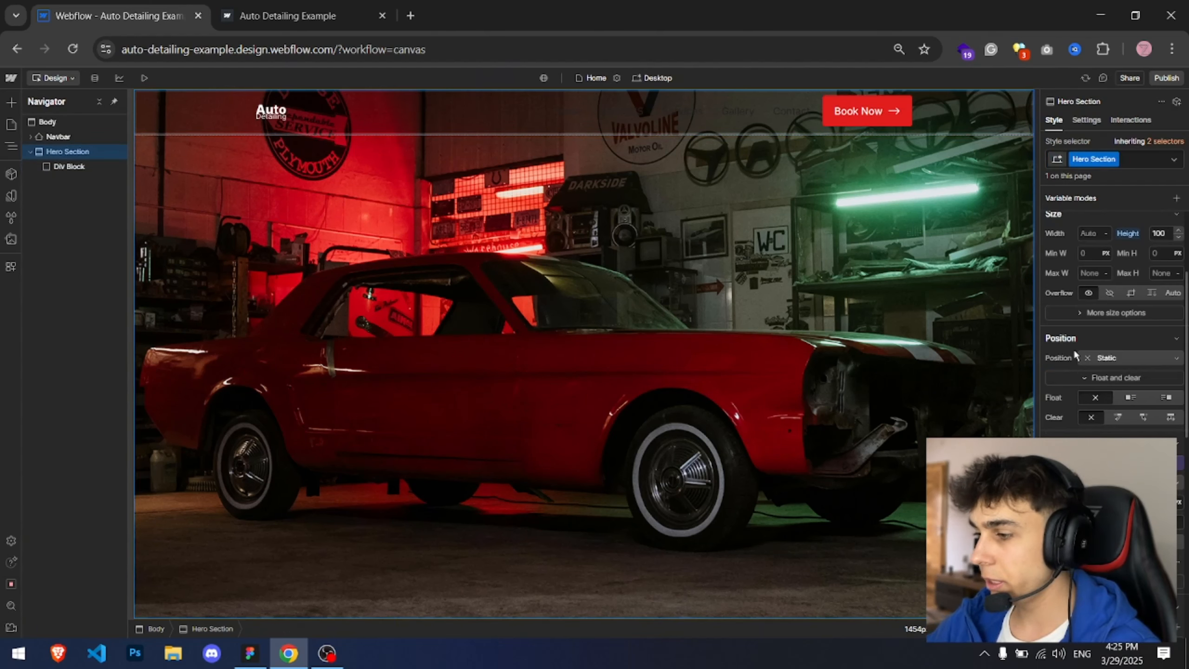
left_click(1109, 357)
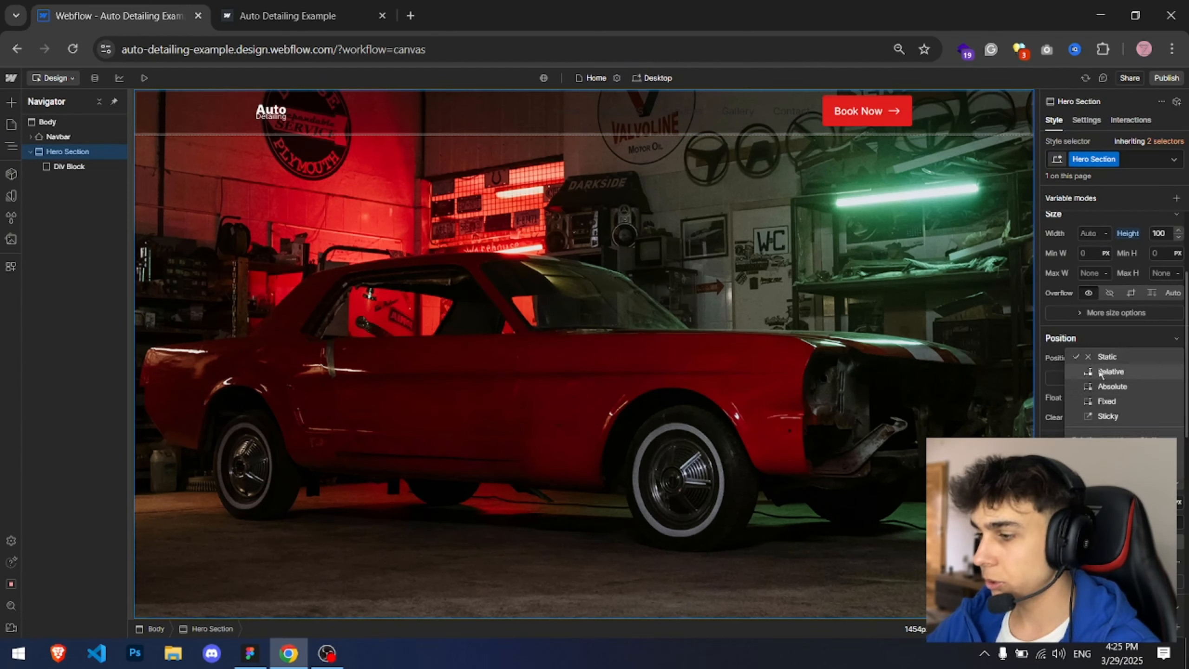
left_click(1110, 372)
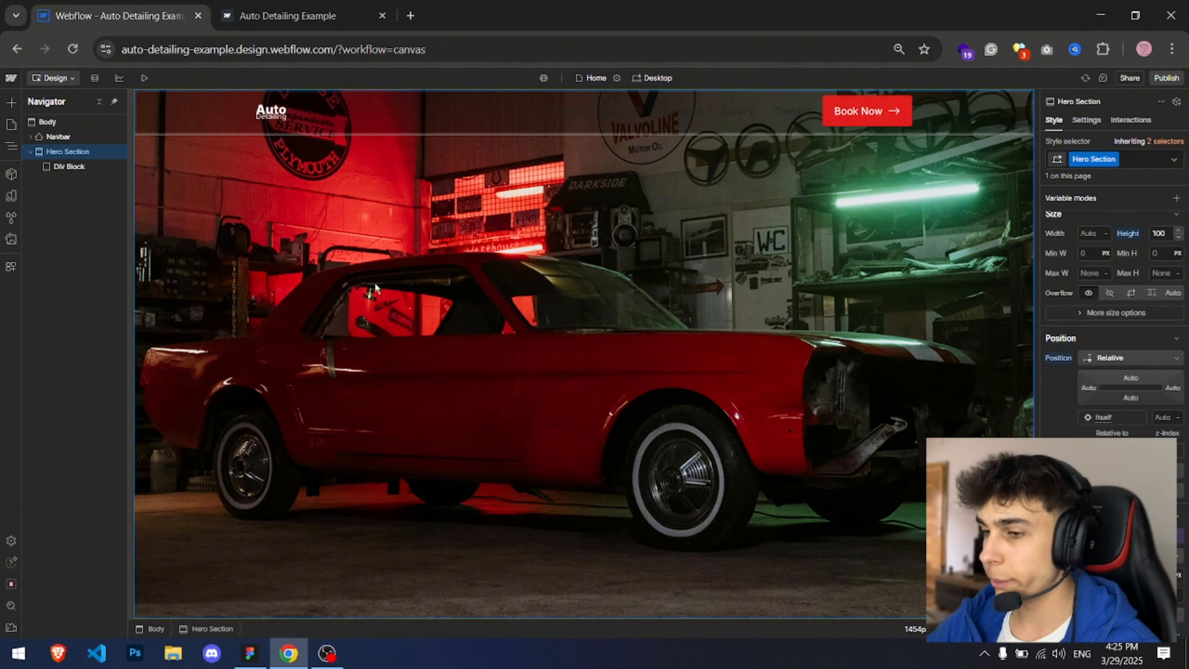
Step: Set the Div Block's position to Absolute and give it the class Hero Overlay
left_click(68, 166)
left_click(1121, 340)
left_click(1114, 339)
left_click(1123, 357)
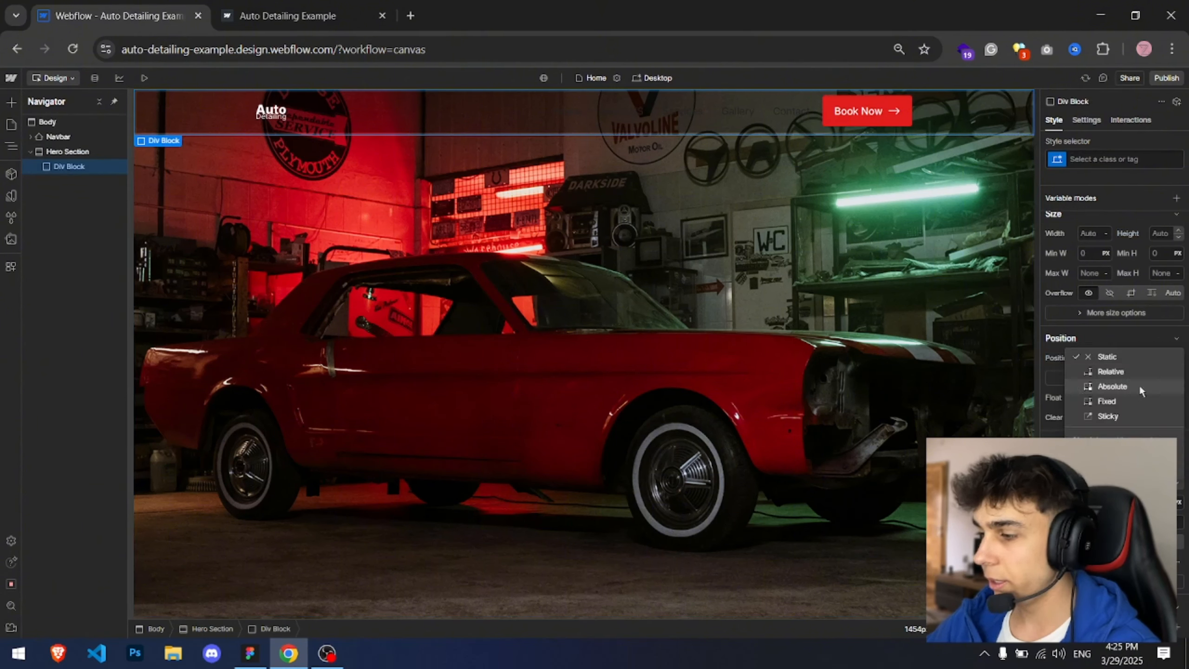
left_click(1114, 385)
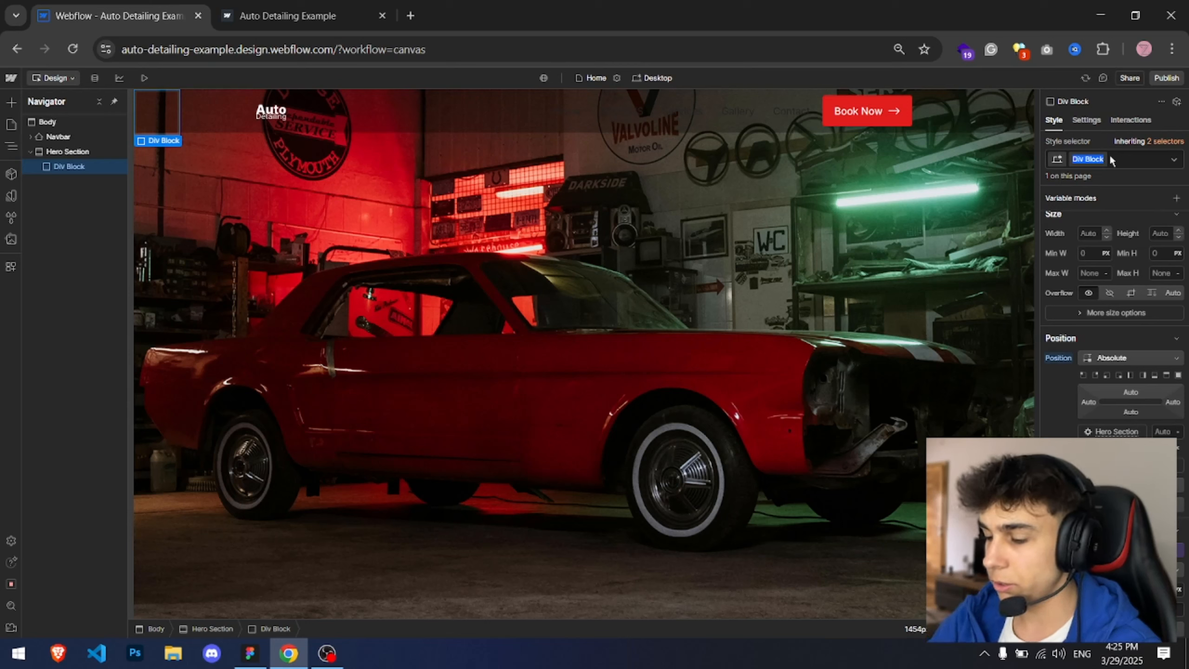
type("q")
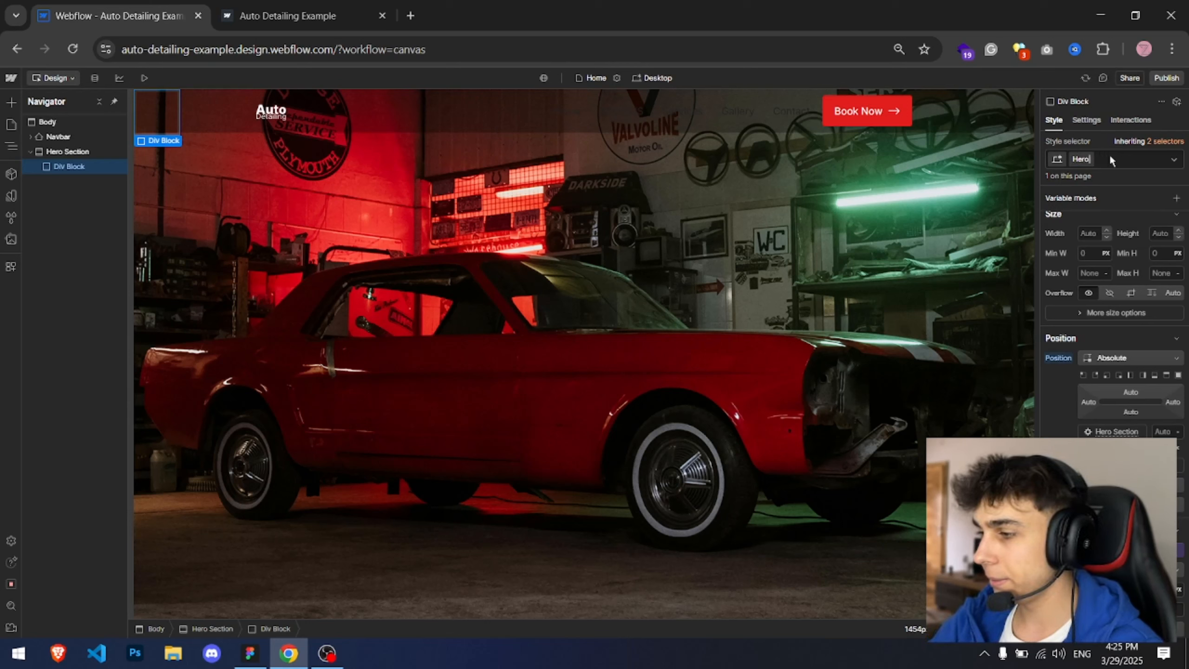
type("Hero Overlay")
key("Return")
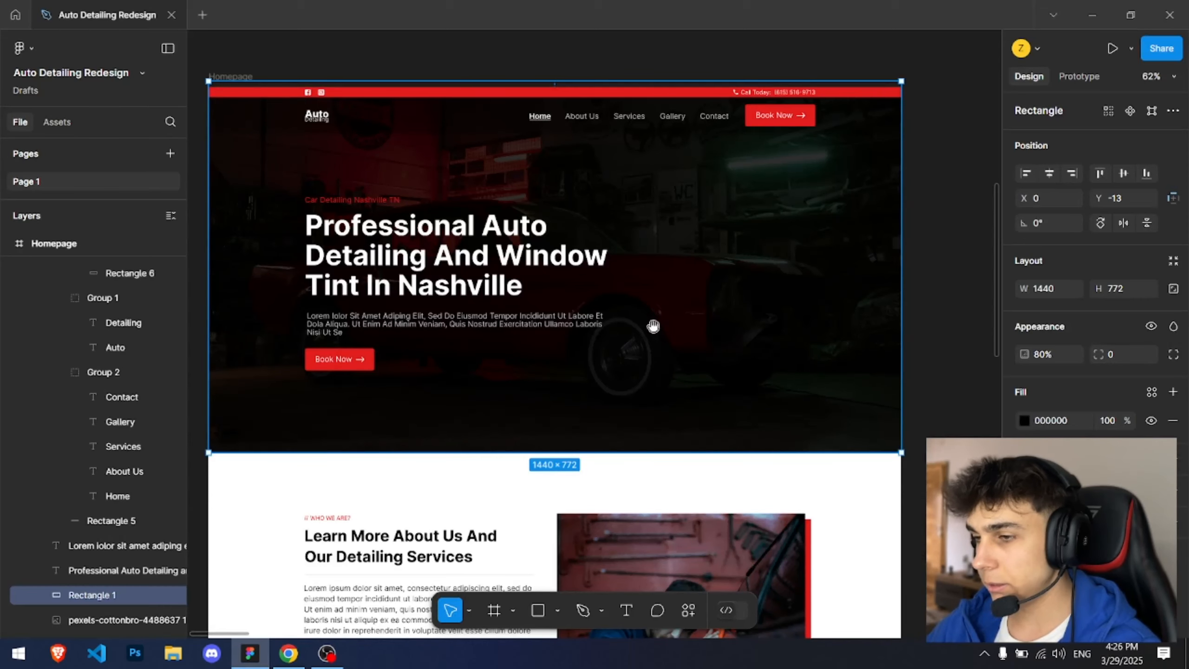
Step: Inspect the overlay rectangle's fill and opacity in the Figma design
left_click_drag(341, 72, 369, 89)
left_click(370, 87)
scroll(627, 174, "up", 2)
left_click_drag(627, 174, 459, 136)
left_click(459, 135, "ctrl")
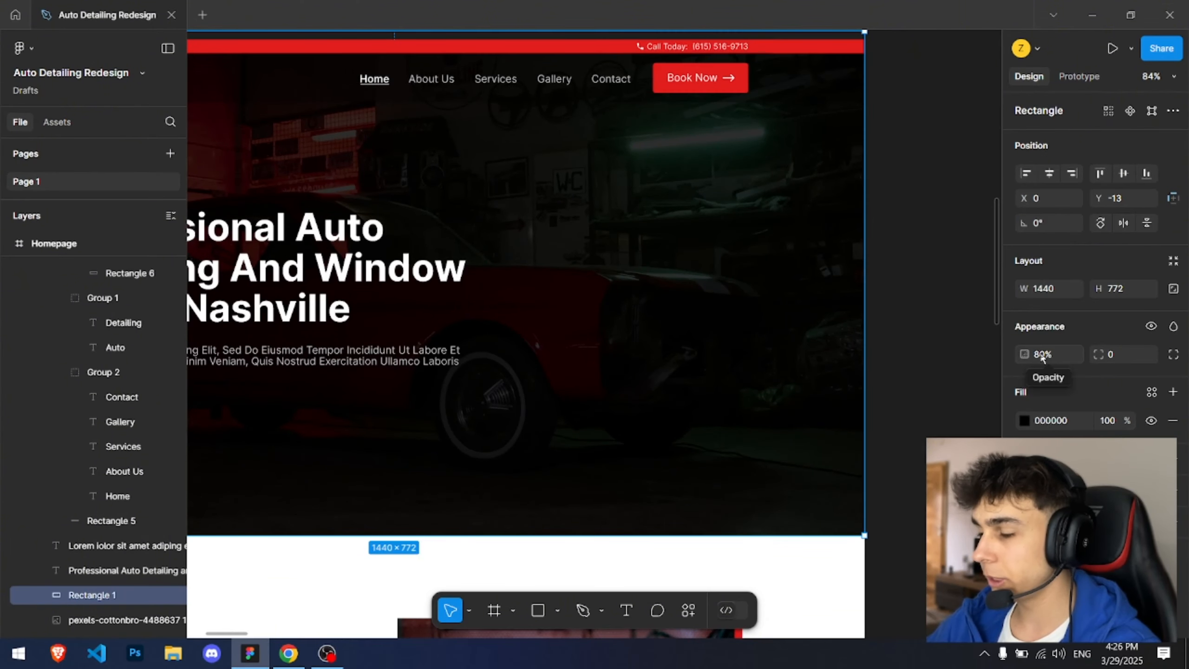
key("alt+Tab")
Step: Give Hero Overlay a black background at 80% opacity and make it fill the entire Hero Section
left_click(1085, 501)
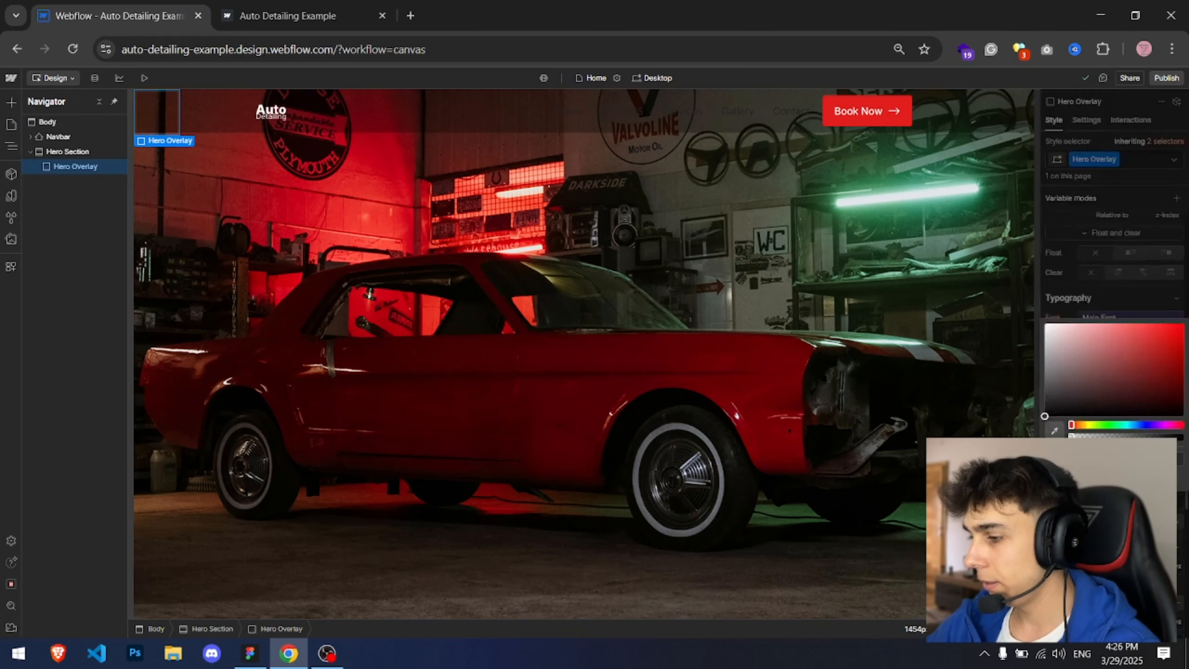
left_click_drag(1095, 384, 1045, 415)
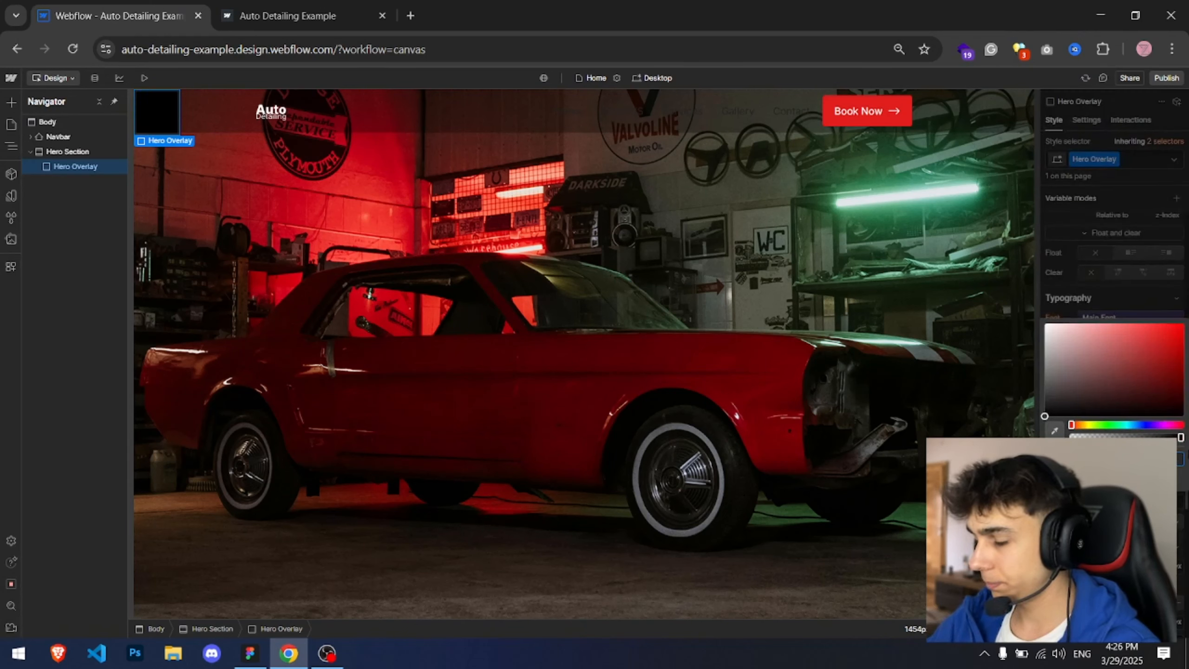
type("80")
left_click(1120, 314)
scroll(1138, 351, "up", 4)
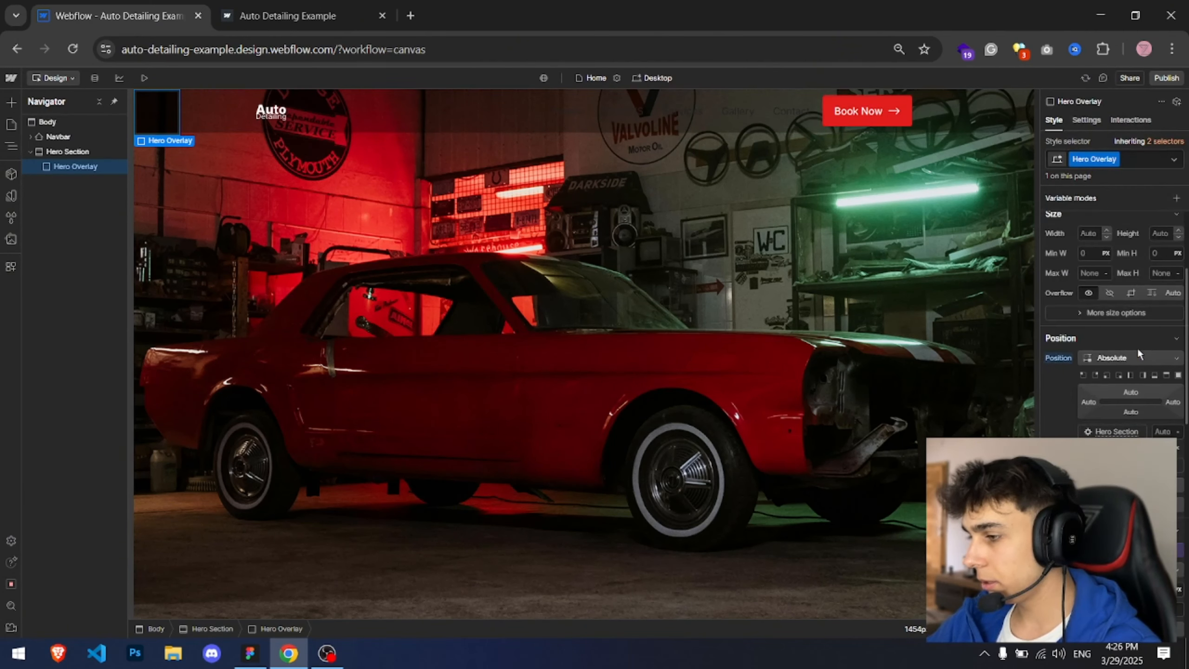
left_click(1178, 376)
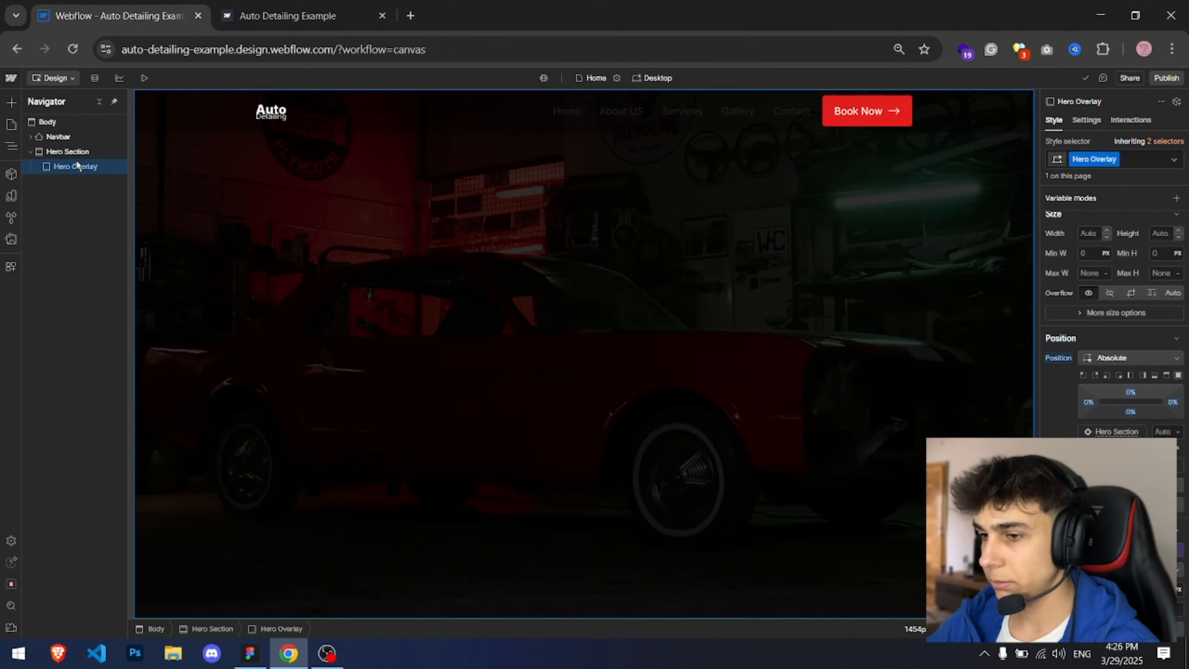
Step: Insert a Container inside Hero Overlay
key("ctrl+e")
type("ont")
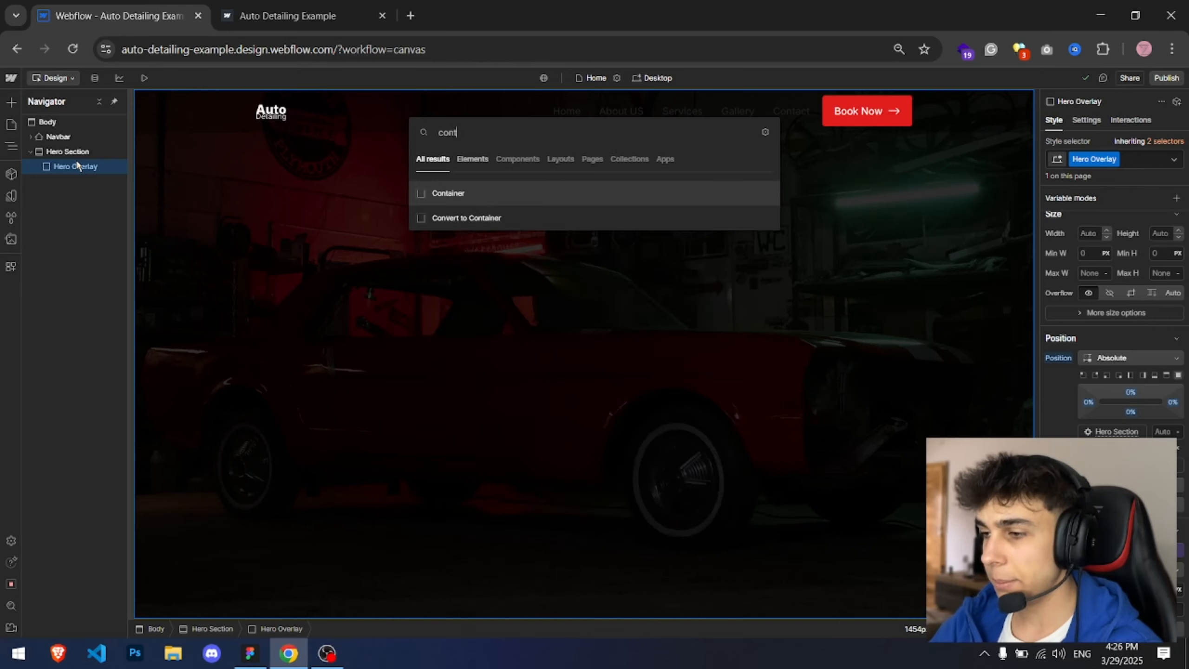
type("container")
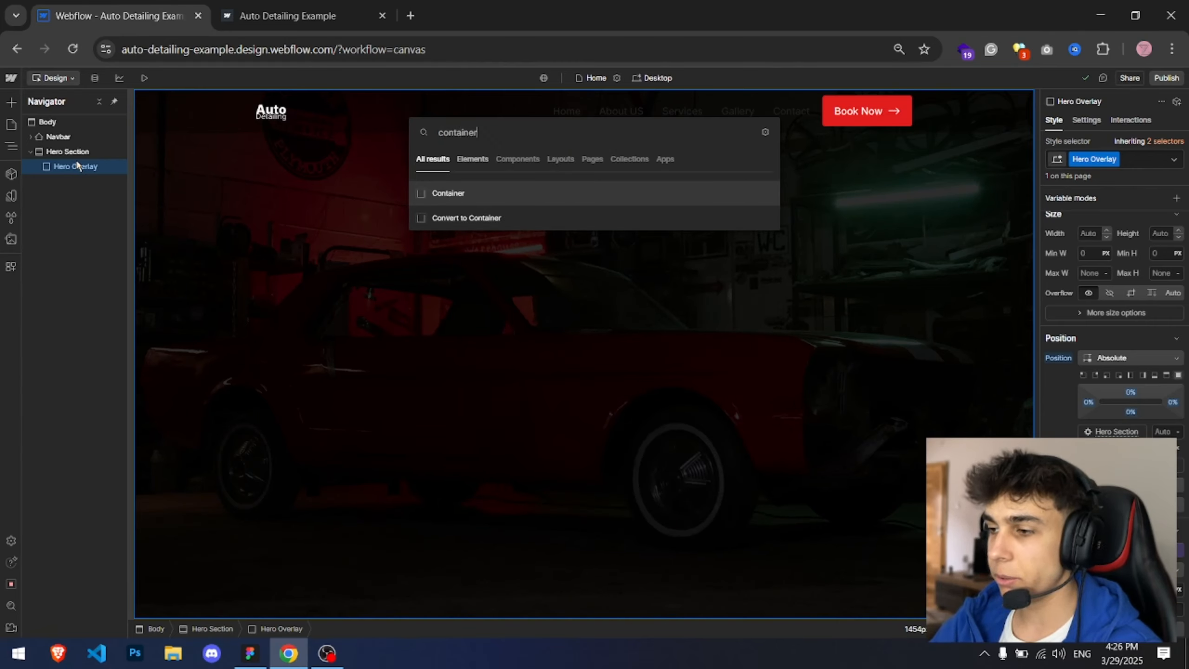
key("Return")
Step: Set Hero Overlay to flex display with its content centered vertically
left_click(79, 167)
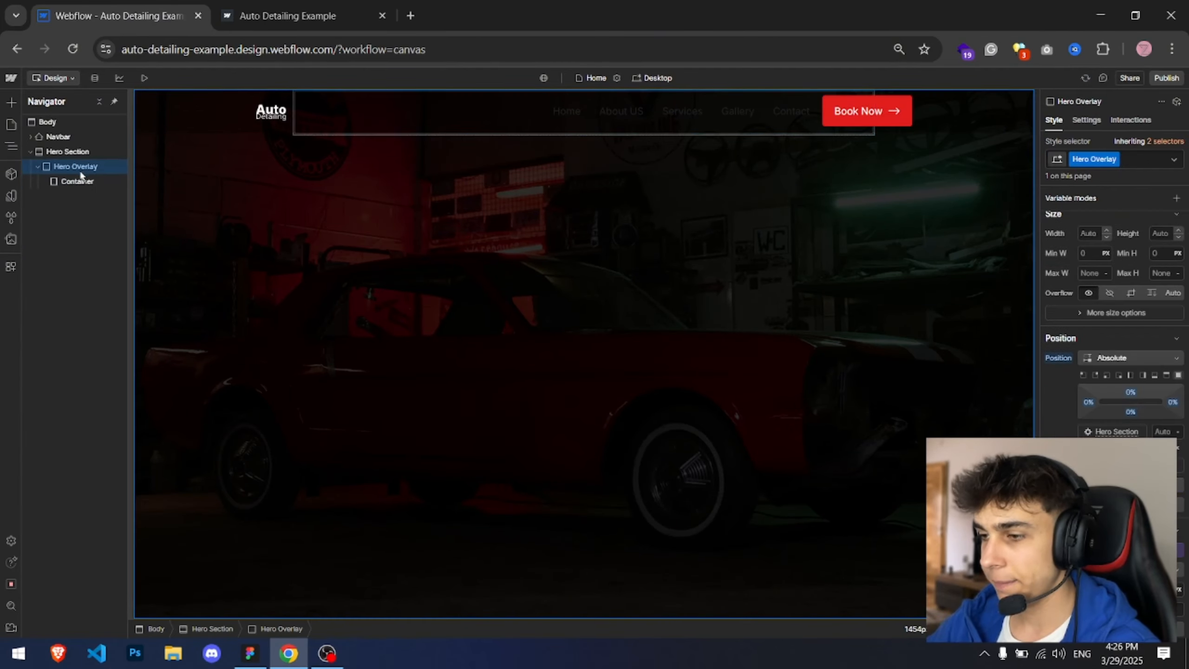
left_click(1115, 243)
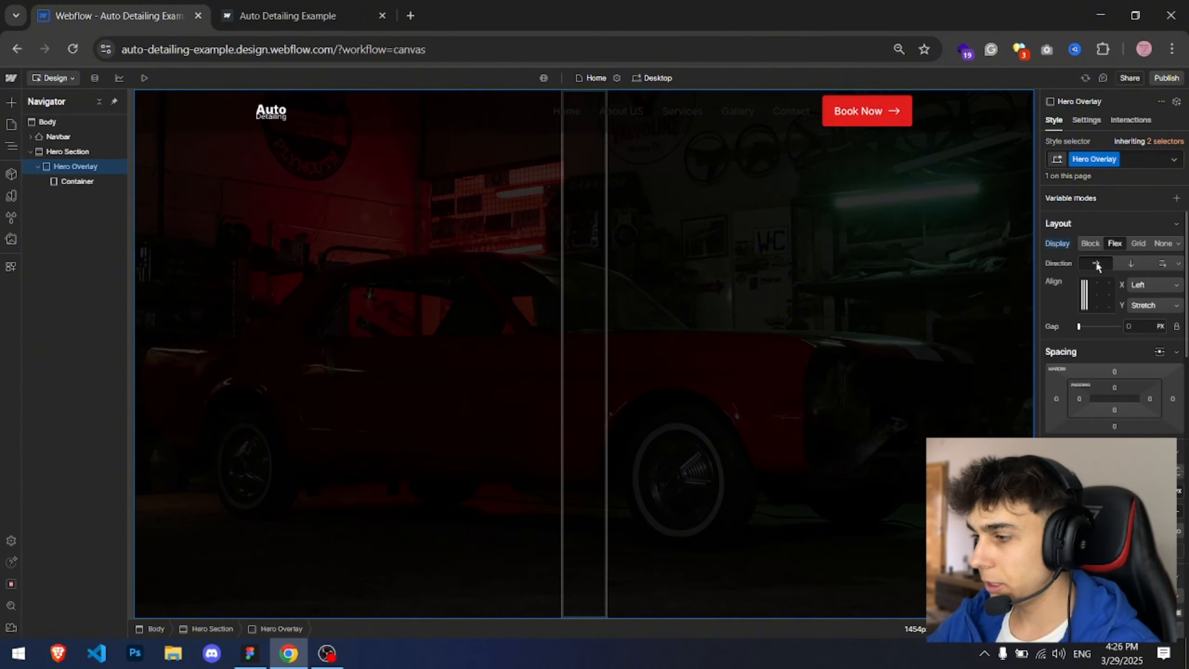
left_click(1085, 309)
left_click(1086, 299)
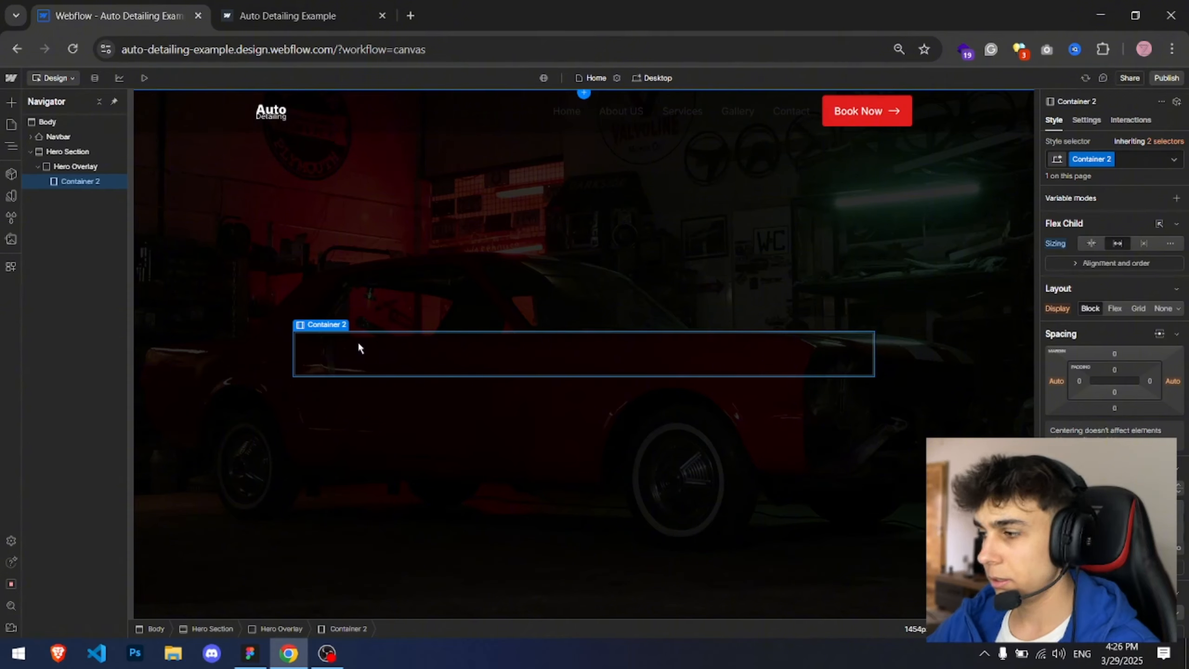
Step: Replace the container's Container 2 class with the existing Container class
left_click(1088, 162)
key("BackSpace")
left_click(1128, 161)
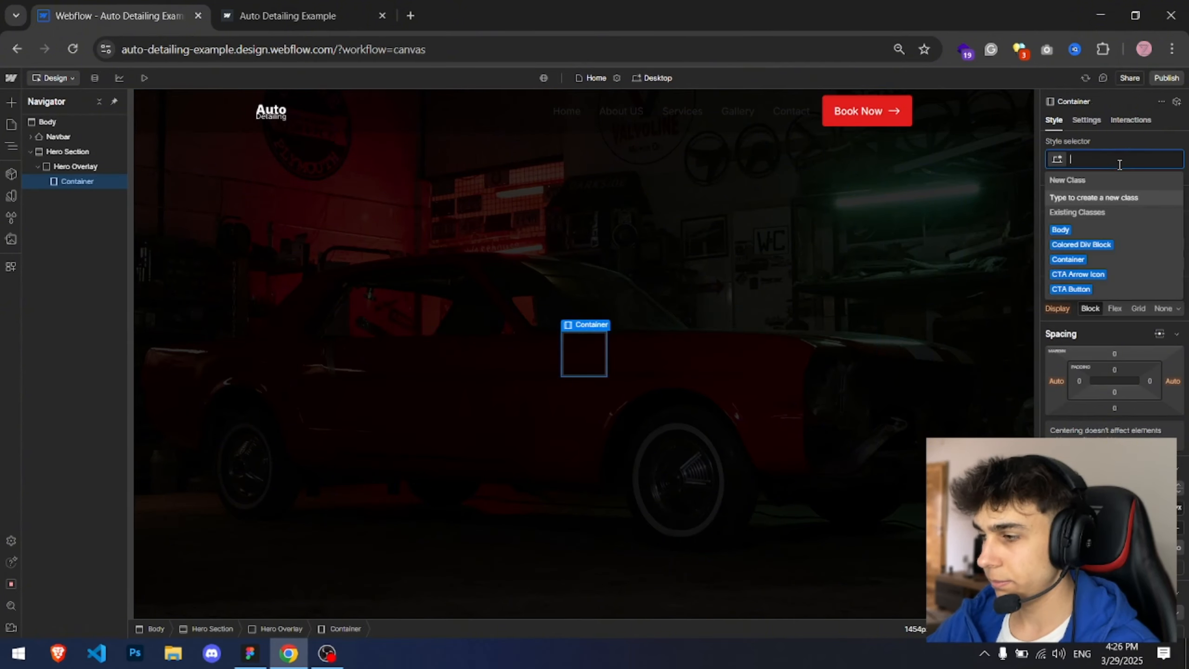
type("con")
key("Return")
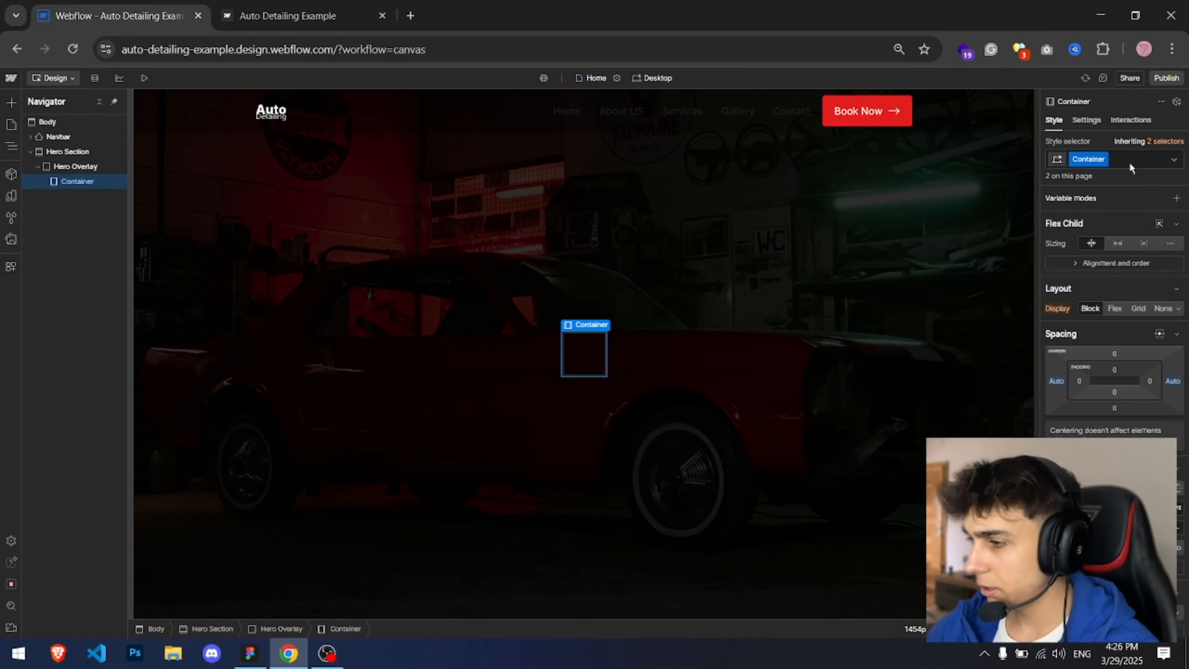
Step: Set the container to grow and fill the width of Hero Overlay
left_click(1120, 246)
left_click(314, 321)
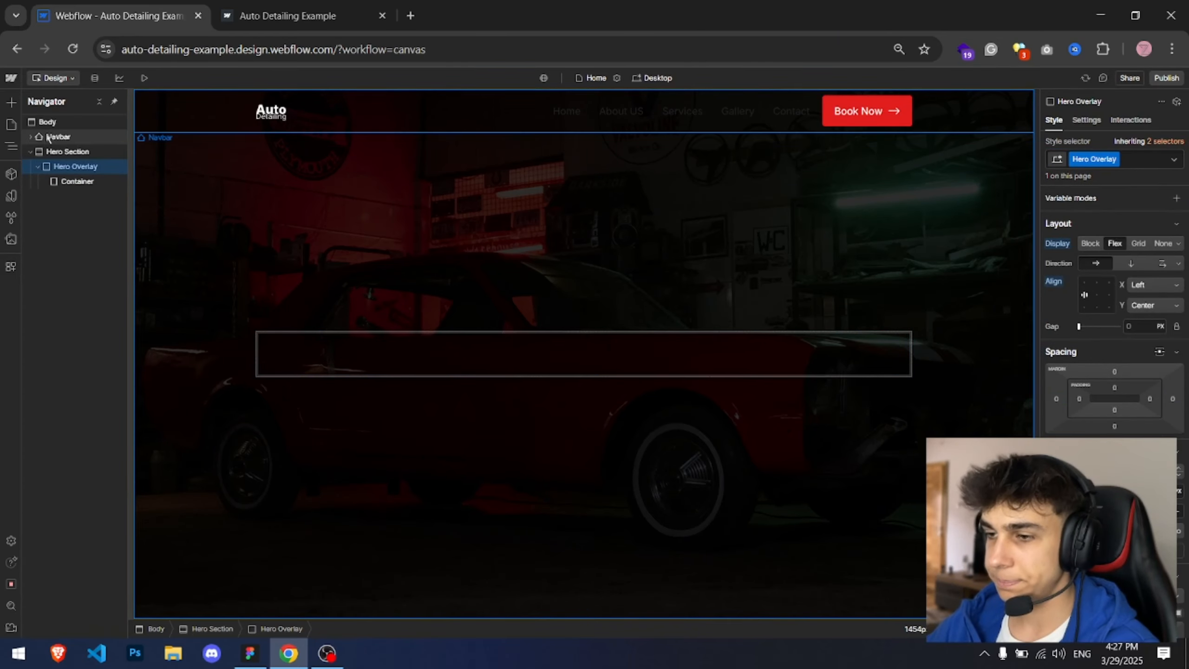
left_click(381, 358)
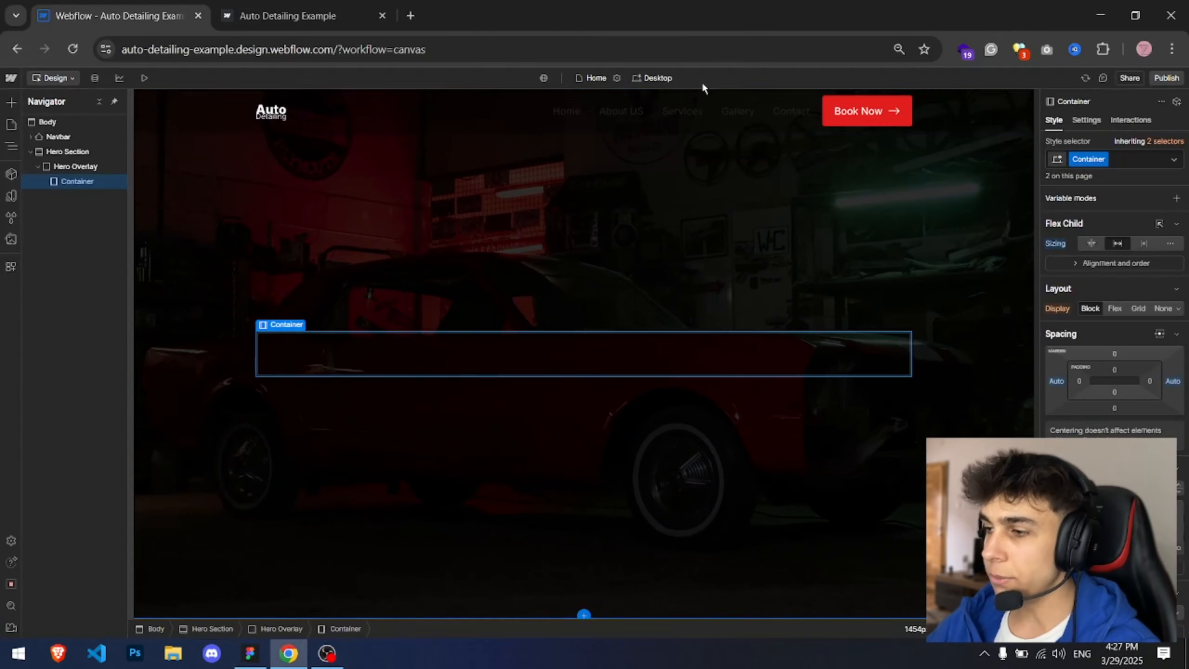
Step: Set the Nav Link text color to white
left_click(572, 108)
scroll(1123, 417, "down", 6)
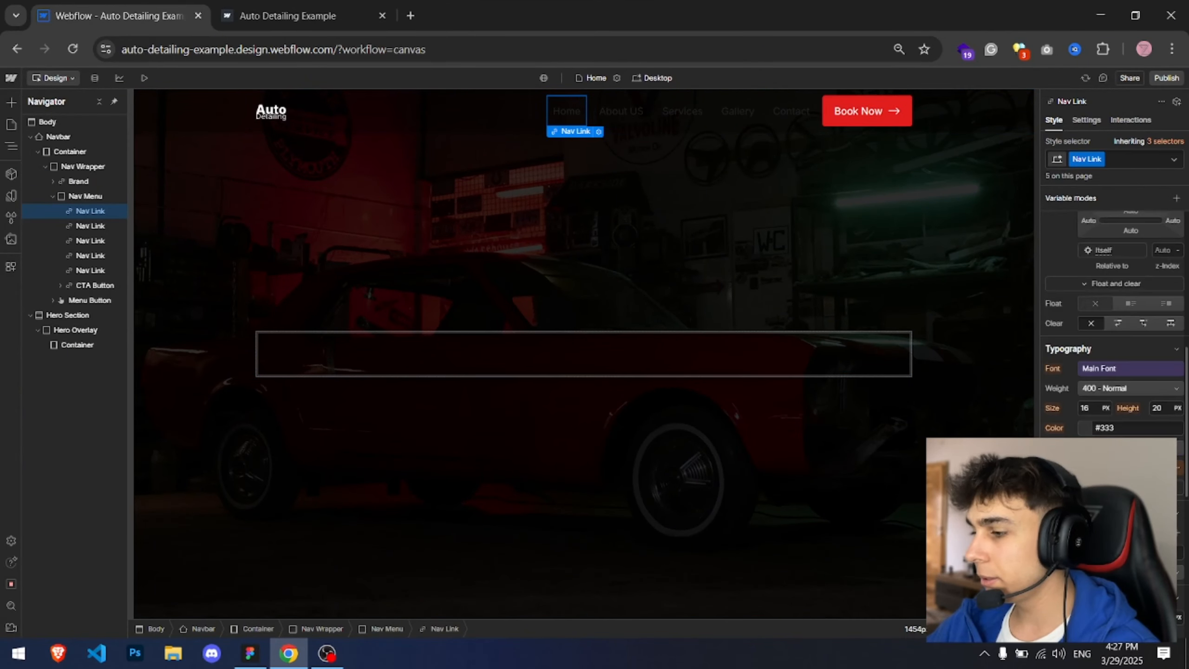
left_click(1105, 428)
type("white")
key("Return")
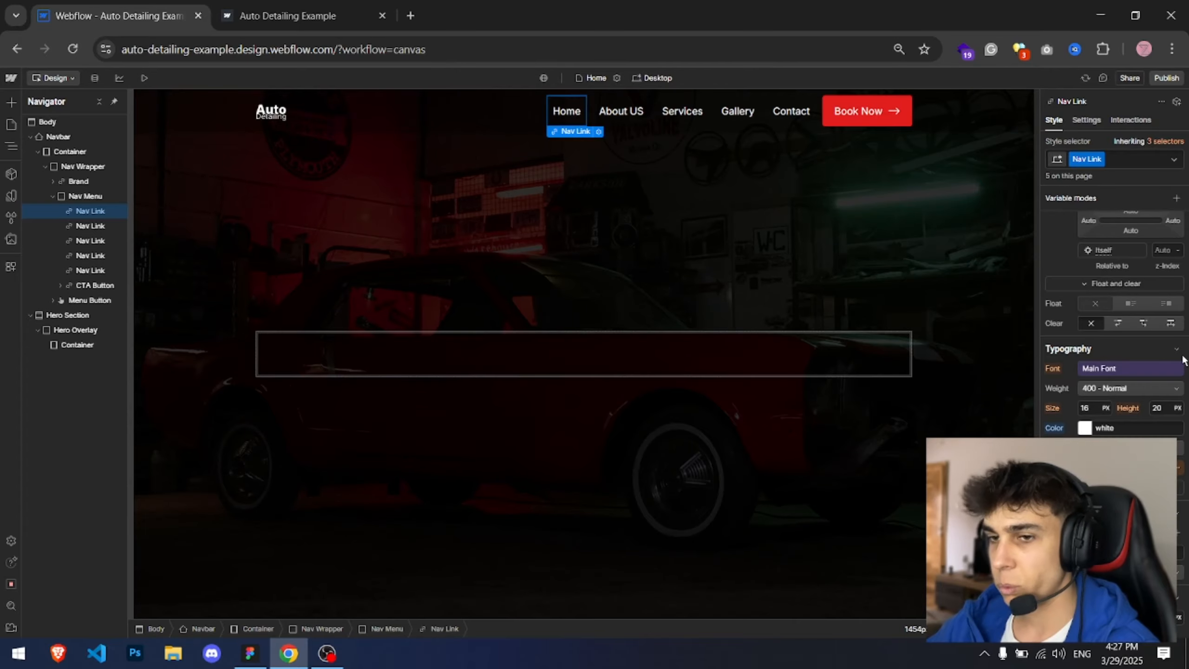
Step: Inspect the navigation links and the navbar background rectangle in the Figma design
left_click(812, 314)
key("alt+Tab")
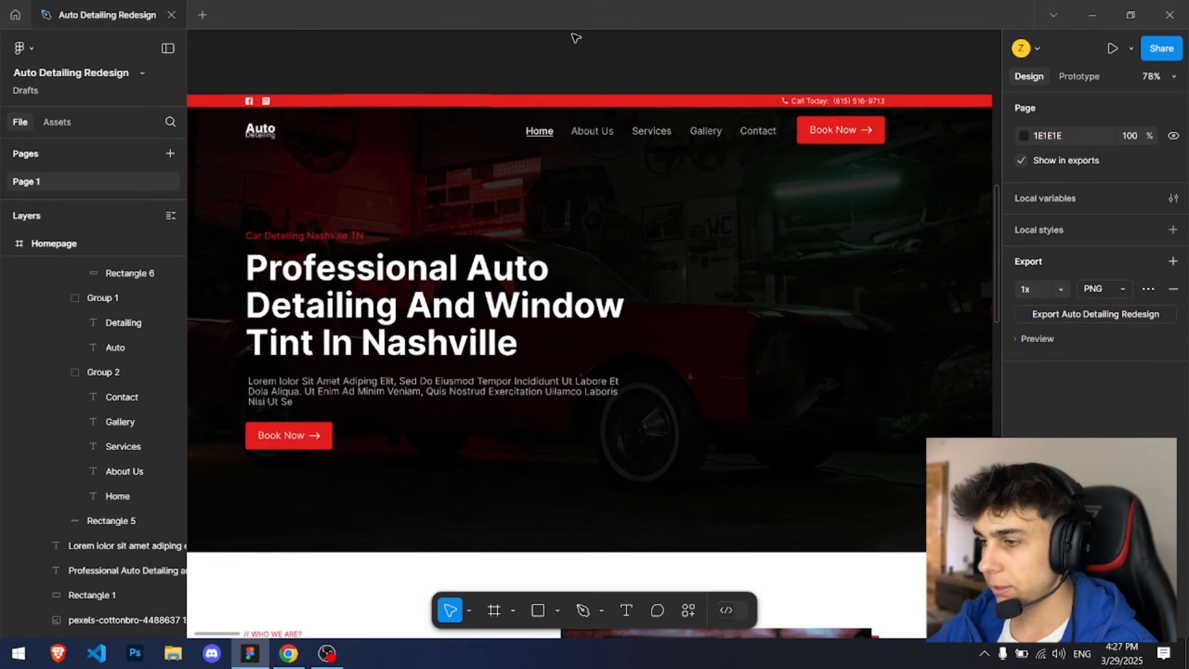
scroll(595, 164, "up", 2)
scroll(445, 164, "up", 5)
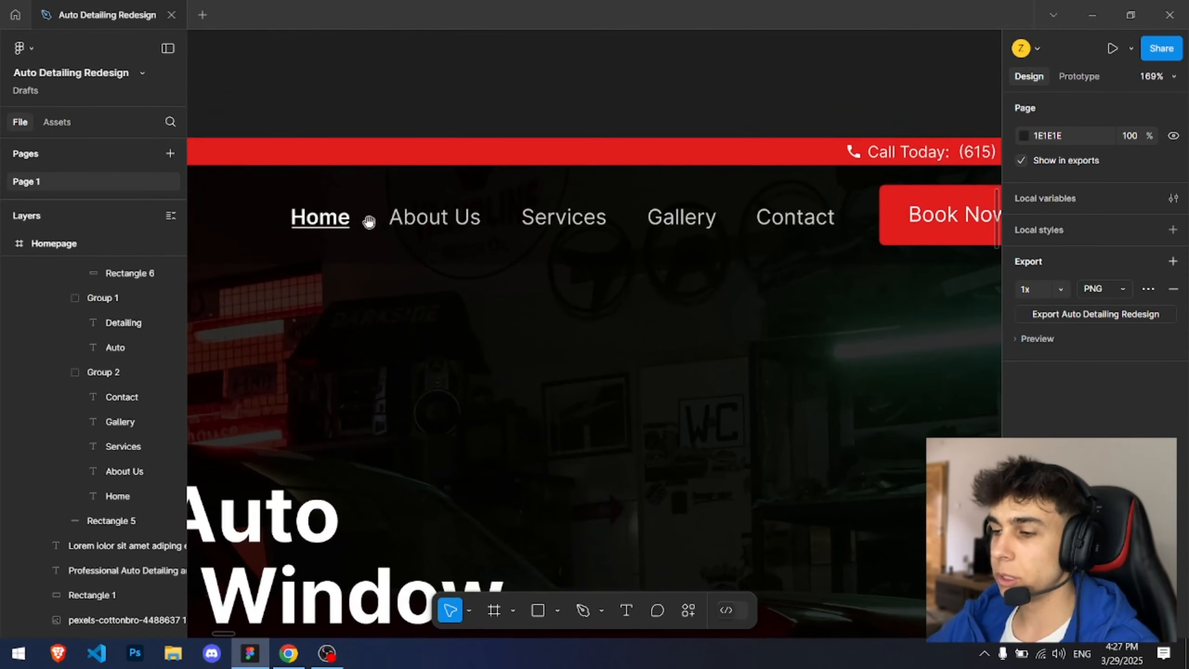
scroll(328, 207, "up", 2)
scroll(388, 205, "down", 2)
left_click_drag(395, 185, 817, 244)
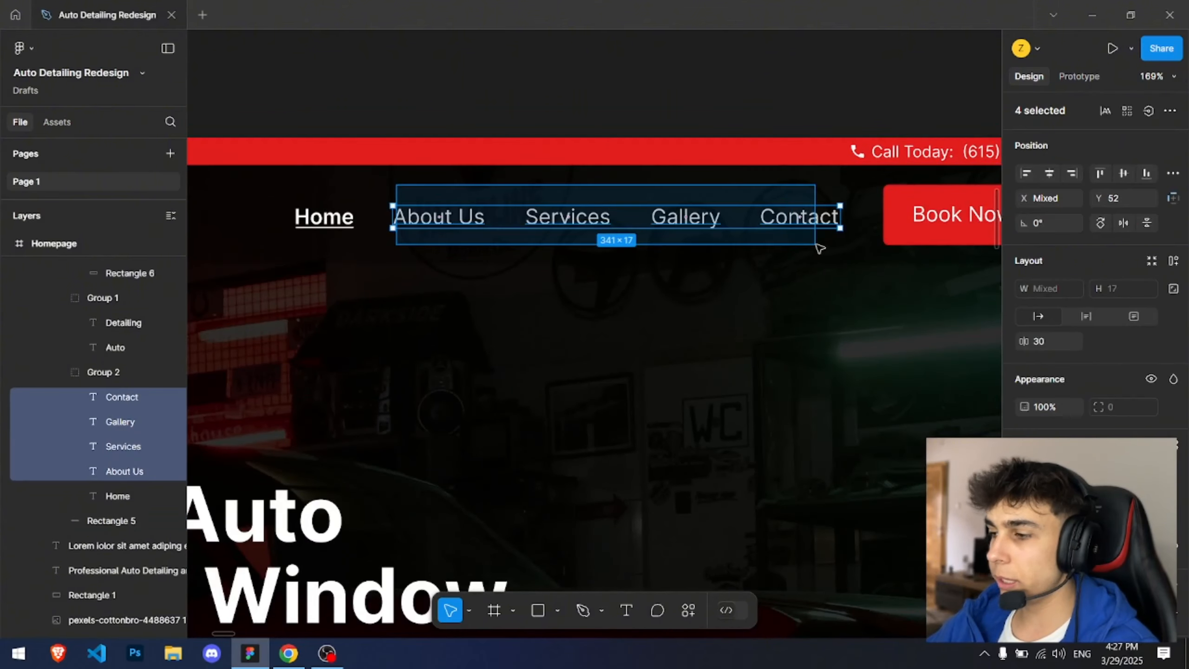
left_click(523, 87)
scroll(452, 162, "up", 3)
left_click_drag(452, 162, 590, 107)
left_click(306, 270)
scroll(494, 178, "up", 3)
left_click(377, 192)
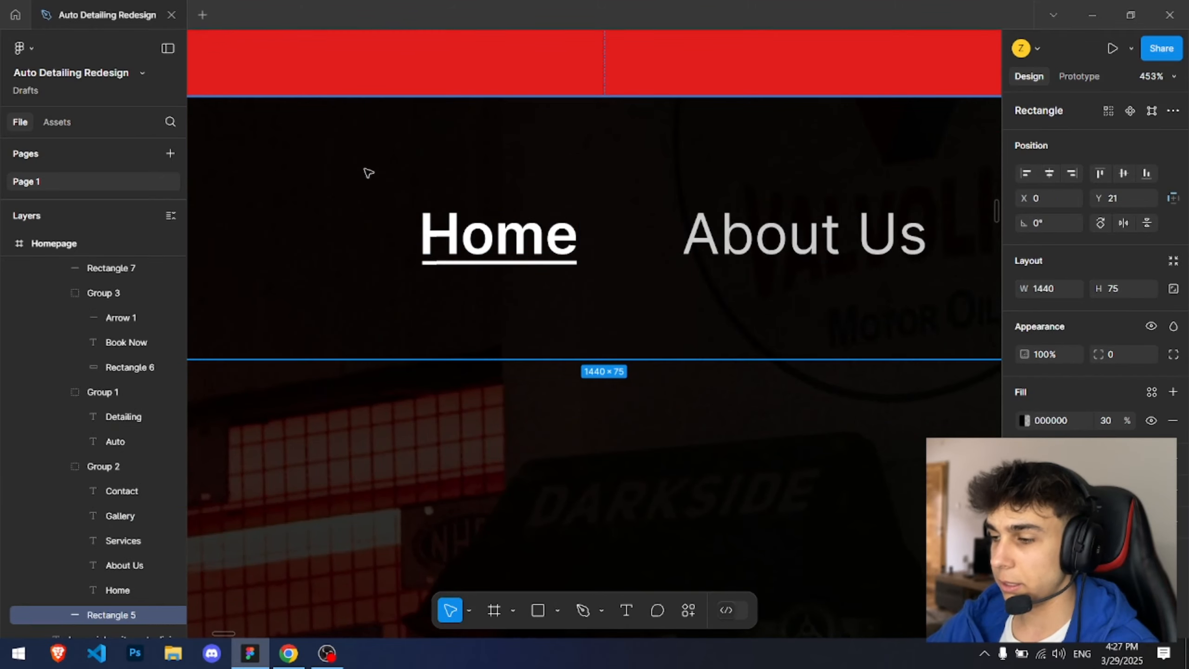
left_click_drag(378, 162, 622, 327)
left_click(604, 168)
scroll(605, 164, "down", 3)
key("alt+Tab")
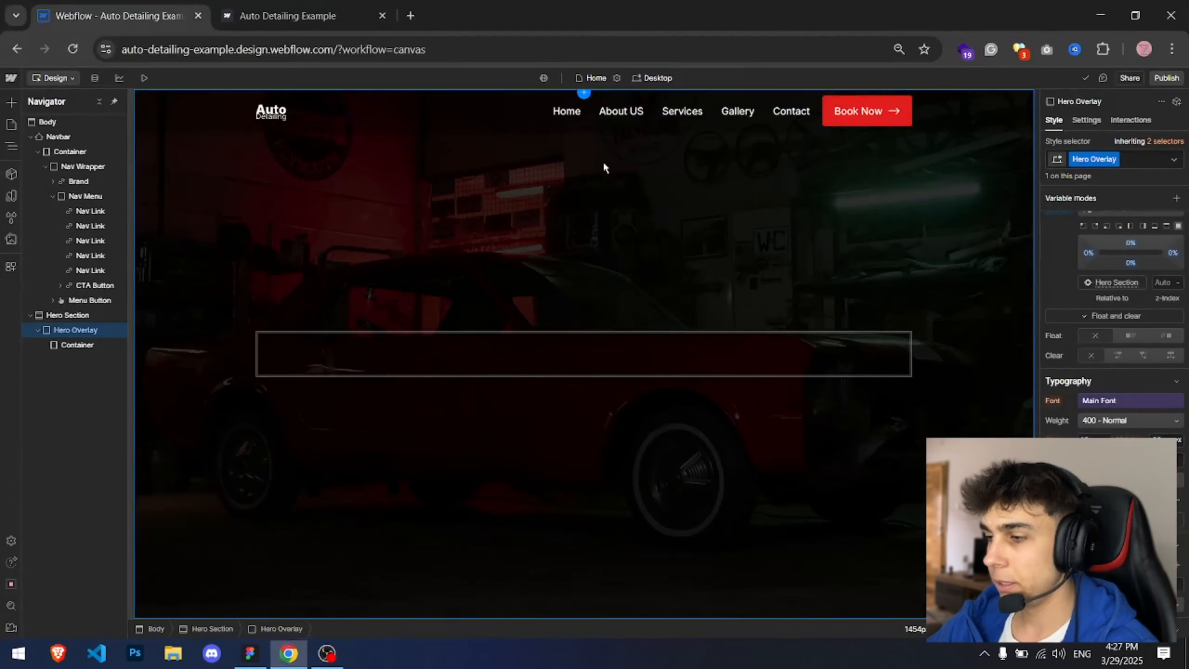
Step: Set the Nav Link text color to white at 80% opacity
left_click(579, 112)
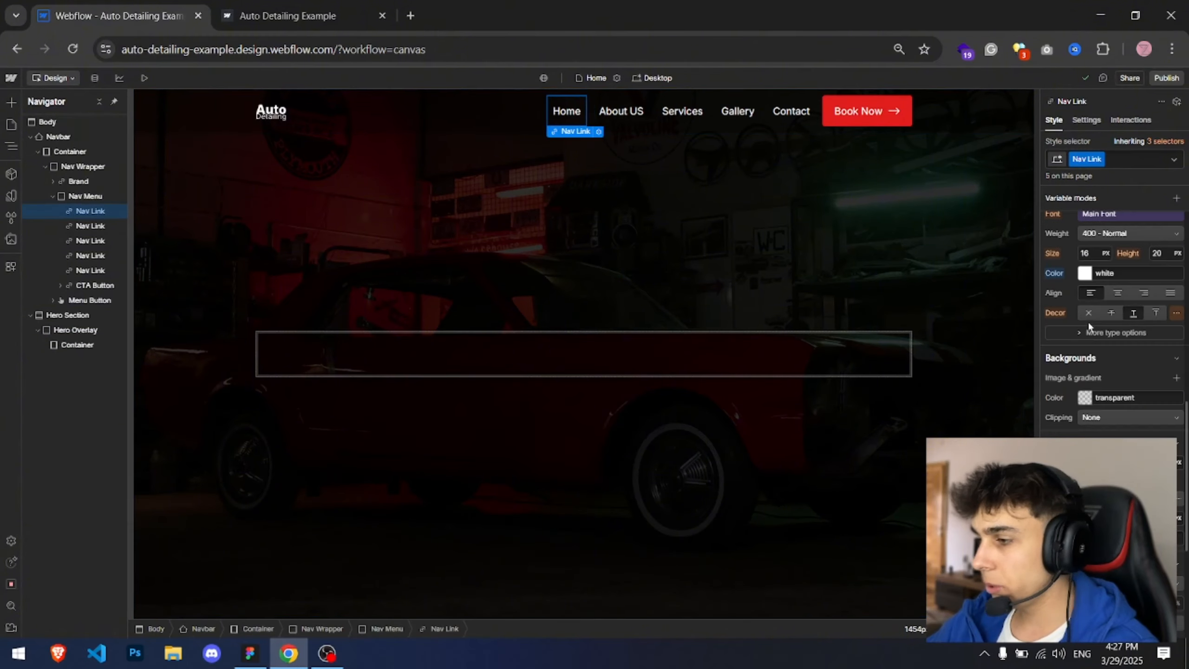
left_click(565, 114)
left_click(642, 113)
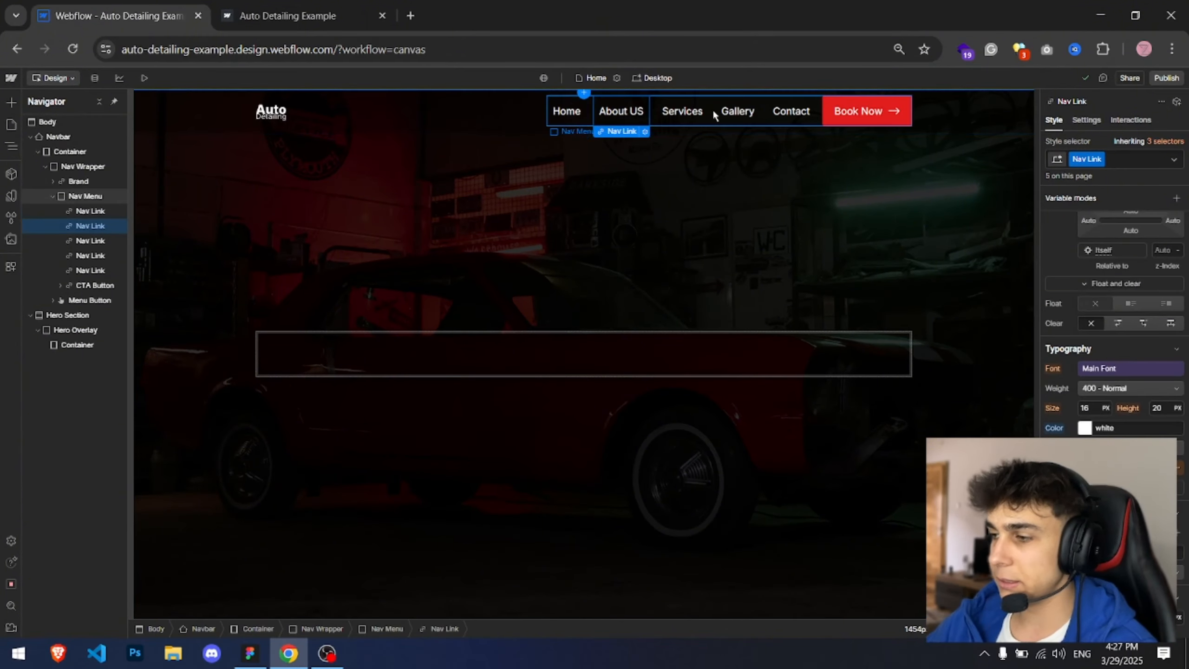
left_click(712, 111)
left_click(698, 115)
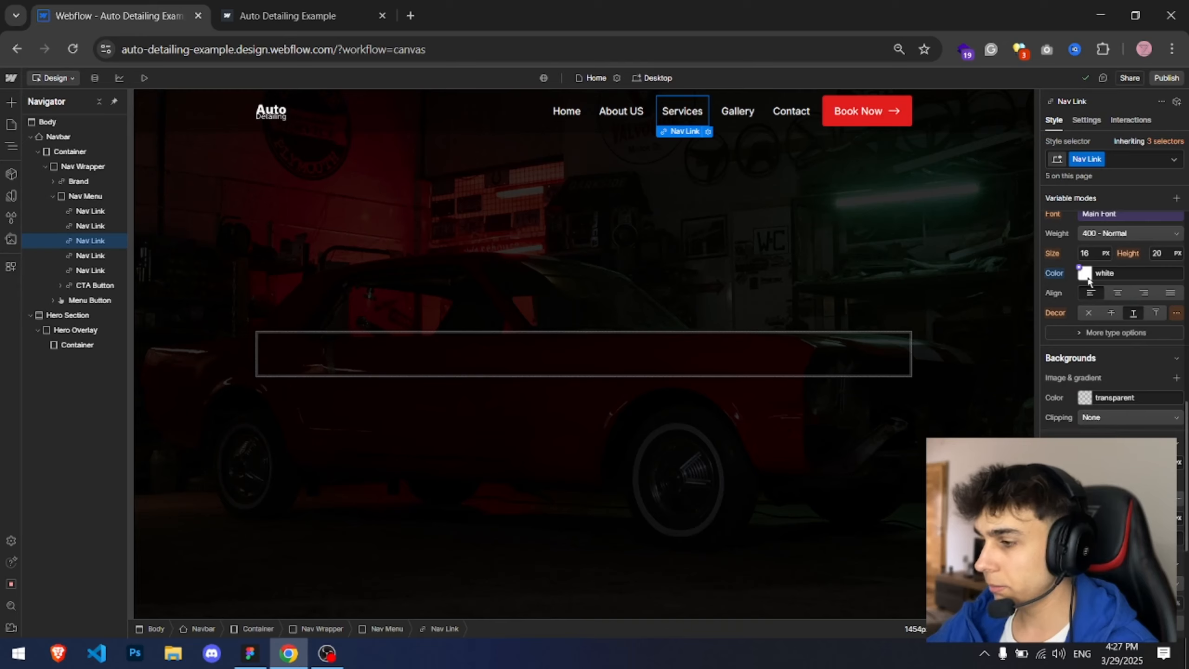
left_click(1085, 277)
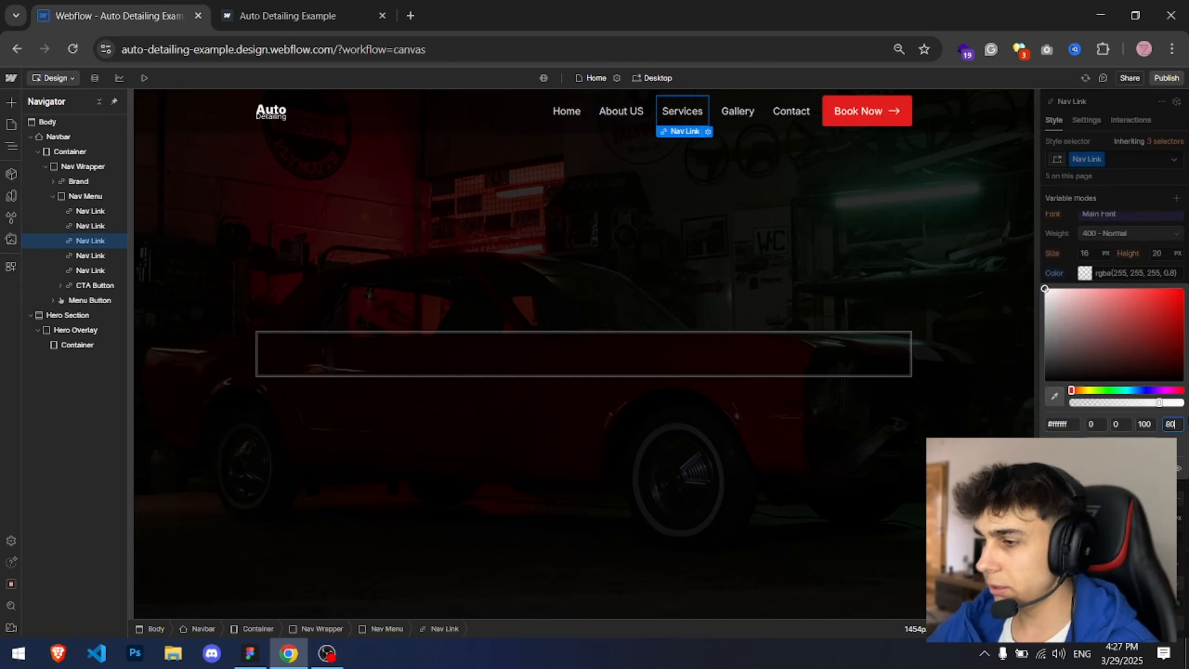
left_click(606, 141)
Step: Link the Home nav link to the Home page
left_click(562, 116)
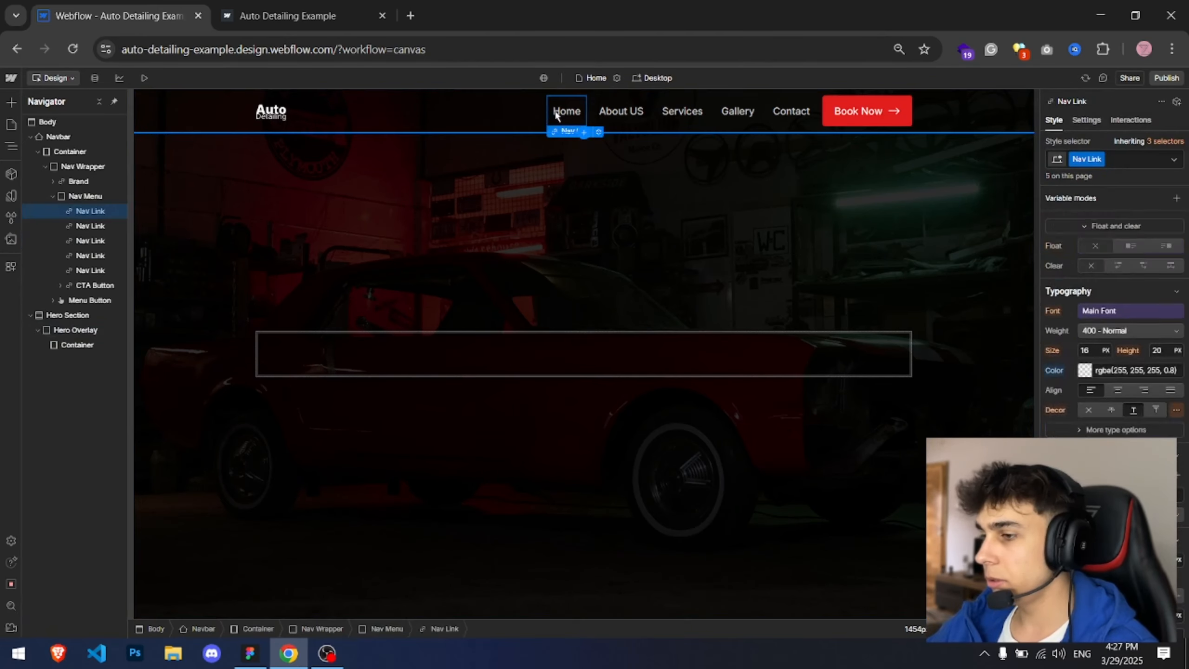
left_click(599, 133)
left_click(613, 182)
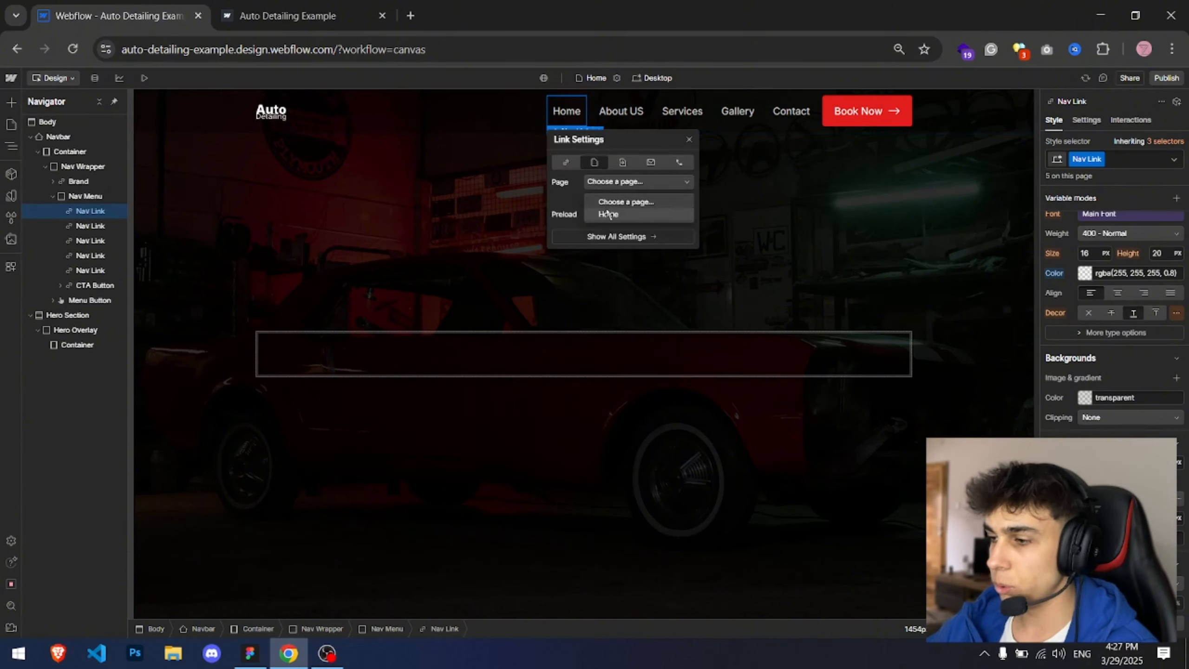
left_click(609, 215)
left_click(689, 140)
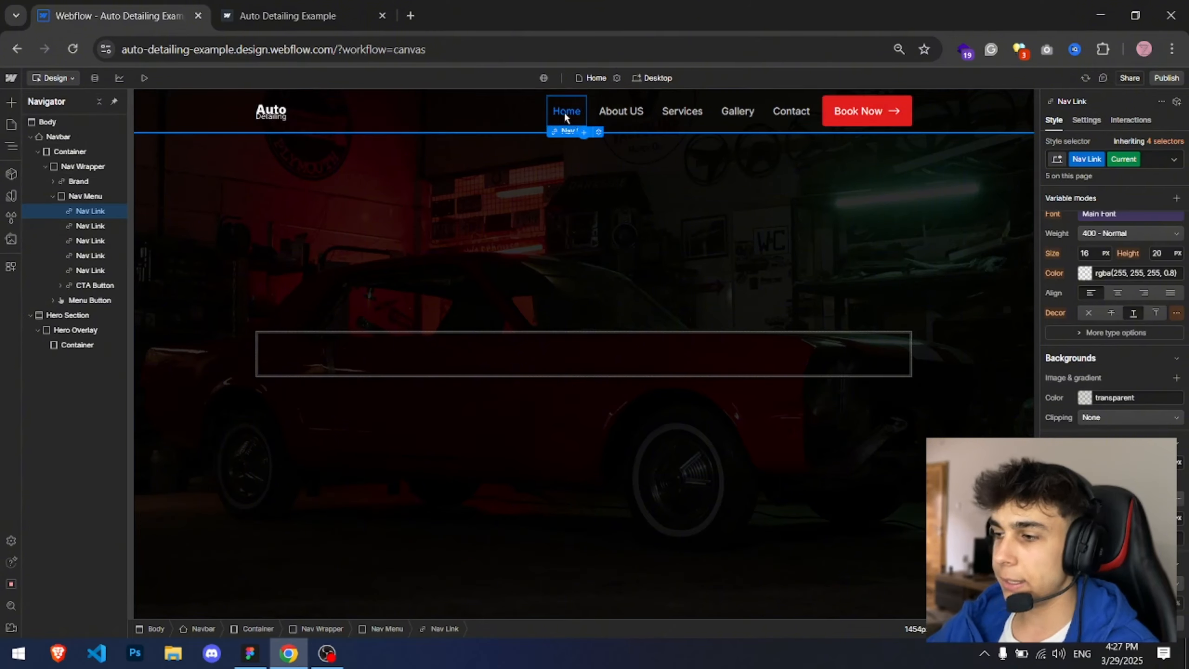
Step: Set the current Home link's text color to fully opaque white
scroll(1112, 352, "down", 3)
scroll(1103, 399, "up", 5)
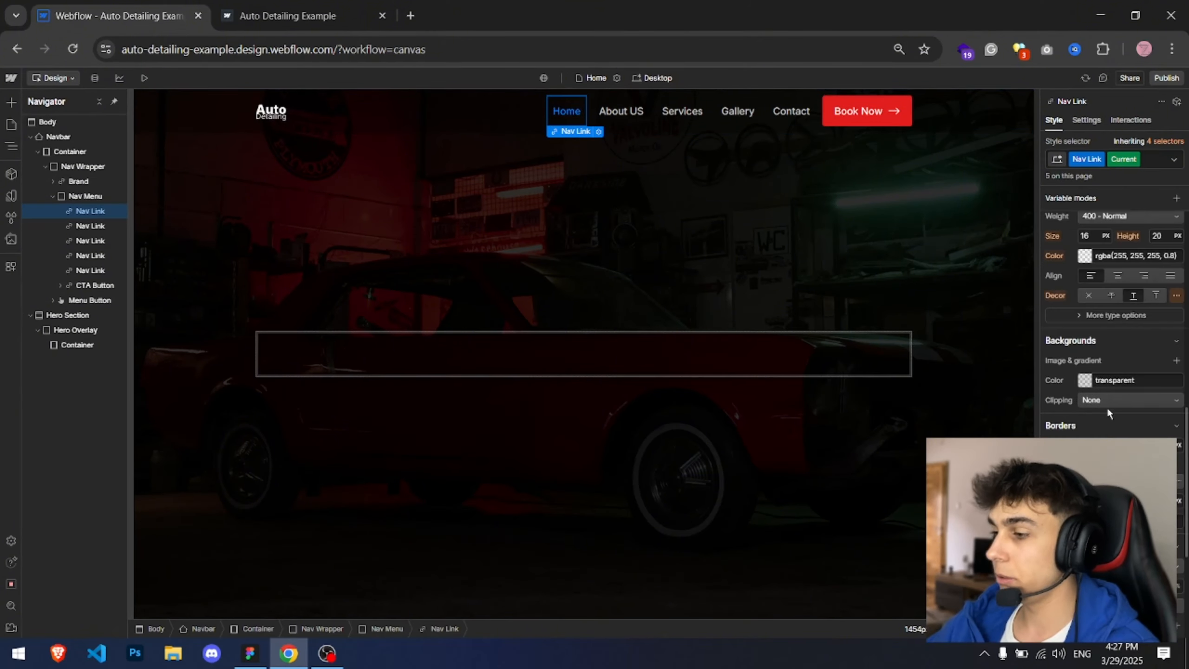
left_click(1083, 332)
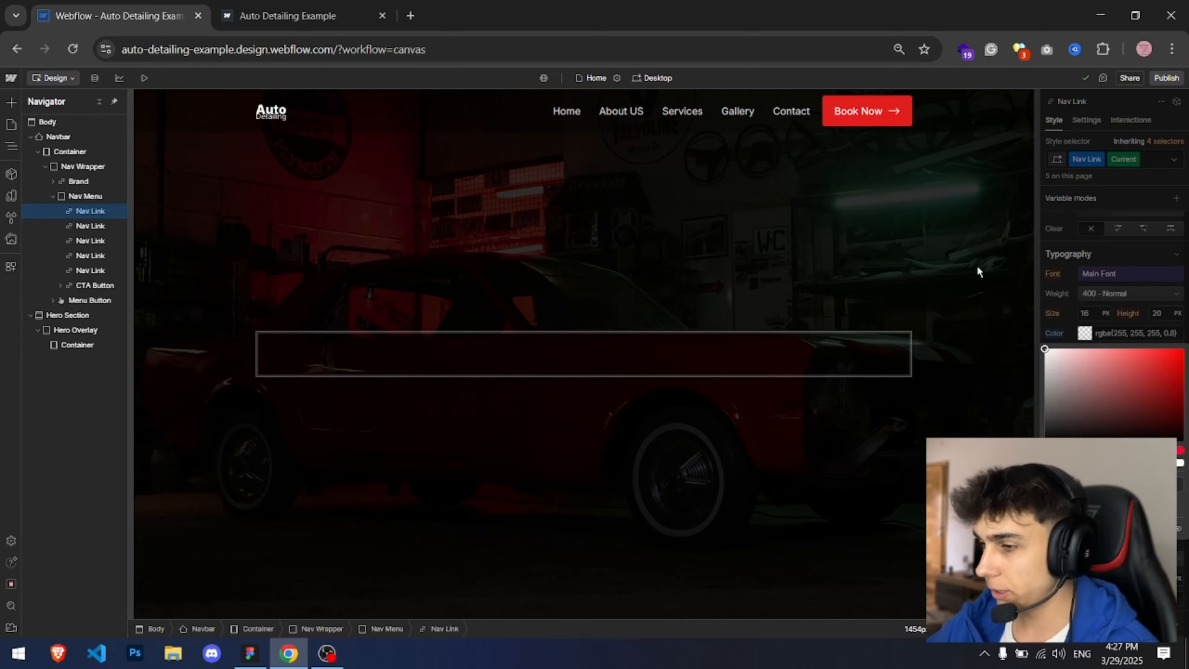
left_click_drag(1158, 462, 1185, 462)
left_click(1133, 260)
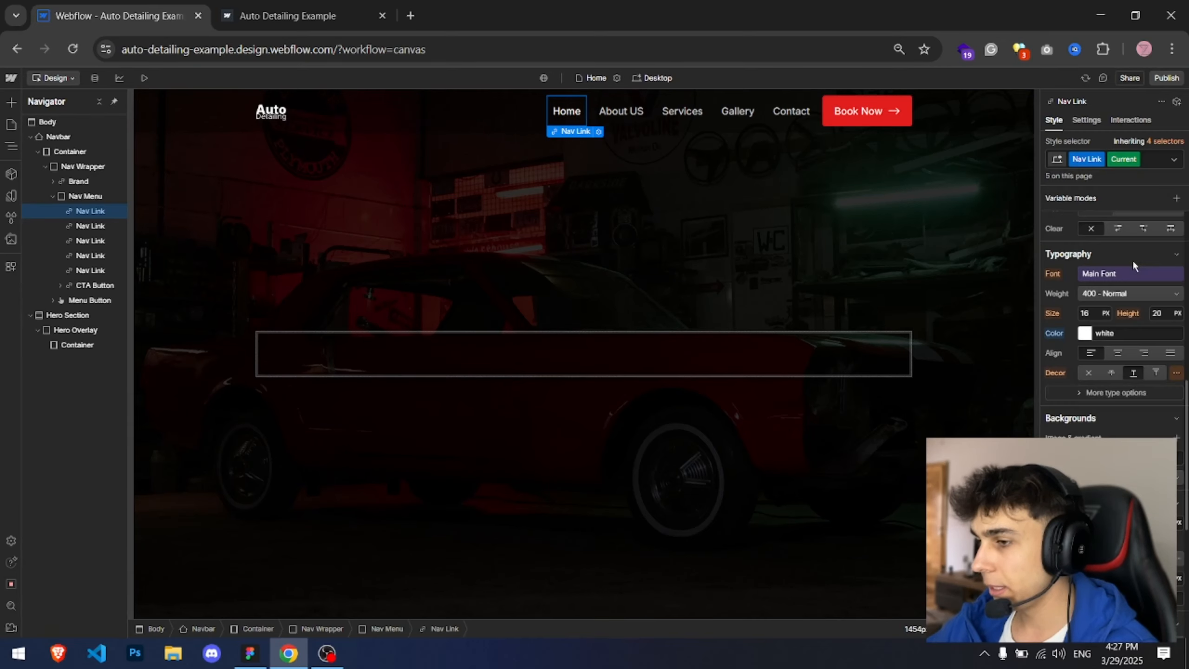
scroll(1131, 397, "down", 2)
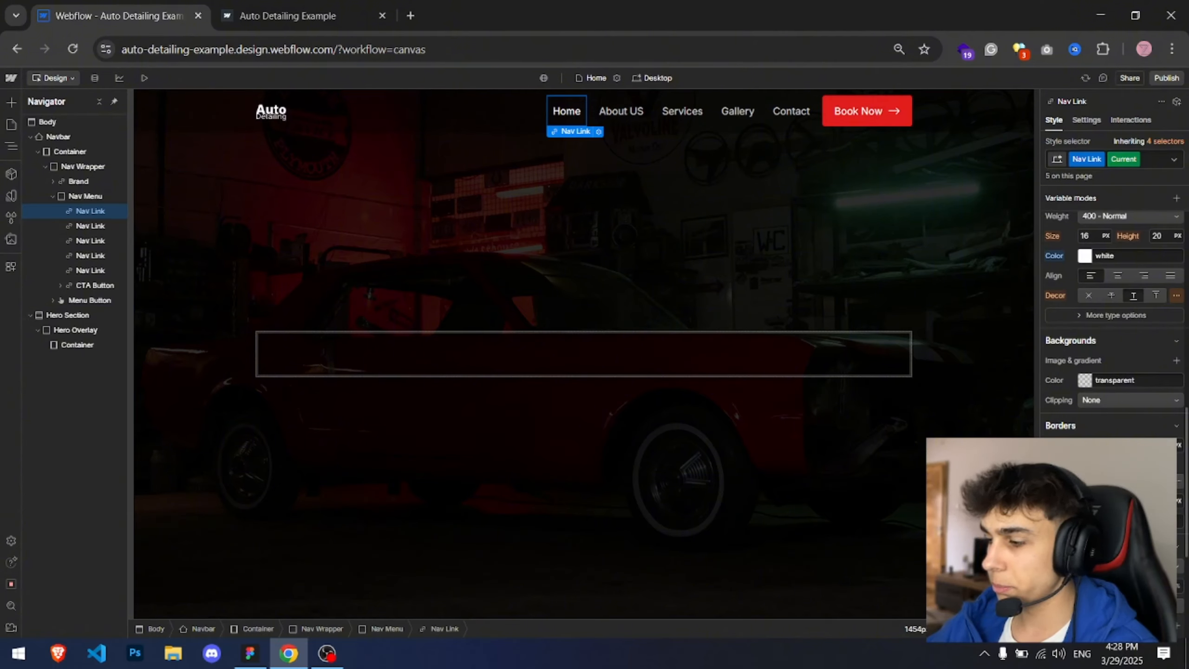
left_click(1084, 380)
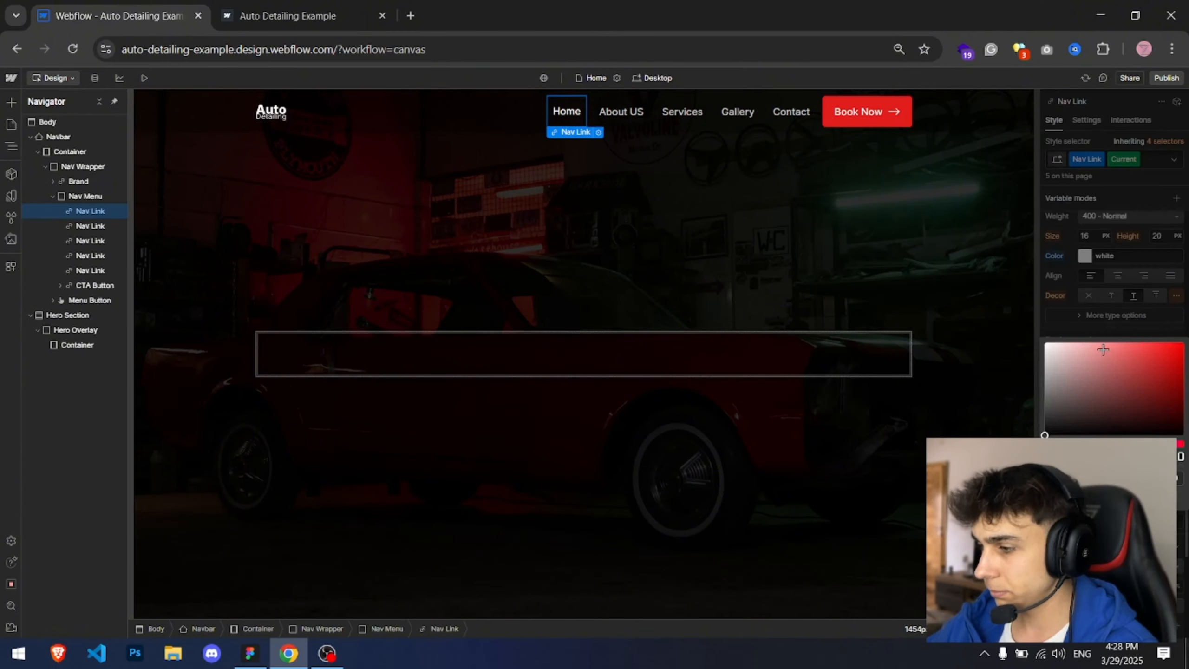
left_click(918, 264)
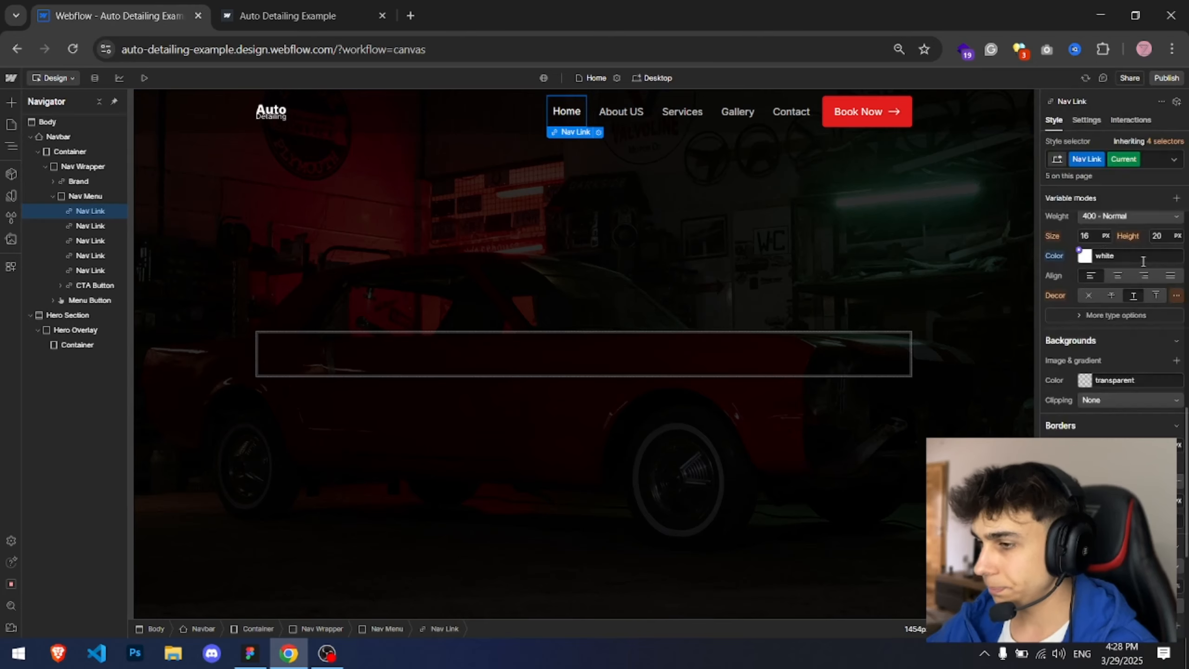
left_click(622, 174)
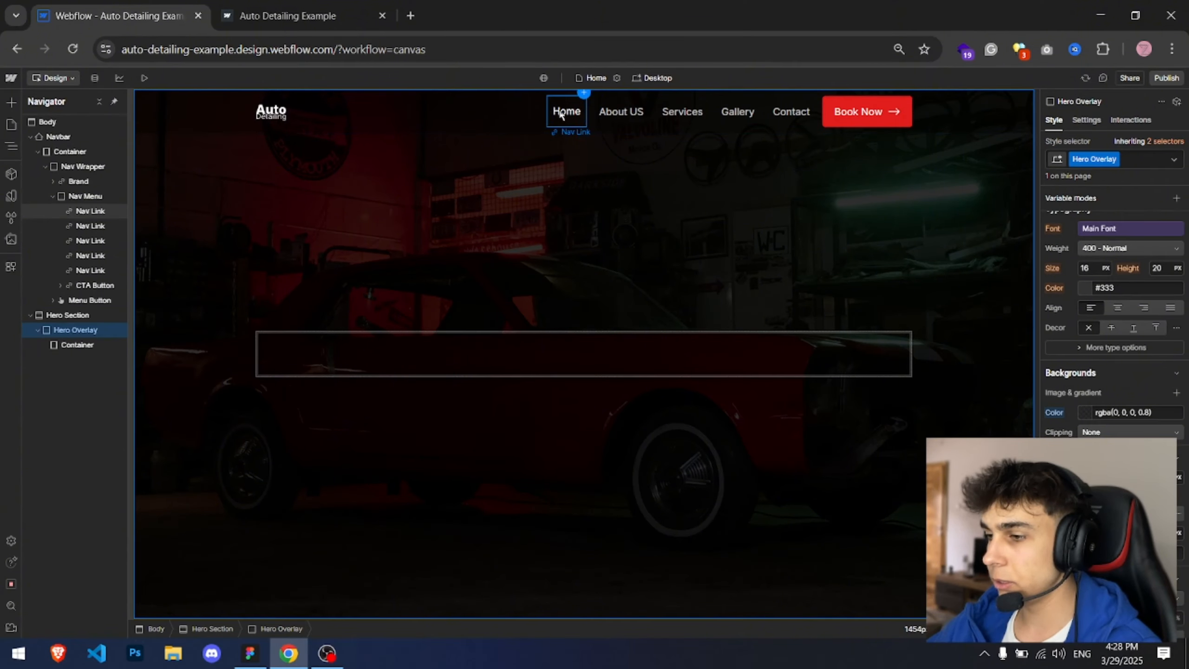
Step: Set the current Home link's padding to 5 px top and bottom and 0 left and right
left_click(562, 115)
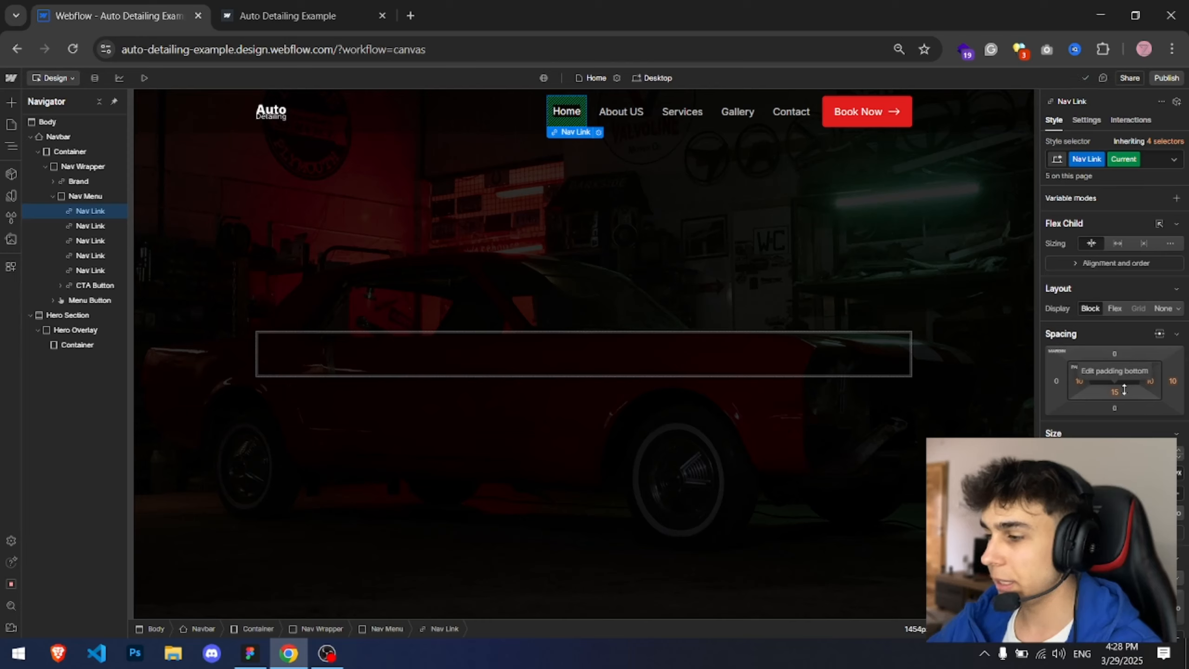
left_click(1076, 379)
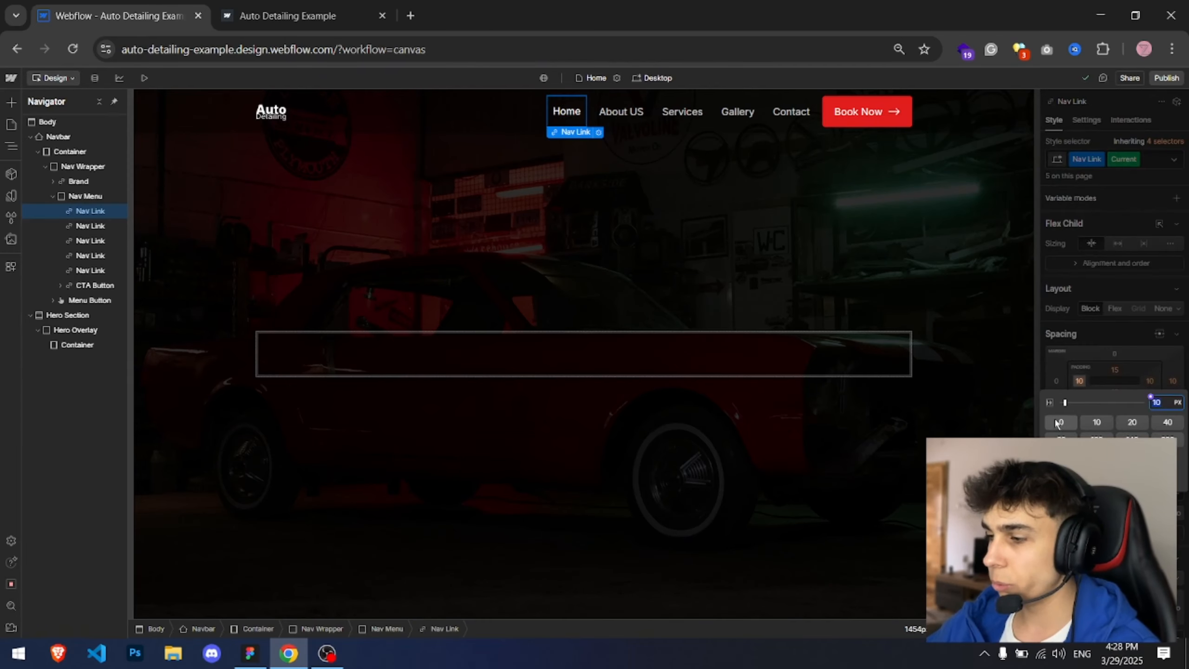
left_click(1060, 422, "alt")
left_click(1114, 392)
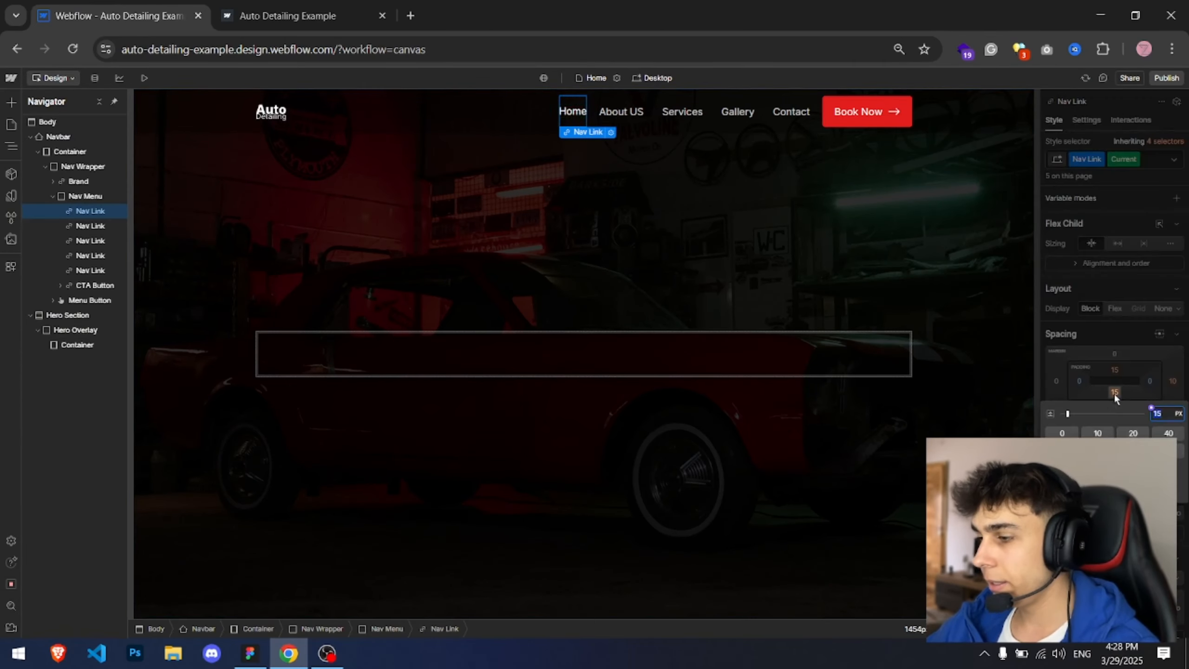
left_click(1097, 433, "alt")
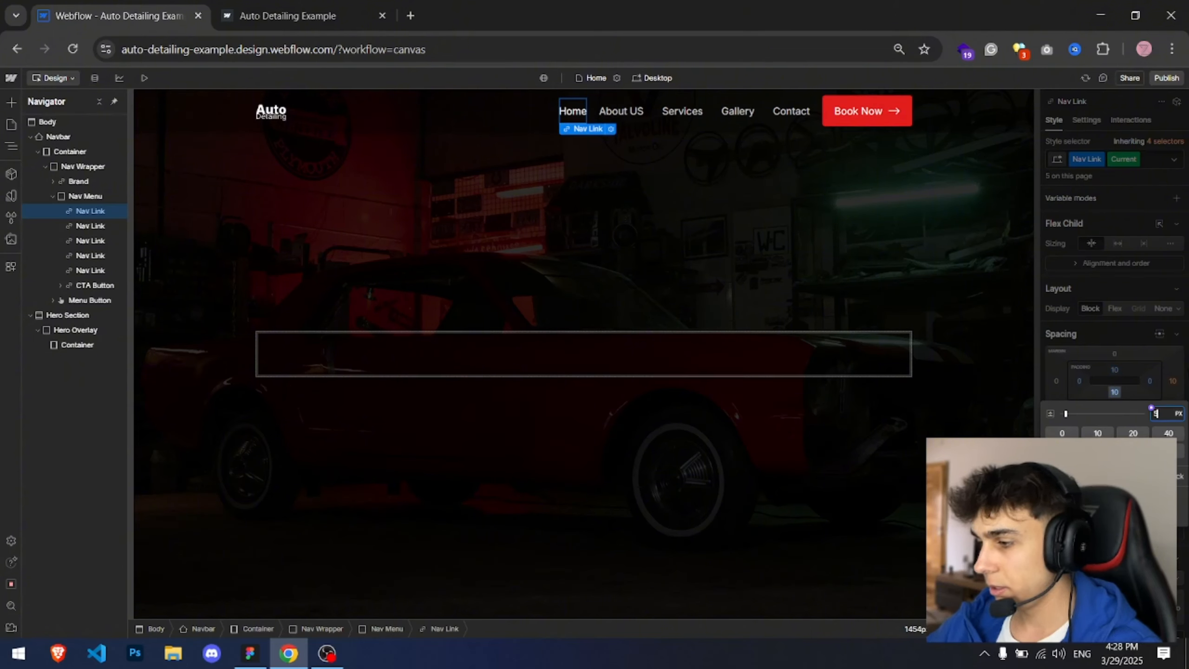
key("Return")
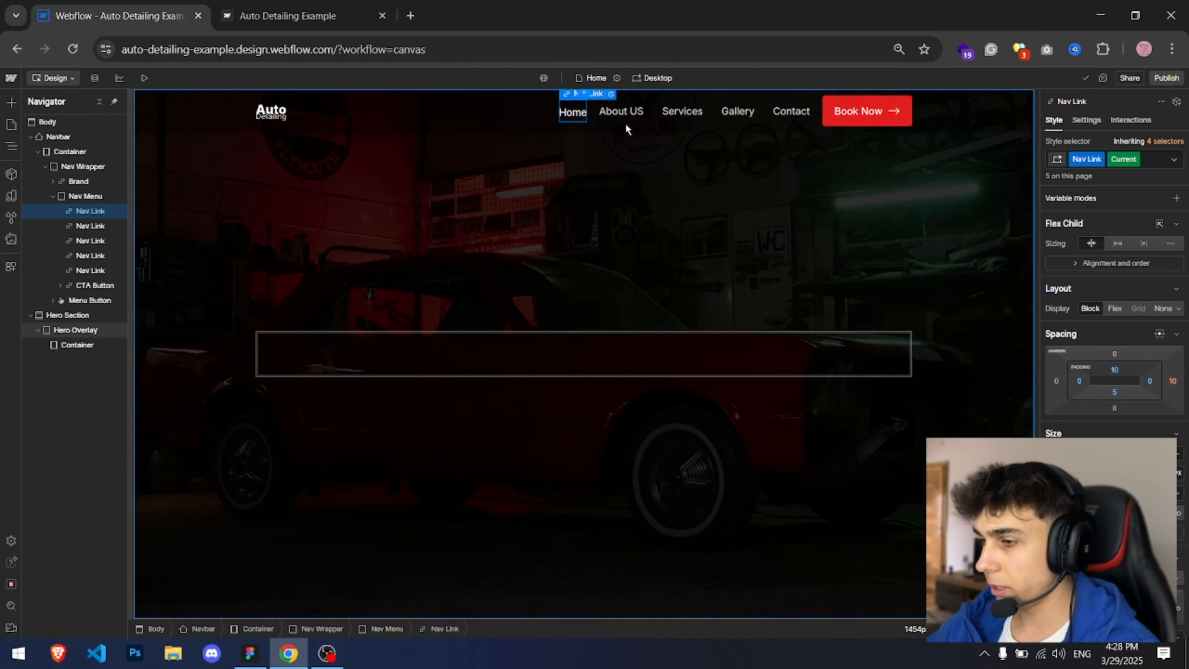
left_click(1115, 370)
key("Return")
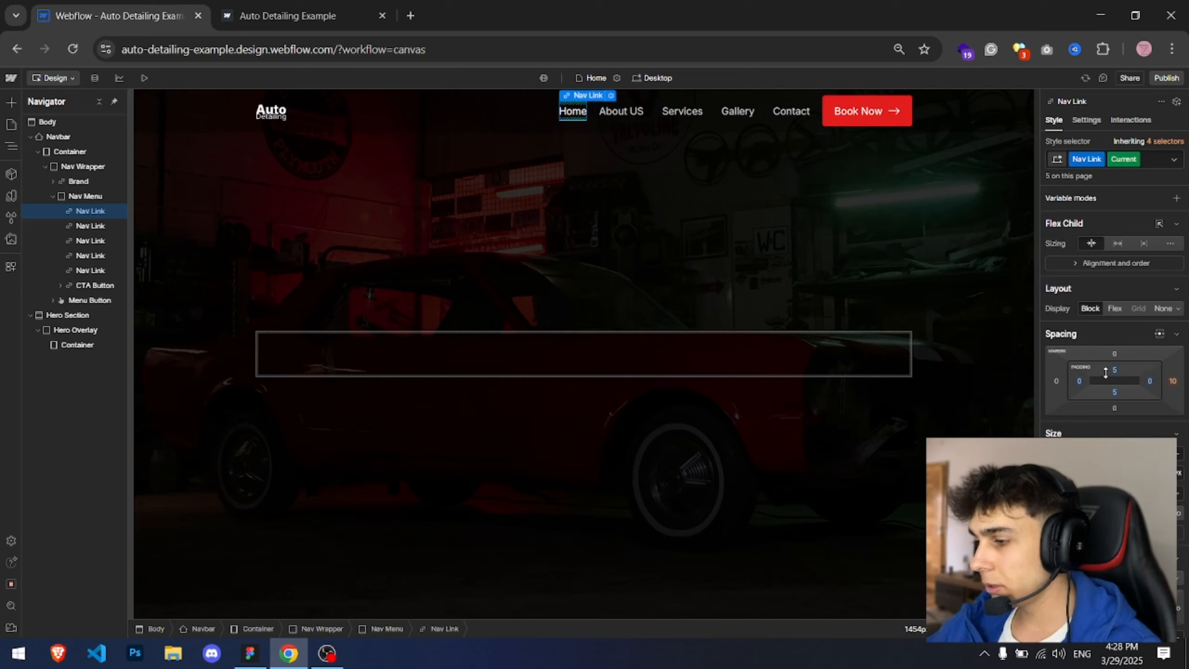
Step: Set the Nav Link padding to 5 px top and bottom, 0 sides, and its right margin to 20 px
left_click(645, 117)
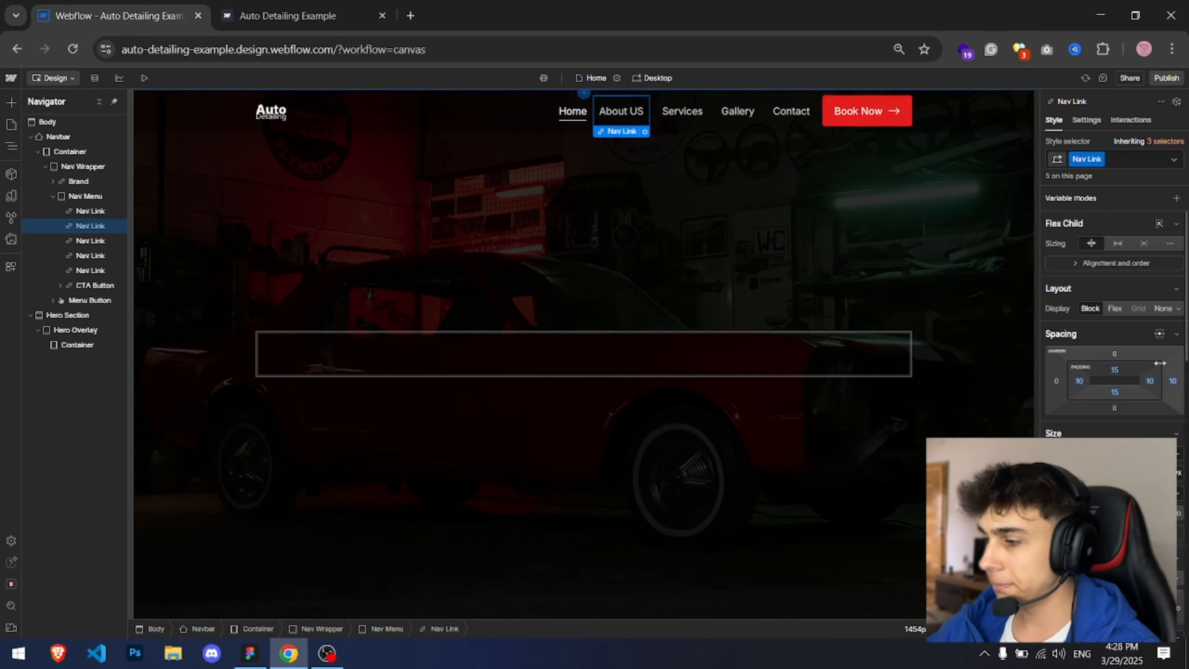
left_click(1079, 380)
left_click(1062, 423, "alt")
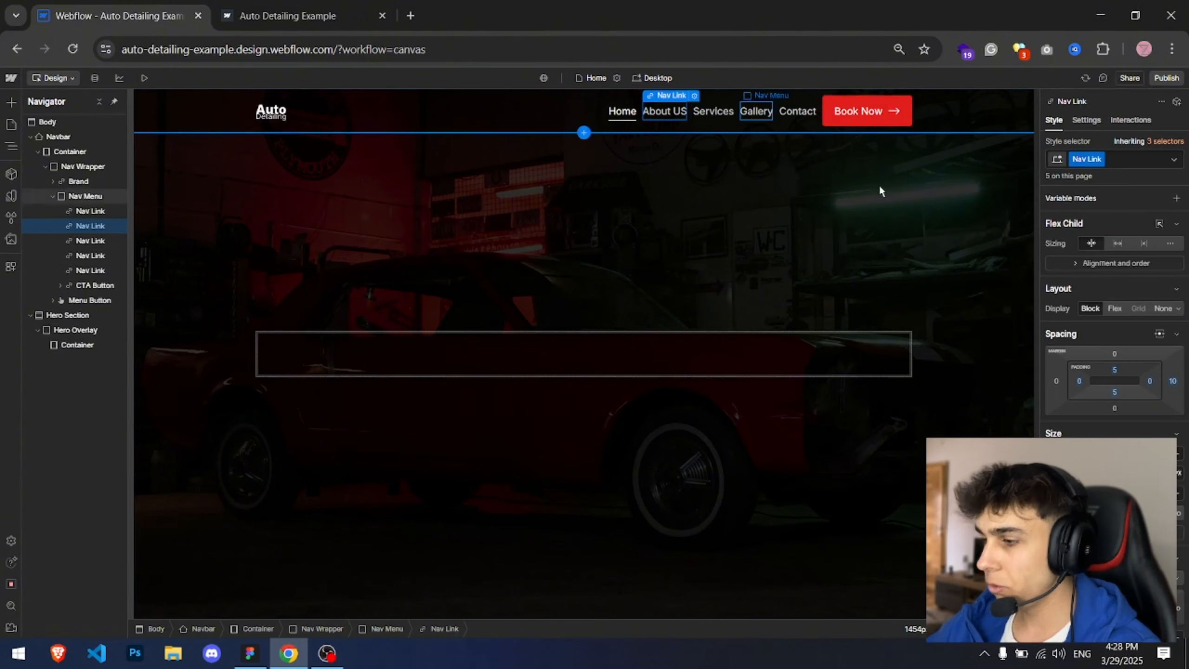
left_click(1173, 380)
left_click(1147, 422)
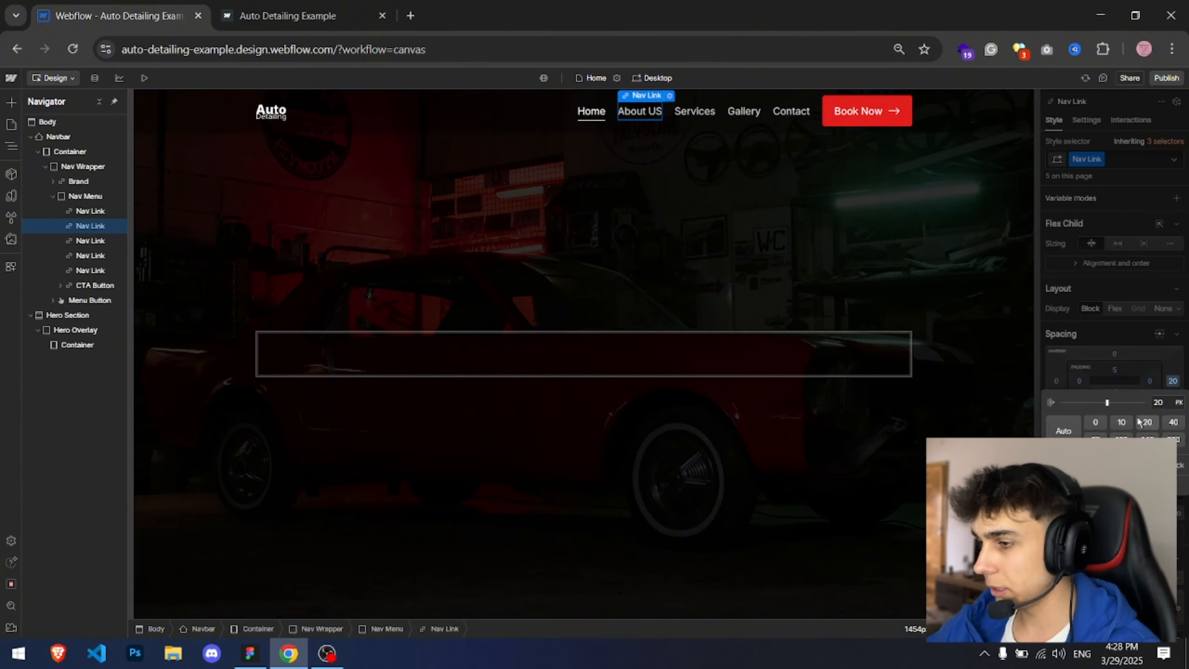
Step: Publish the site and switch to the live site tab
left_click(1166, 78)
left_click(1107, 271)
key("ctrl+Tab")
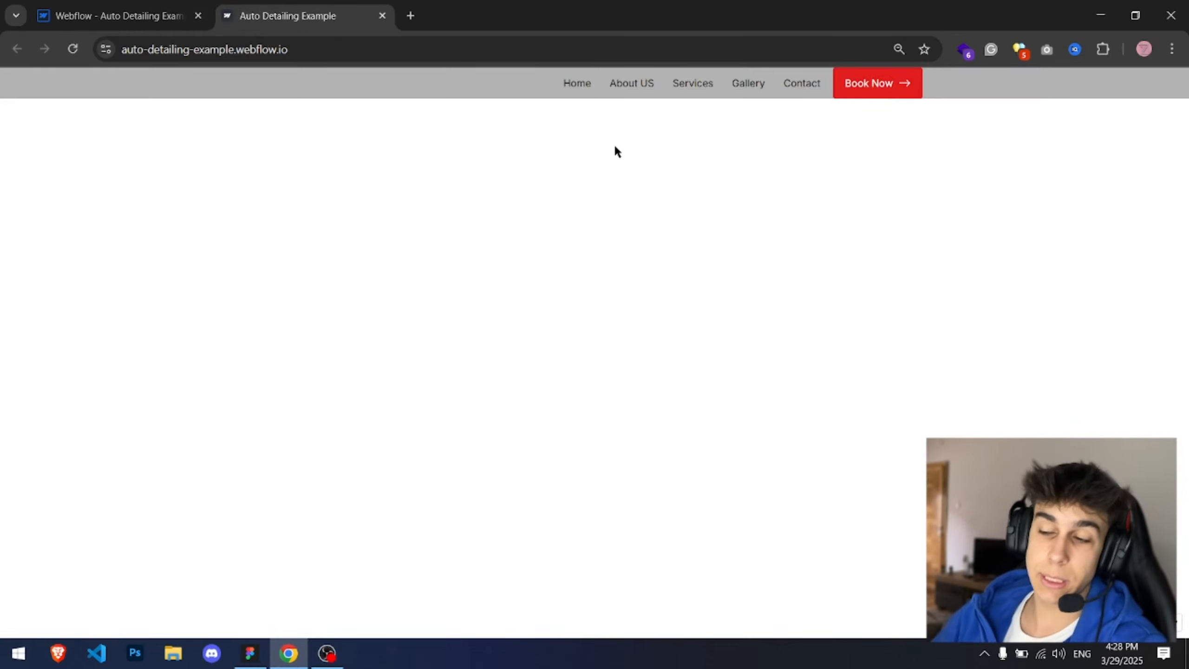
Step: Reload the live site and compare its navbar with the Figma homepage design
key("F5")
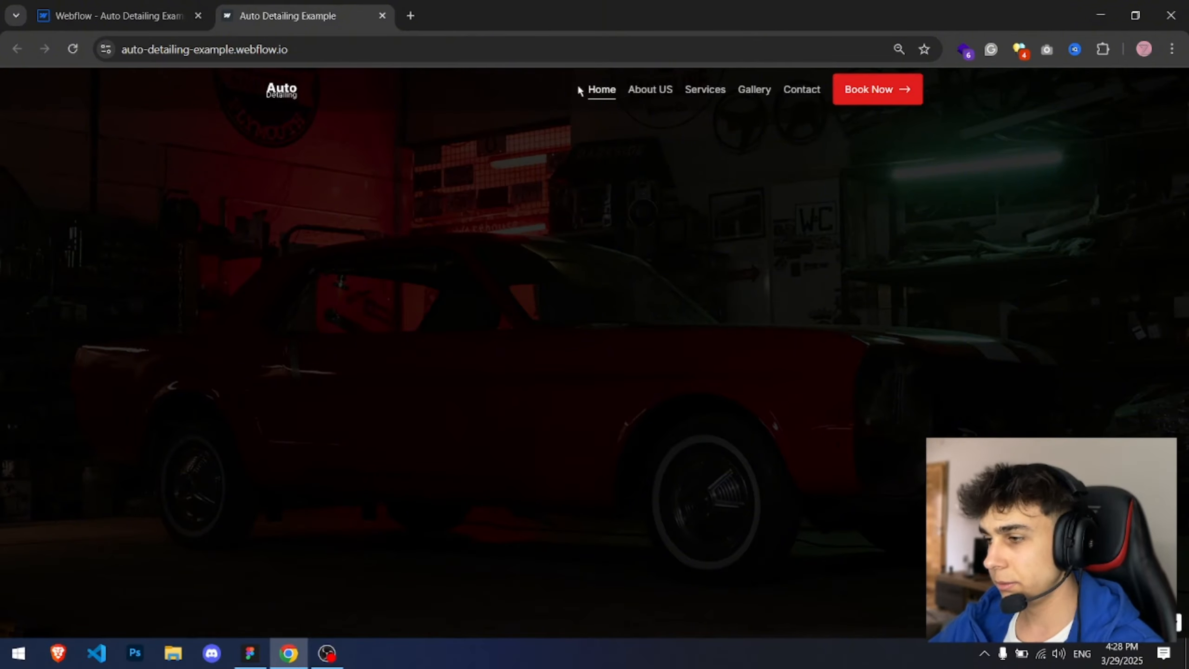
key("alt+Tab")
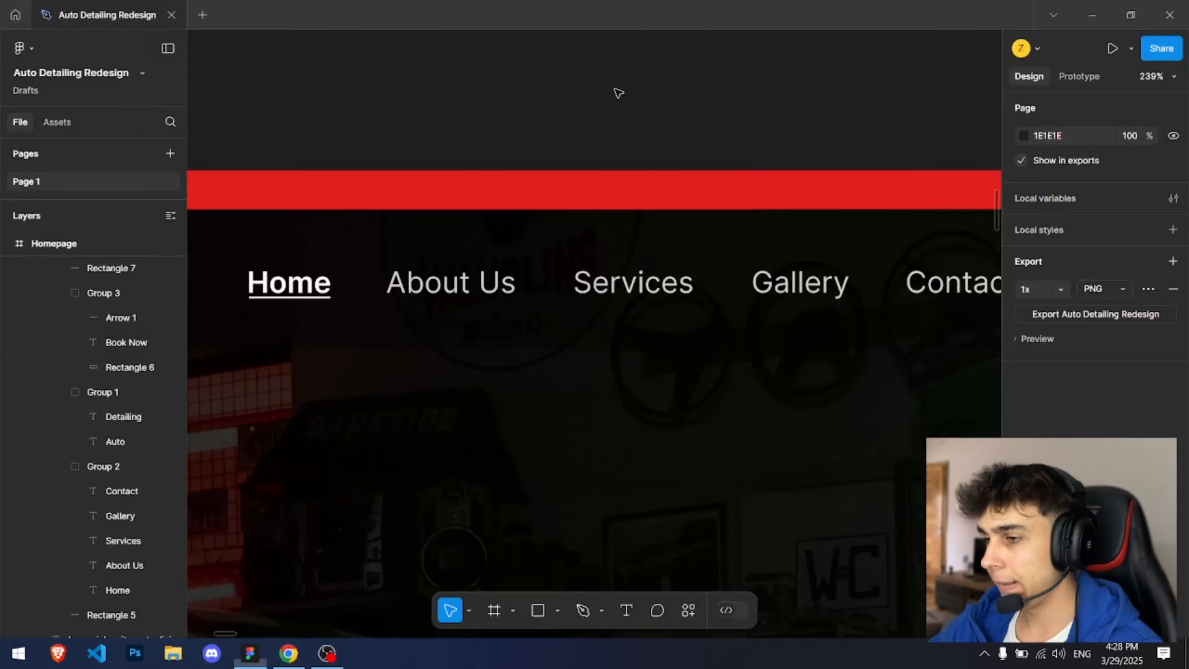
scroll(608, 116, "down", 5)
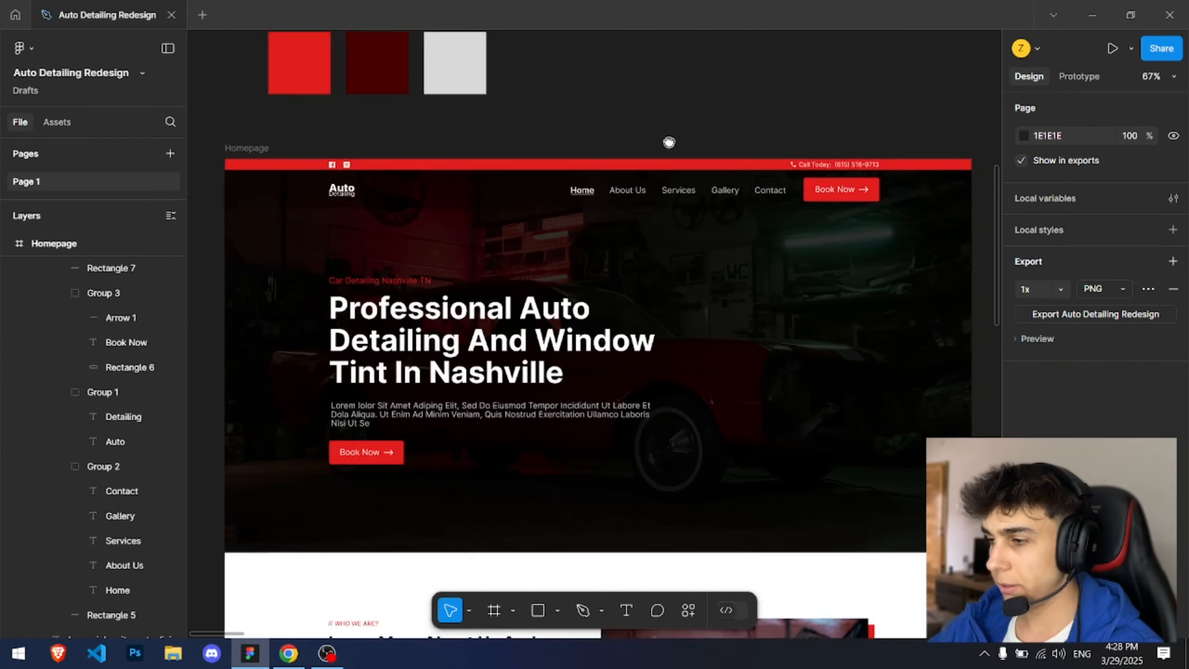
key("alt+Tab")
Step: Set the Nav Link class's right margin to 35 px
left_click(175, 5)
left_click(1053, 270)
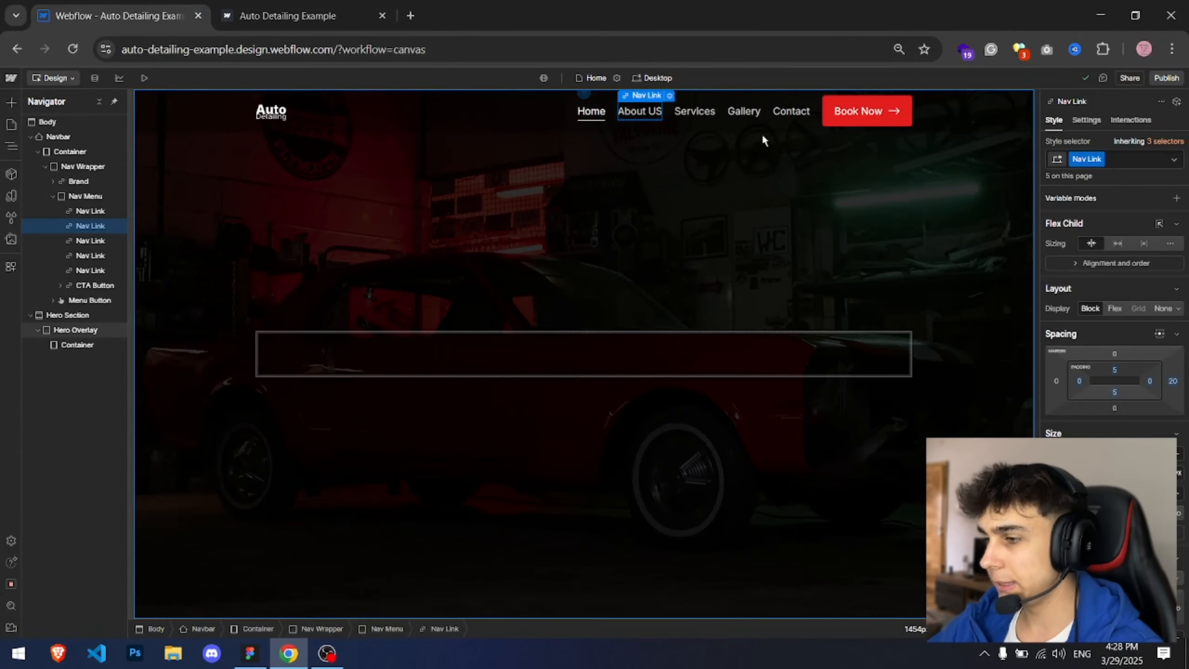
left_click(747, 117)
left_click(1172, 382)
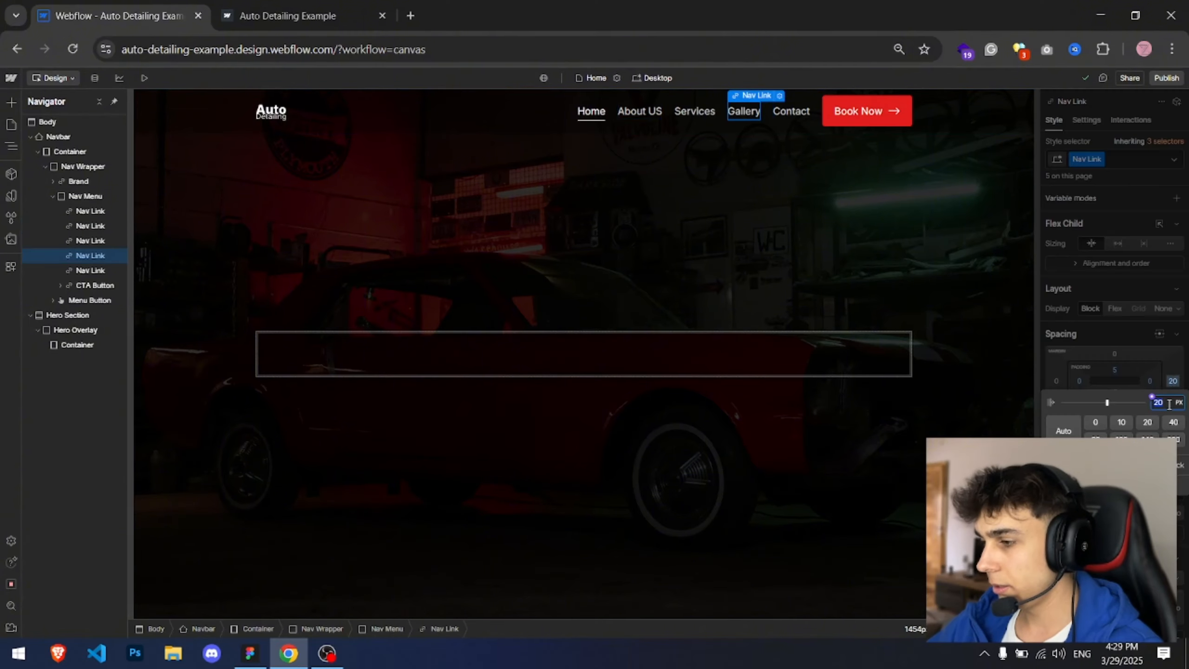
type("35")
key("Return")
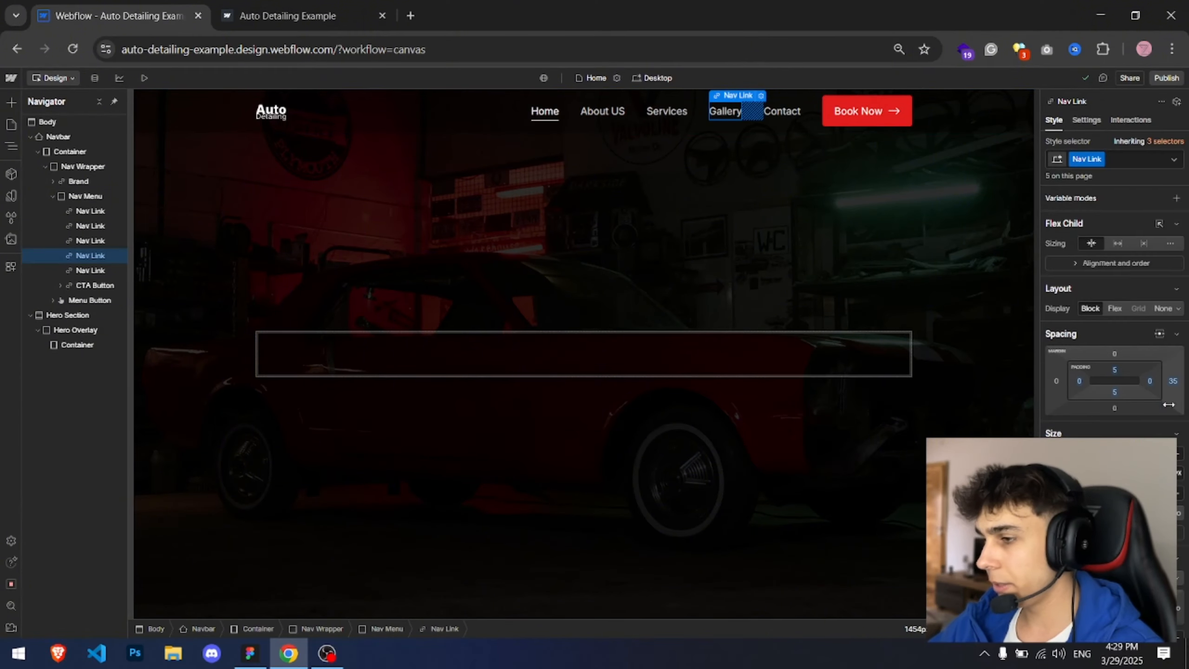
Step: Publish the site to the staging domain and check the live tab
left_click(1166, 77)
left_click(1127, 270)
key("ctrl+Tab")
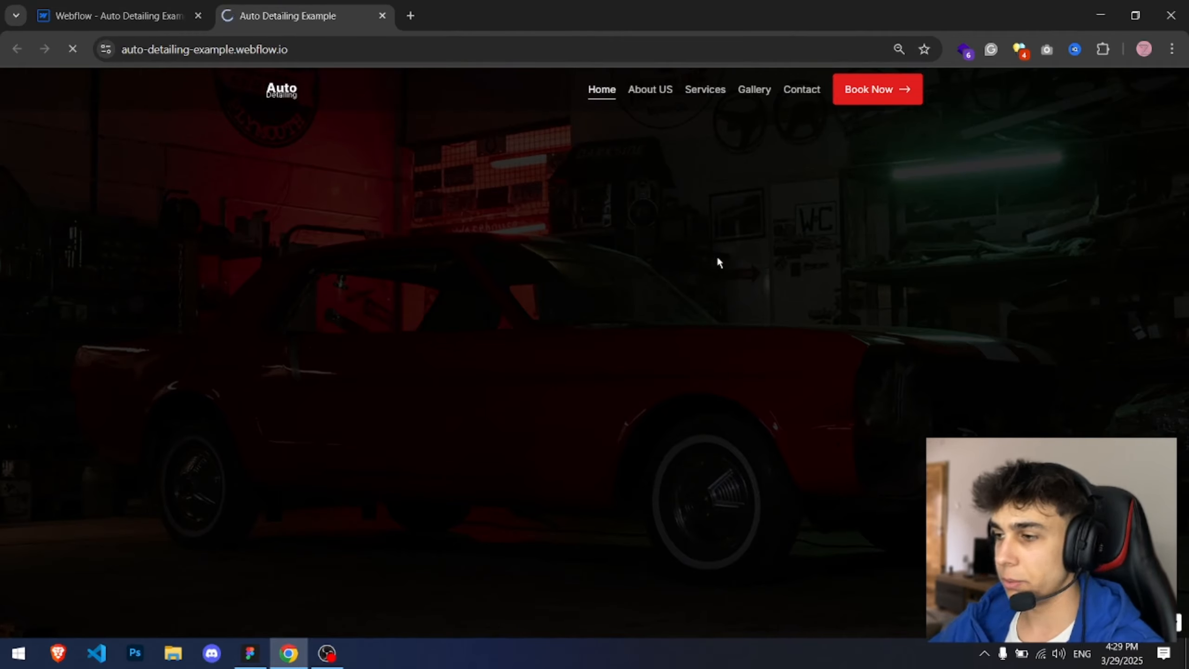
key("ctrl+Tab")
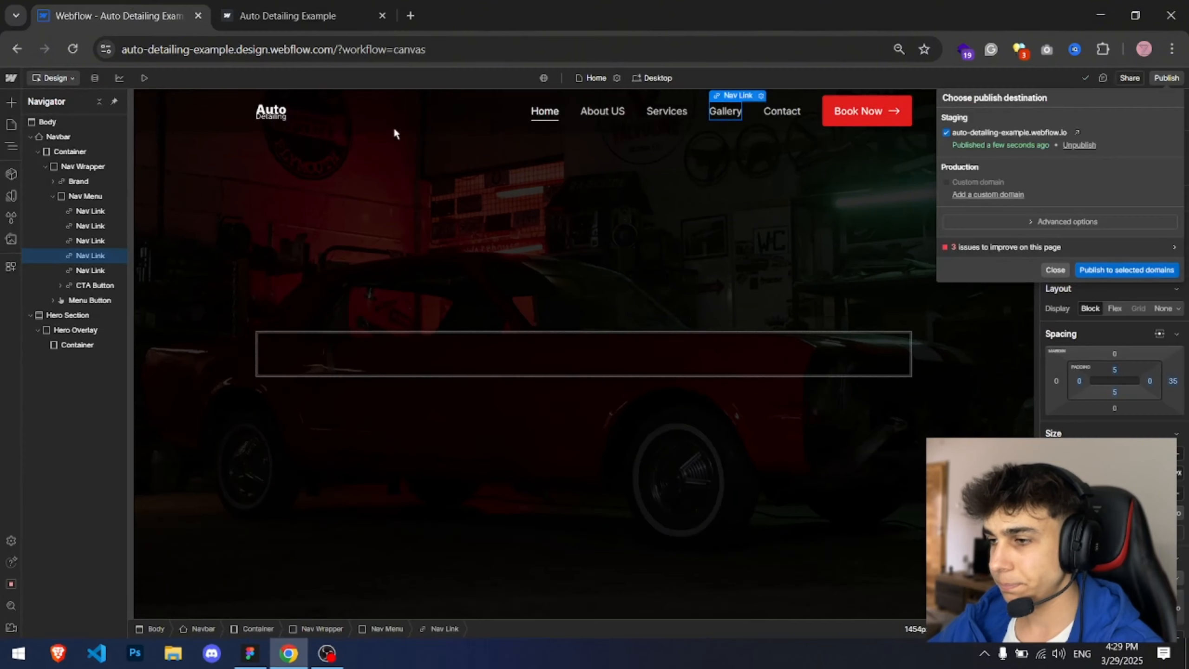
left_click(1055, 270)
Step: Add a Text Block inside the hero Container
key("alt+Tab")
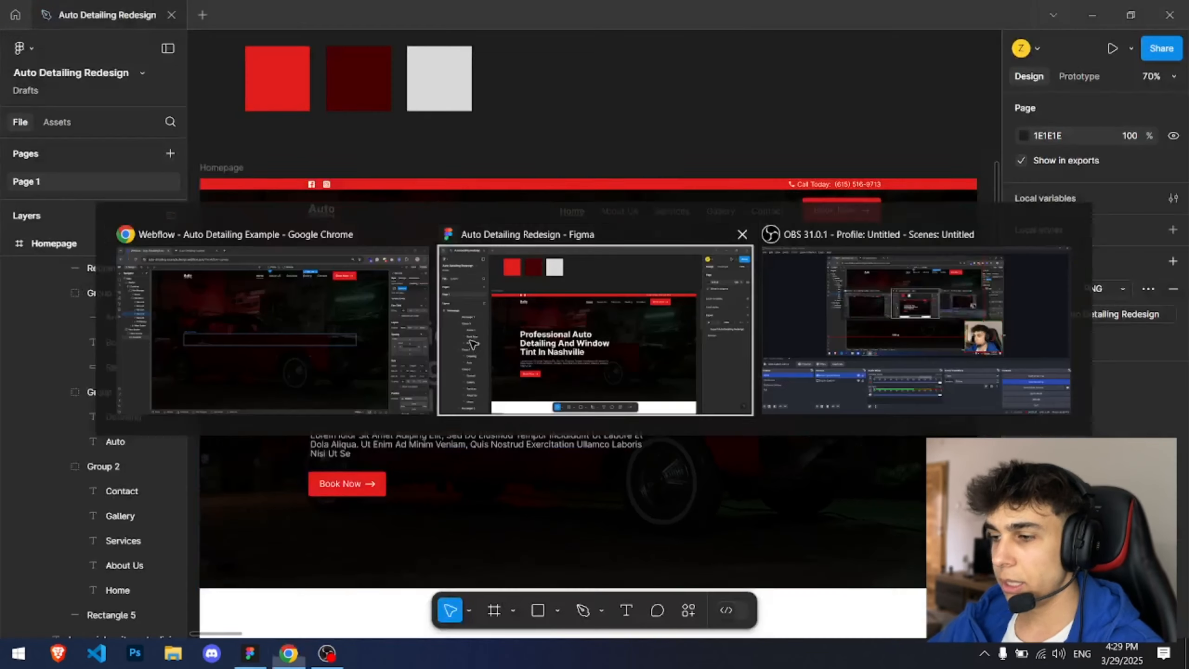
scroll(488, 105, "up", 3)
key("alt+Tab")
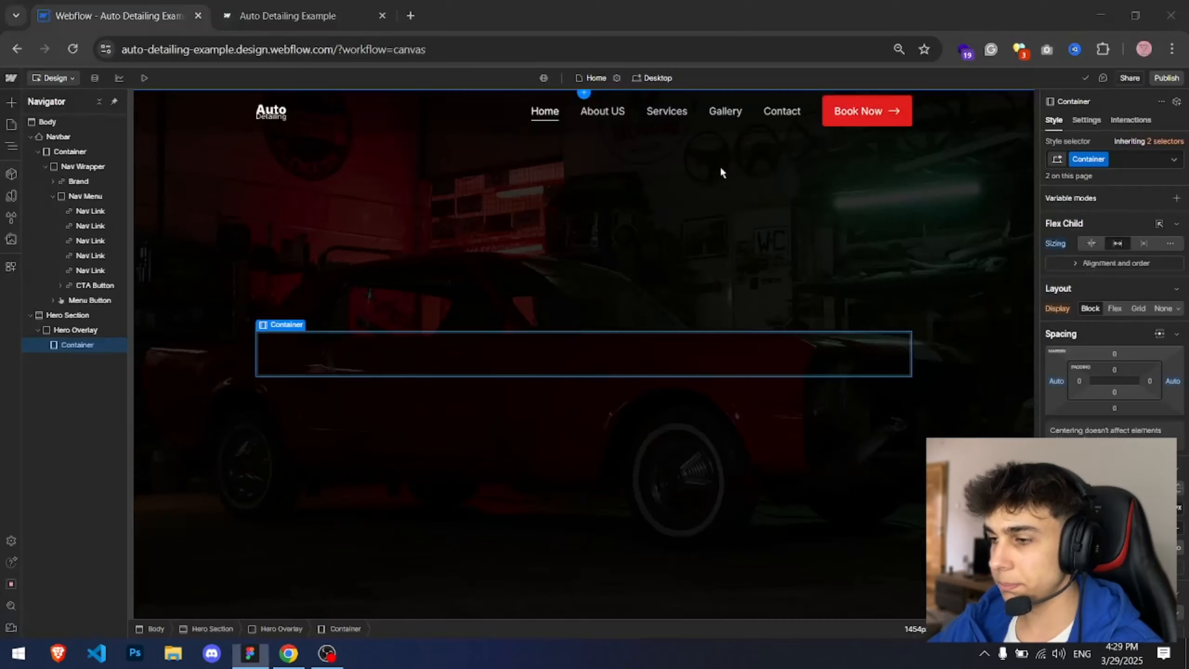
key("ctrl+k")
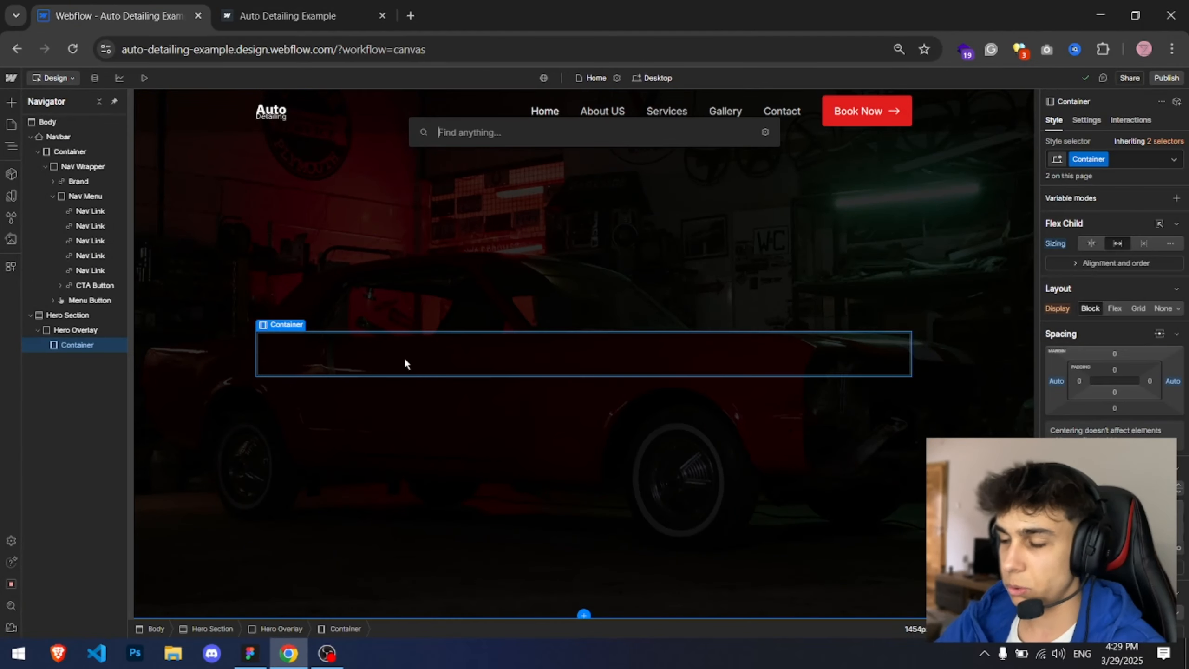
type("text blocv")
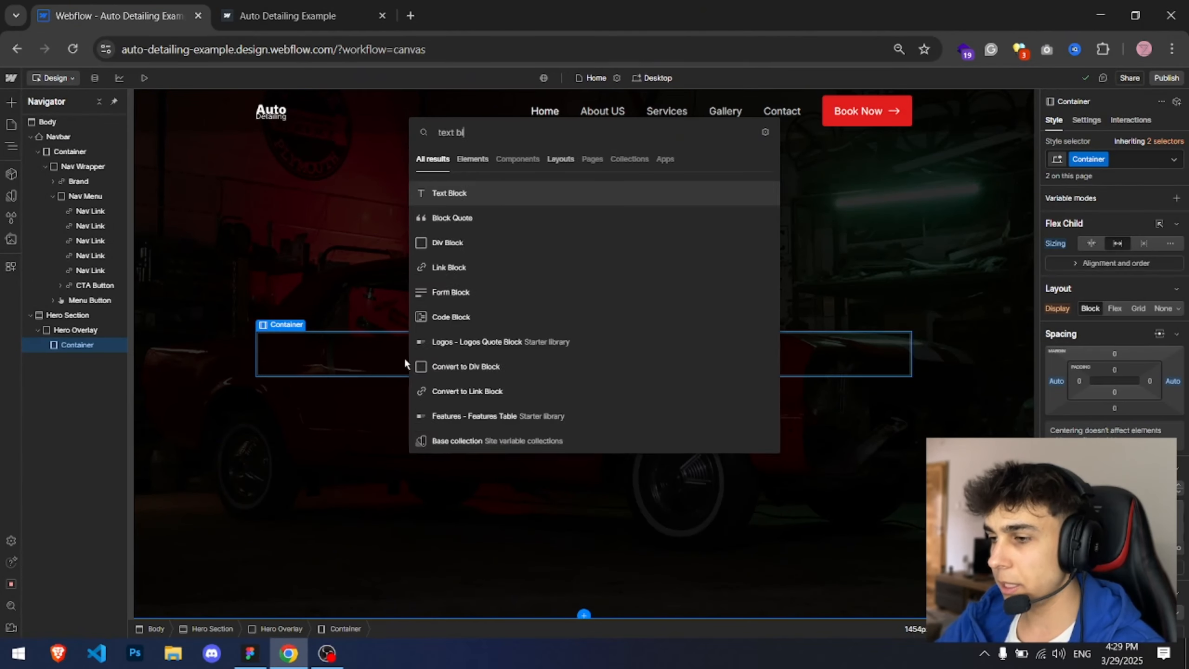
key("Return")
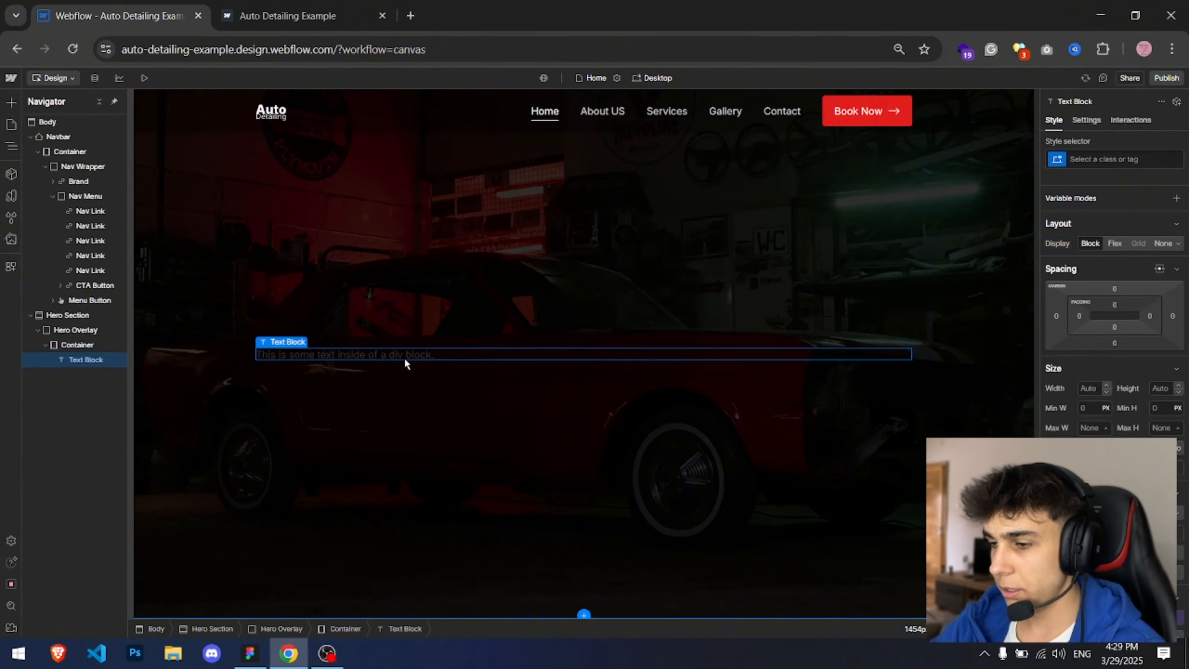
Step: Copy the subheading text from the design and give the text block a new class named Hero Subheading
key("alt+Tab")
double_click(492, 164)
key("ctrl+c")
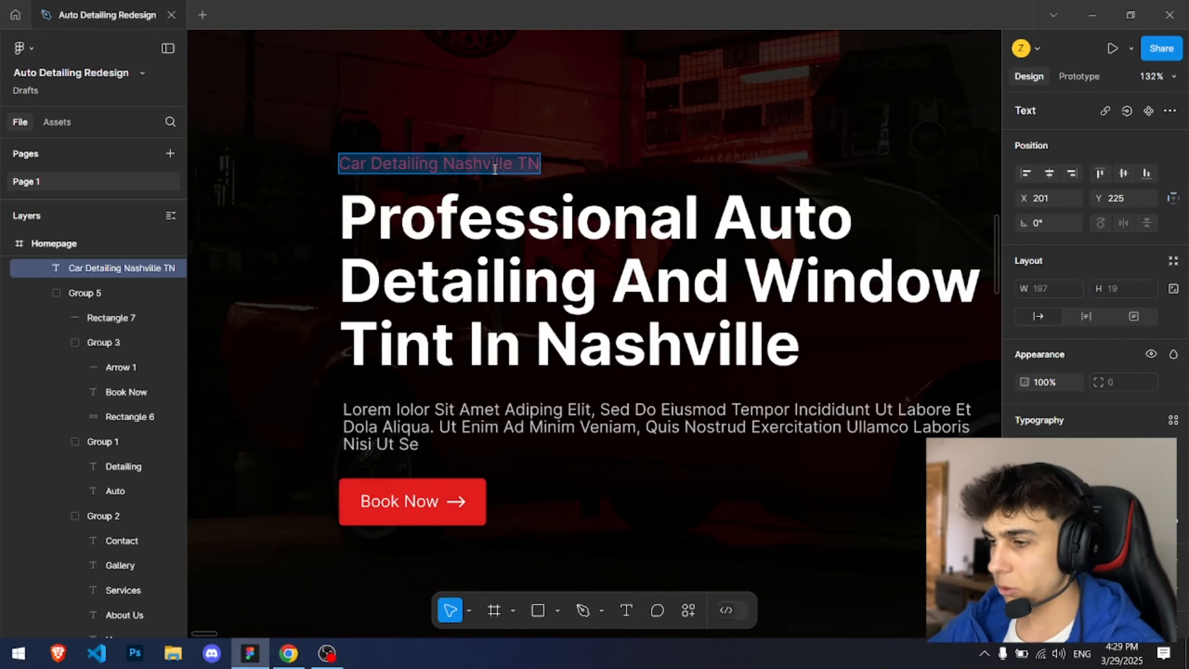
key("alt+Tab")
left_click(1109, 160)
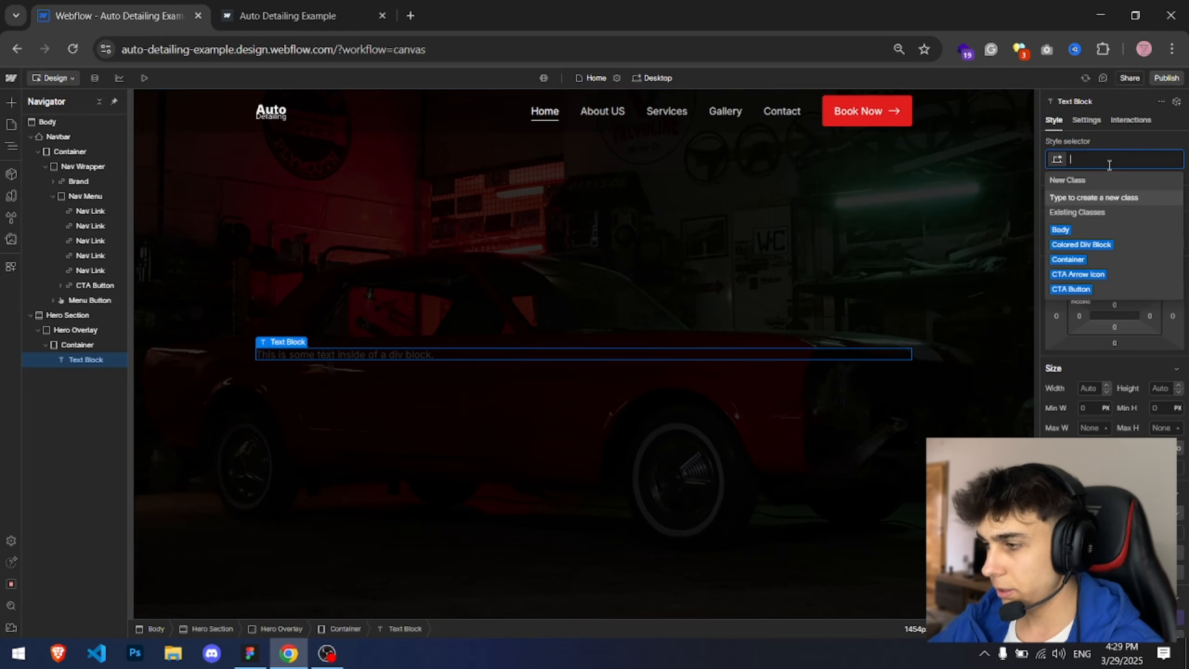
type("Pre")
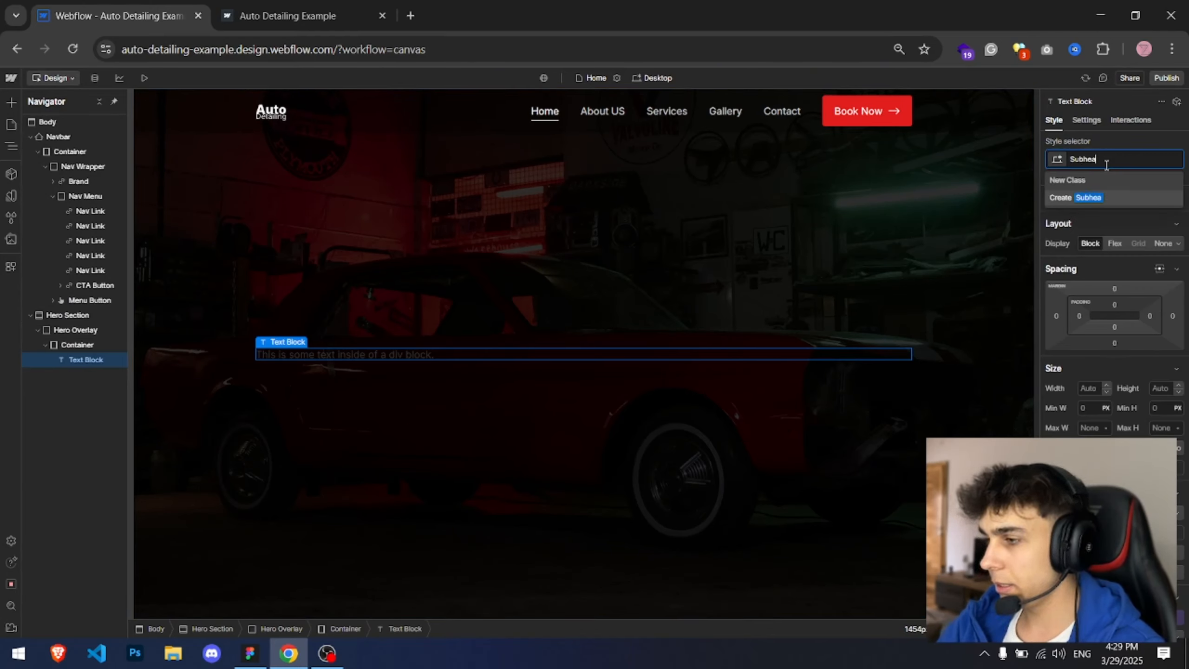
type("Hero Subheading")
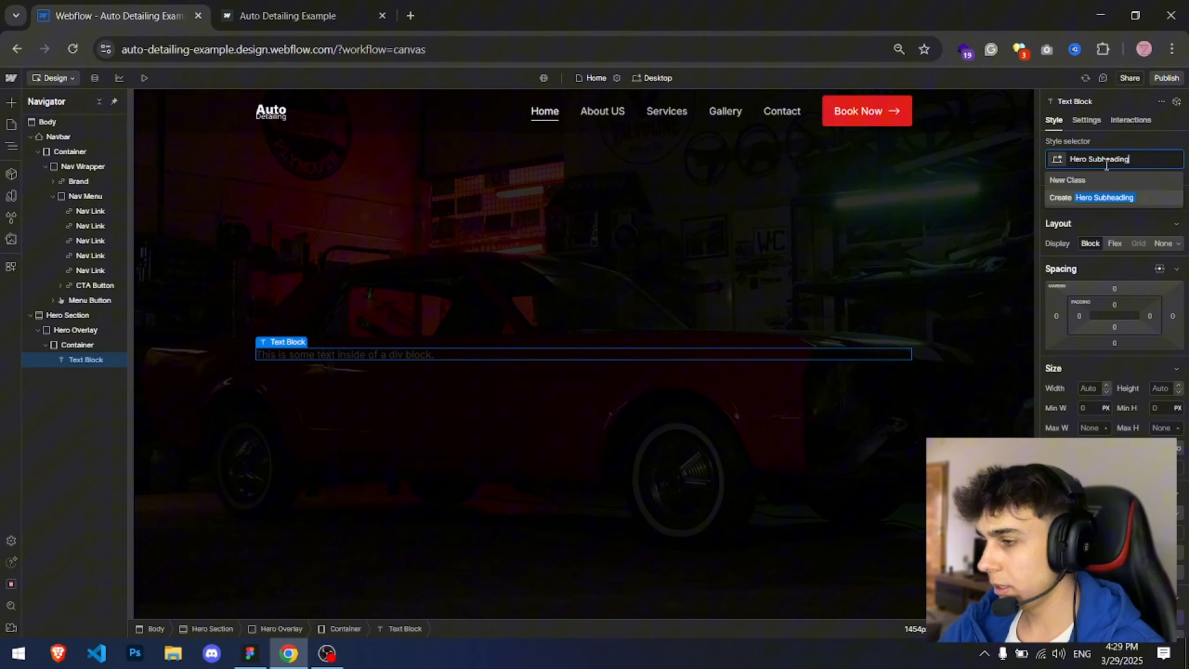
key("Return")
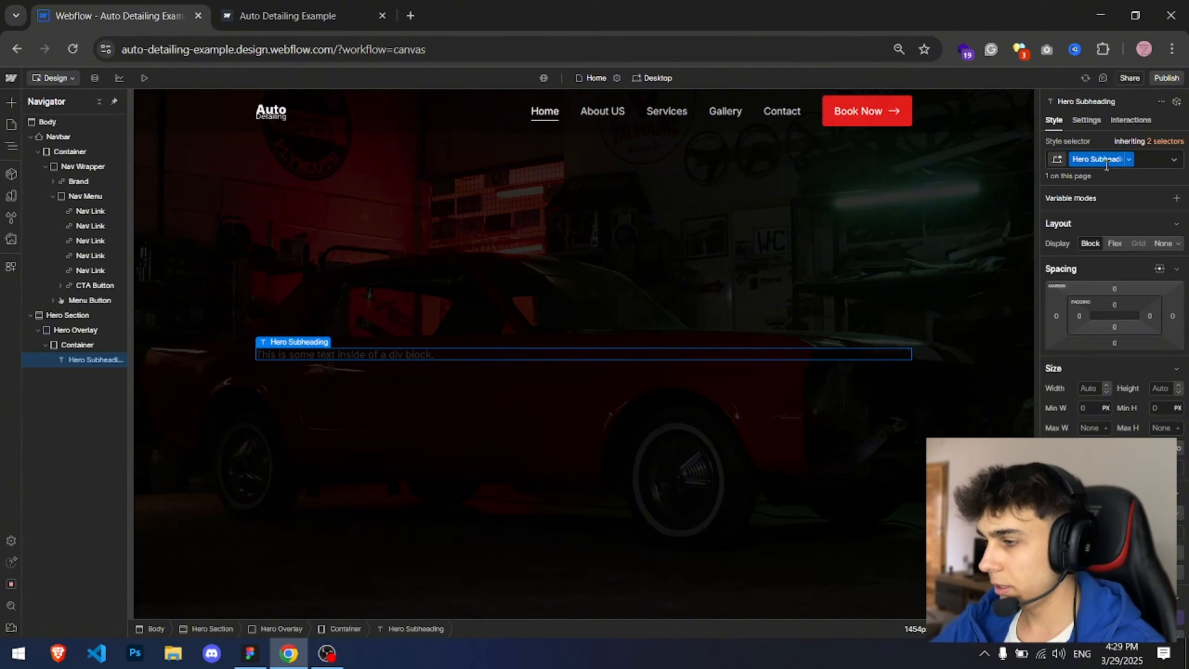
Step: Replace the text block's content with the copied text "Car Detailing Nashville TN"
double_click(383, 348)
key("ctrl+a")
key("ctrl+v")
key("Escape")
Step: Paste the red brand color as the Hero Subheading's text color
scroll(1112, 468, "down", 2)
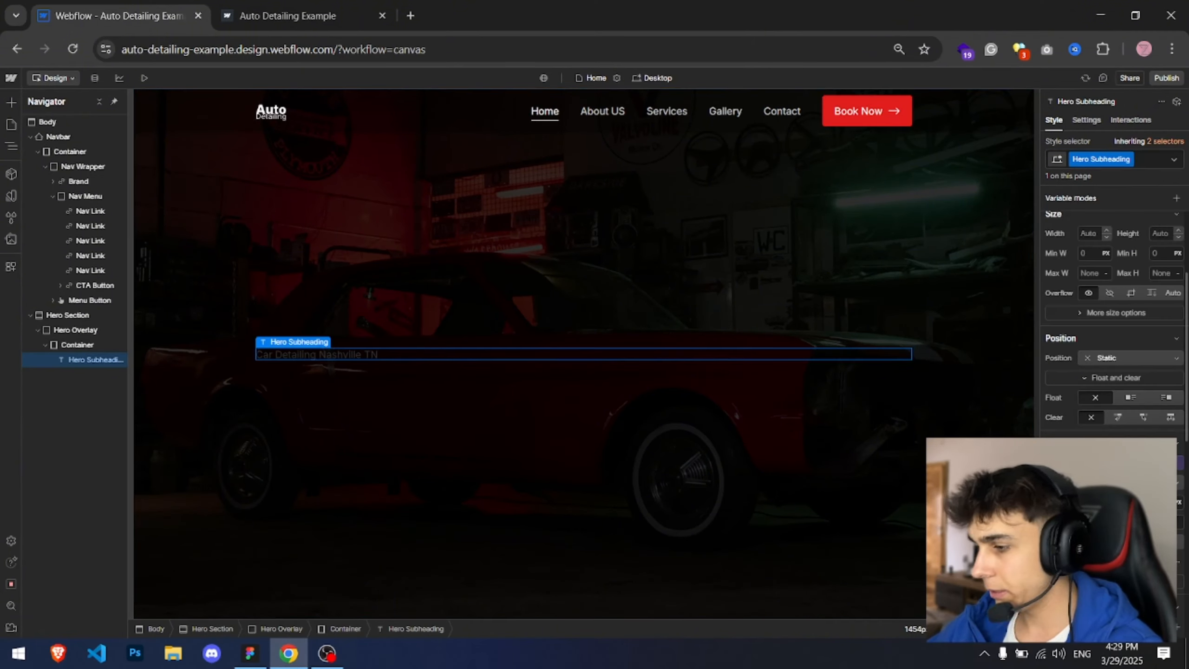
left_click(1085, 522)
key("ctrl+v")
key("Return")
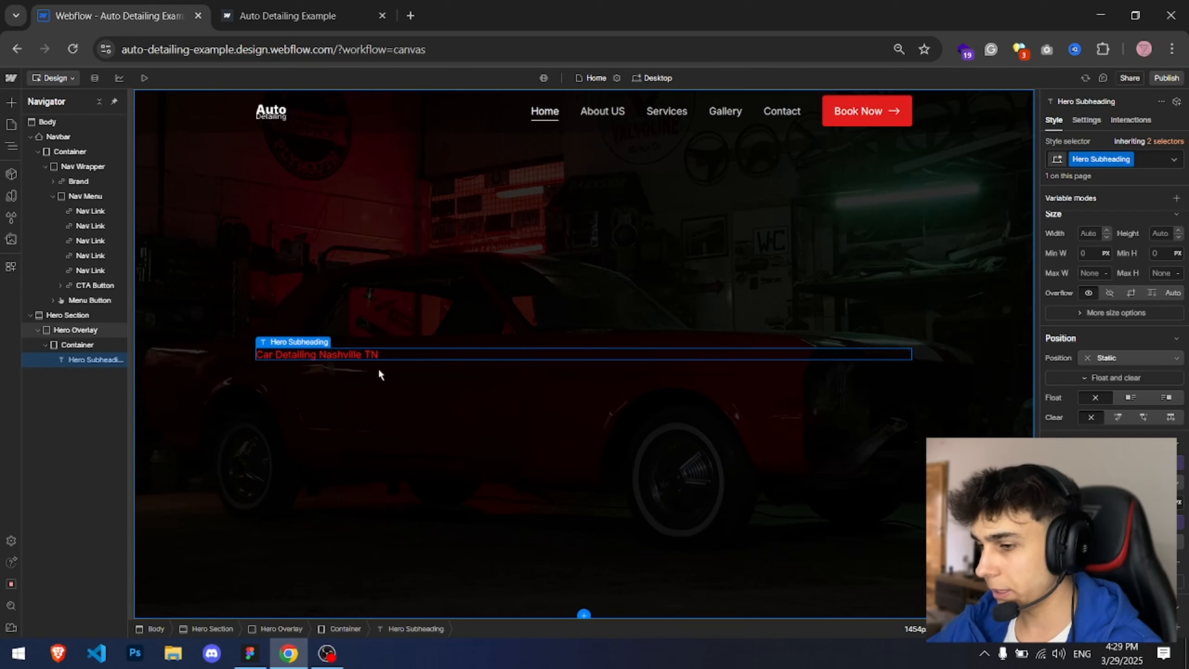
Step: Copy the main headline from the design and add a Heading 1 below the subheading
key("alt+Tab")
left_click(528, 286)
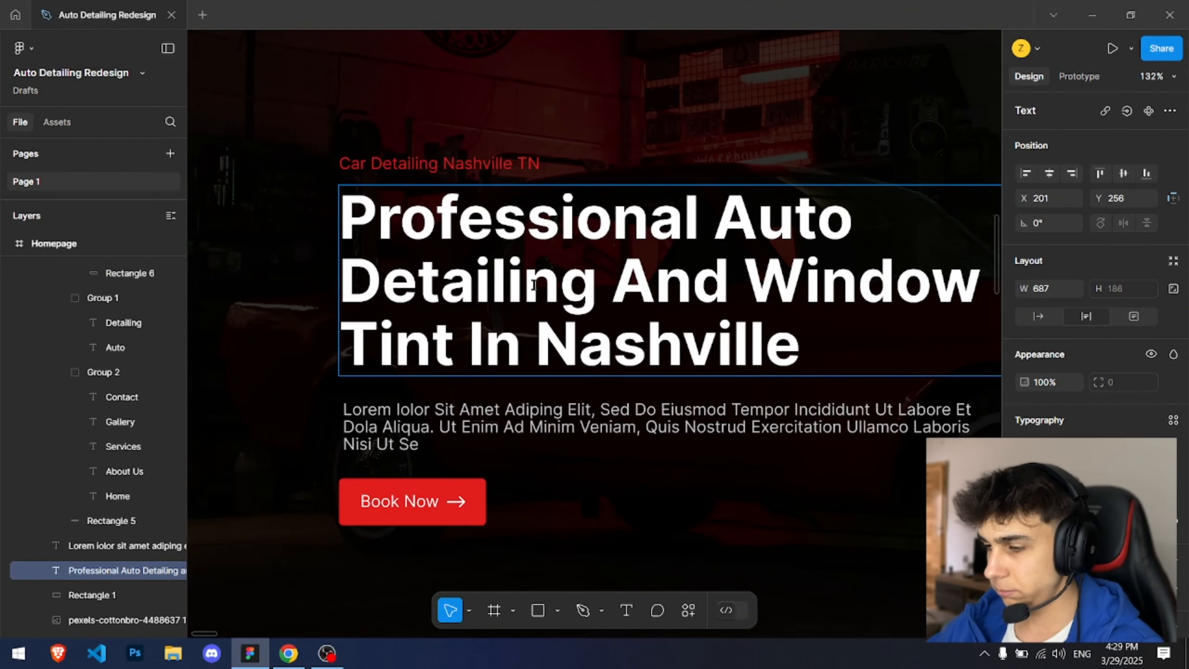
double_click(534, 283)
key("ctrl+a")
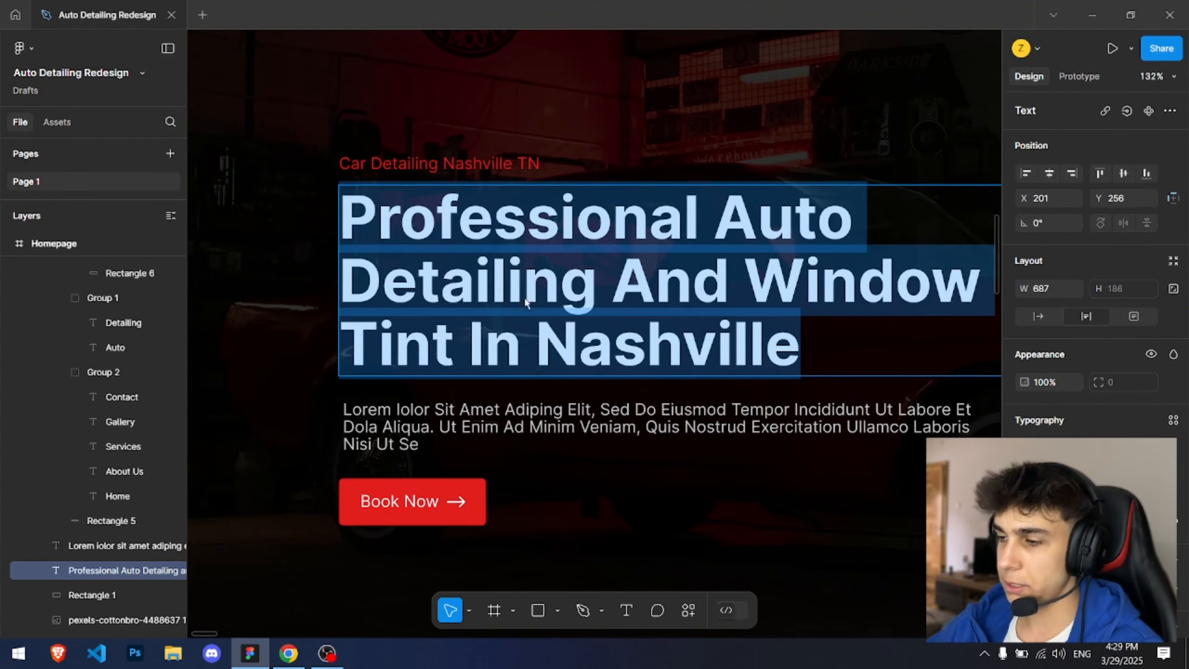
key("alt+Tab")
key("ctrl+e")
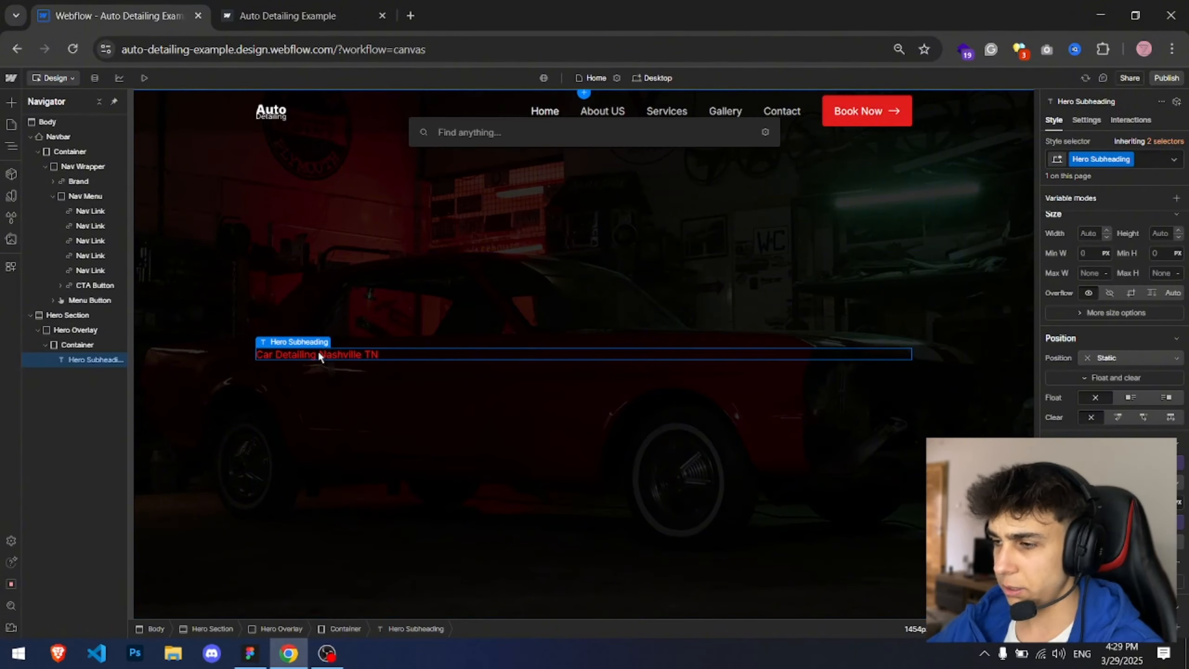
type("heading 1")
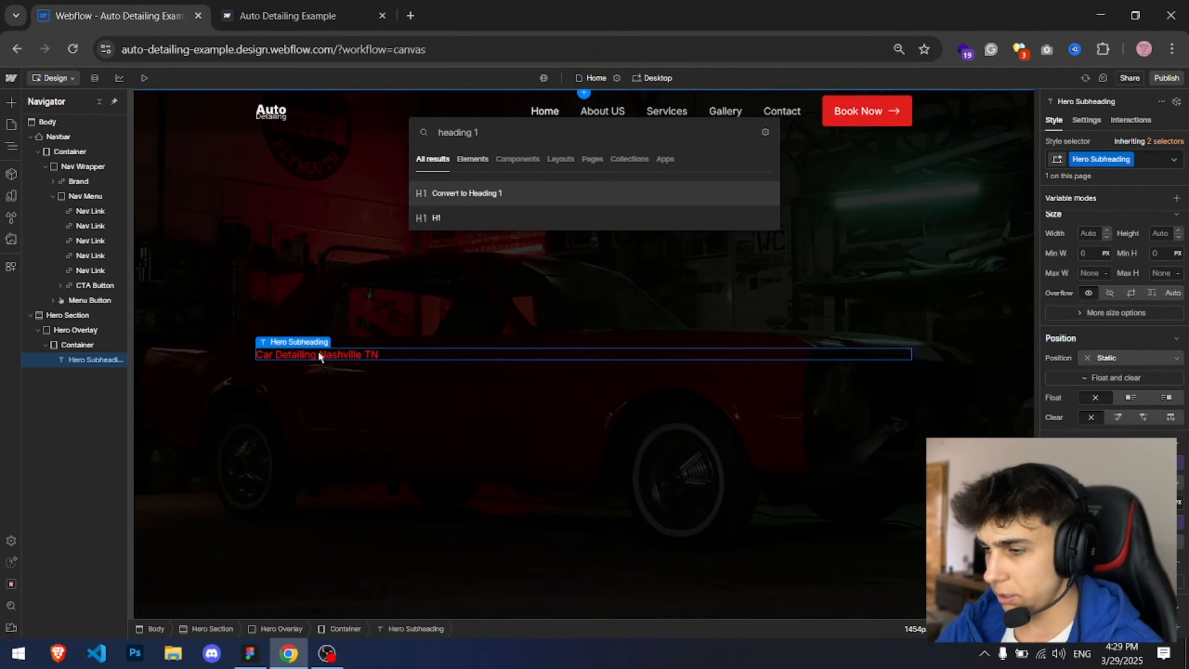
key("Down")
key("Return")
Step: Replace the heading text with "Professional Auto Detailing and Window Tint in Nashville"
left_click(400, 392)
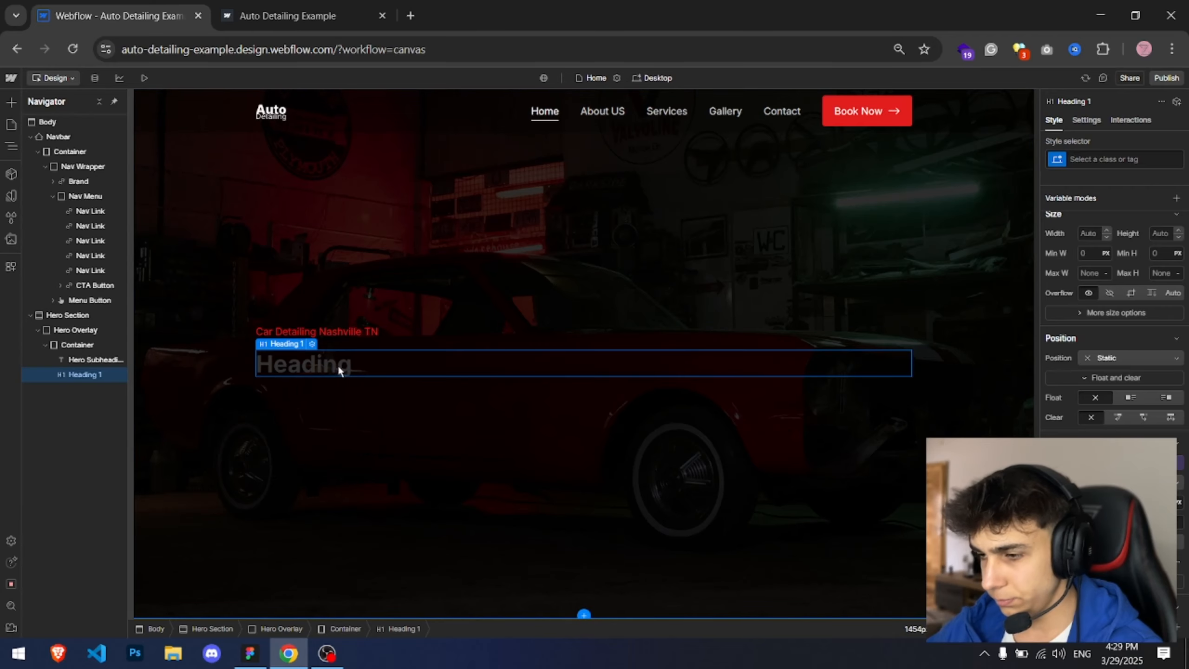
double_click(338, 369)
type("Professional Auto Detailing and Window Tint in Nashville")
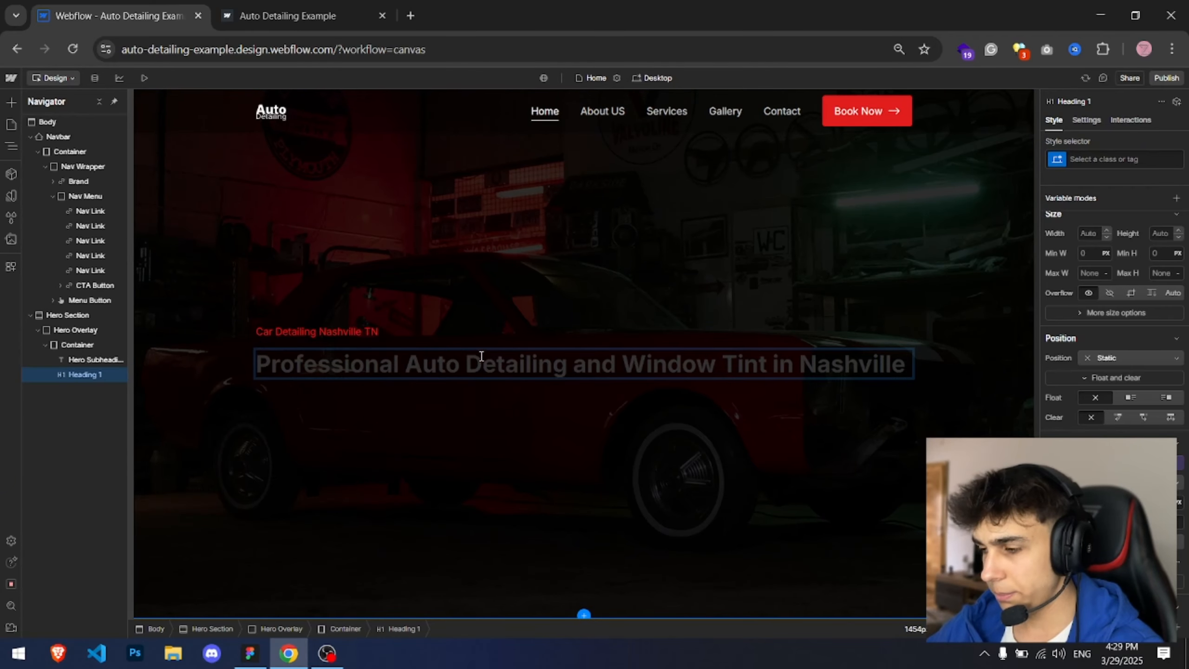
key("Escape")
Step: Apply a Heading class to the new heading
key("alt+Tab")
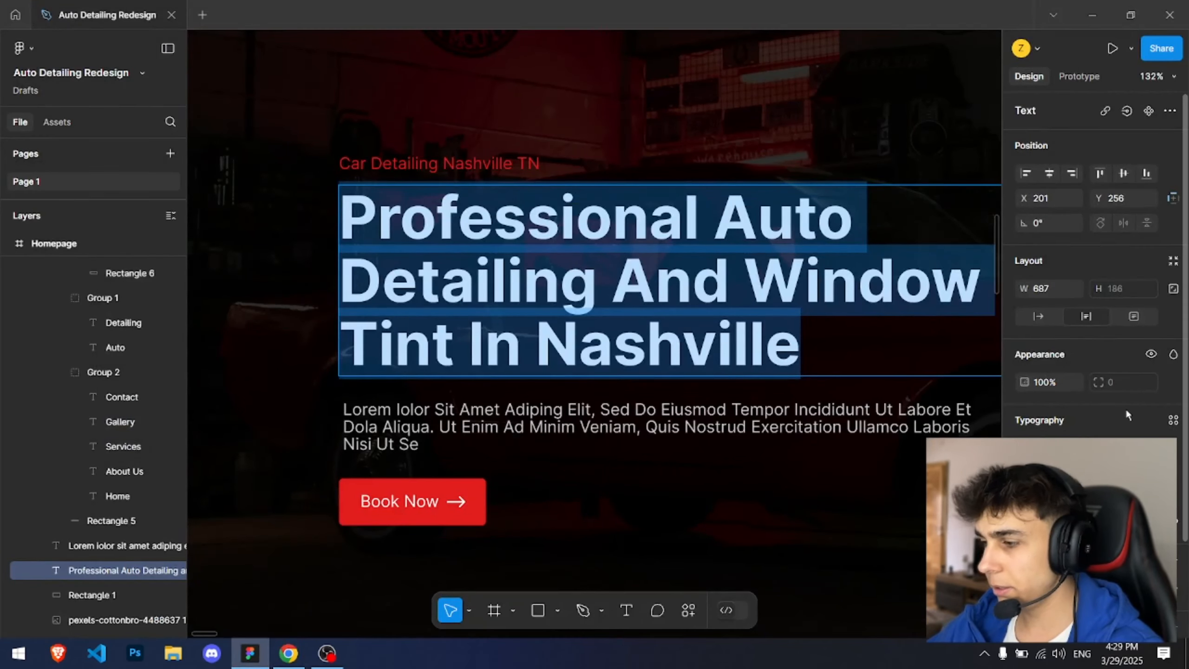
key("alt+Tab")
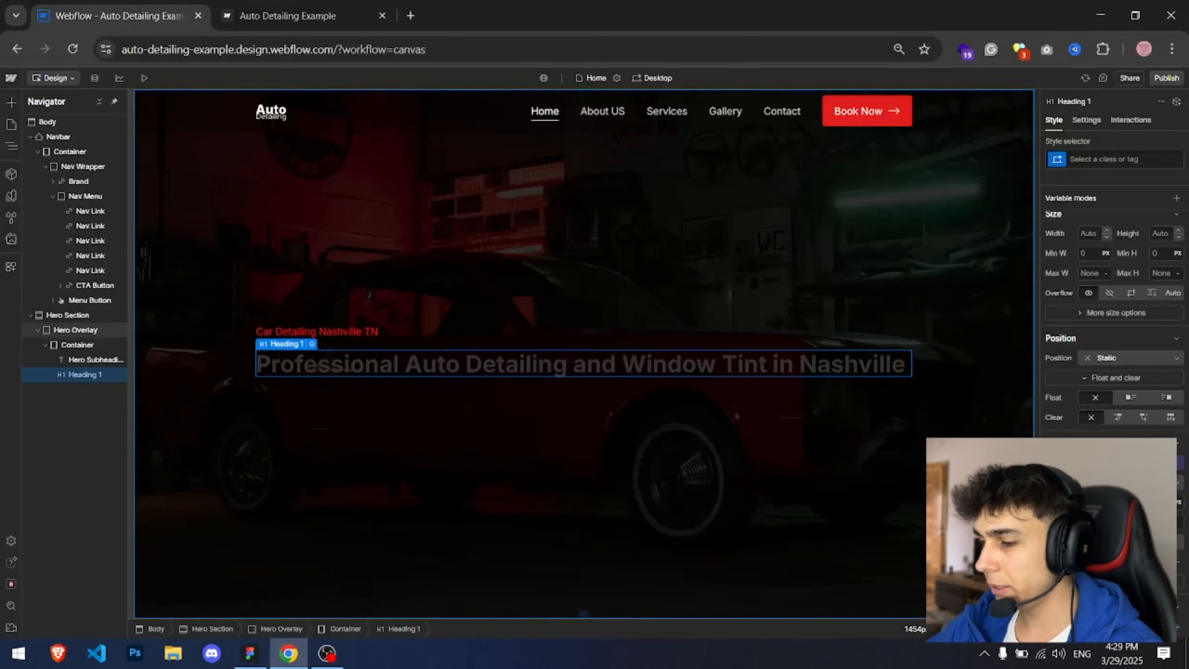
key("alt+Tab")
key("alt+Tab")
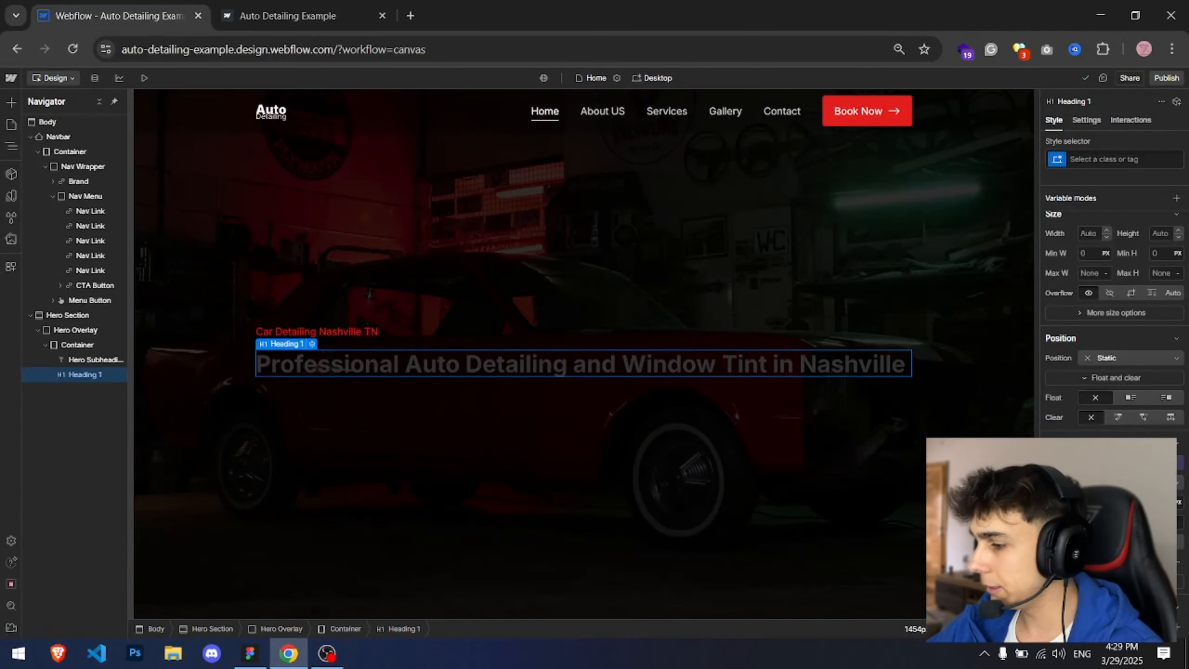
key("Tab")
type("58")
key("Return")
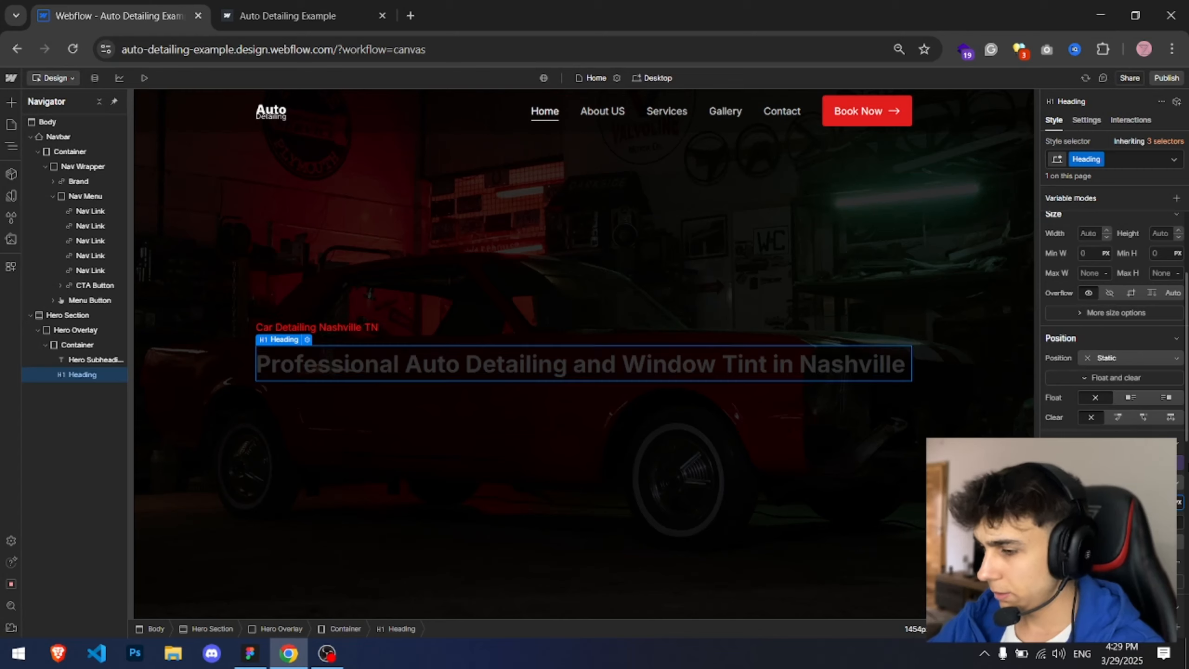
key("ctrl+z")
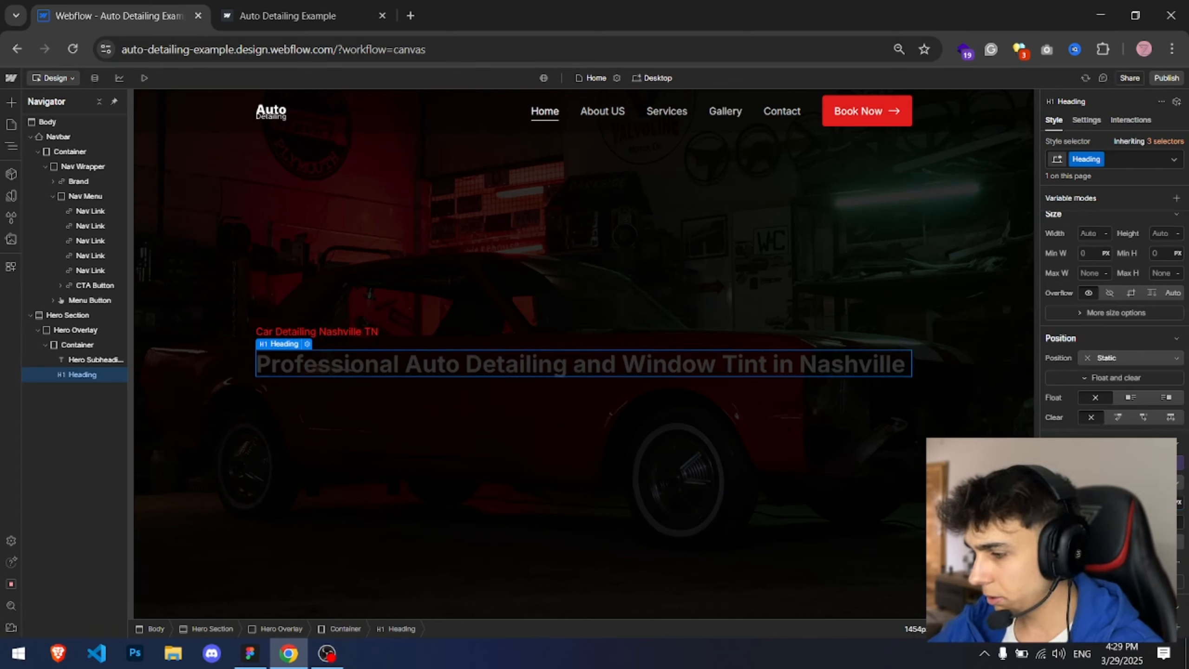
Step: Set the heading's font size to 58 px and line height to 105%
type("58")
key("Tab")
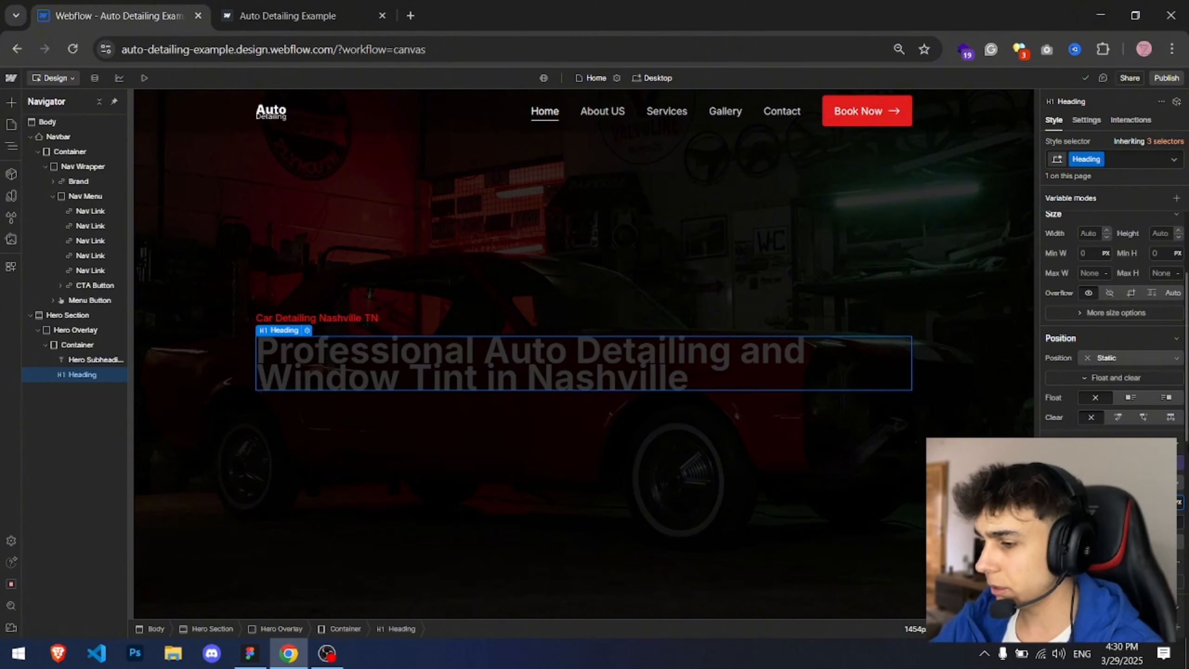
type("105%")
key("Return")
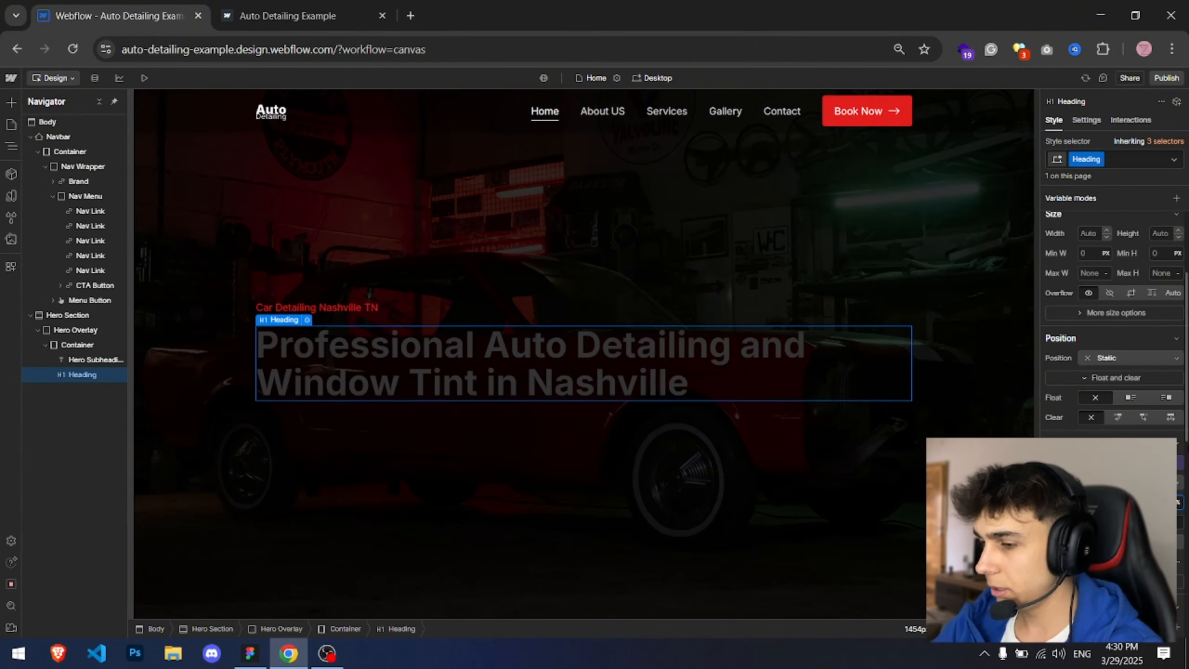
Step: Set the heading's text color to white
left_click(1128, 483)
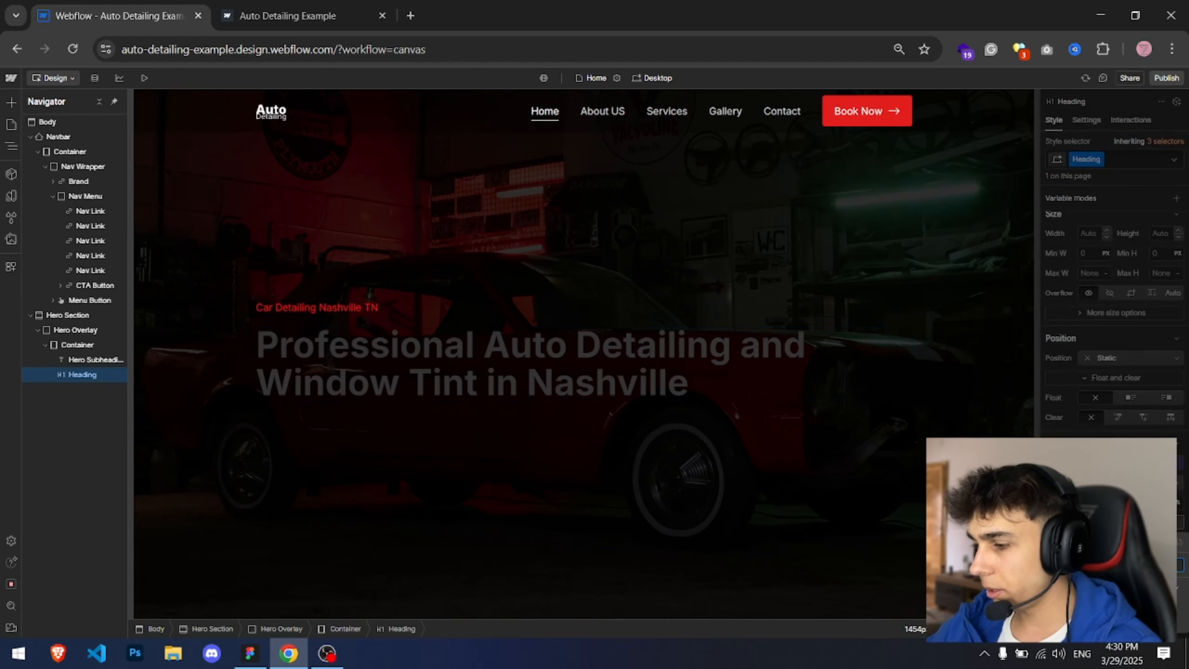
left_click(1128, 482)
left_click(1085, 521)
left_click_drag(1082, 393, 1009, 306)
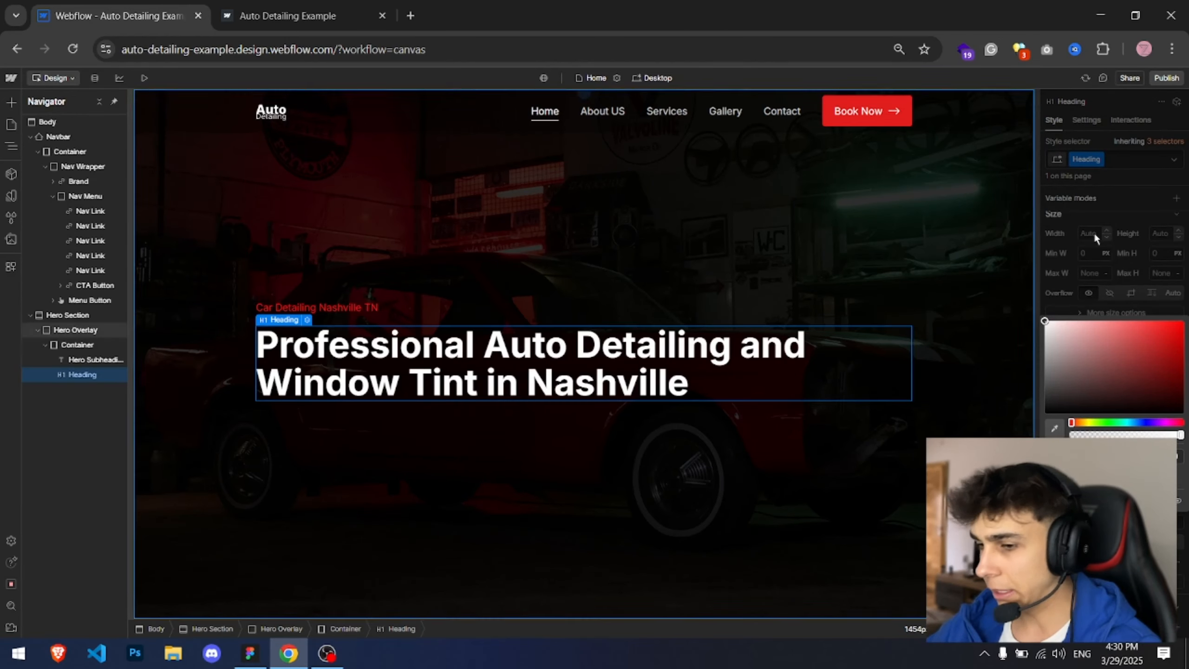
Step: Wrap the hero subheading and heading in a new Div Block and give it the class Hero Content Wrapper
left_click(76, 344)
key("ctrl+k")
type("div block")
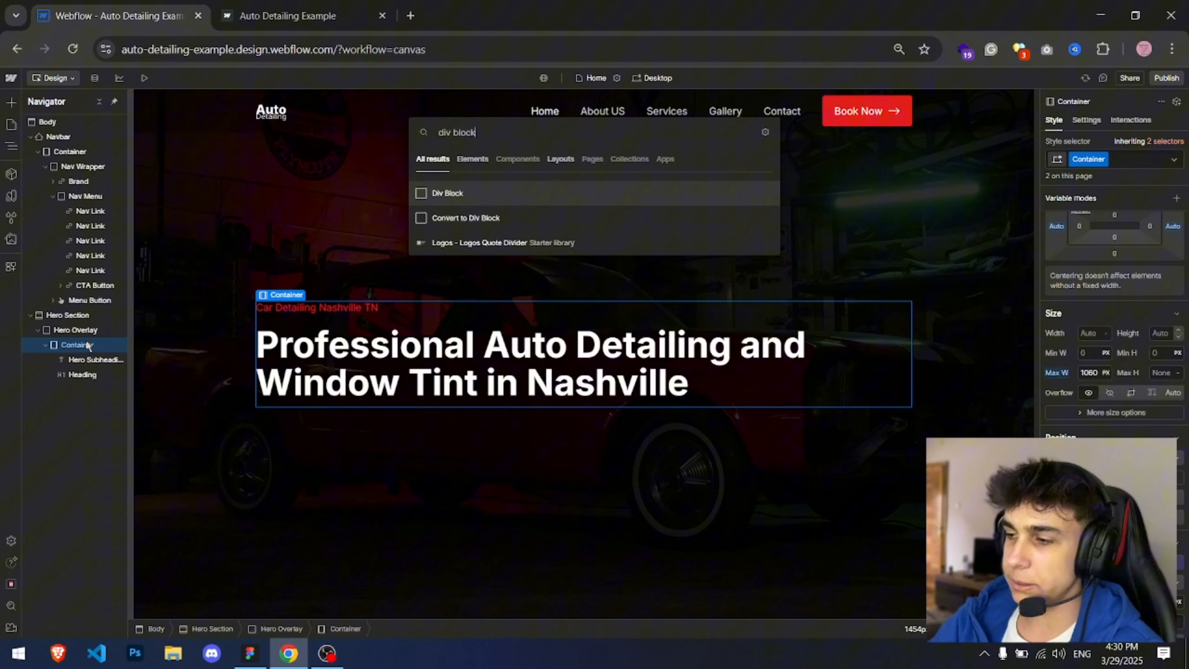
key("Return")
mouse_move(82, 390)
left_mouse_down()
mouse_move(80, 347)
mouse_move(80, 373)
left_mouse_up()
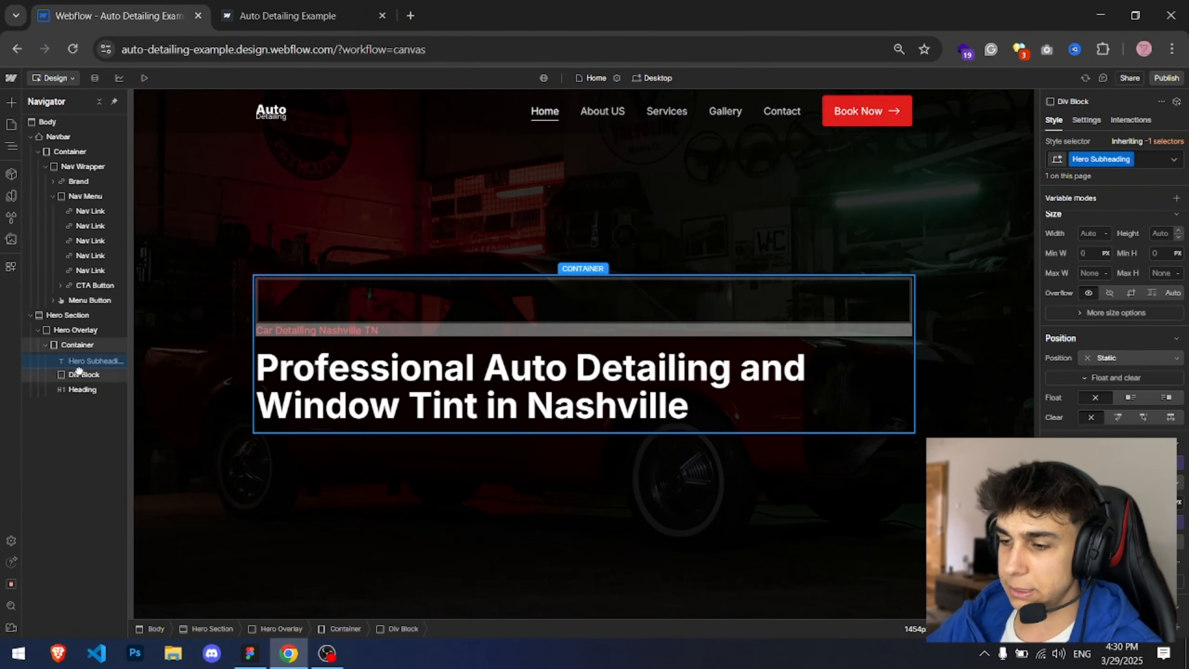
left_click(89, 360)
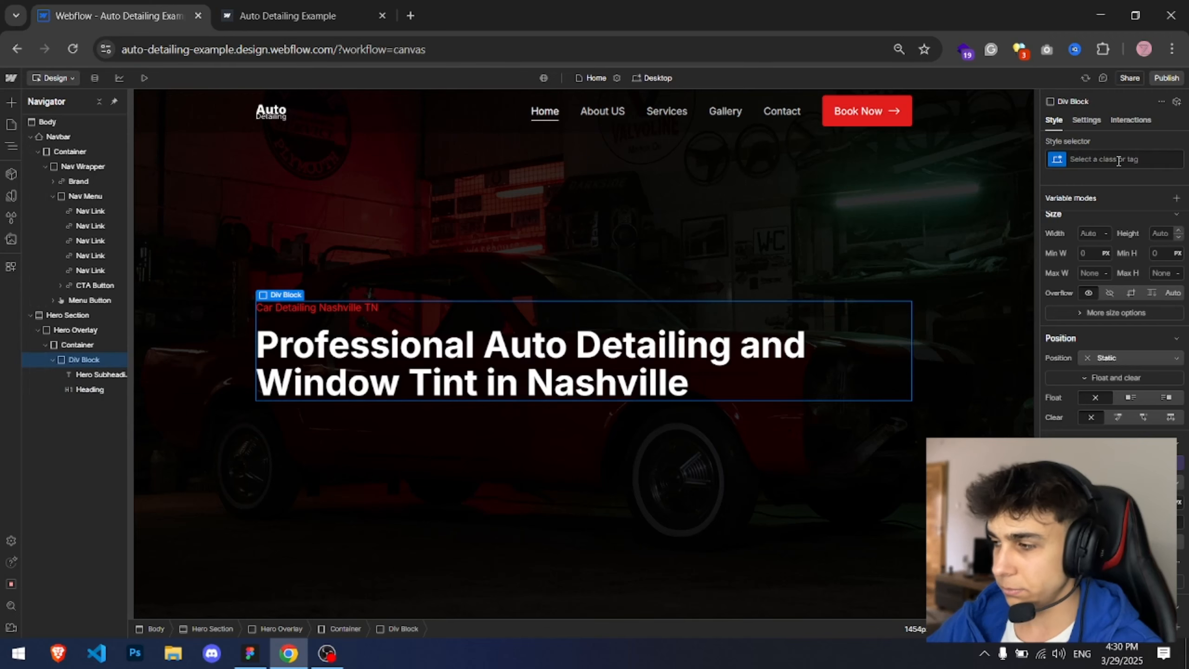
left_click(1165, 154)
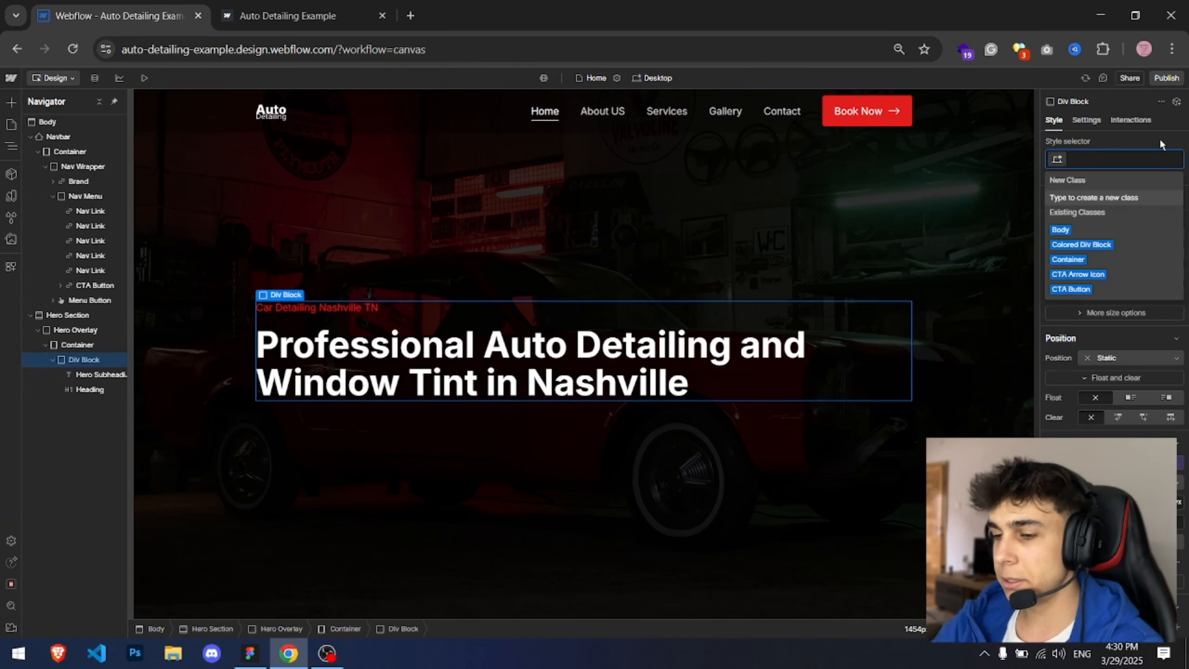
type("Hero Content w")
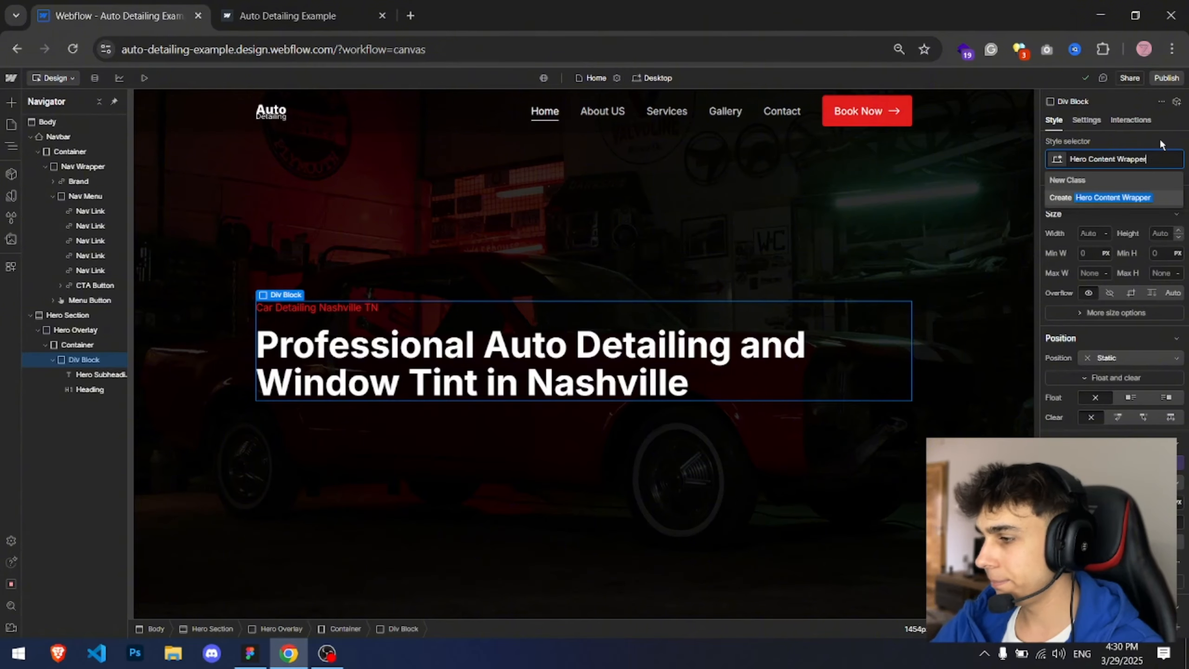
key("Return")
Step: Compare with the Figma heading width, then set the Hero Content Wrapper's max width to 700 px
key("alt+Tab")
key("minus")
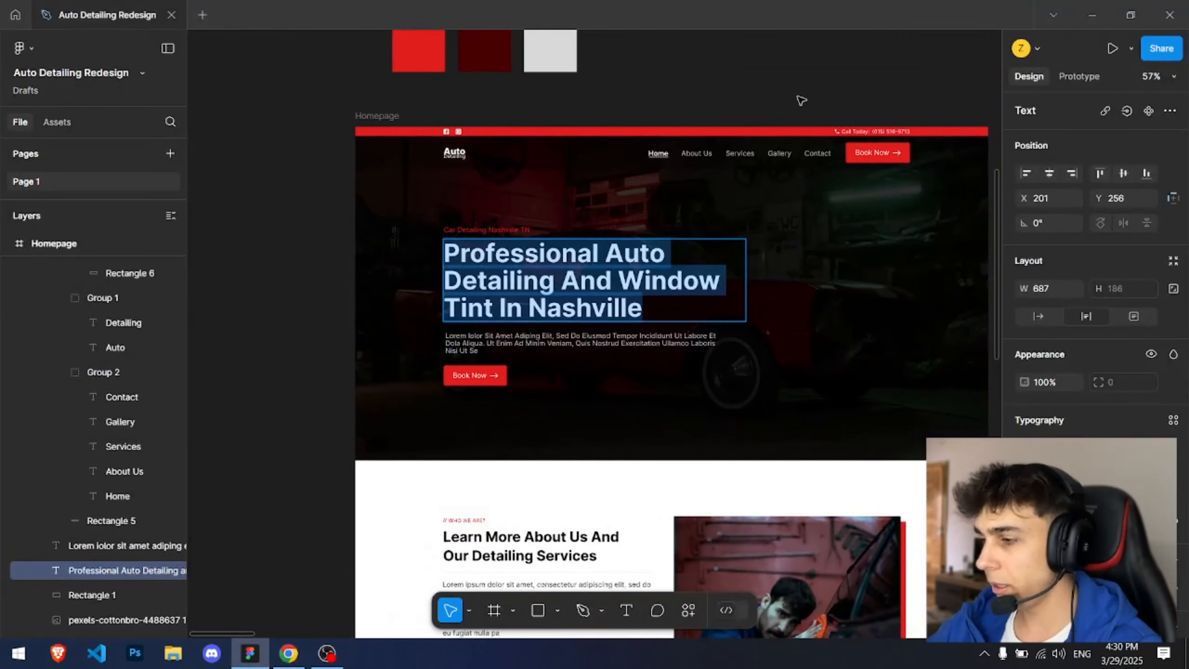
key("Escape")
scroll(651, 170, "right", 3)
key("alt+Tab")
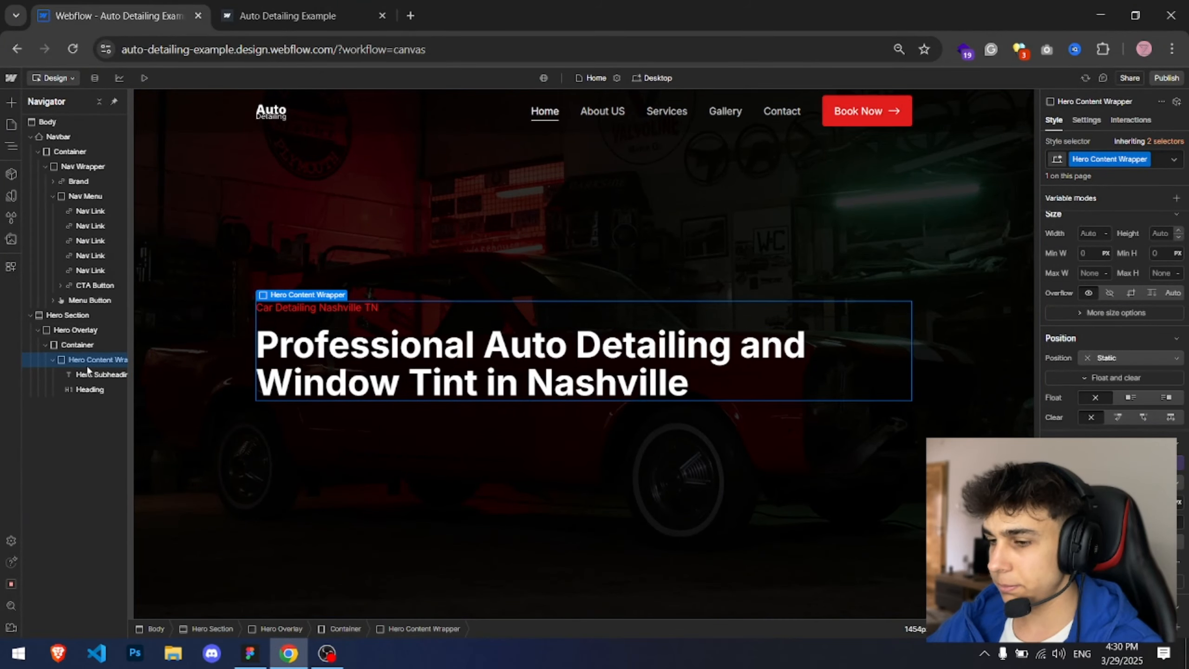
key("alt+Tab")
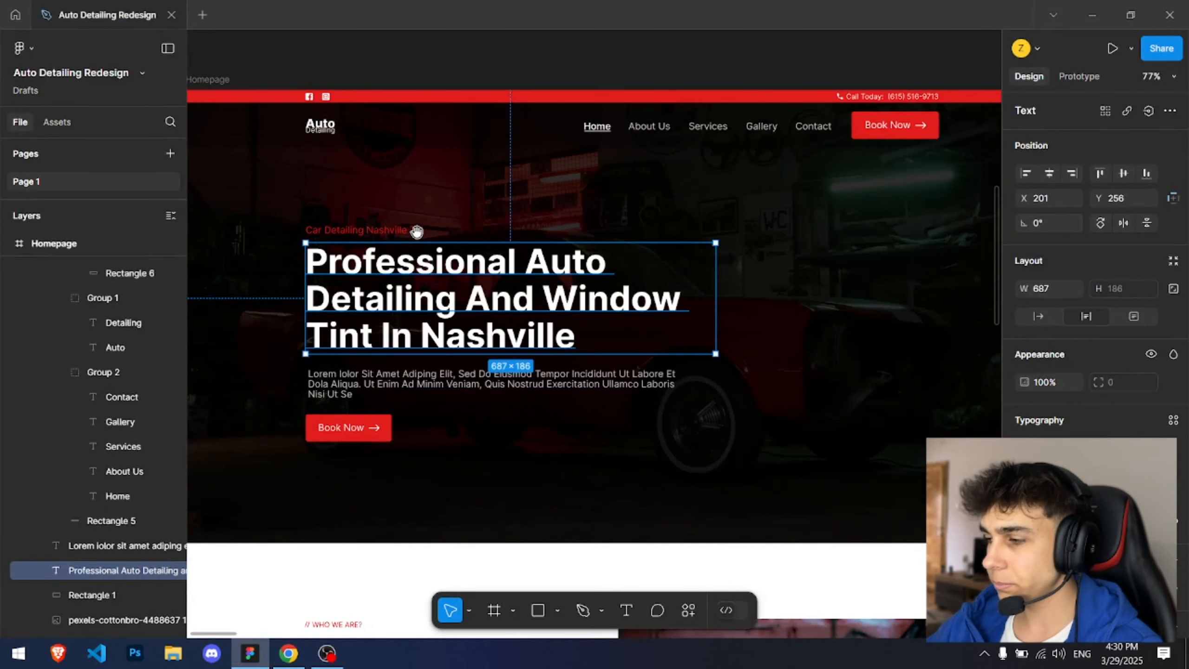
scroll(992, 213, "up", 1)
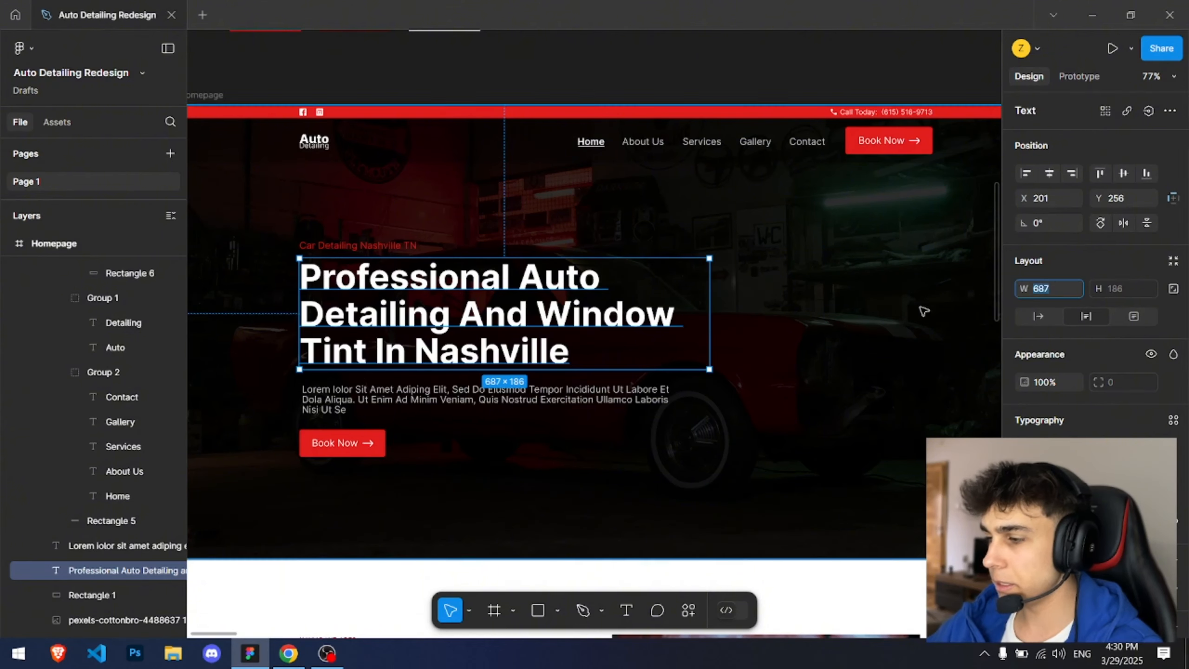
key("alt+Tab")
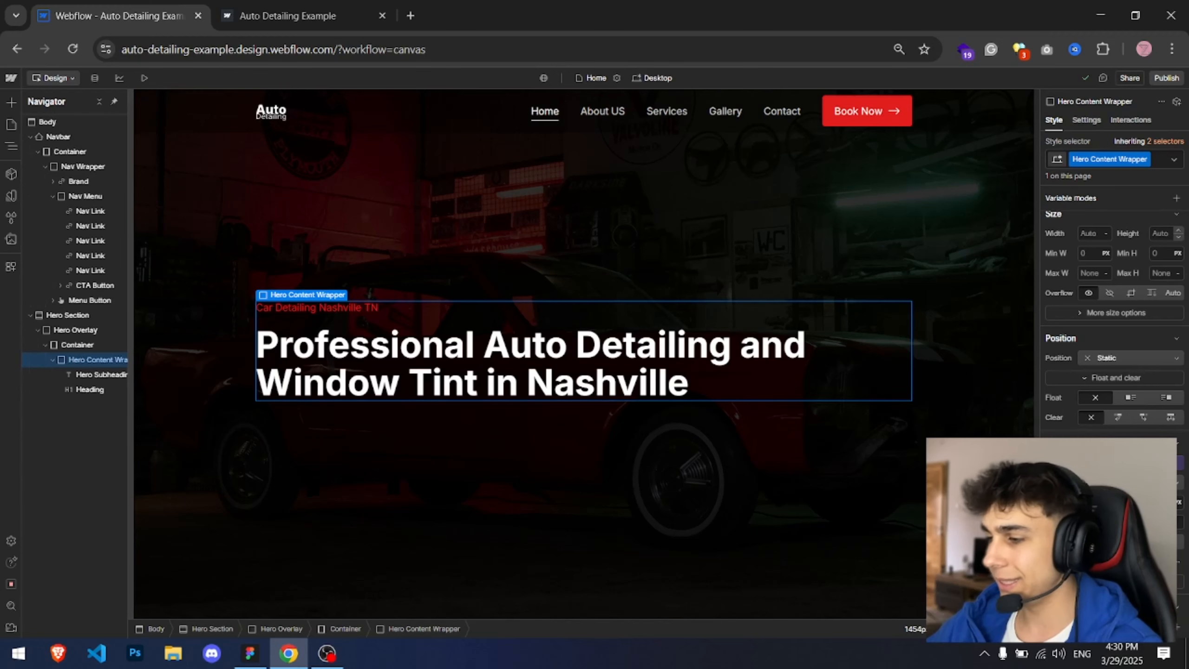
left_click(1089, 272)
type("1060")
key("Return")
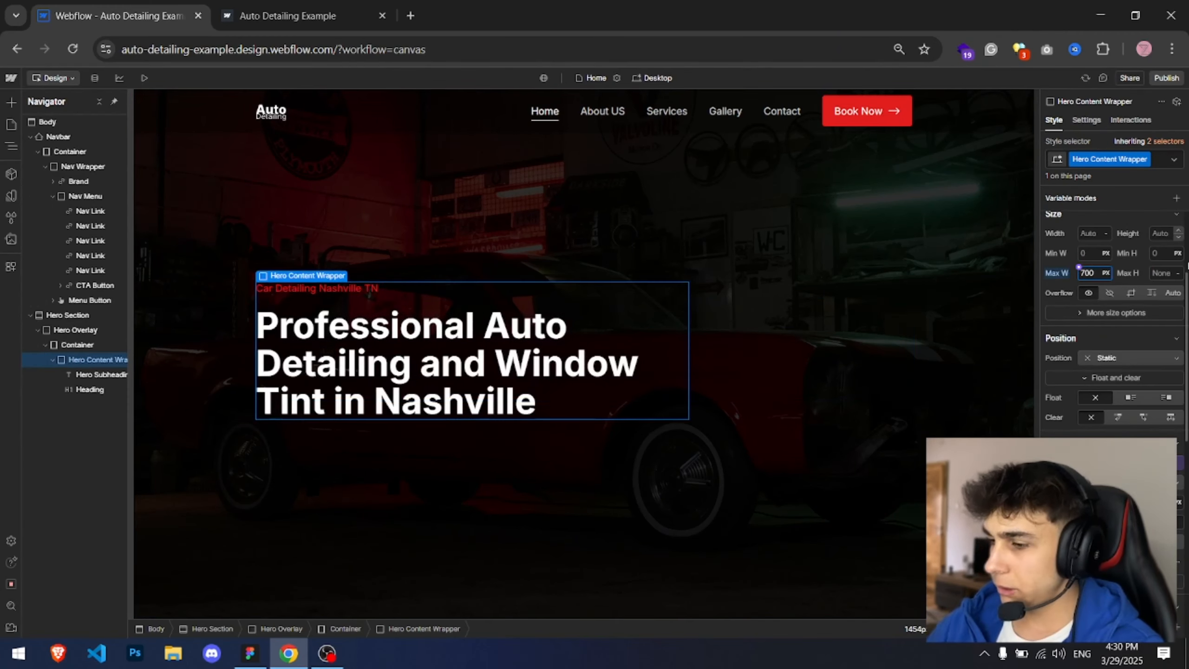
Step: Copy the hero description text from the Figma design
key("alt+Tab")
left_click_drag(458, 91, 530, 98)
key("alt+Tab")
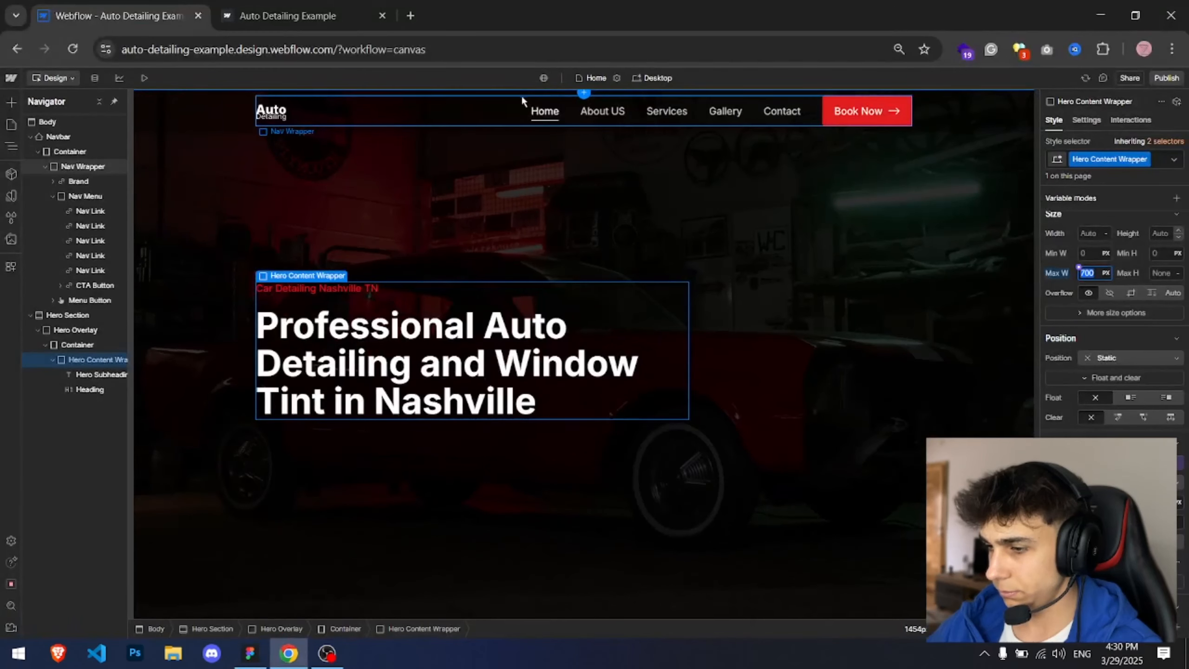
key("alt+Tab")
key("alt+Tab")
key("alt+Tab")
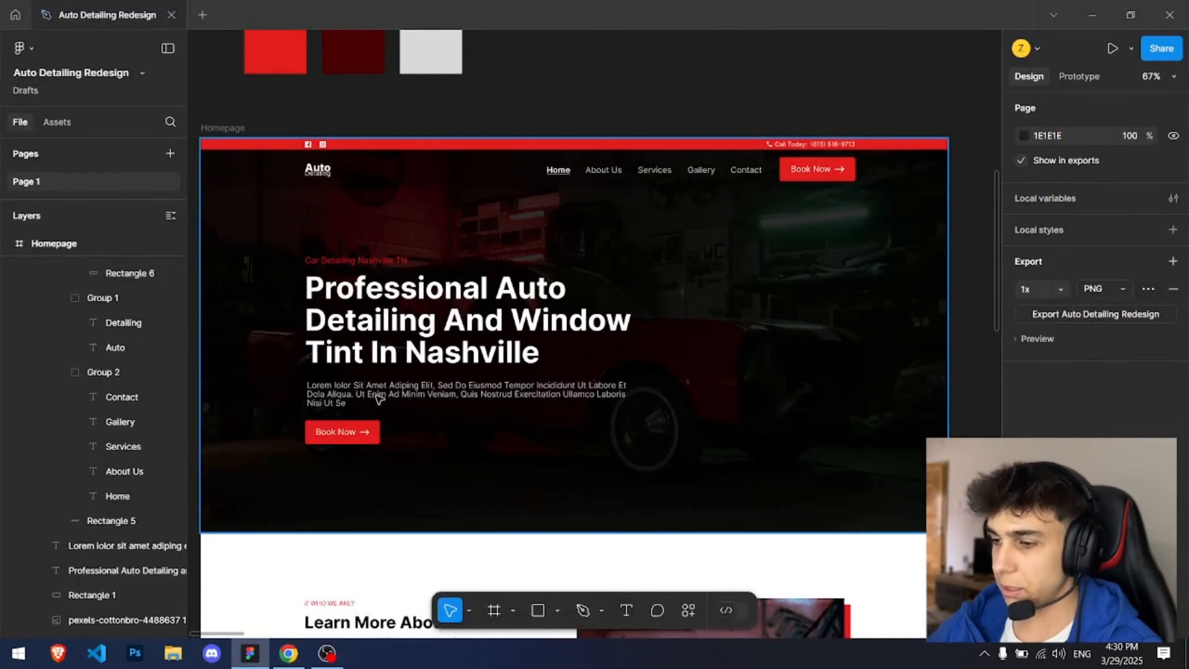
left_click(393, 387)
left_click(393, 387)
key("ctrl+a")
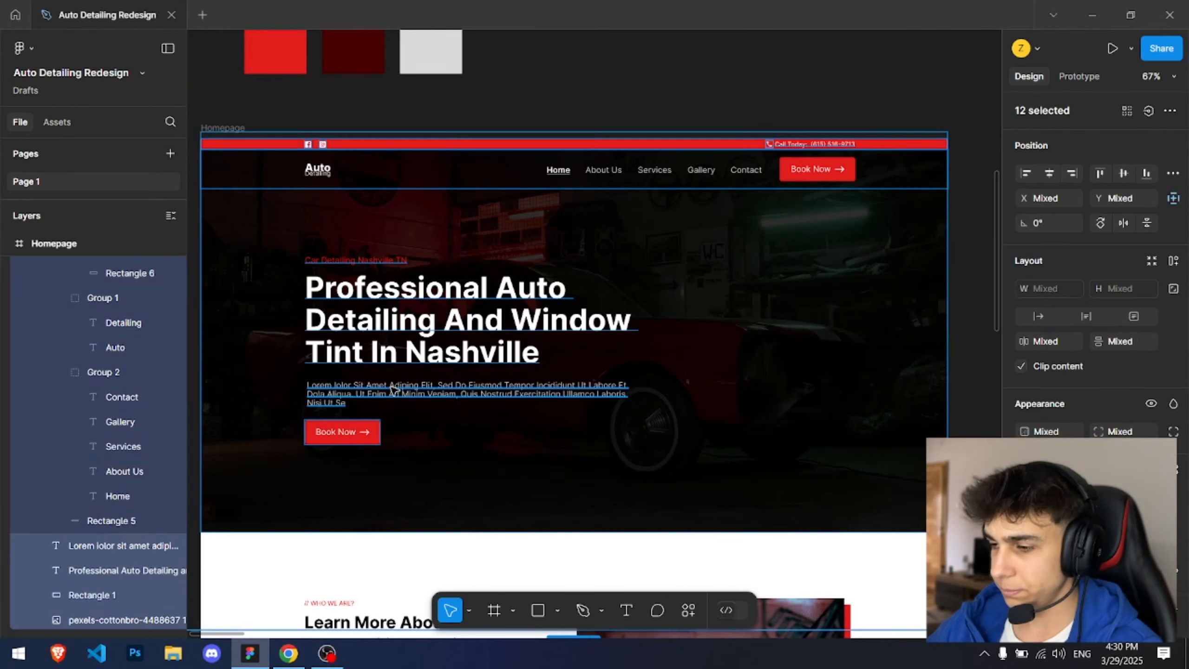
left_click(393, 388)
double_click(392, 389)
key("alt+Tab")
Step: Insert a Paragraph below the hero heading
left_click(375, 394)
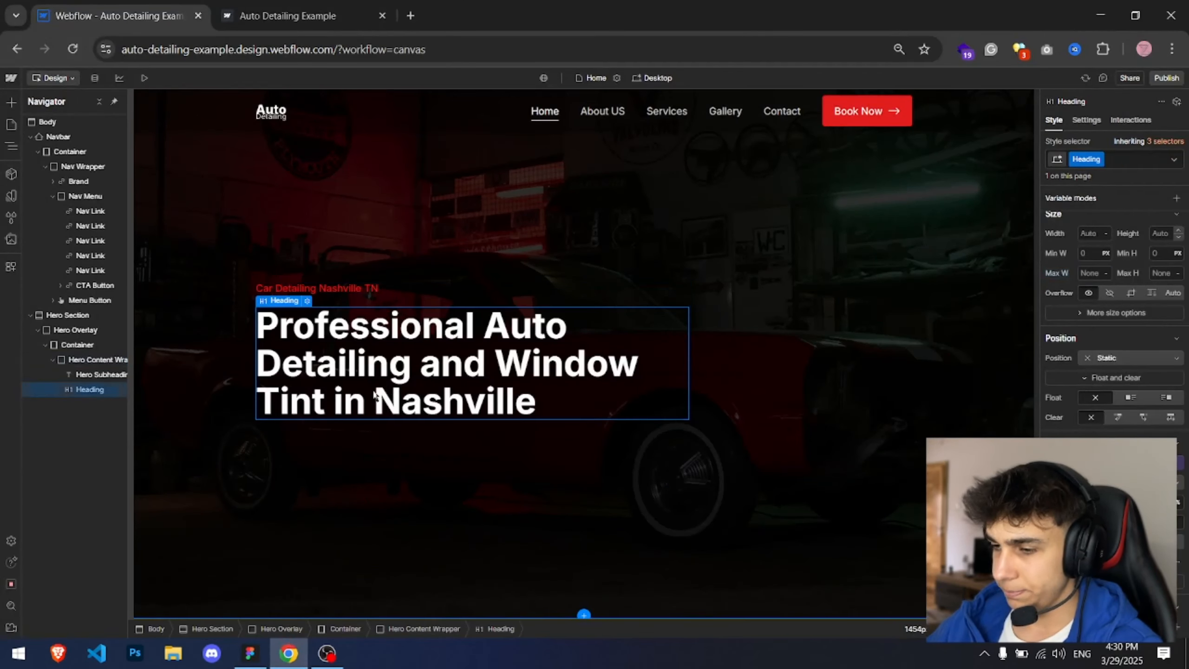
key("ctrl+k")
type("para")
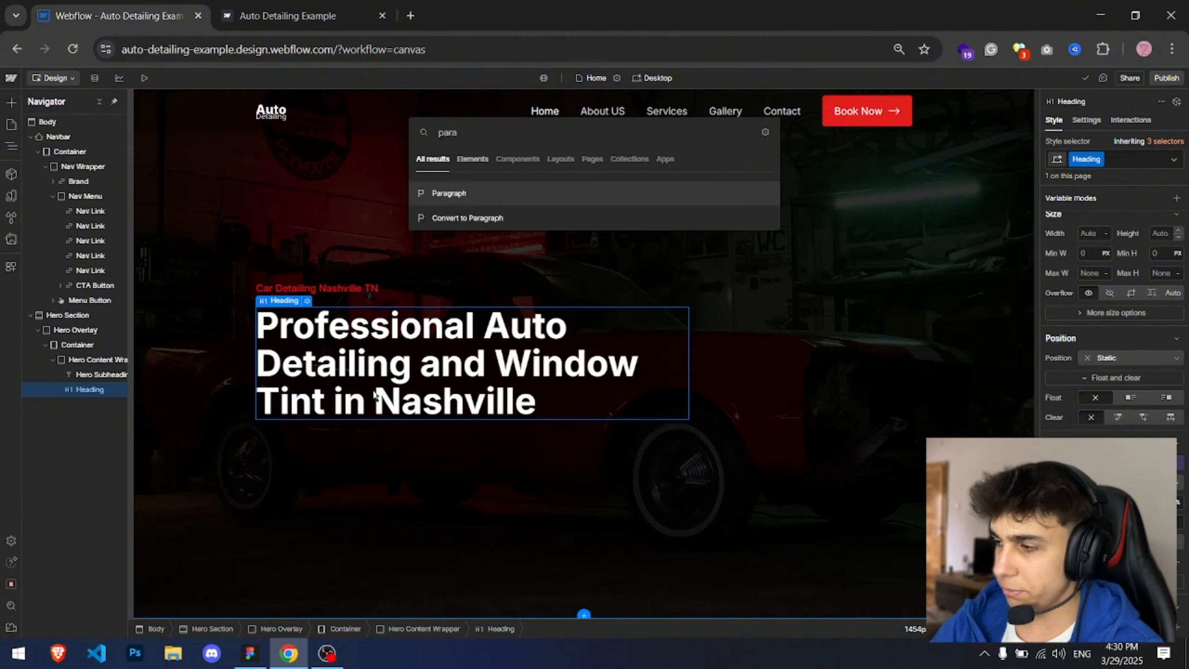
key("Return")
Step: Apply the class Main Heading 1 to the hero heading
left_click(101, 374)
left_click(90, 390)
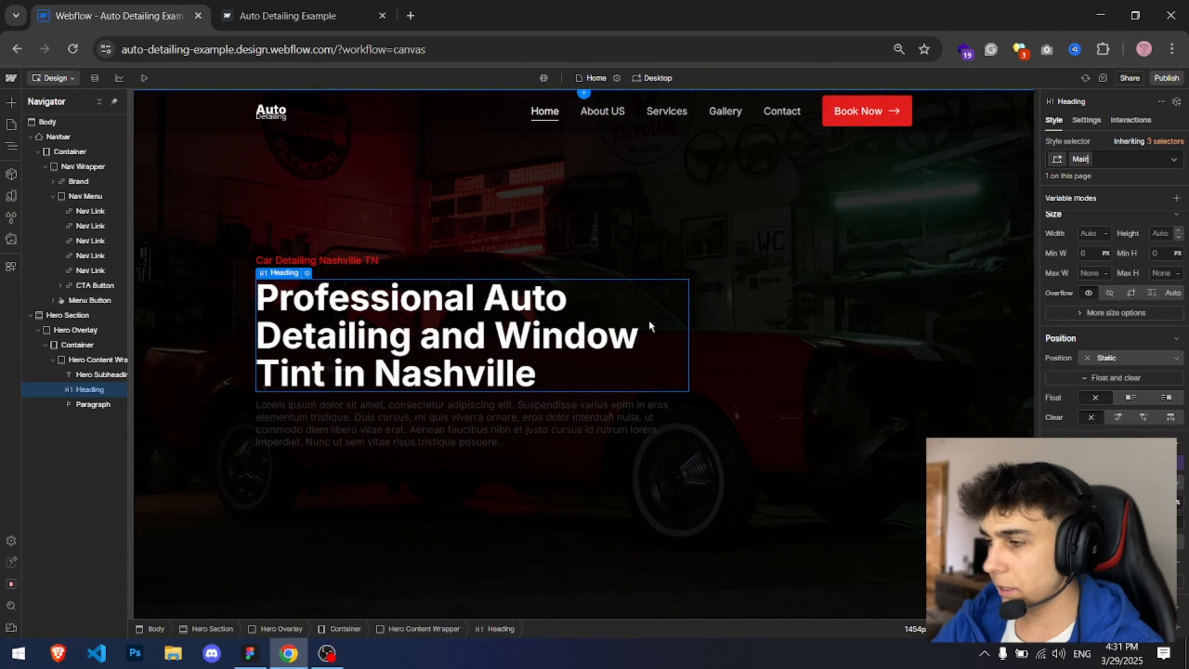
key("Return")
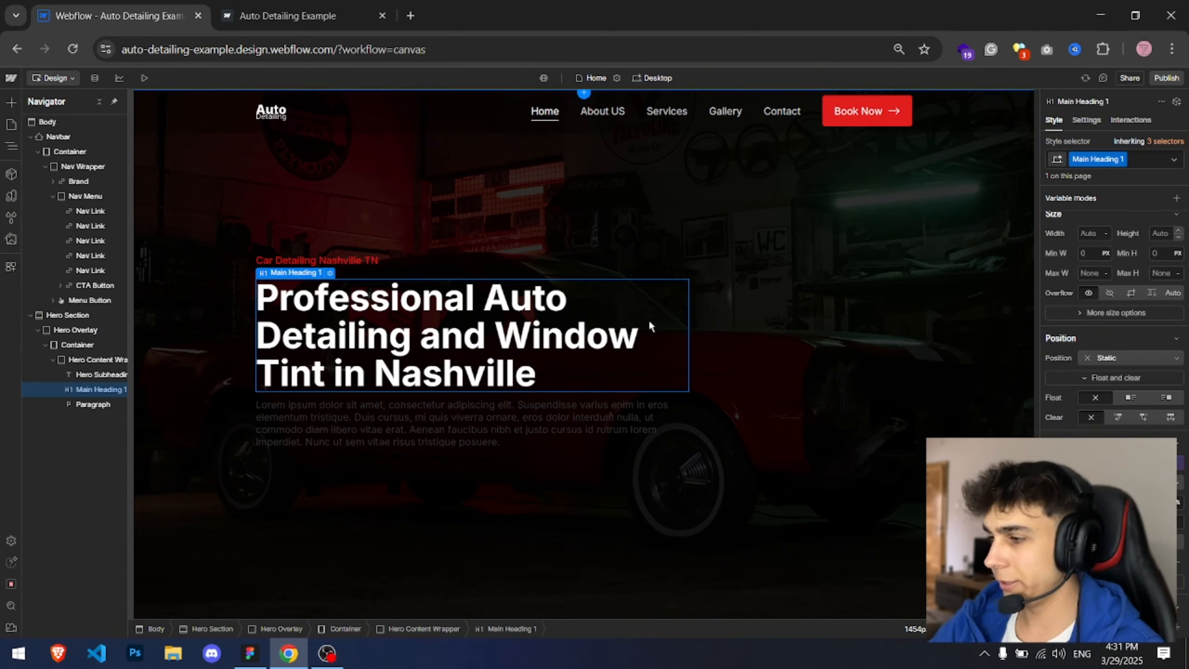
Step: Replace the paragraph's placeholder text with the copied description text
left_click(318, 404)
double_click(320, 404)
type("Lorem iolor sit amet adiping elit, sed do eiusmod tempor incididunt ut labore et dola aliqua. Ut enim ad minim veniam, quis nostrud exercitation ullamco laboris nisi ut se")
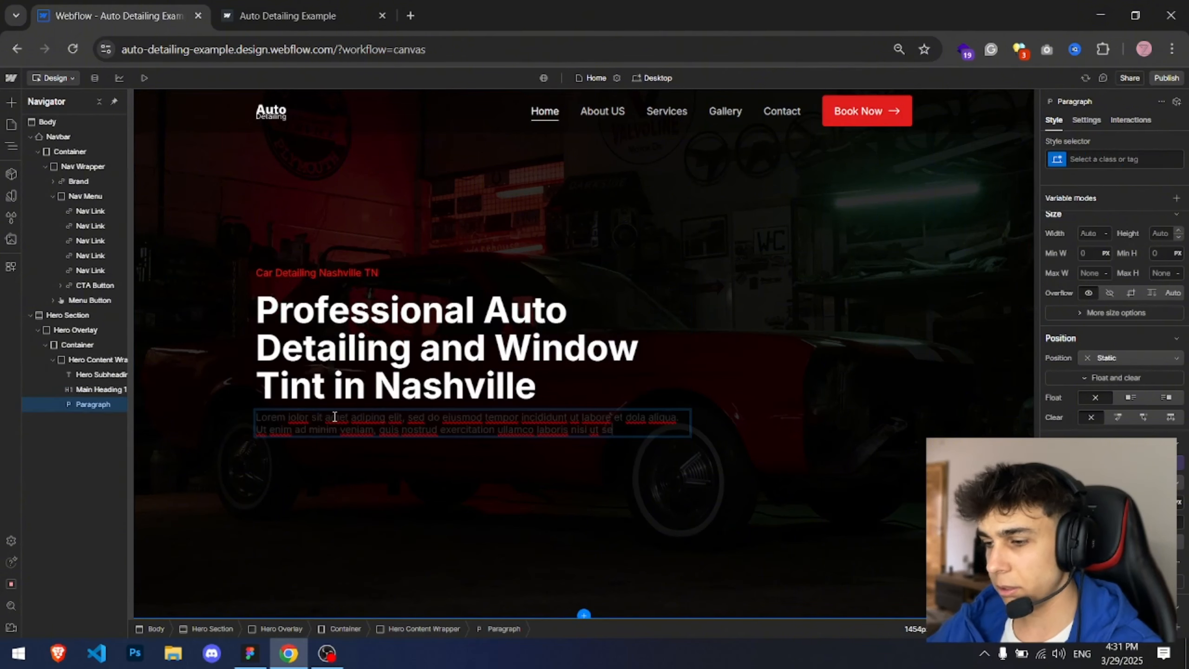
Step: Give the paragraph a new class named Hero Description
left_click(157, 404)
left_click(1104, 161)
type("Hero Descr")
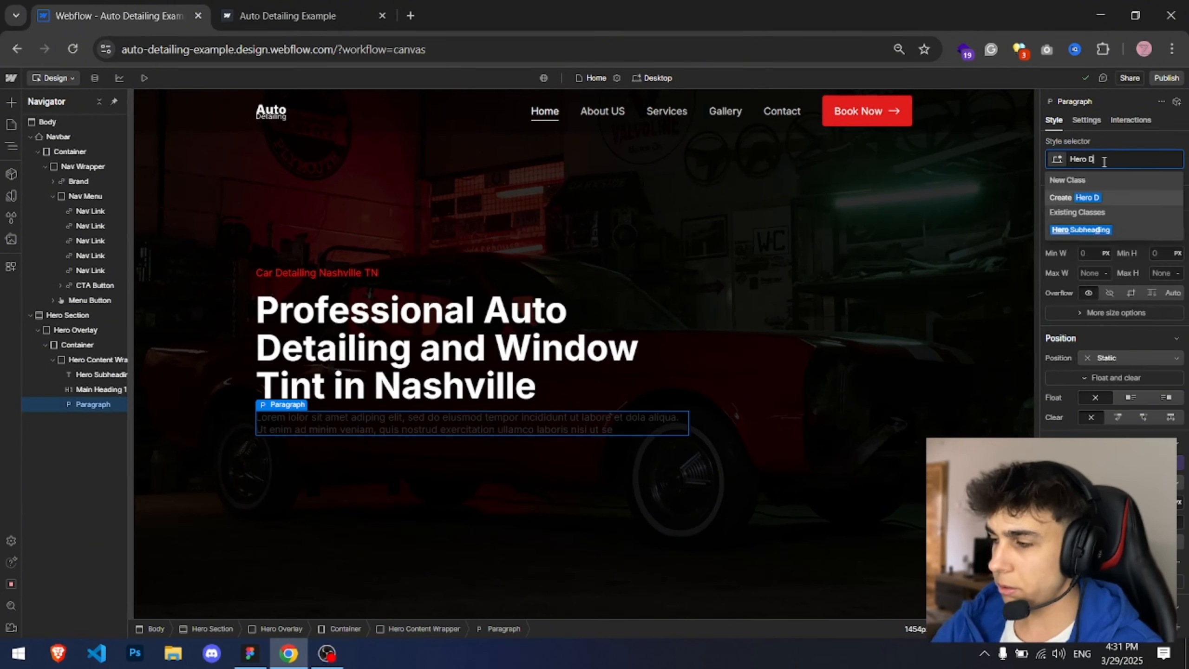
key("BackSpace")
key("BackSpace")
key("BackSpace")
key("BackSpace")
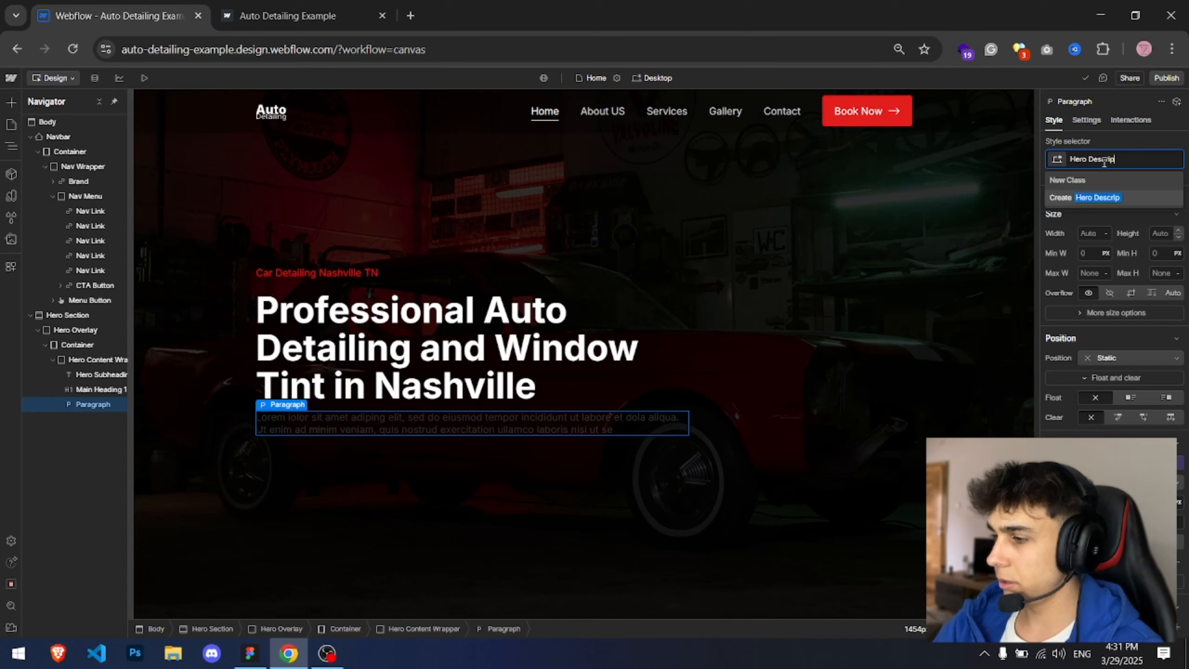
key("BackSpace")
key("BackSpace")
key("BackSpace")
key("BackSpace")
key("BackSpace")
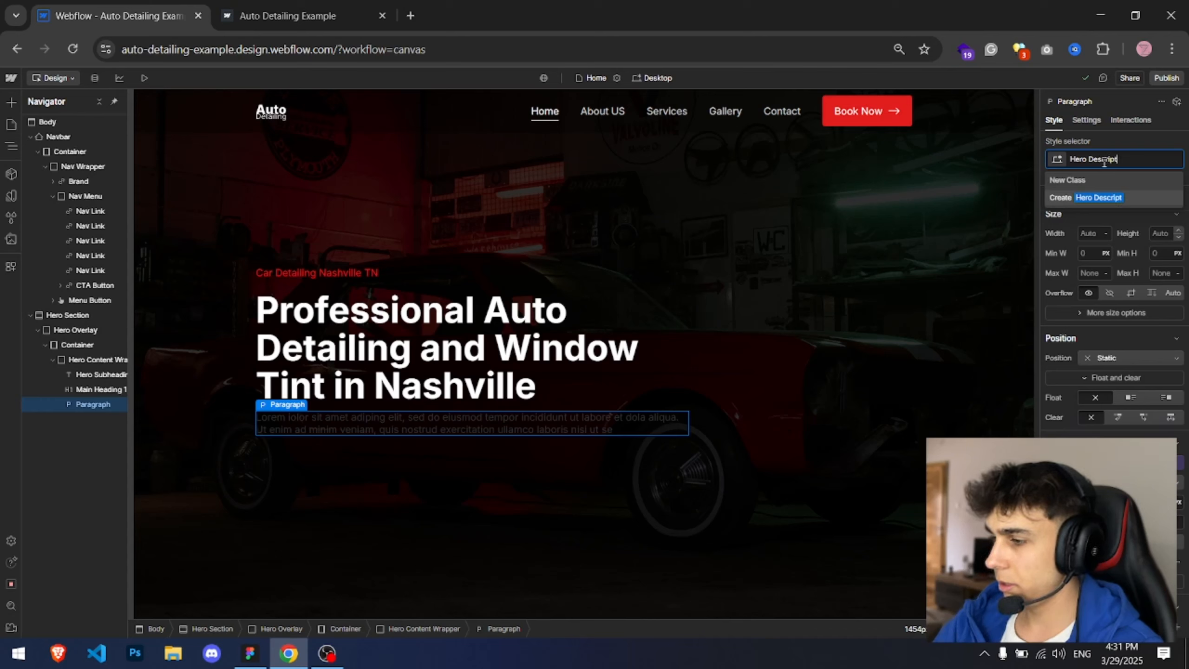
type("iption")
key("Return")
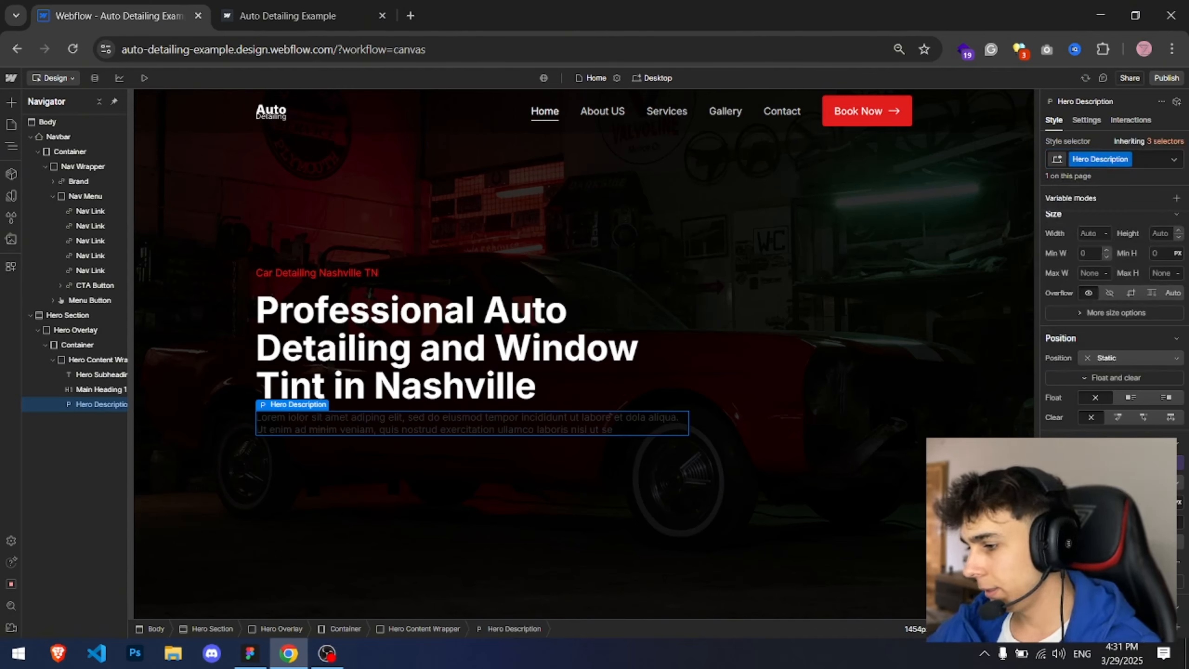
Step: Set the hero description's text color to white
left_click(1084, 521)
left_click_drag(1053, 377, 1045, 321)
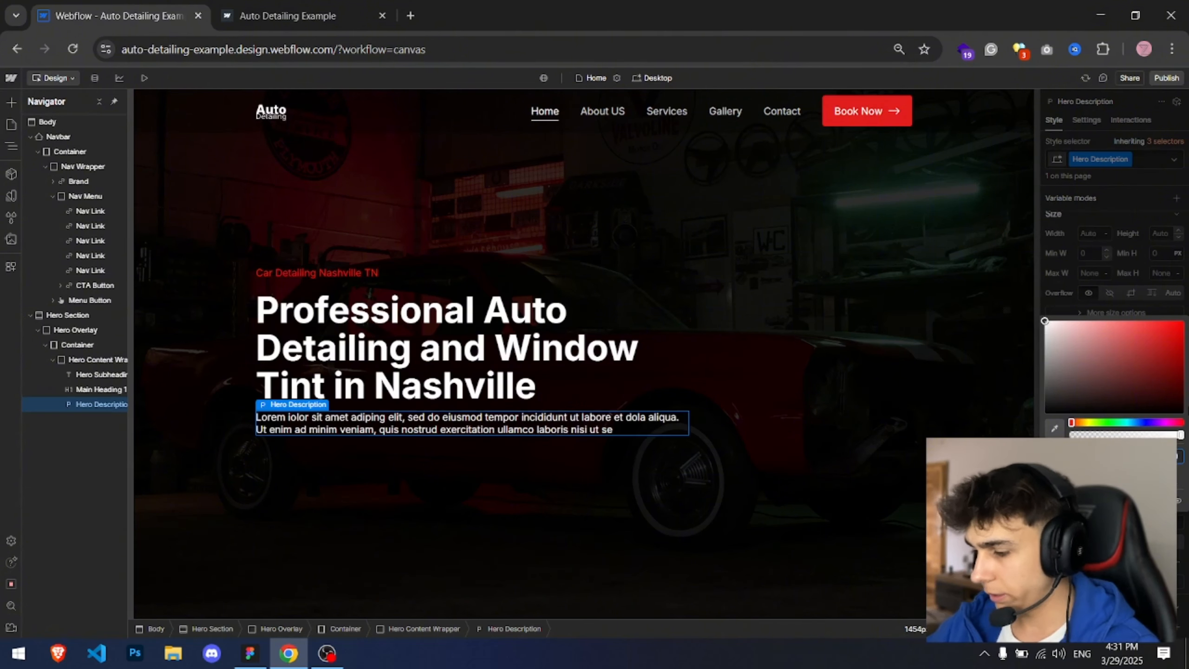
key("alt+Tab")
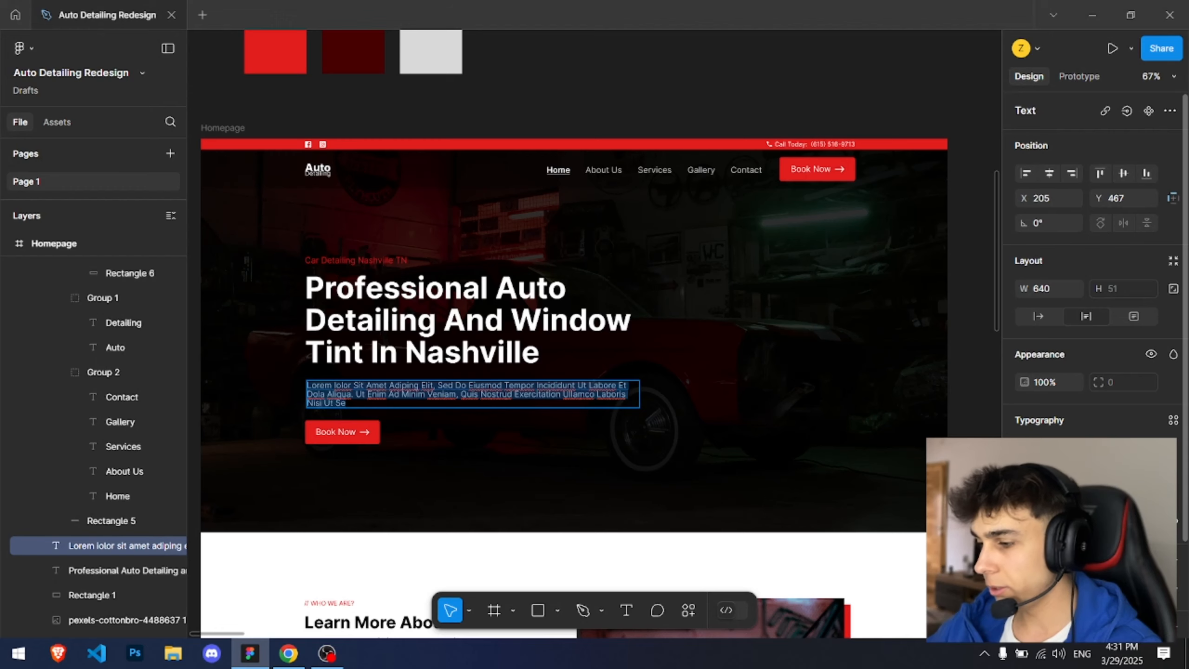
key("alt+Tab")
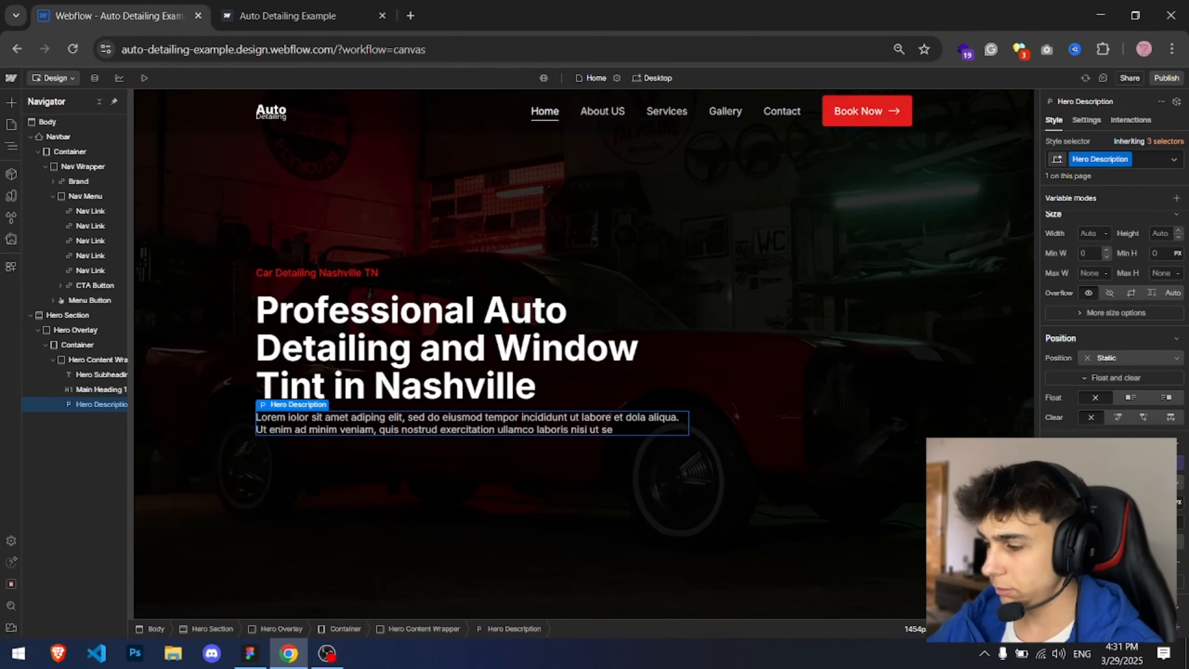
key("Return")
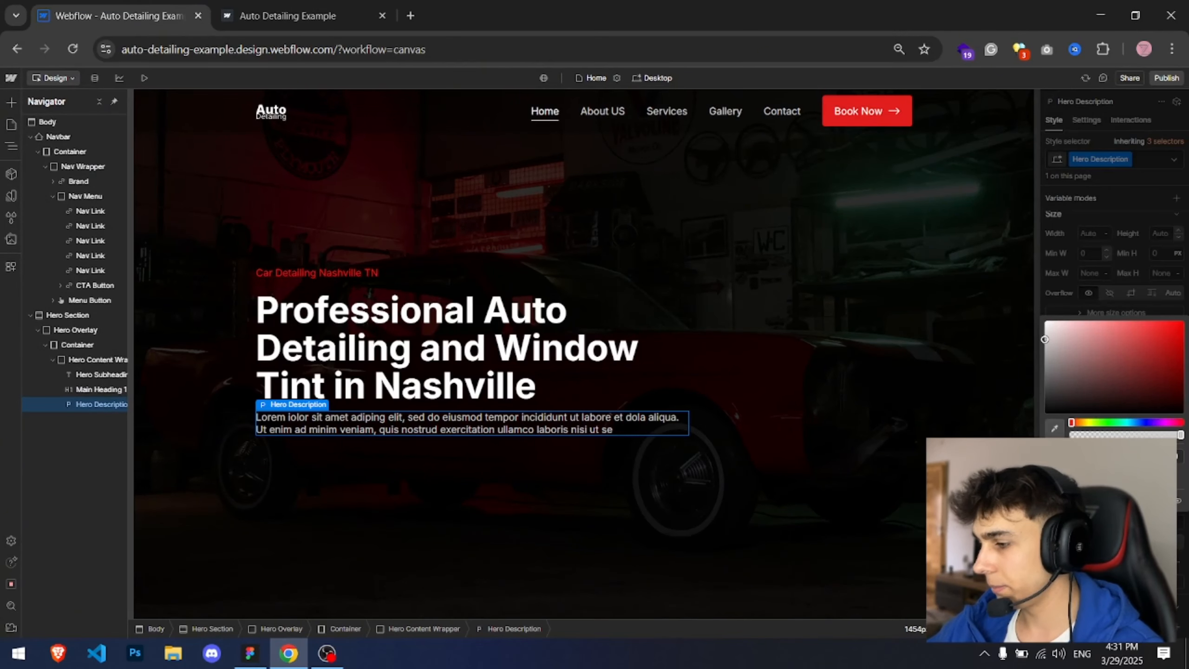
Step: Set the hero heading's bottom margin to 10 px
left_click(780, 393)
left_click(780, 394)
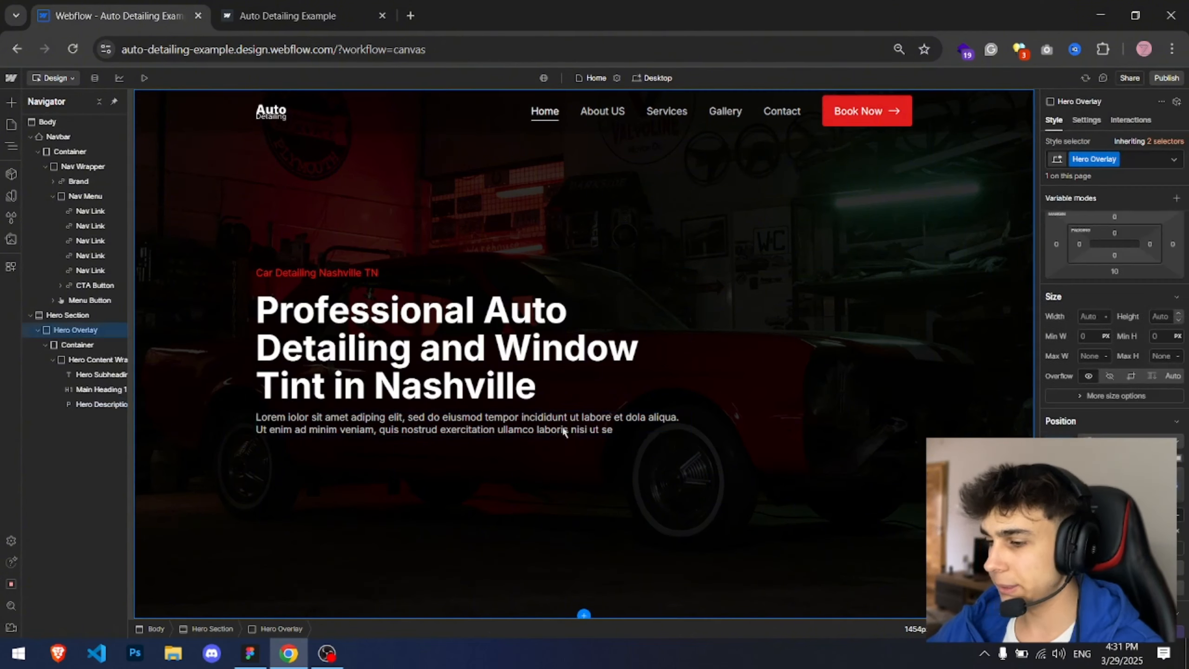
key("alt+Tab")
key("alt+Tab")
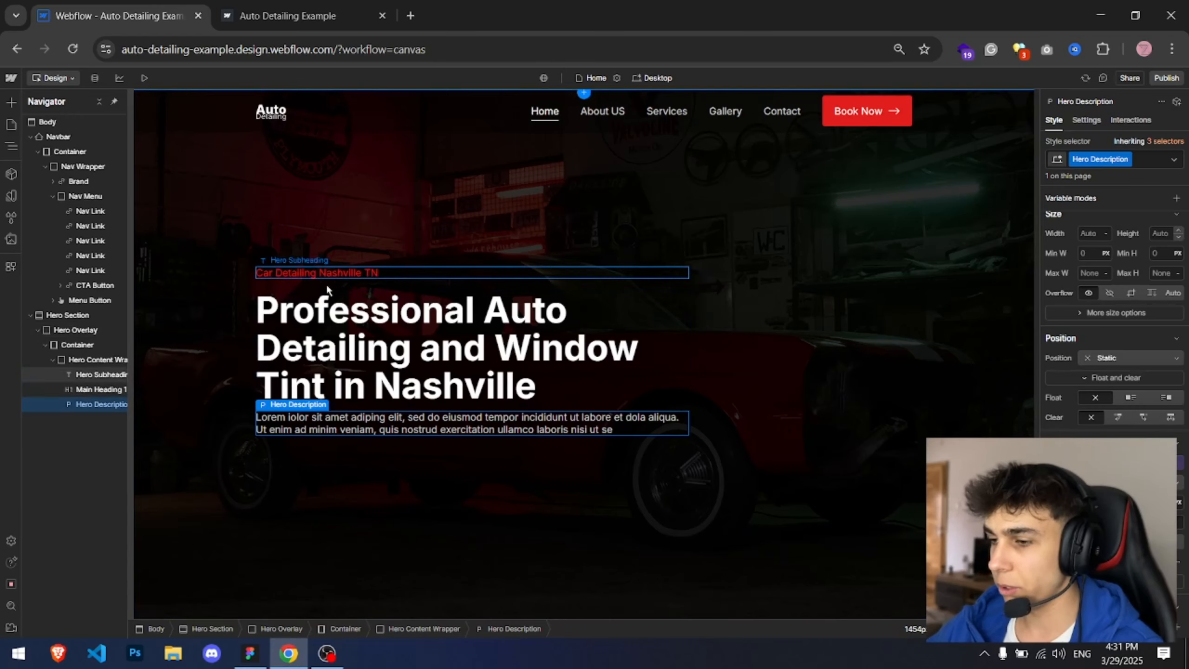
left_click(326, 299)
left_click(1113, 289)
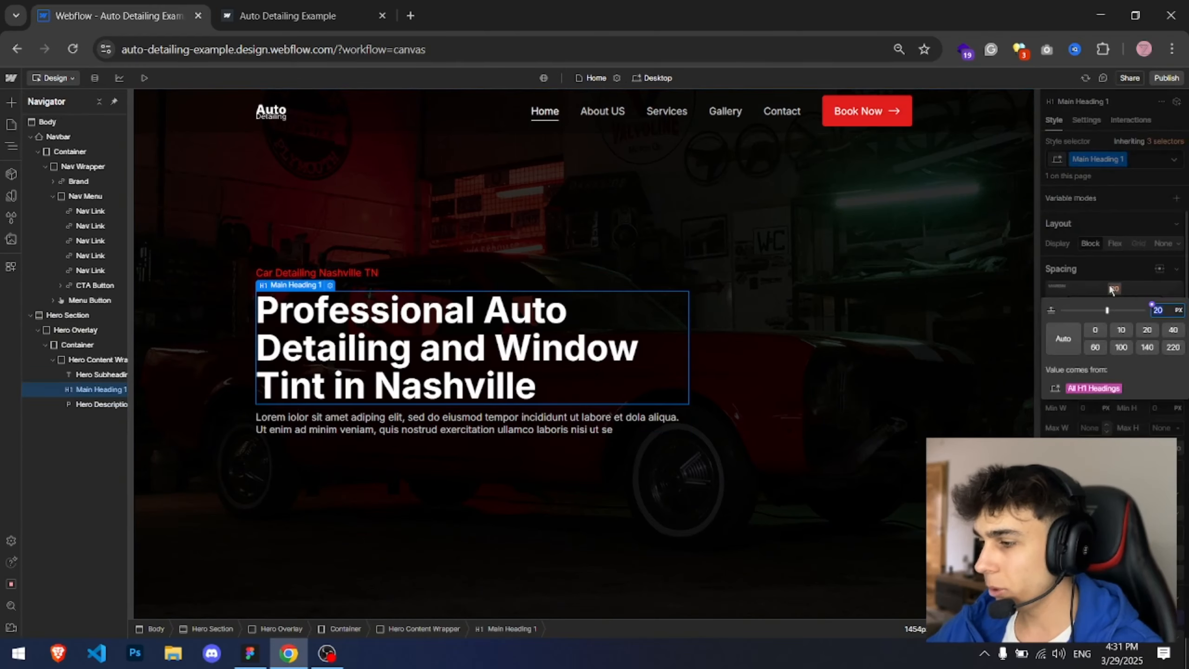
left_click(1119, 330)
left_click(1101, 330)
left_click(1011, 348)
Step: Check the Figma spacing and set the hero heading's bottom margin to 30 px
key("alt+Tab")
key("alt+Tab")
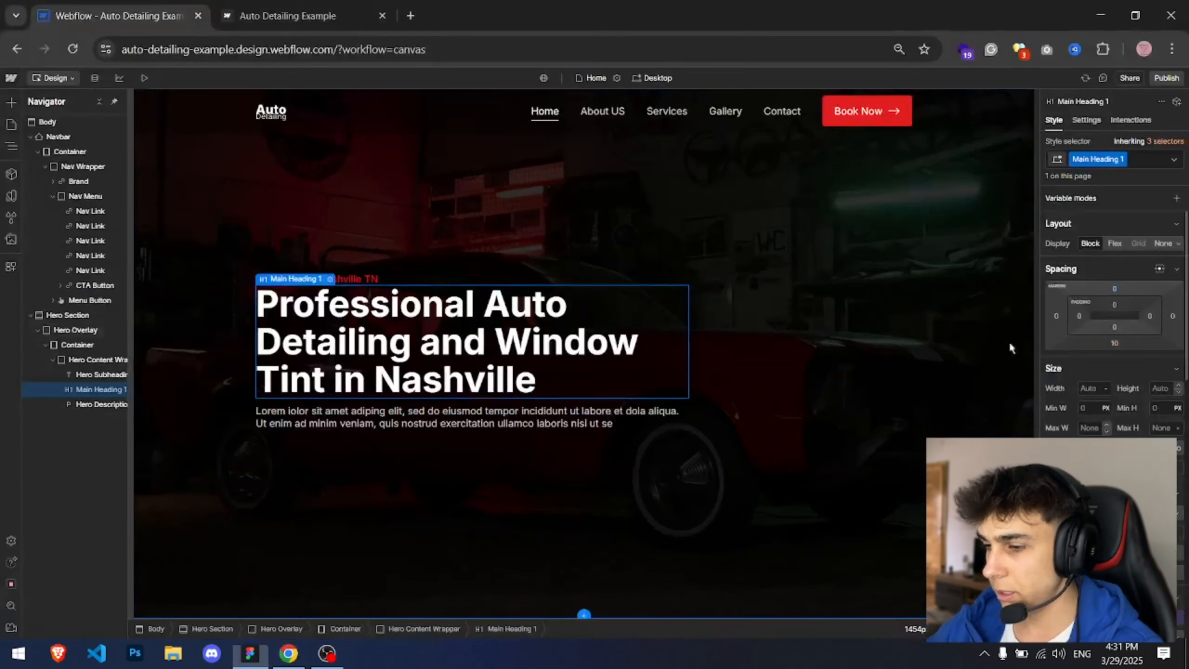
left_click(1115, 343)
left_click(1150, 385)
left_click(1170, 385)
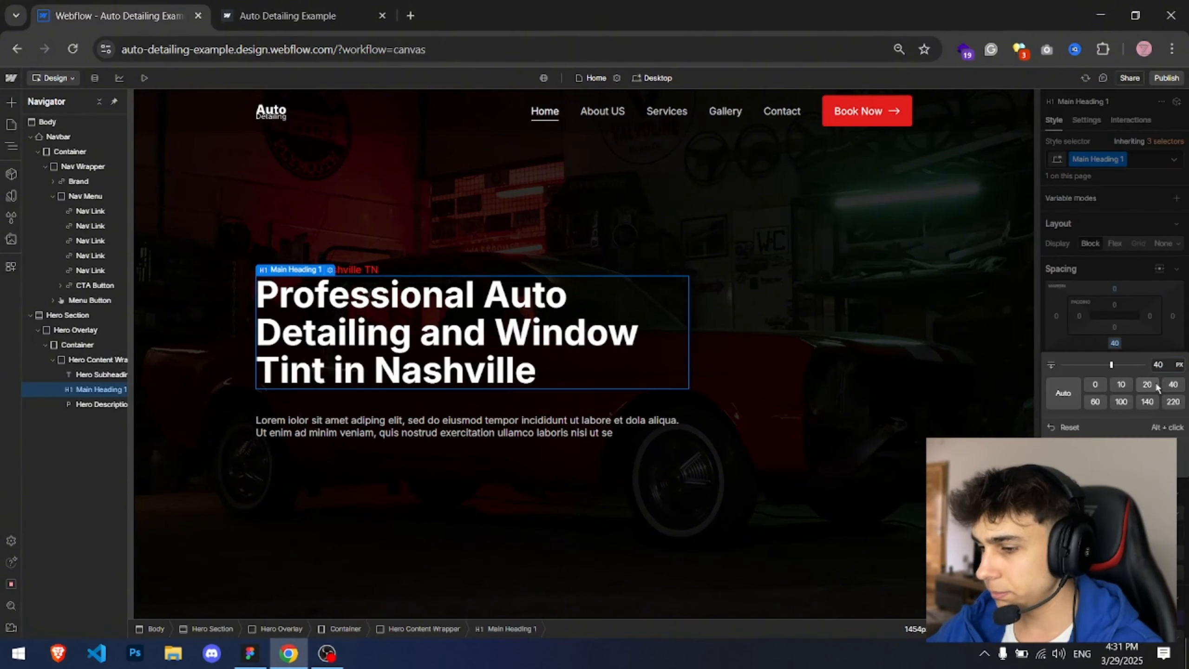
left_click(1158, 365)
type("30")
key("Return")
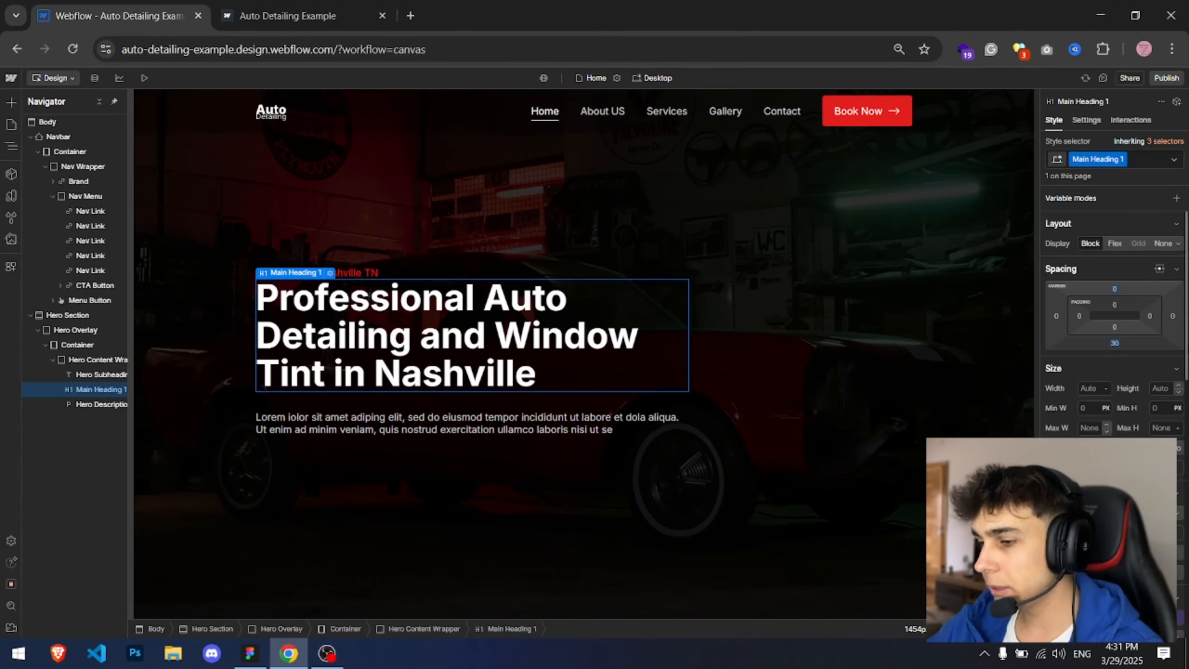
Step: Copy the navbar's Book Now button and paste it below the hero description
left_click(886, 108)
key("ctrl+c")
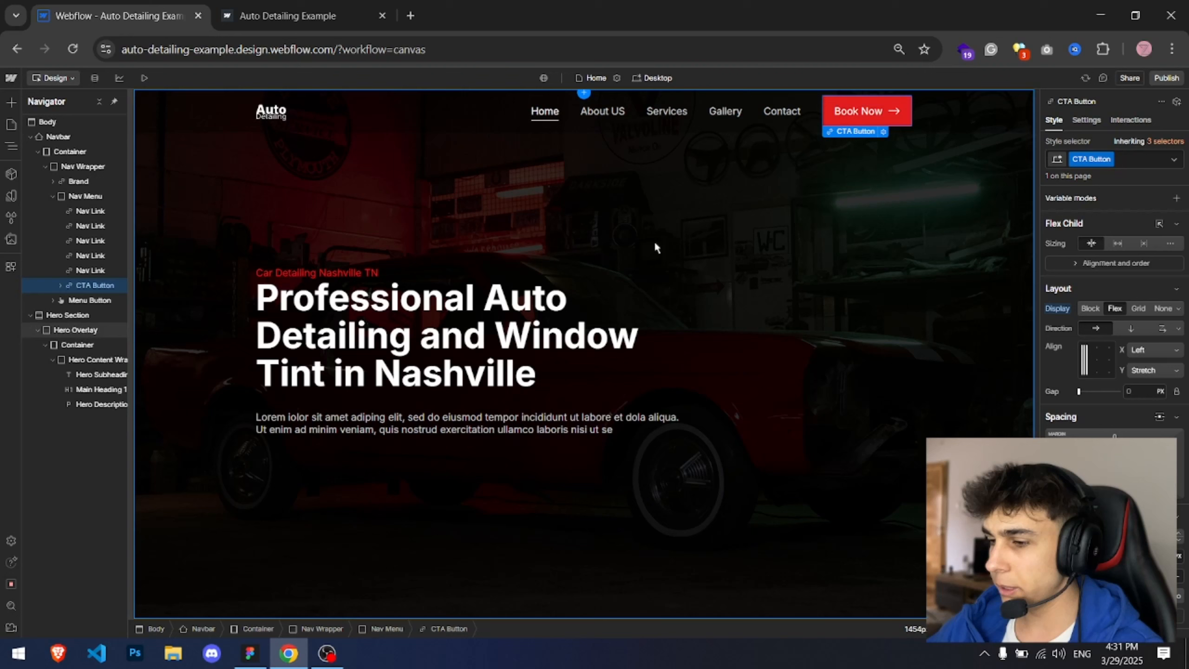
left_click(348, 421)
key("ctrl+v")
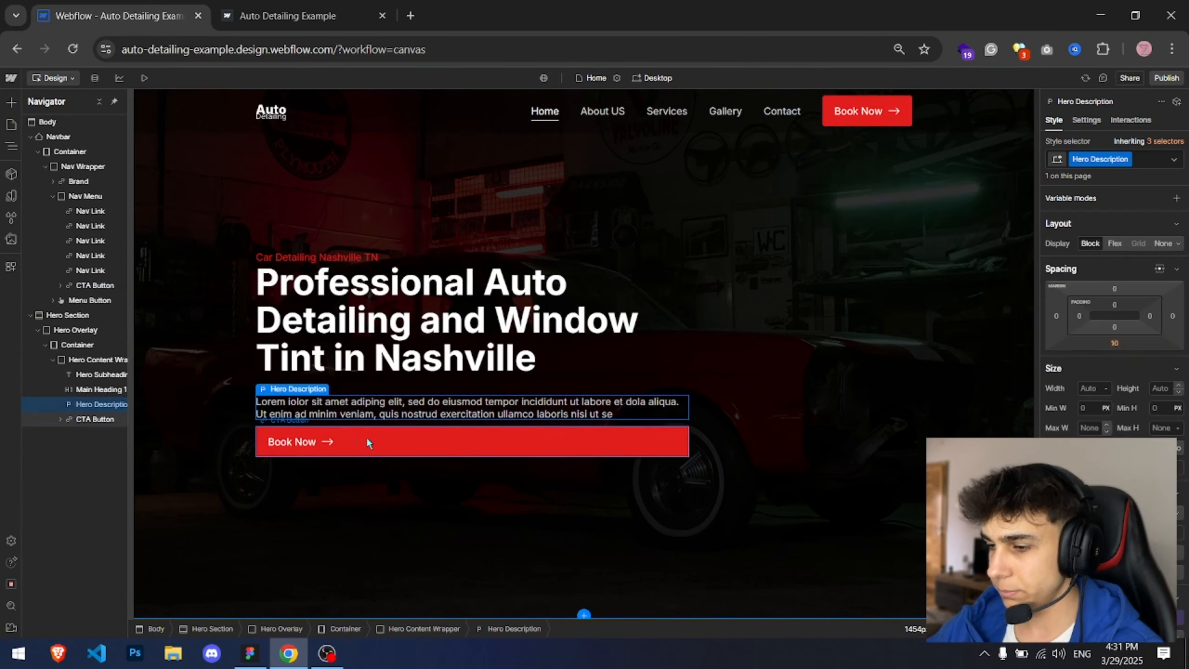
Step: Set the hero Book Now button's display to inline-flex
left_click(365, 436)
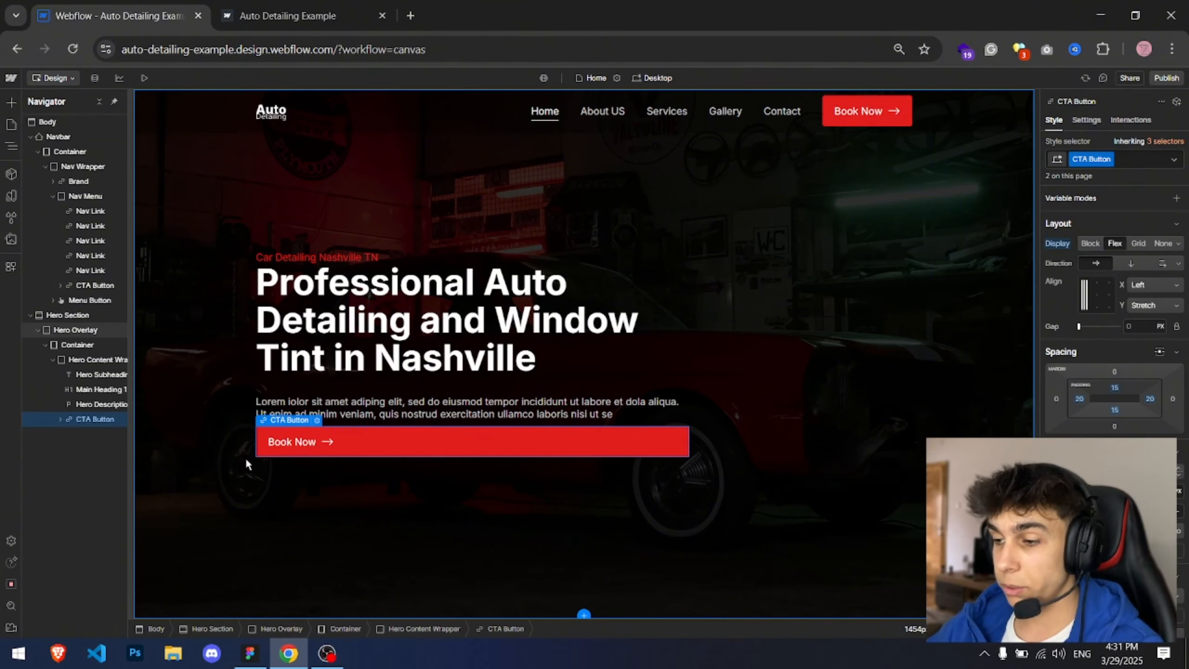
left_click(1179, 245)
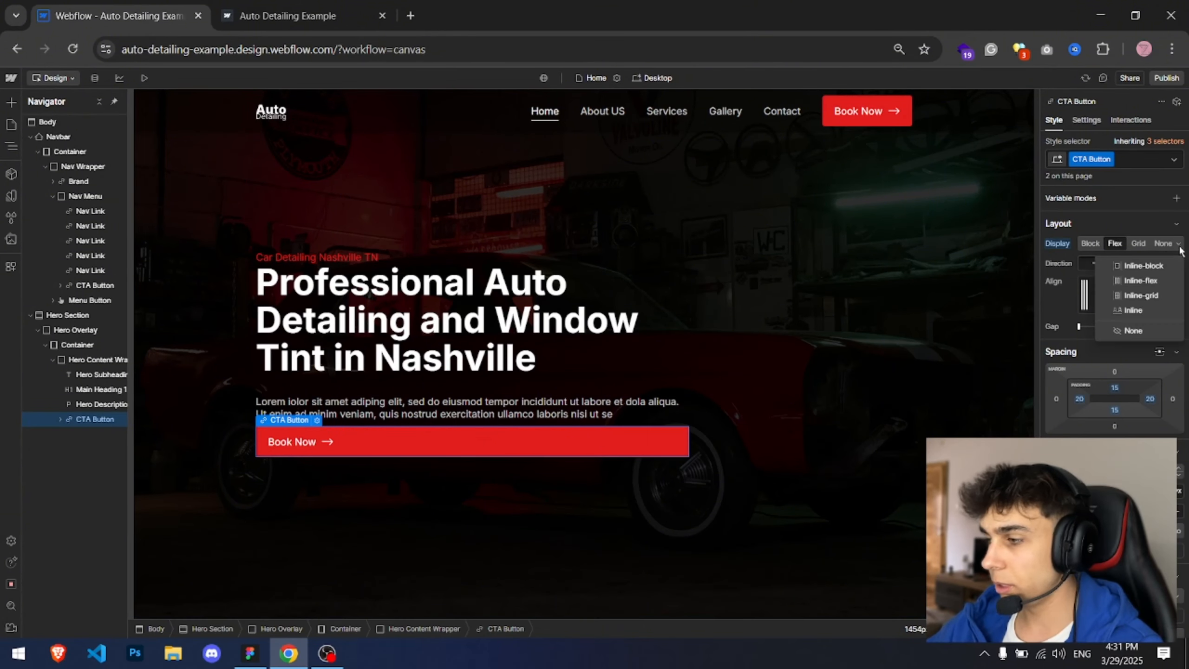
left_click(1145, 280)
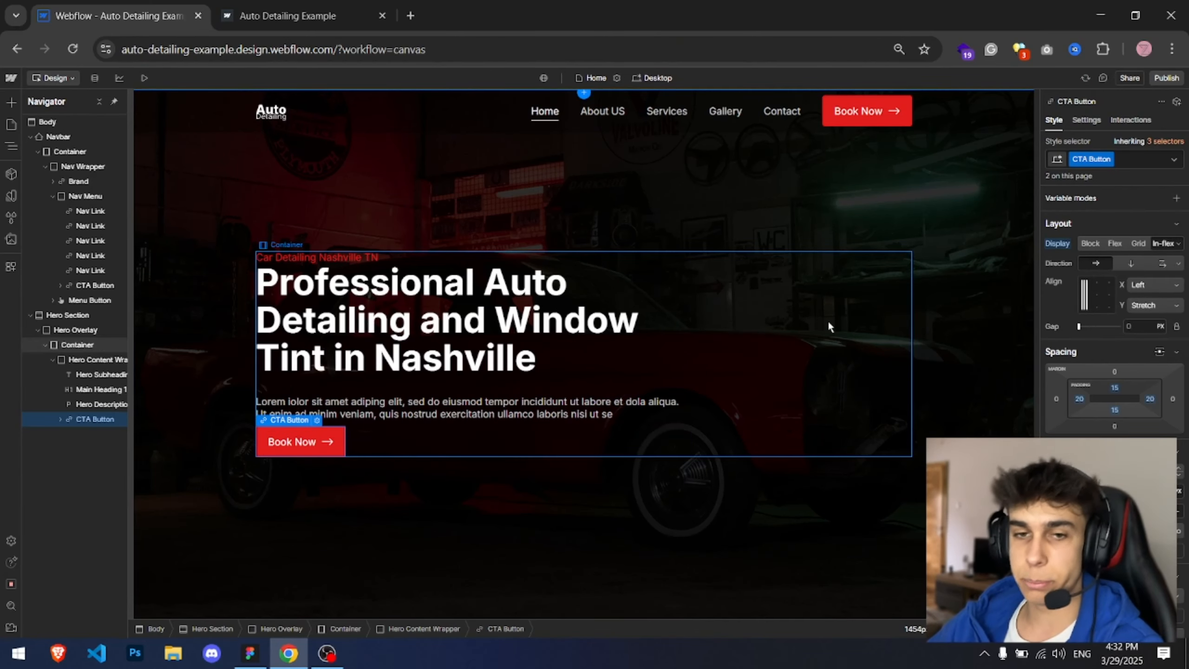
Step: Compare the hero section's layout with the Figma design
key("alt+Tab")
left_click_drag(819, 281, 833, 316)
key("Tab")
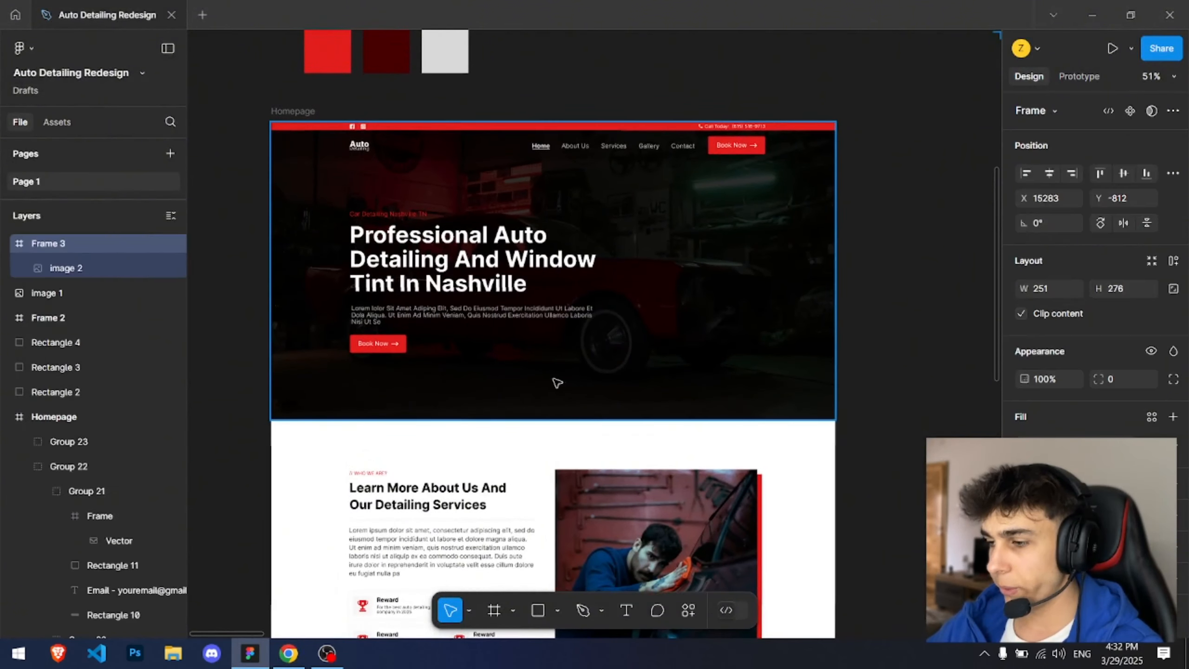
key("alt+Tab")
left_click(559, 401)
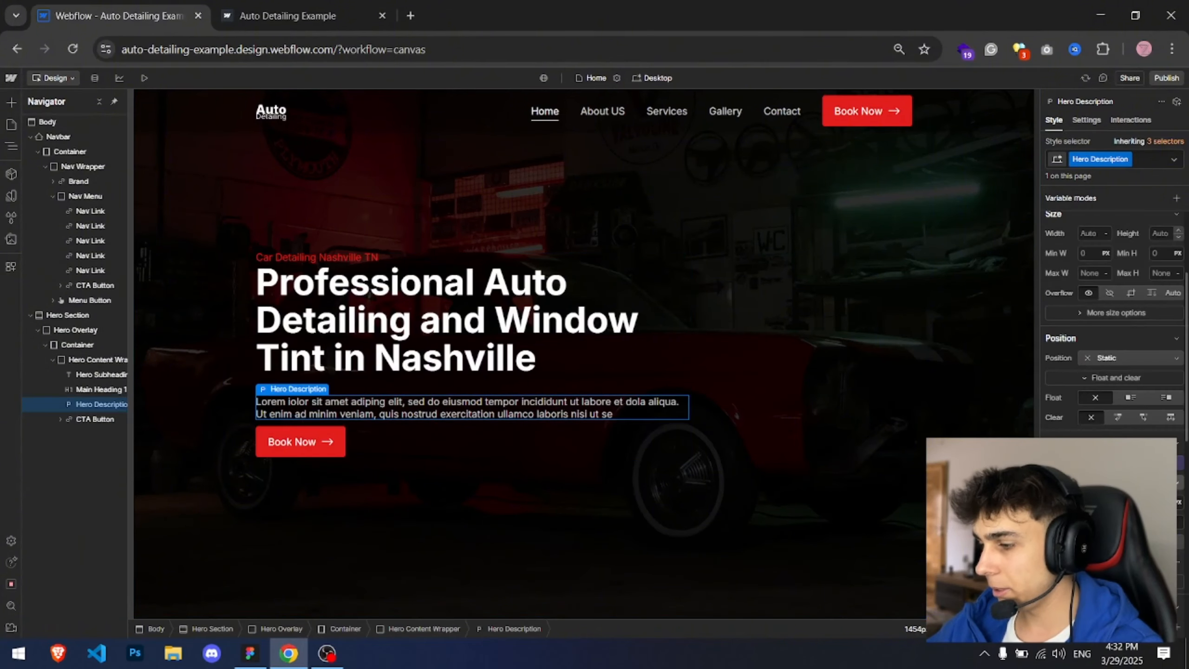
key("Up")
key("Up")
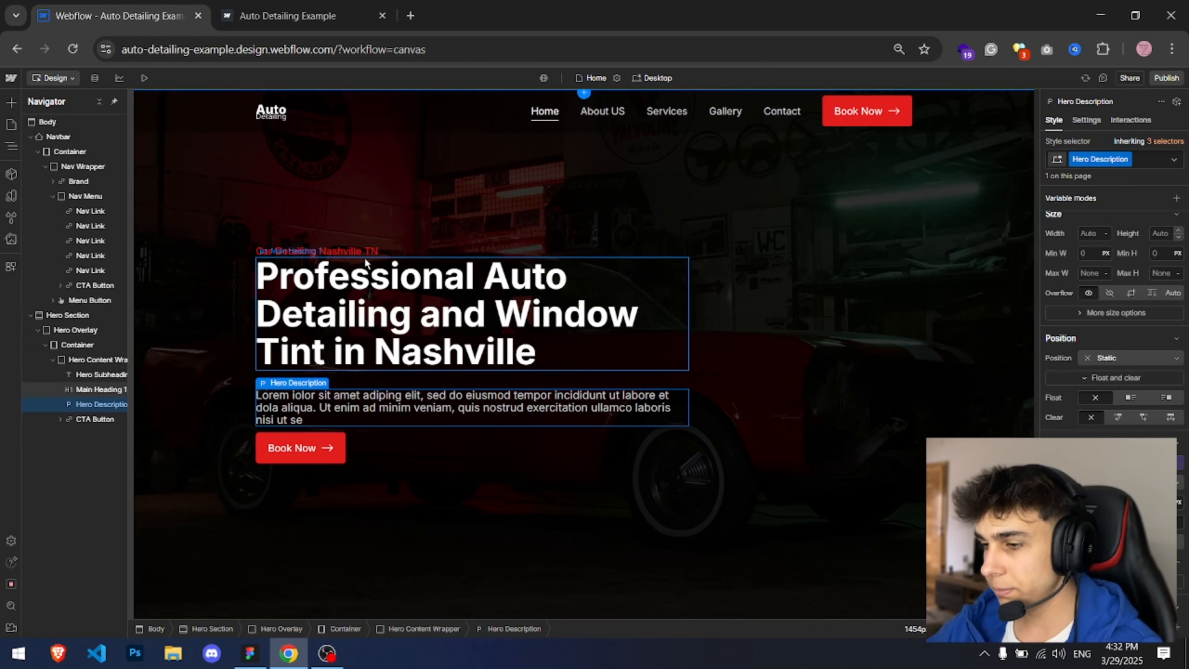
key("Down")
key("Down")
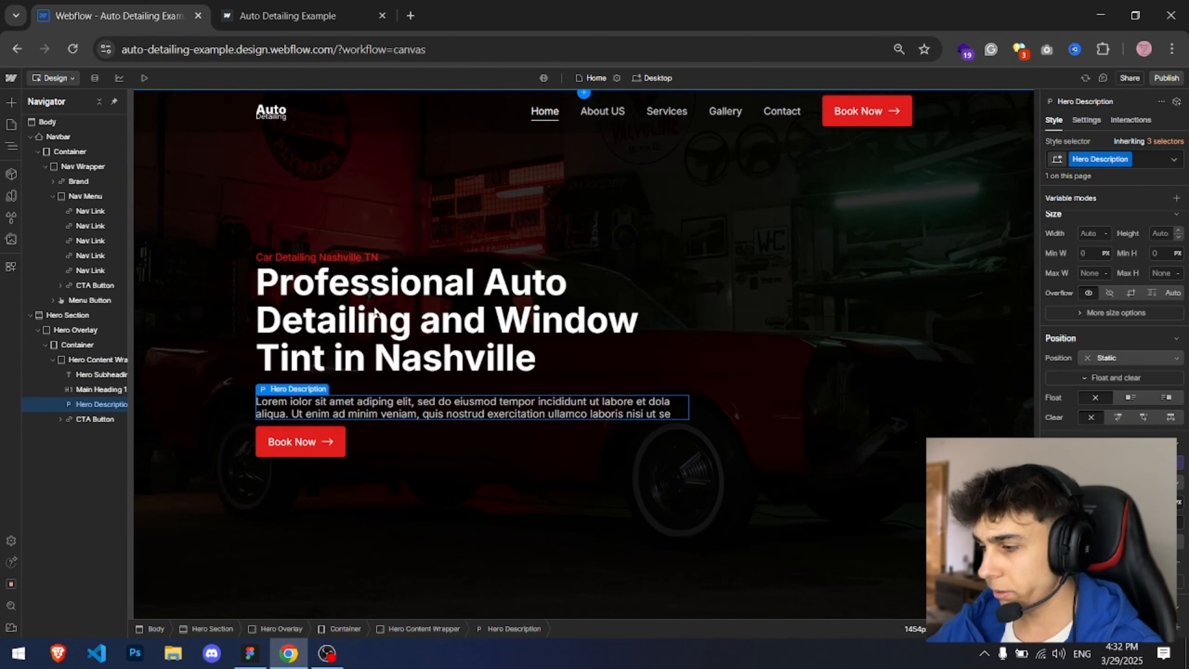
Step: Set the hero heading's bottom margin to 15 px
left_click(472, 219)
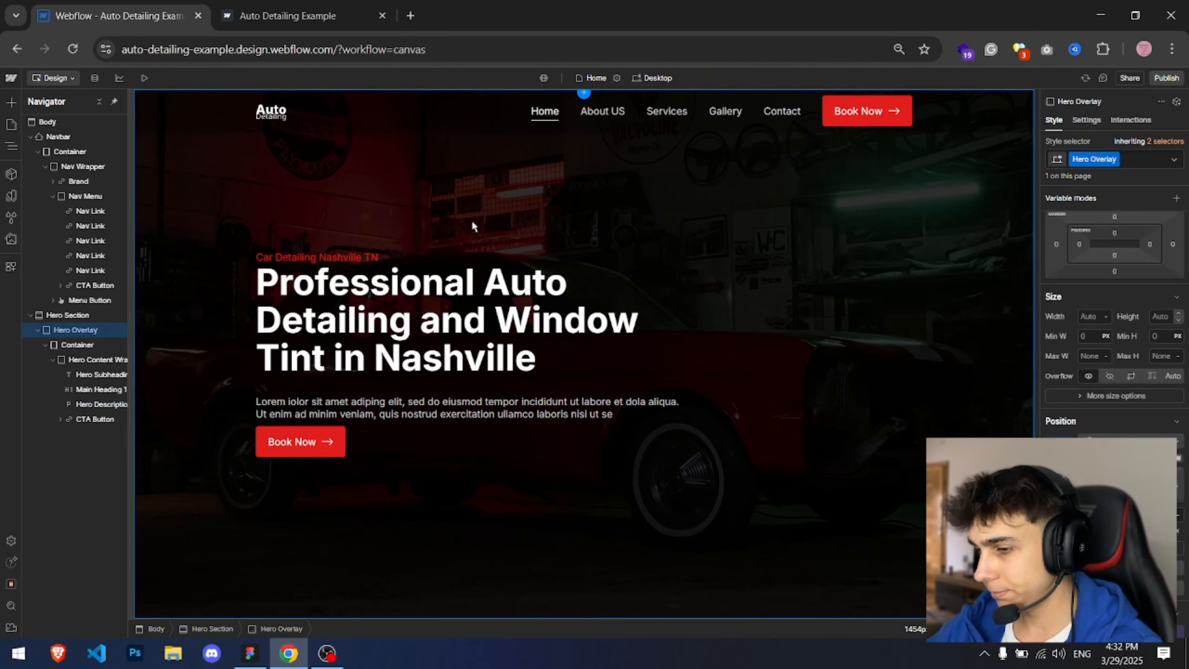
left_click(321, 415)
key("alt+Tab")
key("alt+Tab")
left_click(358, 321)
scroll(1125, 361, "up", 5)
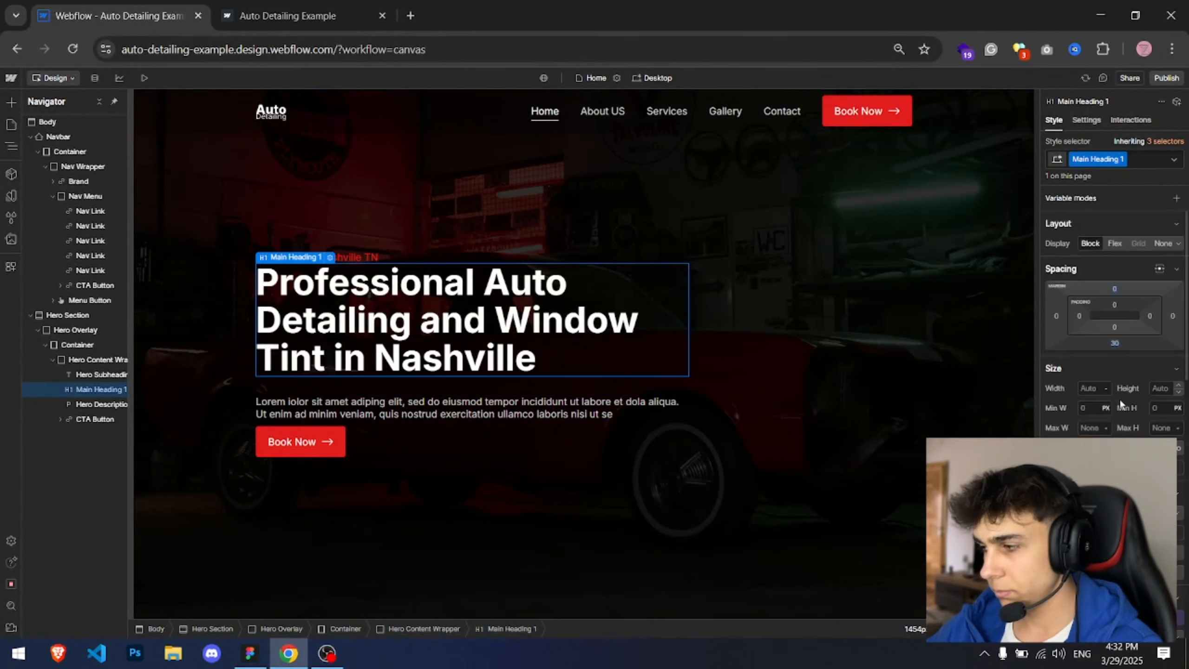
left_click(1116, 340)
type("20")
key("Return")
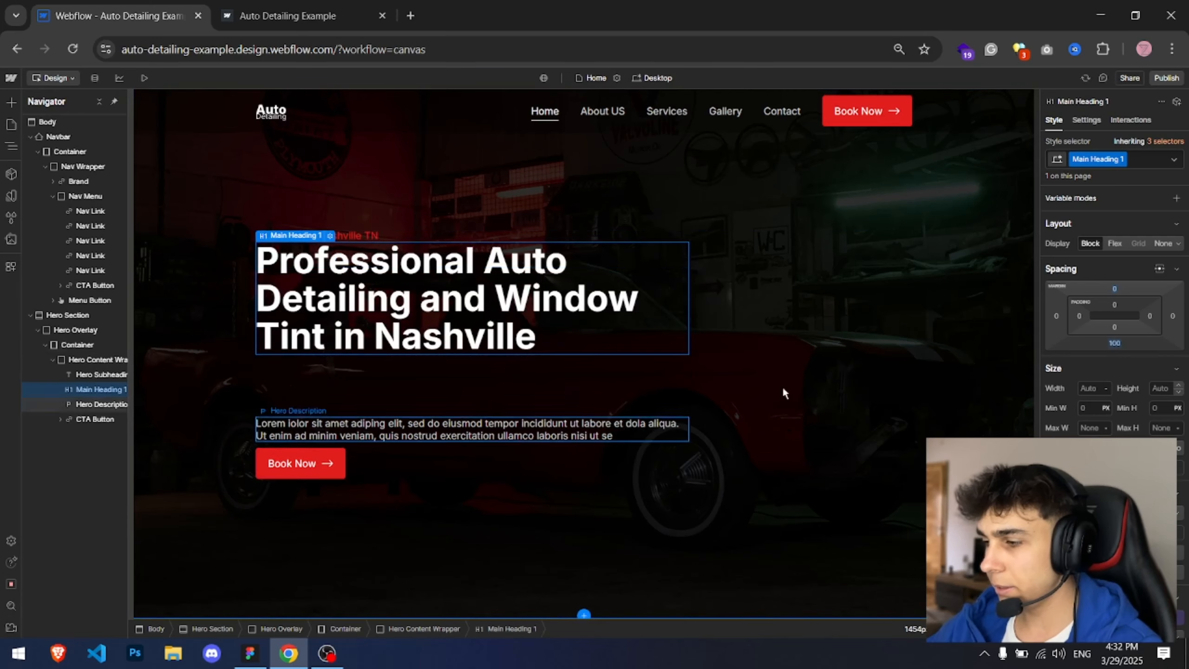
left_click(1117, 346)
type("10")
key("Return")
left_click(1118, 347)
type("15")
key("Return")
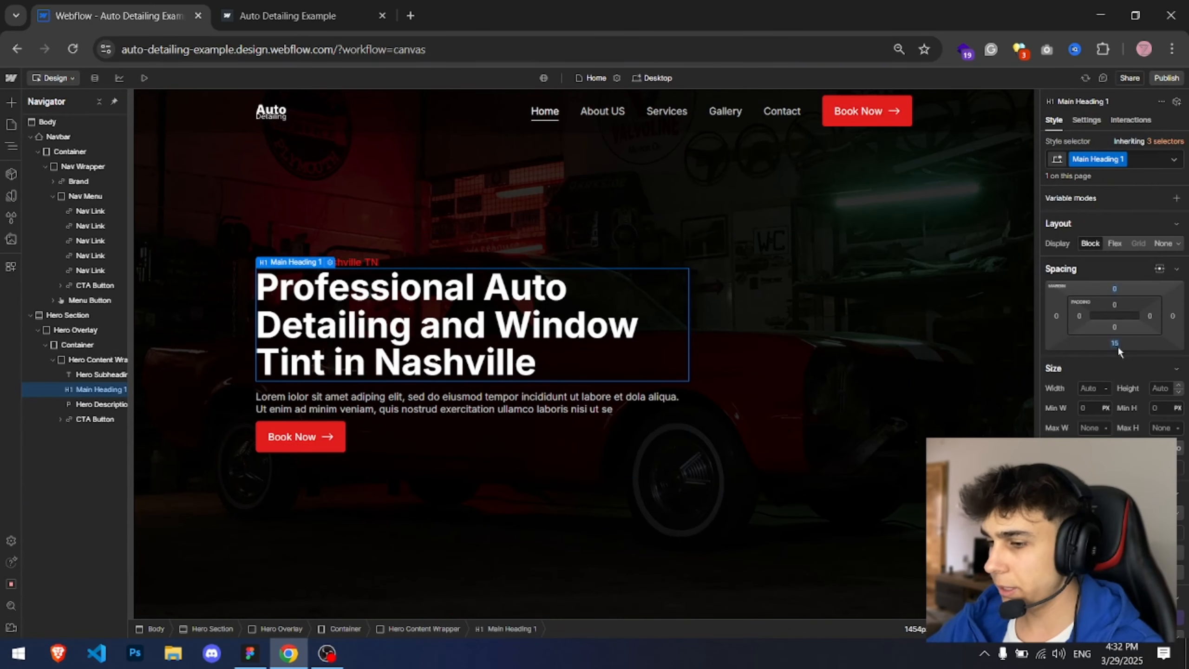
Step: Set the hero overlay's bottom margin to 20 px
left_click(537, 408)
left_click(1118, 345)
type("20")
key("Return")
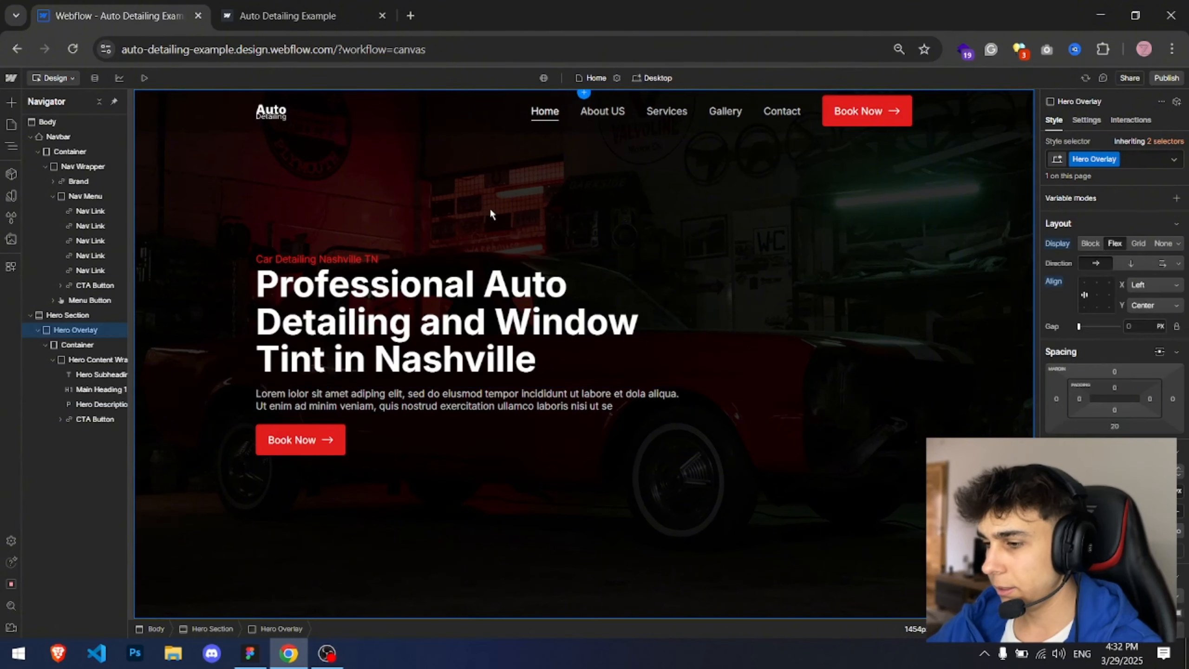
Step: Publish the site and open the live site tab to review the hero
left_click(338, 299)
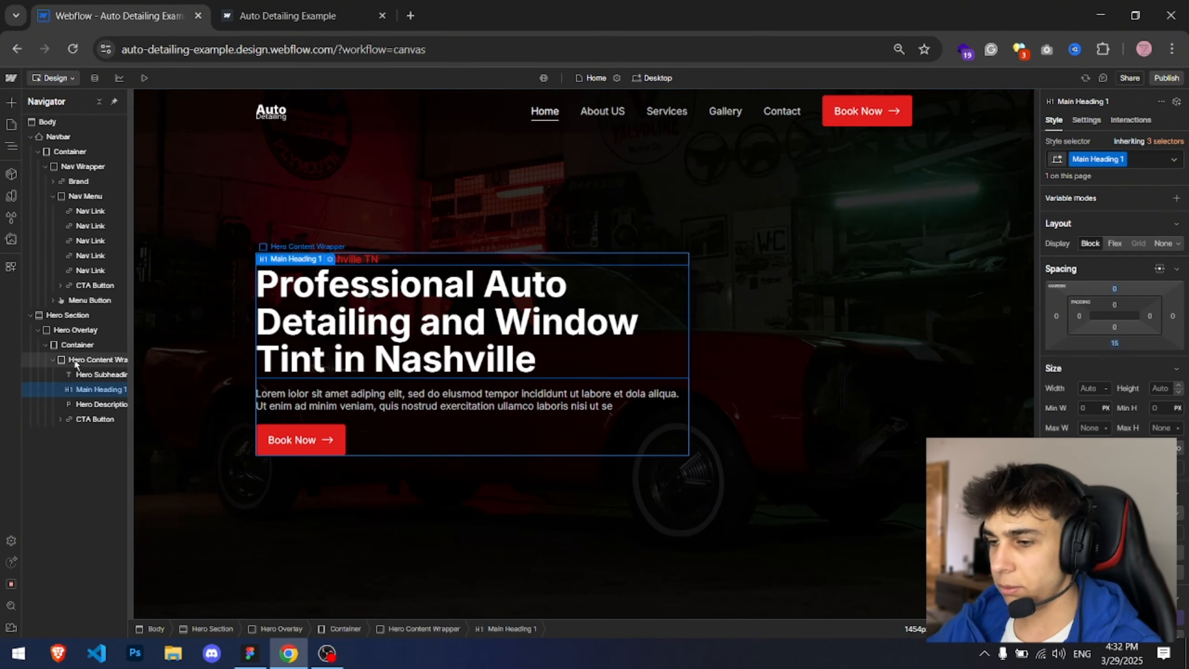
left_click(1166, 78)
left_click(1128, 272)
left_click(354, 6)
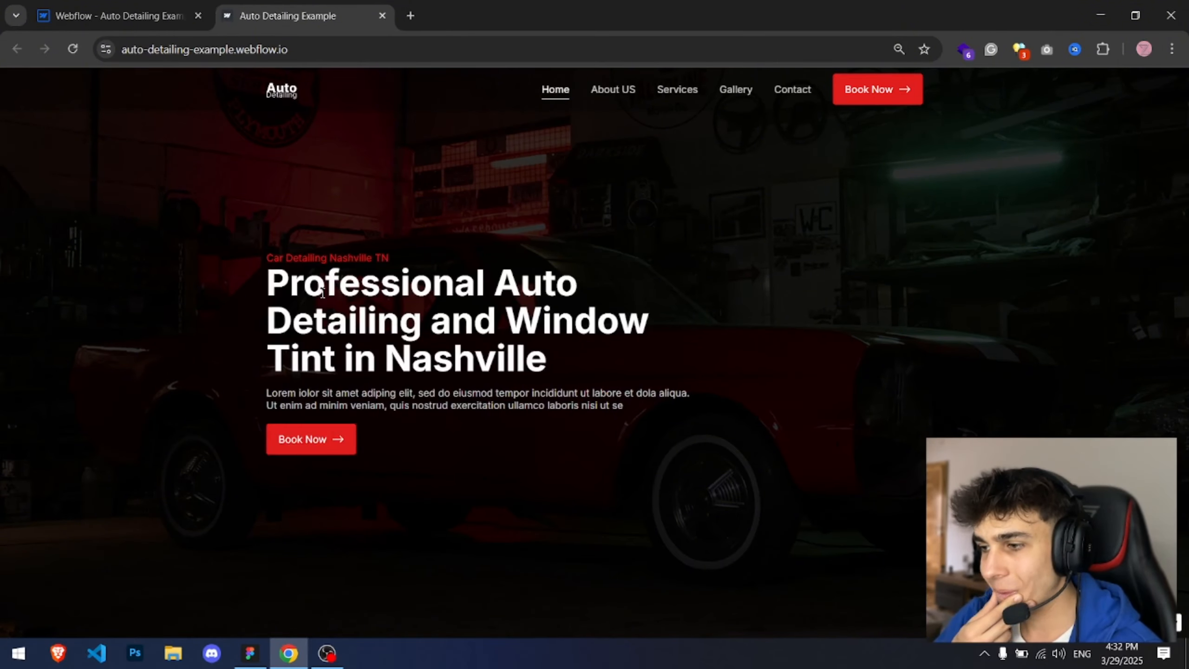
Step: Set the Hero Content Wrapper's max width to 800 px
left_click(117, 15)
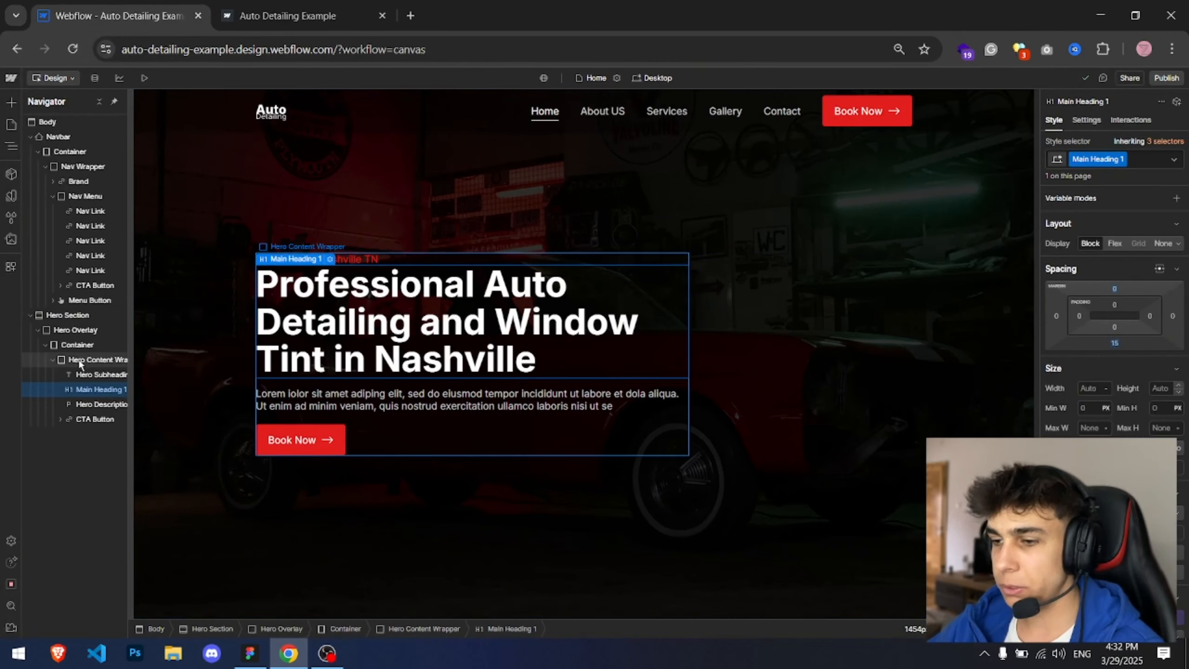
left_click(96, 359)
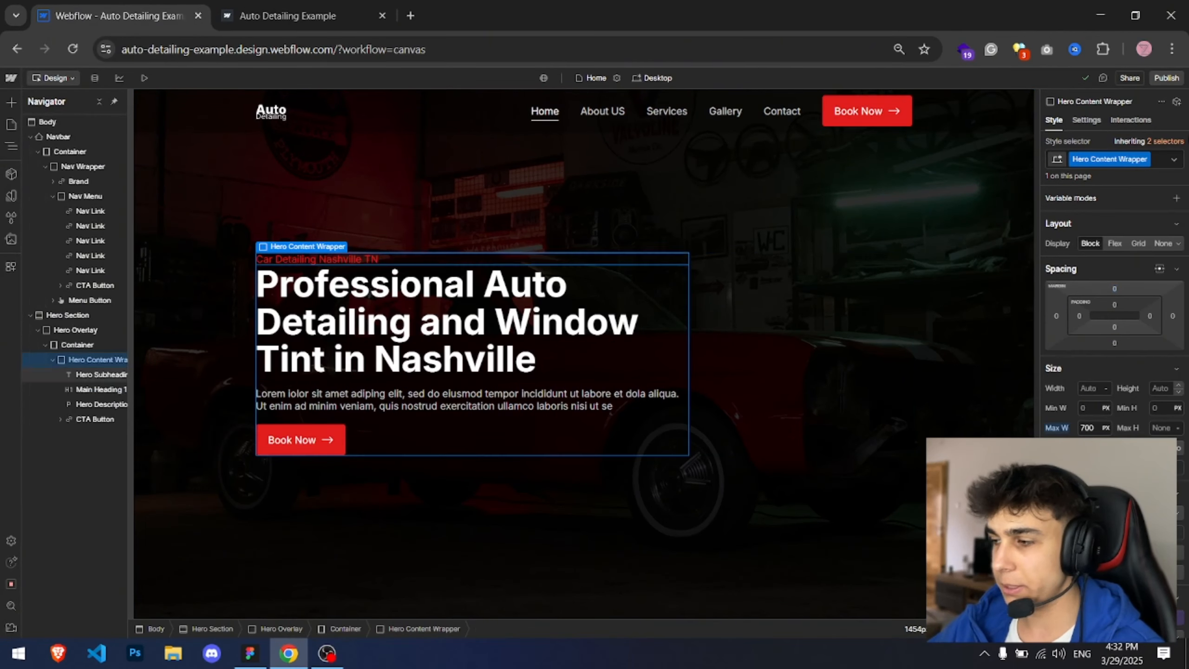
left_click(1088, 427)
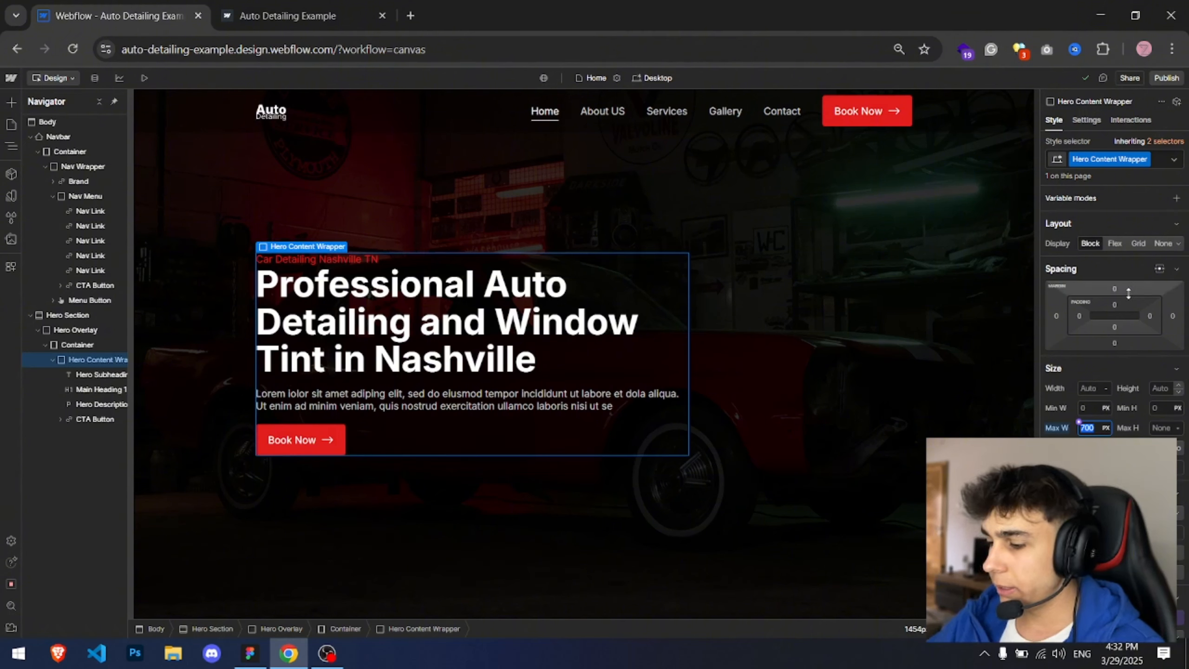
type("80")
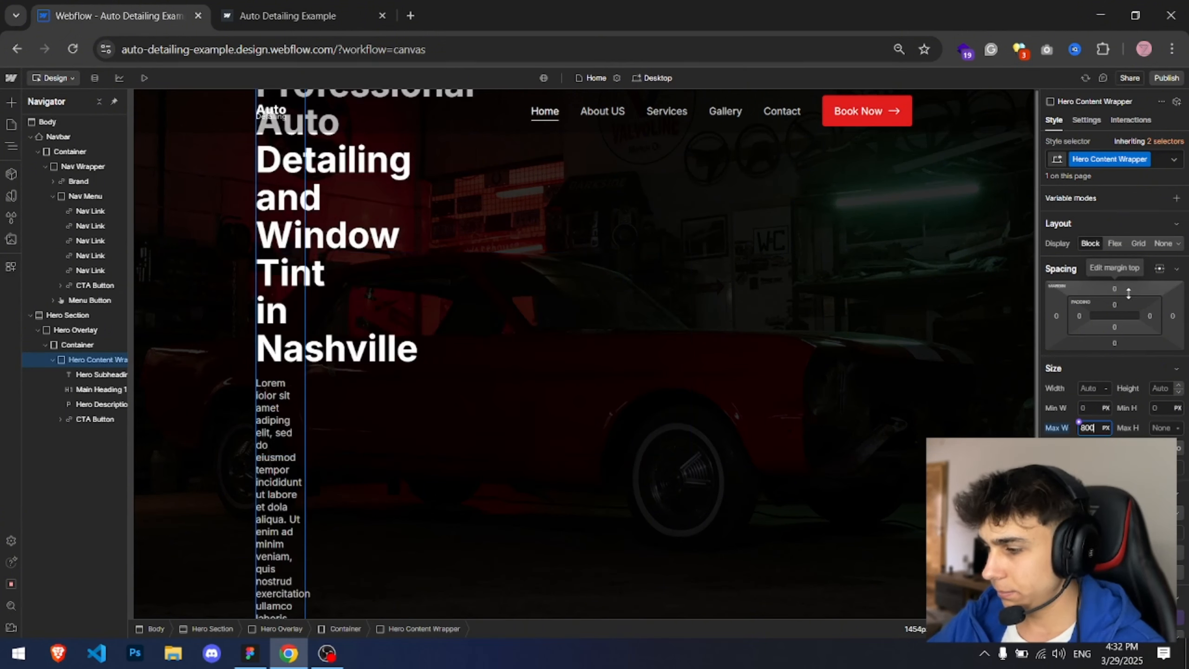
left_click(395, 332)
scroll(1114, 398, "down", 3)
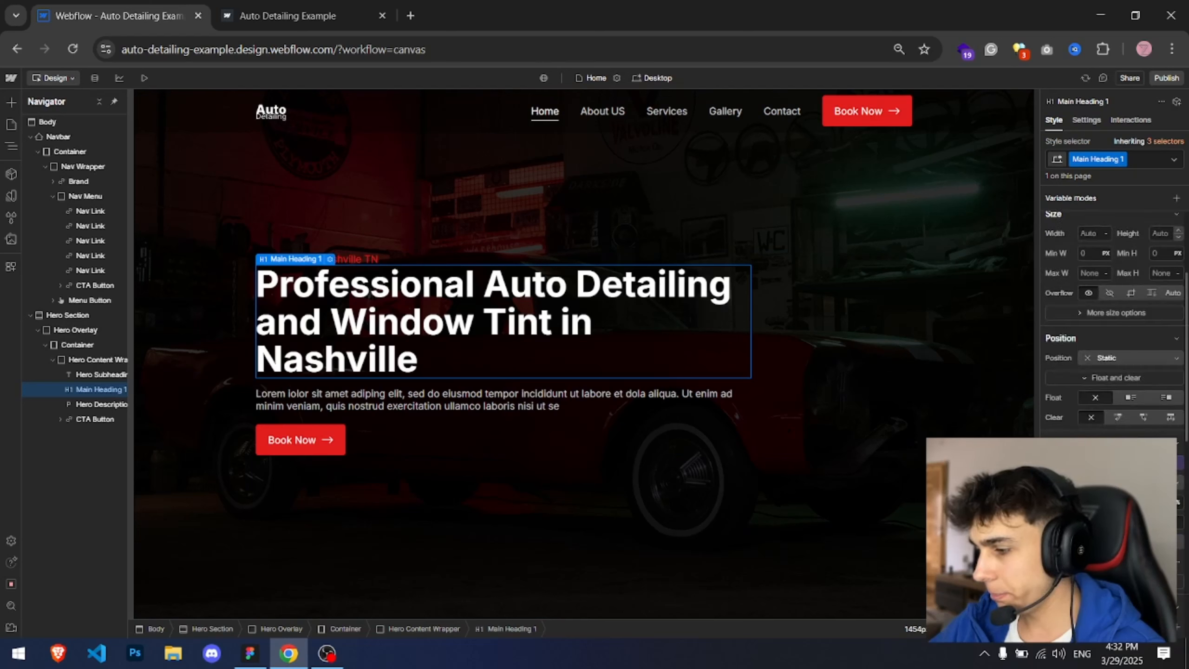
Step: Increase the hero heading's font size in six increments
key("Up")
key("Up")
key("Up")
key("Up")
key("Up")
key("Up")
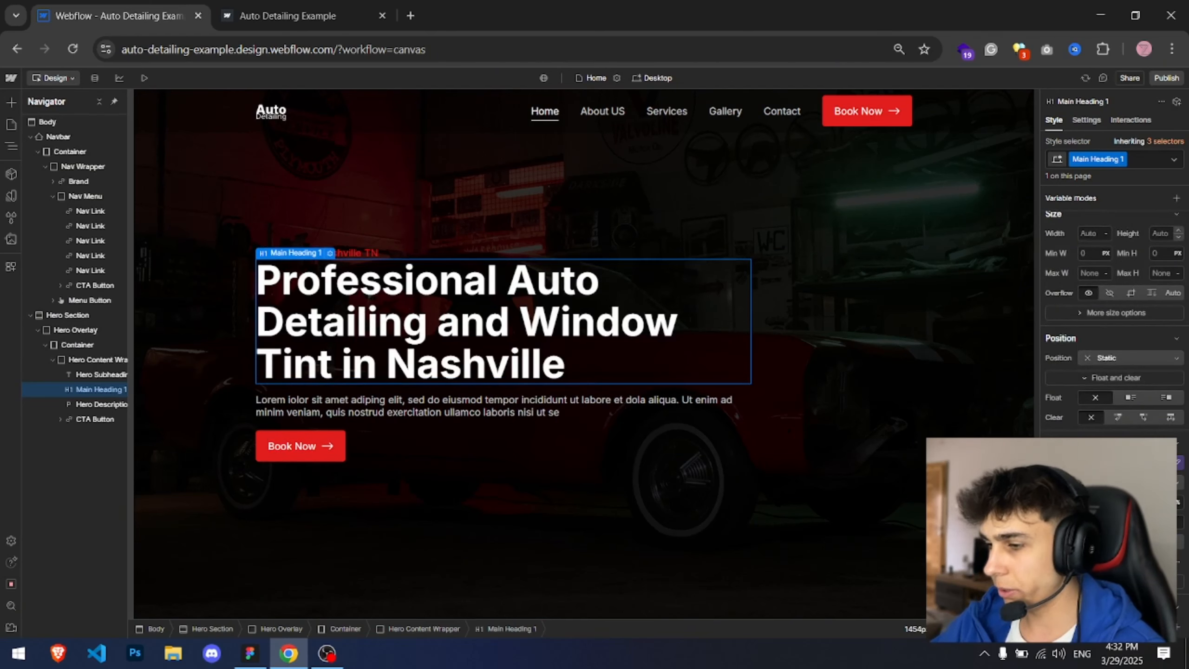
key("Up")
key("Up")
key("Up")
key("Up")
key("Up")
key("Up")
key("Up")
key("Up")
key("Up")
key("Up")
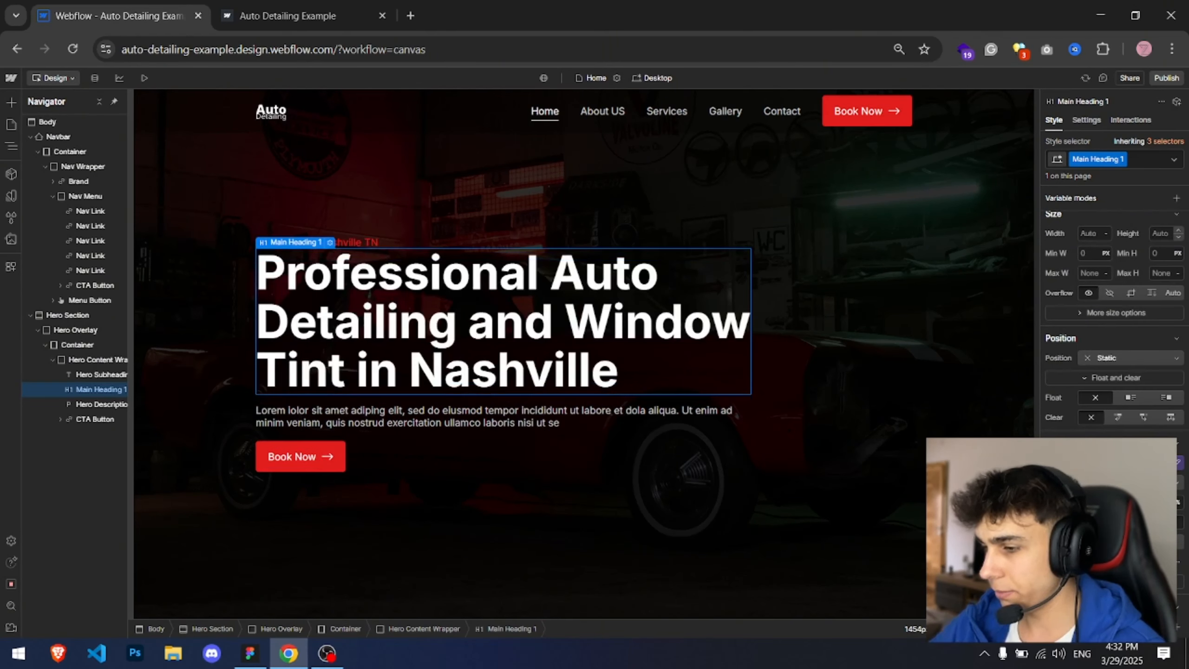
left_click(513, 490)
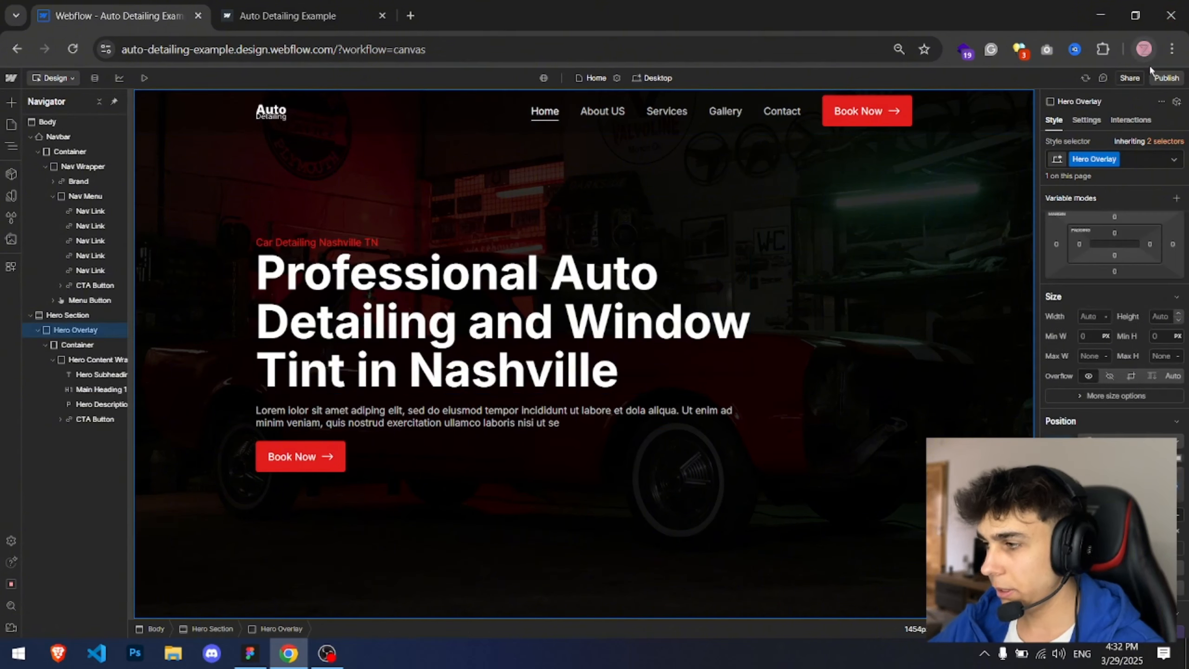
Step: Republish the site and review the enlarged hero on the live site
left_click(1166, 77)
left_click(1088, 417)
left_click(287, 15)
left_click_drag(292, 333, 439, 354)
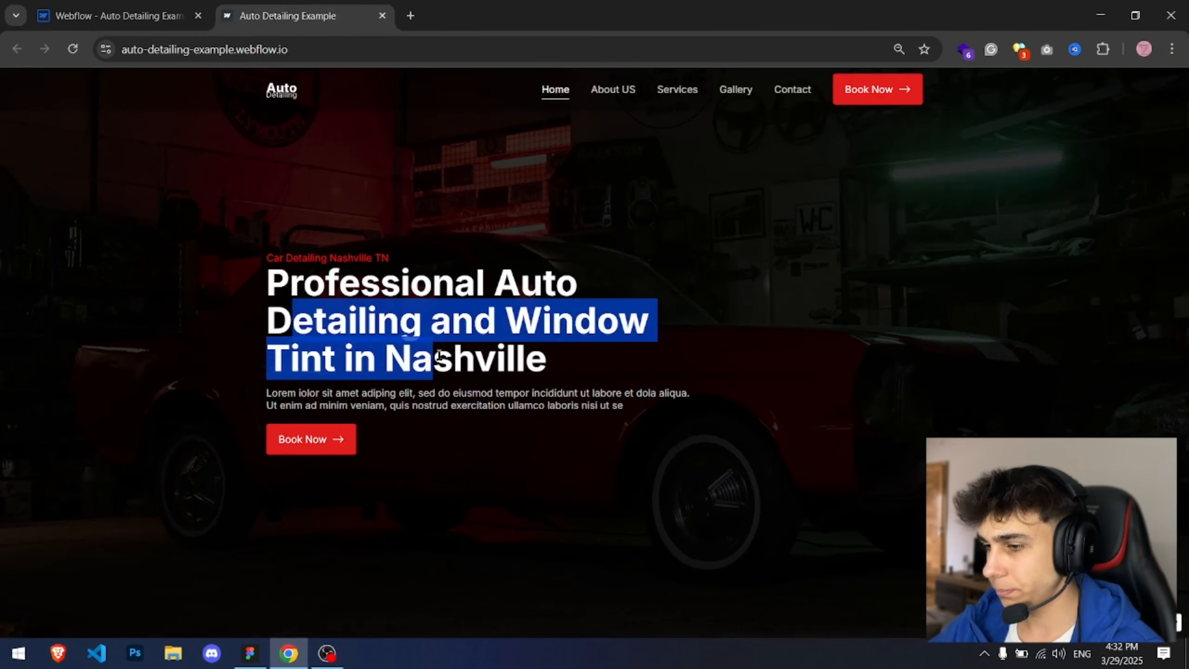
left_click(453, 351)
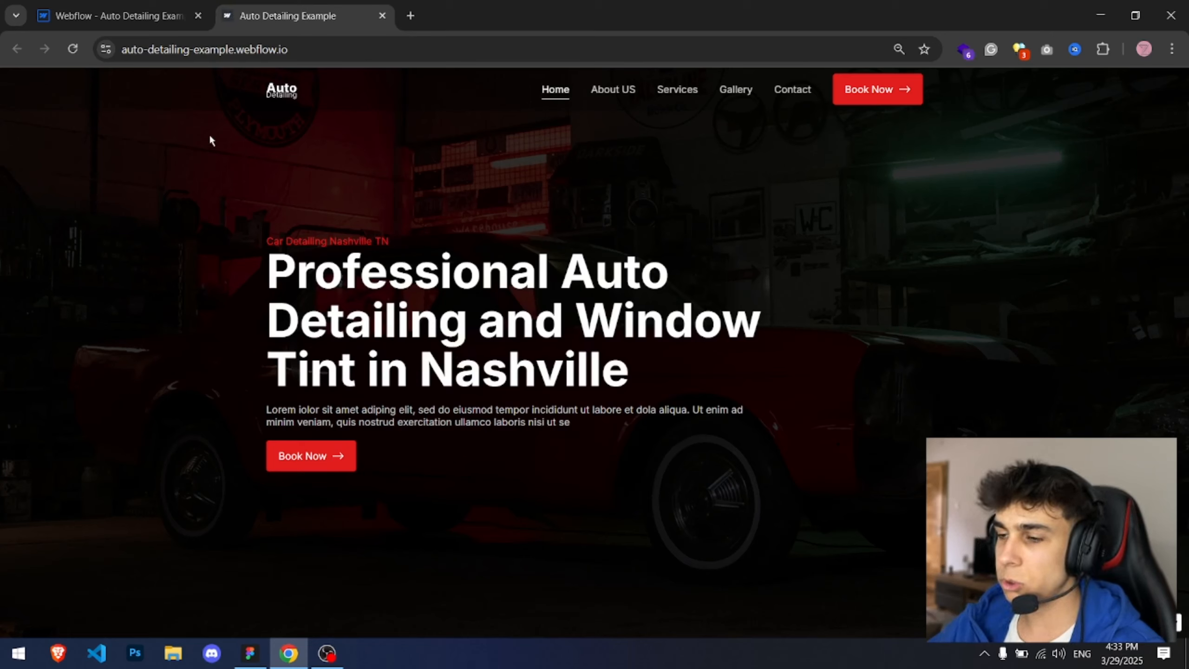
left_click(119, 16)
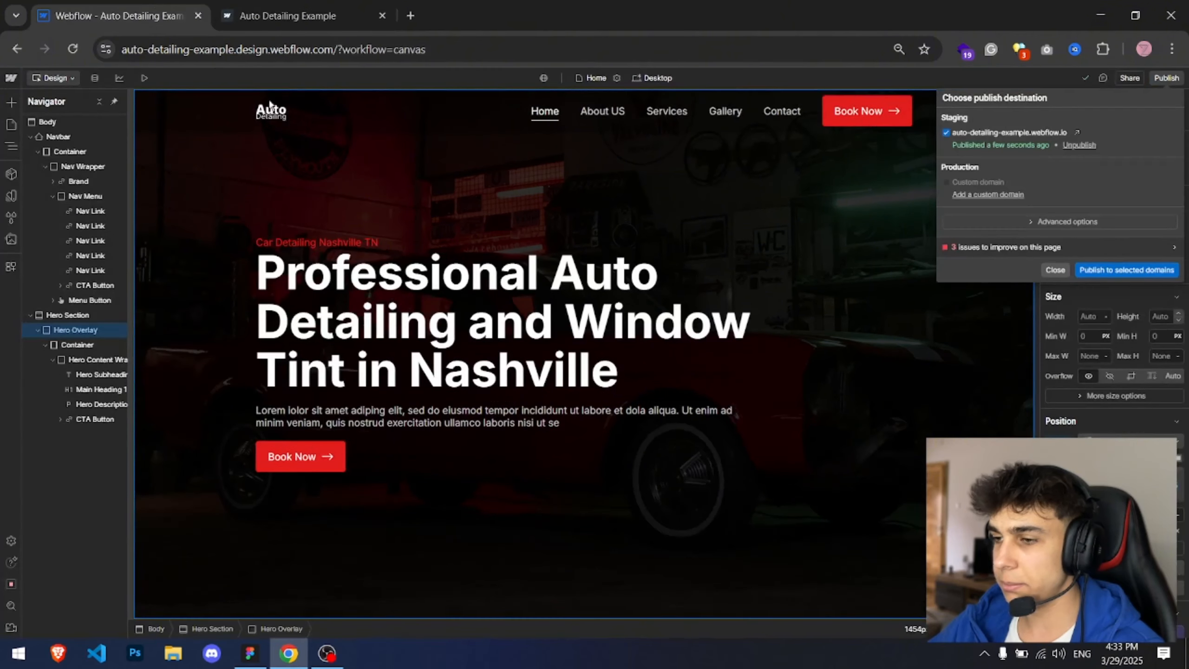
left_click(1053, 278)
Step: Set the Container class's max width to 1150 px
left_click(70, 152)
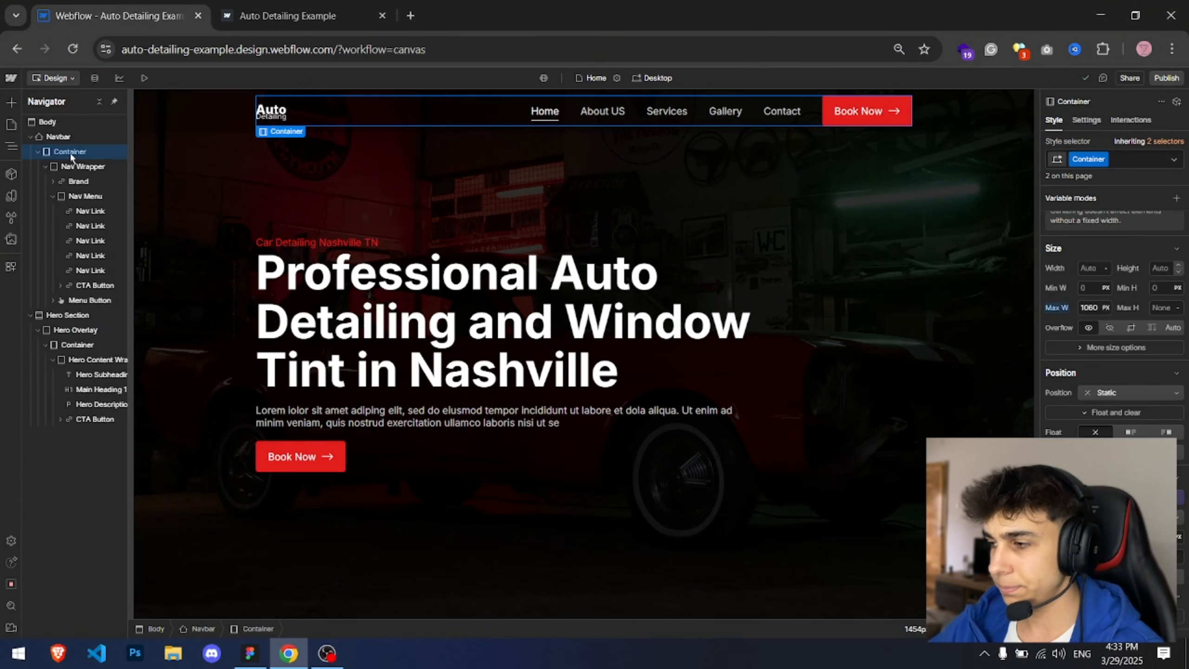
left_click(1089, 307)
type("1")
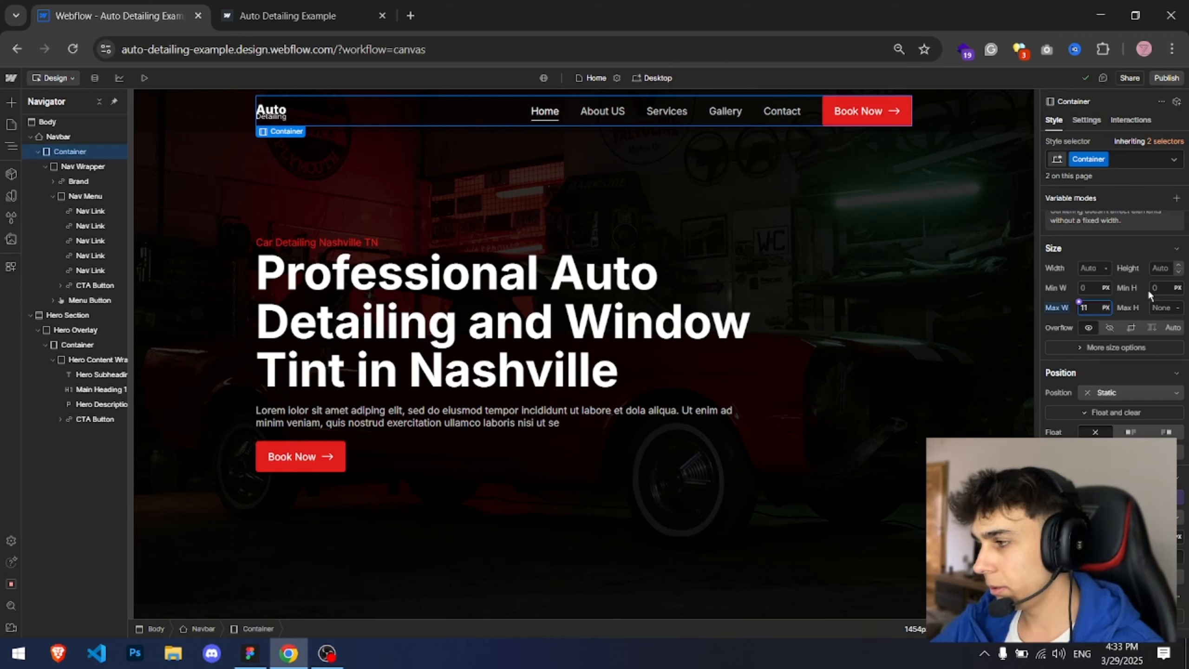
type("1")
type("51")
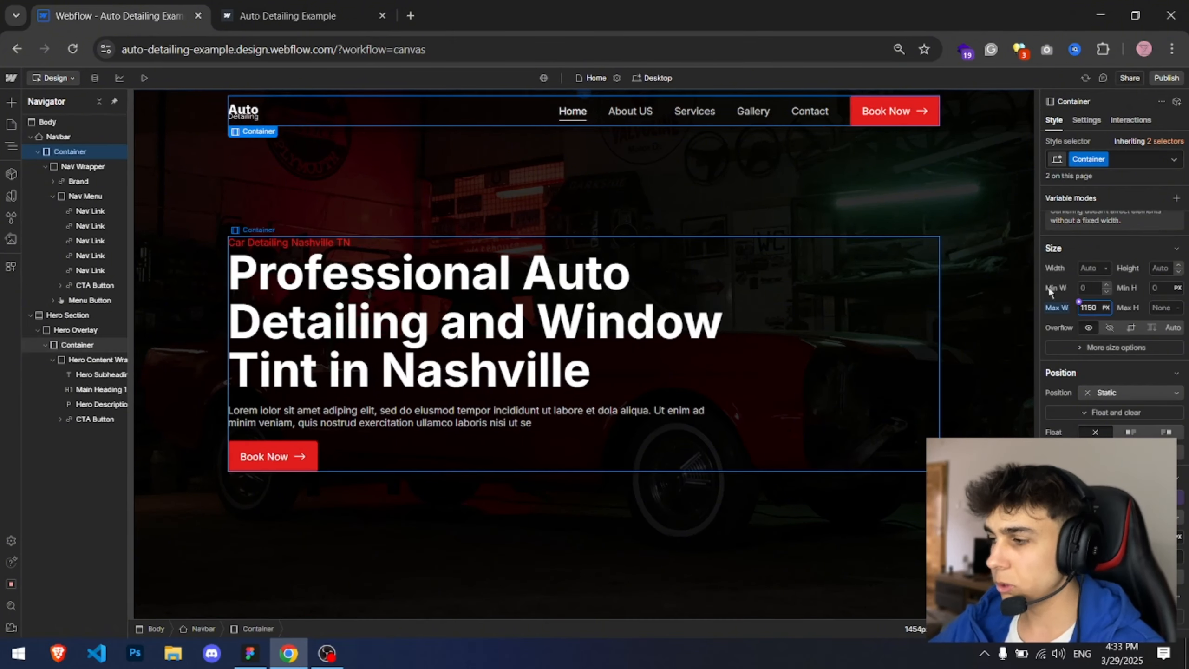
Step: Publish the site again and reload the live site to check the wider container
left_click(303, 8)
left_click(159, 13)
left_click(1166, 77)
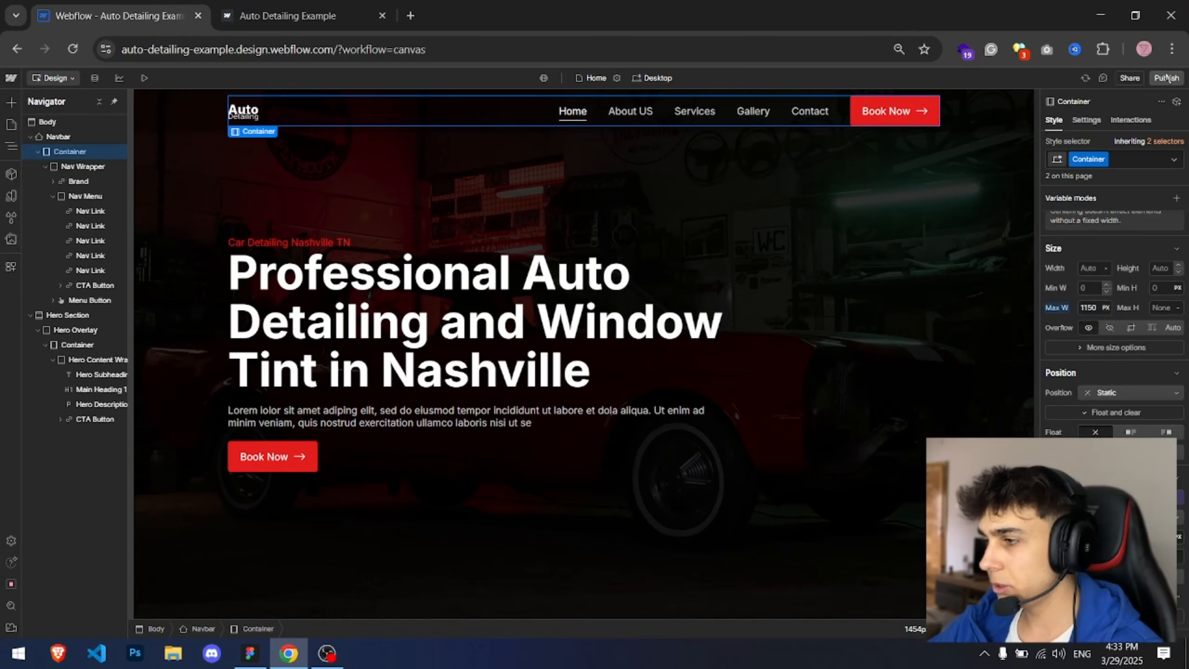
left_click(291, 13)
key("ctrl+r")
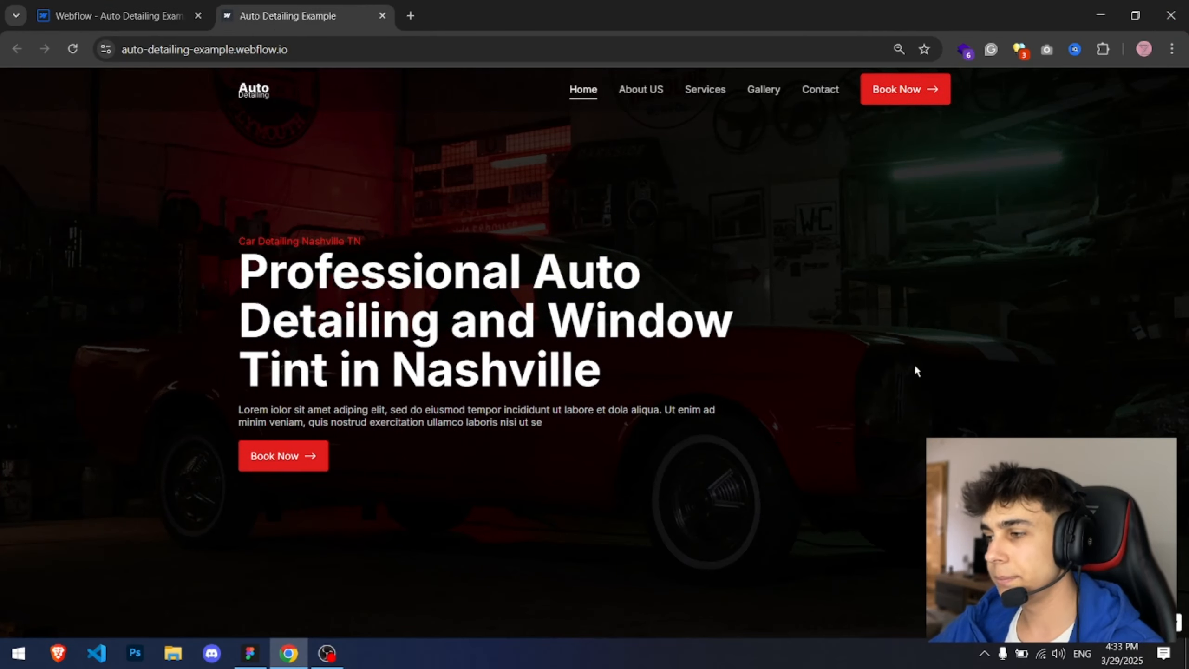